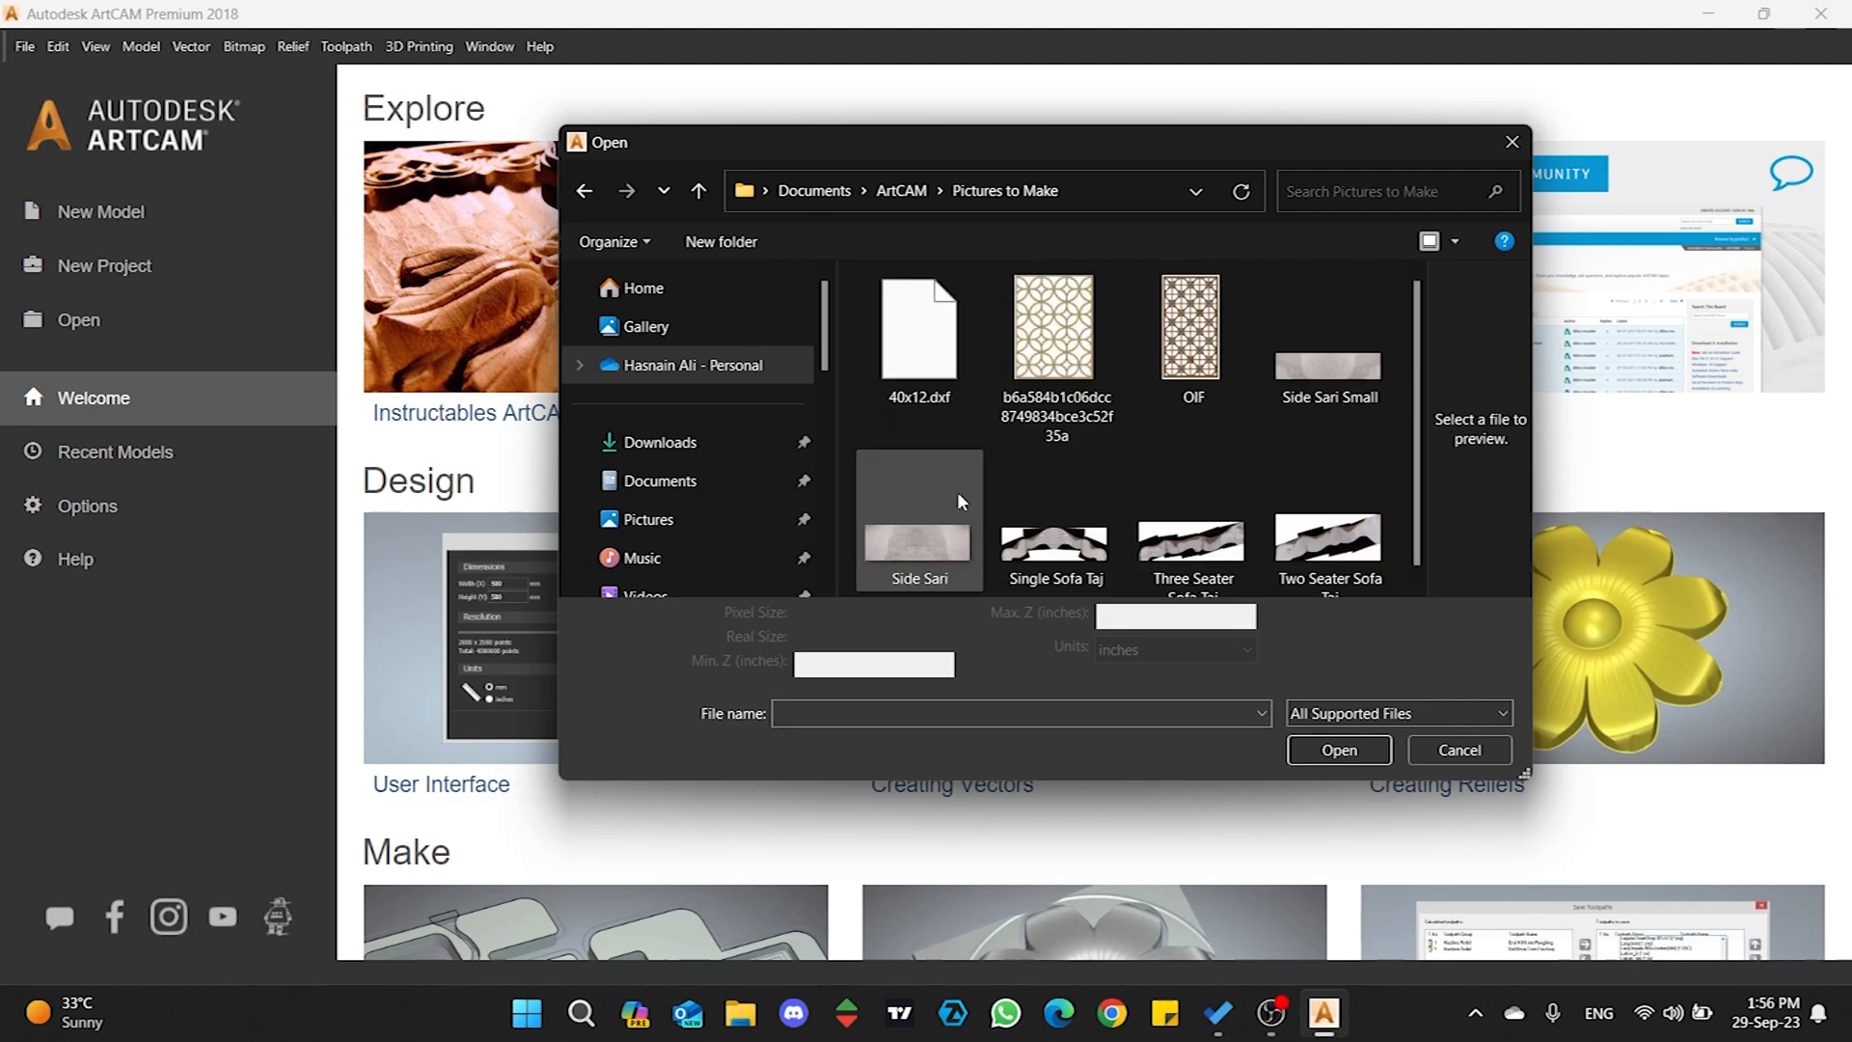
- Open the image b6a584b1c06dcc8749834bce3c52f35a as a model 15 inches wide, using the image size and a lower-left origin
left_click(1056, 347)
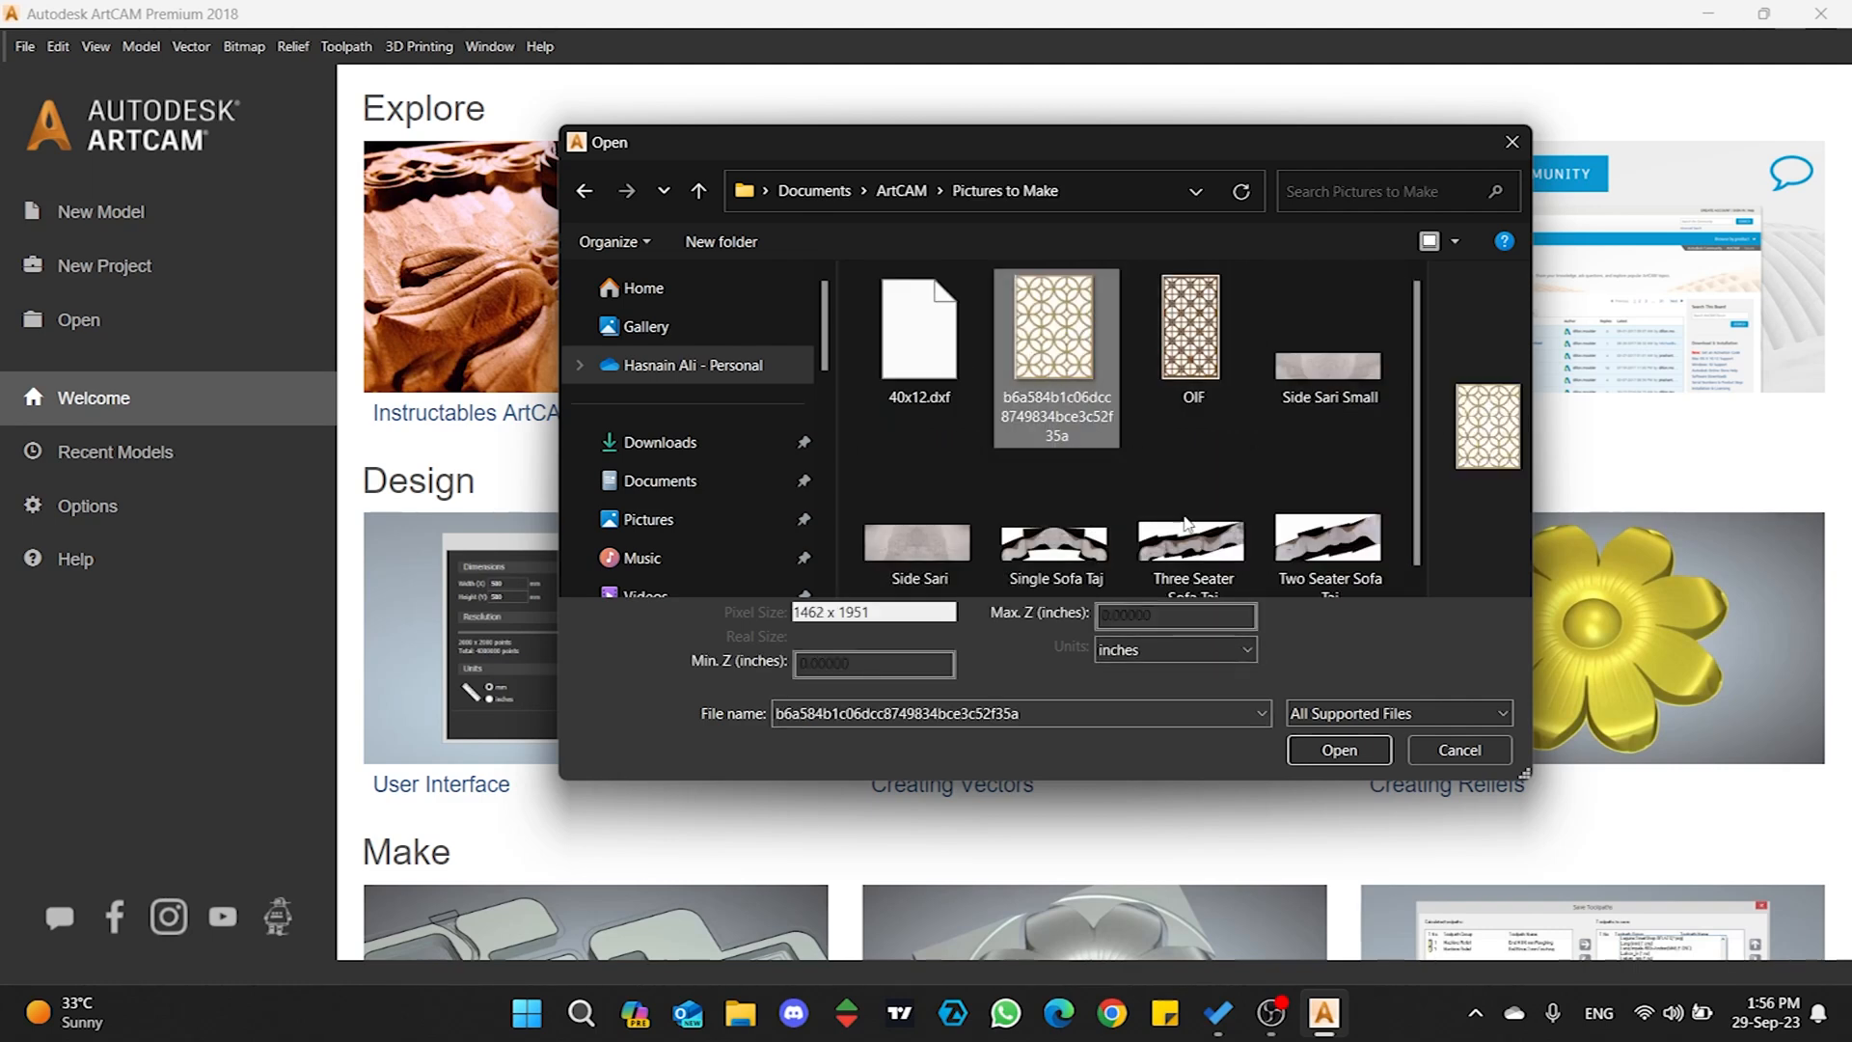
left_click(1337, 749)
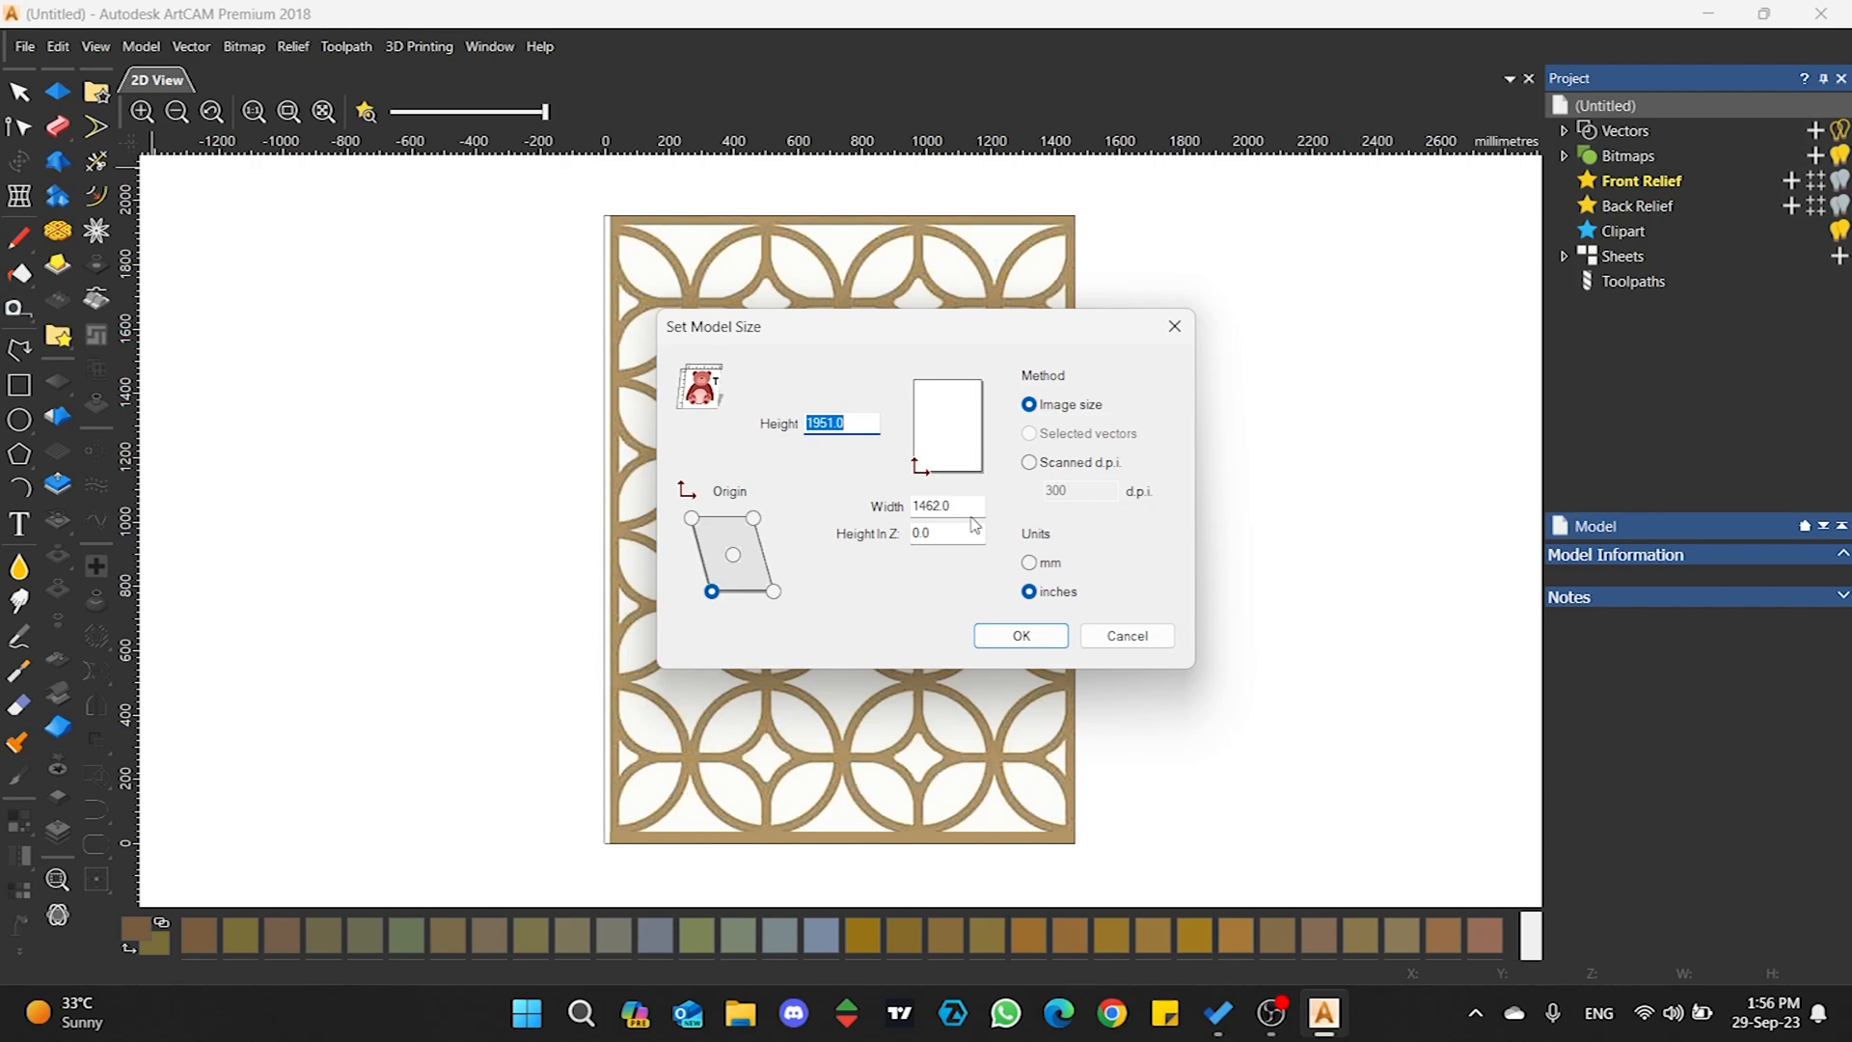
left_click(1029, 562)
left_click(1029, 591)
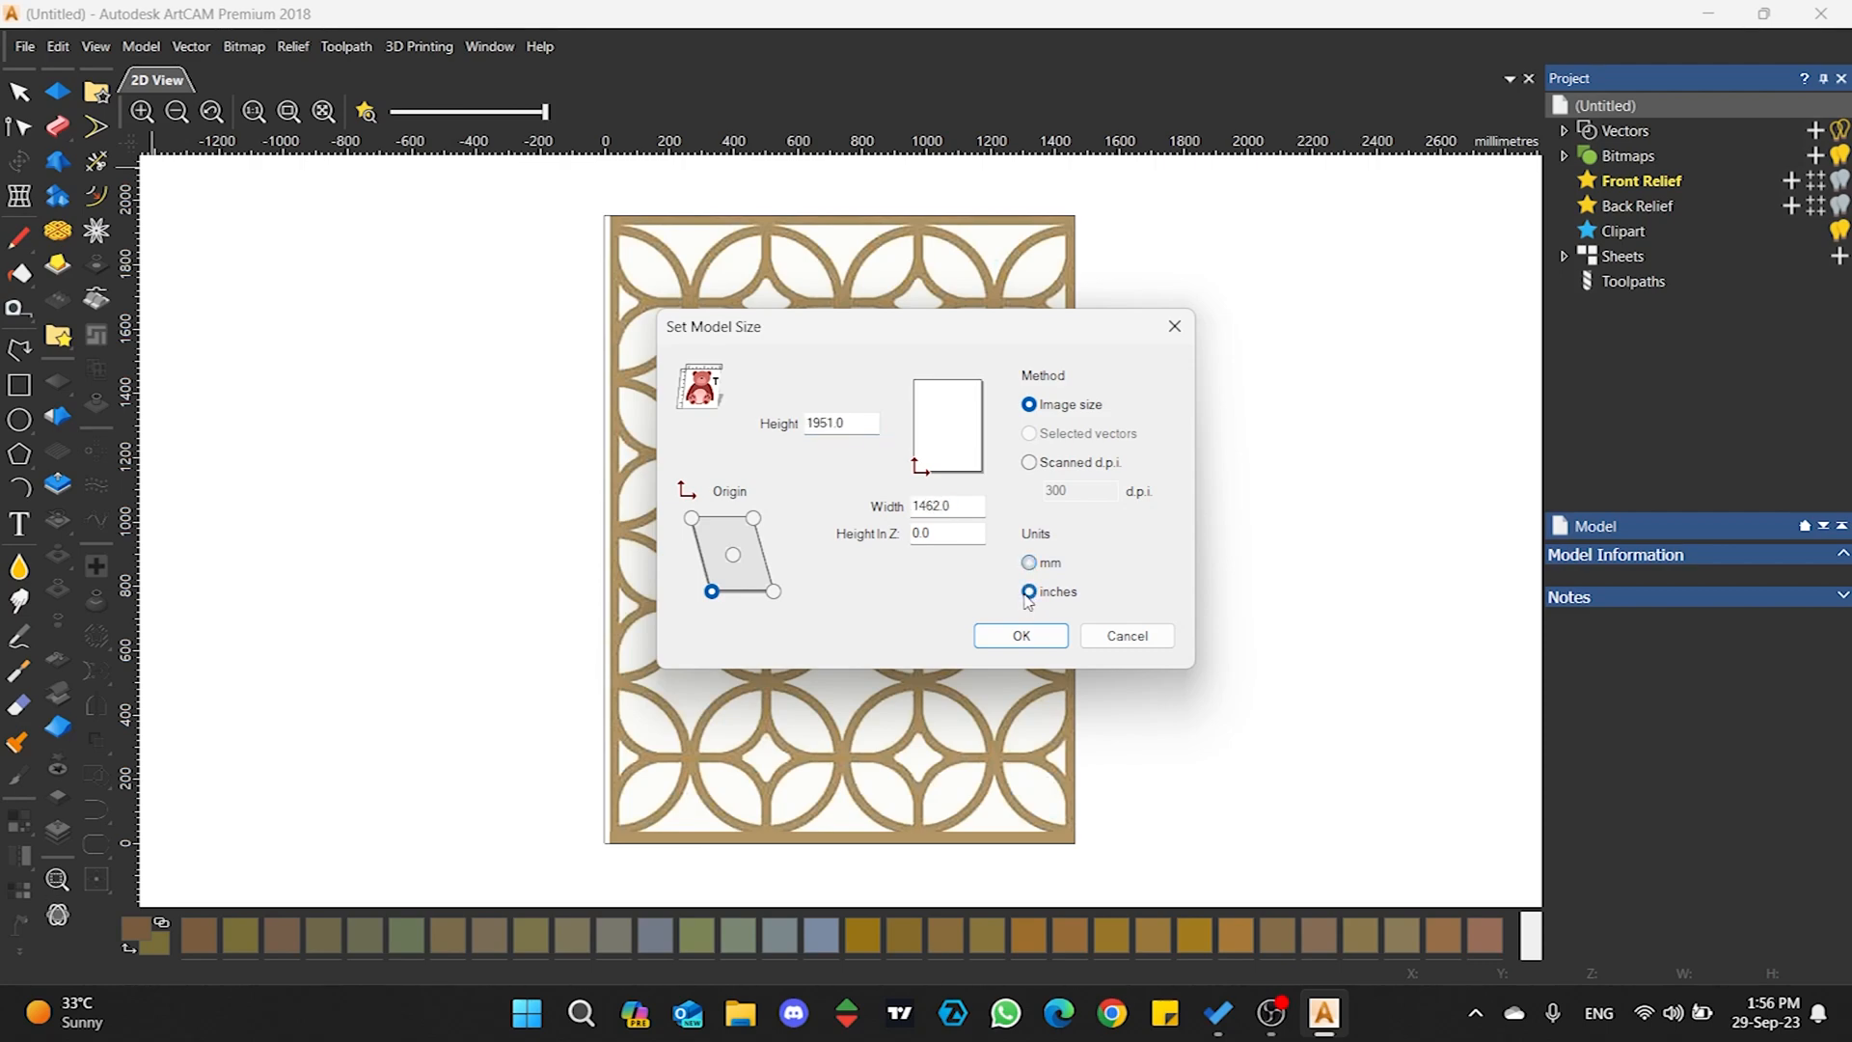
double_click(964, 509)
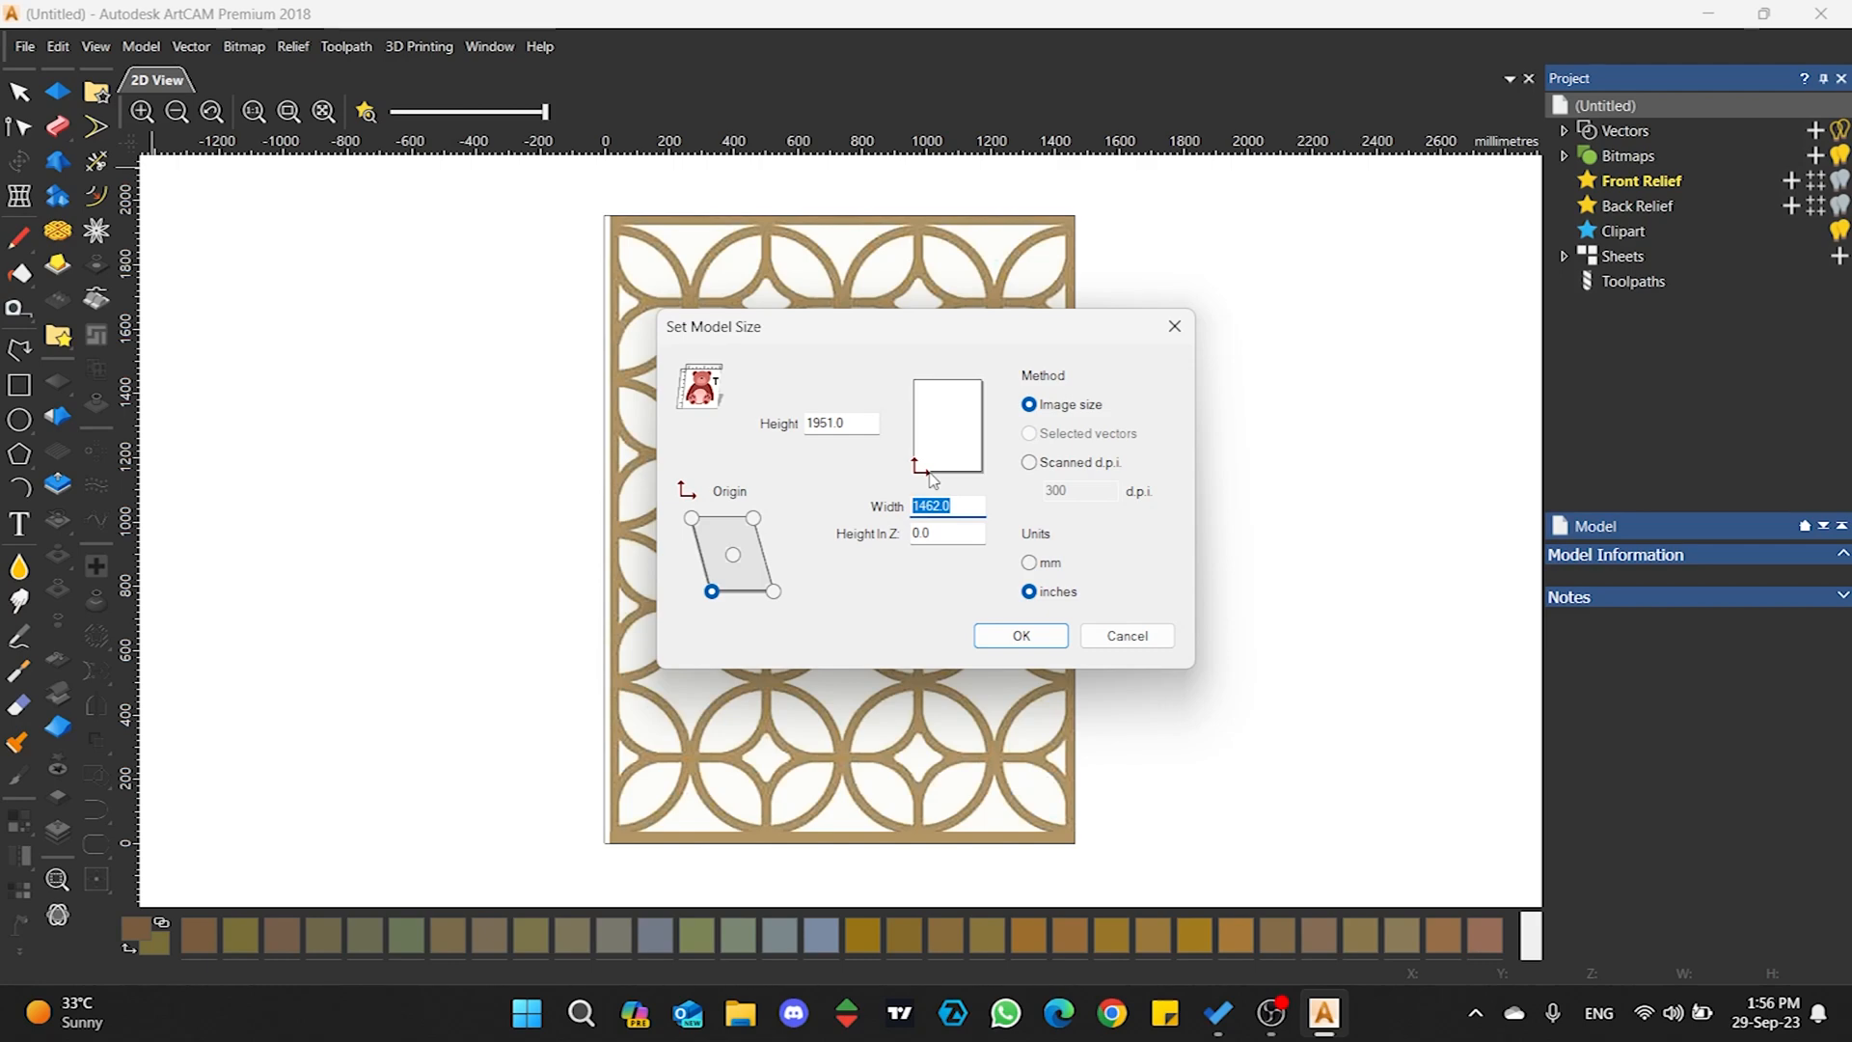
type("15")
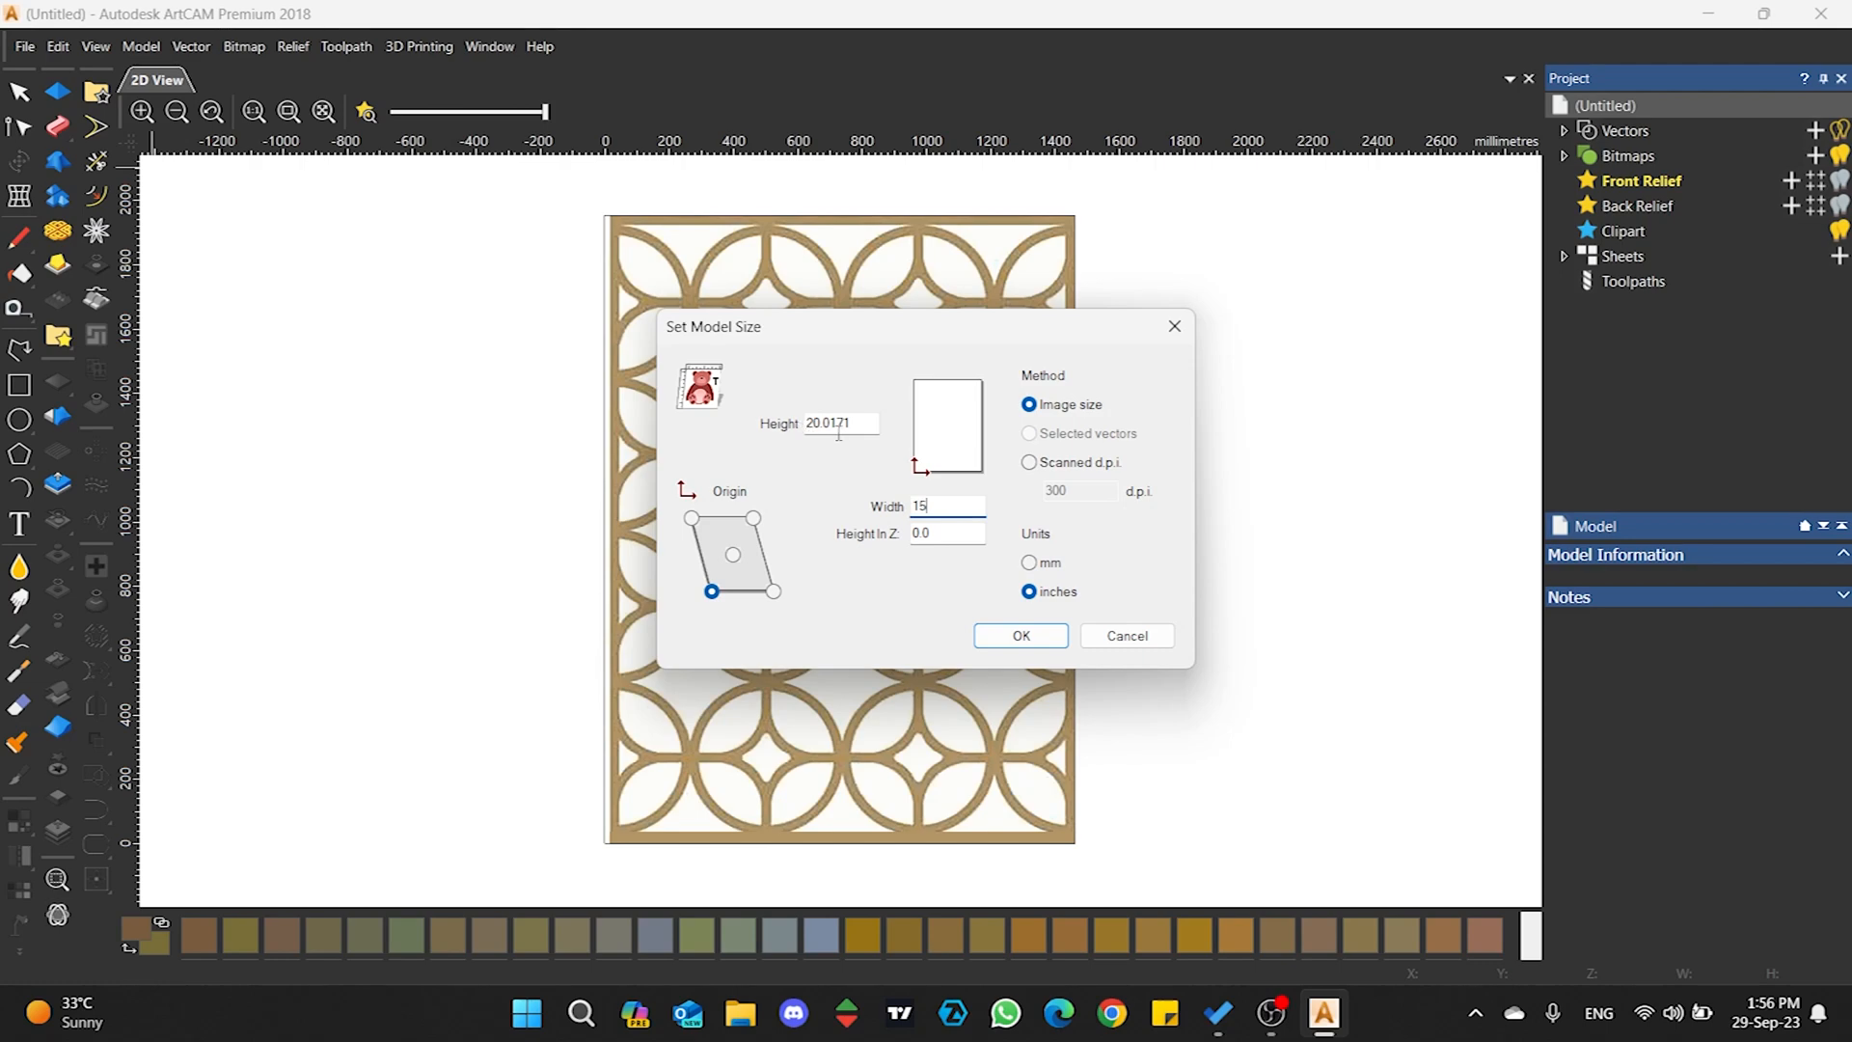
left_click_drag(865, 425, 792, 427)
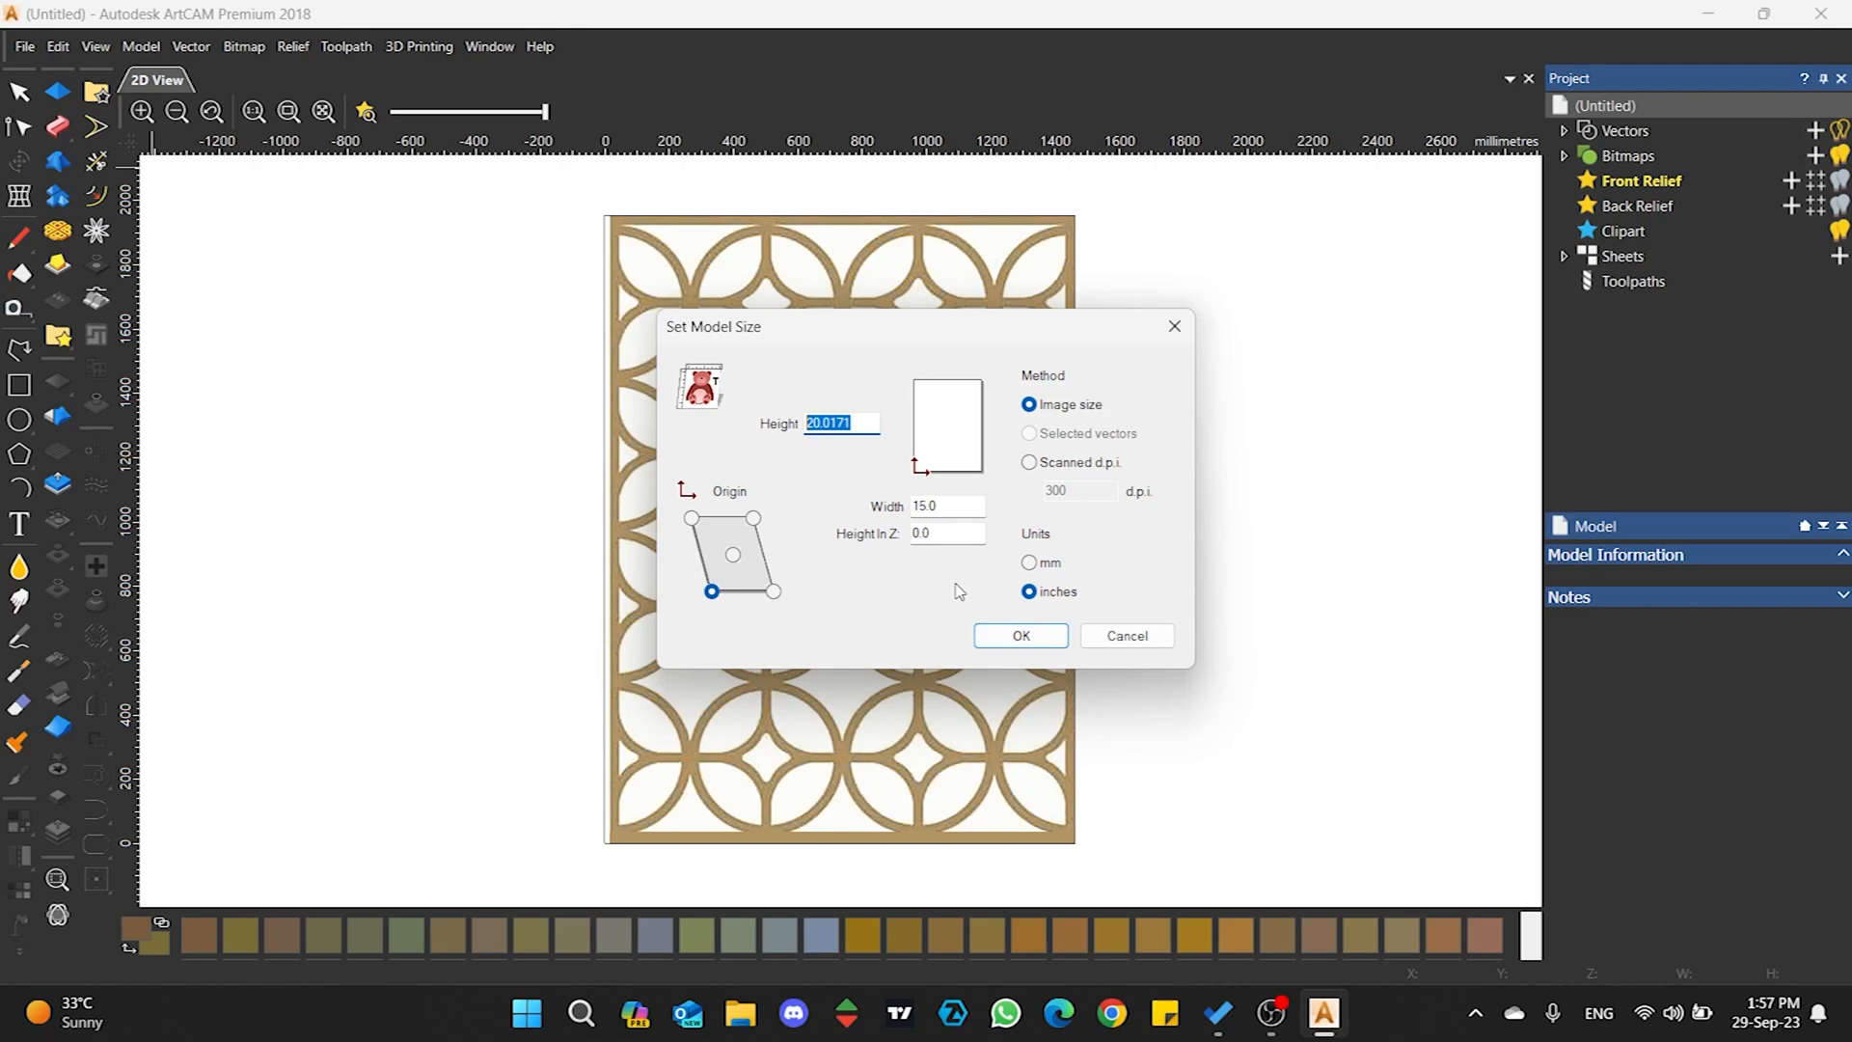
key("Tab")
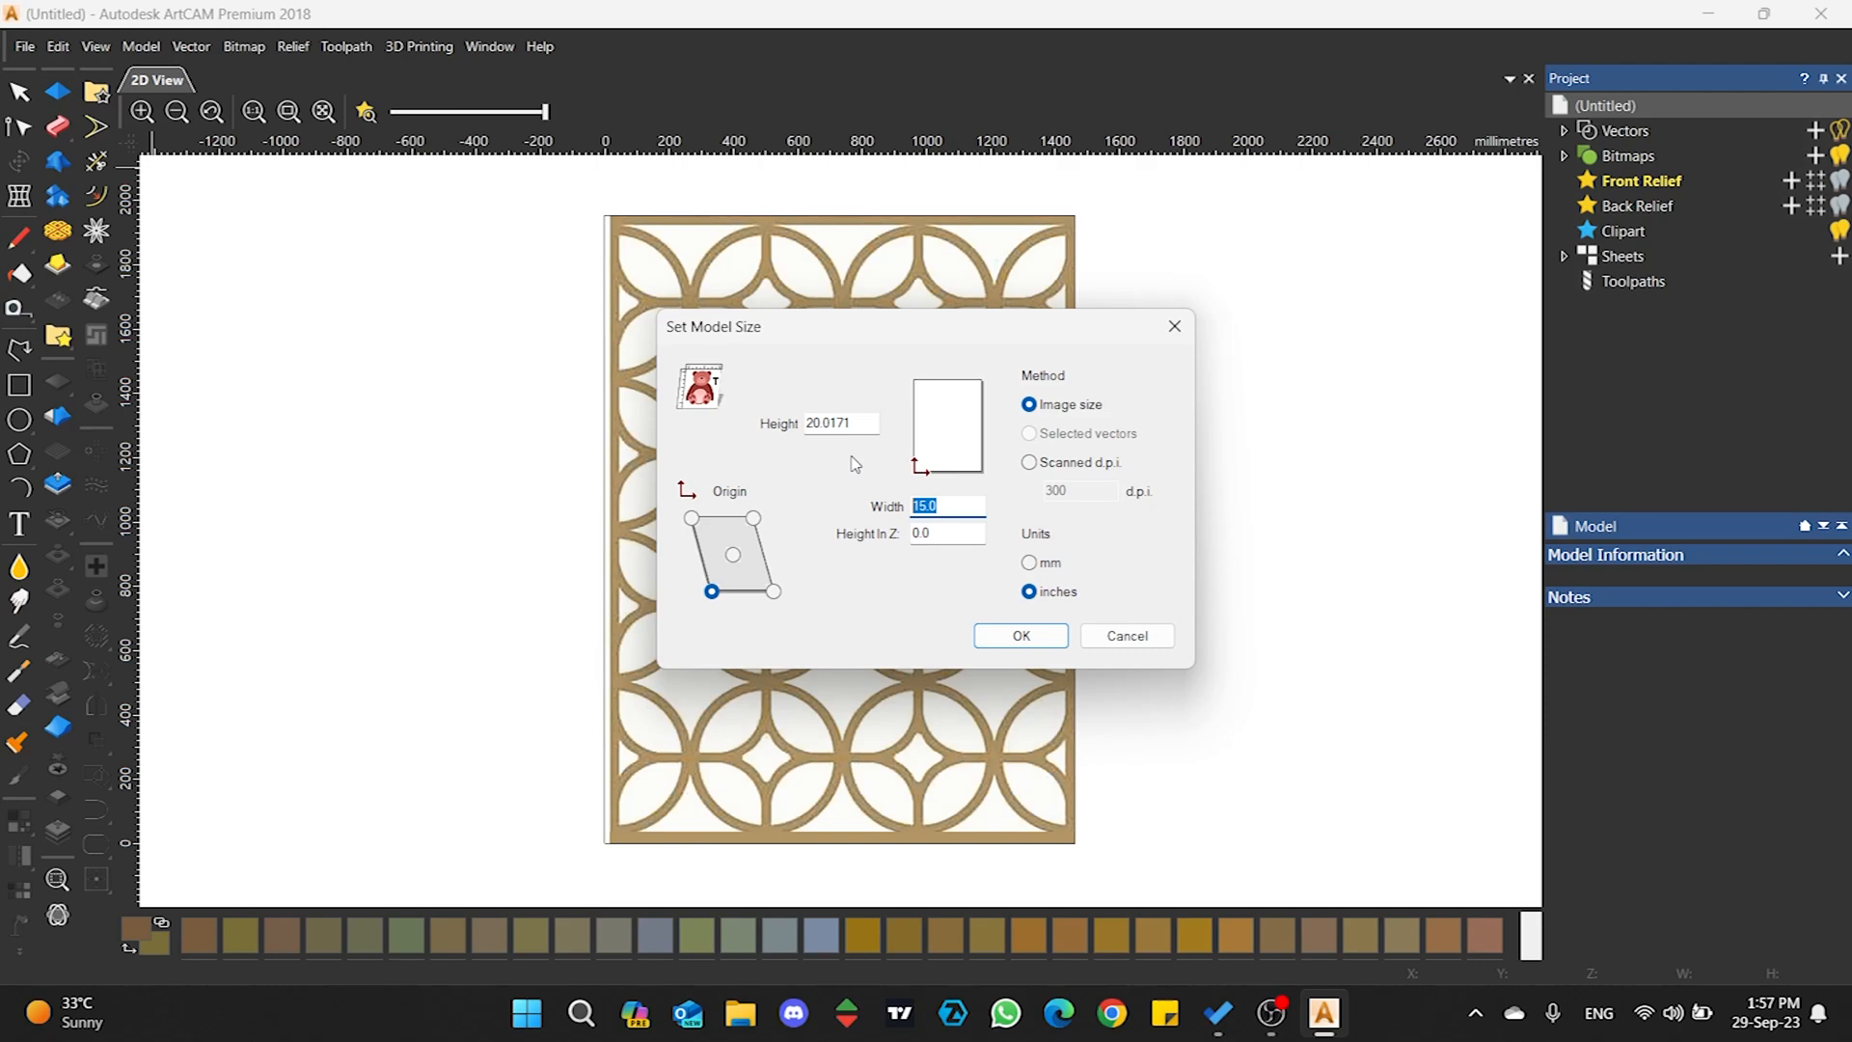
left_click(948, 503)
left_click_drag(949, 504, 849, 513)
left_click_drag(852, 422, 796, 450)
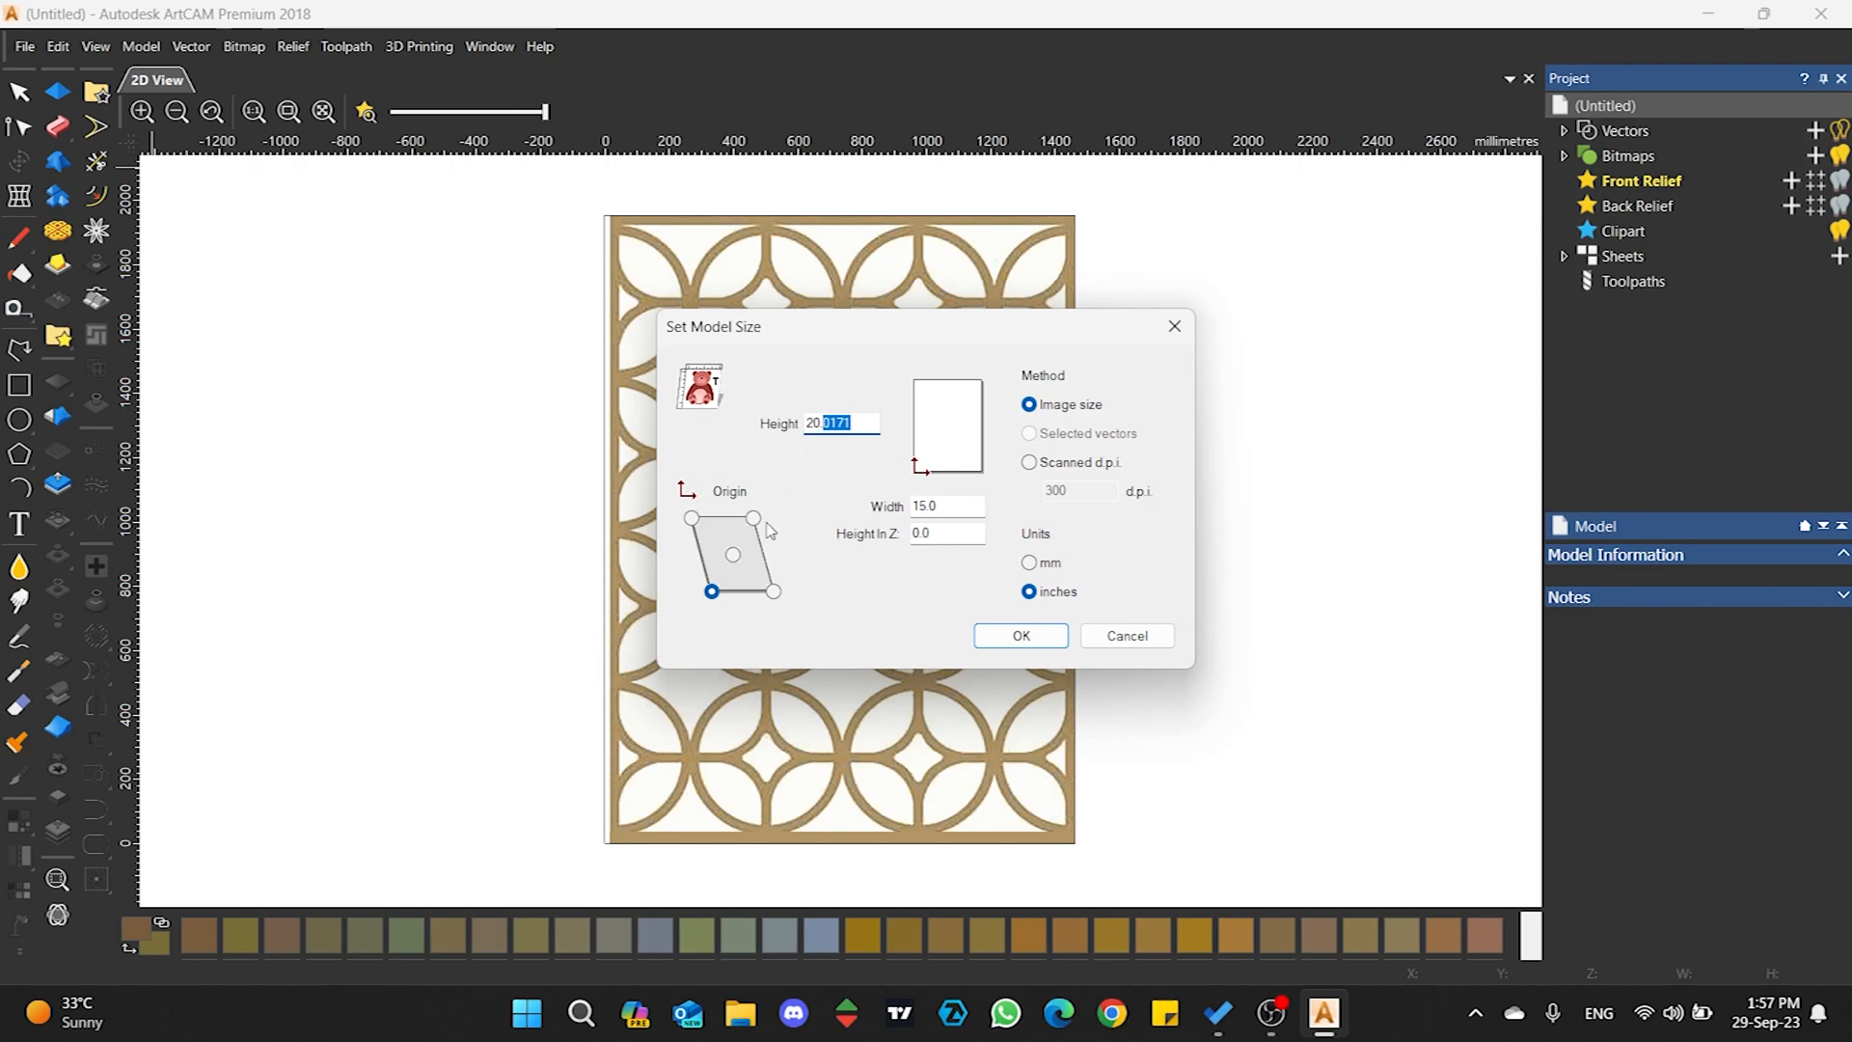
left_click(712, 592)
left_click(1008, 632)
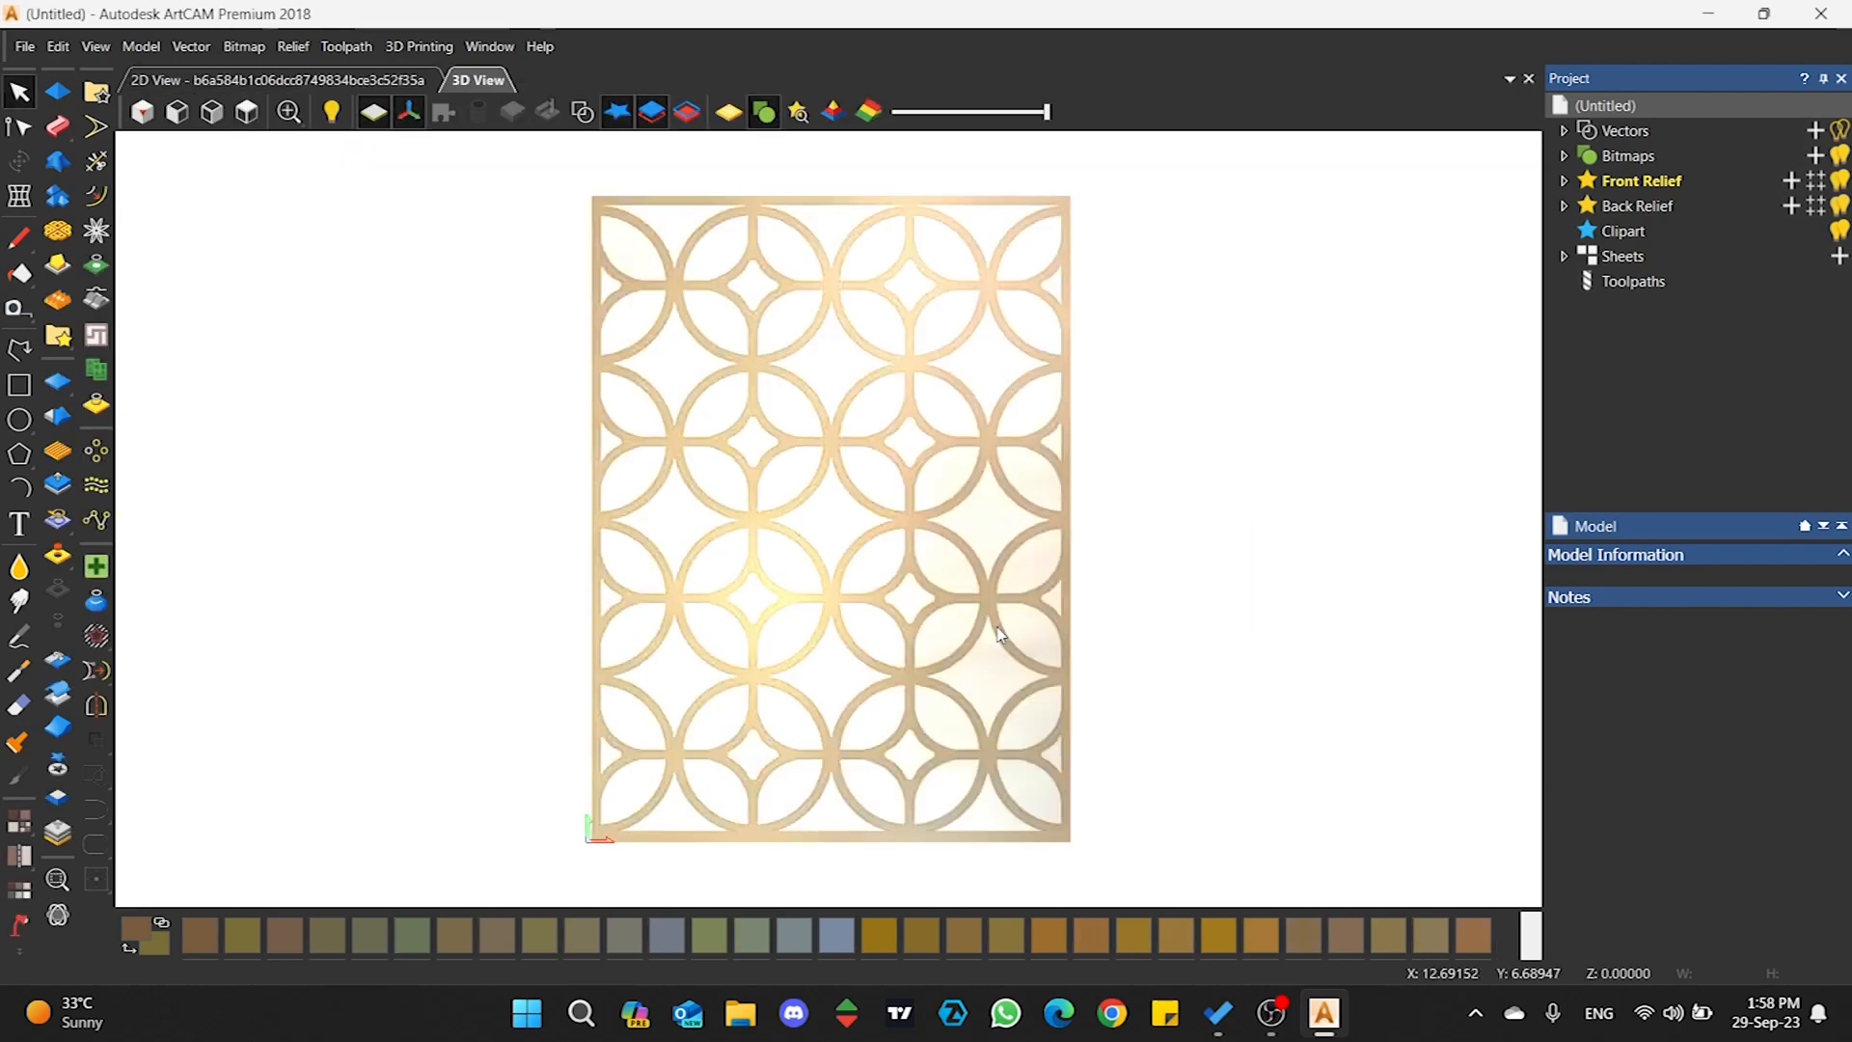
- In the 2D view, draw a circle of about 2.29 inches radius centred on the star near X 5.14, Y 12.45
left_click(368, 78)
left_click(482, 81)
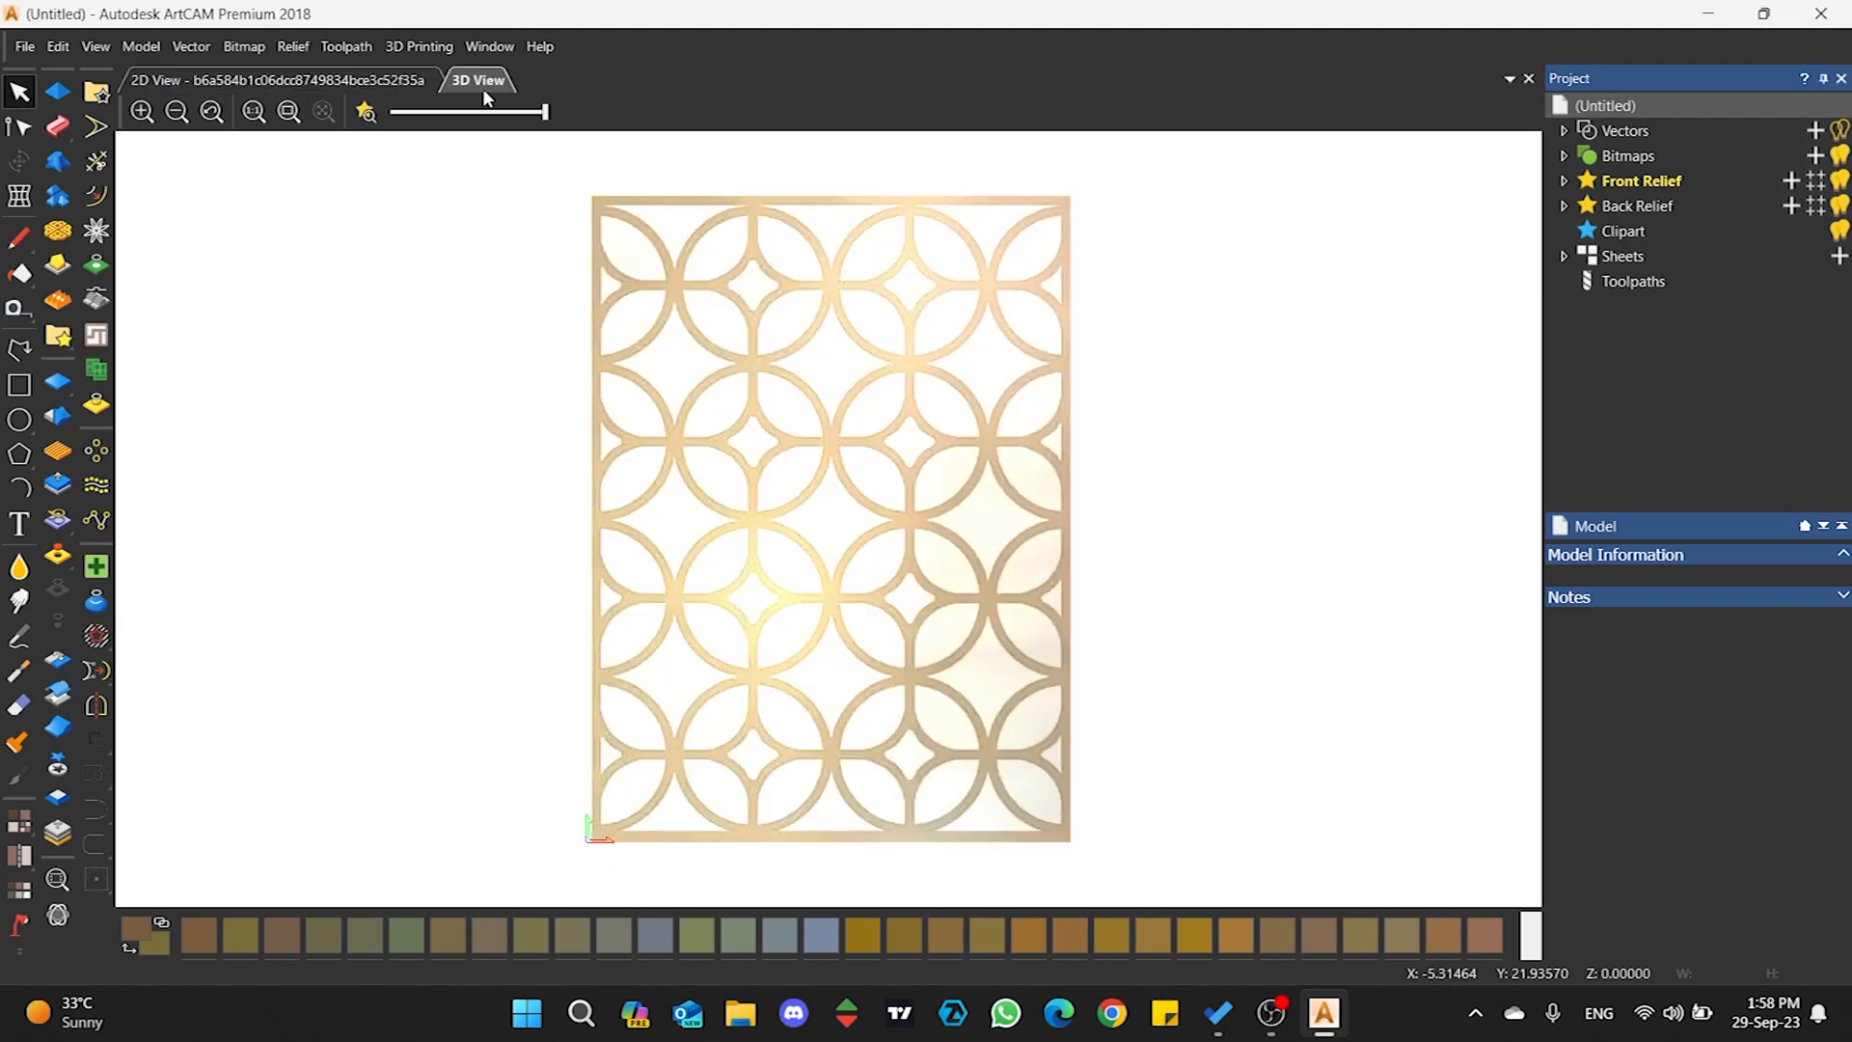
left_click(333, 84)
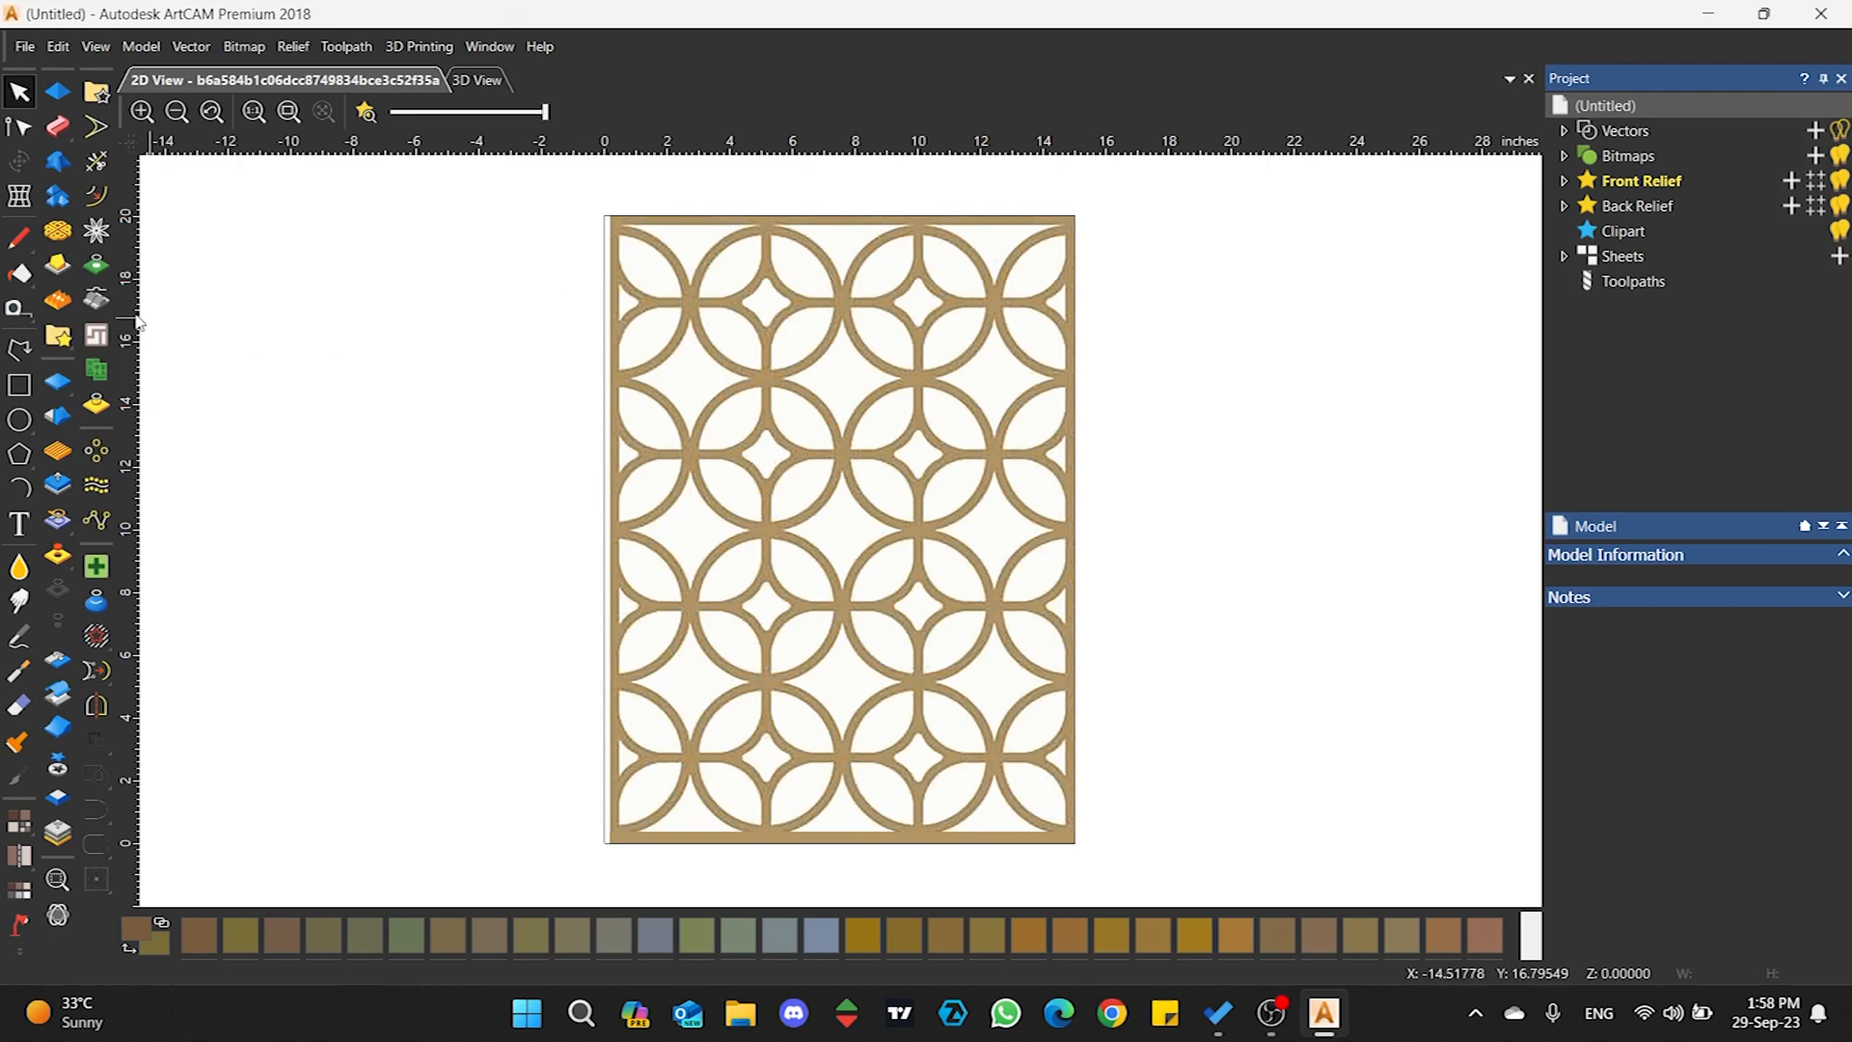
left_click(18, 420)
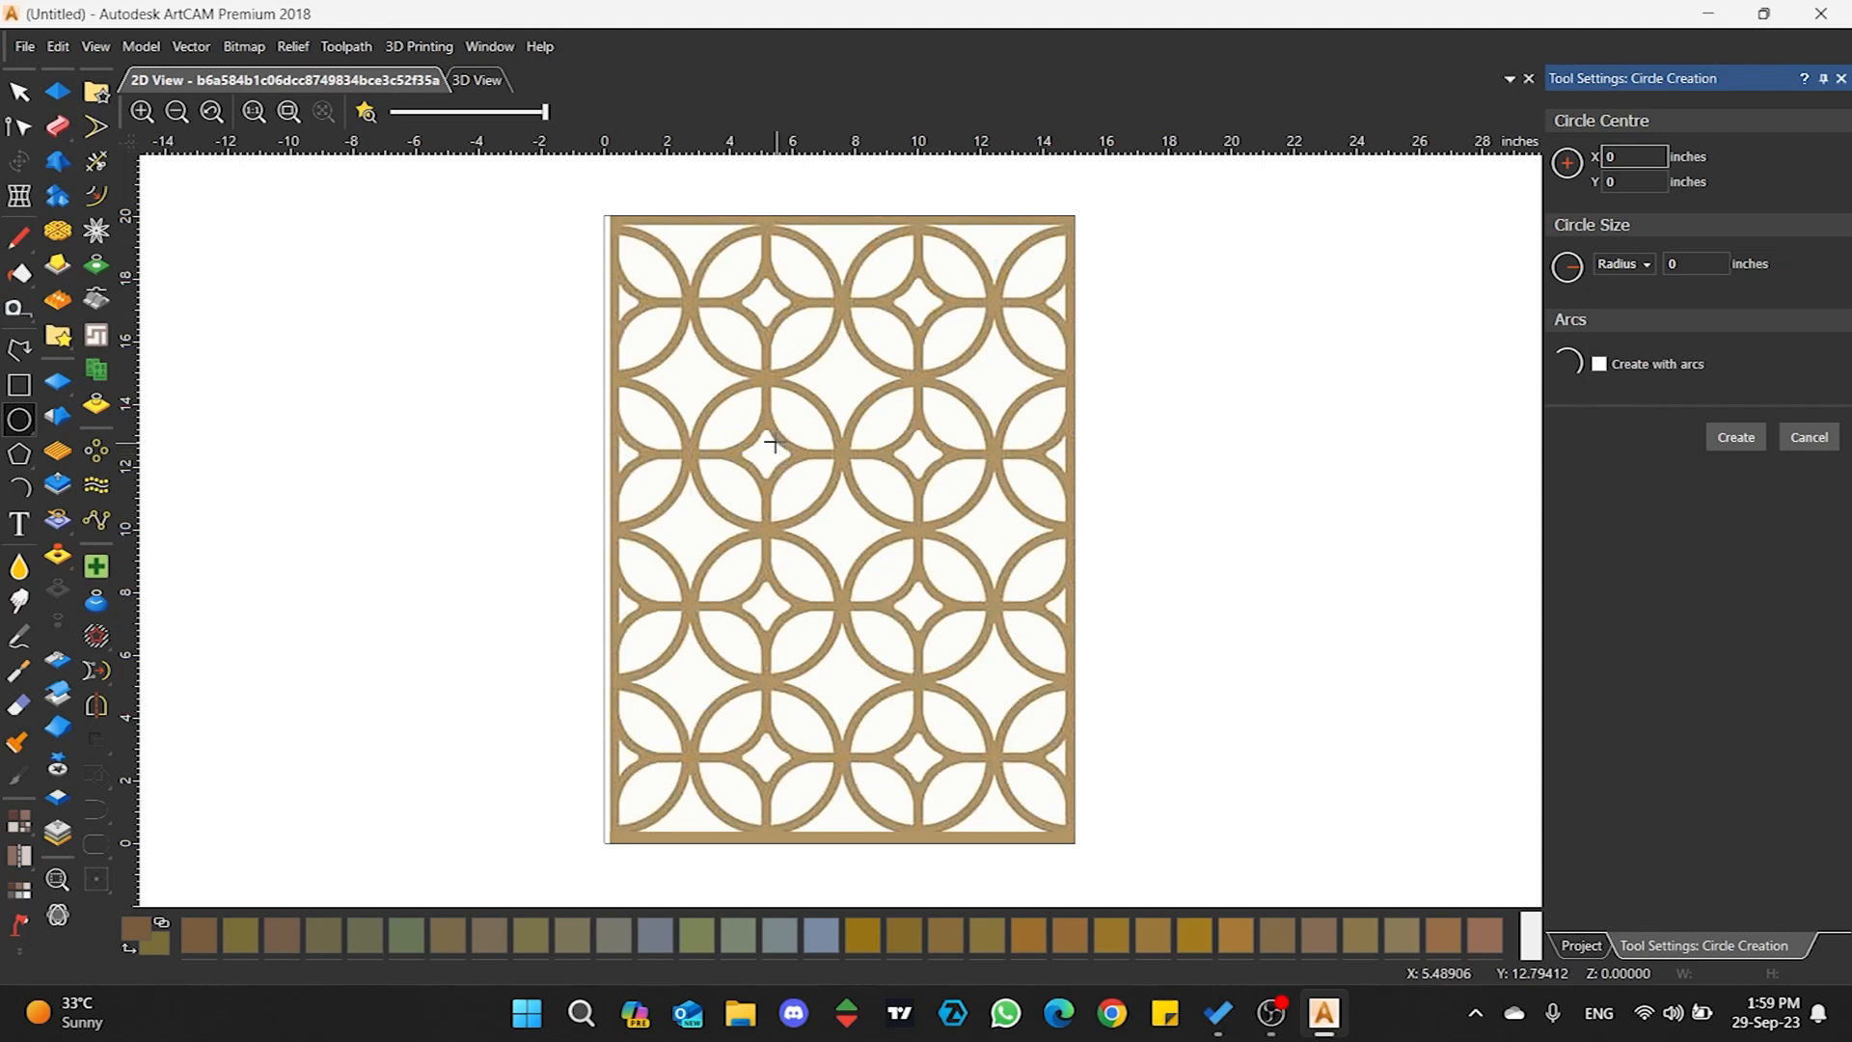
scroll(749, 425, "up", 5)
scroll(748, 426, "down", 3)
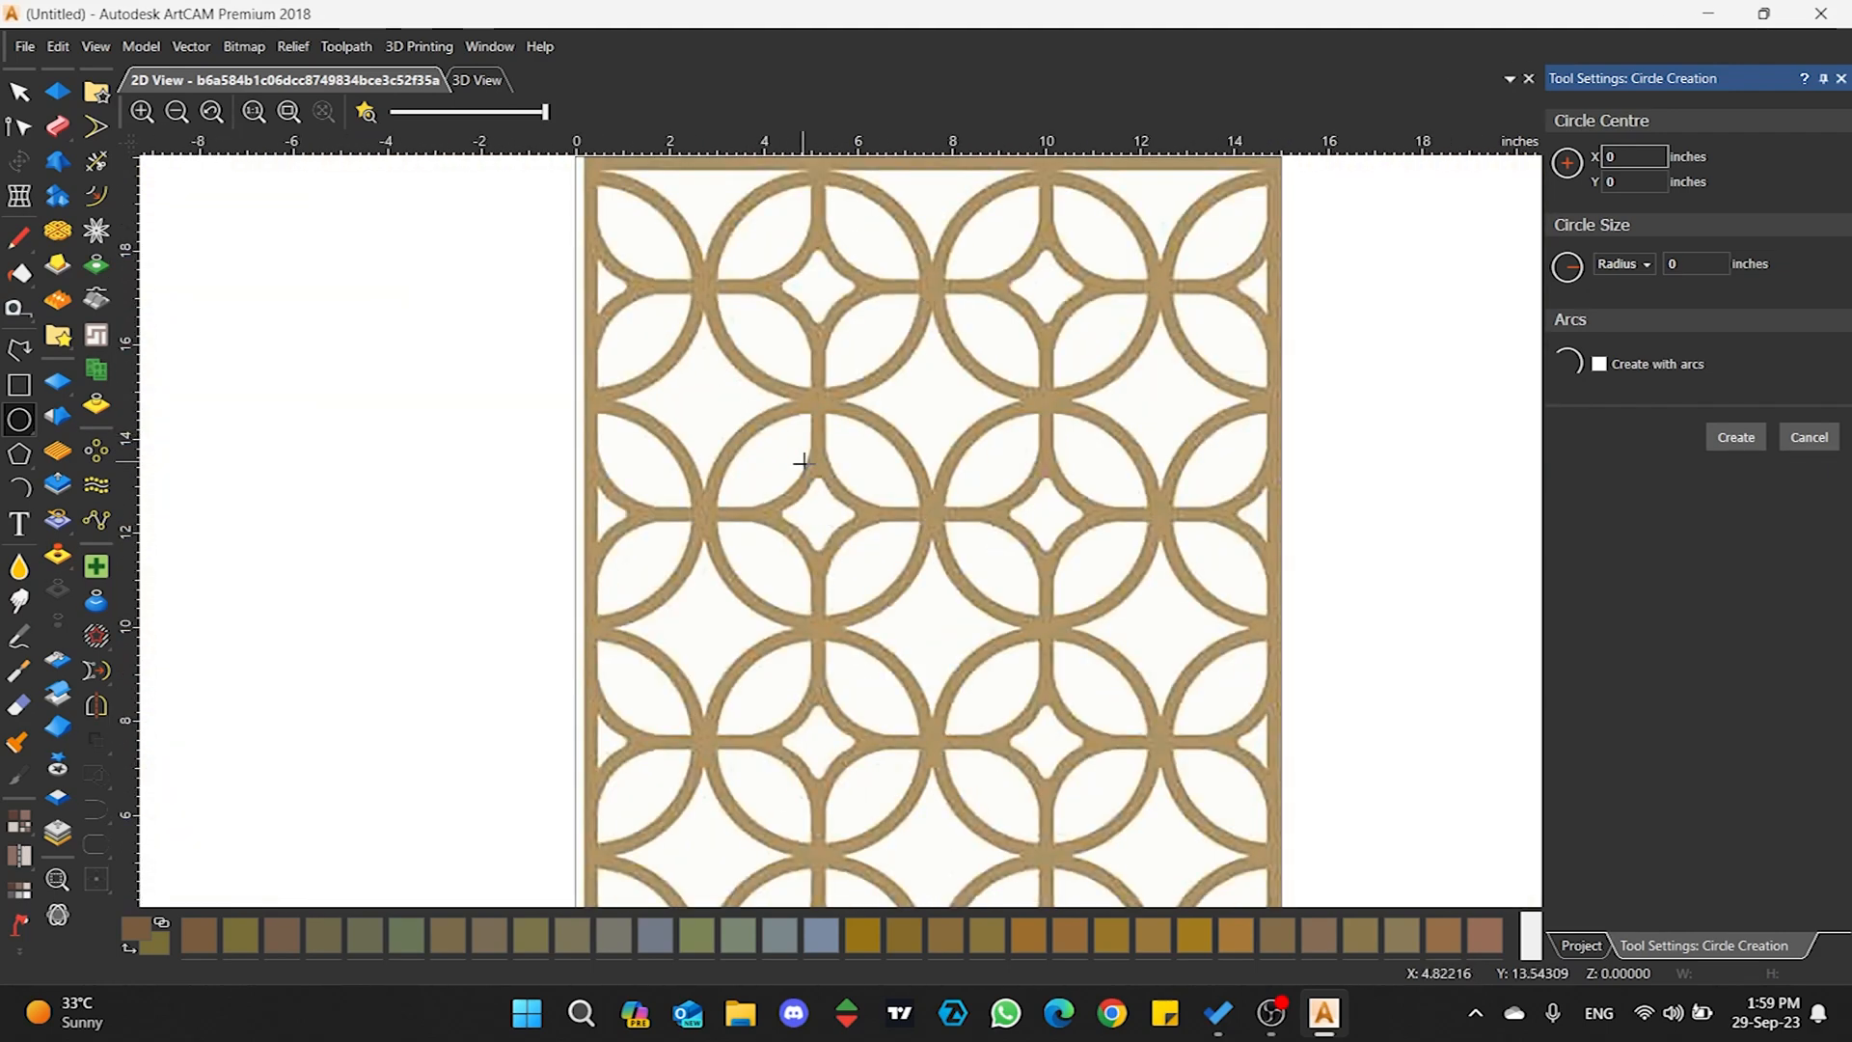
scroll(806, 473, "up", 2)
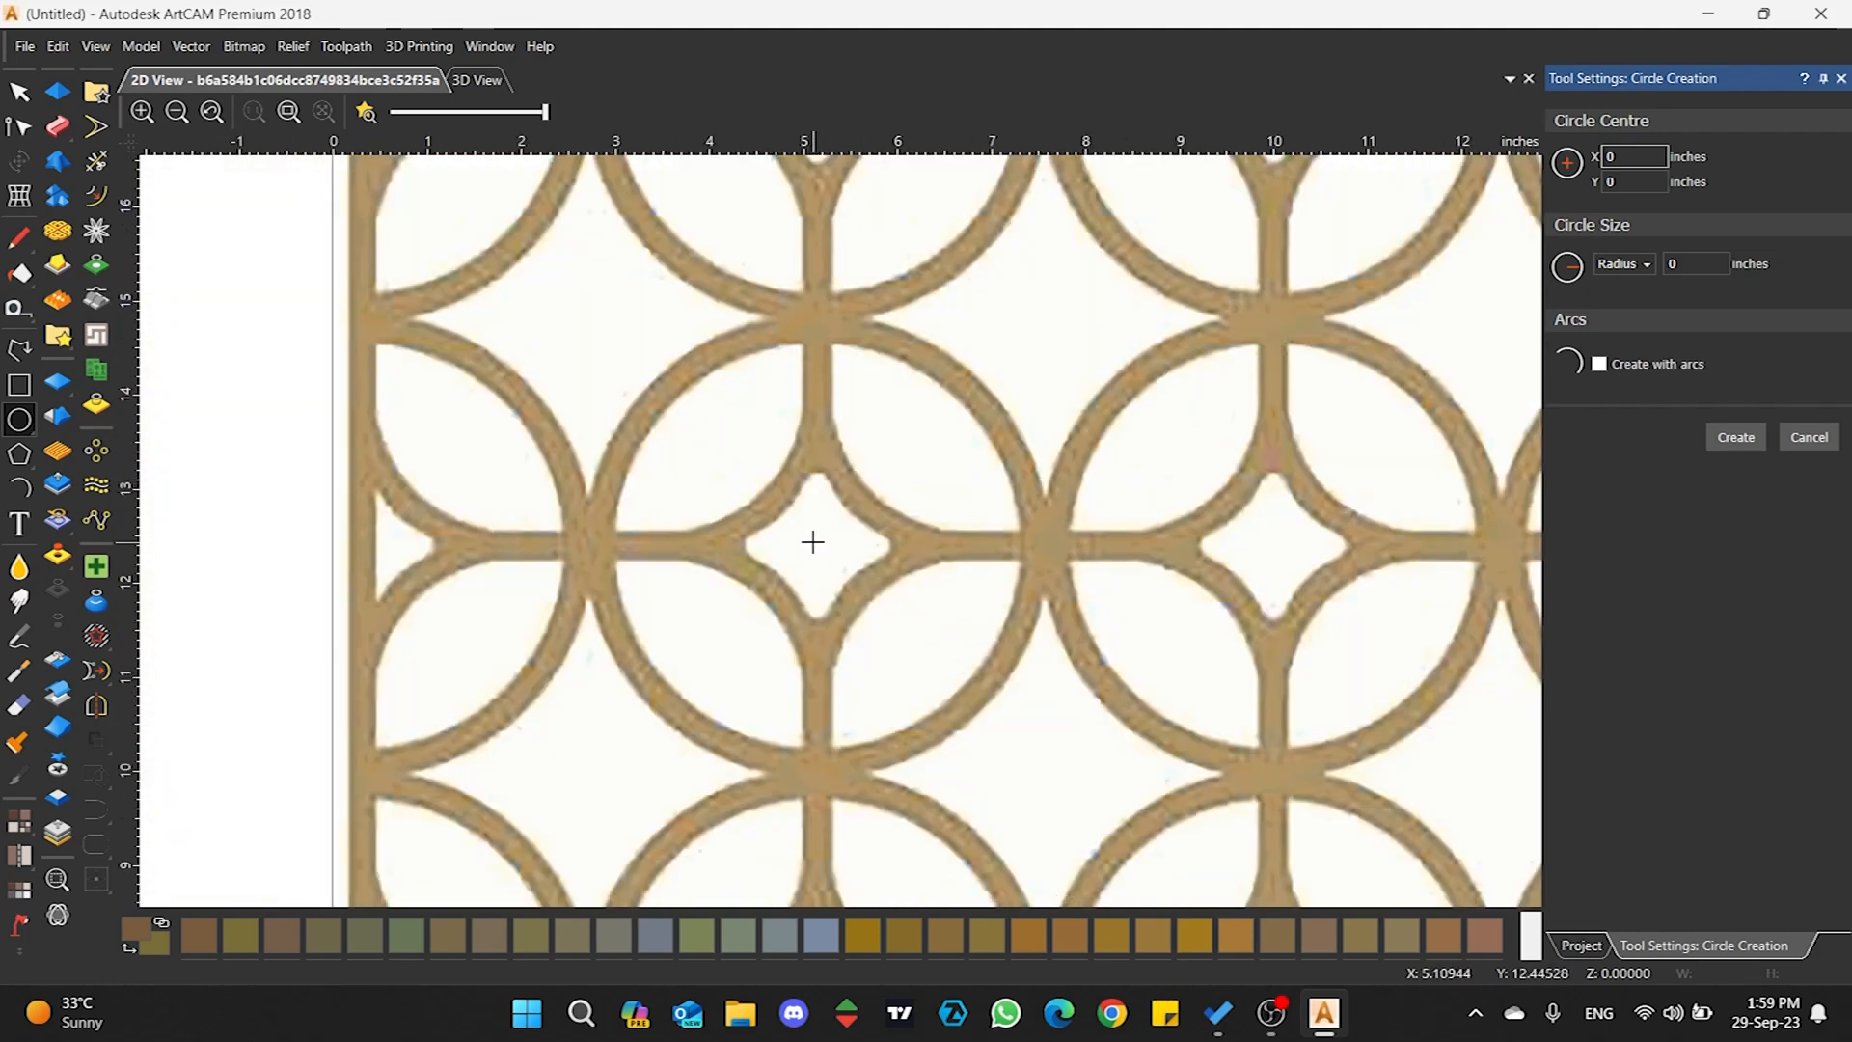
left_click_drag(816, 542, 902, 343)
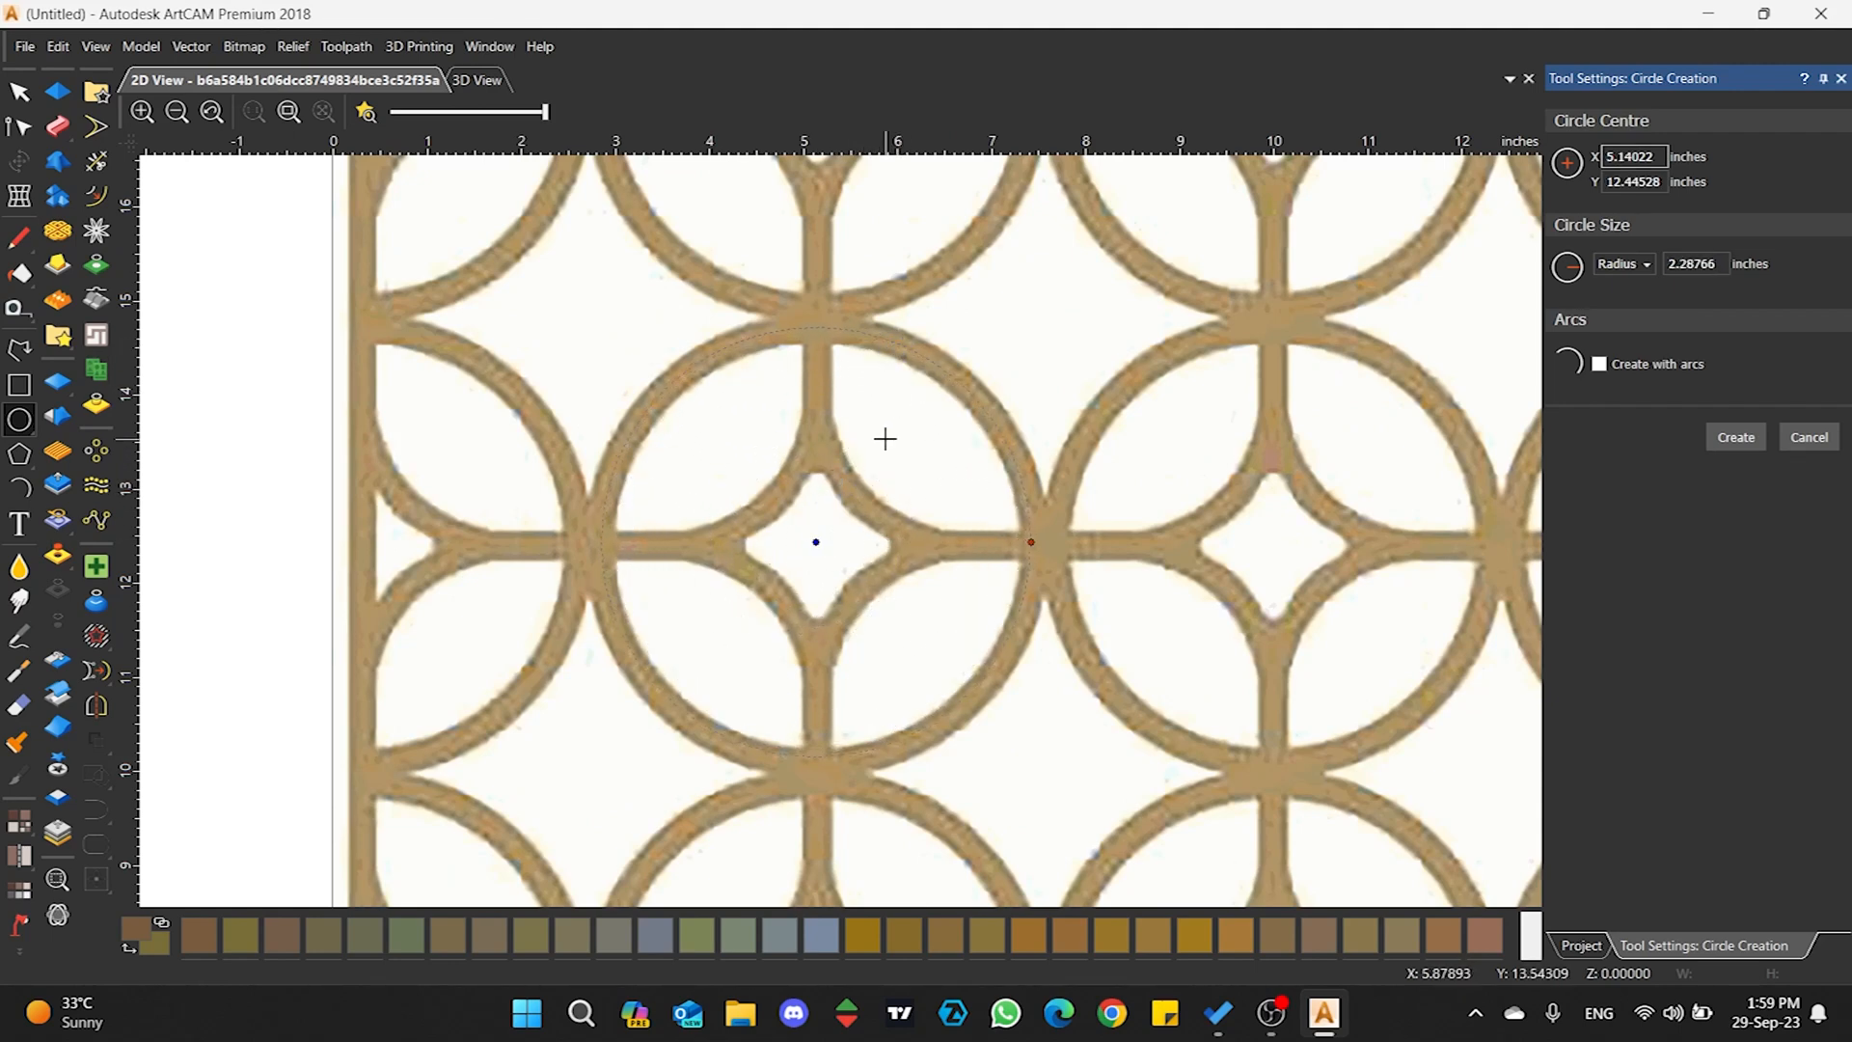
- Shift the circle's centre to about X 5.15, Y 12.39, enlarge its radius to about 2.34 inches and create it
left_click_drag(816, 542, 817, 547)
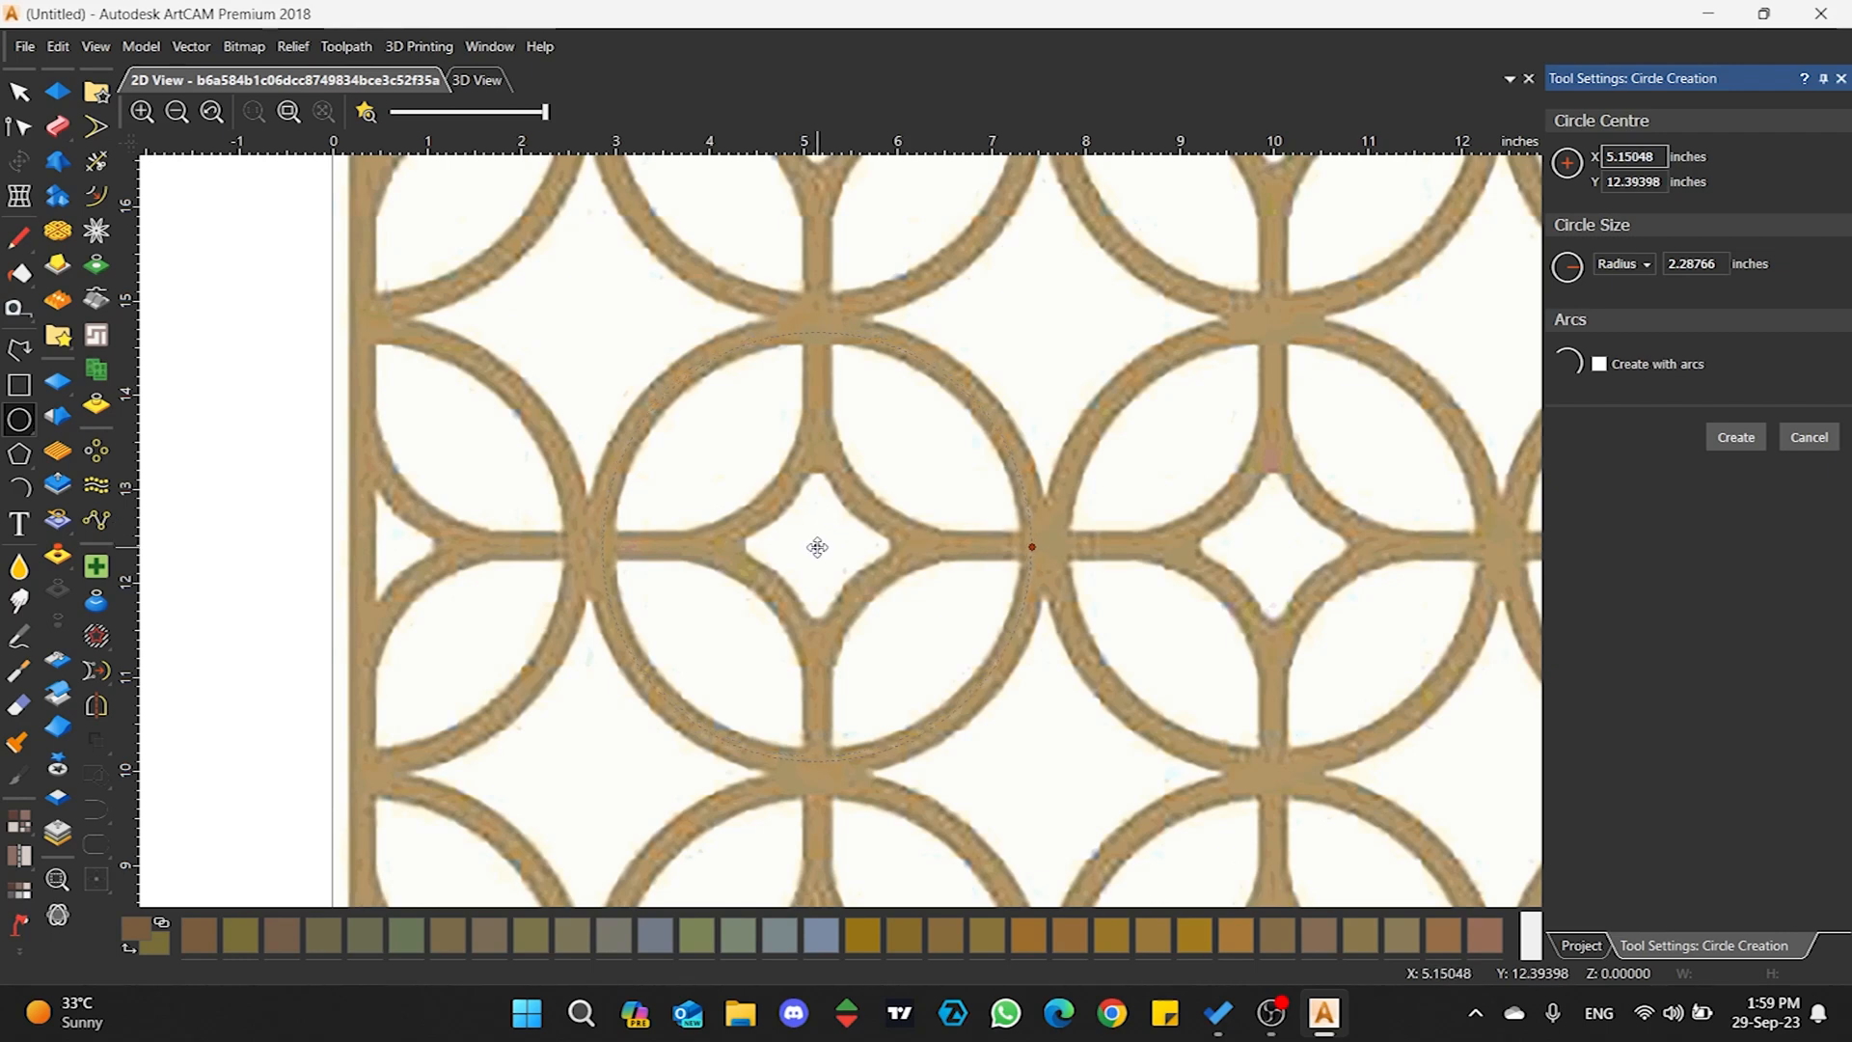
left_click_drag(1032, 547, 1036, 547)
key("Return")
left_click(18, 91)
left_click(723, 481)
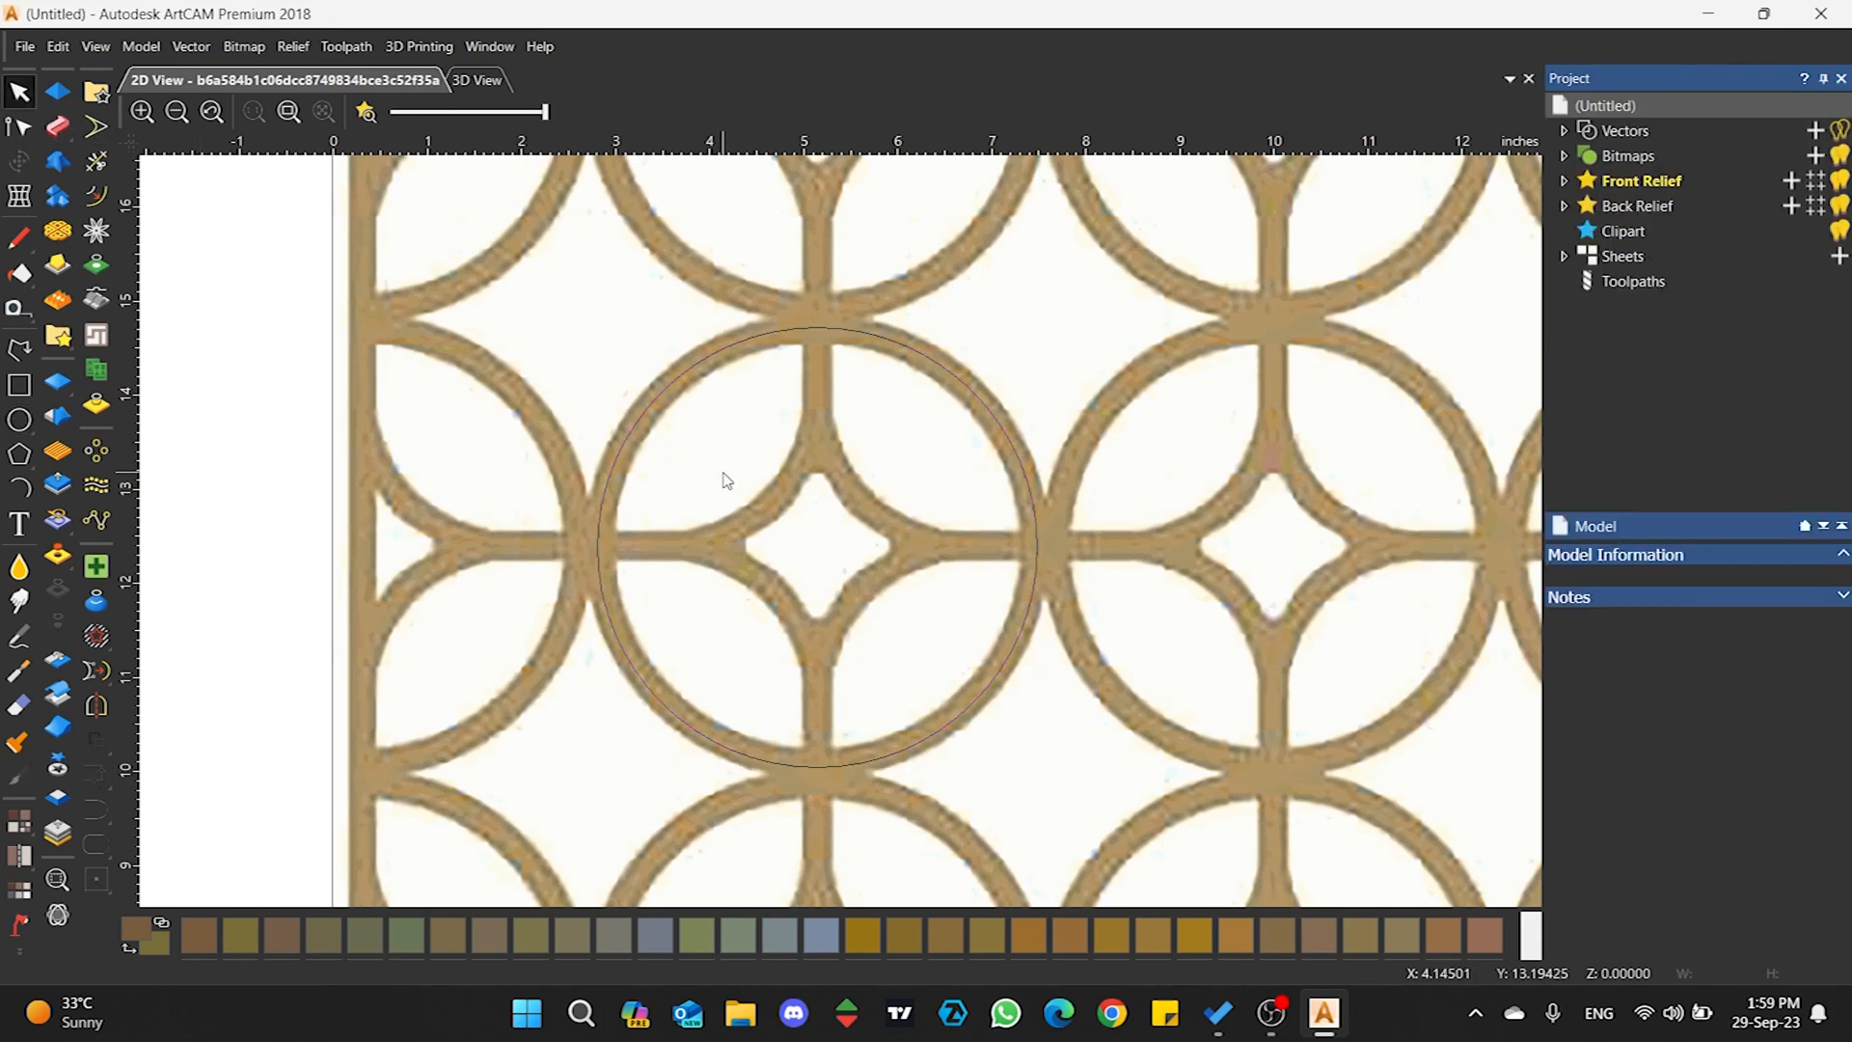
- Fade the lattice bitmap by lowering its contrast to near the minimum so the circle vector stands out
left_click_drag(1005, 235, 820, 472)
left_click(670, 495)
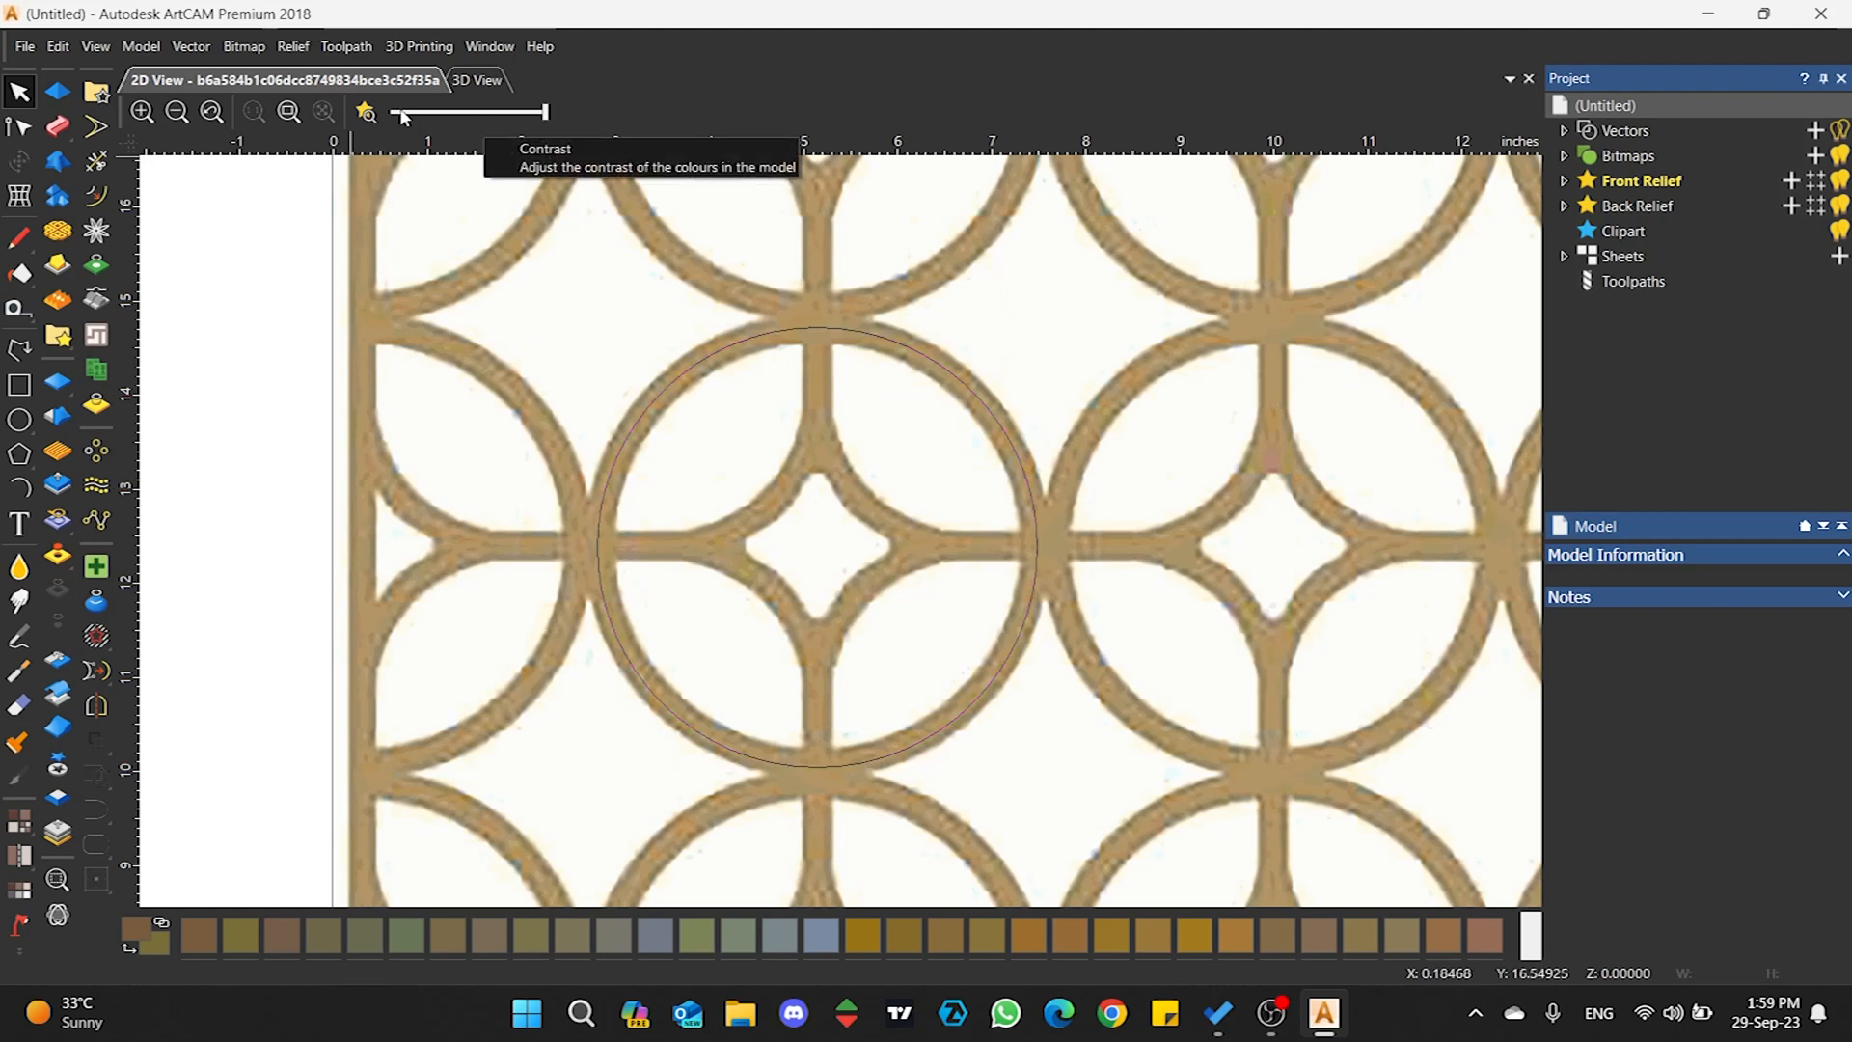
left_click_drag(546, 116, 413, 134)
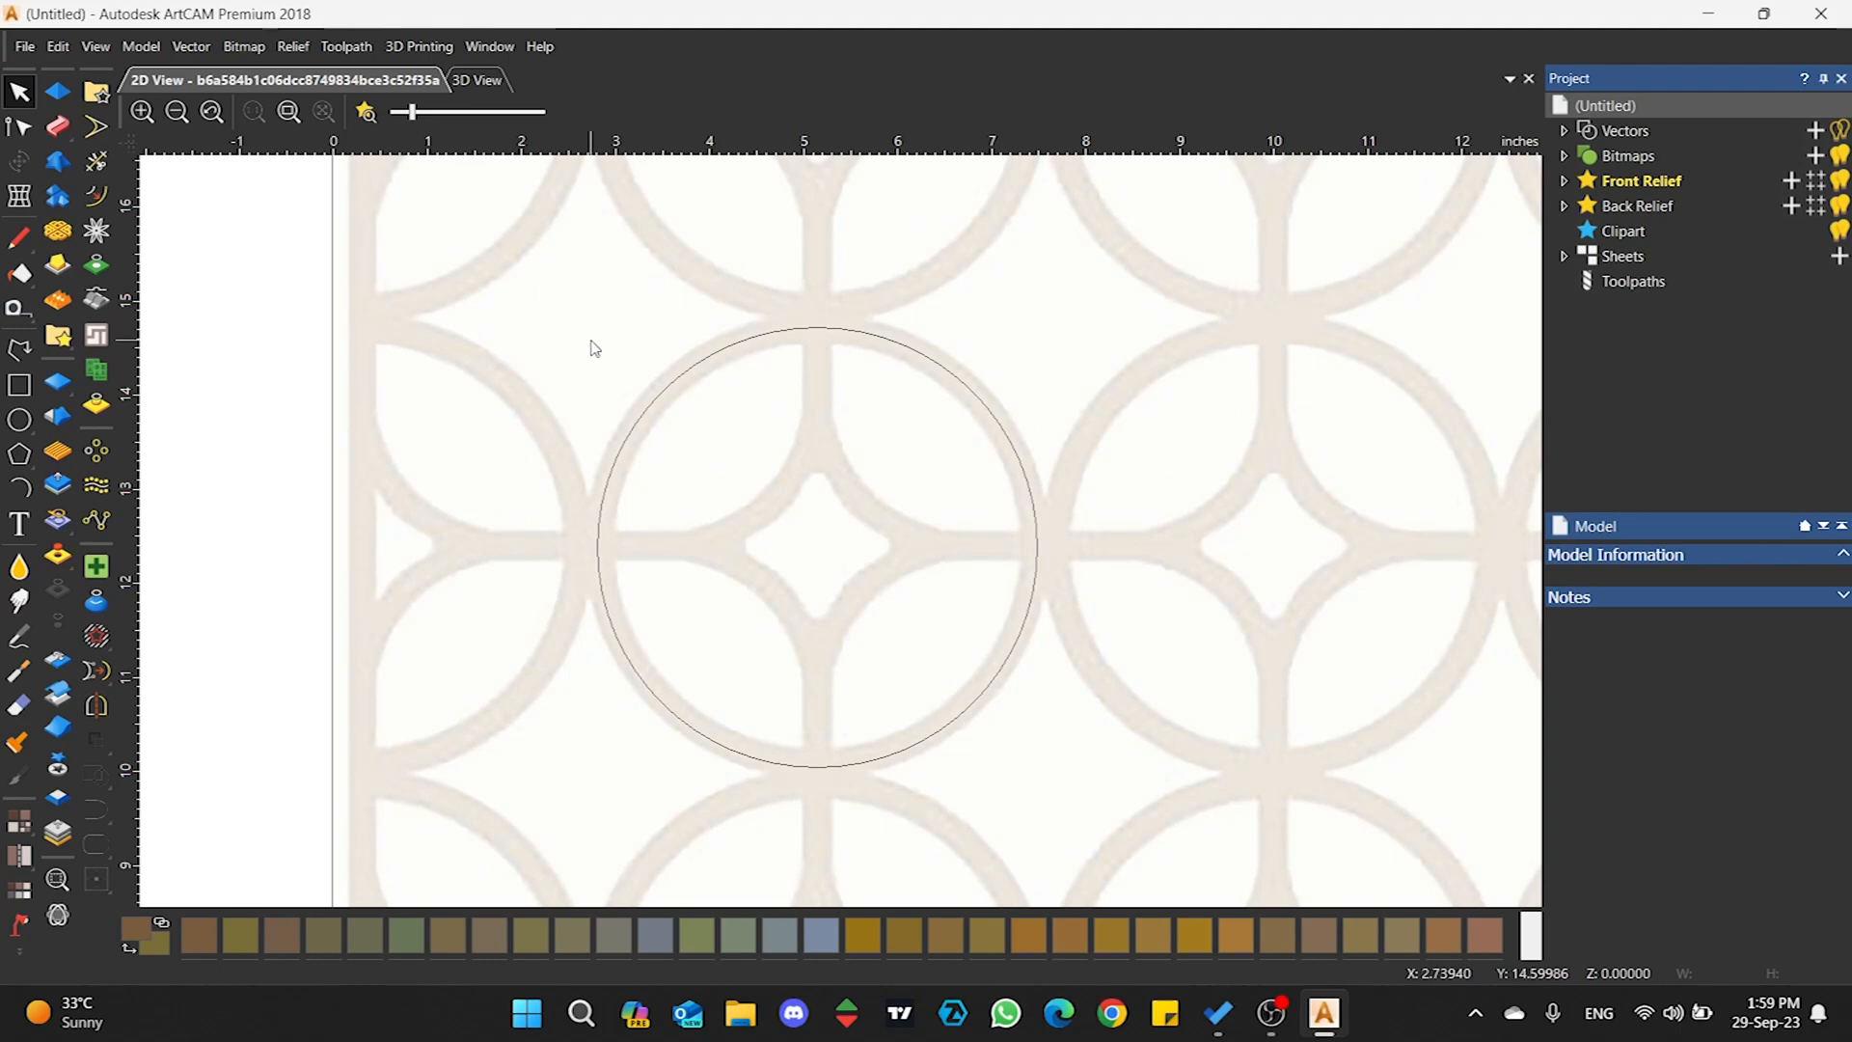
scroll(588, 342, "down", 2)
scroll(797, 492, "up", 1)
scroll(798, 458, "down", 1)
left_click_drag(799, 455, 730, 630)
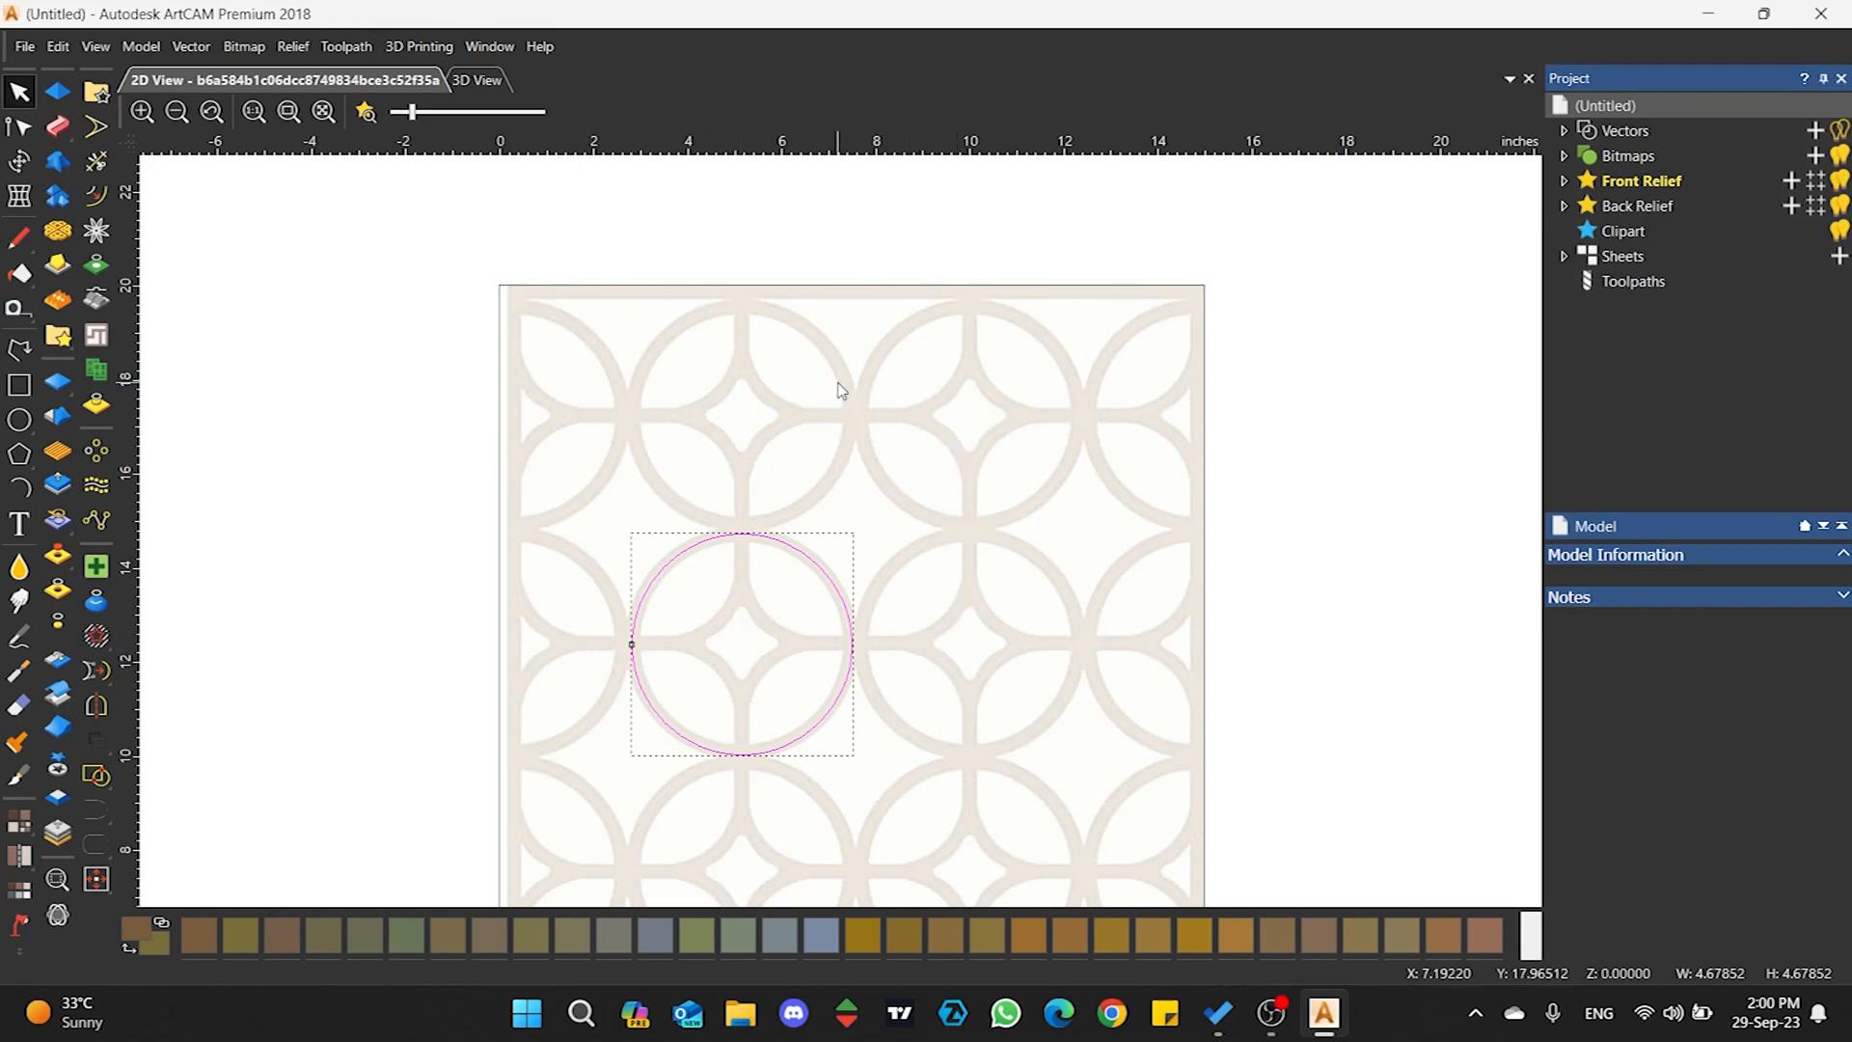
left_click(711, 642)
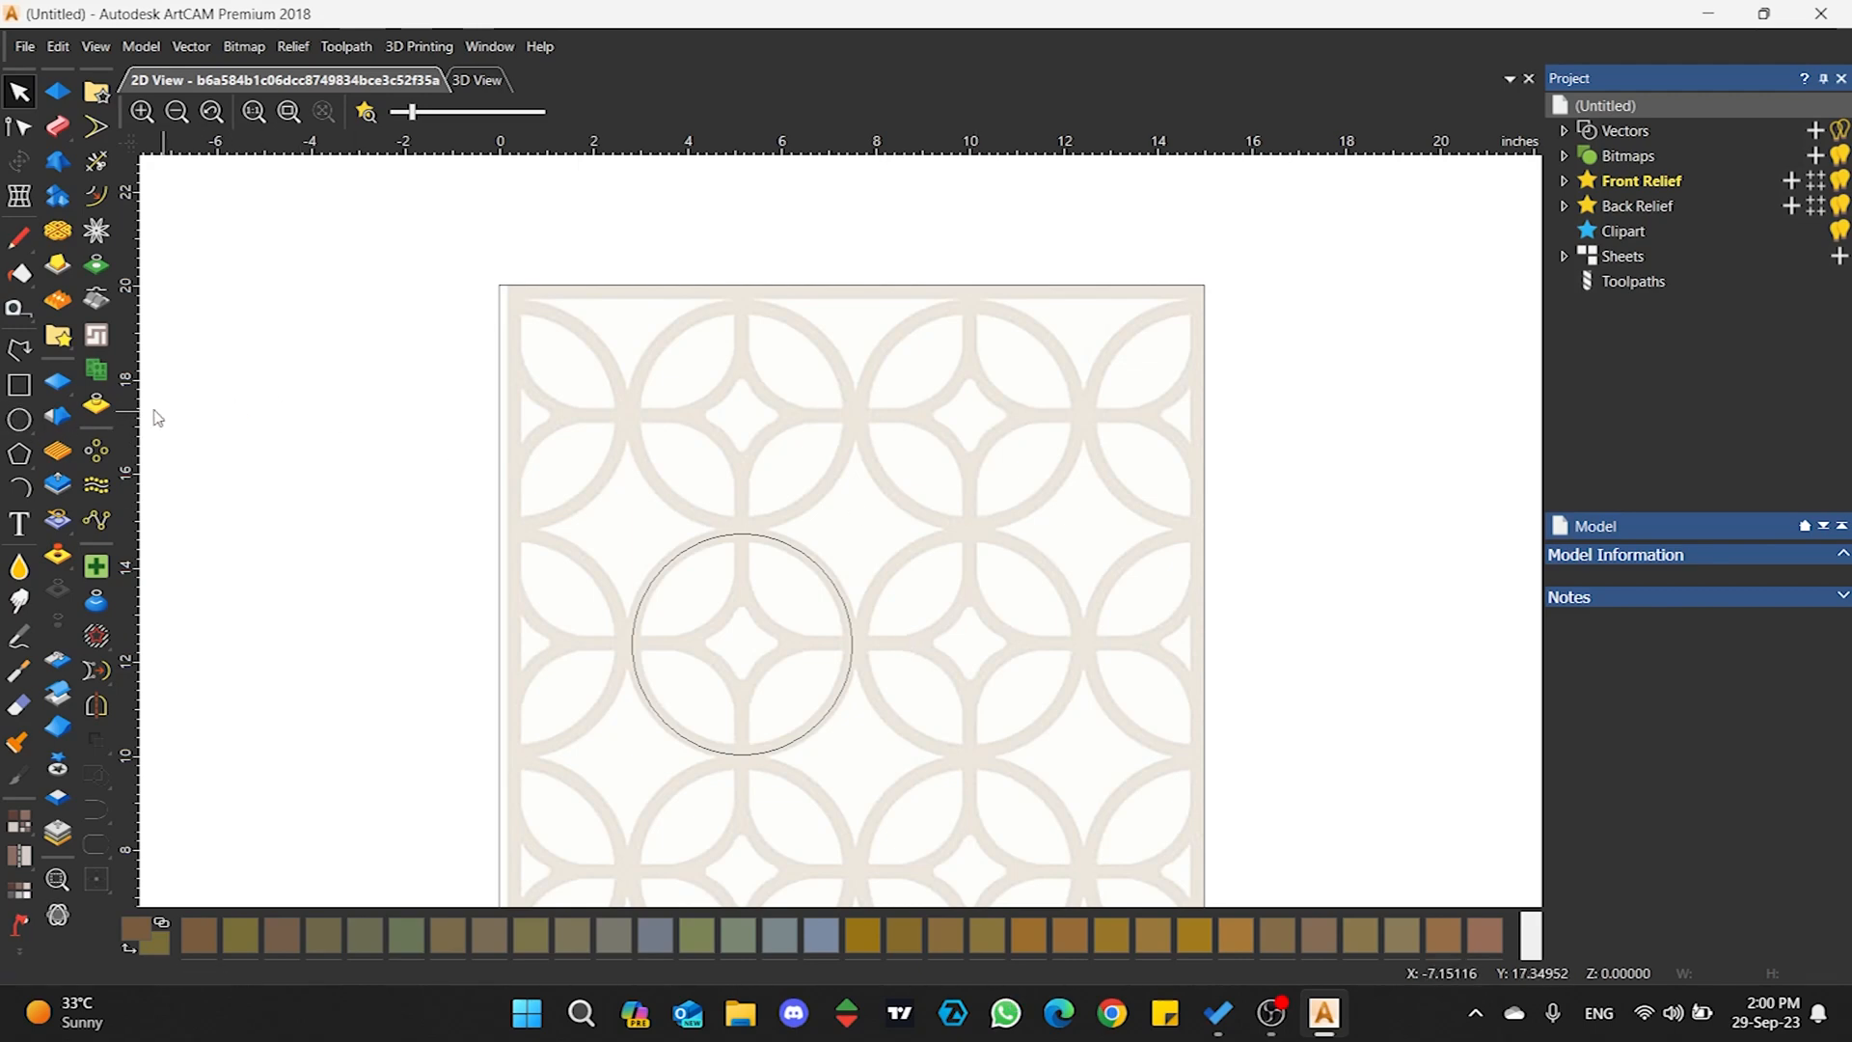
- Create a rectangle about 4.86 by 4.92 inches between the four star centres, with corner radius about 1.56 inches
left_click(18, 386)
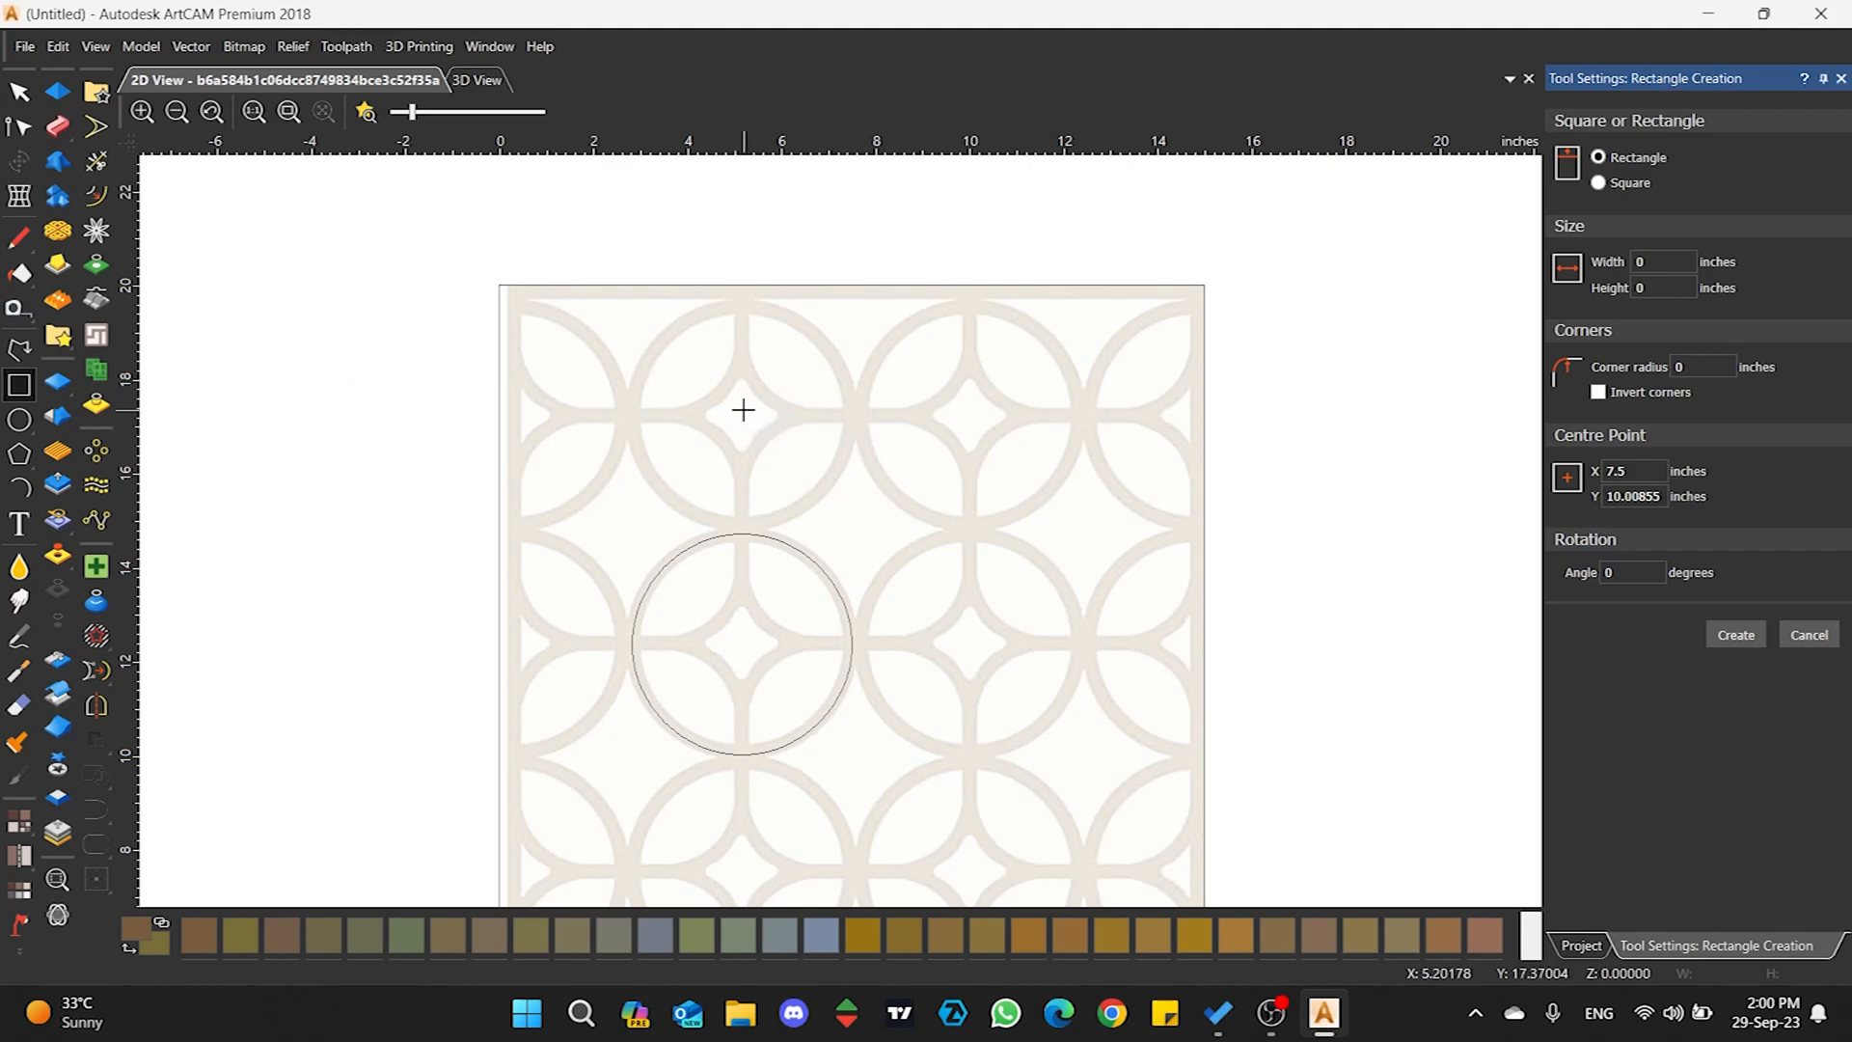
left_click_drag(741, 412, 969, 644)
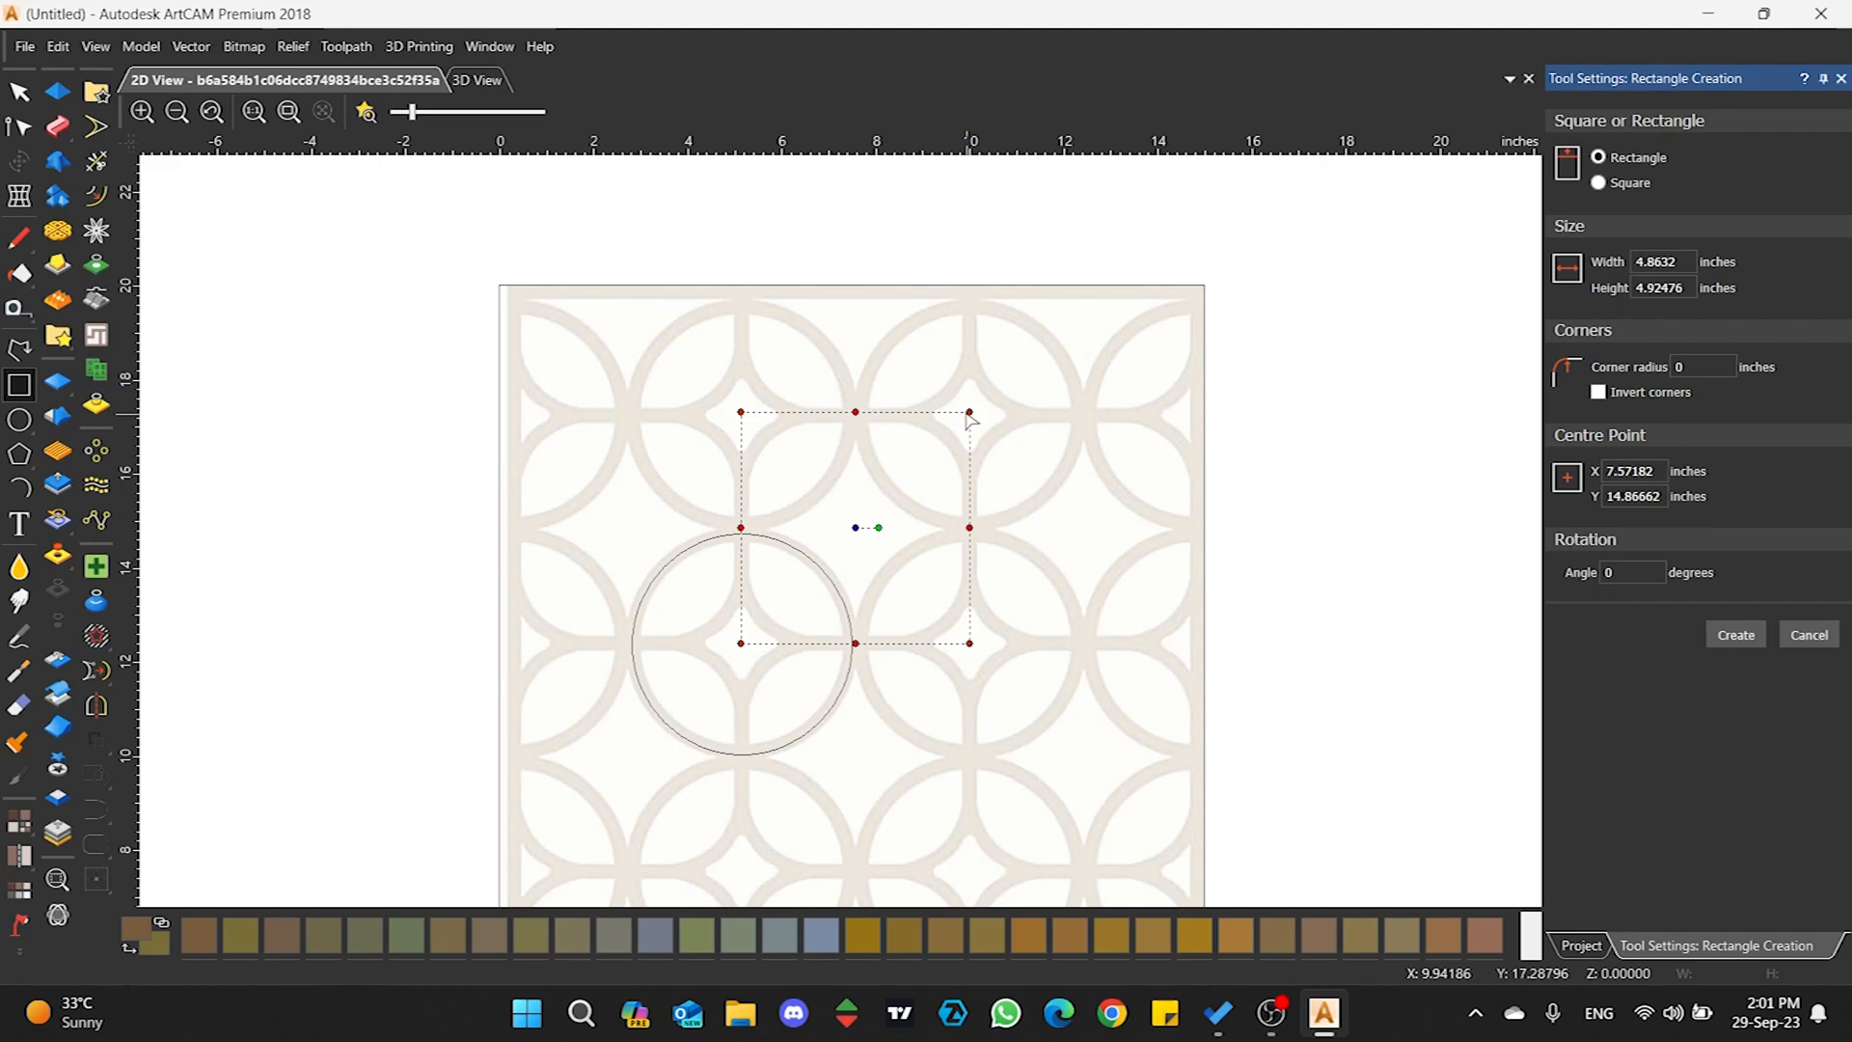
left_click_drag(970, 415, 920, 486)
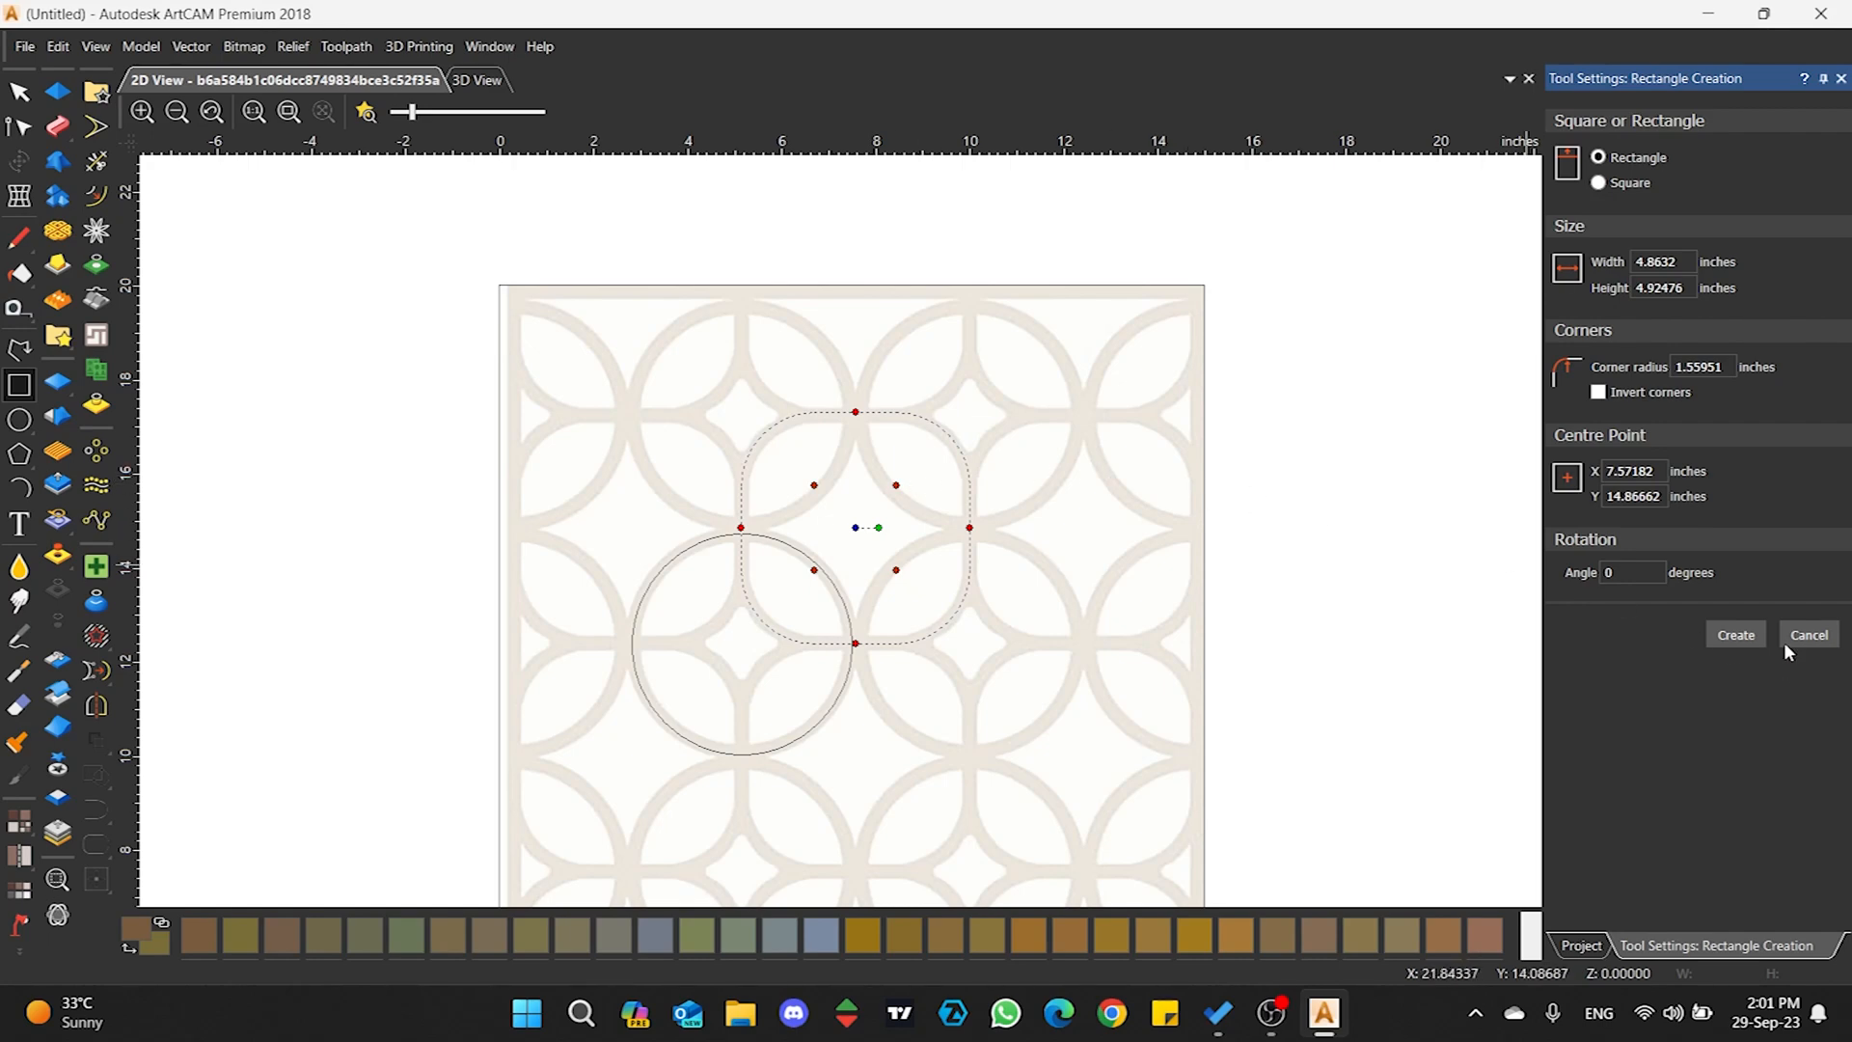
left_click(1733, 636)
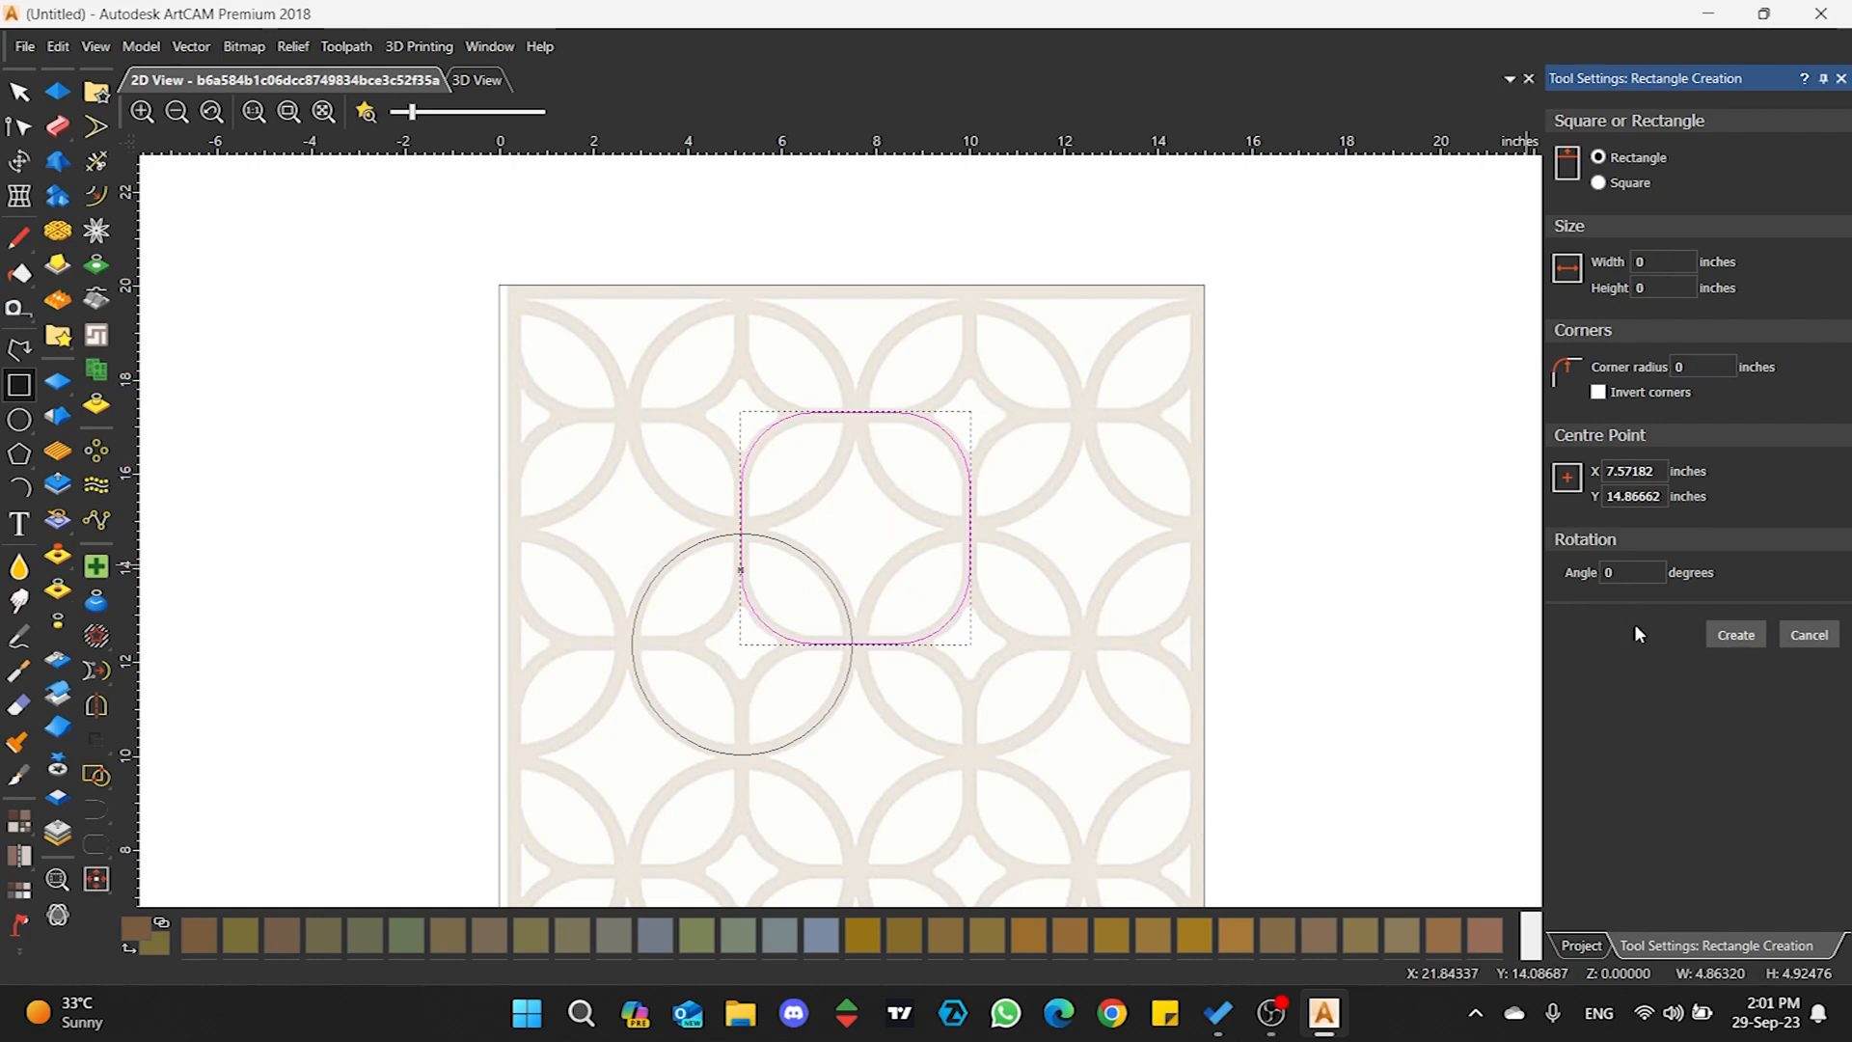
- Transform the rounded rectangle to a height of about 4.86 inches so it is square, lowering its upper edge slightly
left_click(19, 160)
scroll(830, 425, "up", 2)
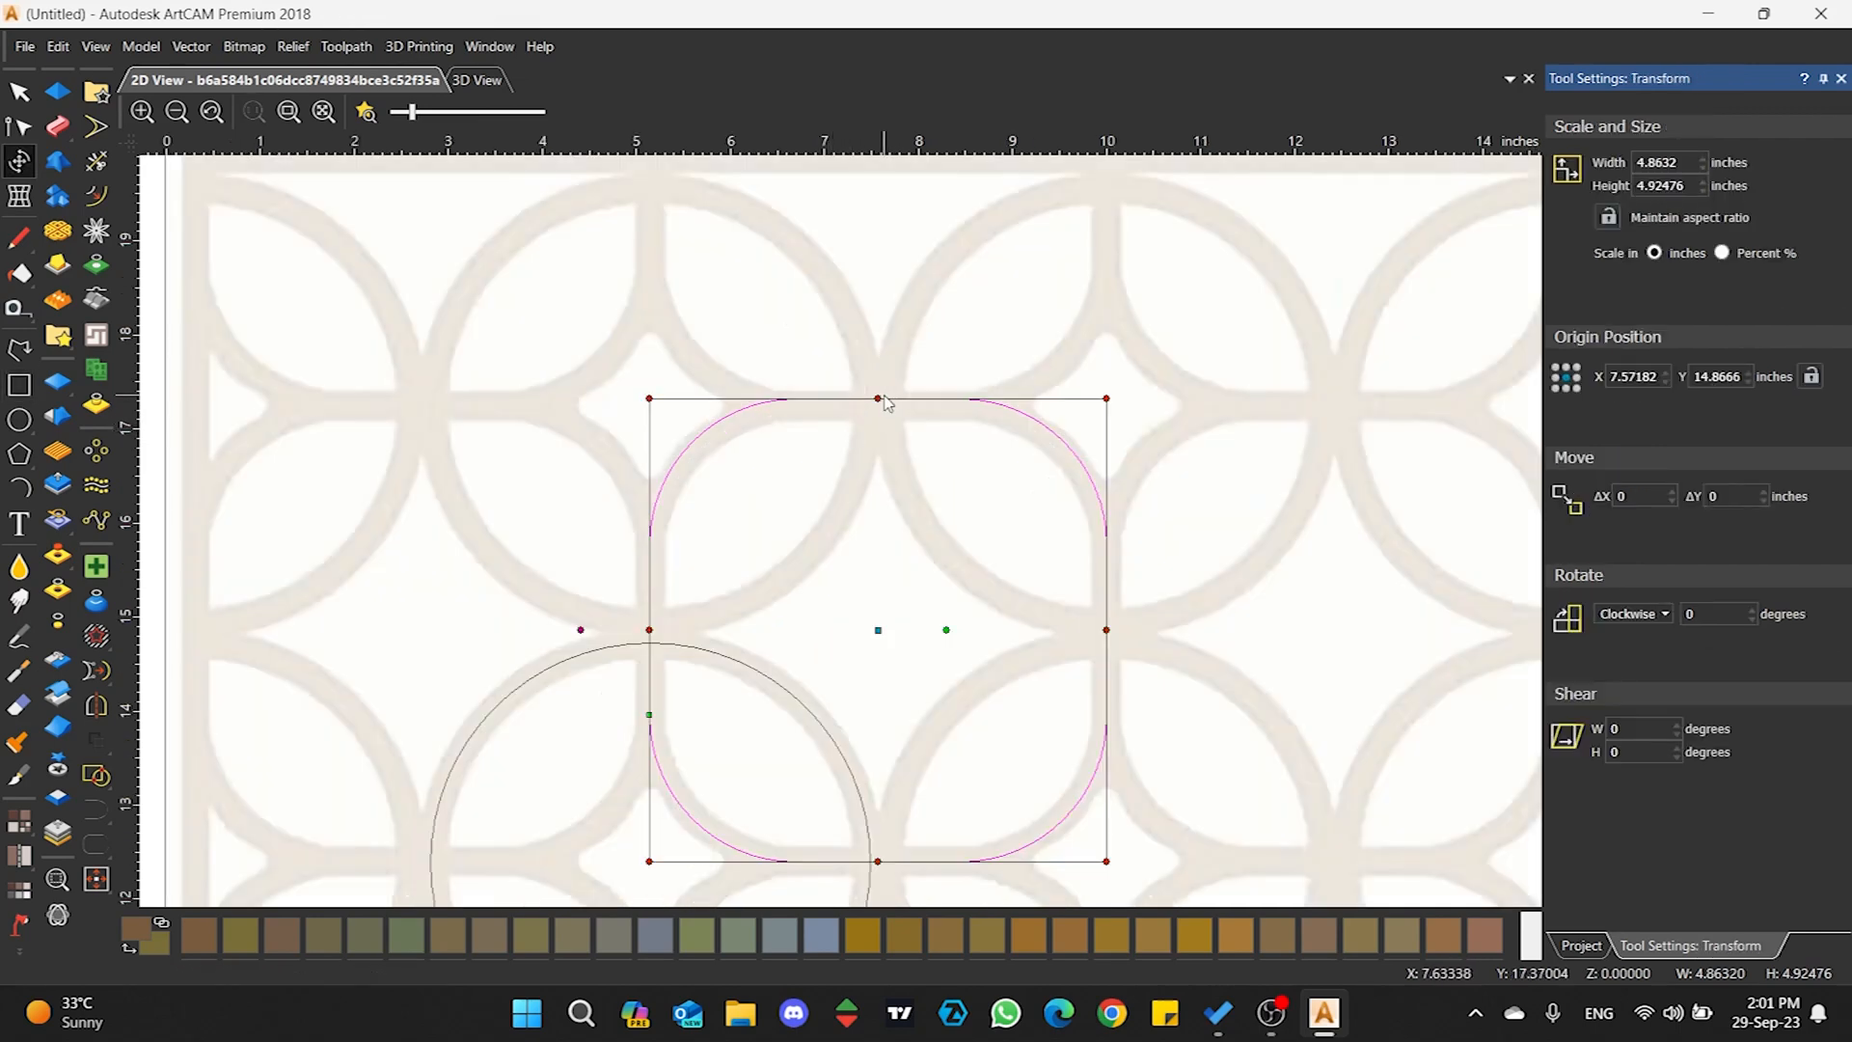
left_click_drag(877, 399, 876, 404)
scroll(877, 787, "down", 2)
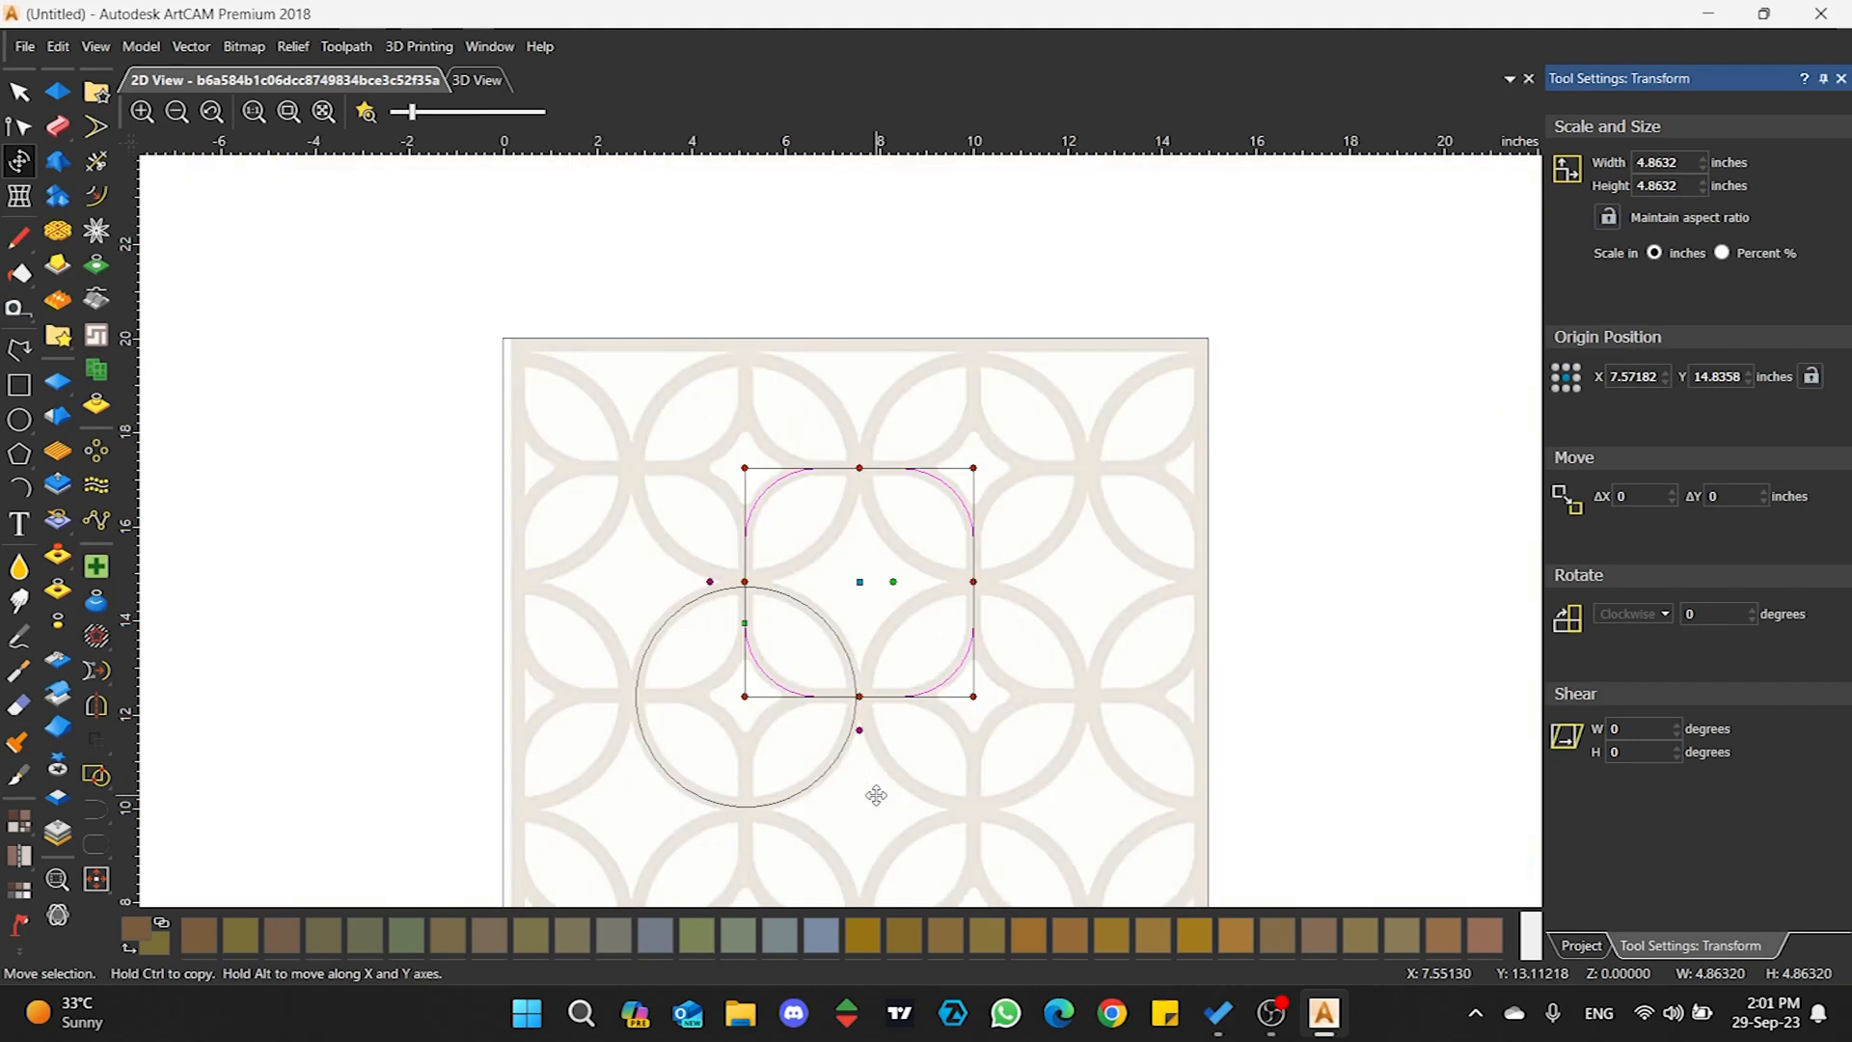
scroll(858, 747, "up", 4)
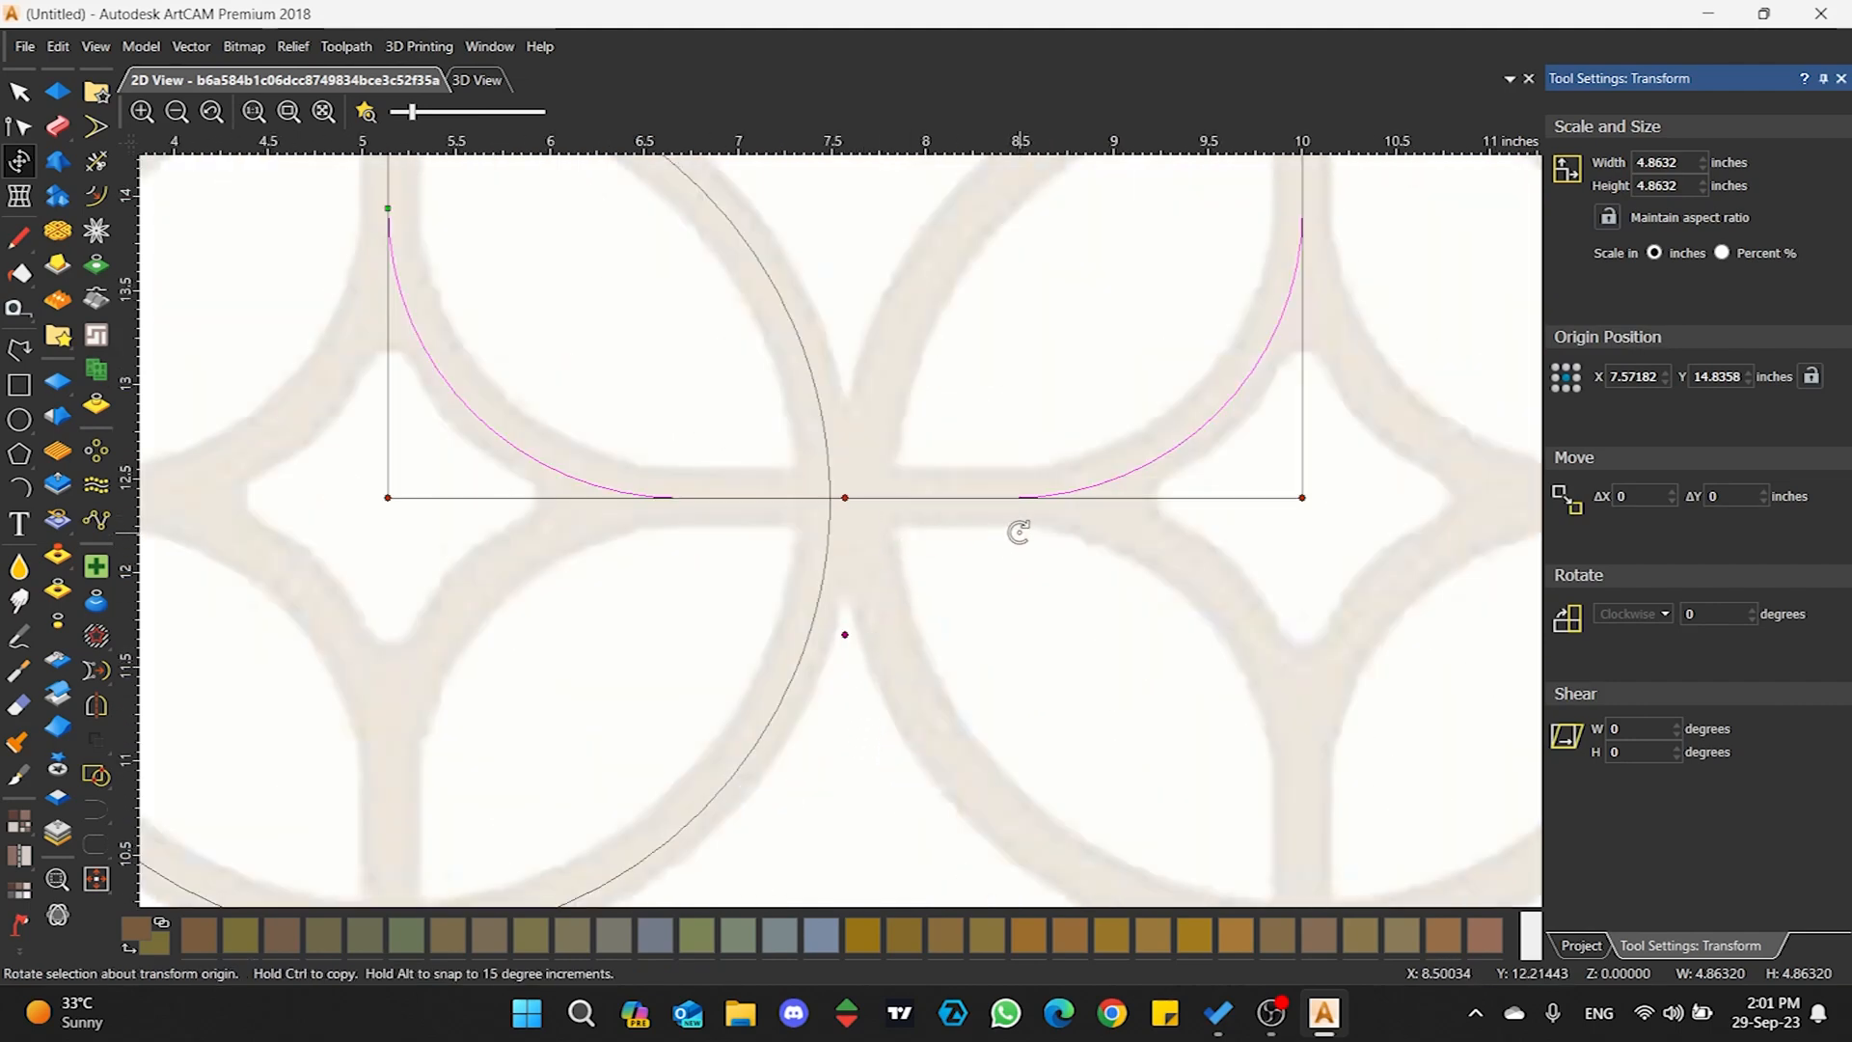
left_click(691, 587)
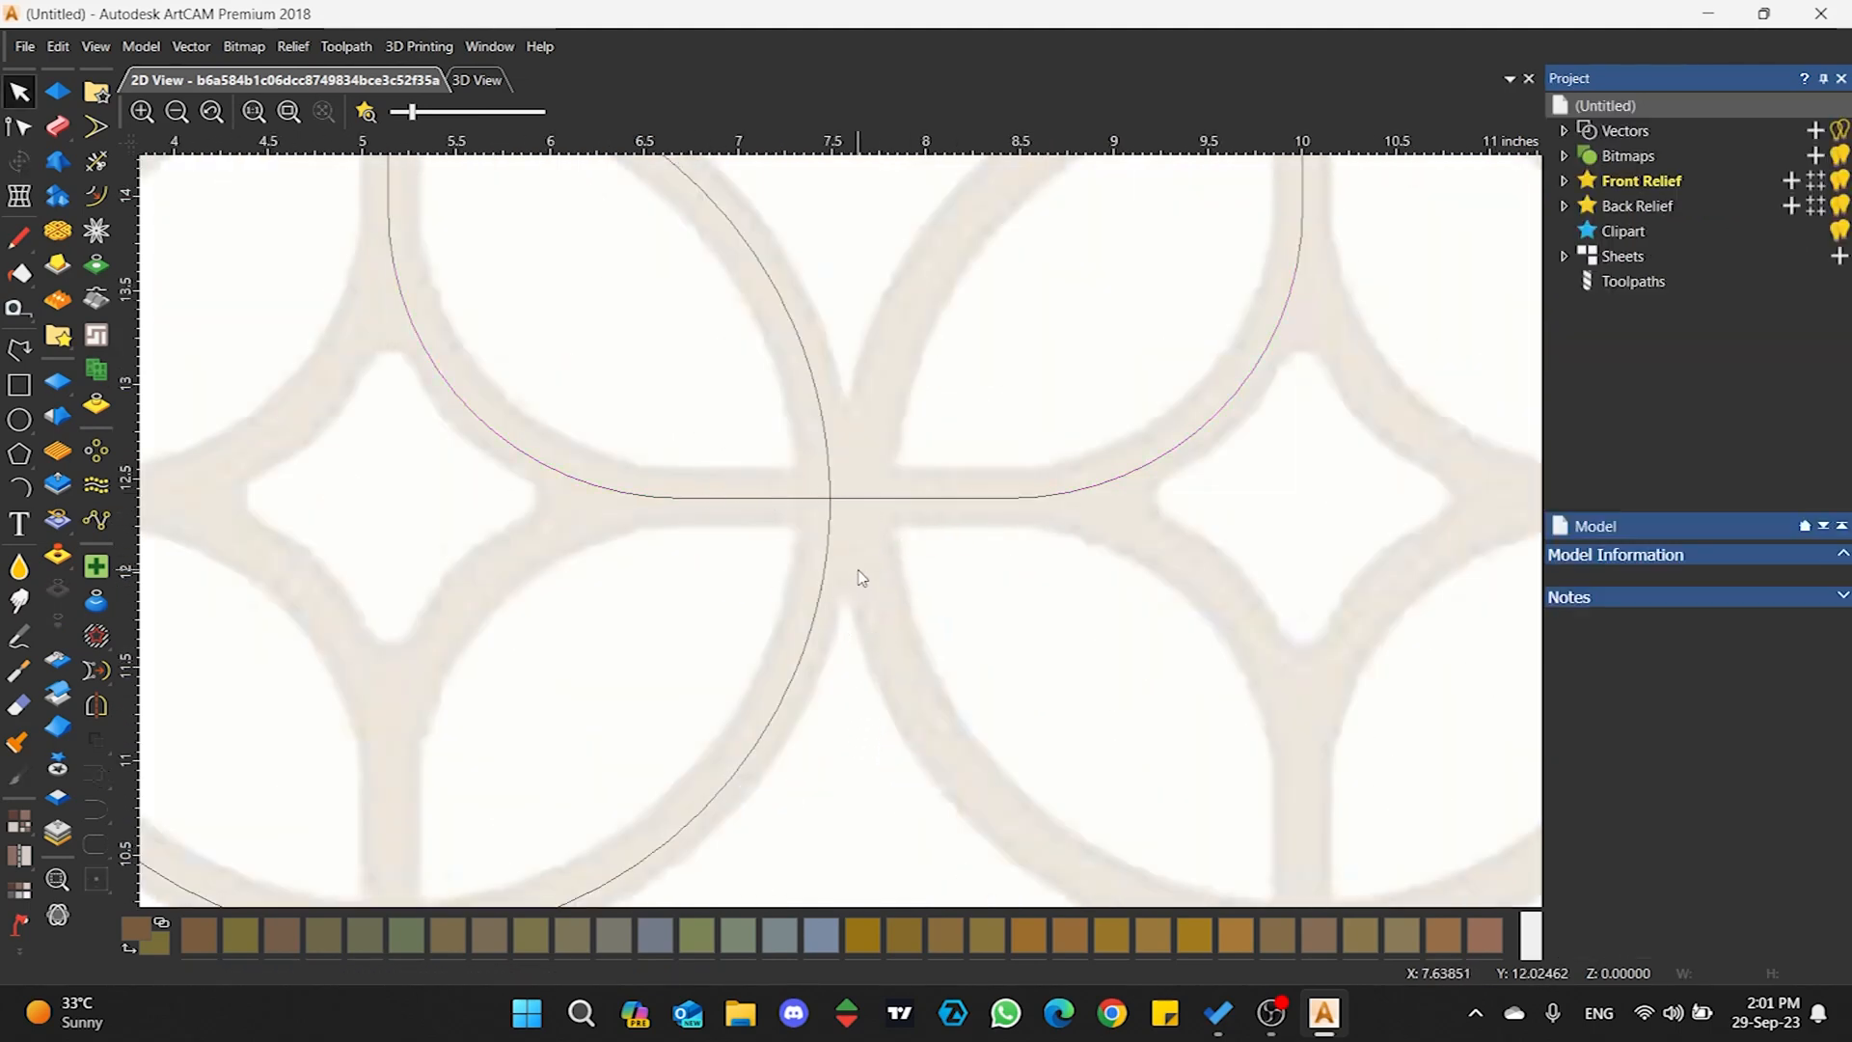
- Examine how the circle and the rounded square overlap and line up with the lattice pattern
scroll(837, 529, "down", 3)
scroll(791, 505, "up", 2)
left_click(750, 607)
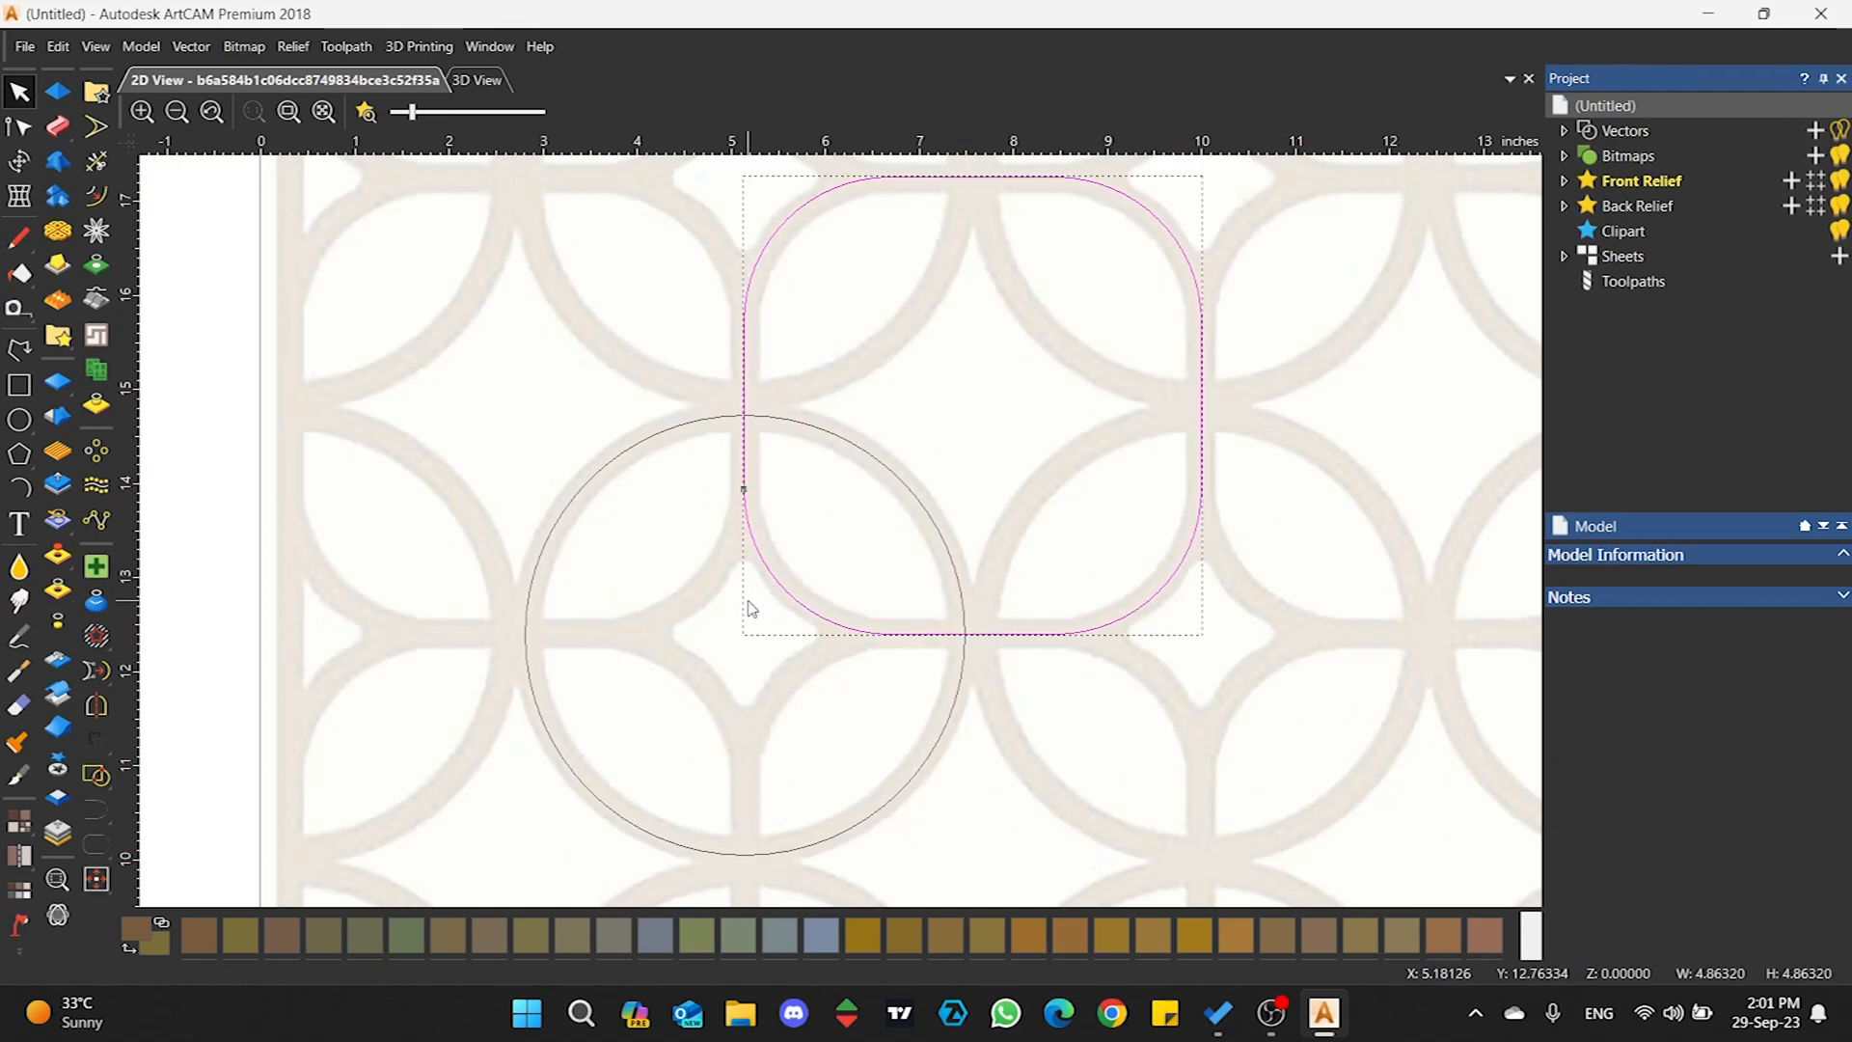
left_click(929, 434)
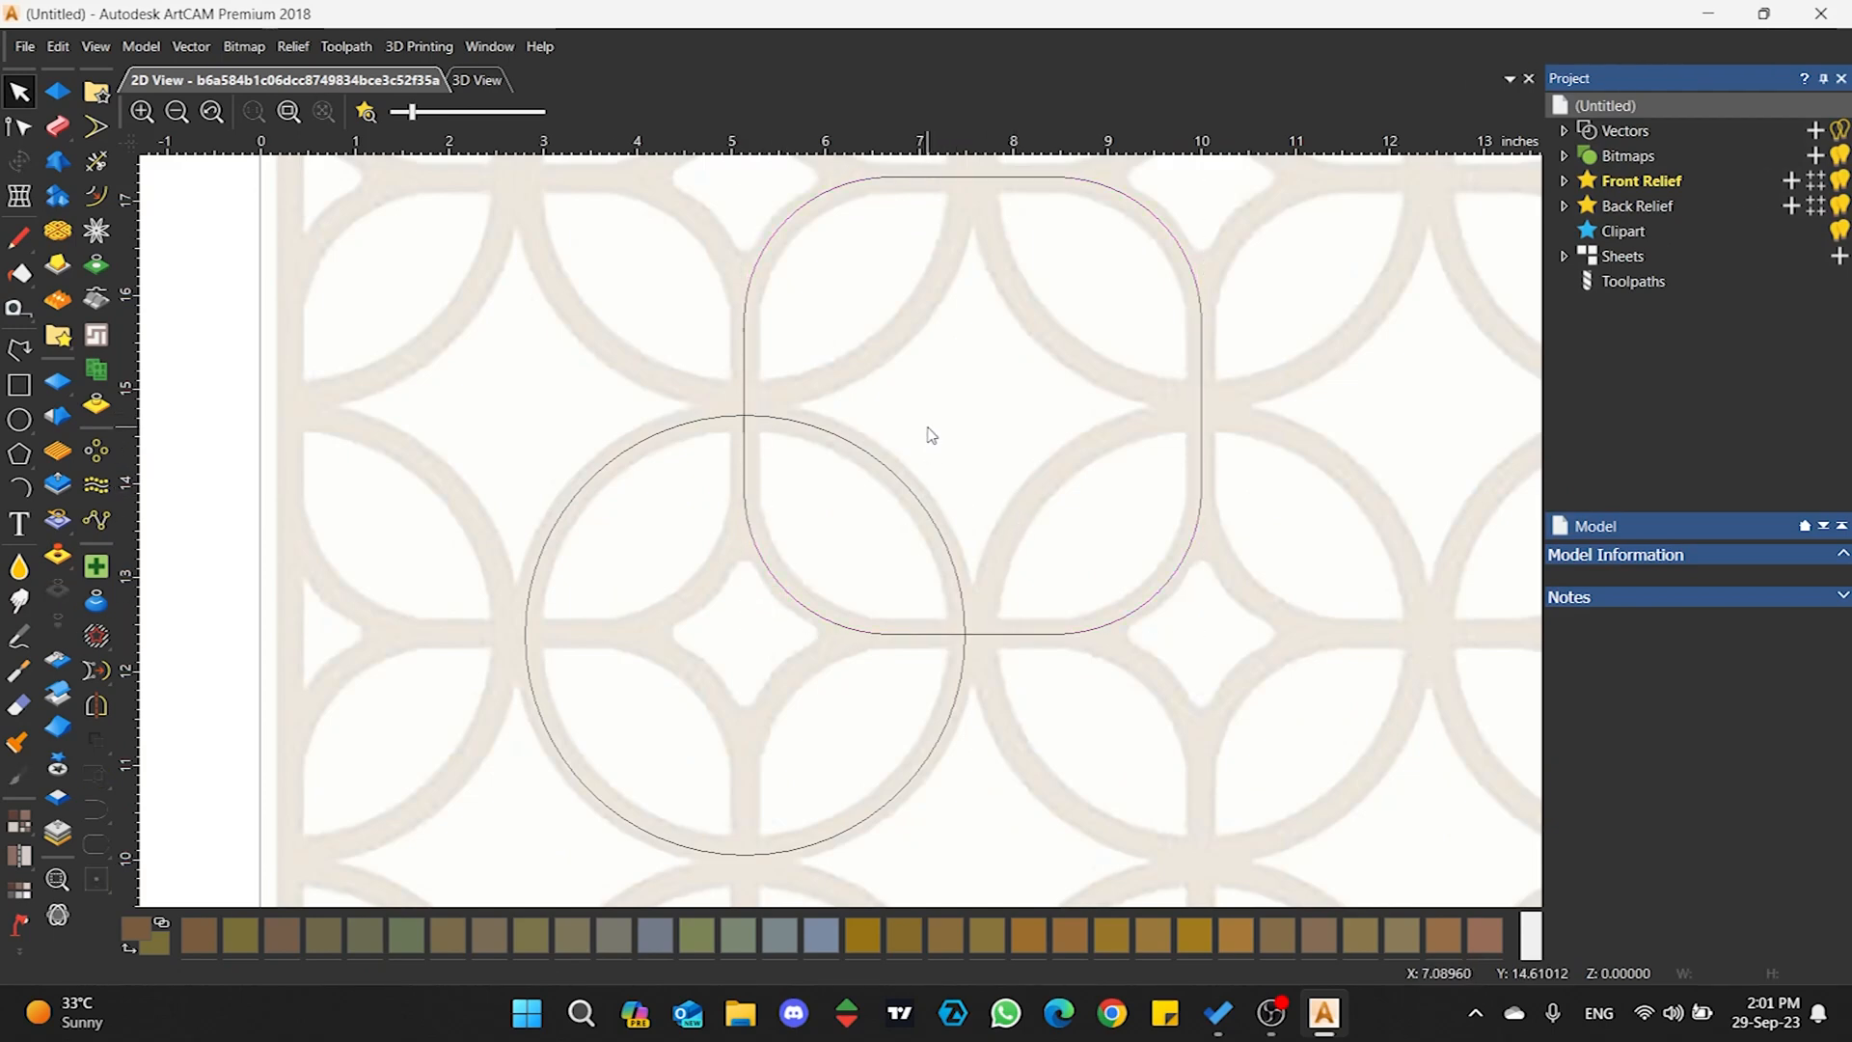
scroll(845, 403, "down", 1)
scroll(816, 434, "up", 1)
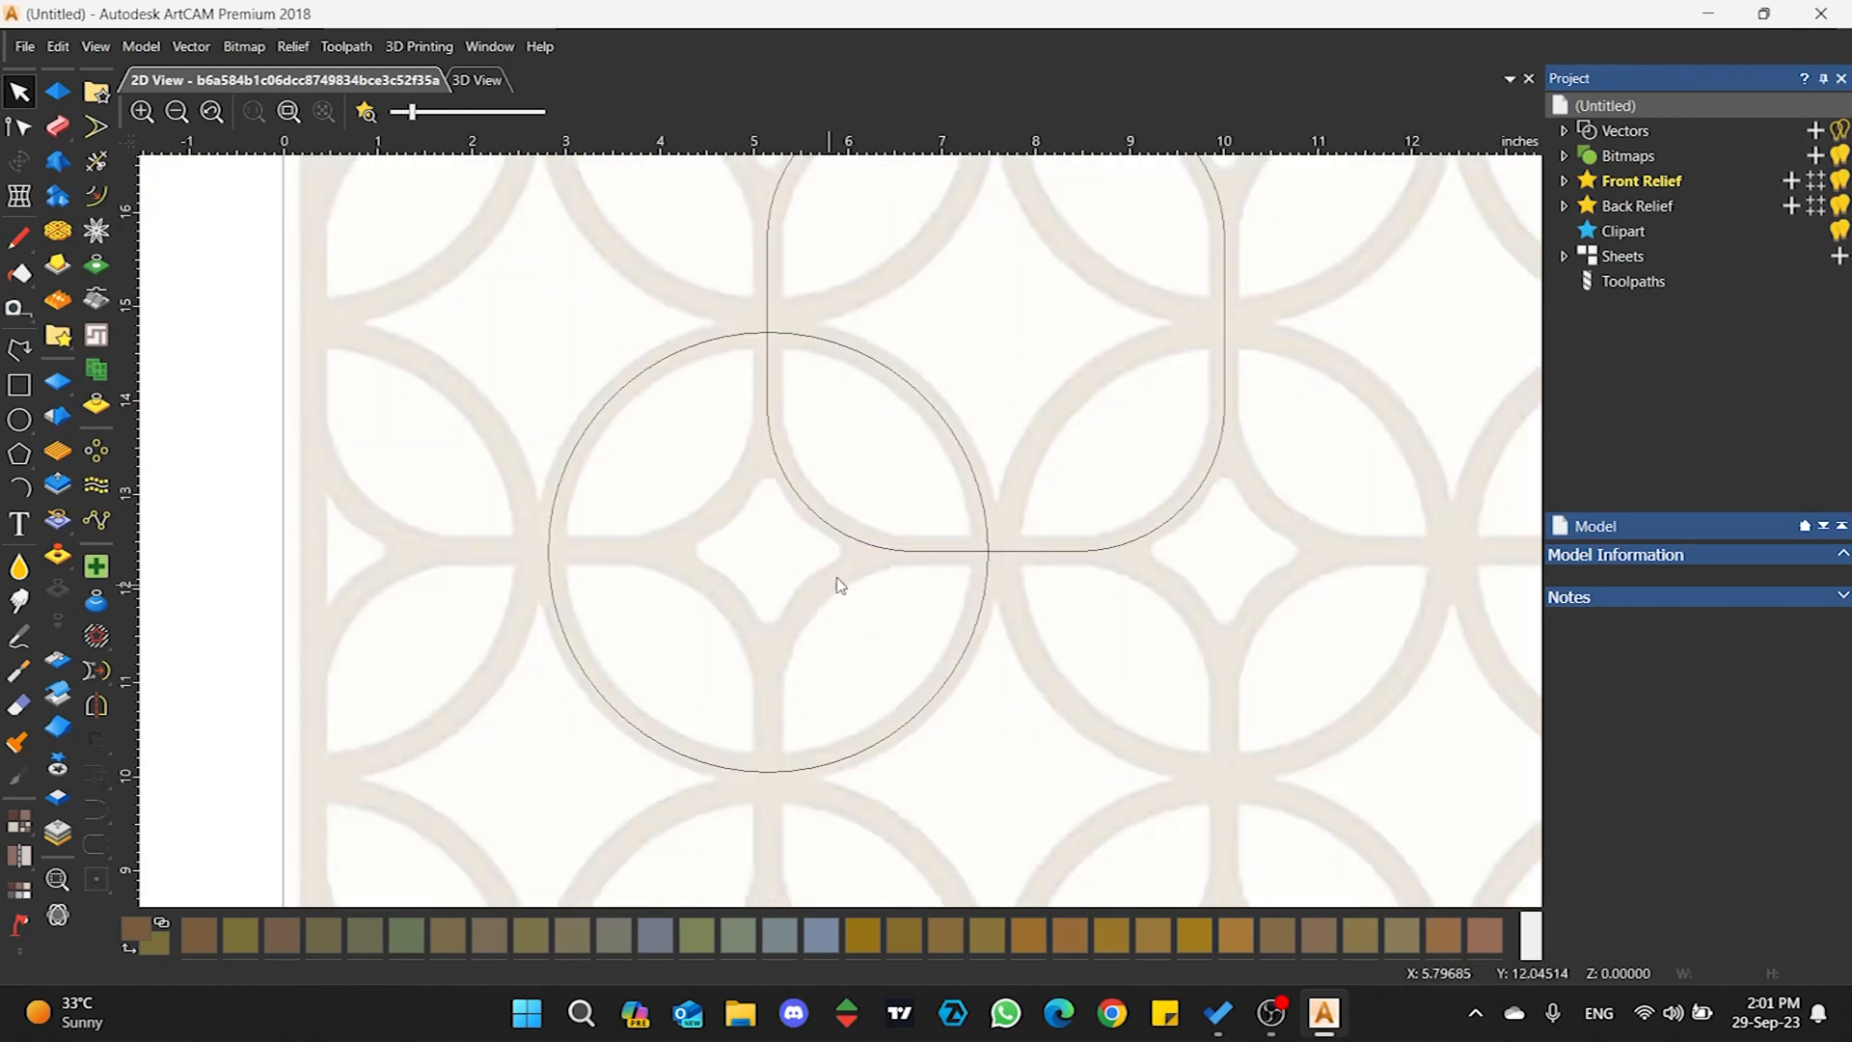
scroll(901, 482, "down", 1)
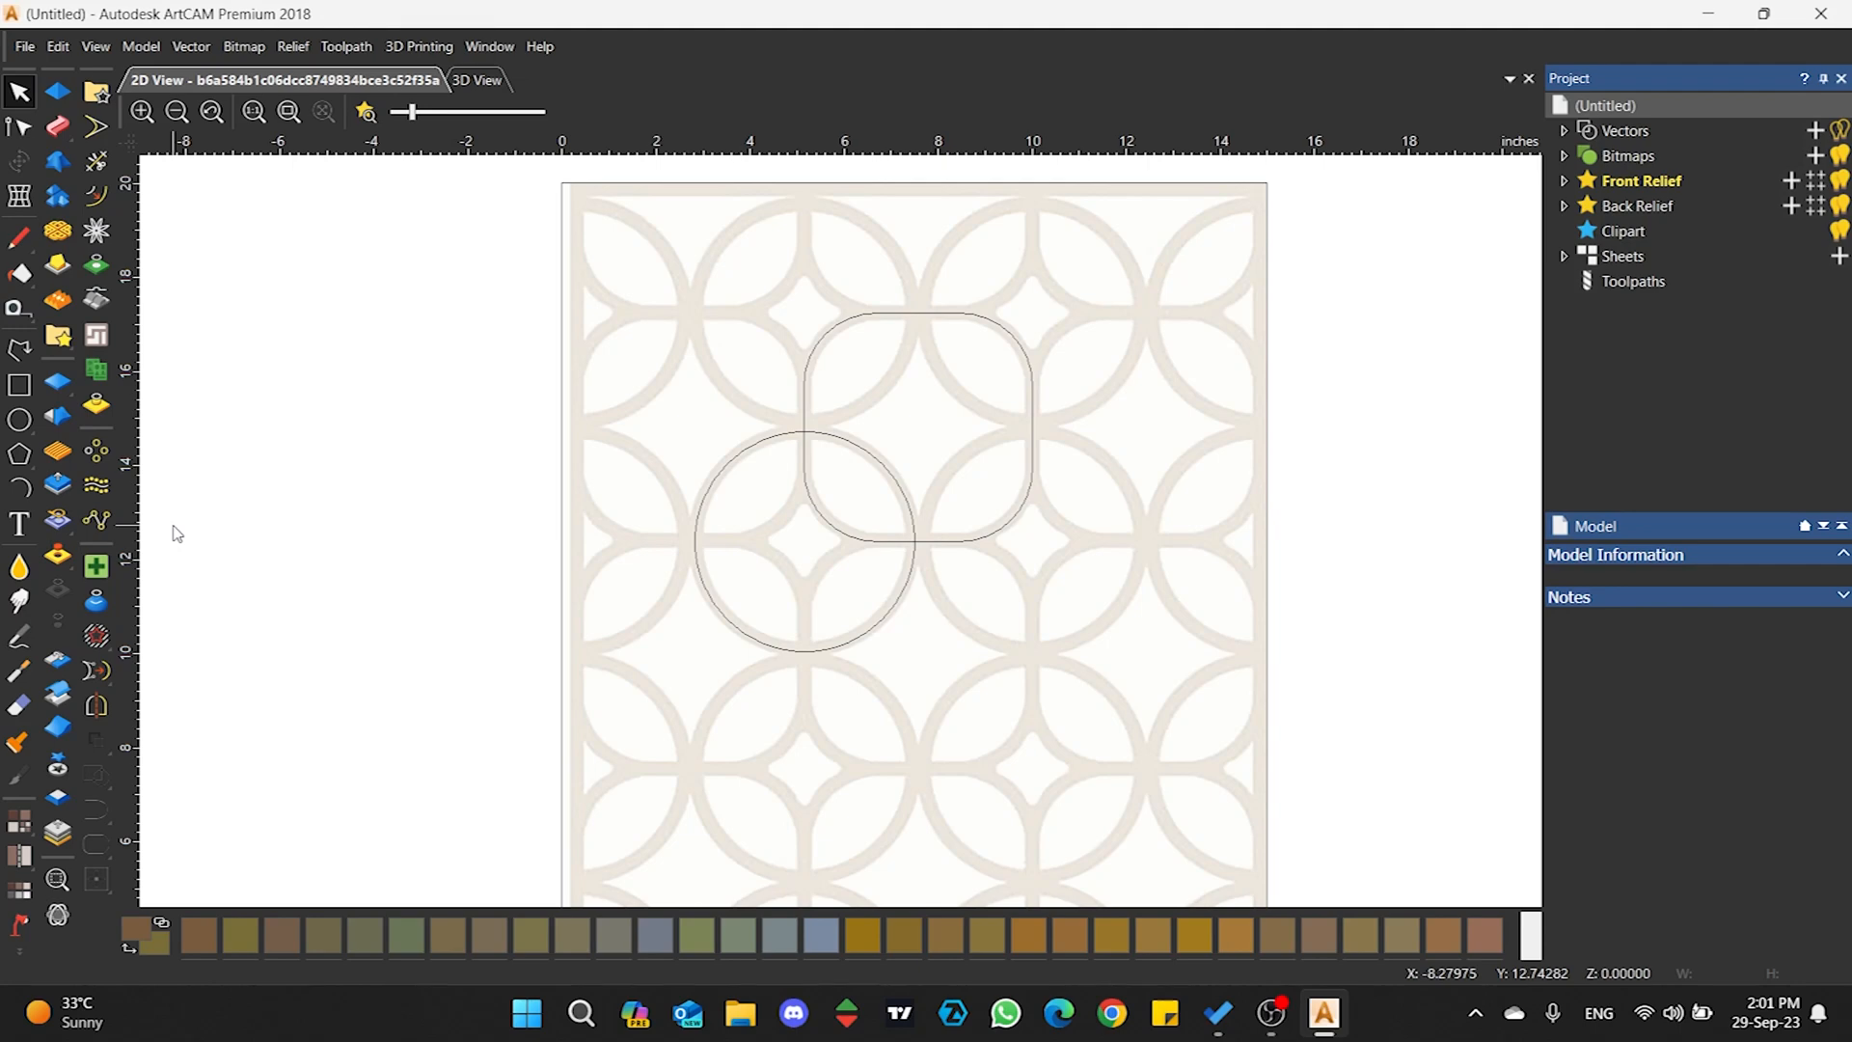
left_click_drag(961, 432, 871, 605)
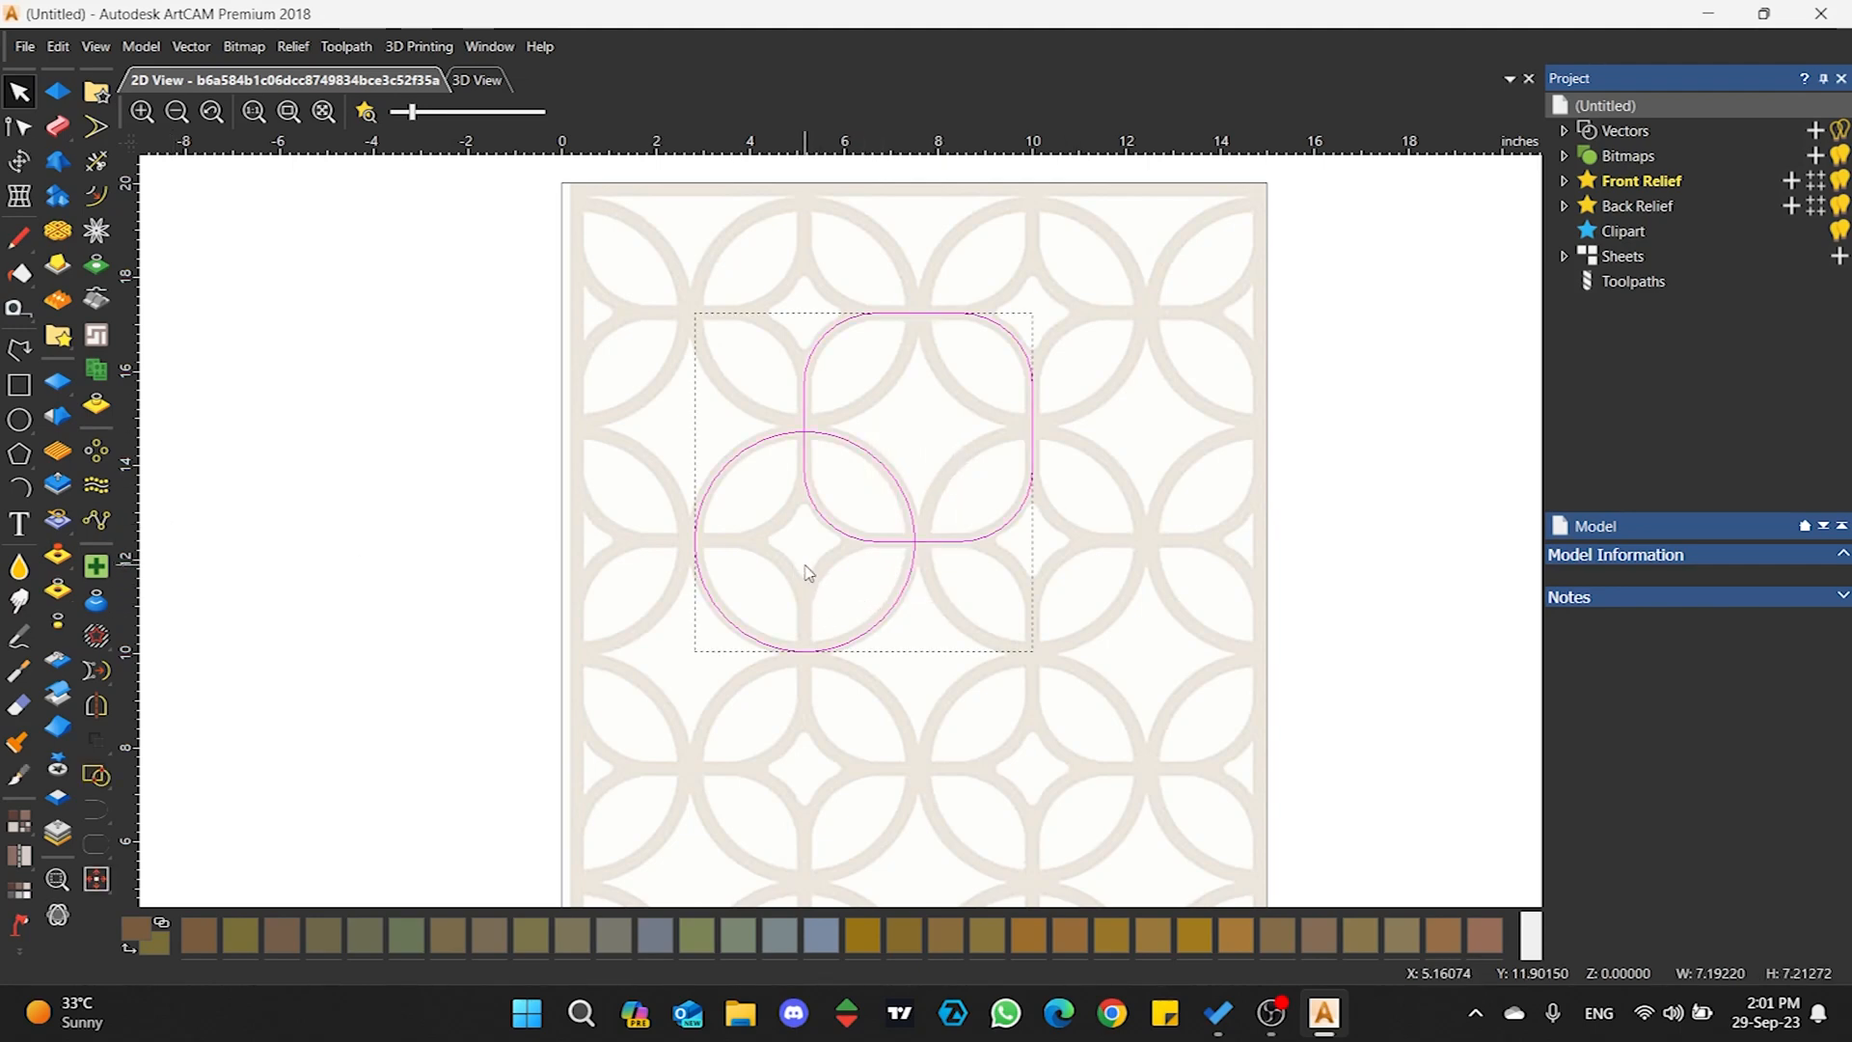
left_click(827, 564)
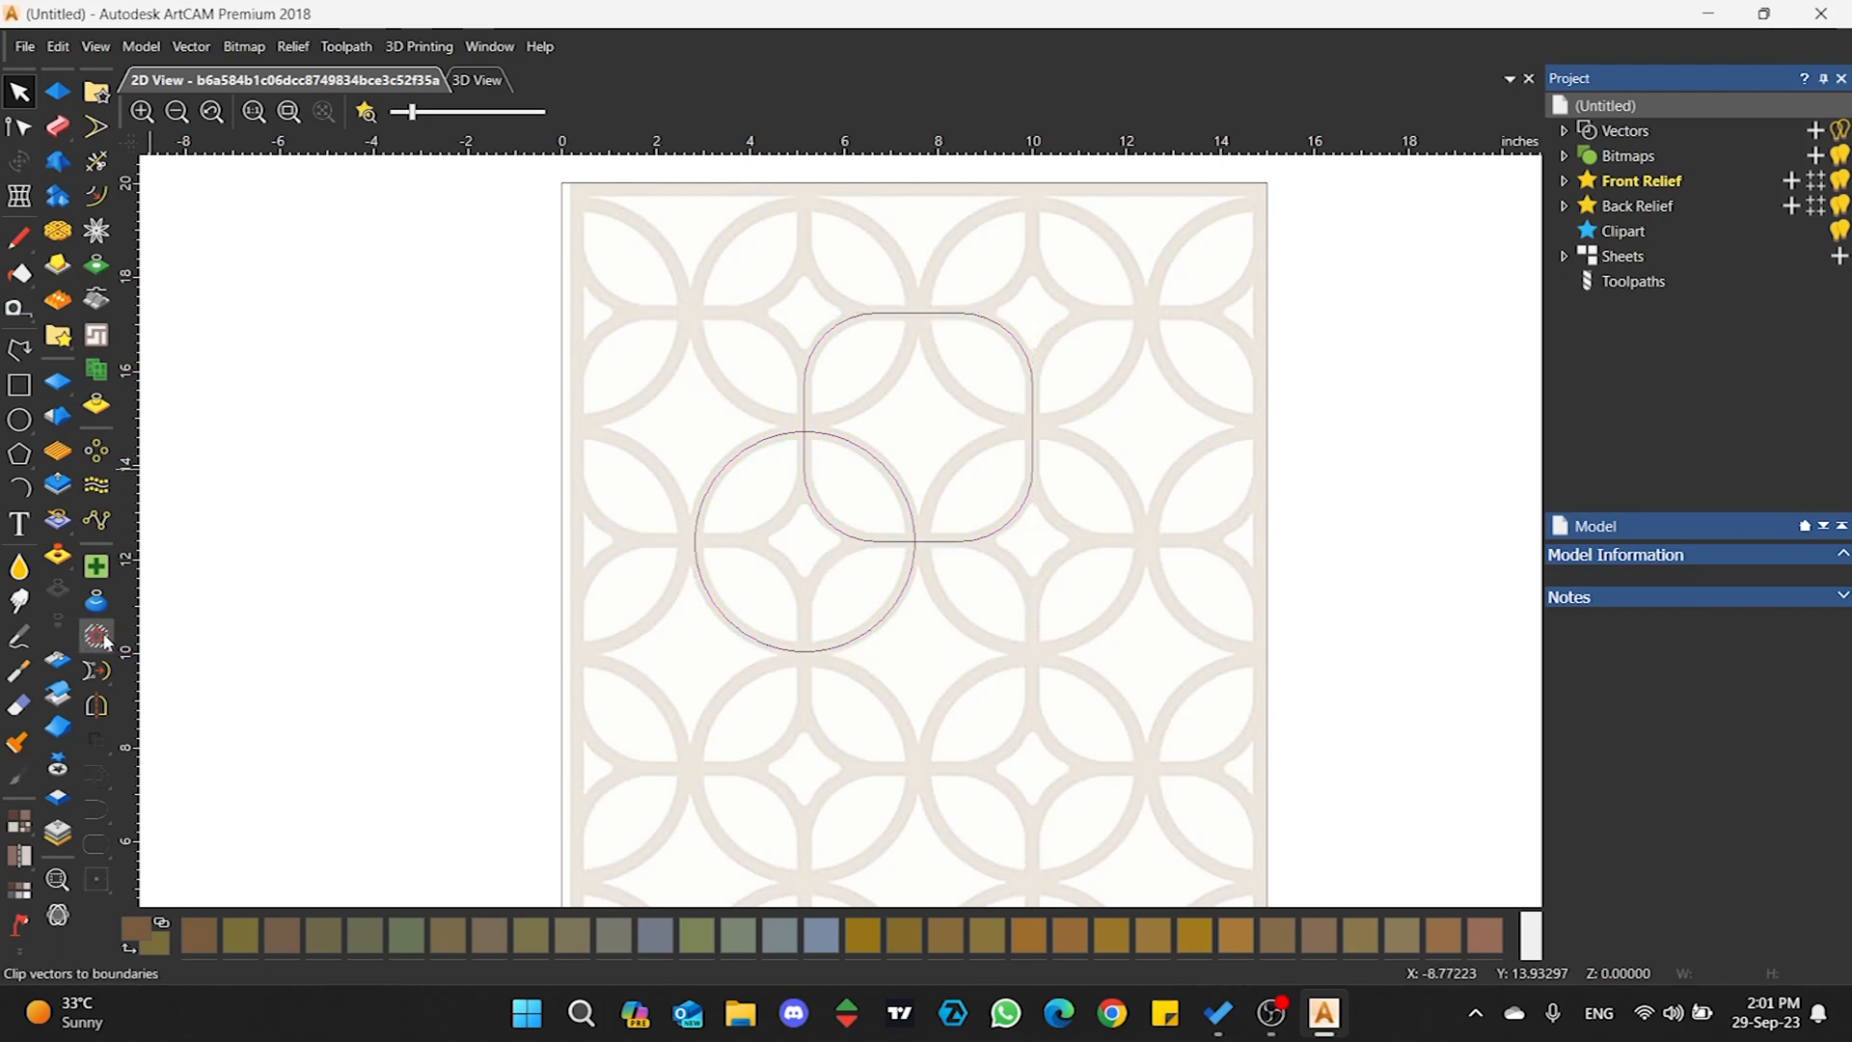
- Set up a rotate copy of the rounded square with the rotation centre at the circle's centre, about X 5.15, Y 12.39 inches
left_click(107, 445)
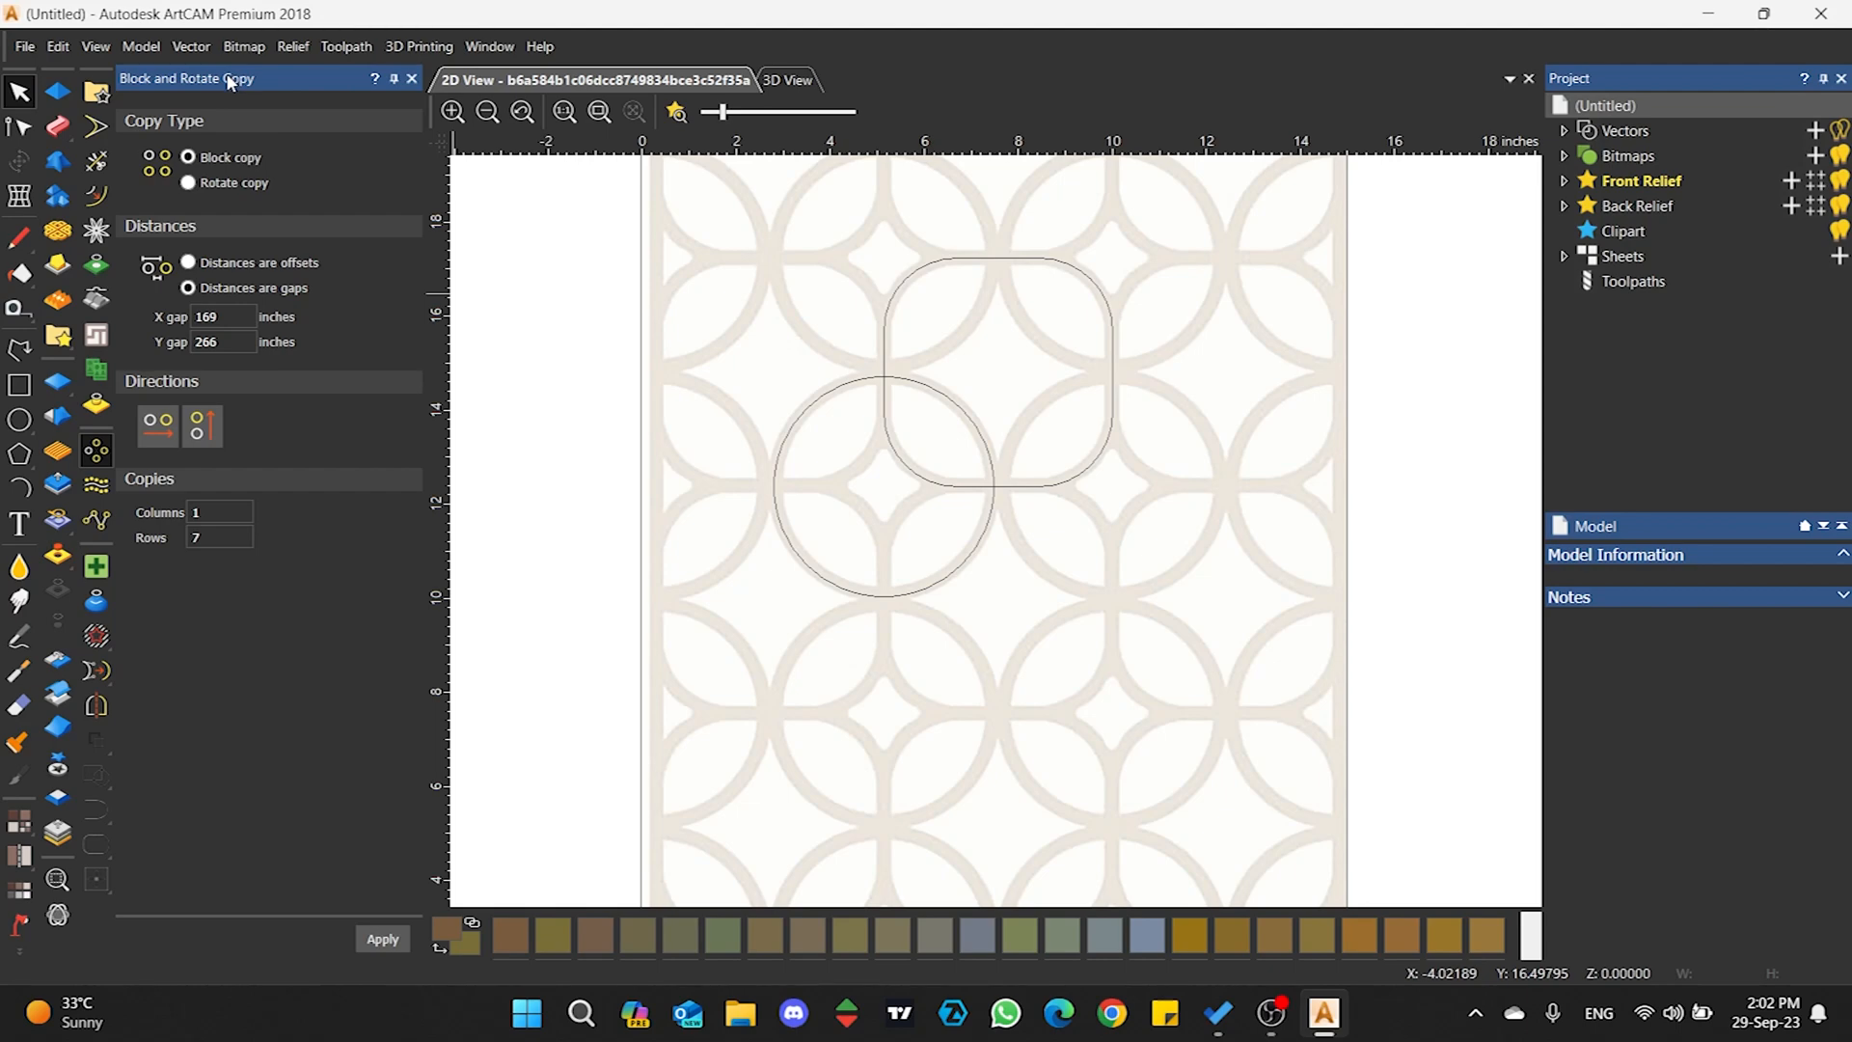
left_click_drag(927, 323, 834, 366)
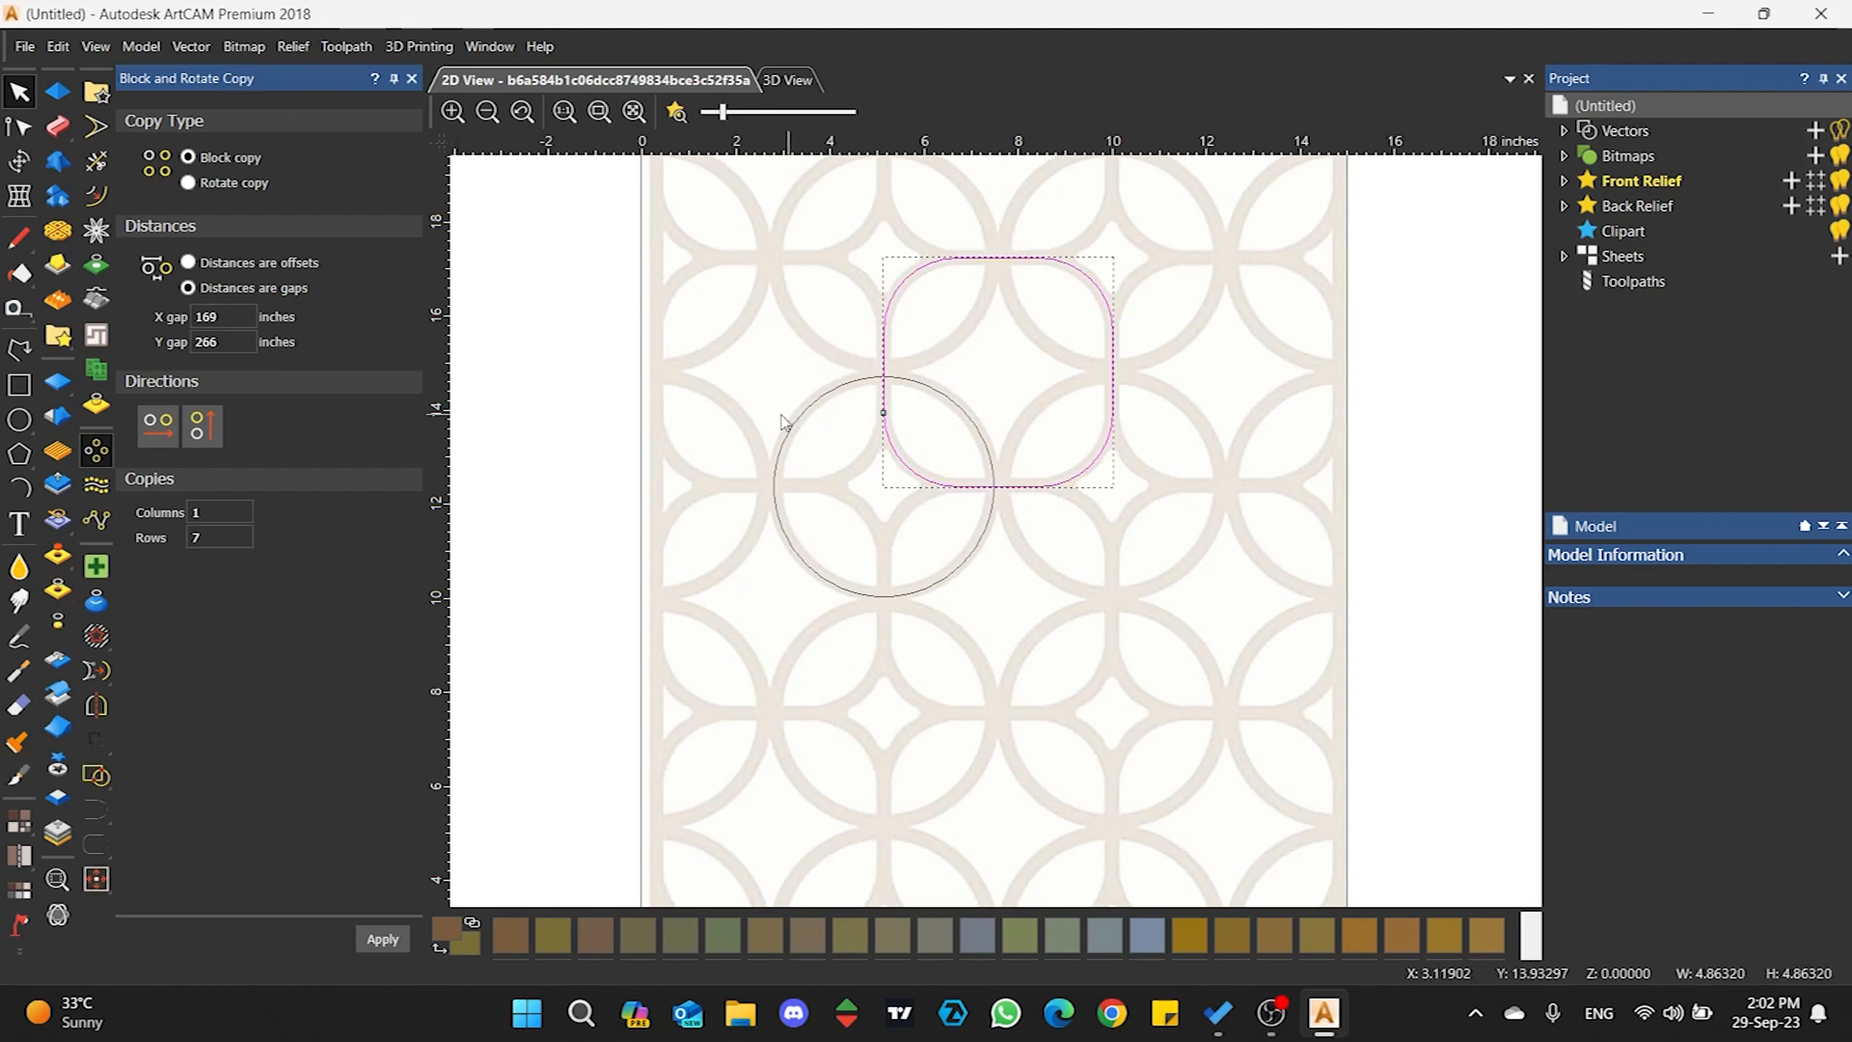
left_click(190, 185)
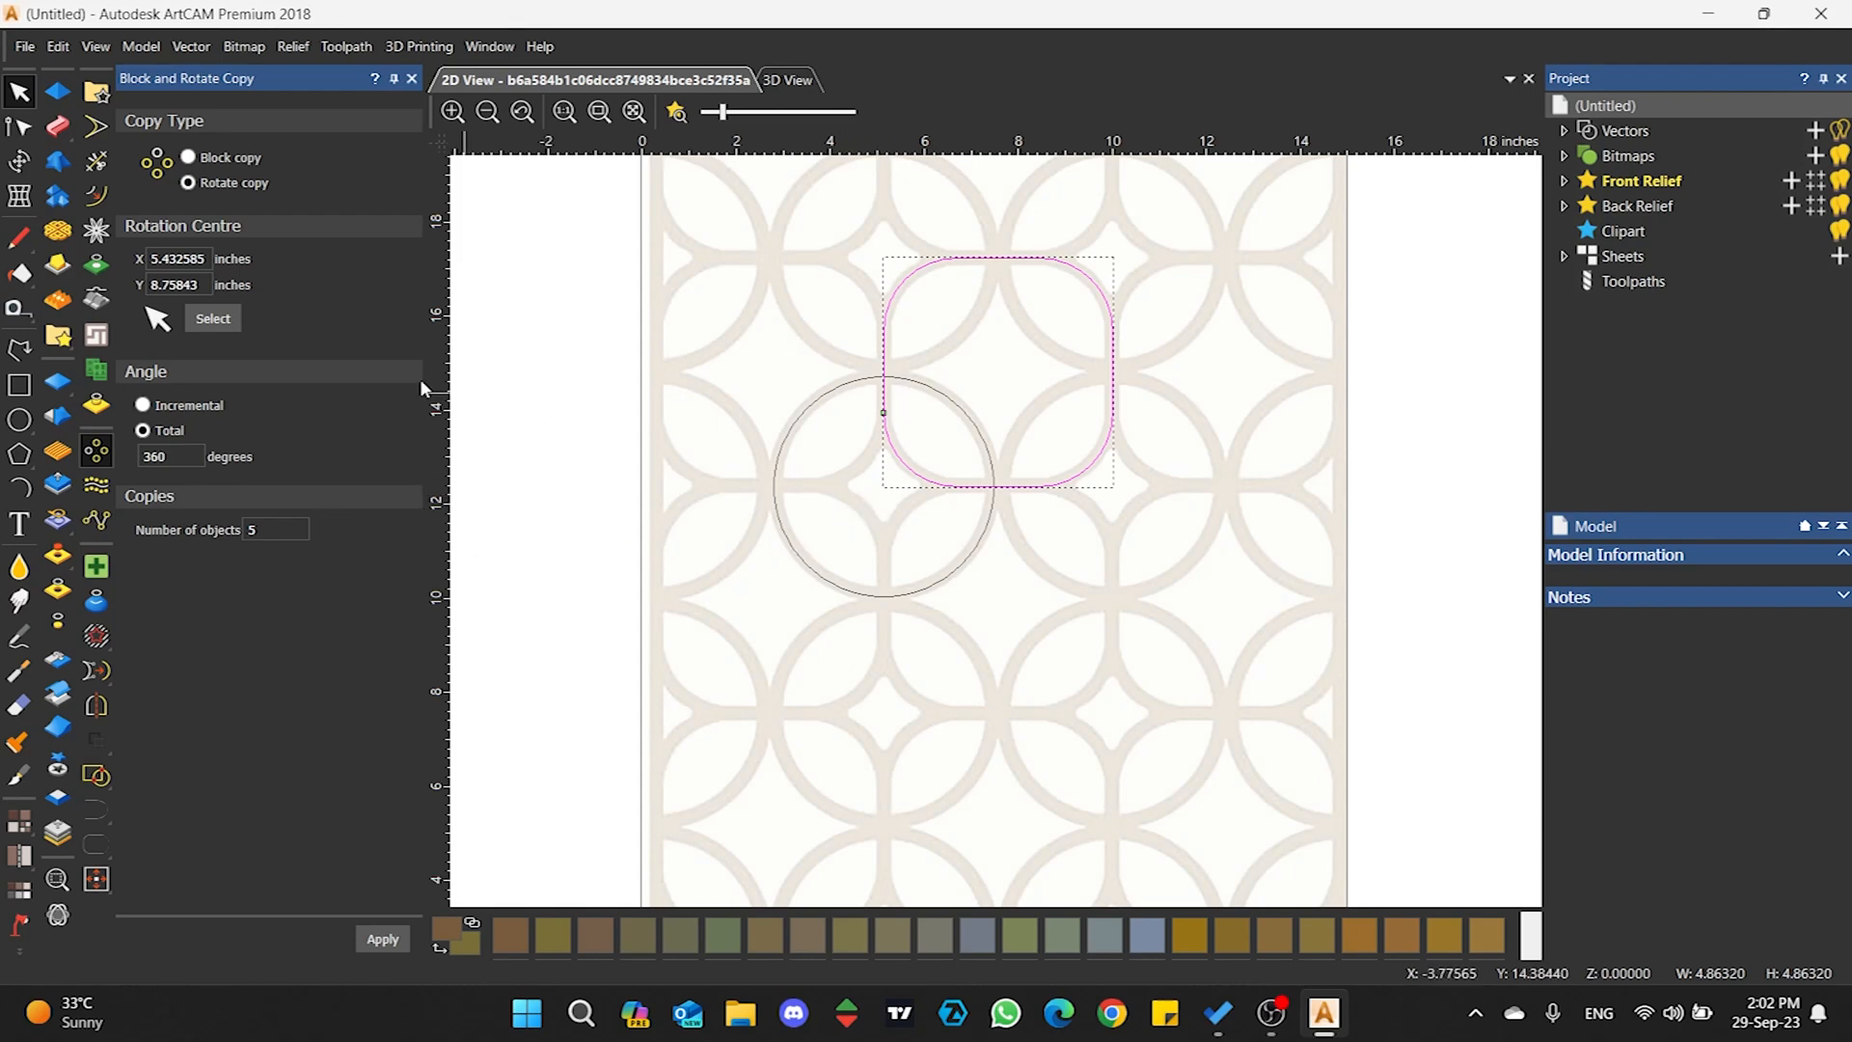
left_click(212, 320)
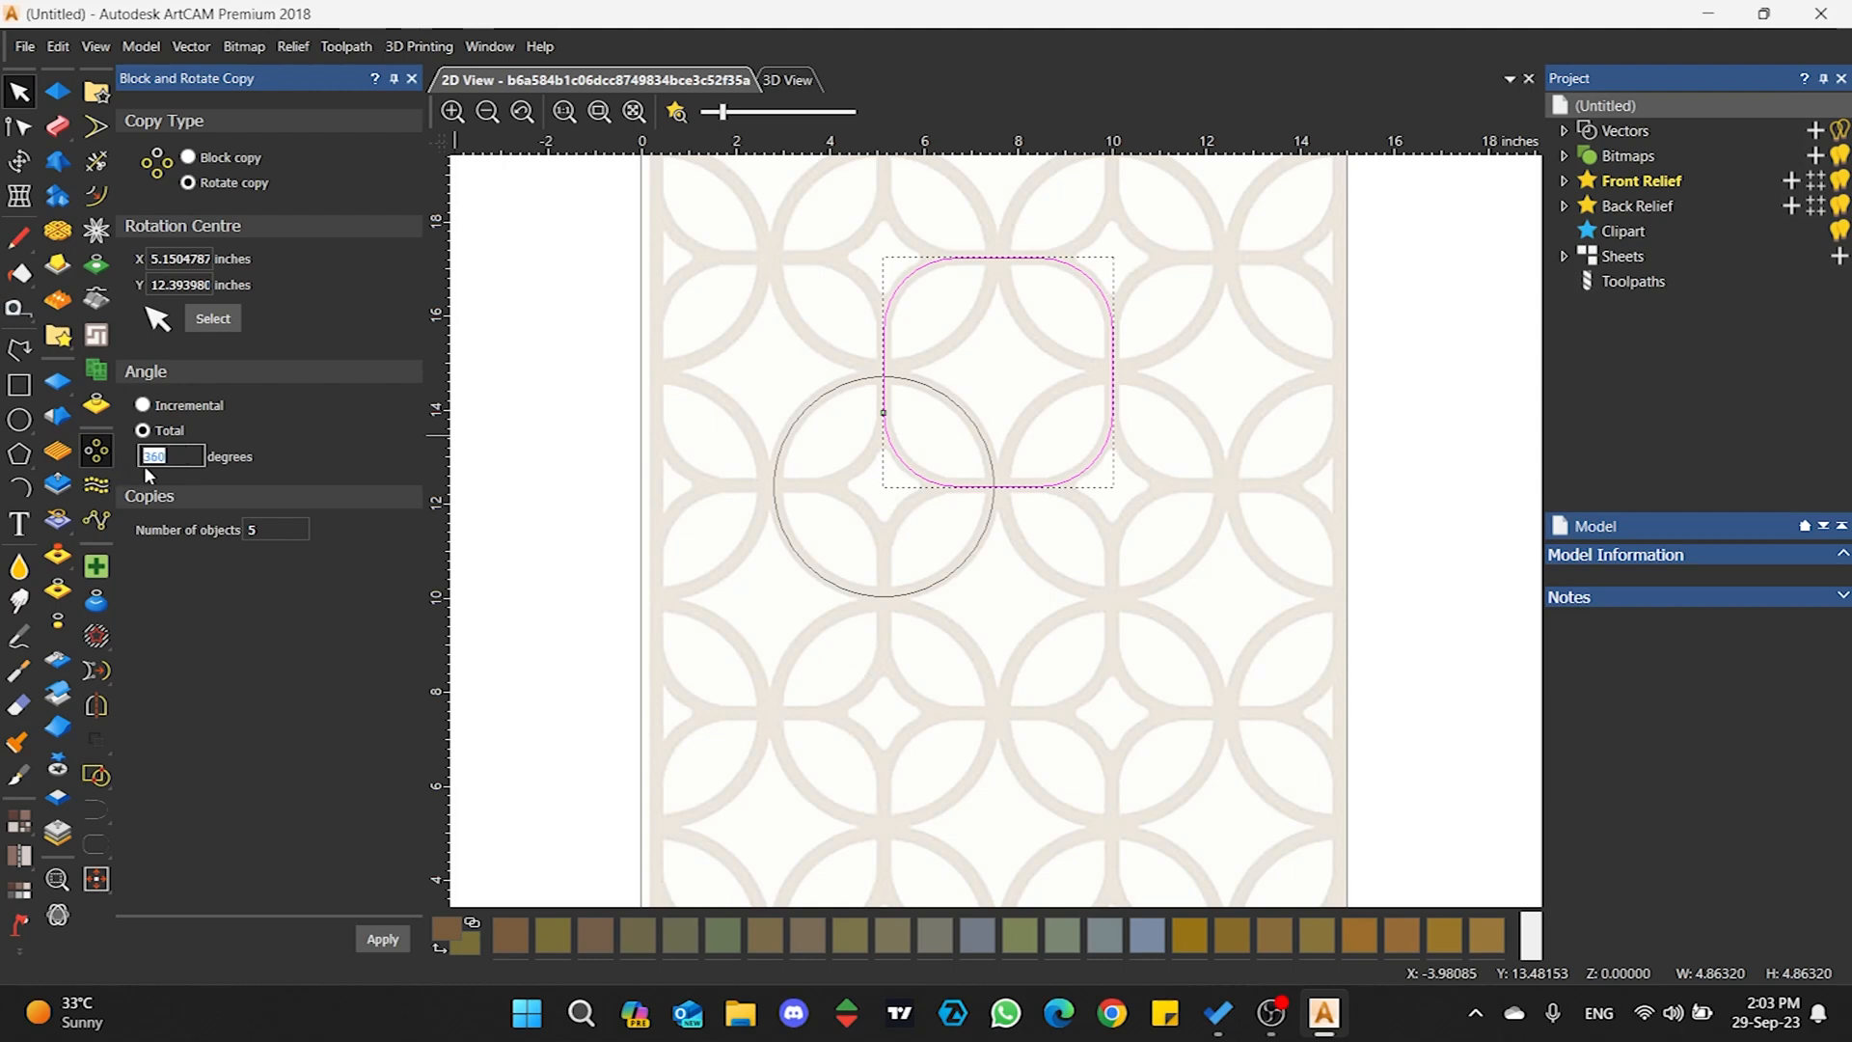
- Rotate-copy the rounded square around the circle's centre as 4 objects over a total angle of 360 degrees
left_click(315, 440)
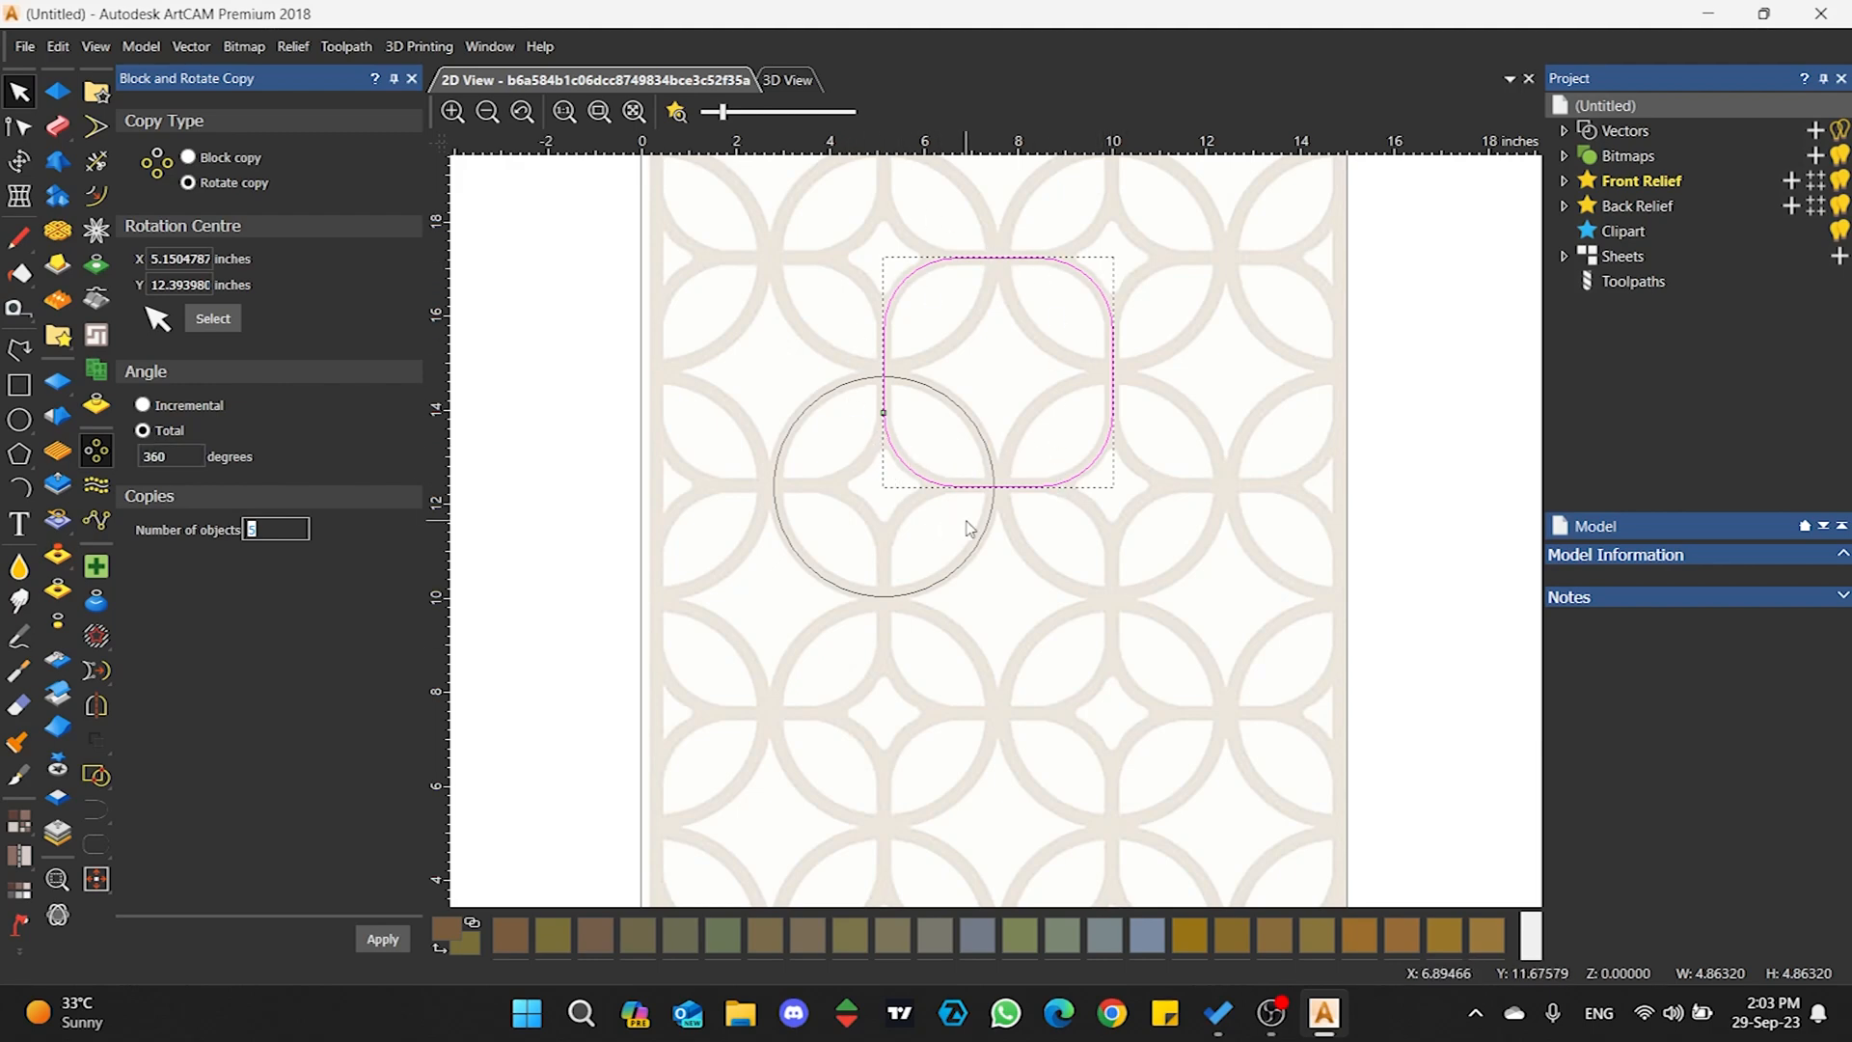
double_click(282, 527)
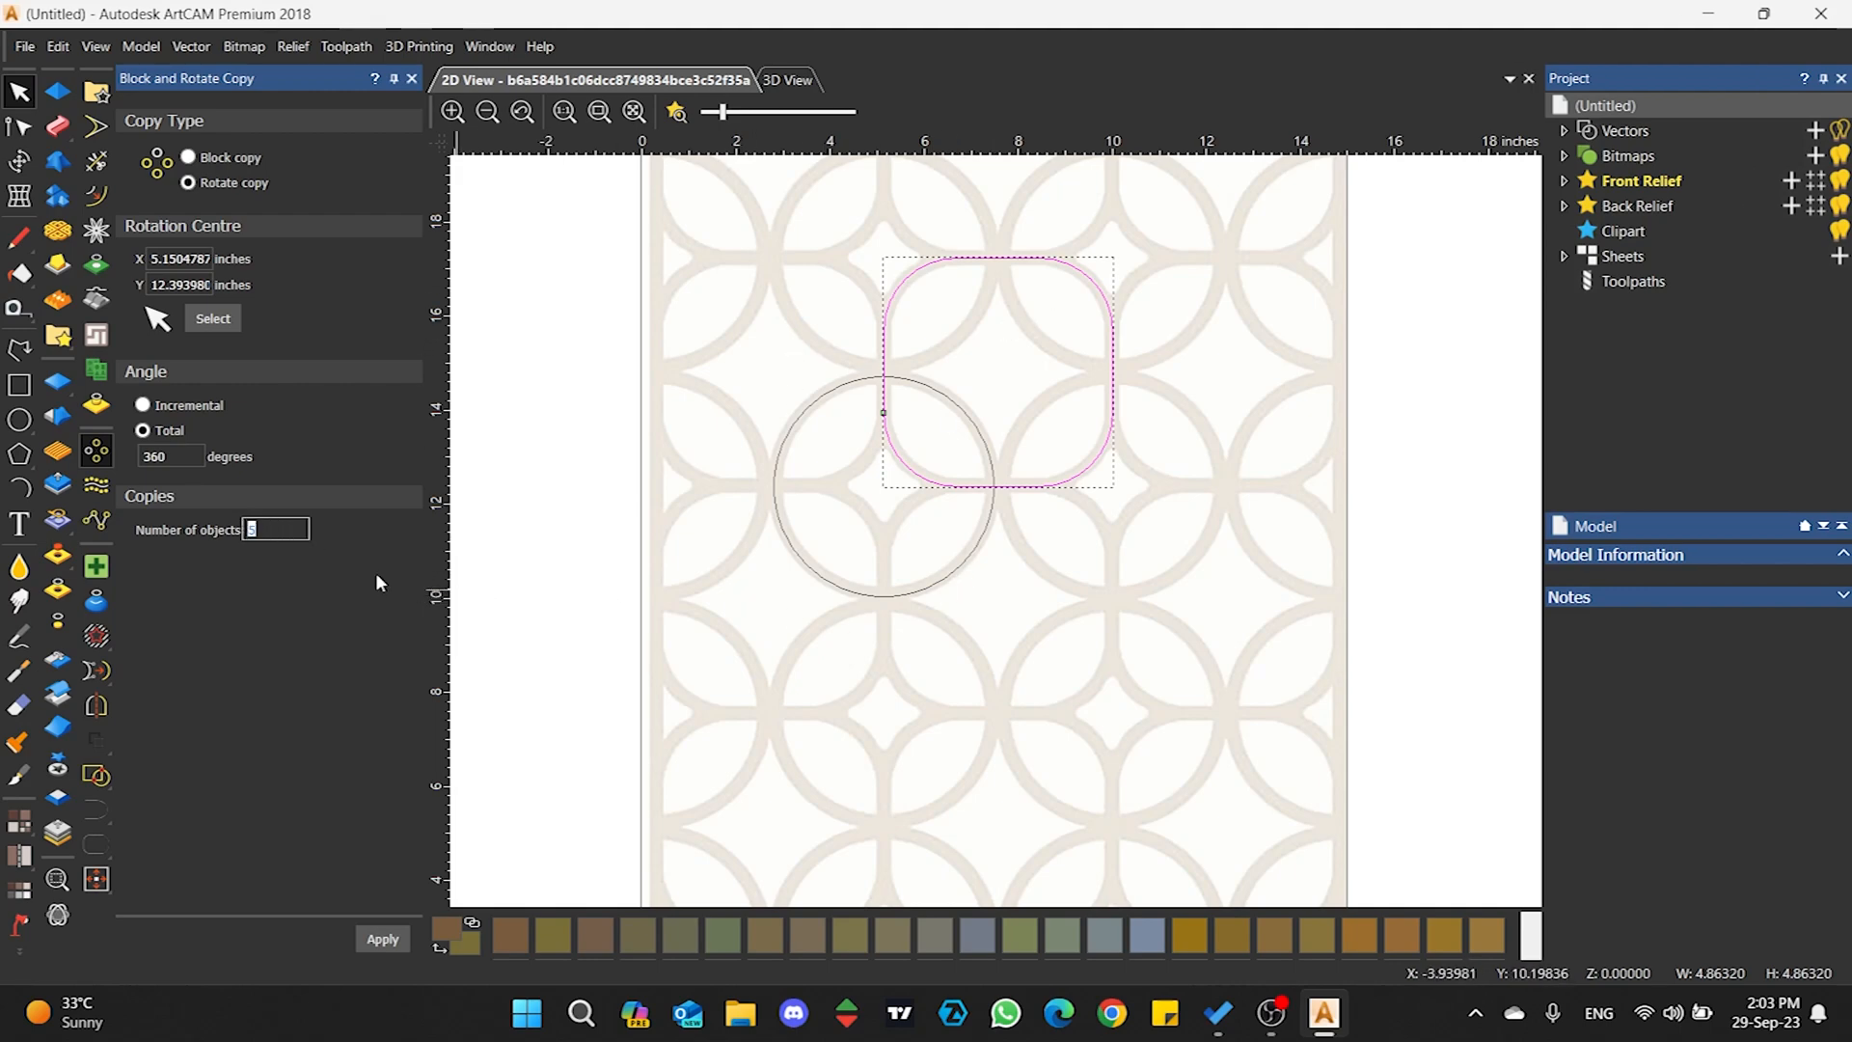
type("4")
double_click(254, 530)
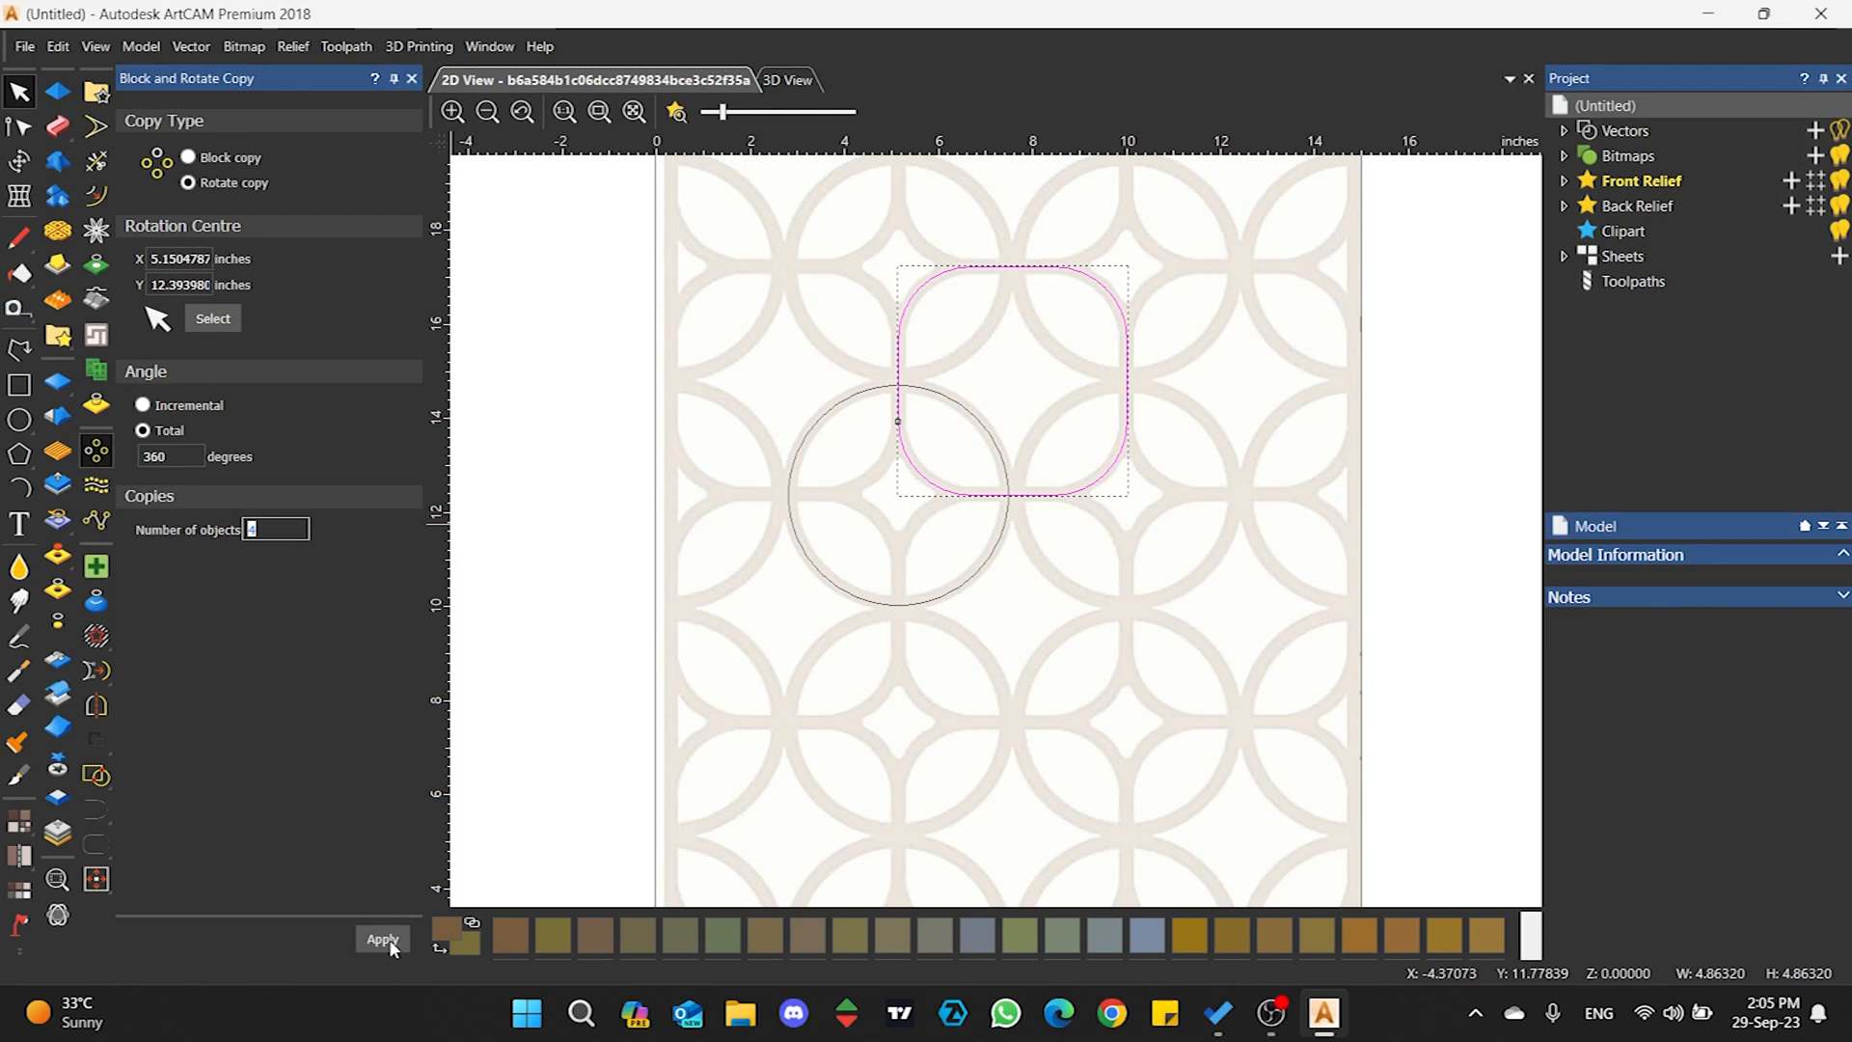
left_click_drag(912, 347, 868, 357)
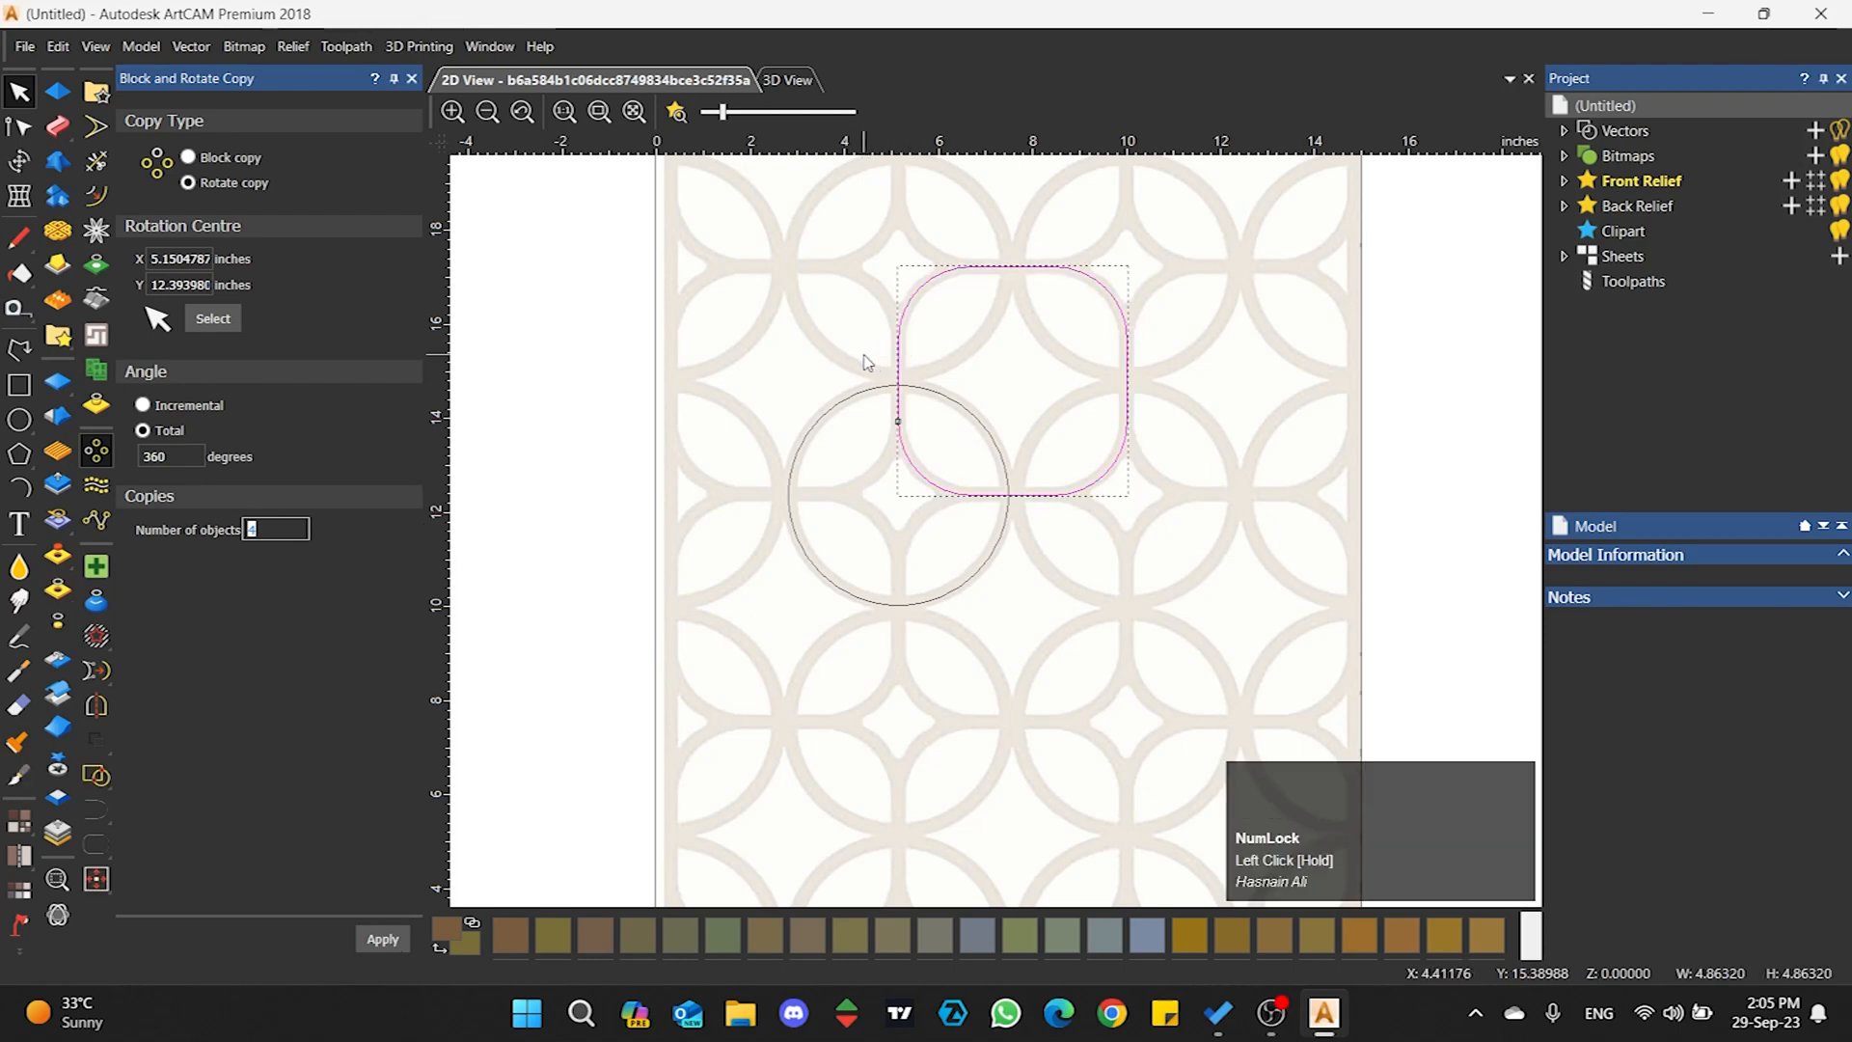
left_click(382, 941)
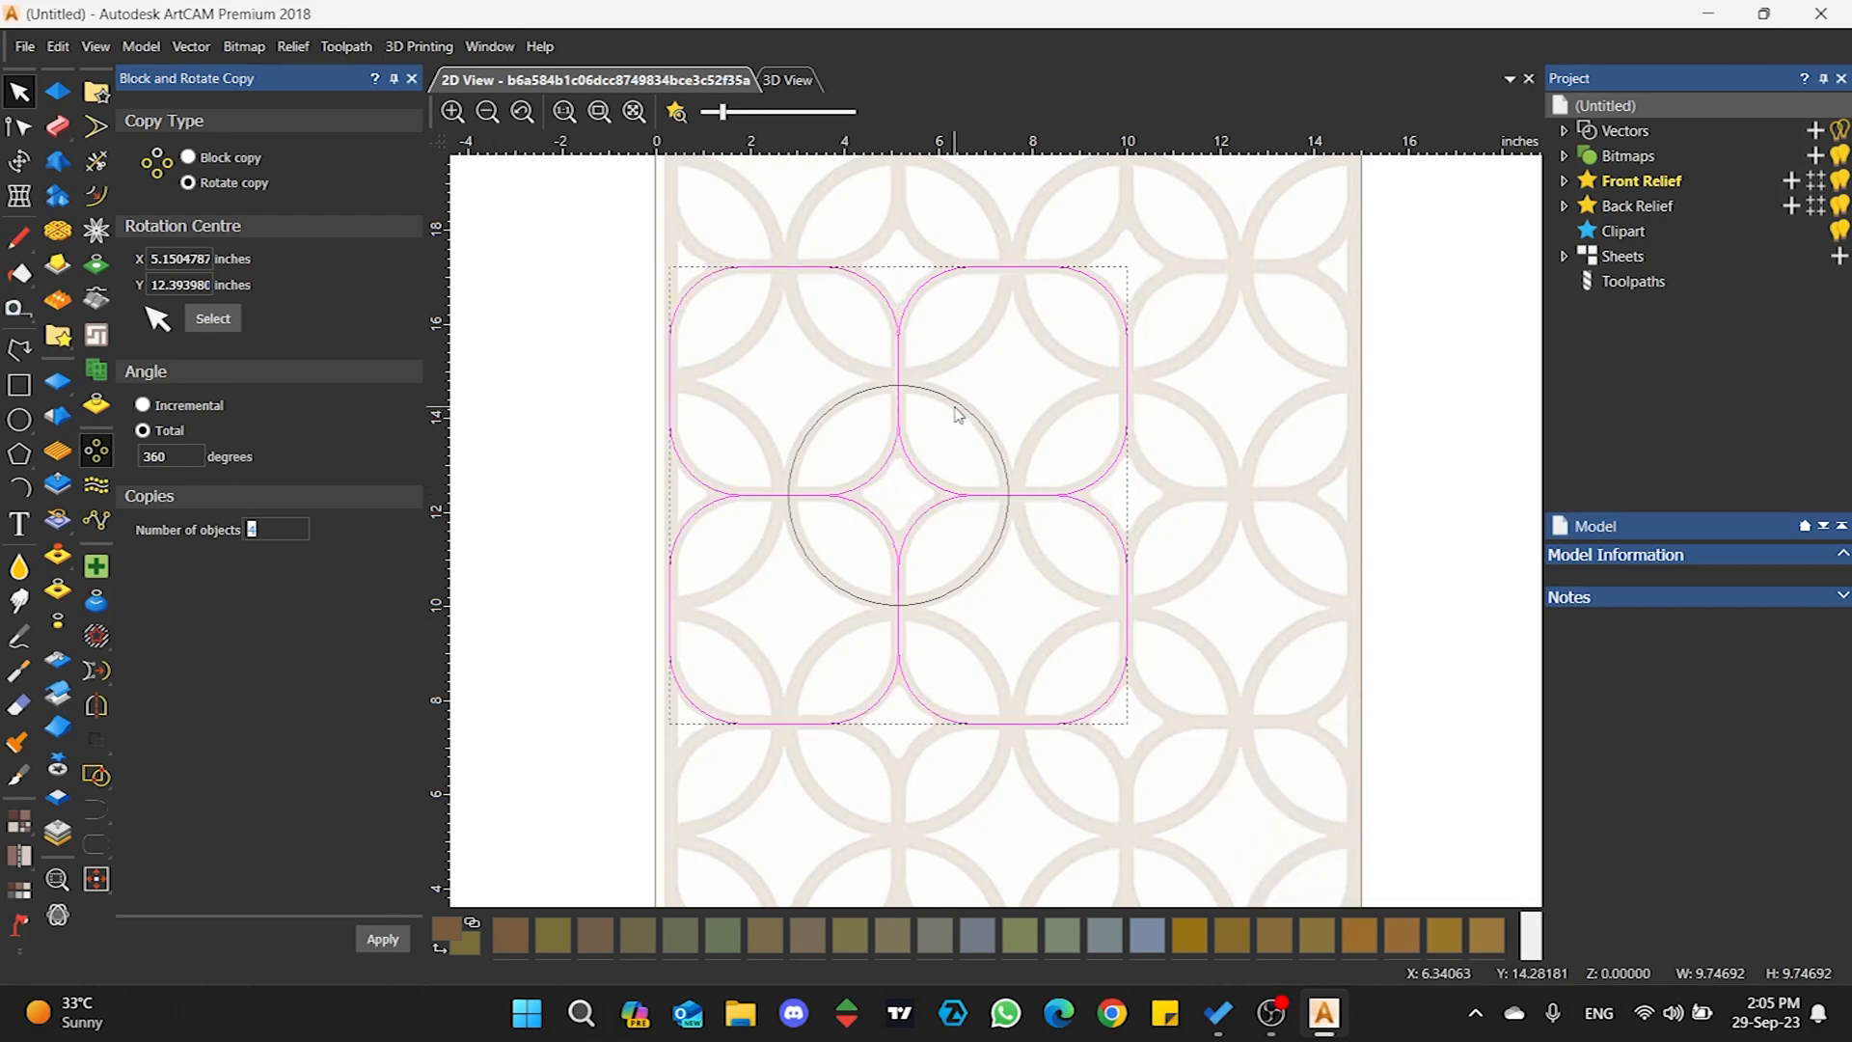
- Close the copy tool, clear the selection and examine how the four rounded squares and the circle follow the lattice pattern
scroll(951, 406, "up", 3)
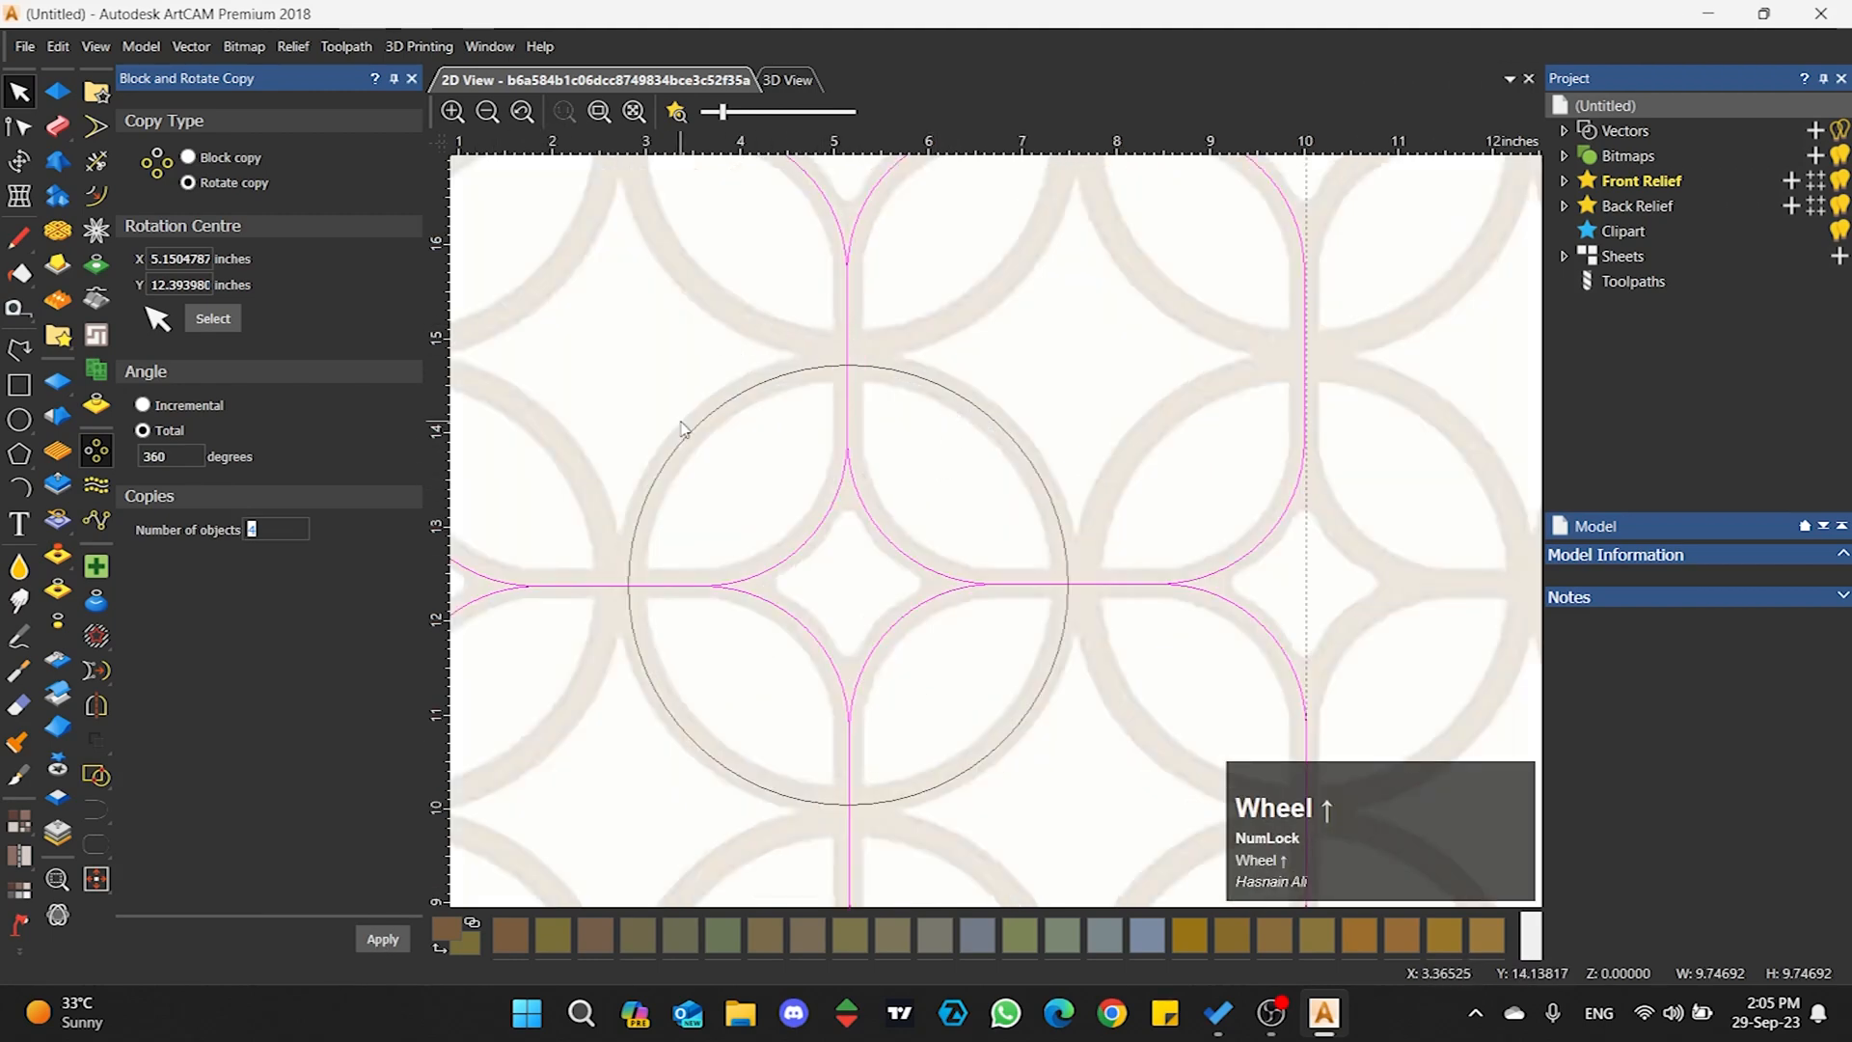
scroll(822, 443, "down", 3)
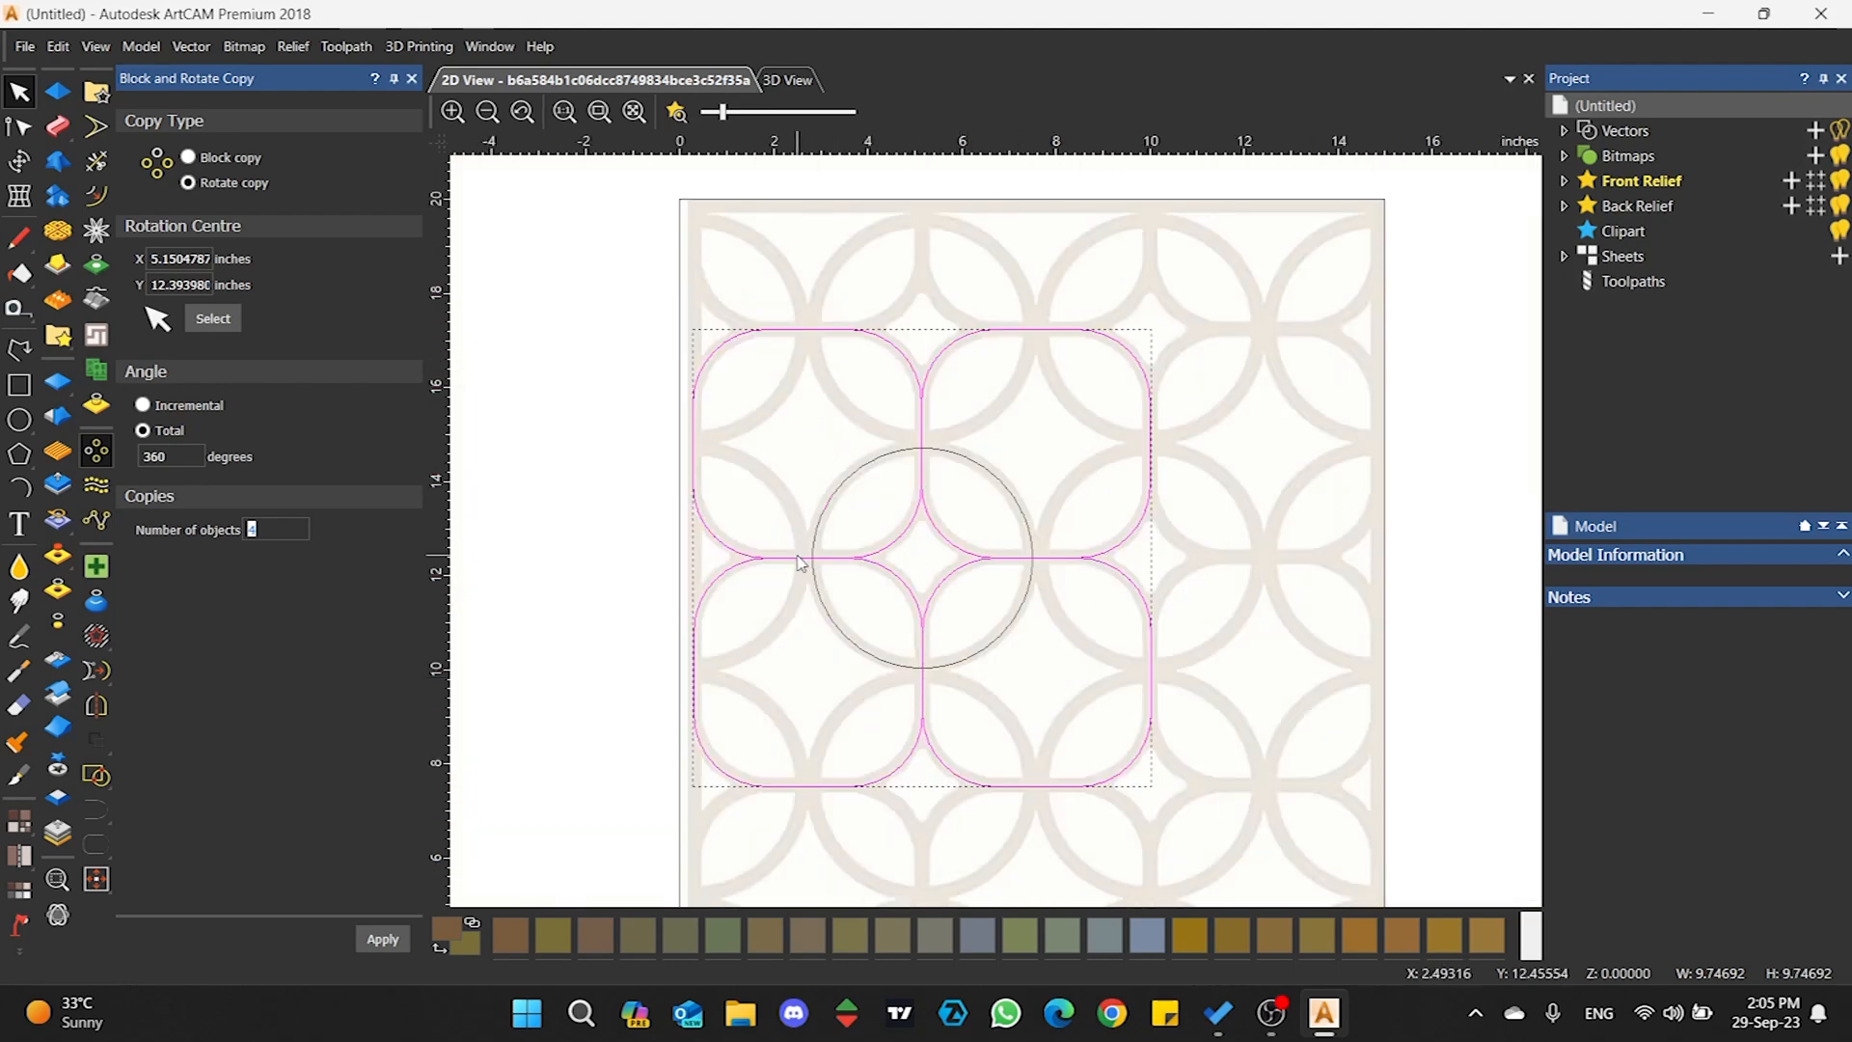
left_click(412, 78)
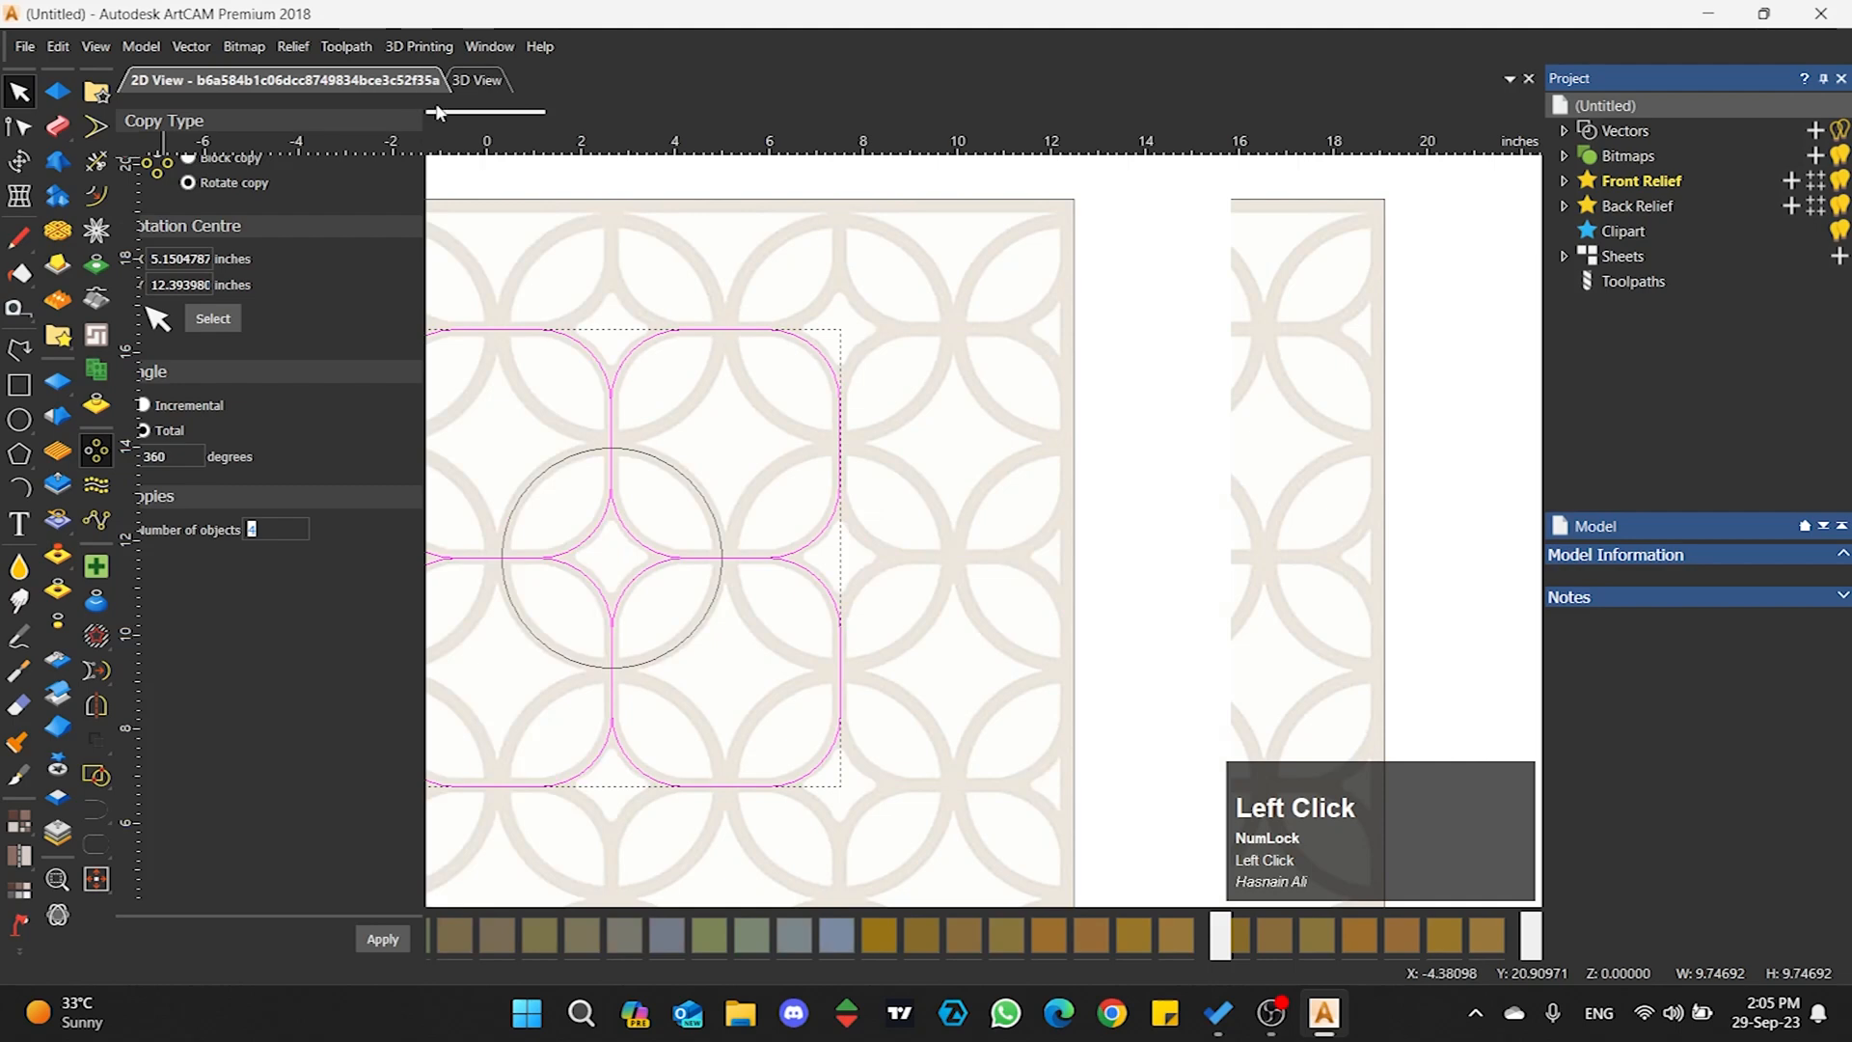
left_click(770, 472)
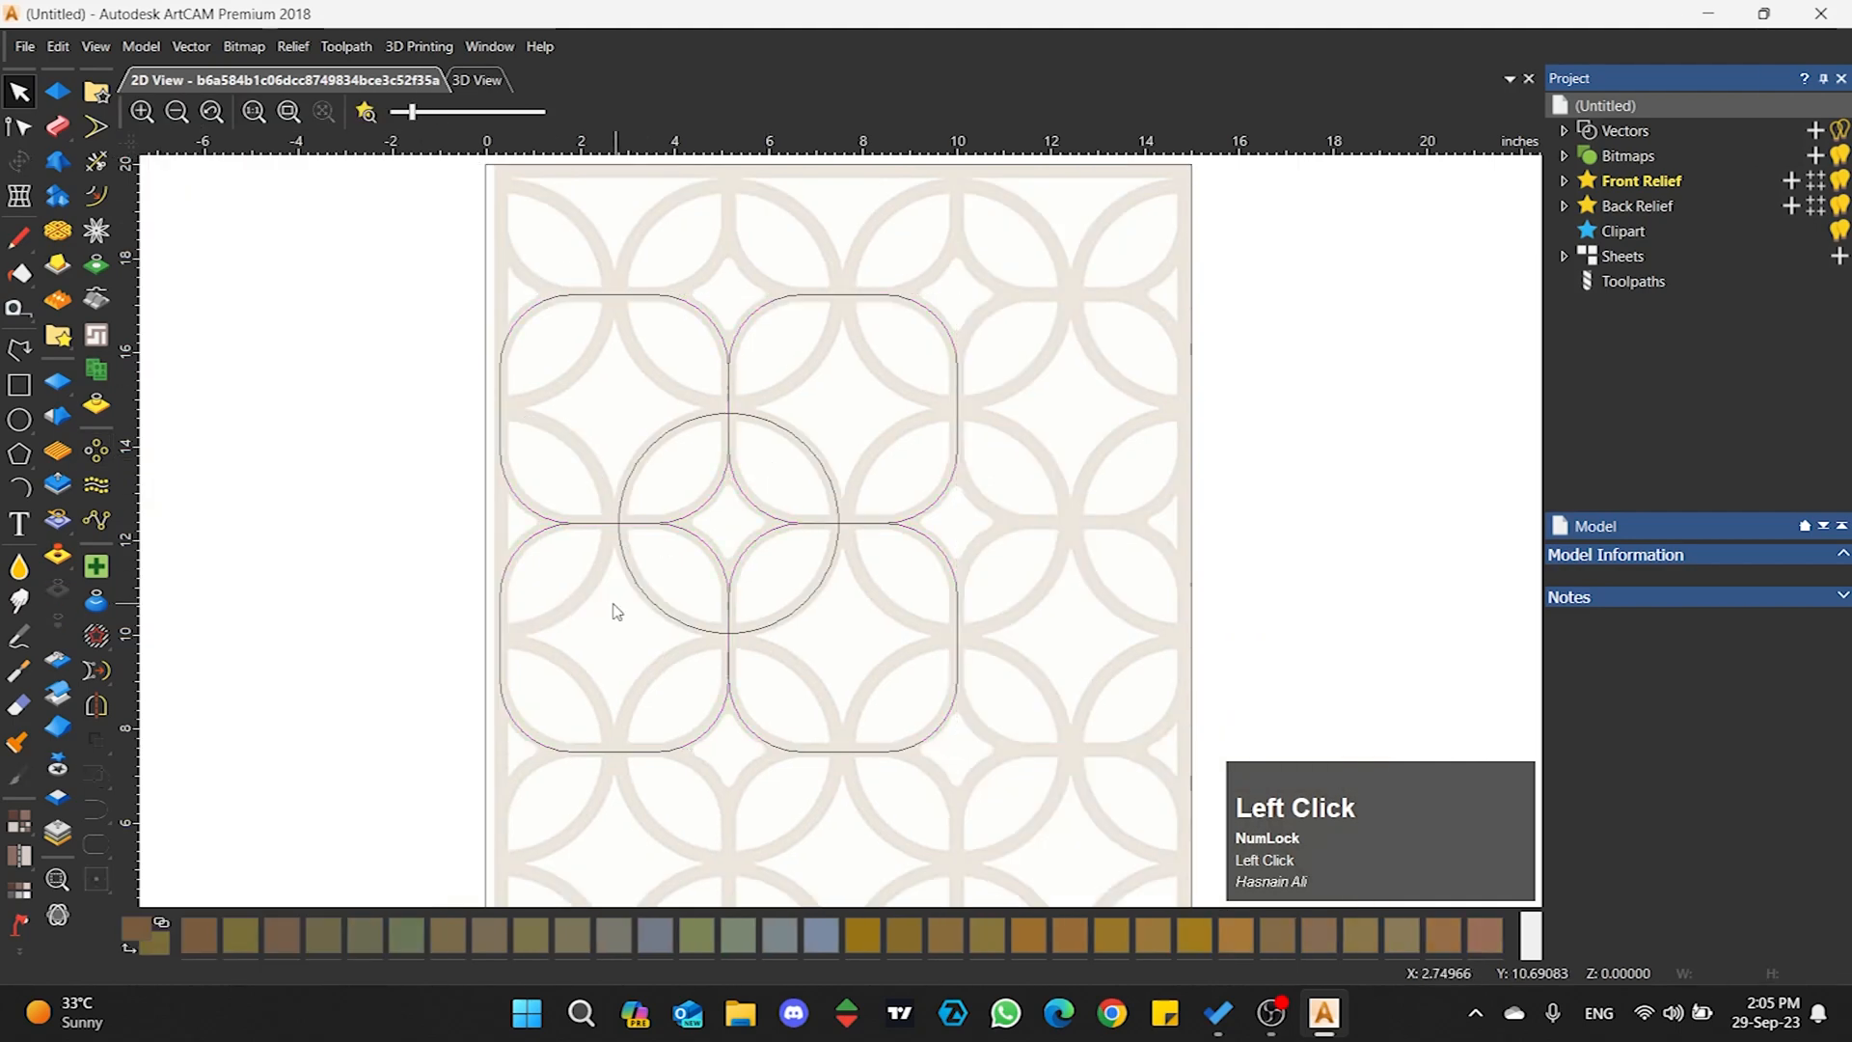
scroll(618, 610, "up", 2)
scroll(777, 493, "down", 2)
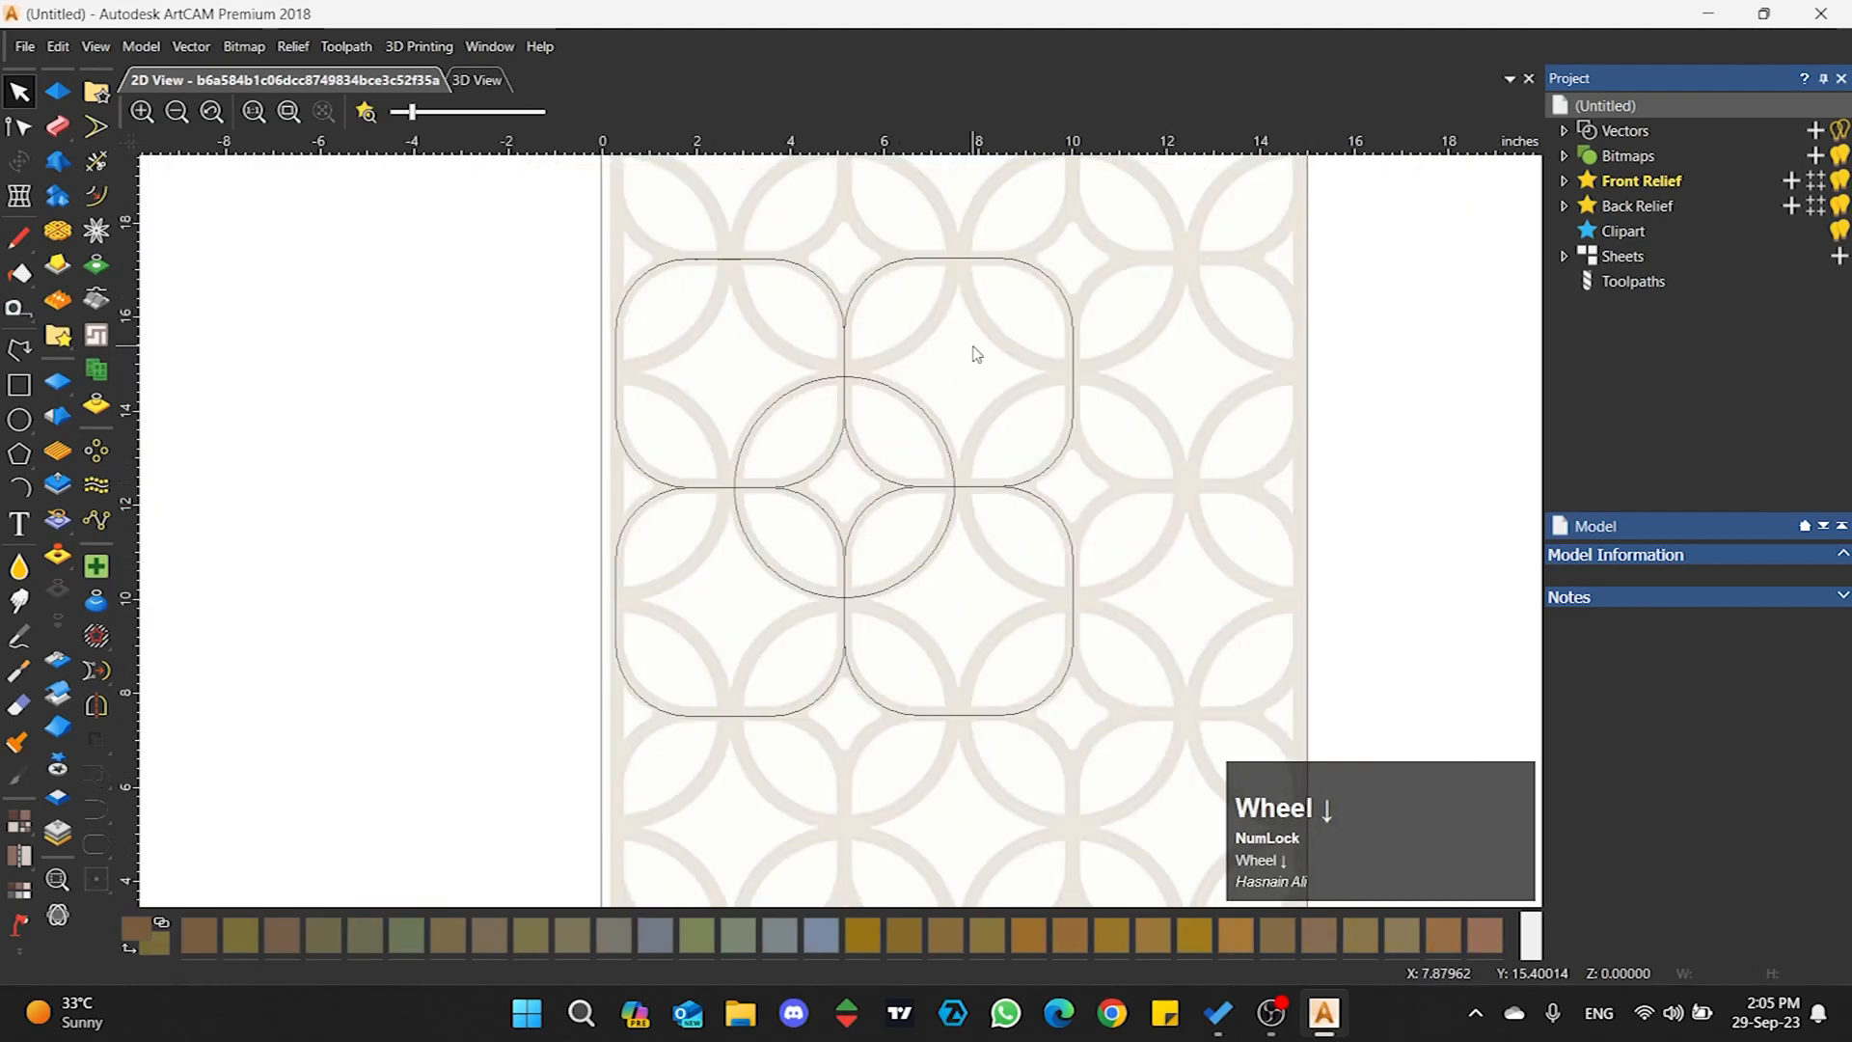
mouse_move(979, 350)
left_mouse_down()
mouse_move(827, 537)
mouse_move(984, 362)
left_mouse_up()
scroll(926, 392, "up", 2)
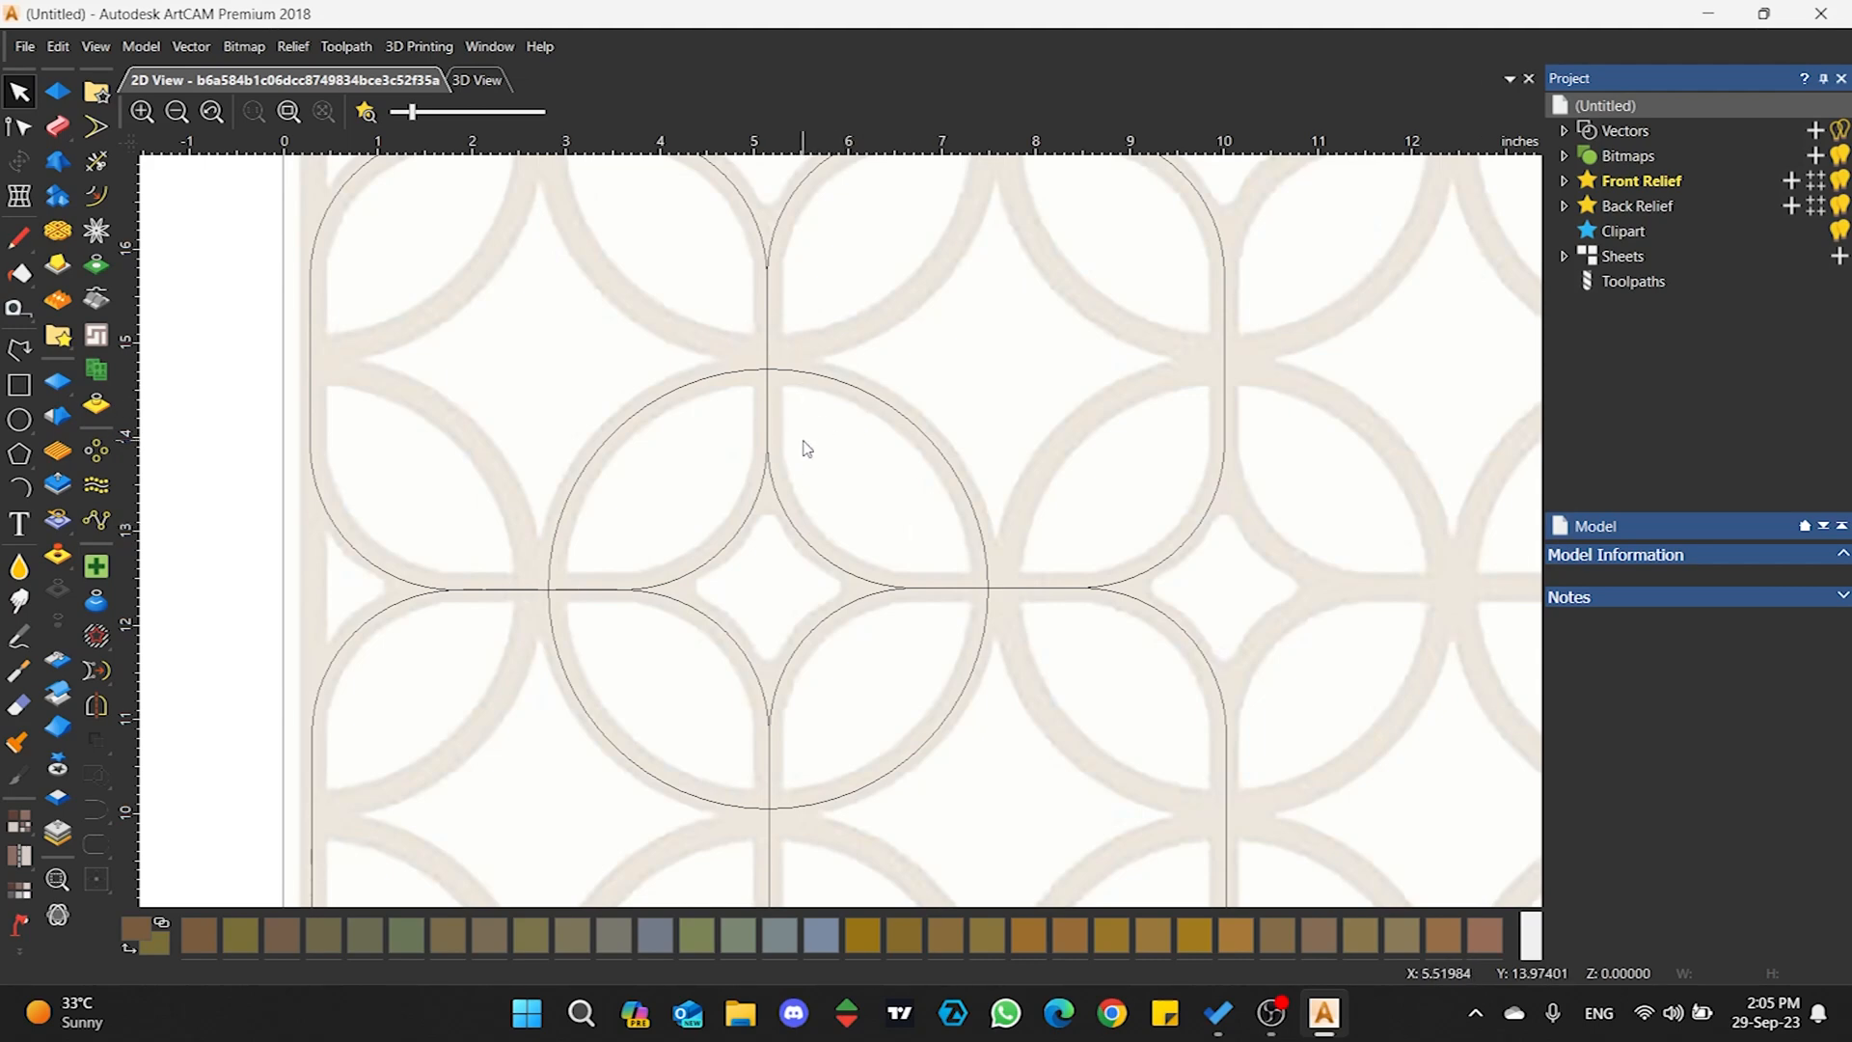
- Prepare a vector offset of the upper-left rounded square with an offset distance of 0.25 inches
left_click_drag(923, 287, 585, 712)
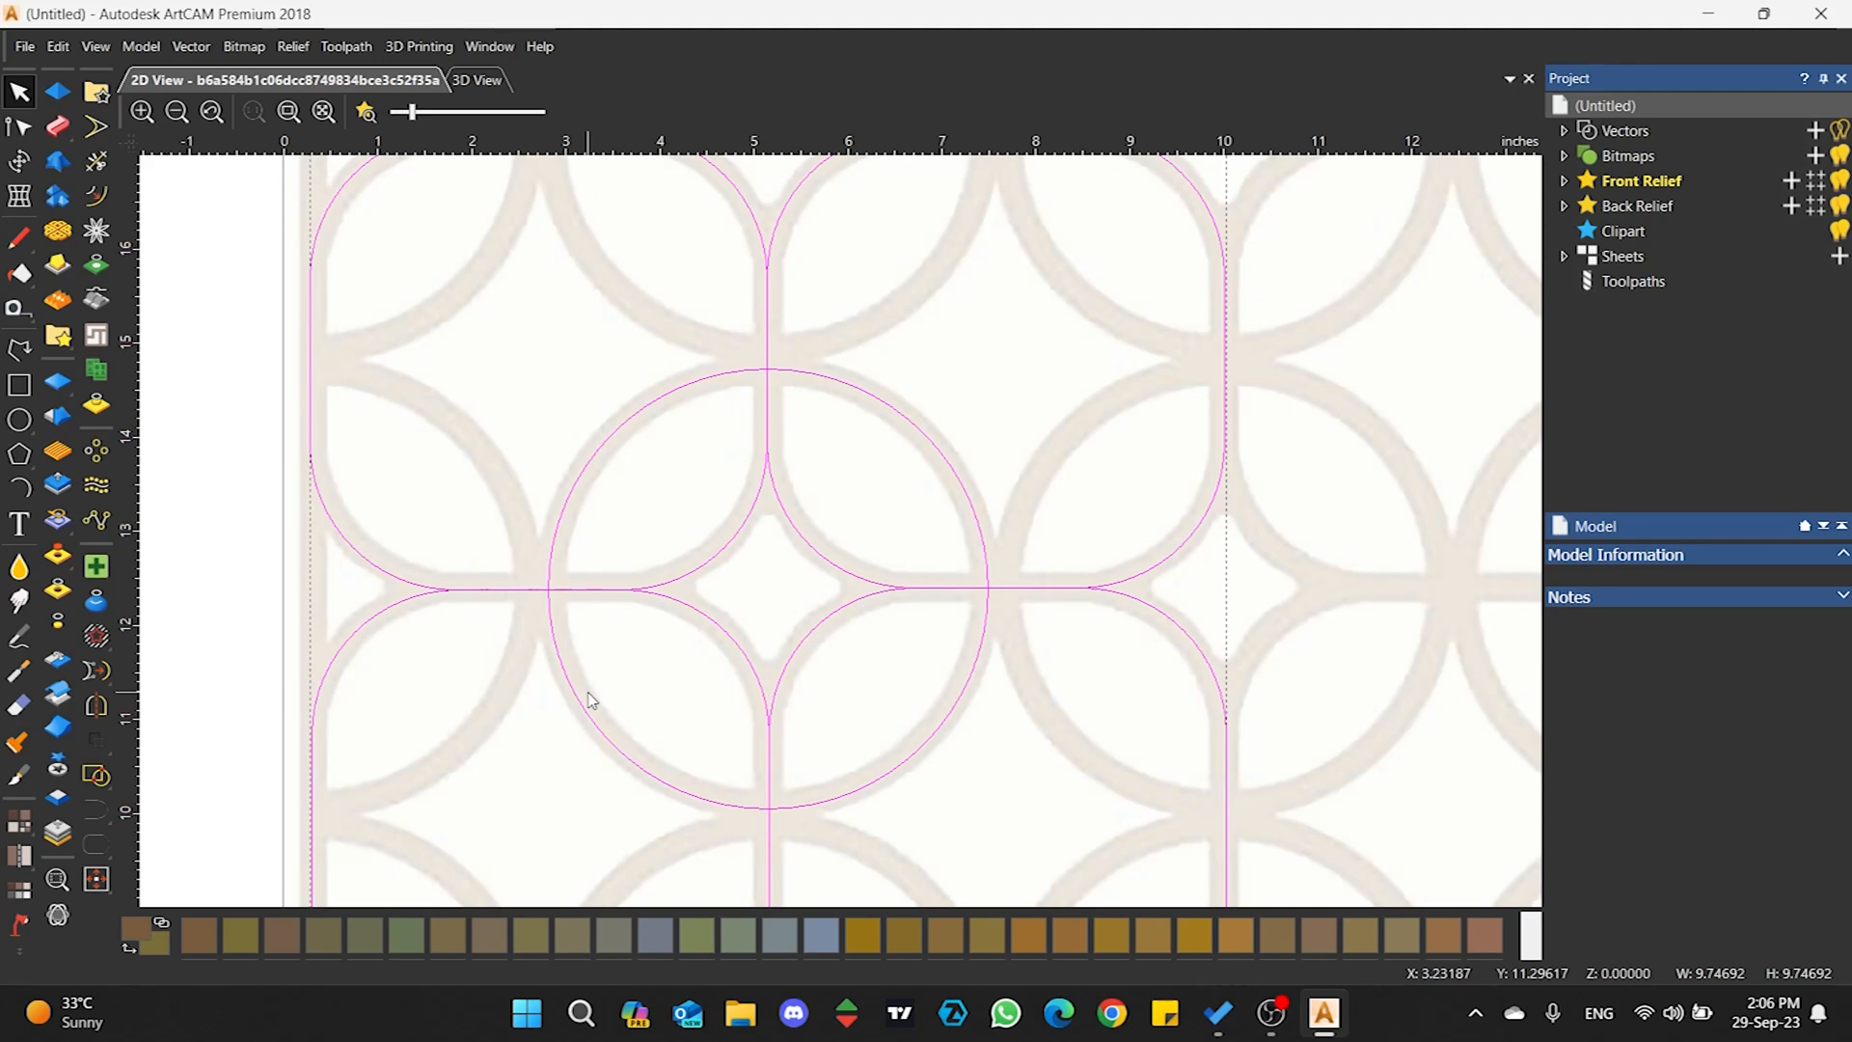
left_click(99, 197)
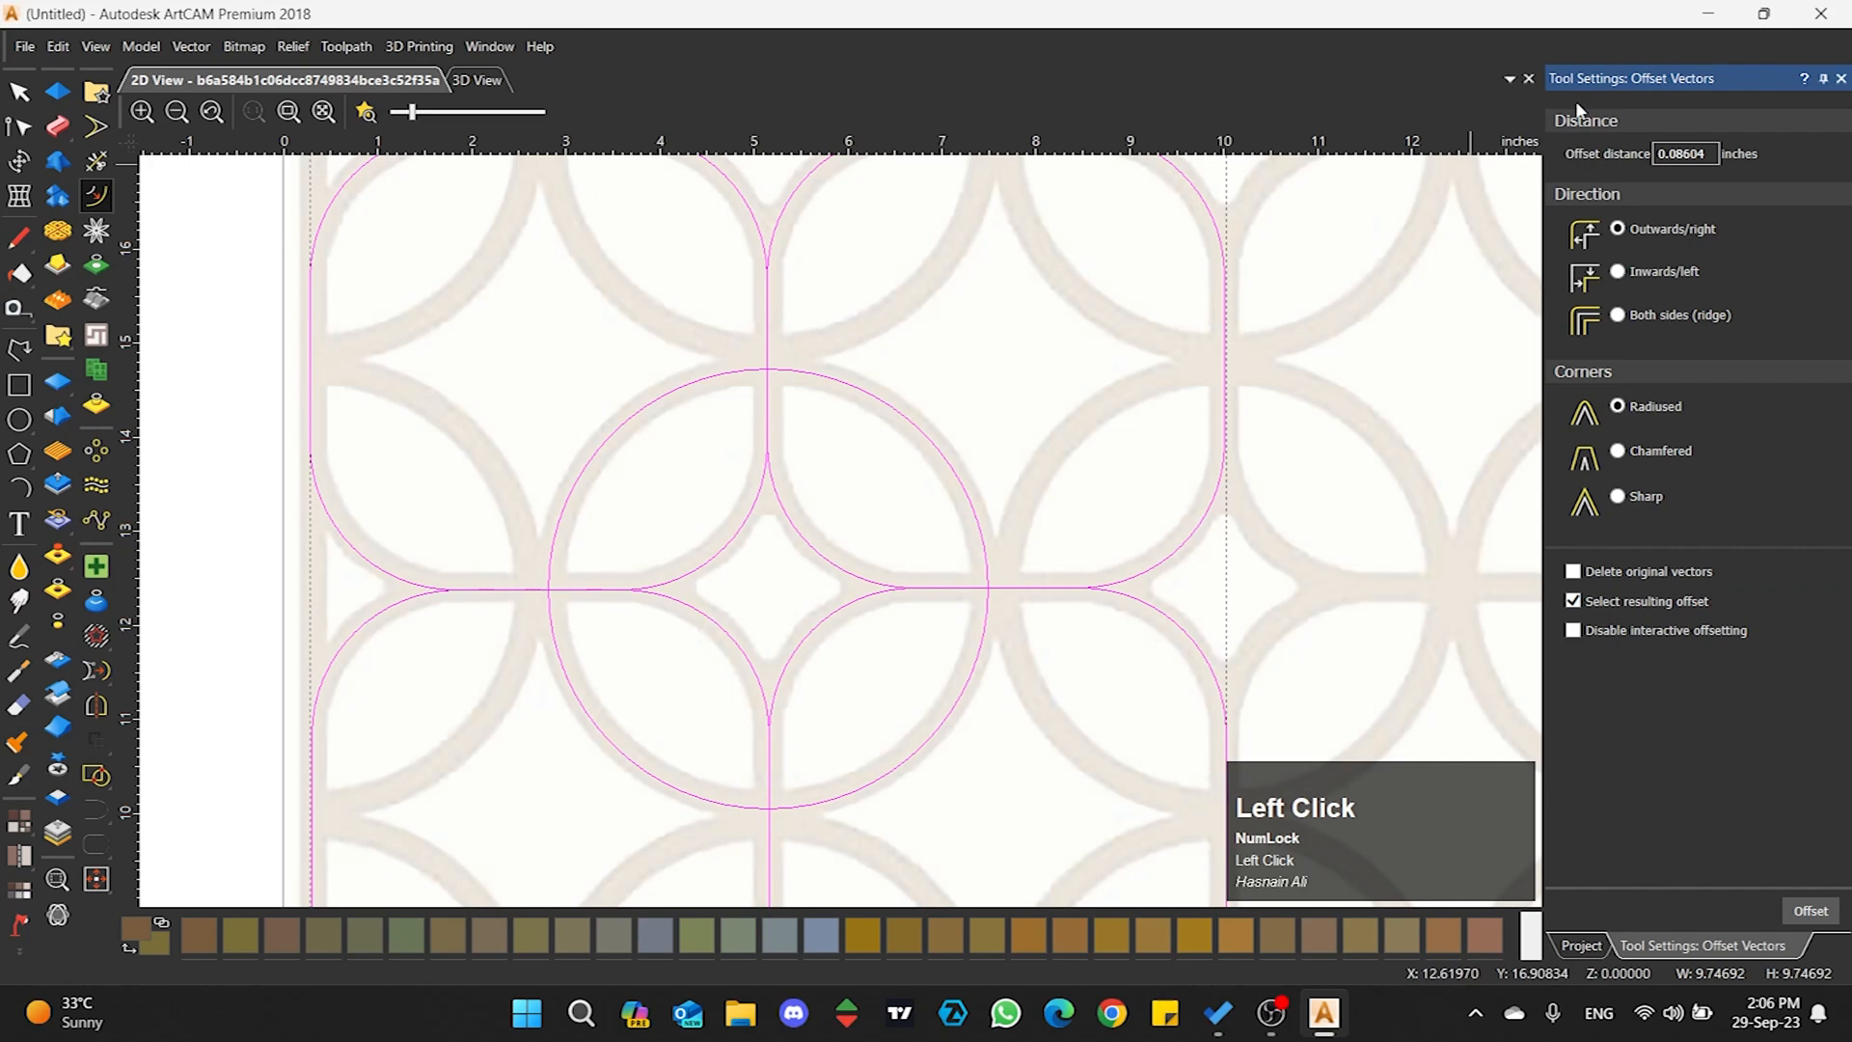
scroll(1066, 454, "down", 1)
scroll(781, 442, "down", 1)
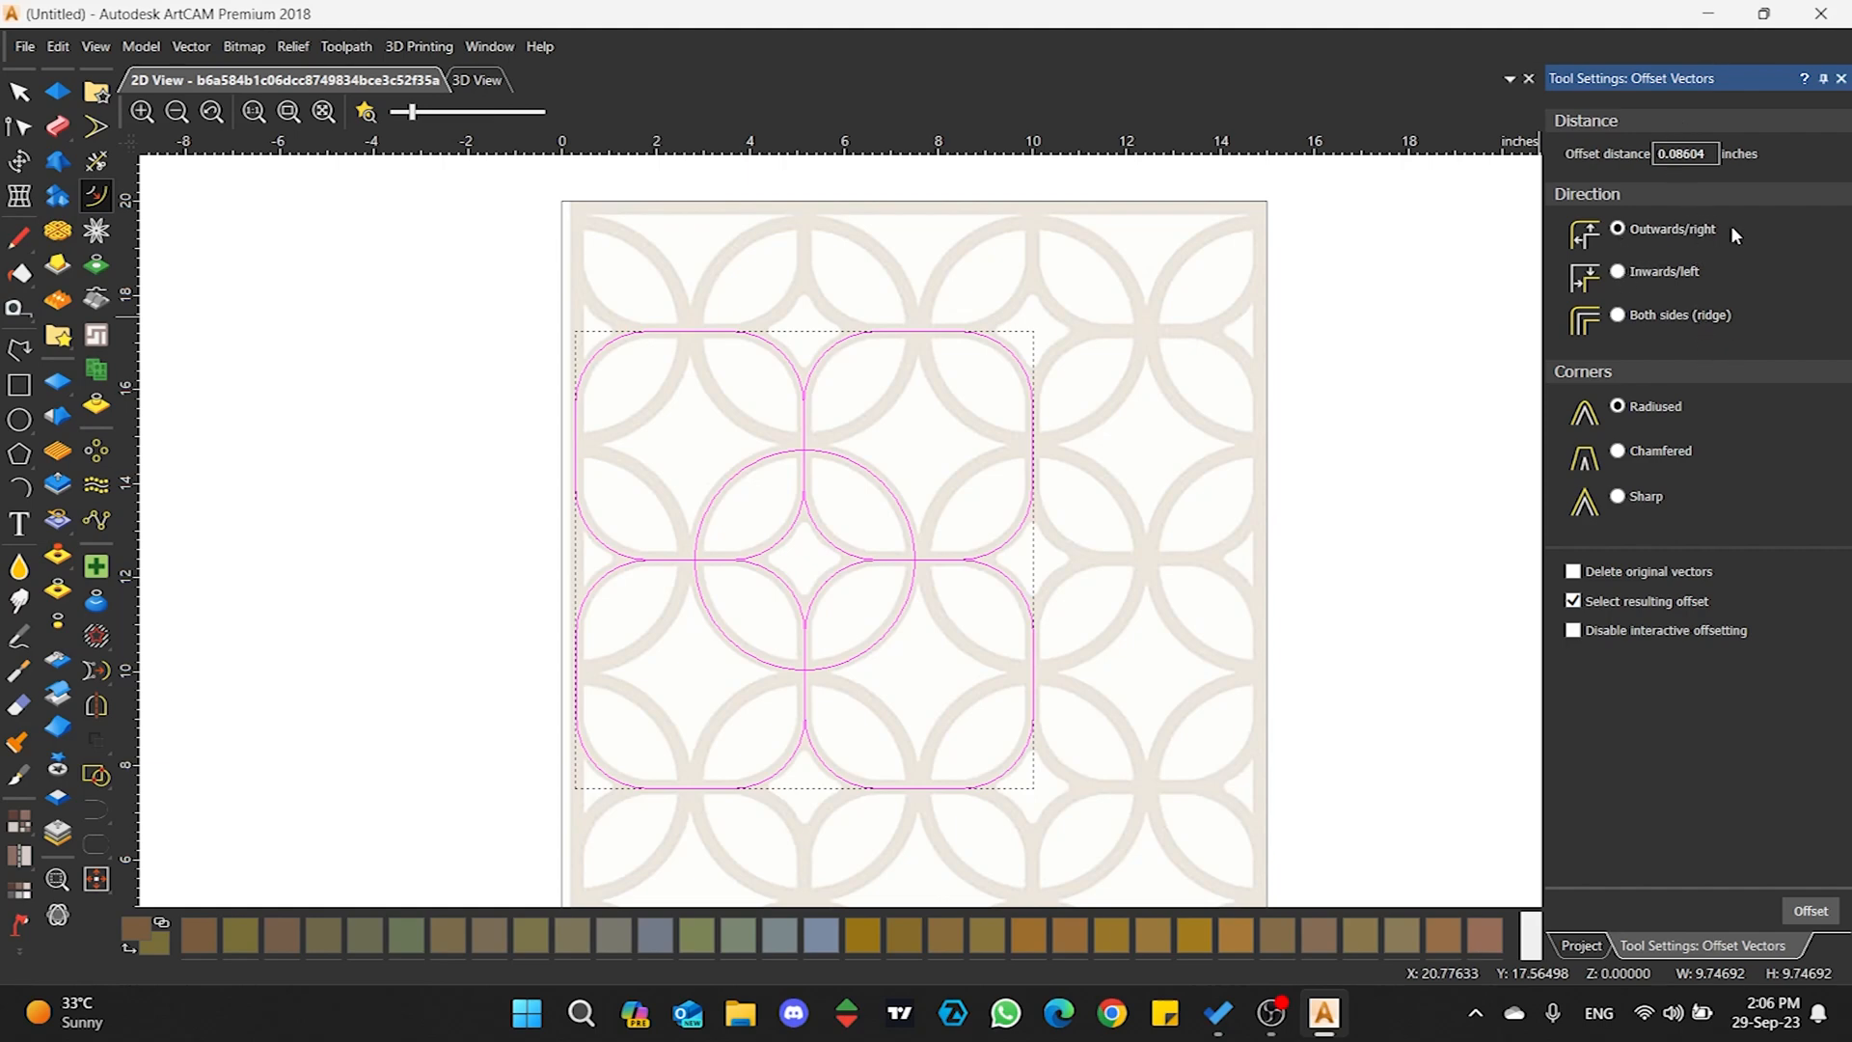
left_click_drag(1713, 154, 1651, 156)
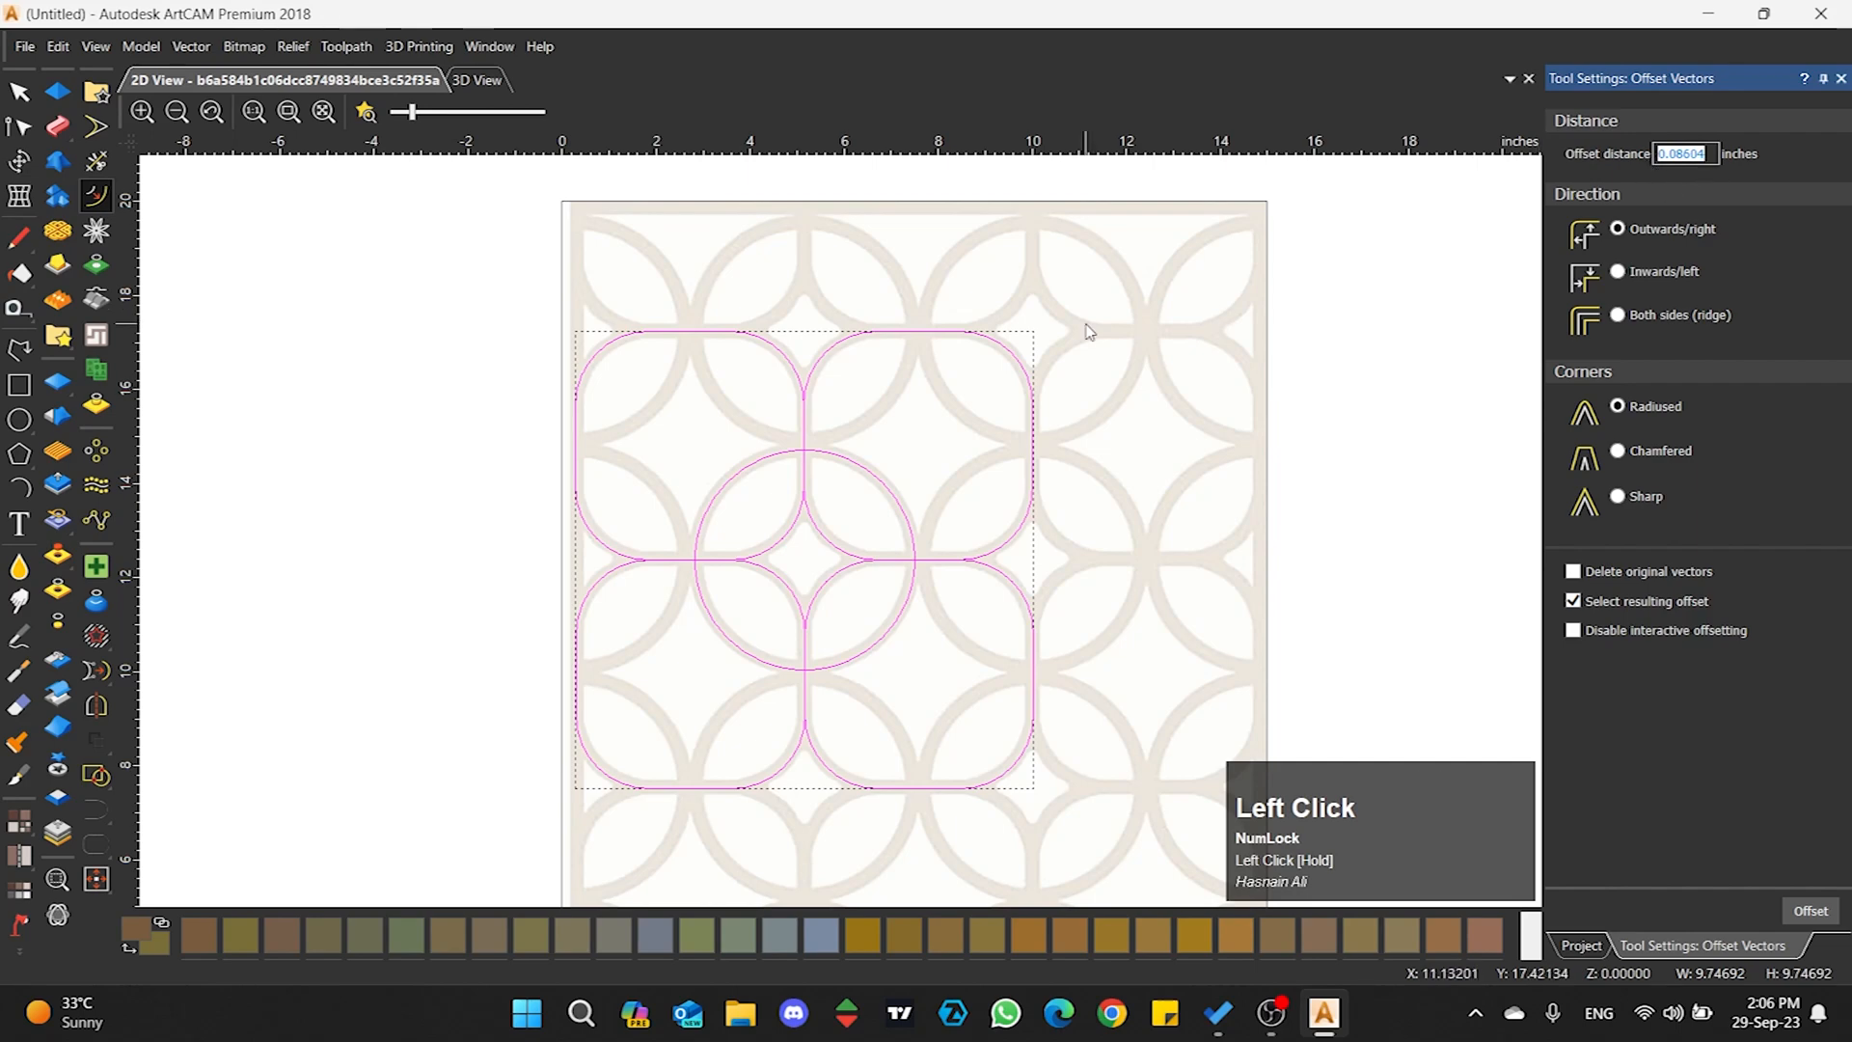
left_click_drag(681, 332, 662, 376)
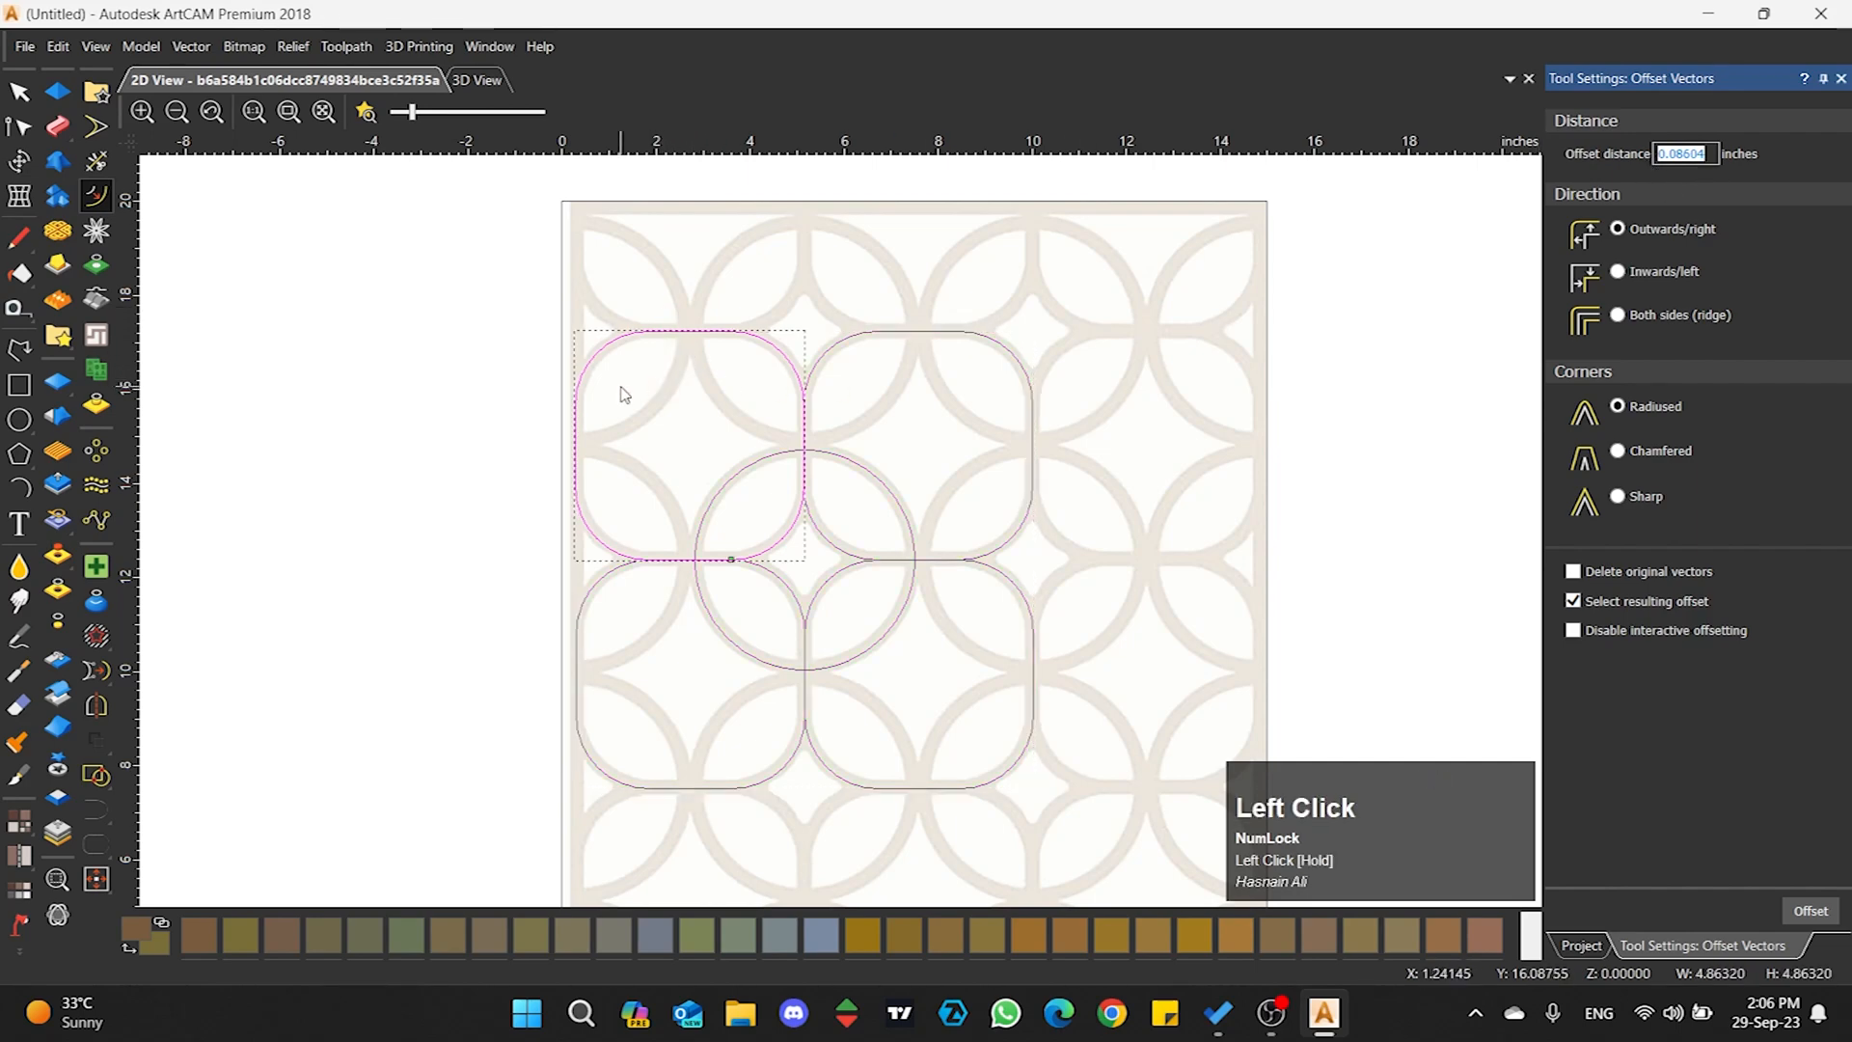
scroll(627, 390, "up", 1)
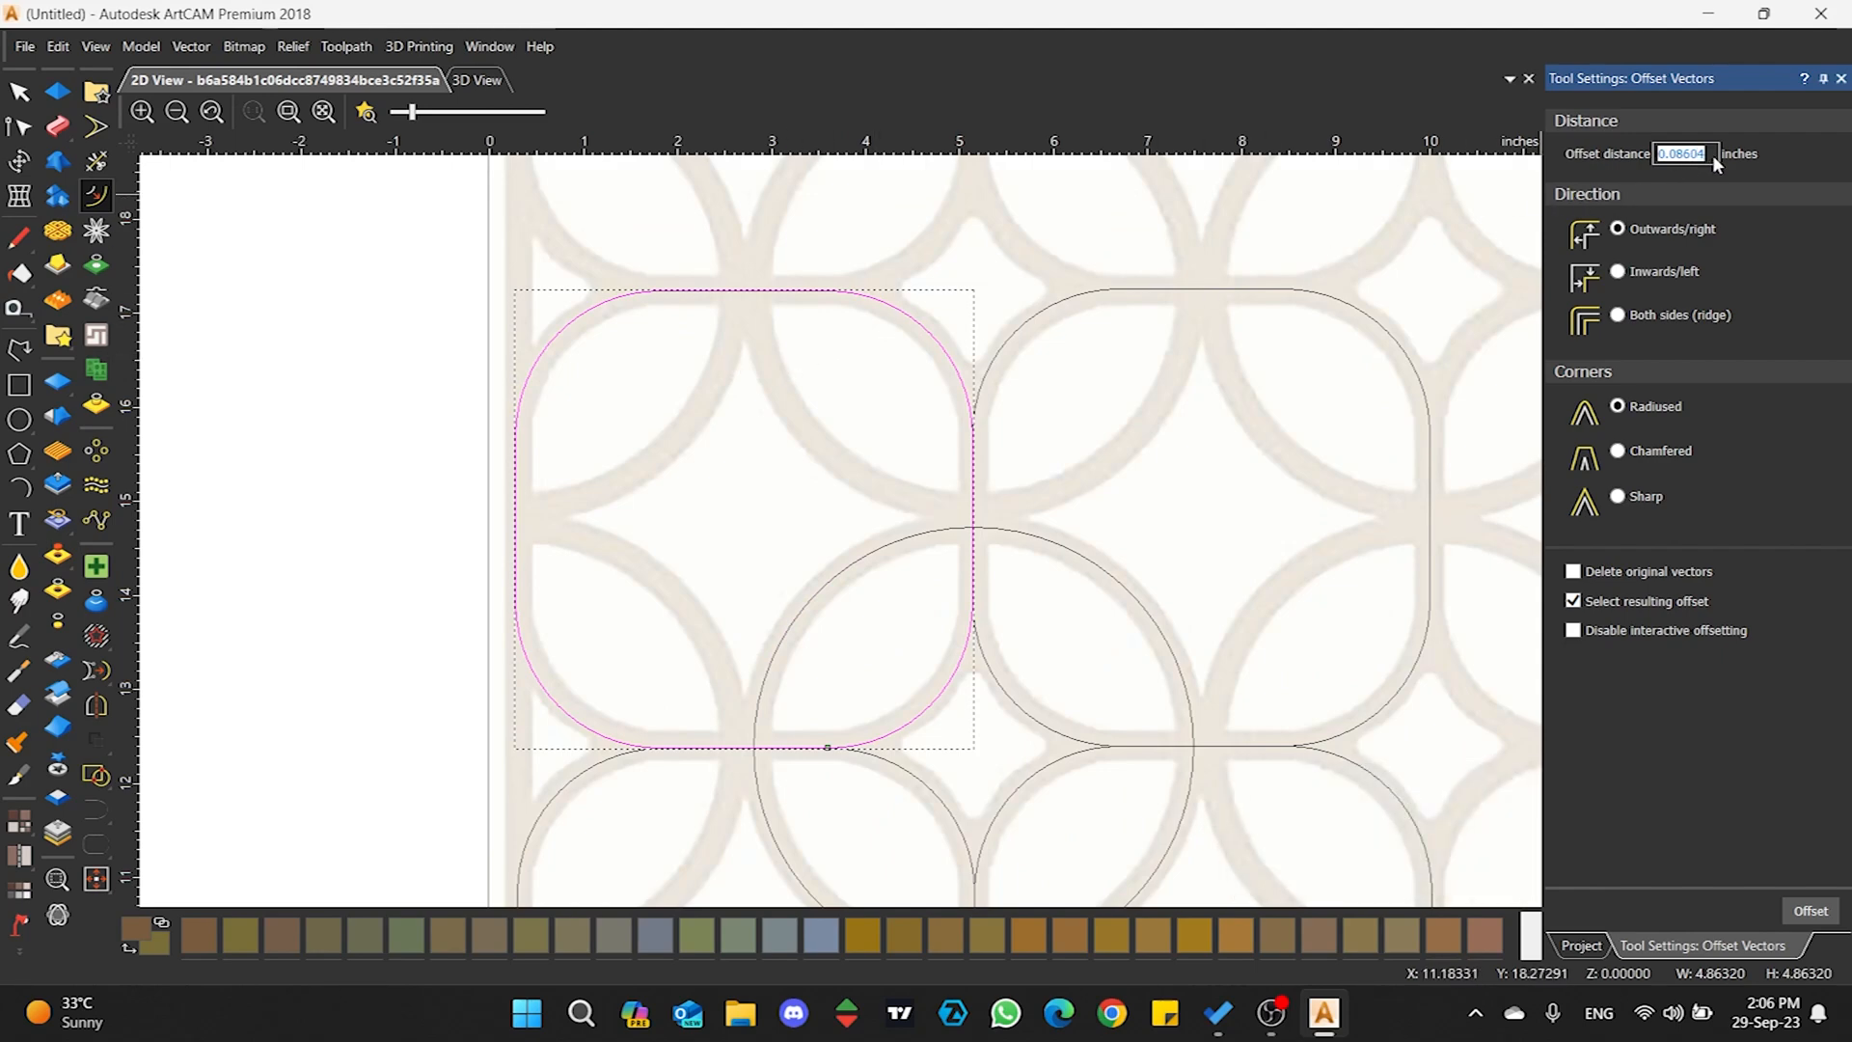
left_click(1678, 154)
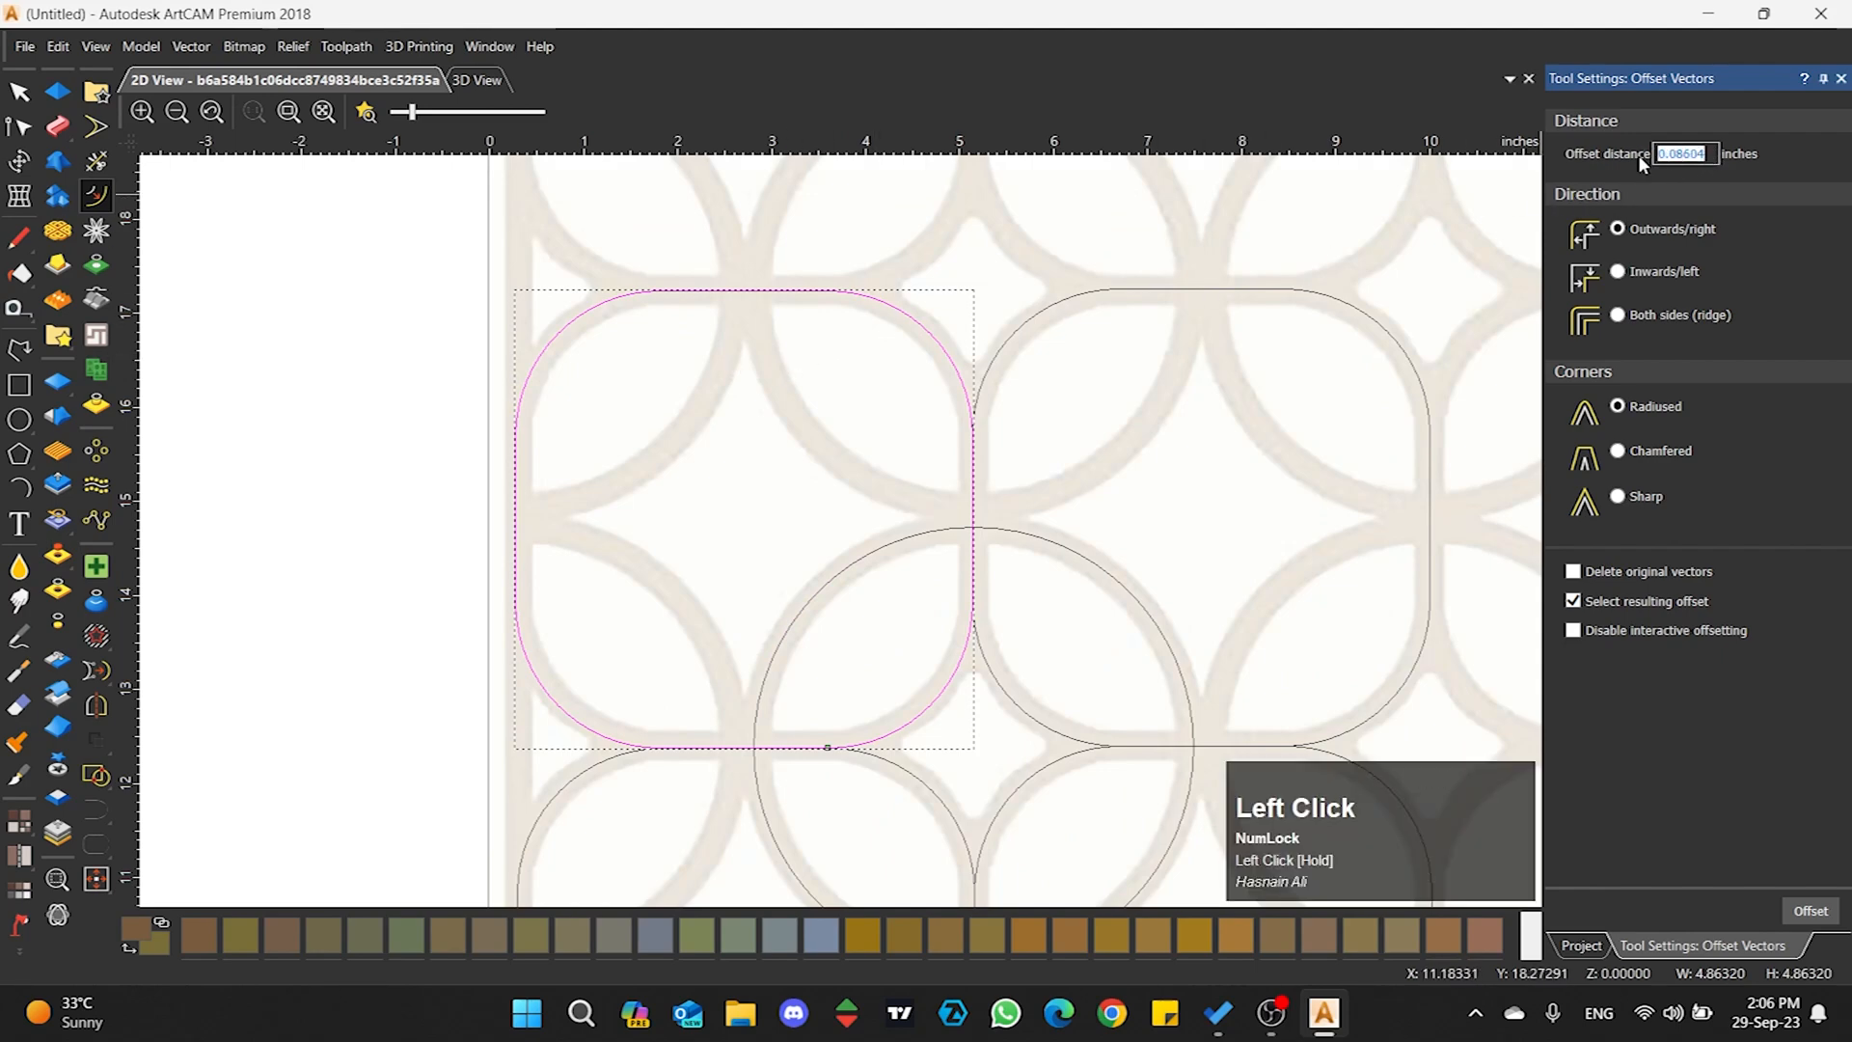
type("0.25")
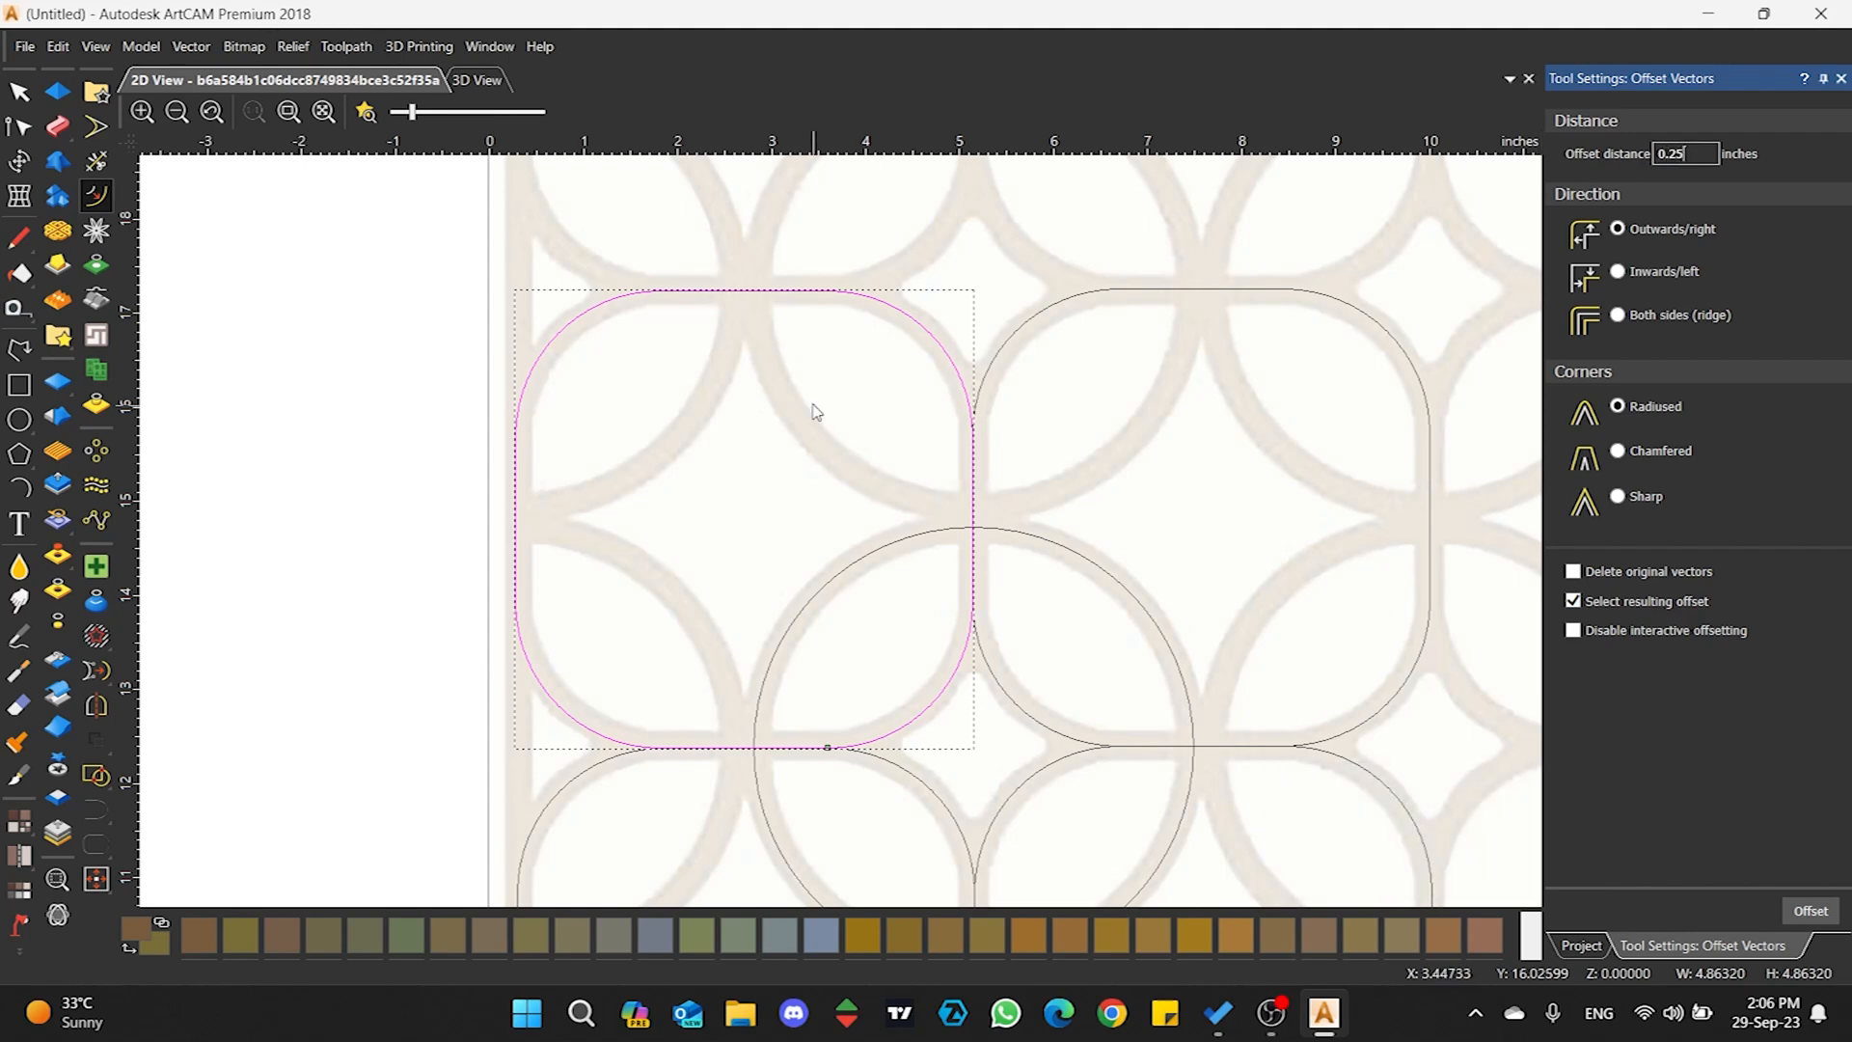
- Compare the Outwards/right and Inwards/left offset directions, and set the direction to Both sides (ridge)
left_click(1618, 232)
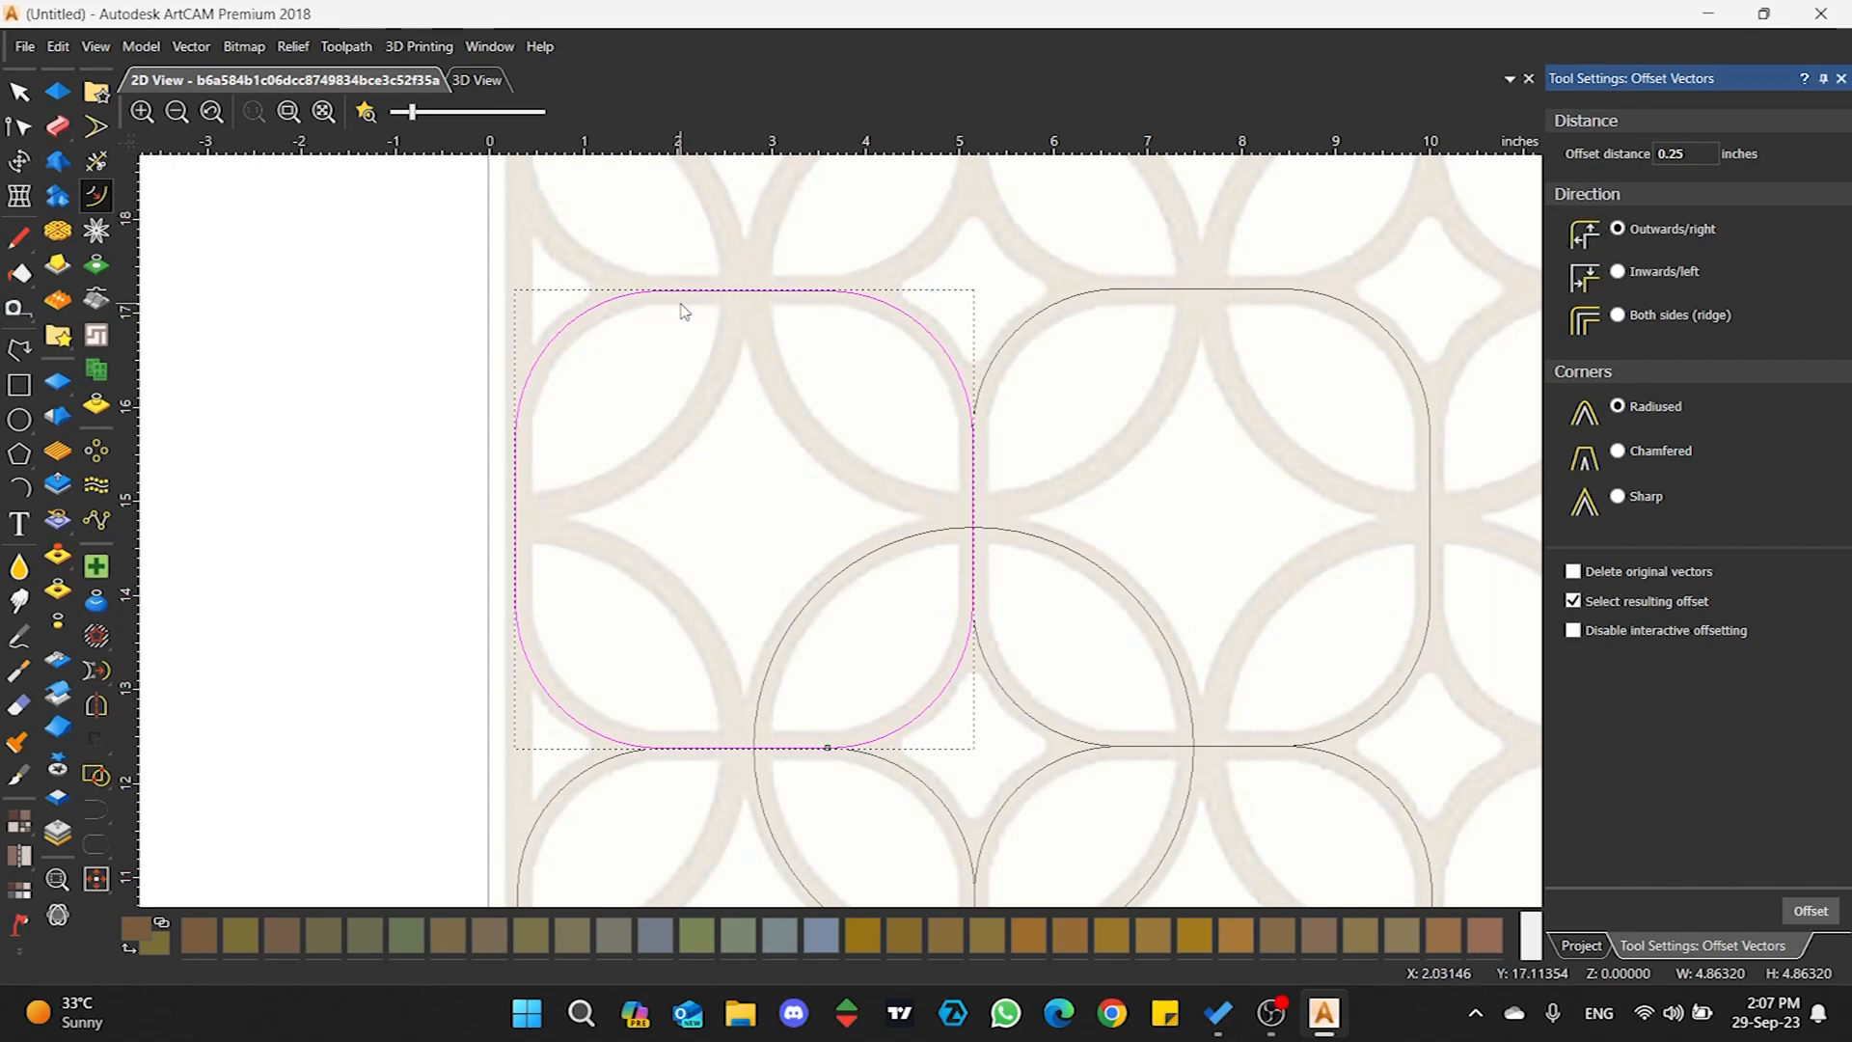
left_click(1617, 271)
left_click_drag(784, 239, 703, 380)
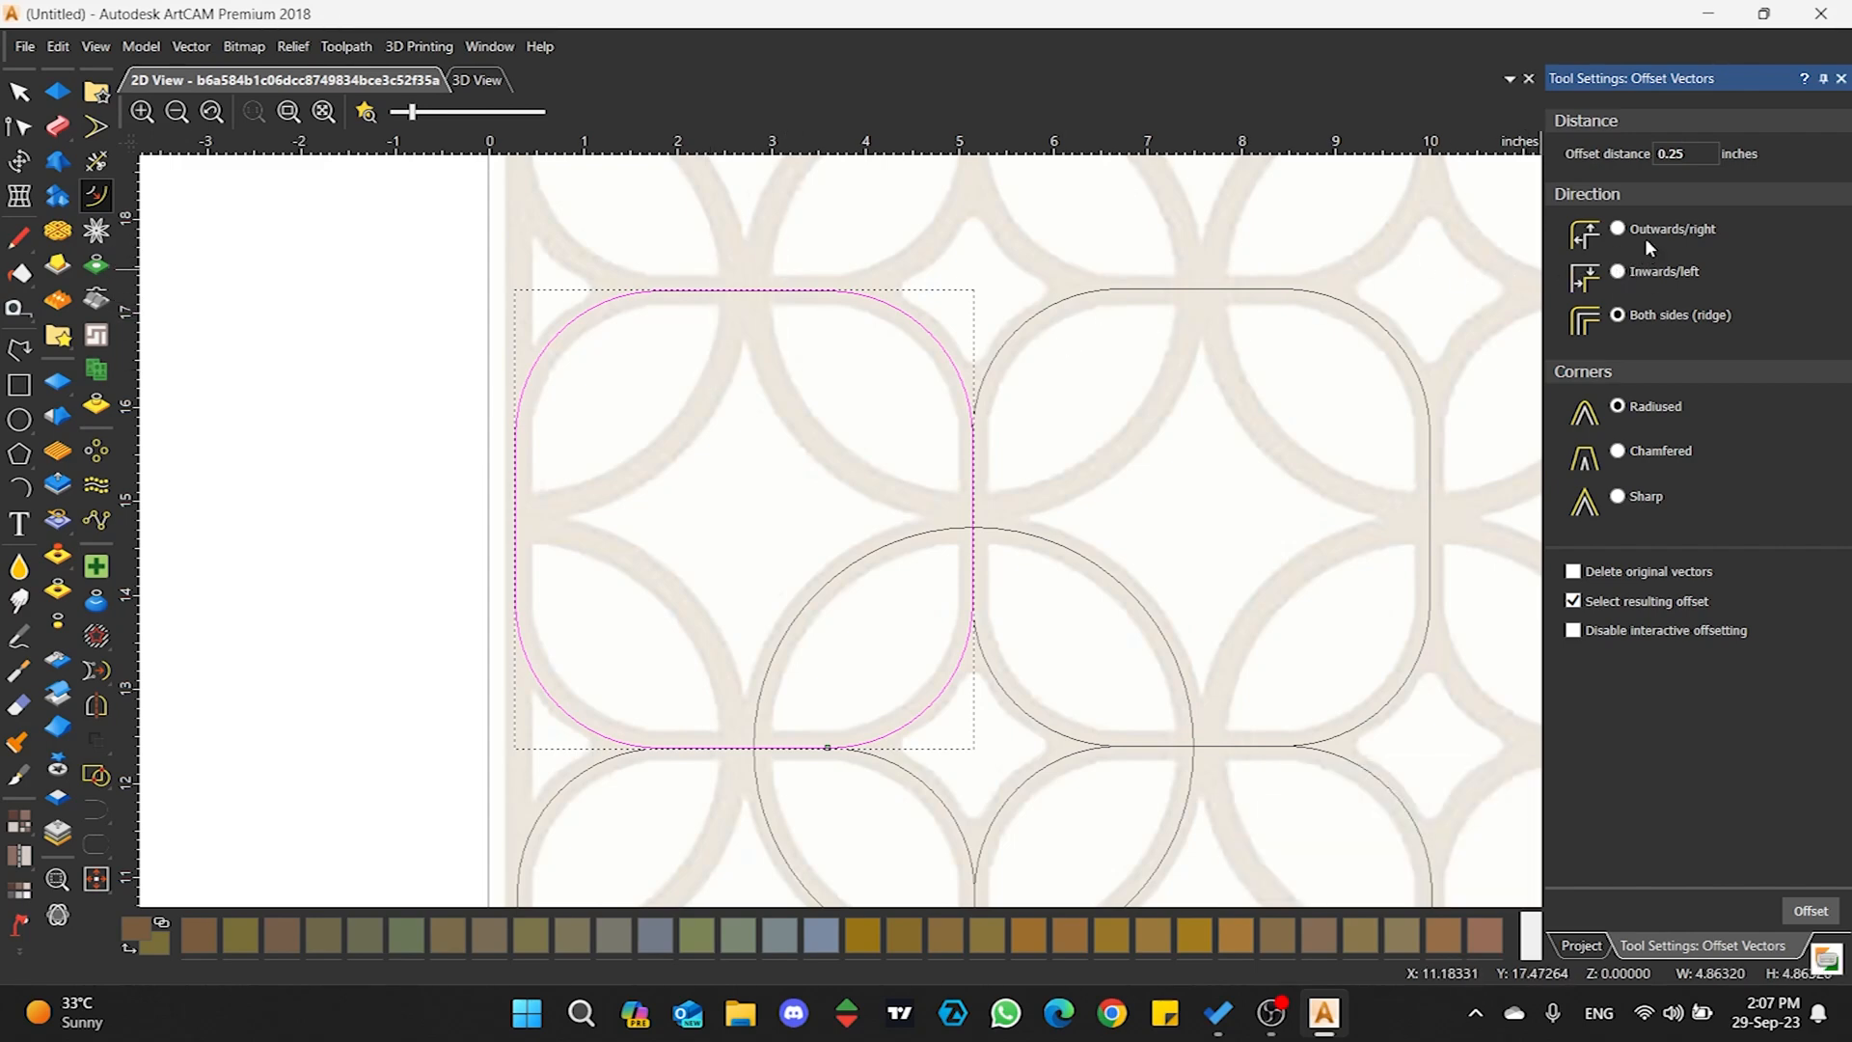
left_click(1619, 229)
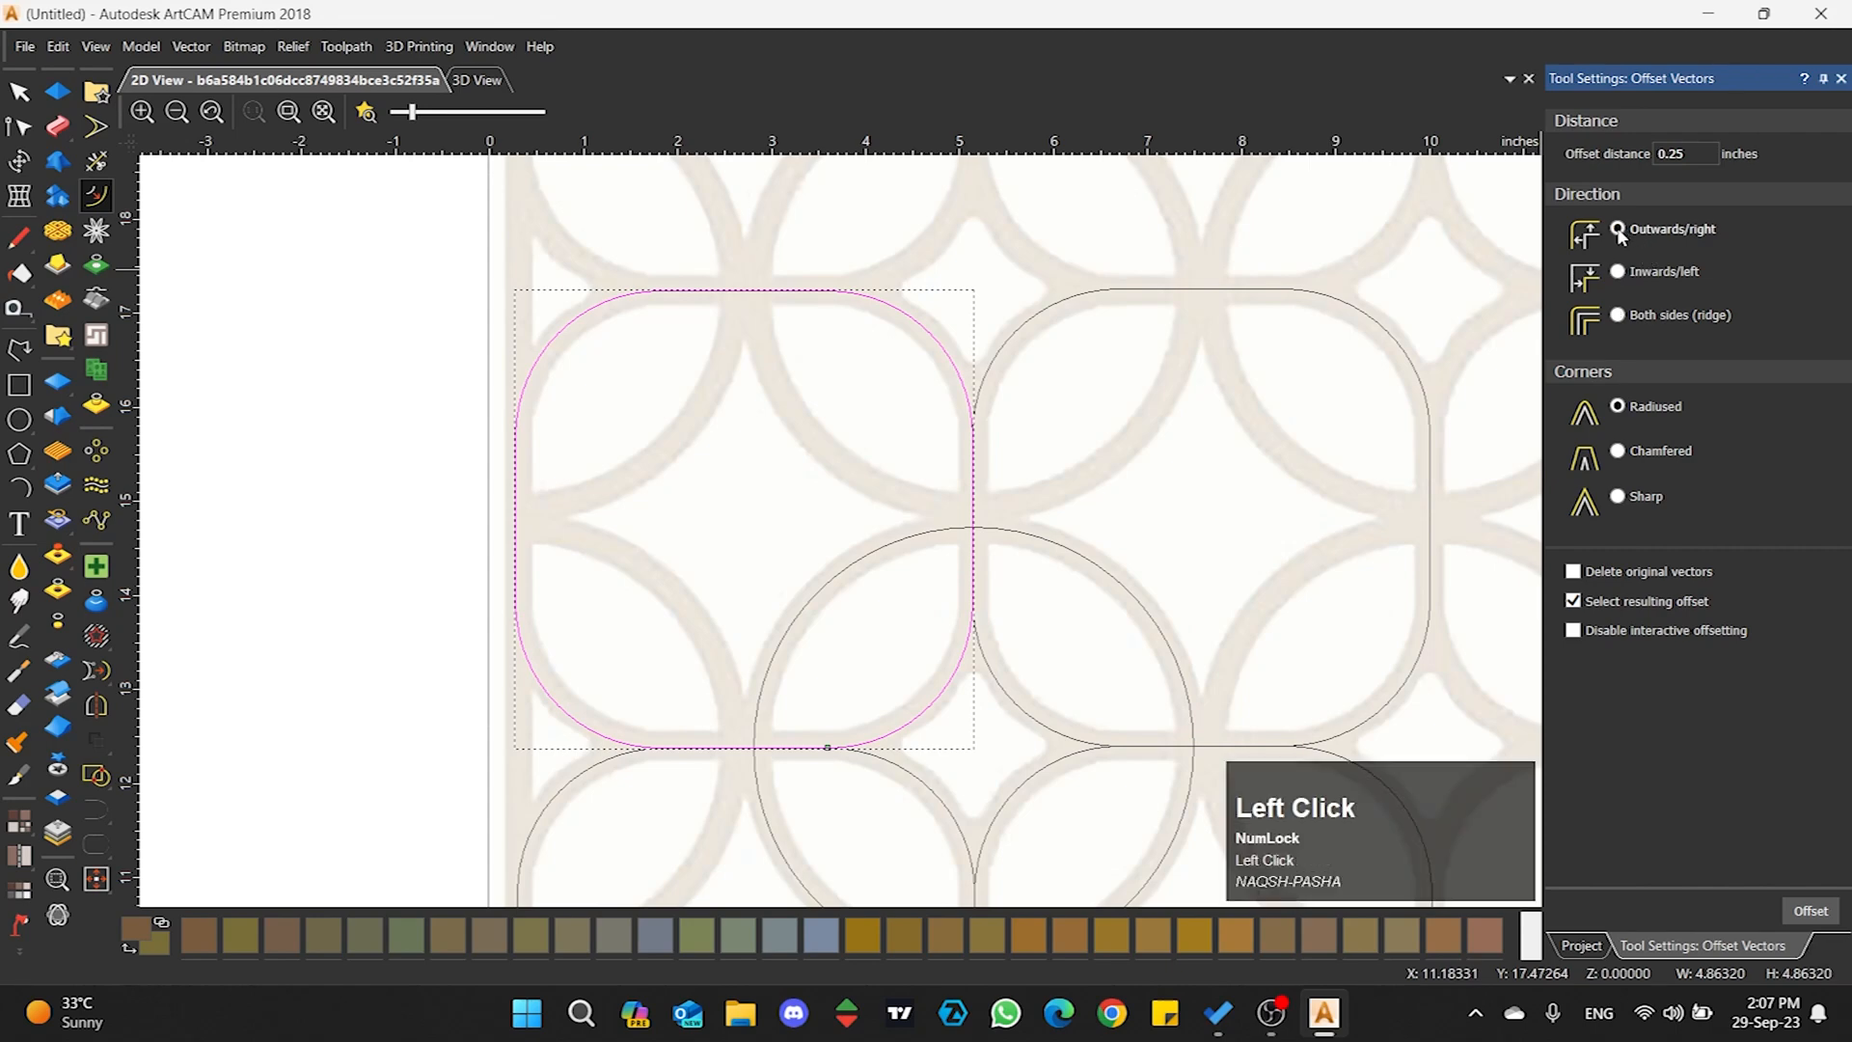
left_click(1621, 274)
left_click(1621, 318)
left_click(1624, 232)
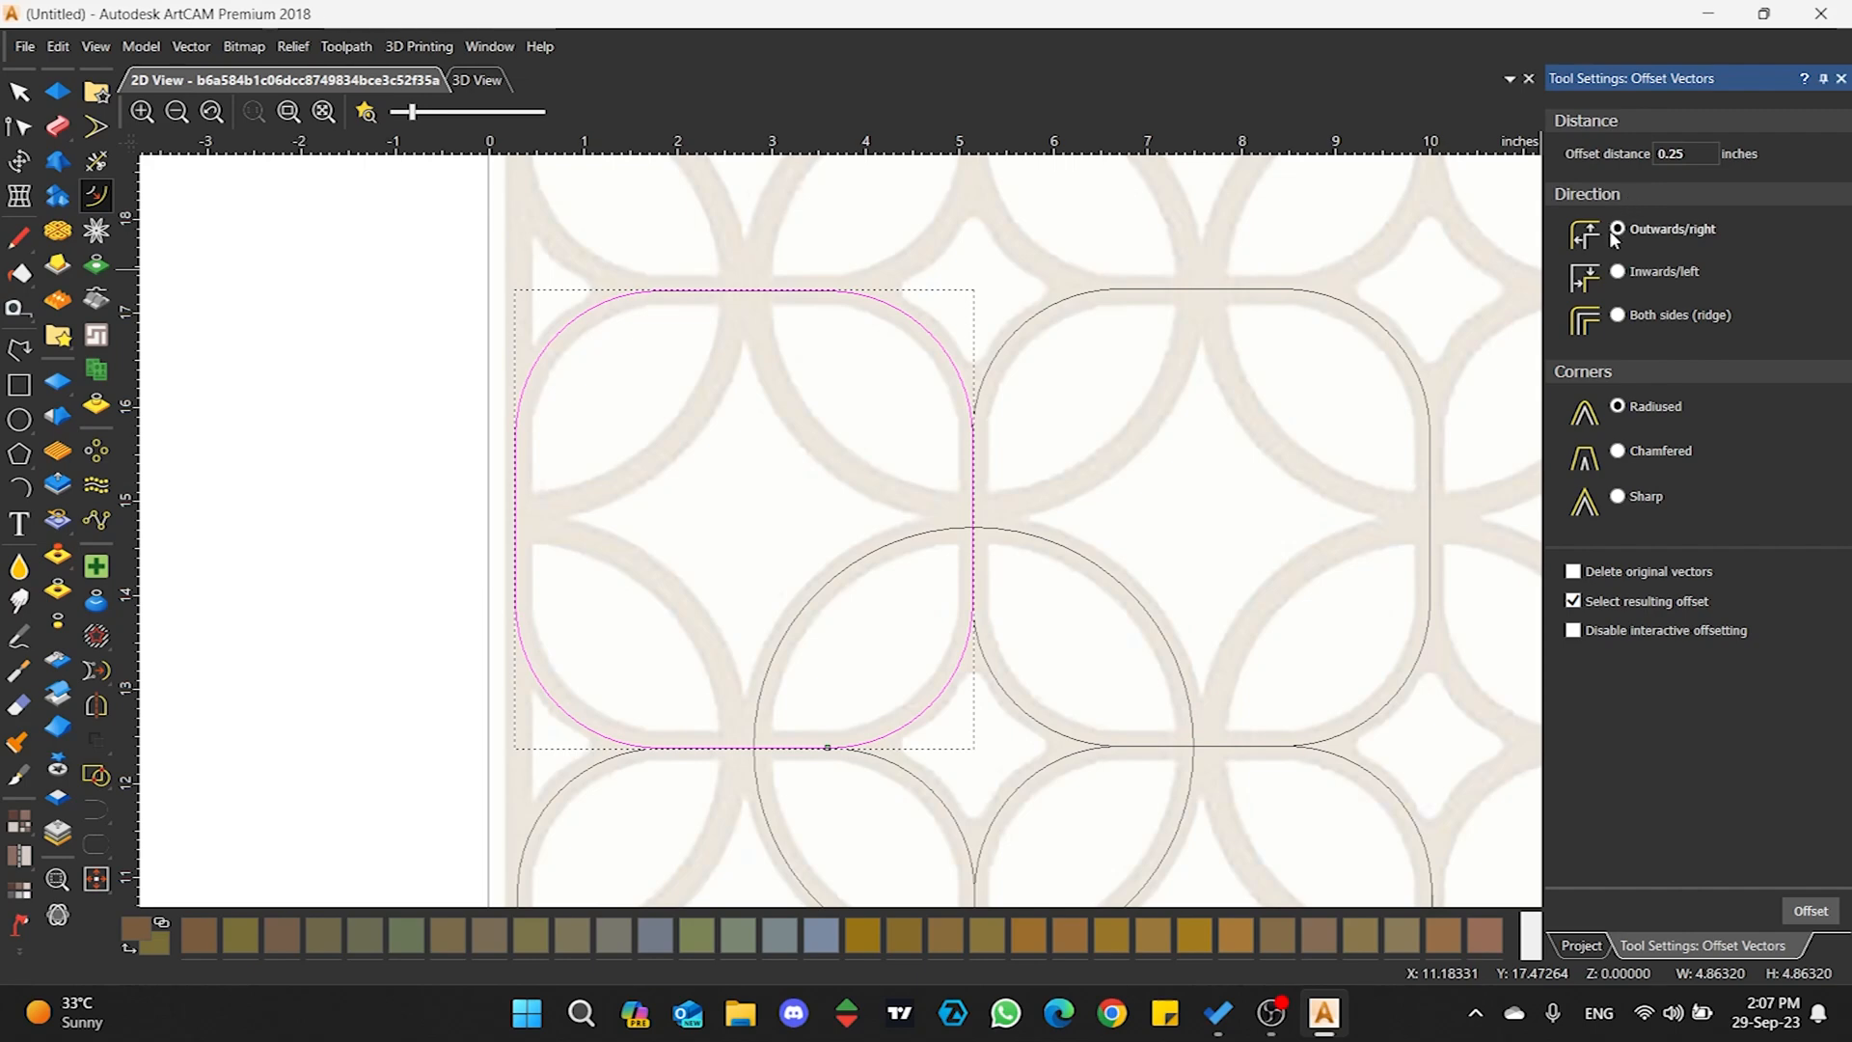
left_click(1621, 273)
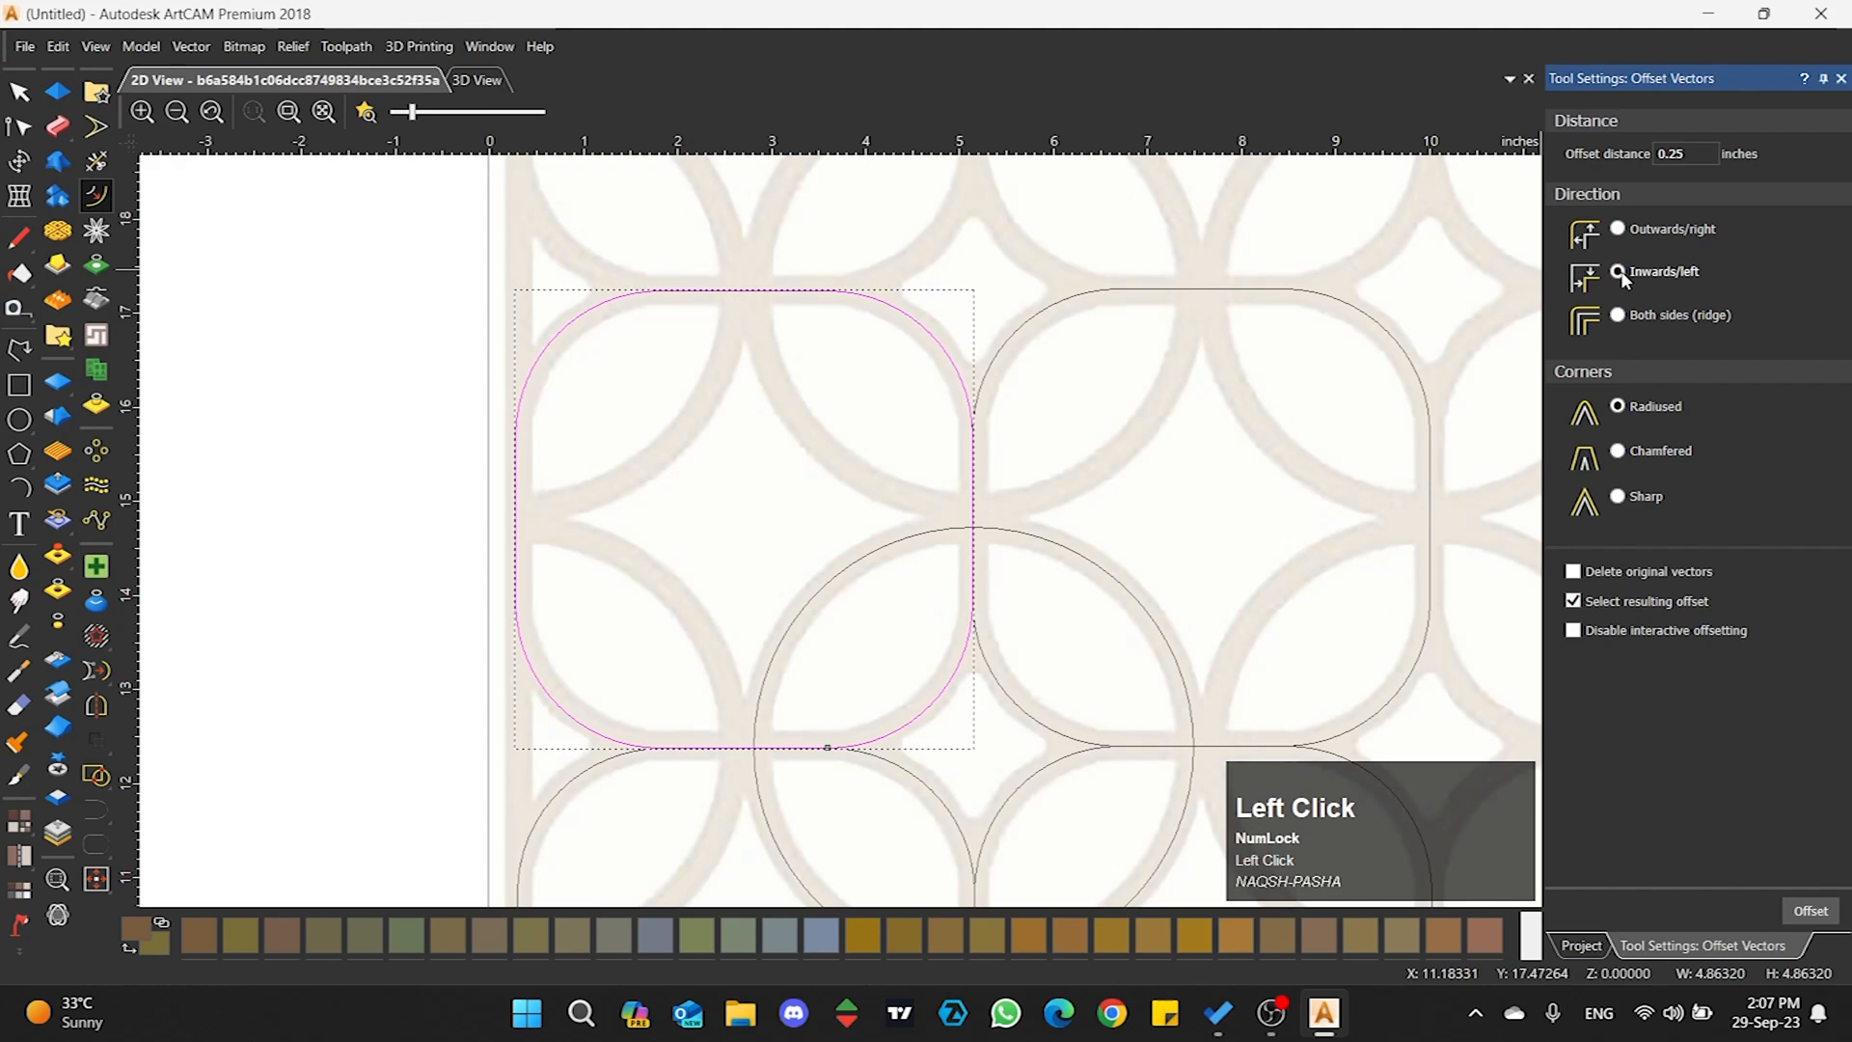
left_click(1619, 319)
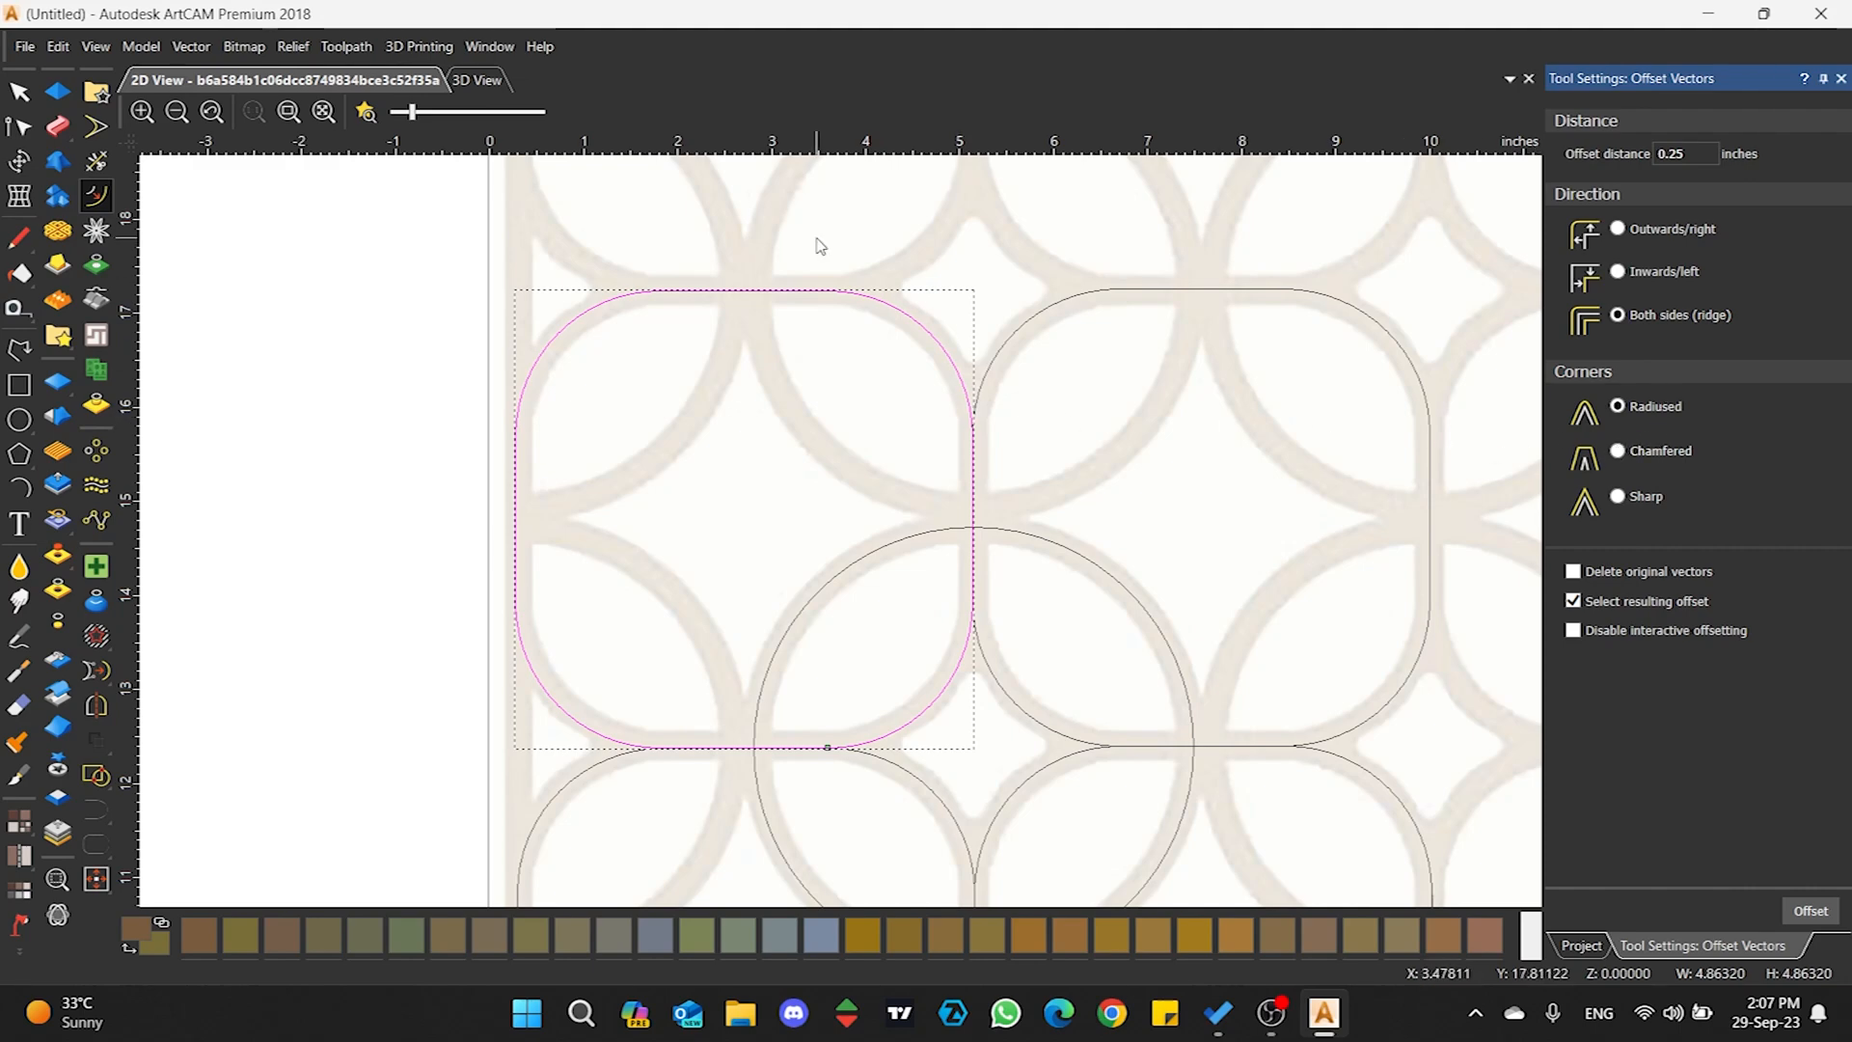
left_click(770, 343)
scroll(770, 342, "down", 2)
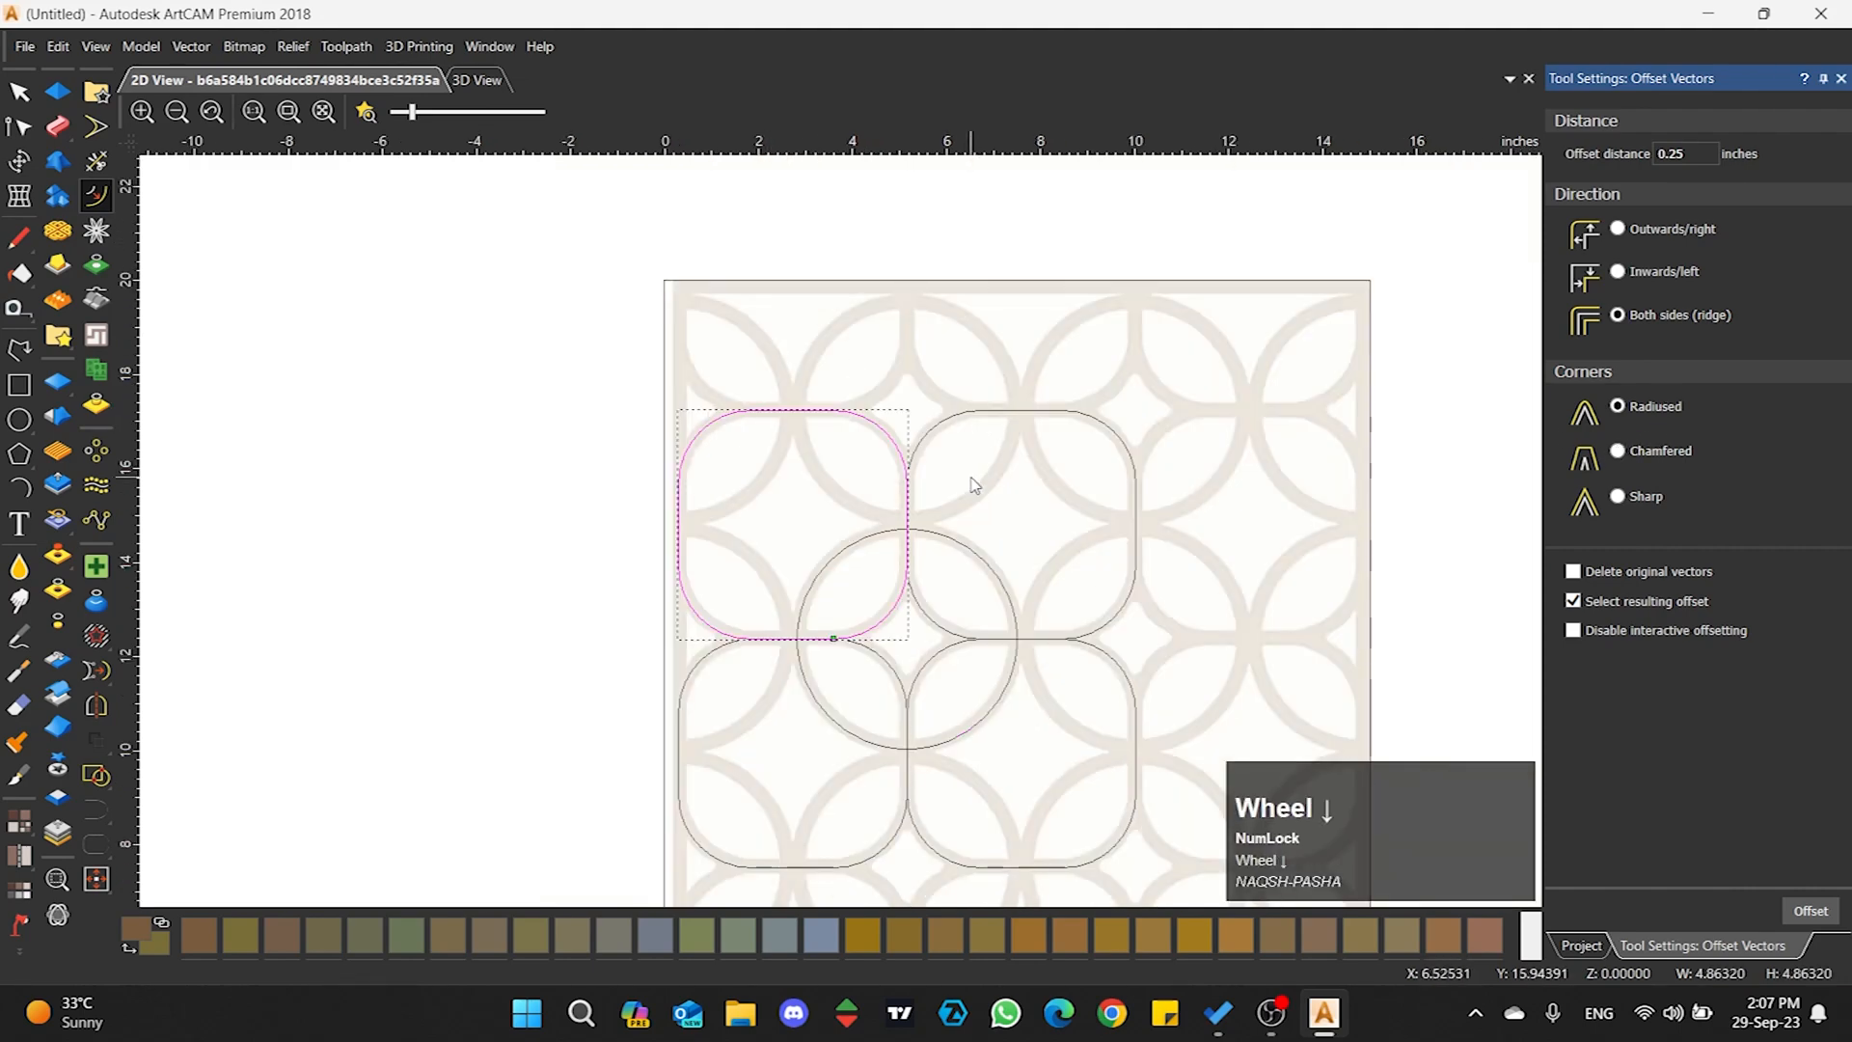
- Draw a rectangle about 2.54 by 3.06 inches over the lattice near the model's upper-right corner
left_click(18, 384)
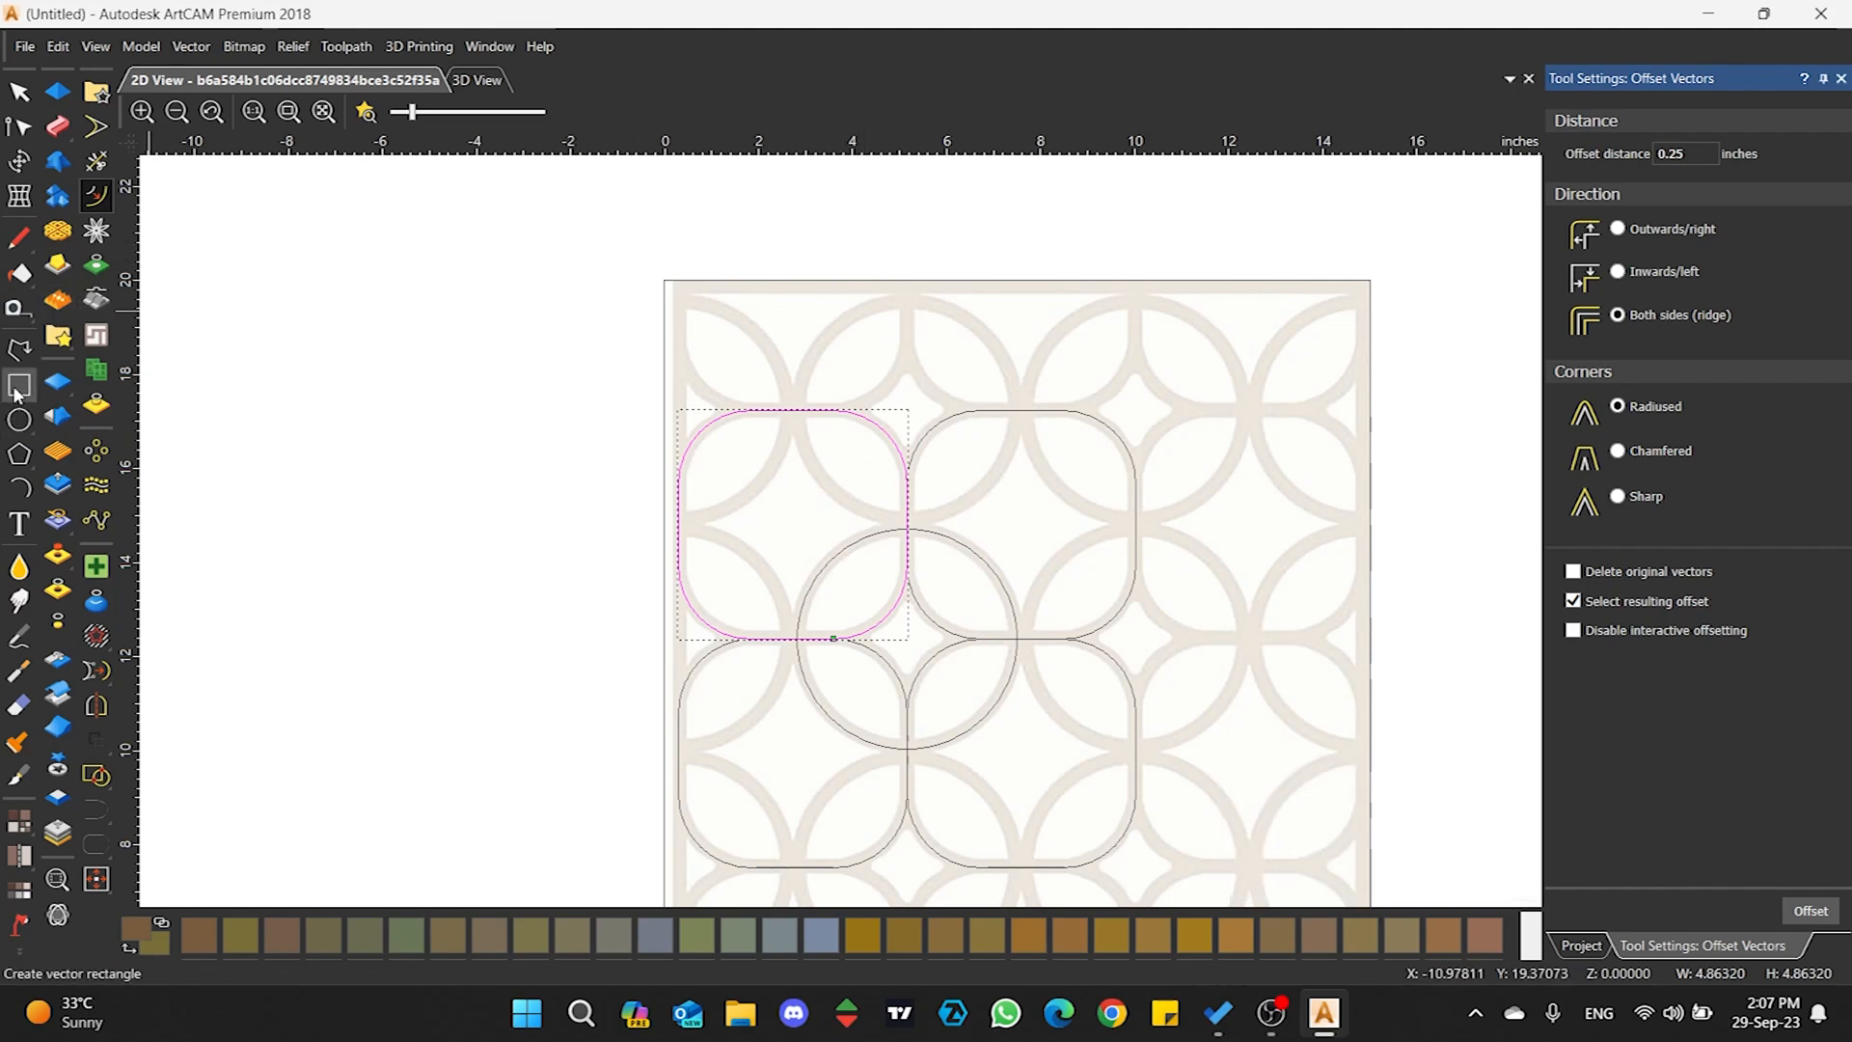
left_click_drag(1203, 361, 1324, 503)
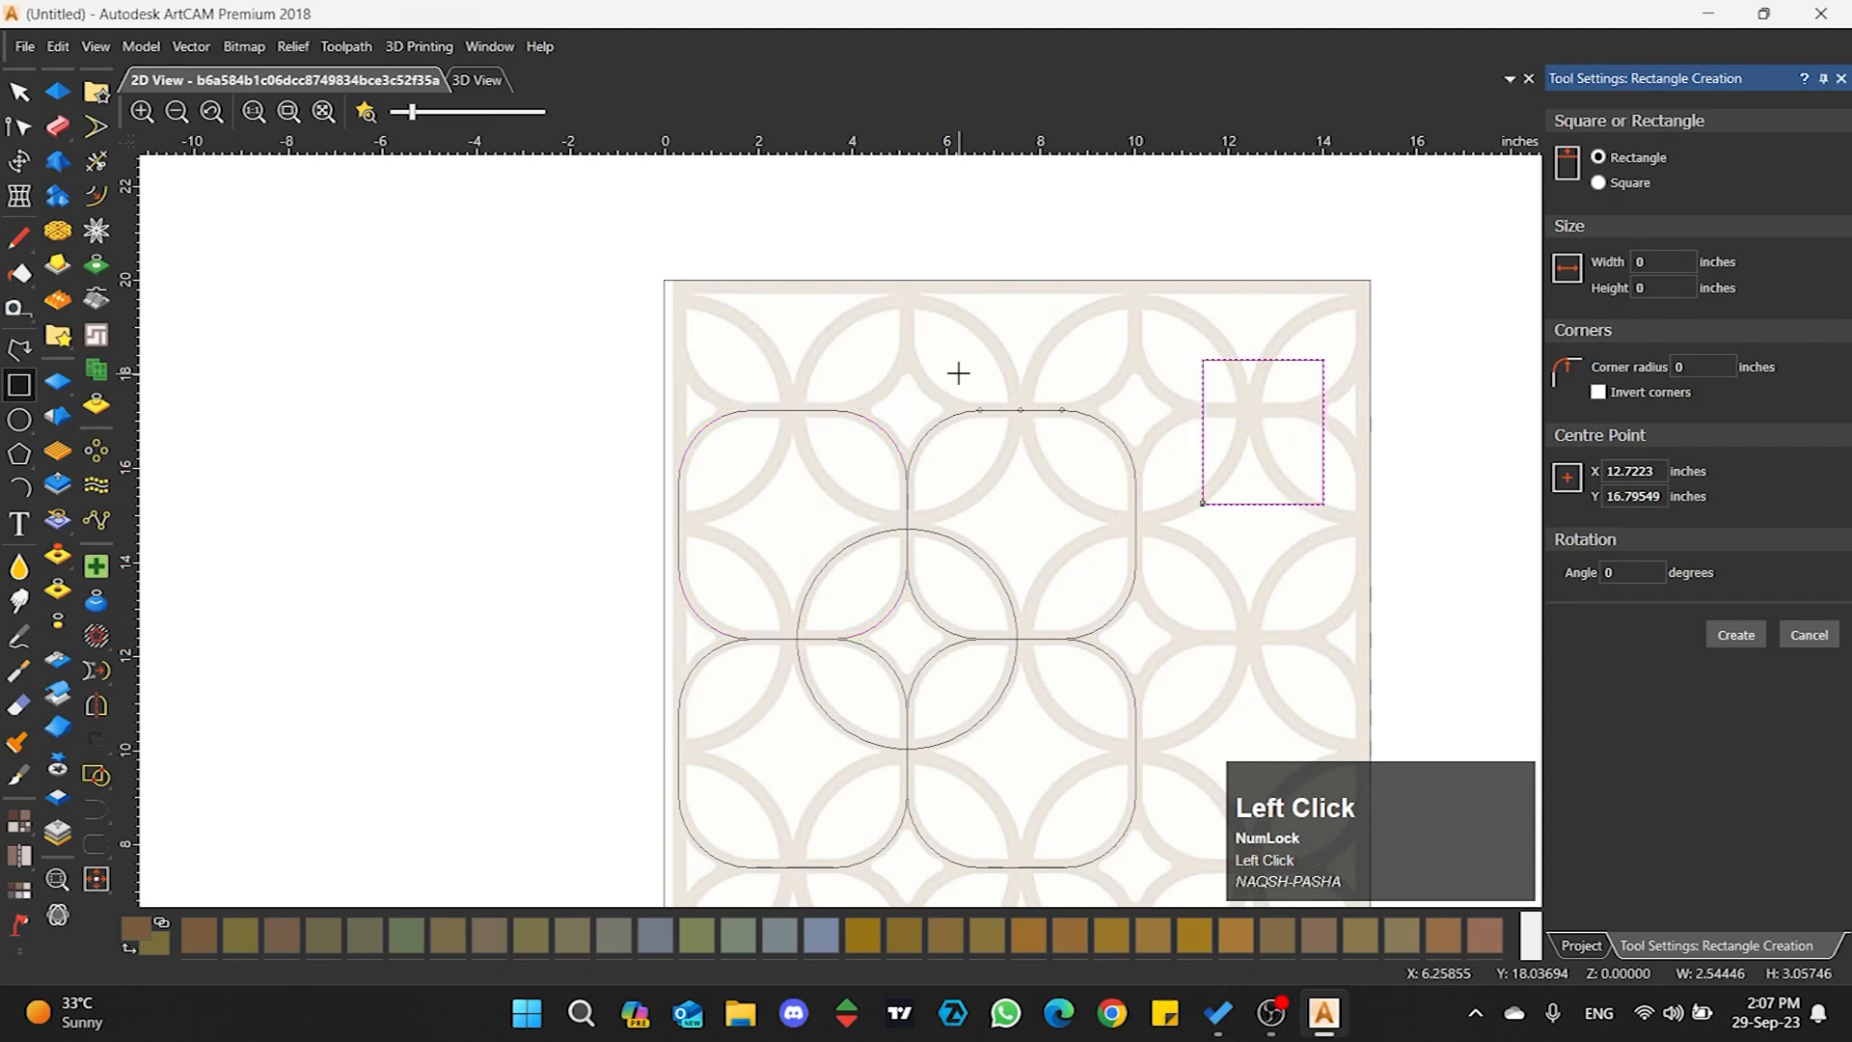
left_click(18, 92)
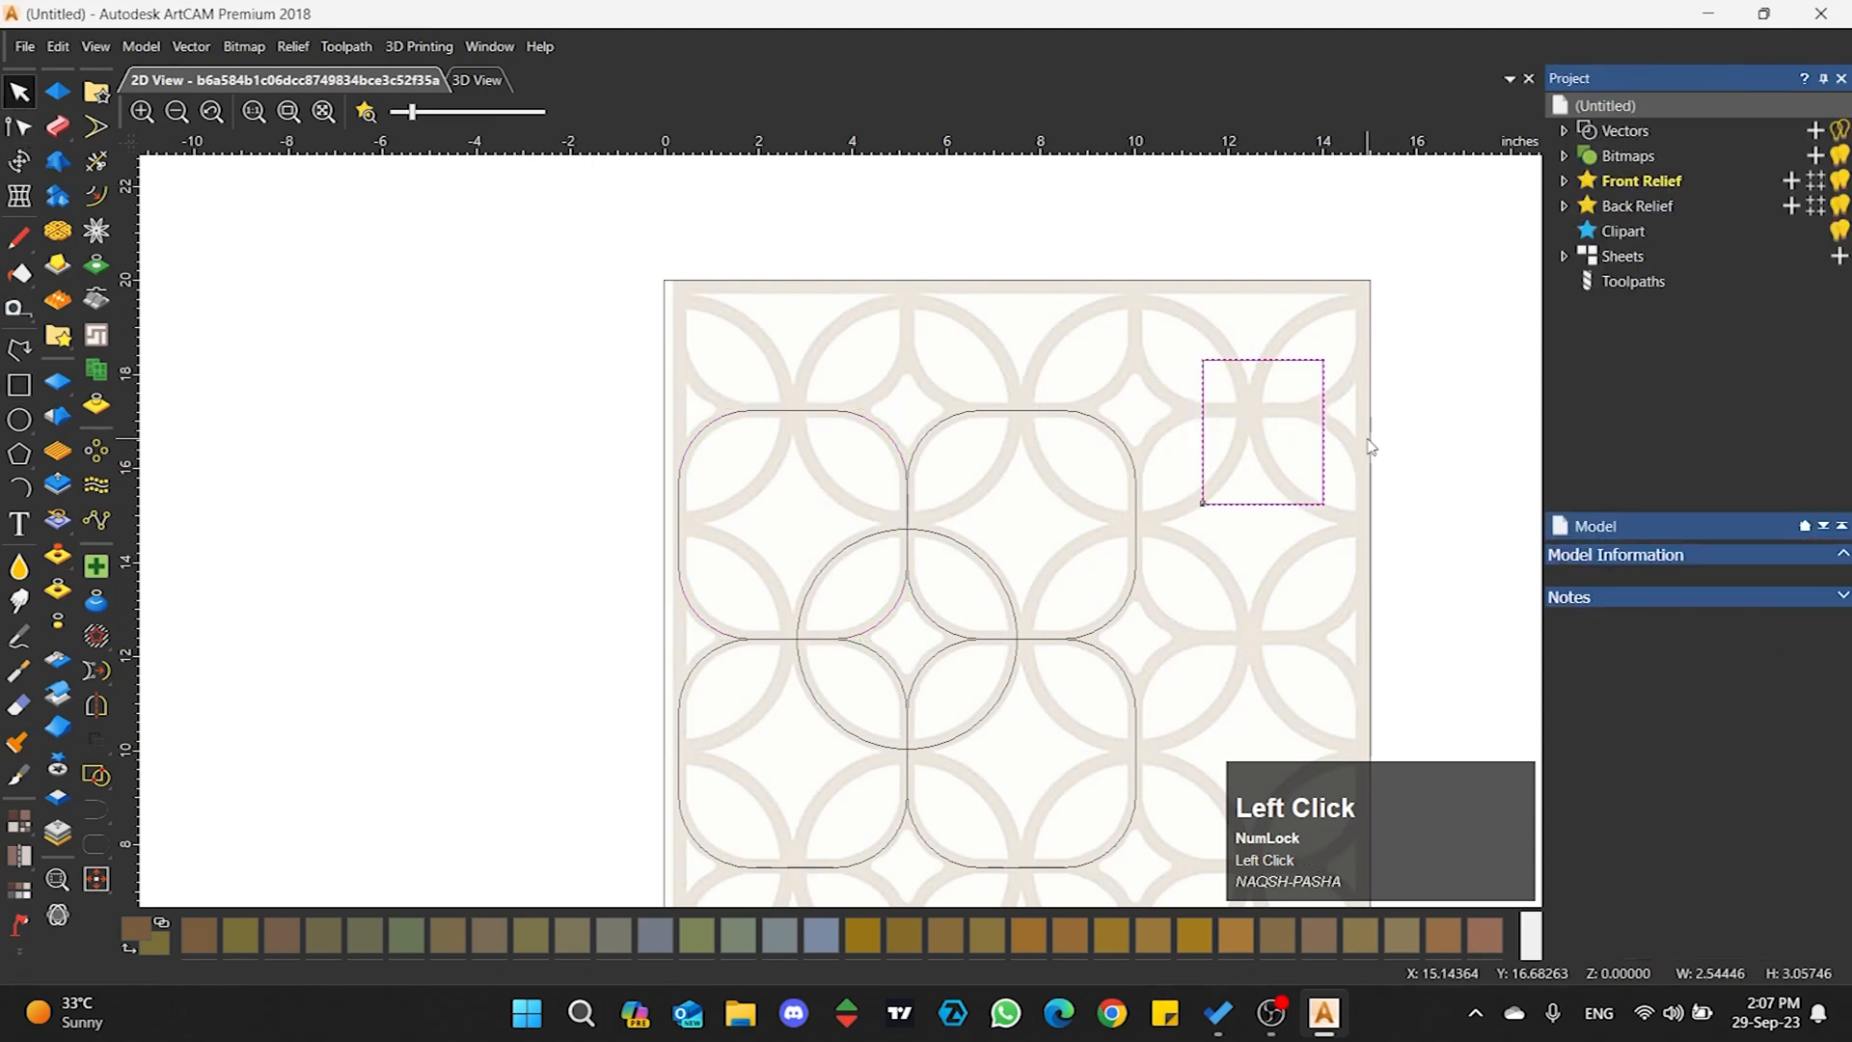
- Offset the rectangle 0.25 inches to both sides with the original vectors deleted, and undo that offset
left_click(95, 194)
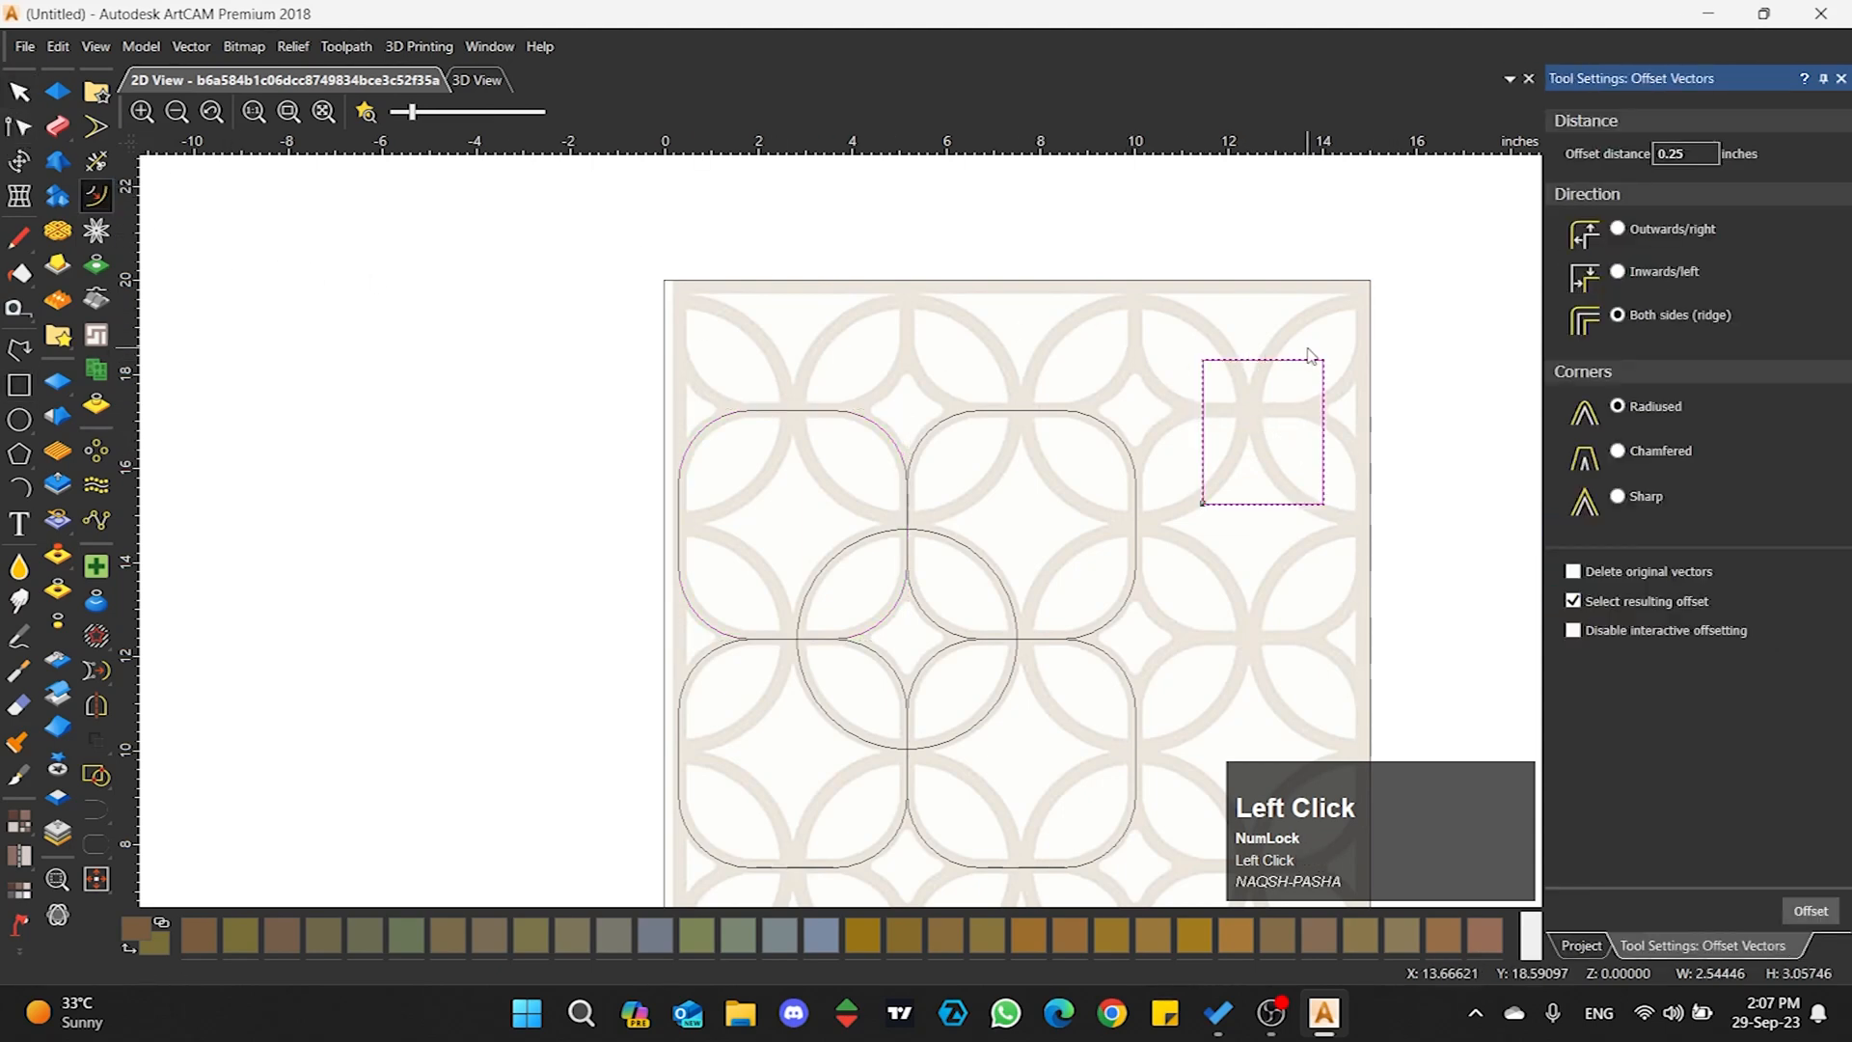
scroll(1409, 438, "up", 1)
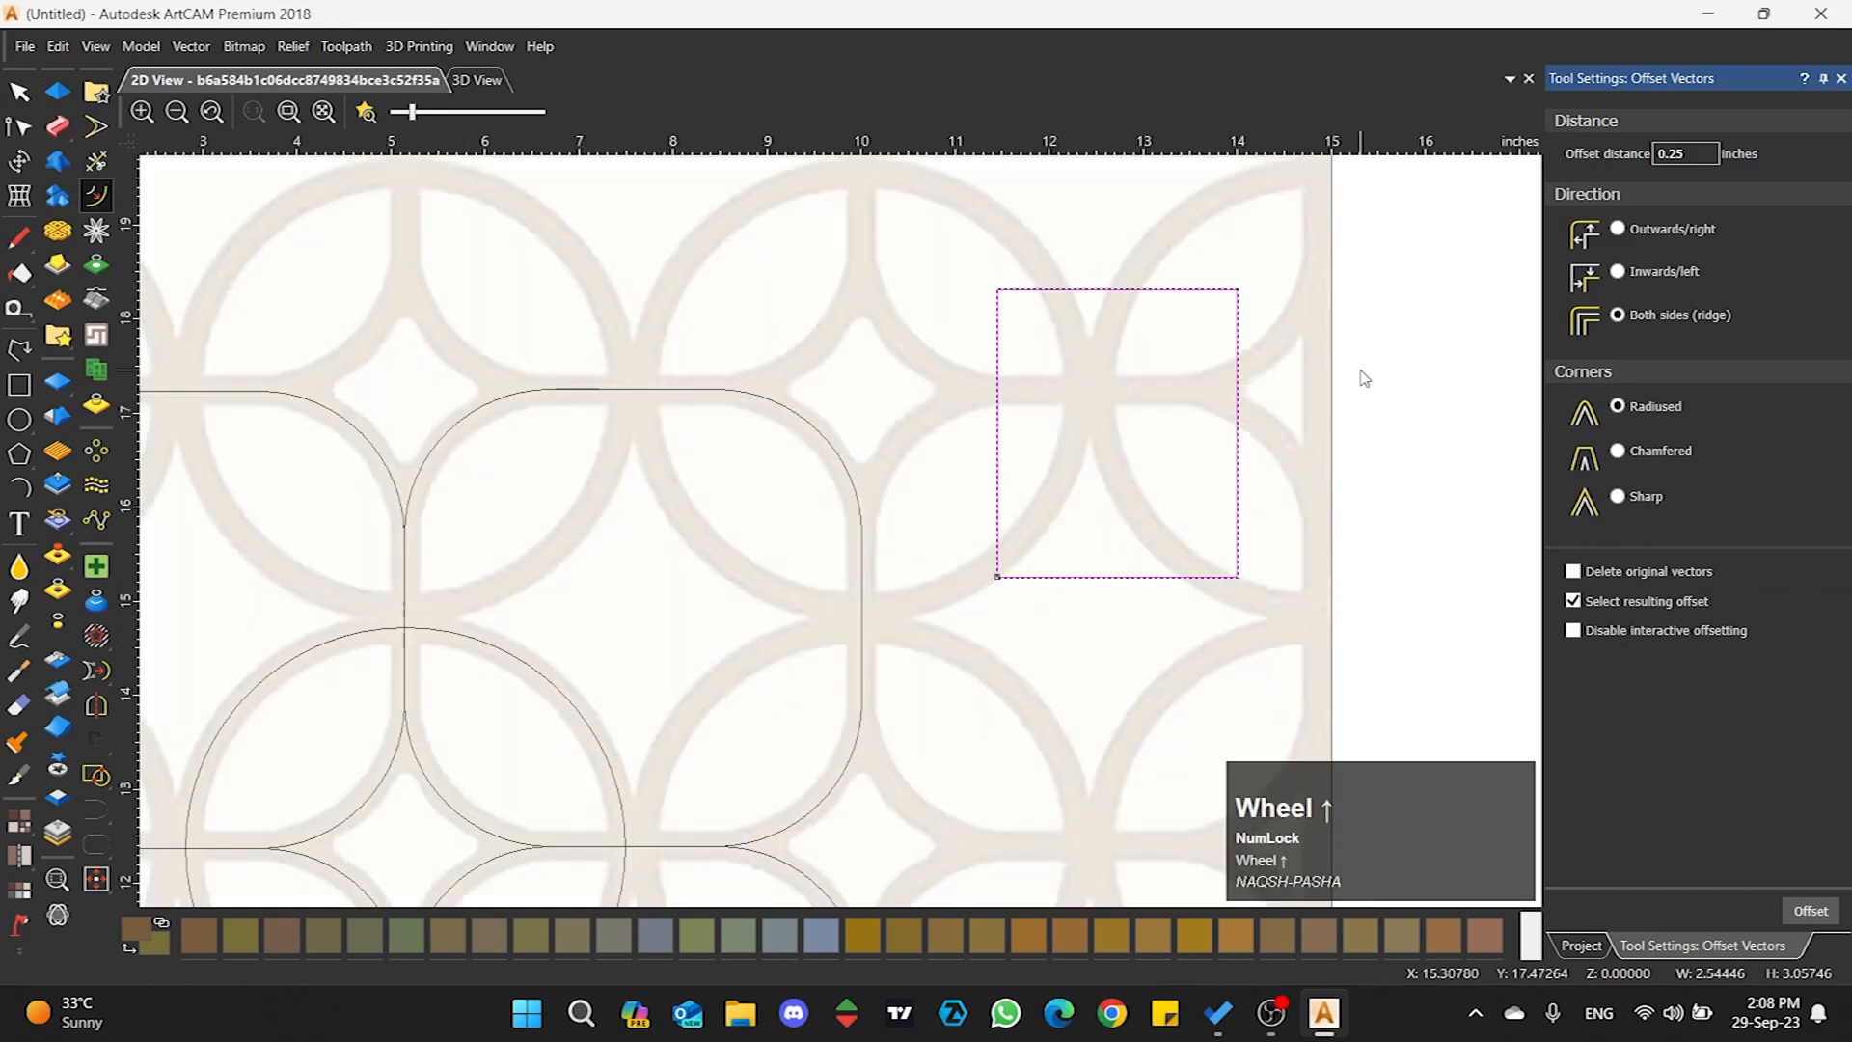
scroll(1364, 378, "up", 1)
scroll(1065, 394, "down", 1)
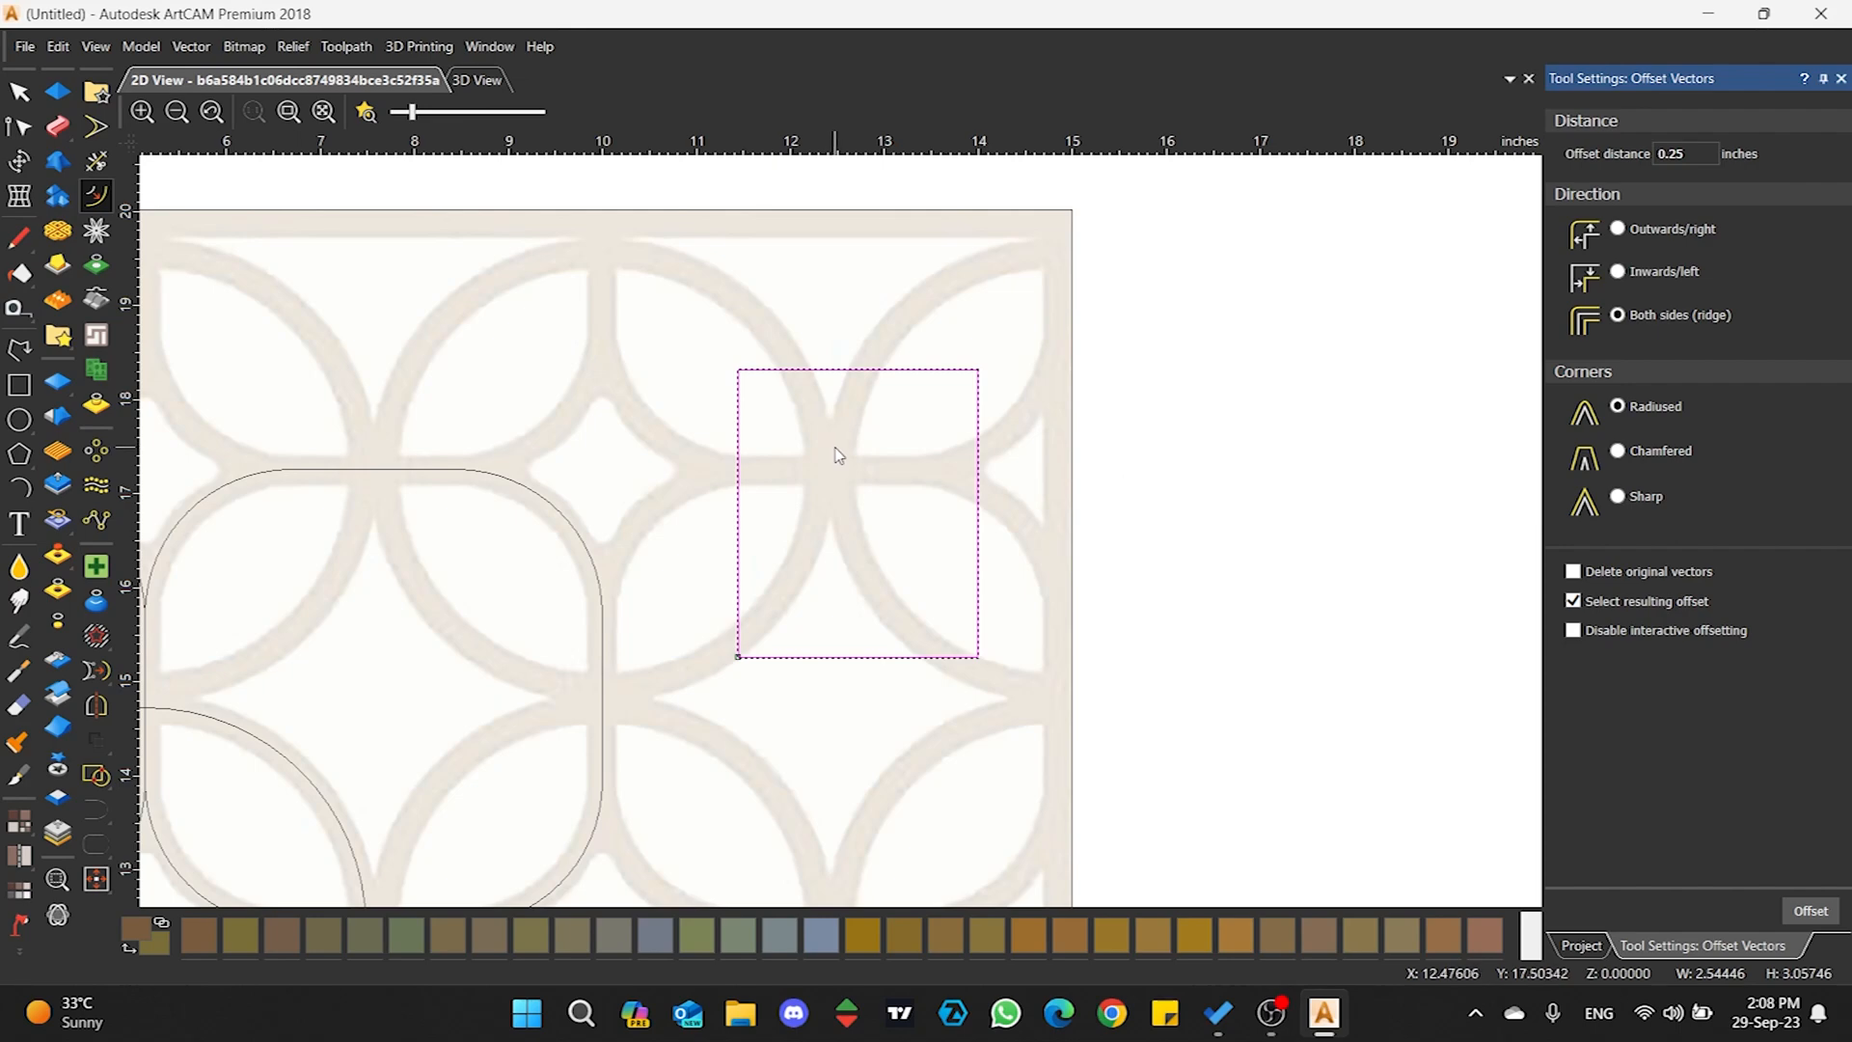
left_click(1572, 572)
left_click(1810, 911)
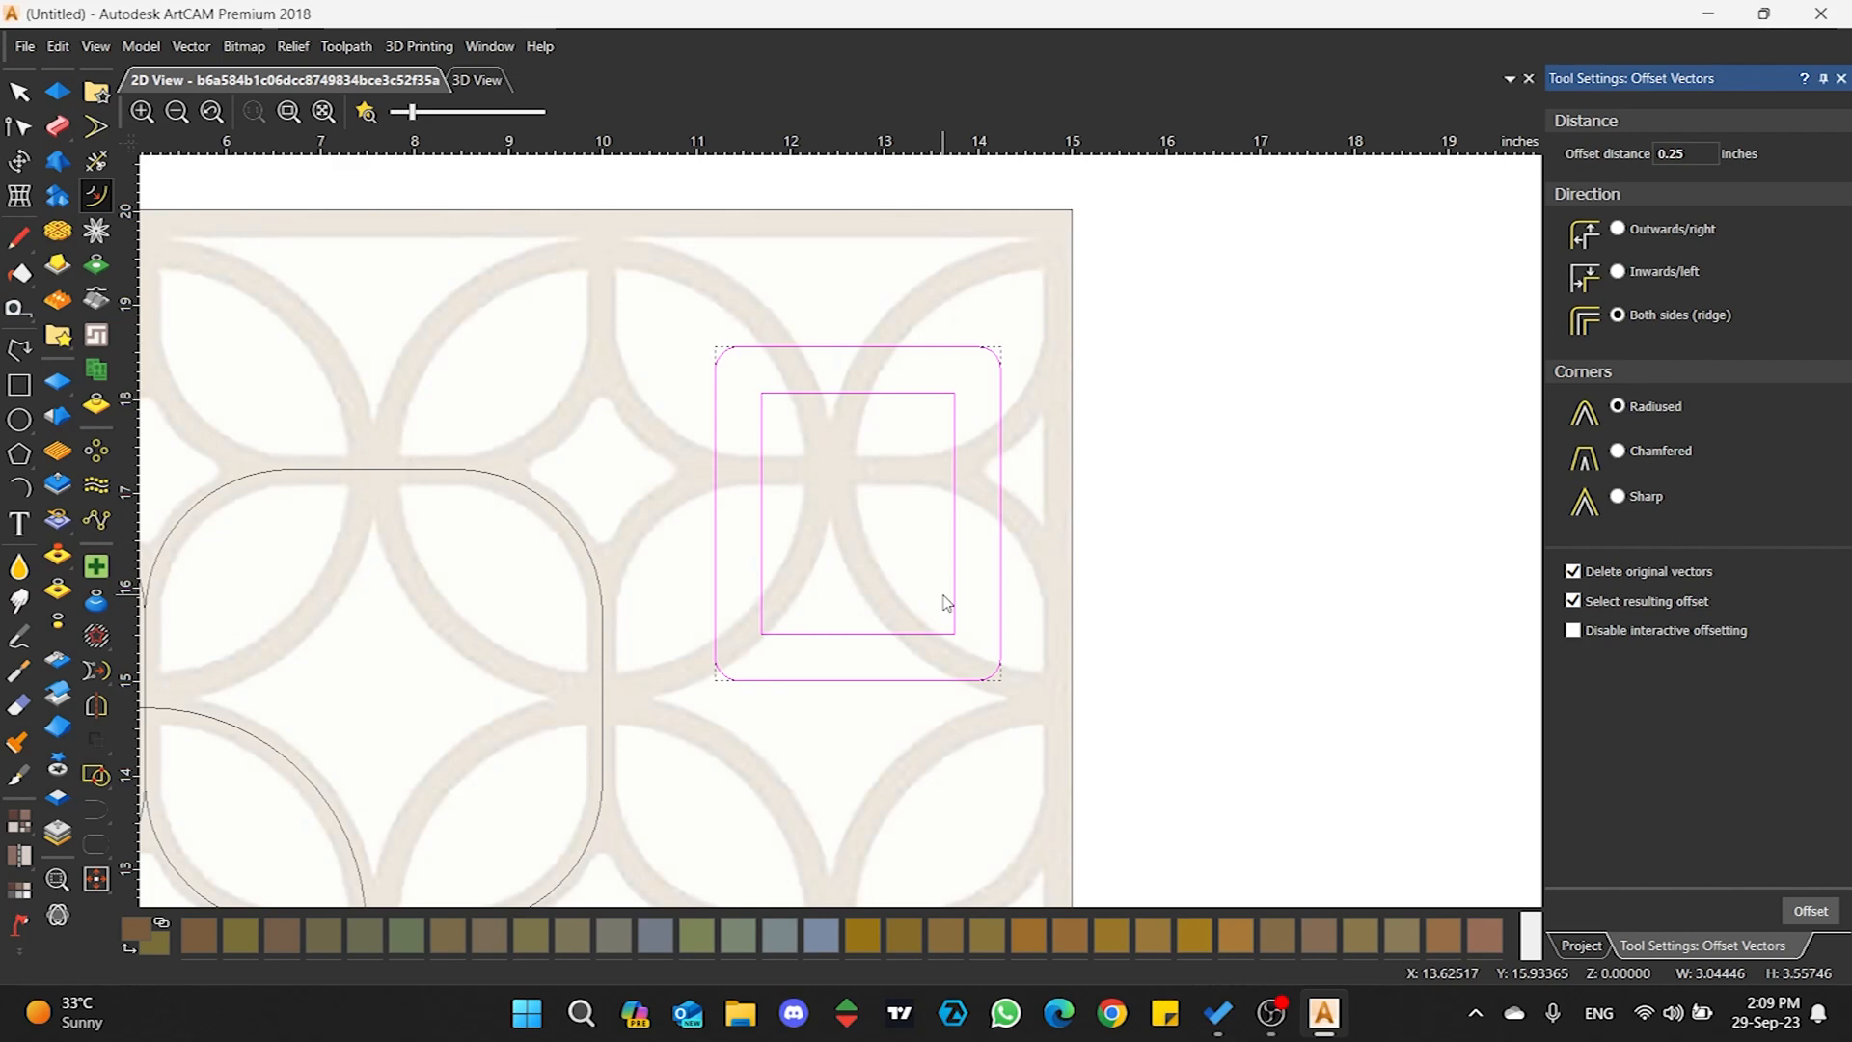
key("ctrl+z")
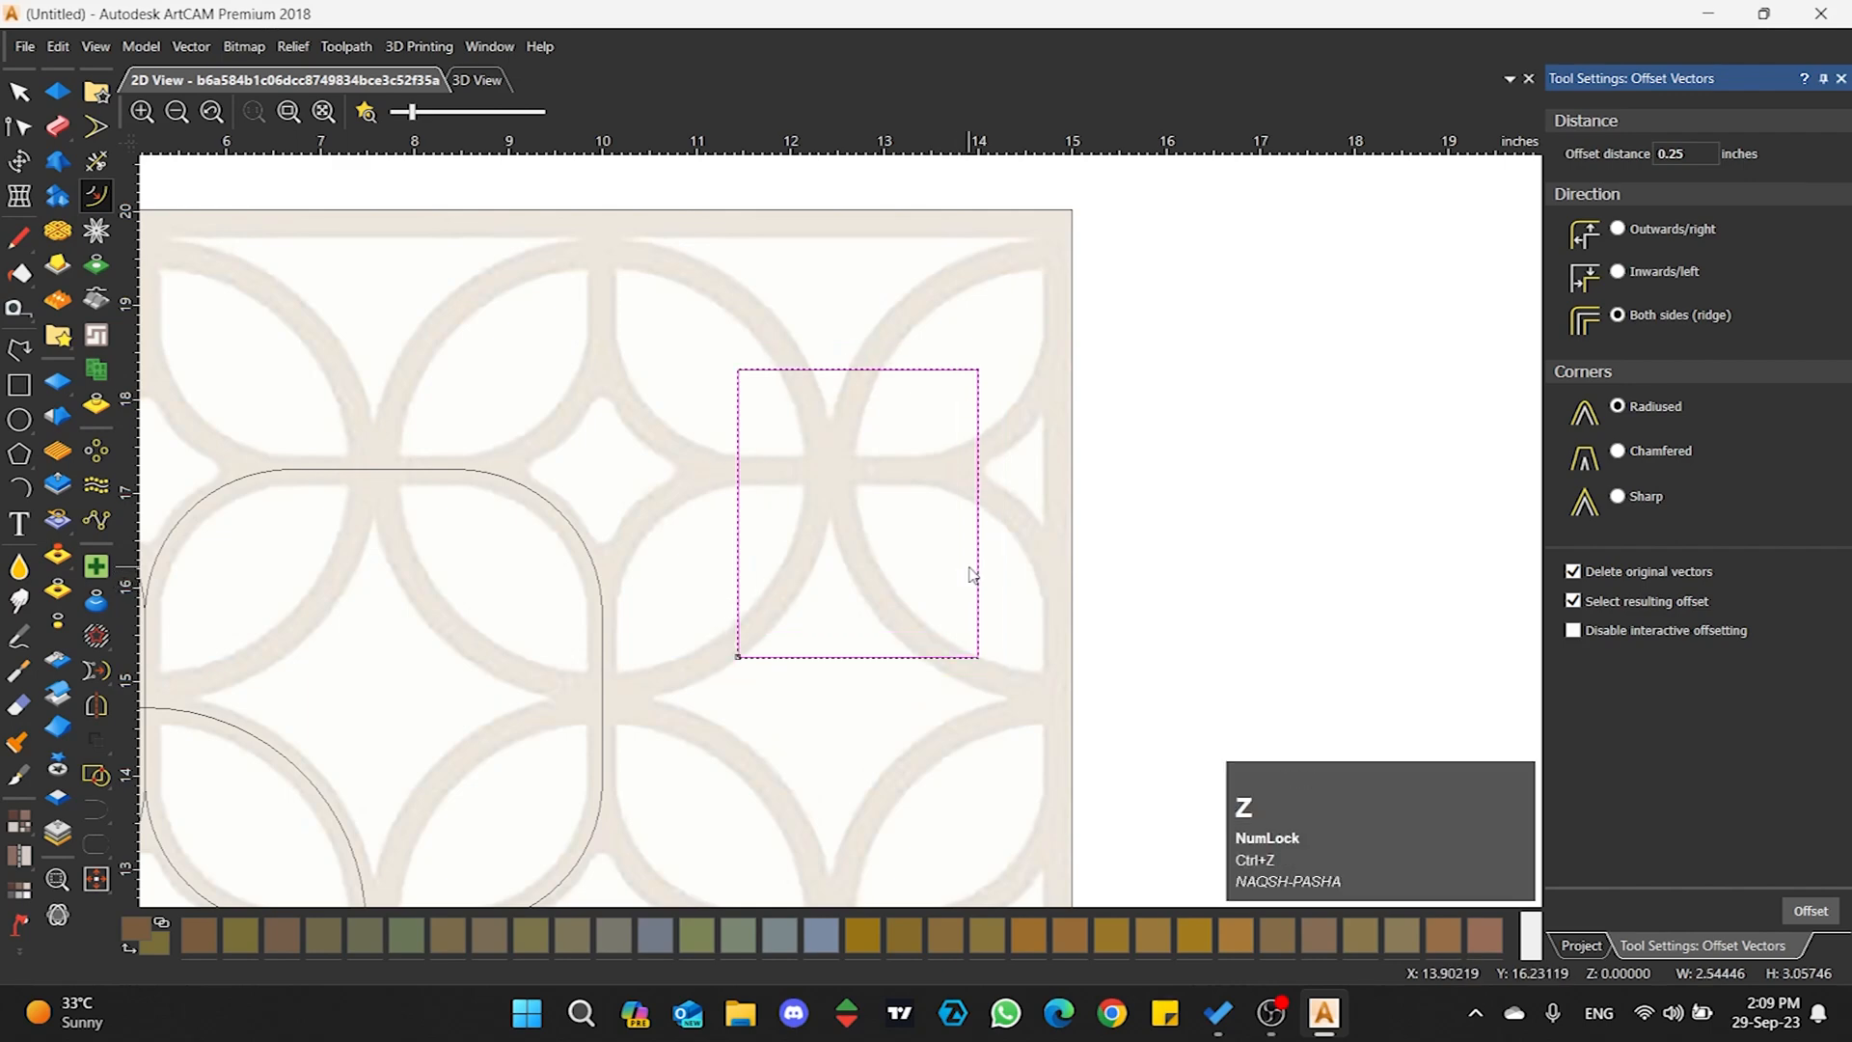
- Try the rectangle's 0.25-inch ridge offset with the original vectors kept, and undo it
left_click(1574, 573)
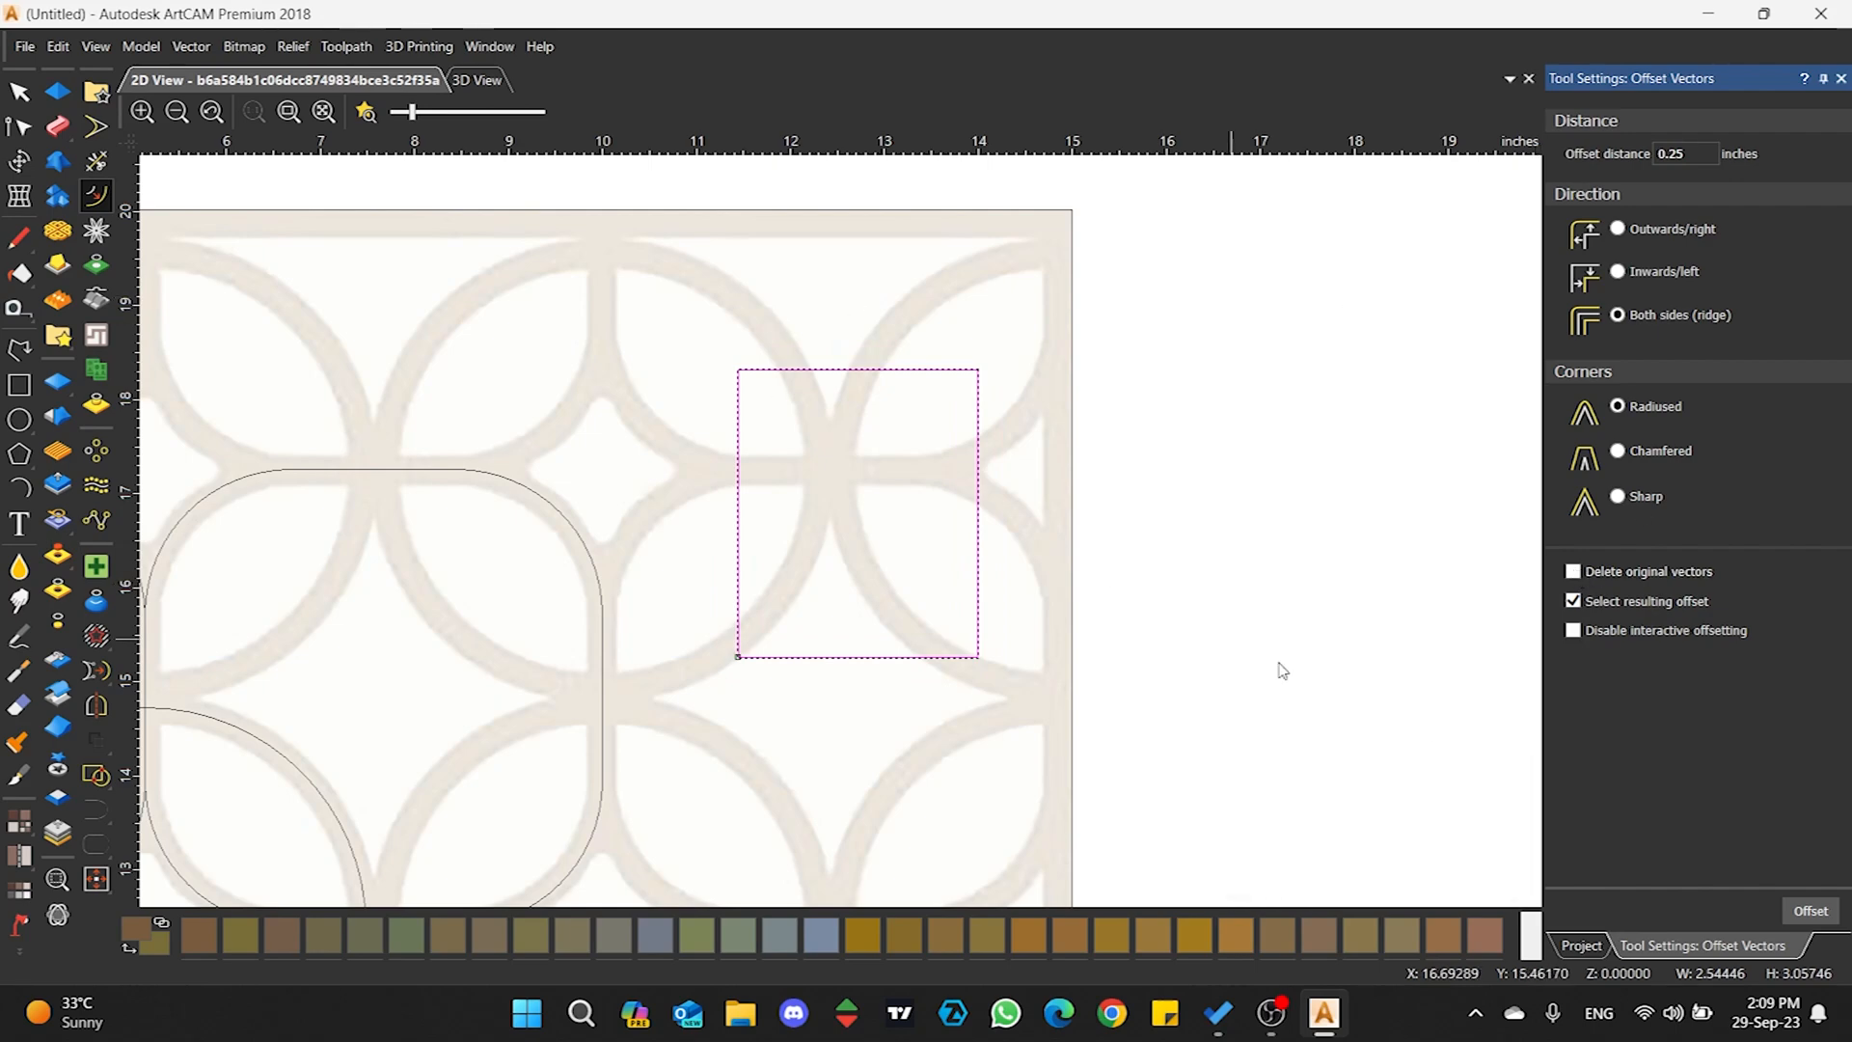
left_click(1829, 914)
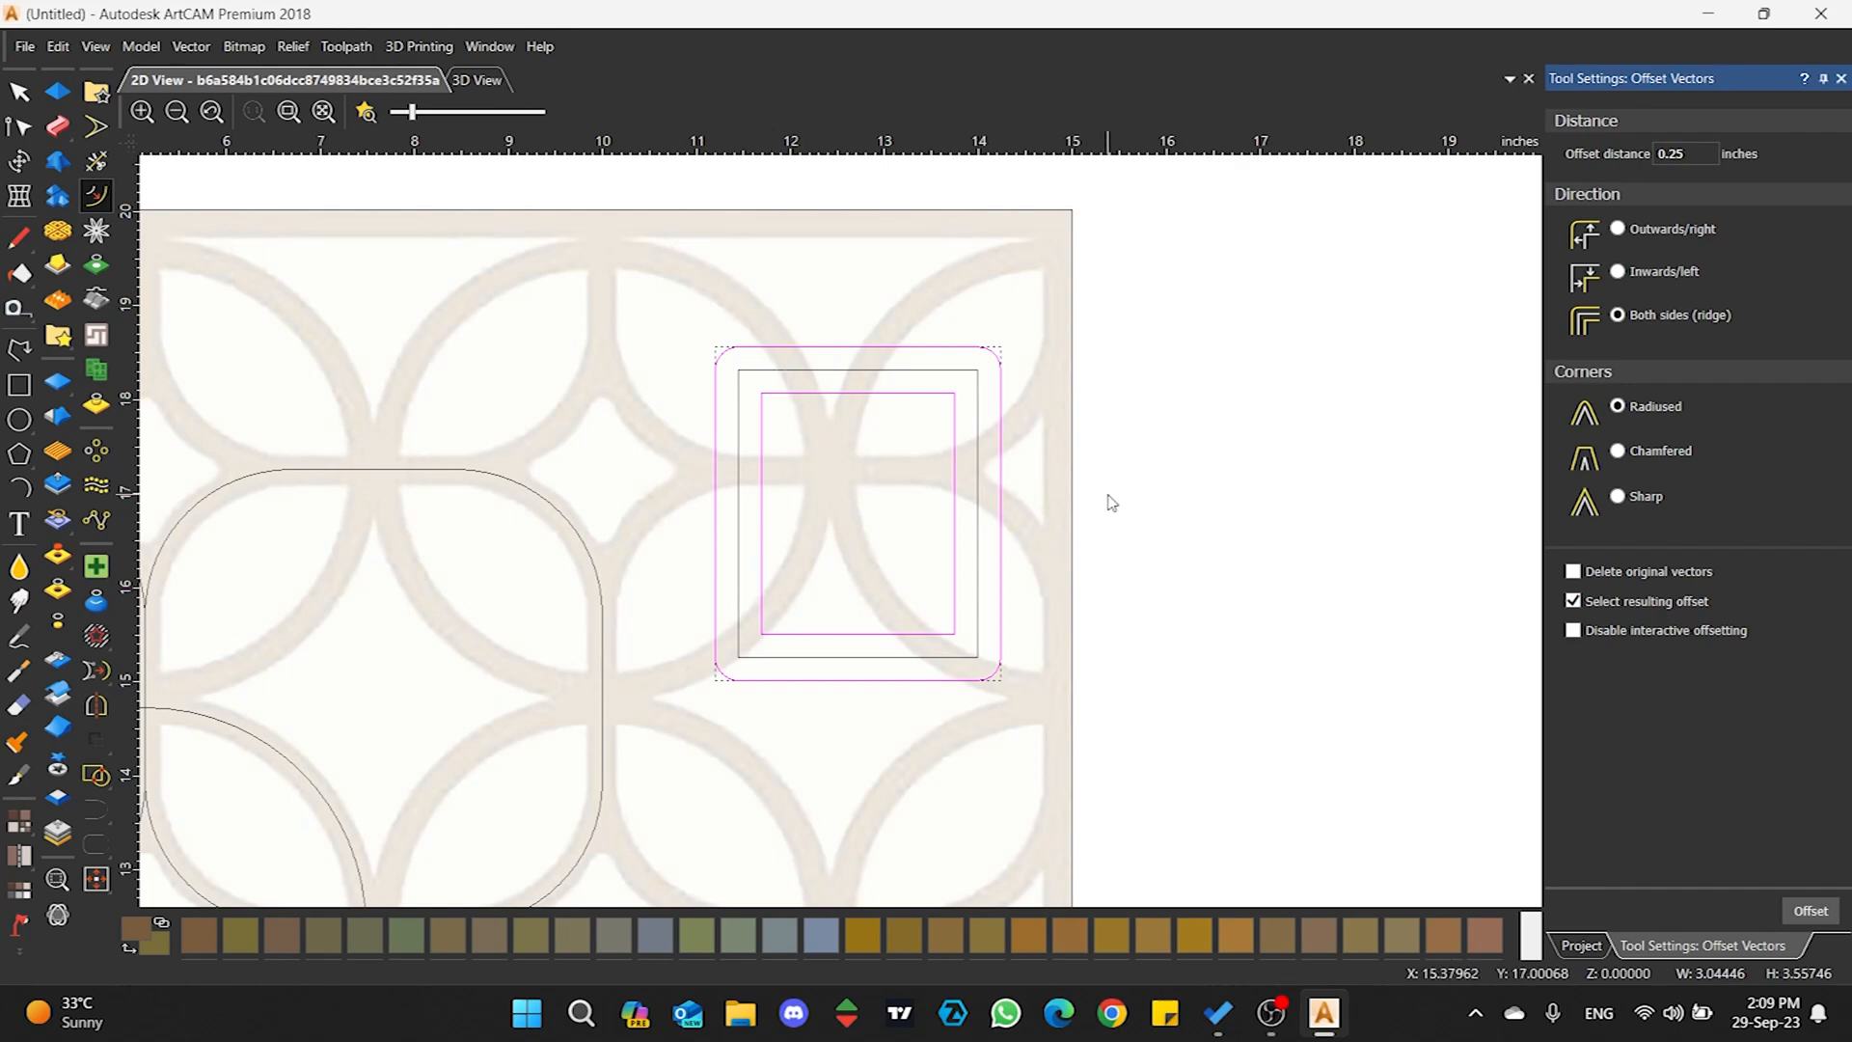
key("ctrl+z")
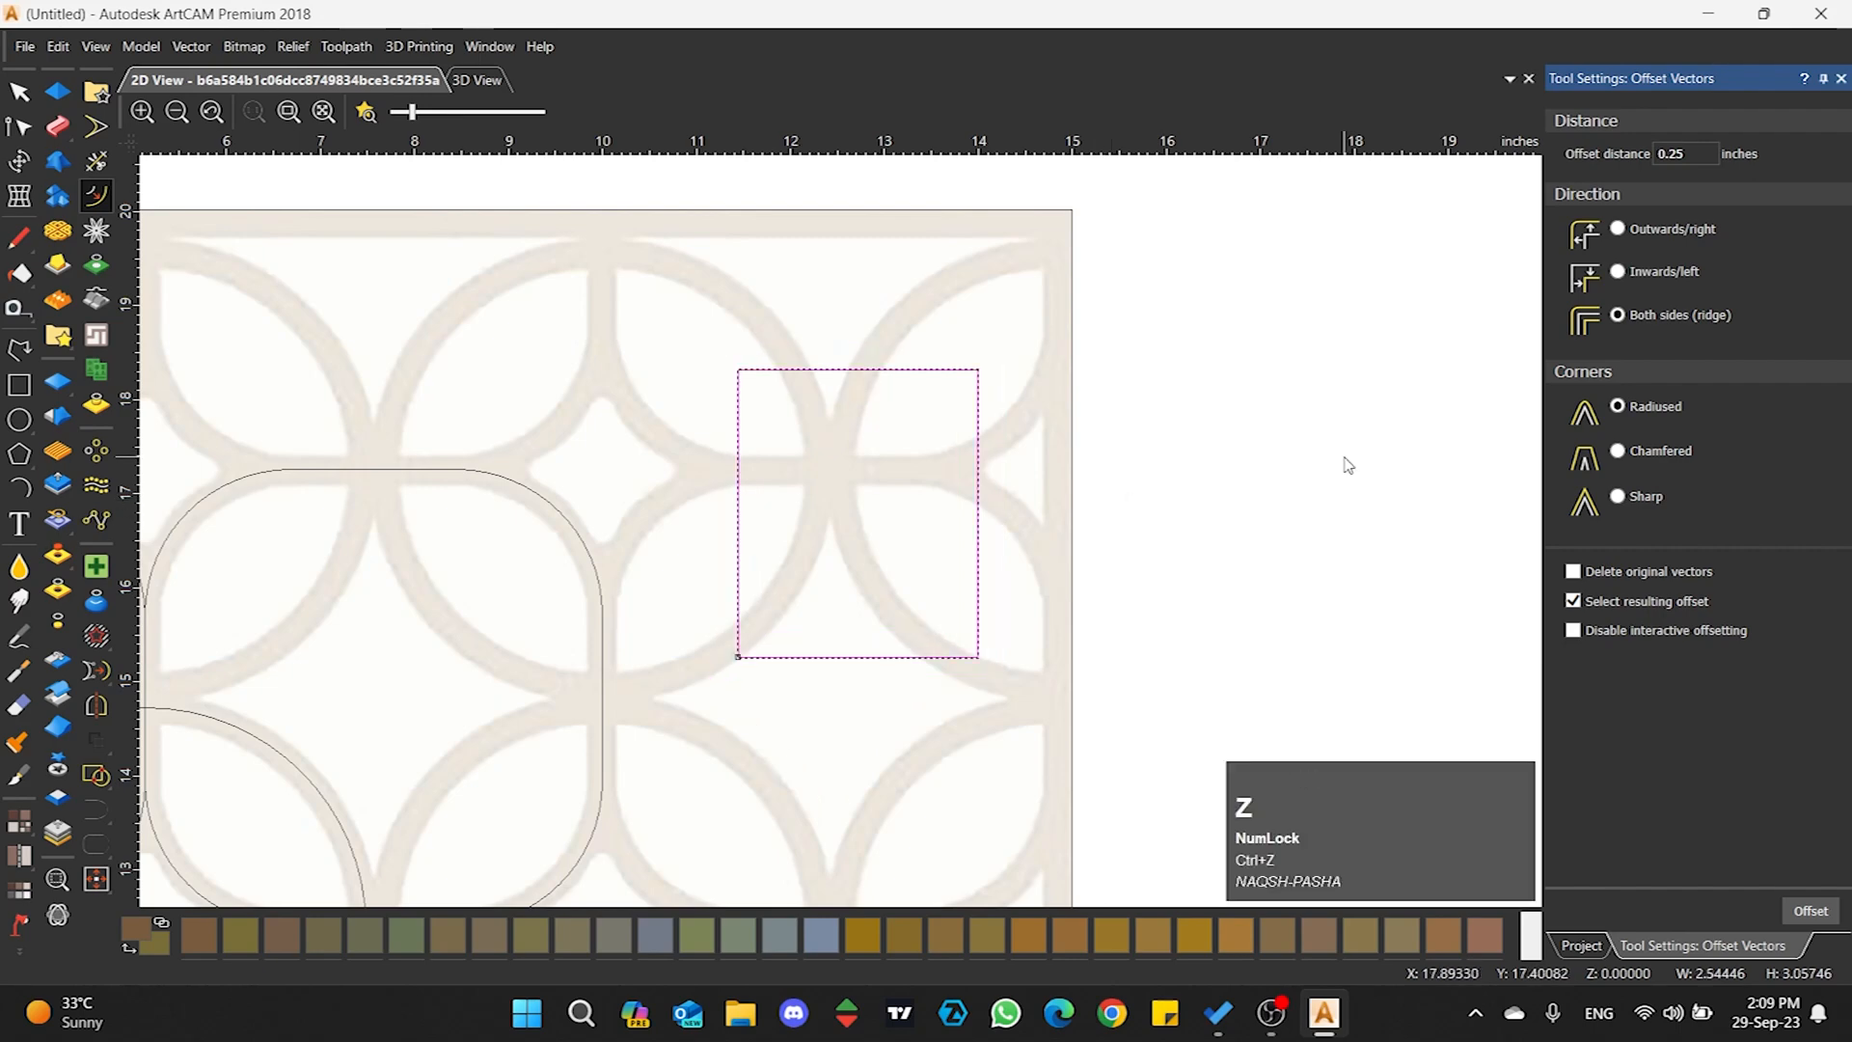
- Try the rectangle's ridge offset without selecting the resulting offset, restore that selection option and undo the offset
left_click(1575, 602)
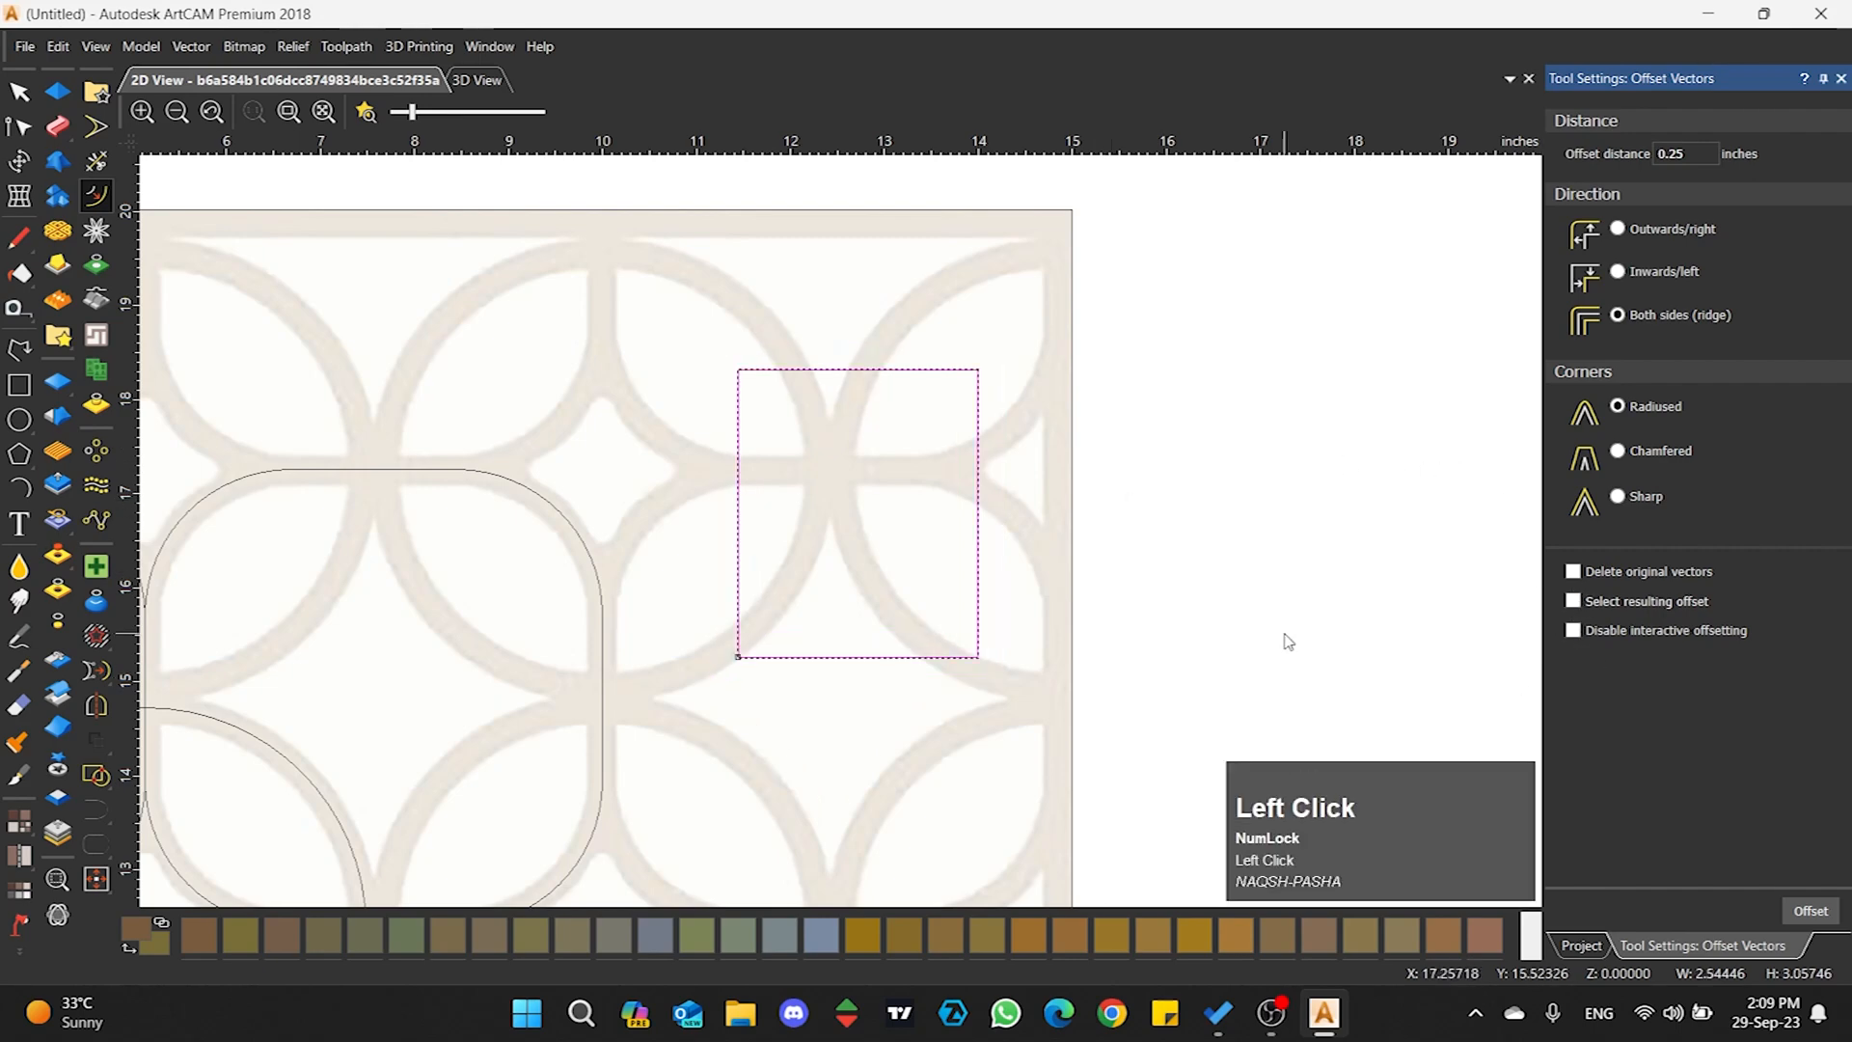
left_click(1806, 912)
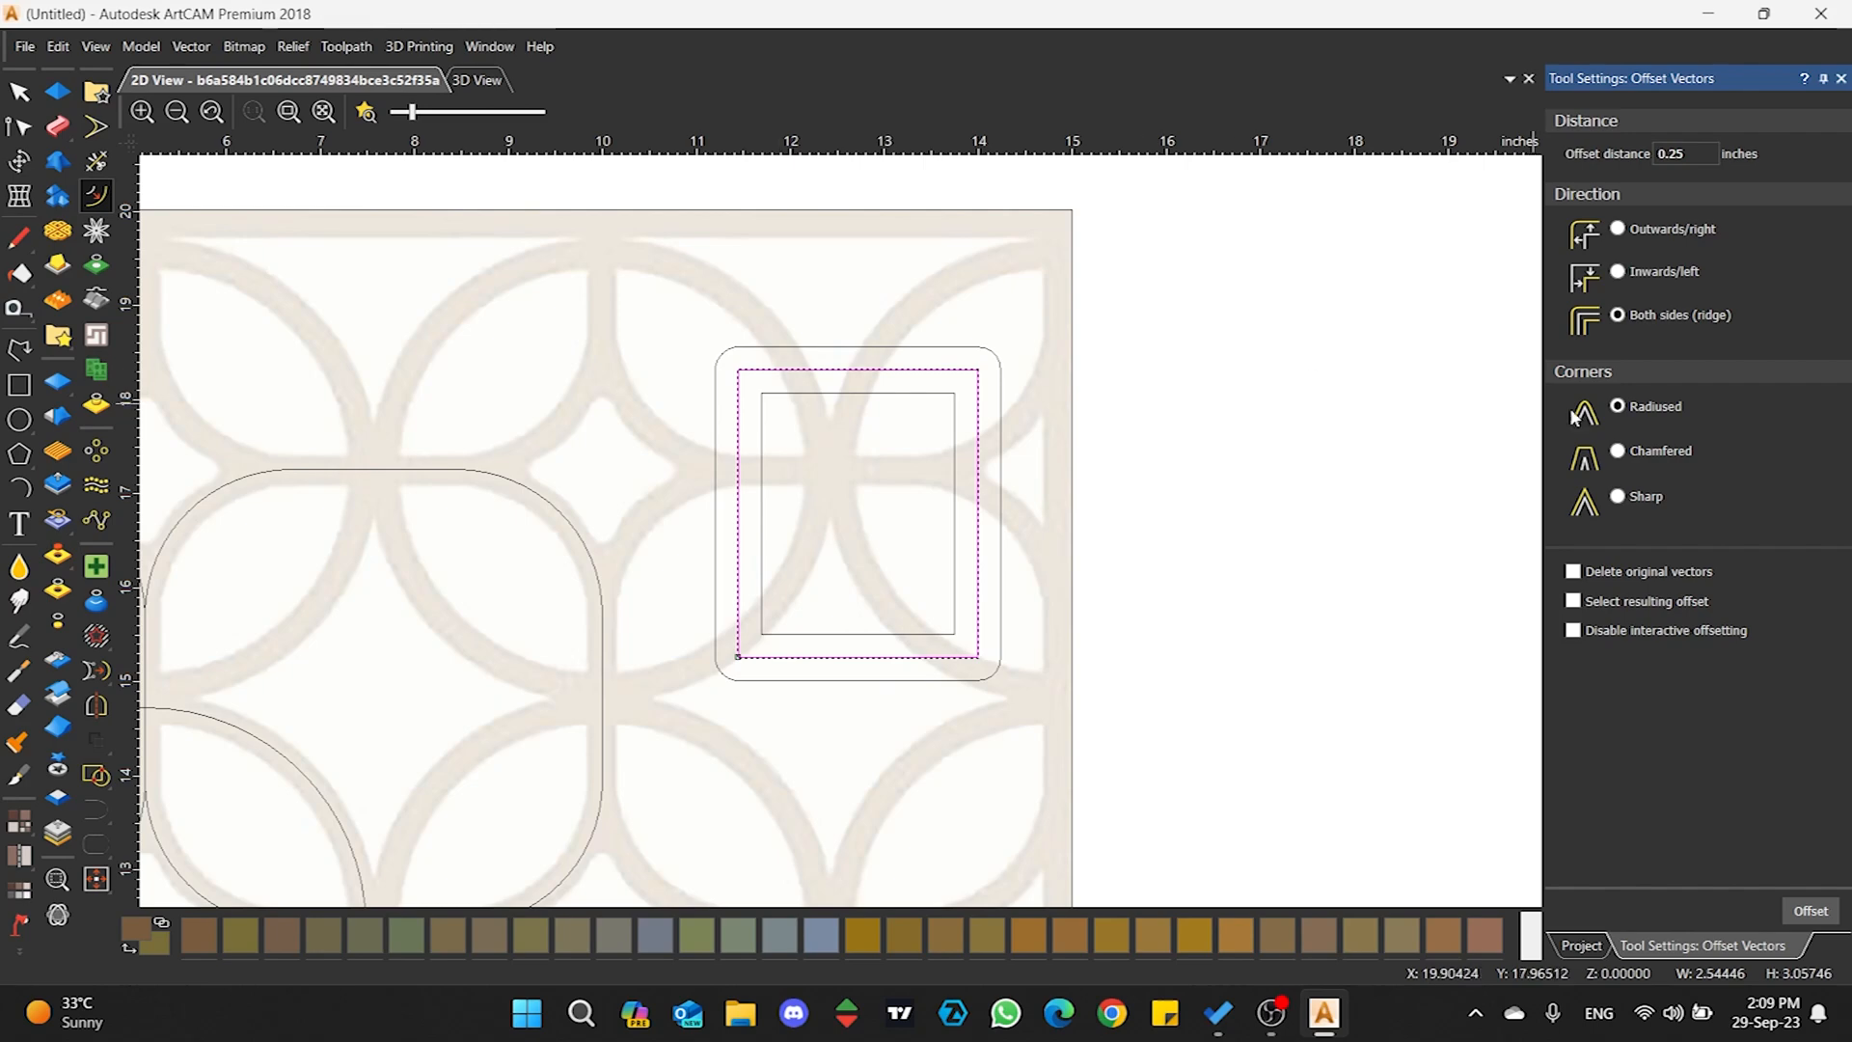
left_click(1641, 600)
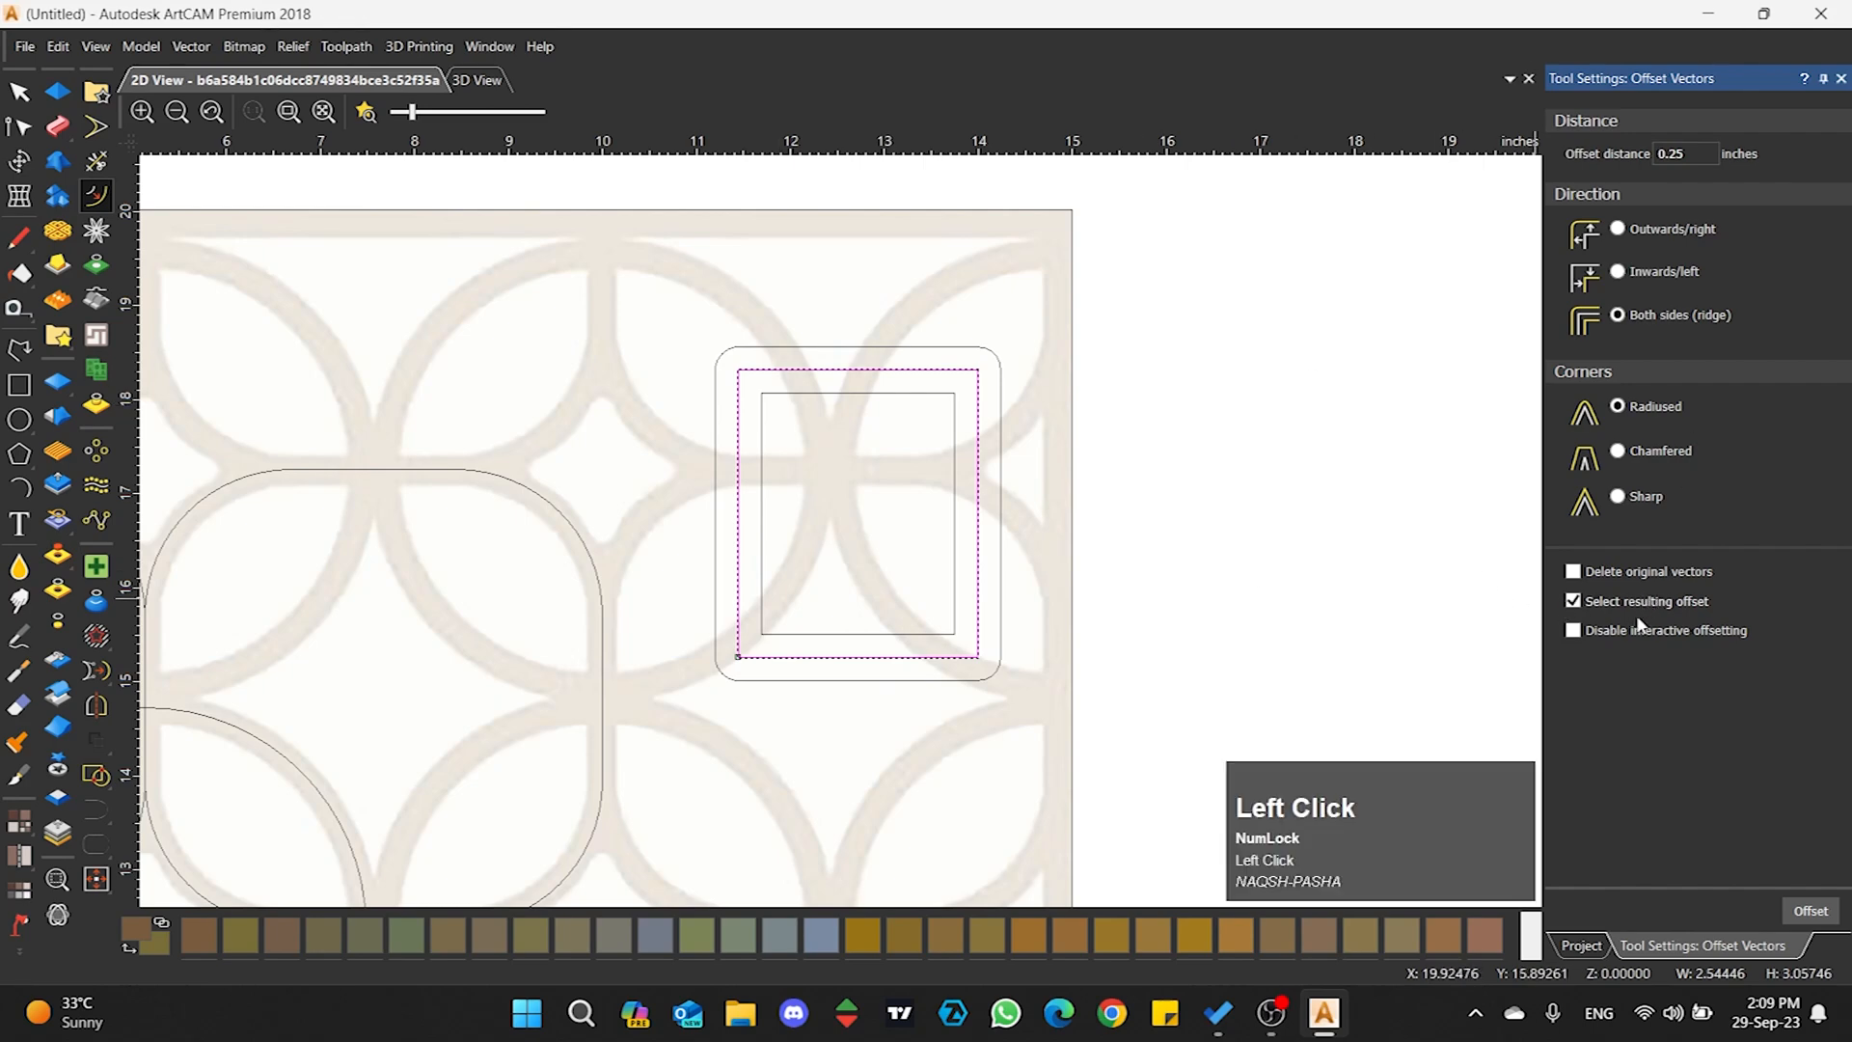
key("ctrl+z")
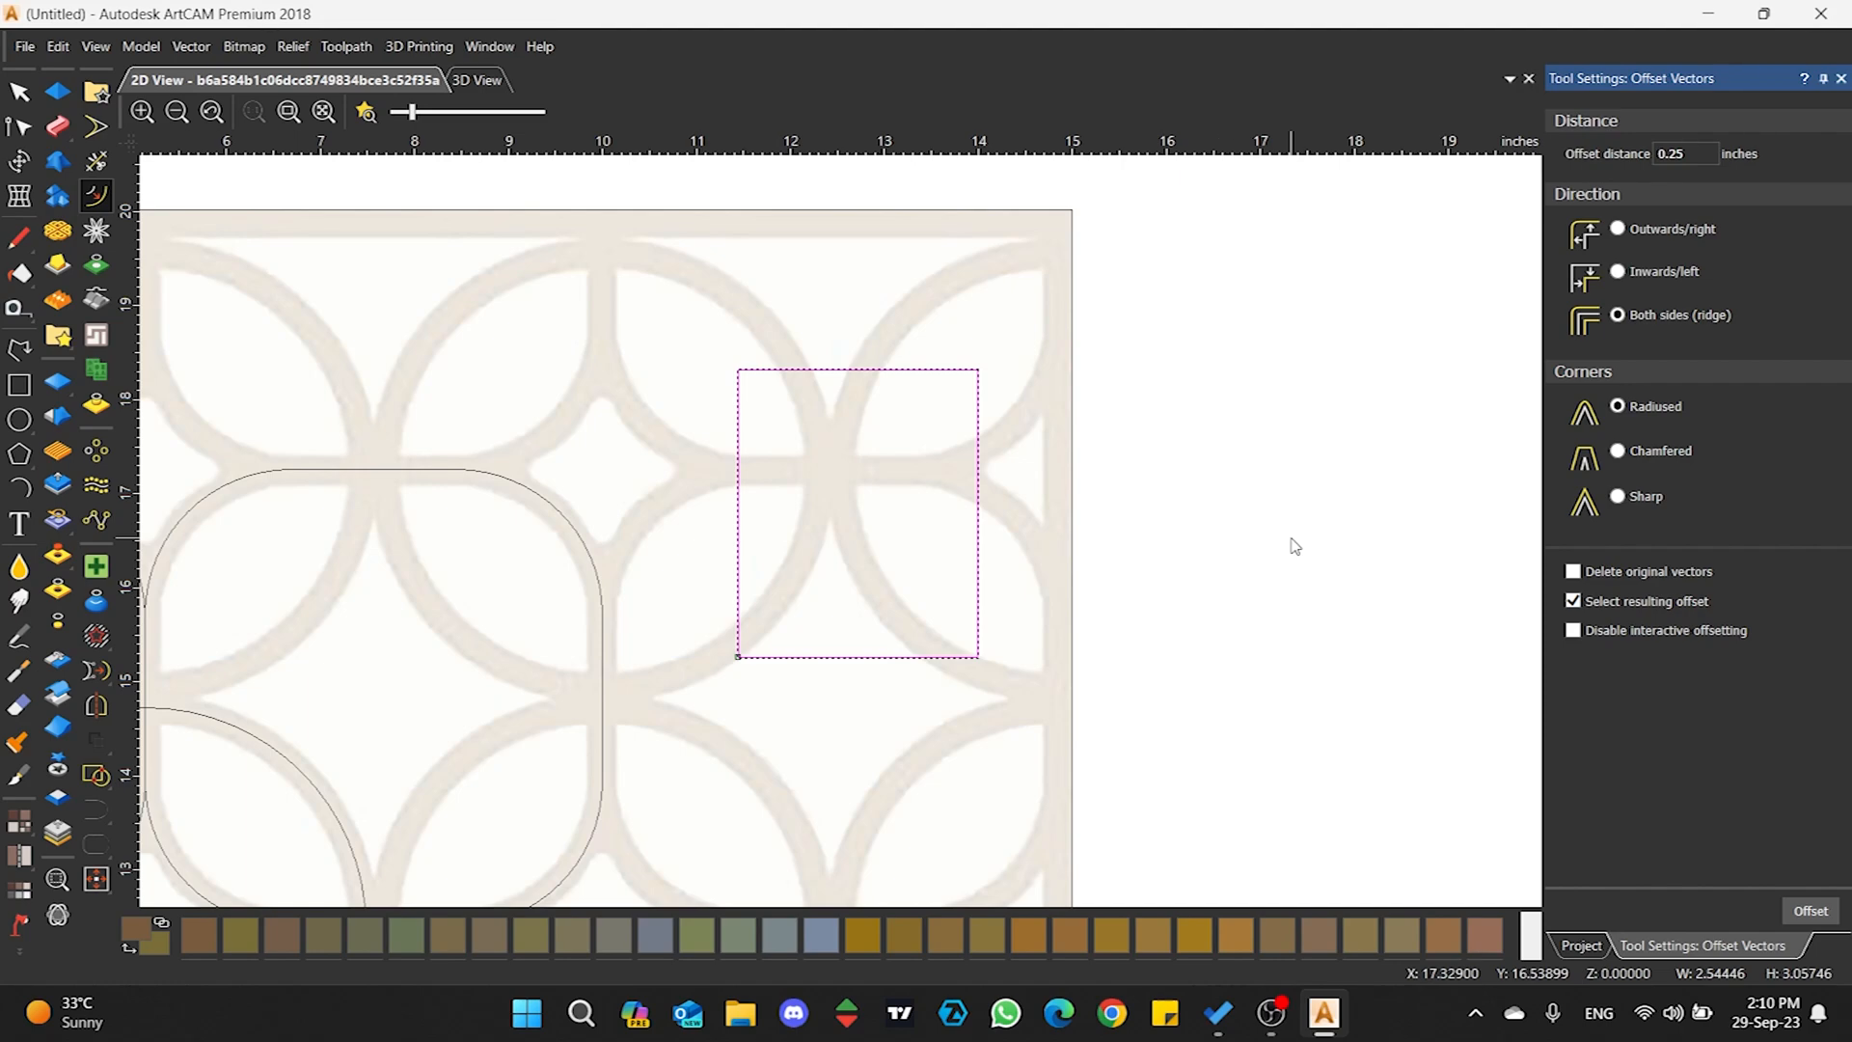
- Select the four rounded squares and the circle and offset them interactively to both sides by about 0.16 inches, matching the lattice strips
scroll(996, 537, "down", 5)
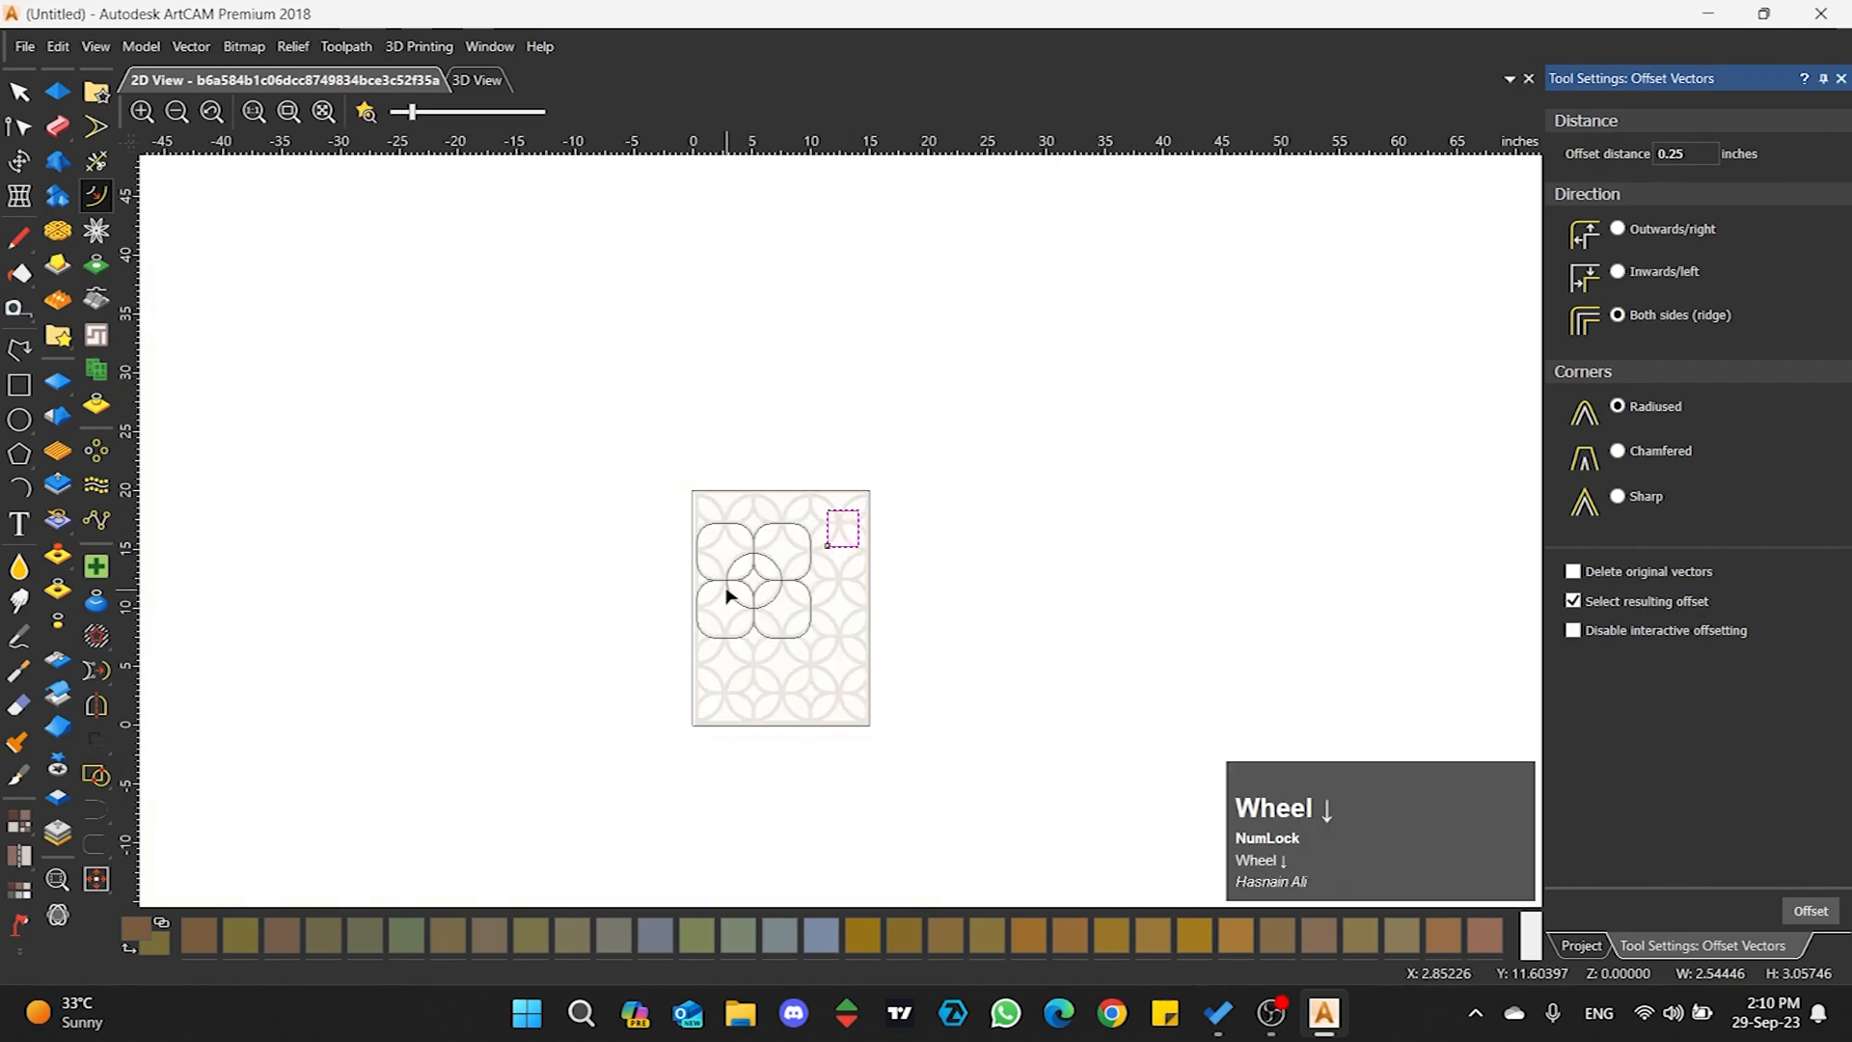
scroll(728, 595, "up", 5)
mouse_move(925, 365)
left_mouse_down()
mouse_move(789, 566)
mouse_move(682, 622)
left_mouse_up()
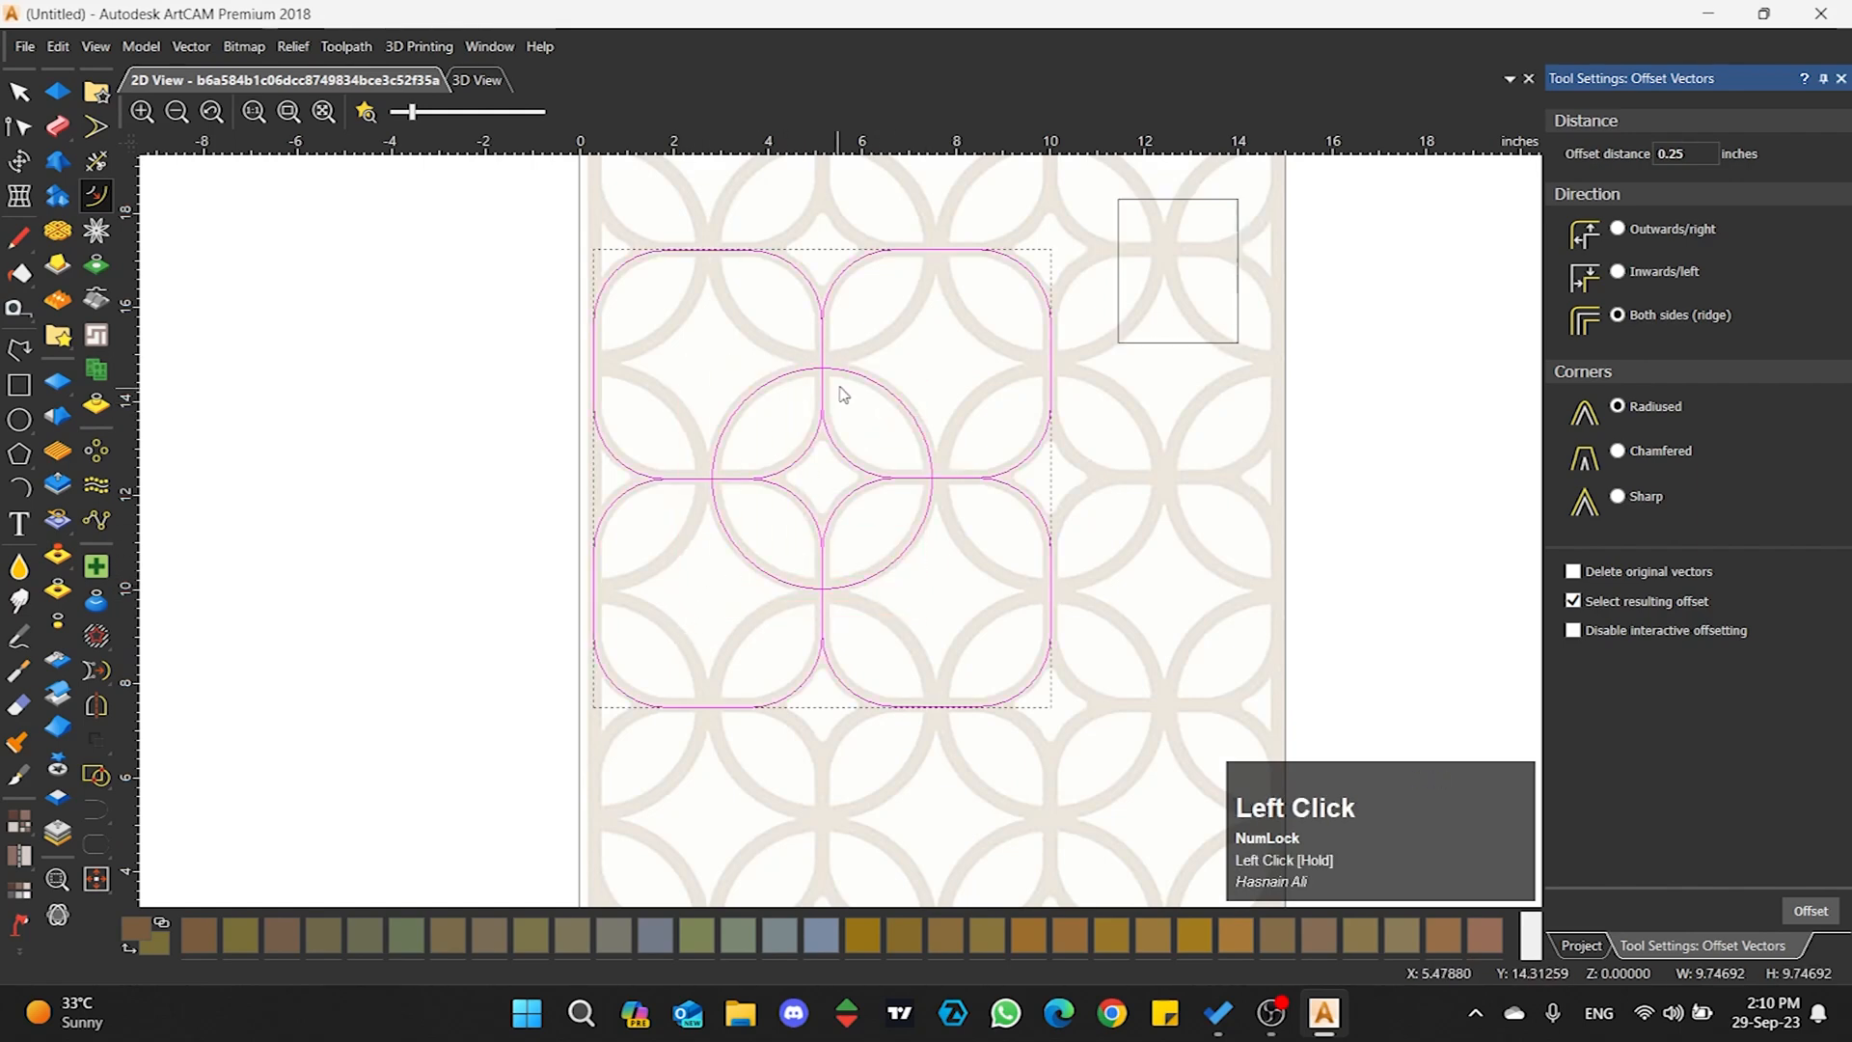
scroll(912, 338, "up", 2)
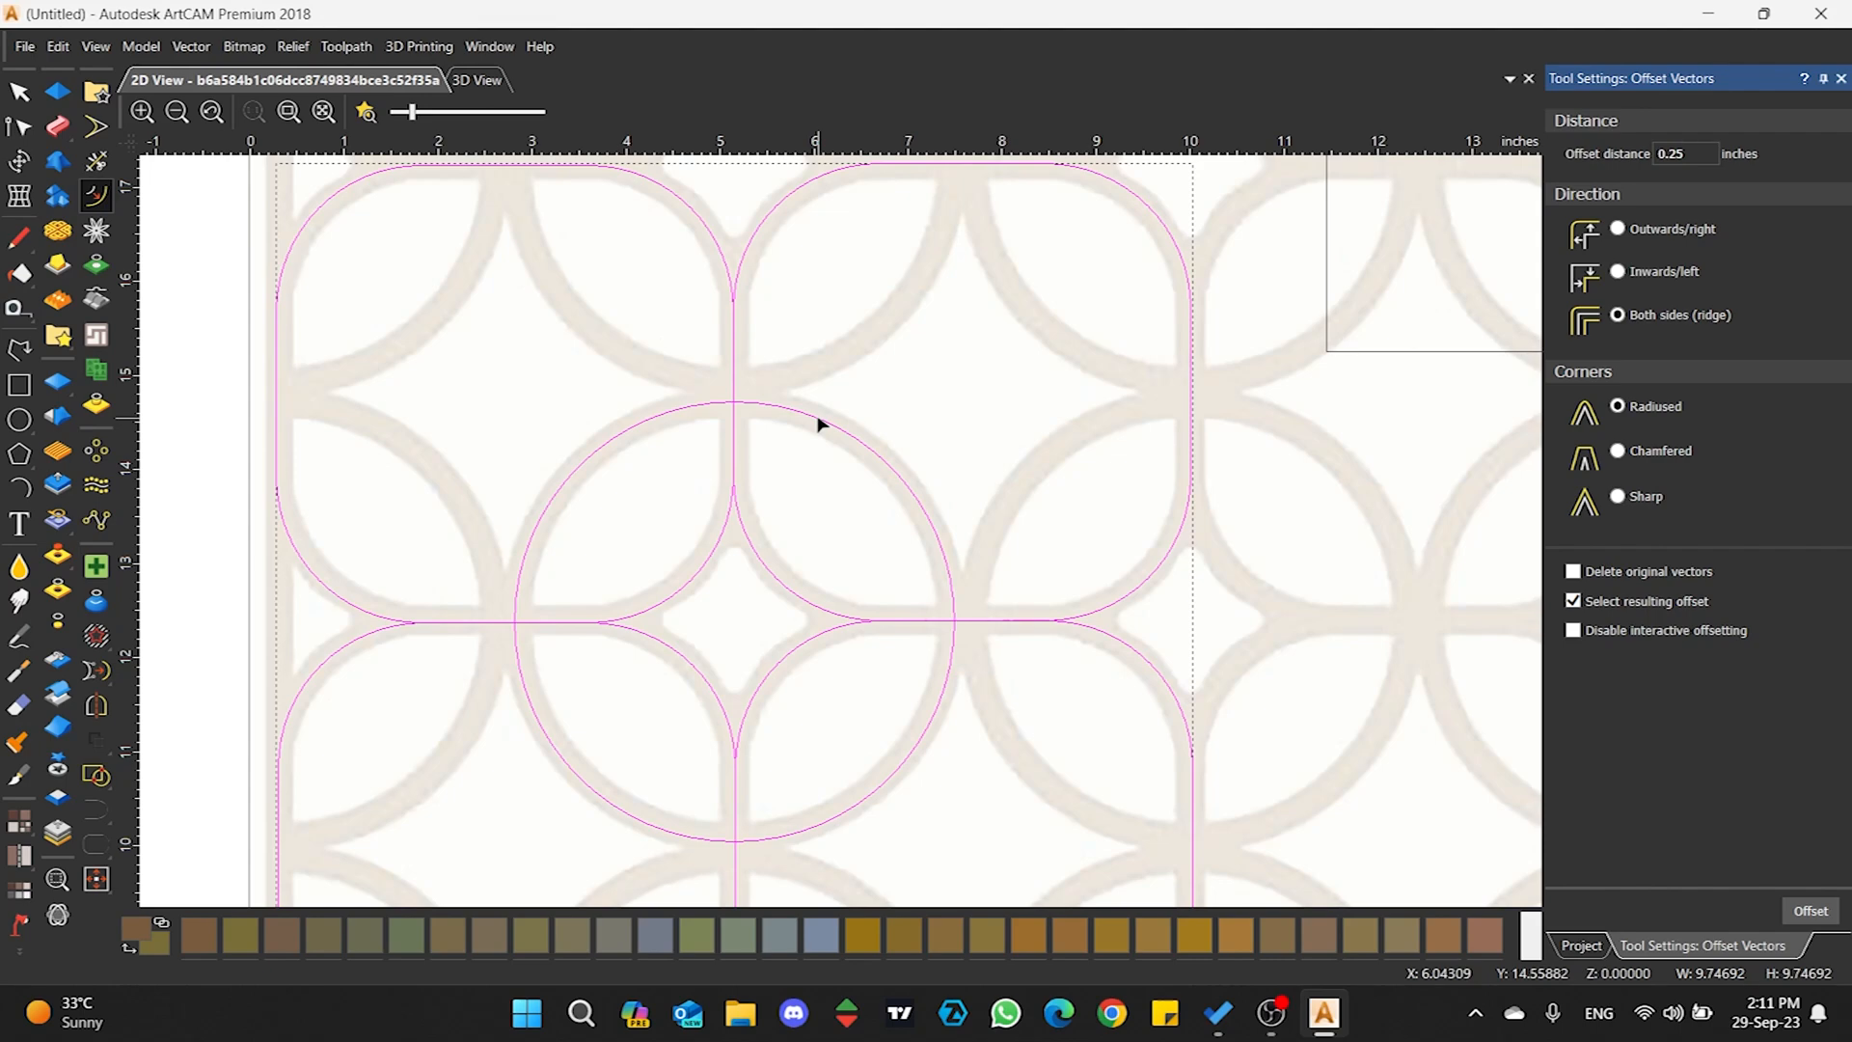
left_click_drag(816, 424, 857, 428)
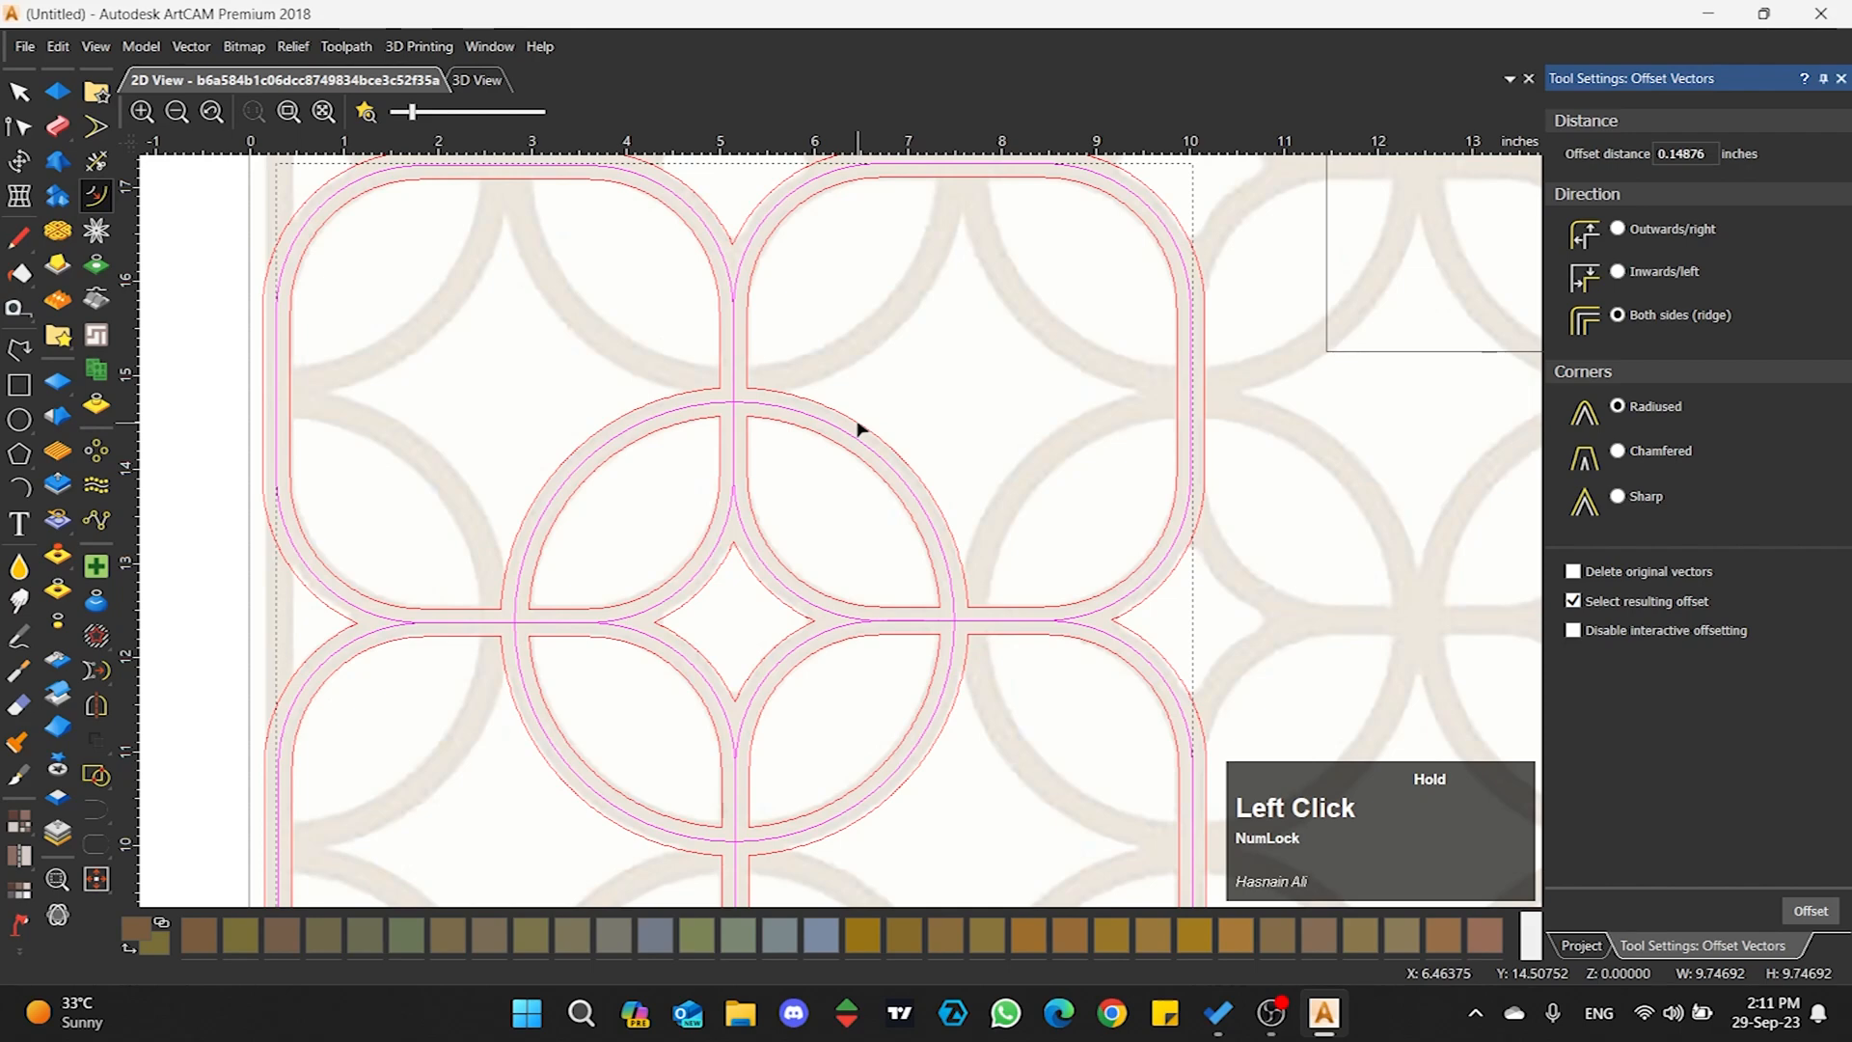
left_click_drag(858, 427, 858, 428)
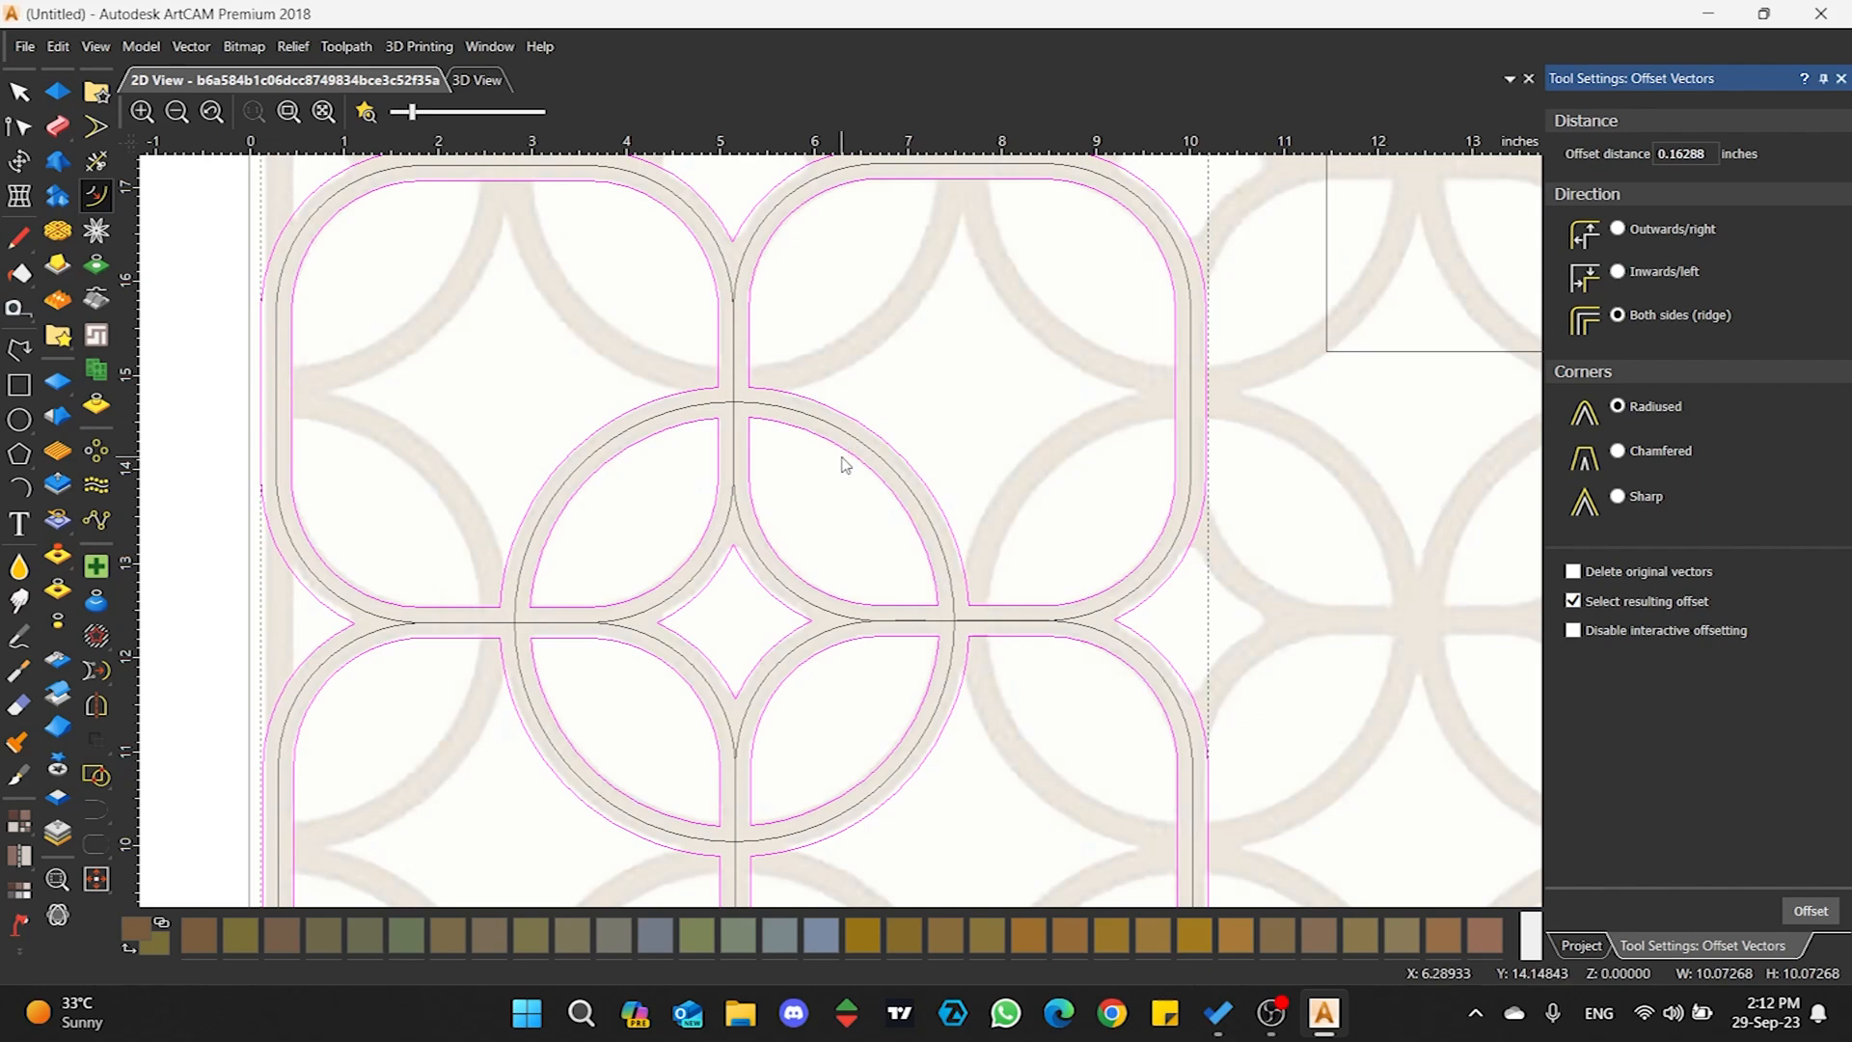
- Measure the strip width between the offset outlines just above the circle and inspect how the outlines fit the lattice
left_click(14, 308)
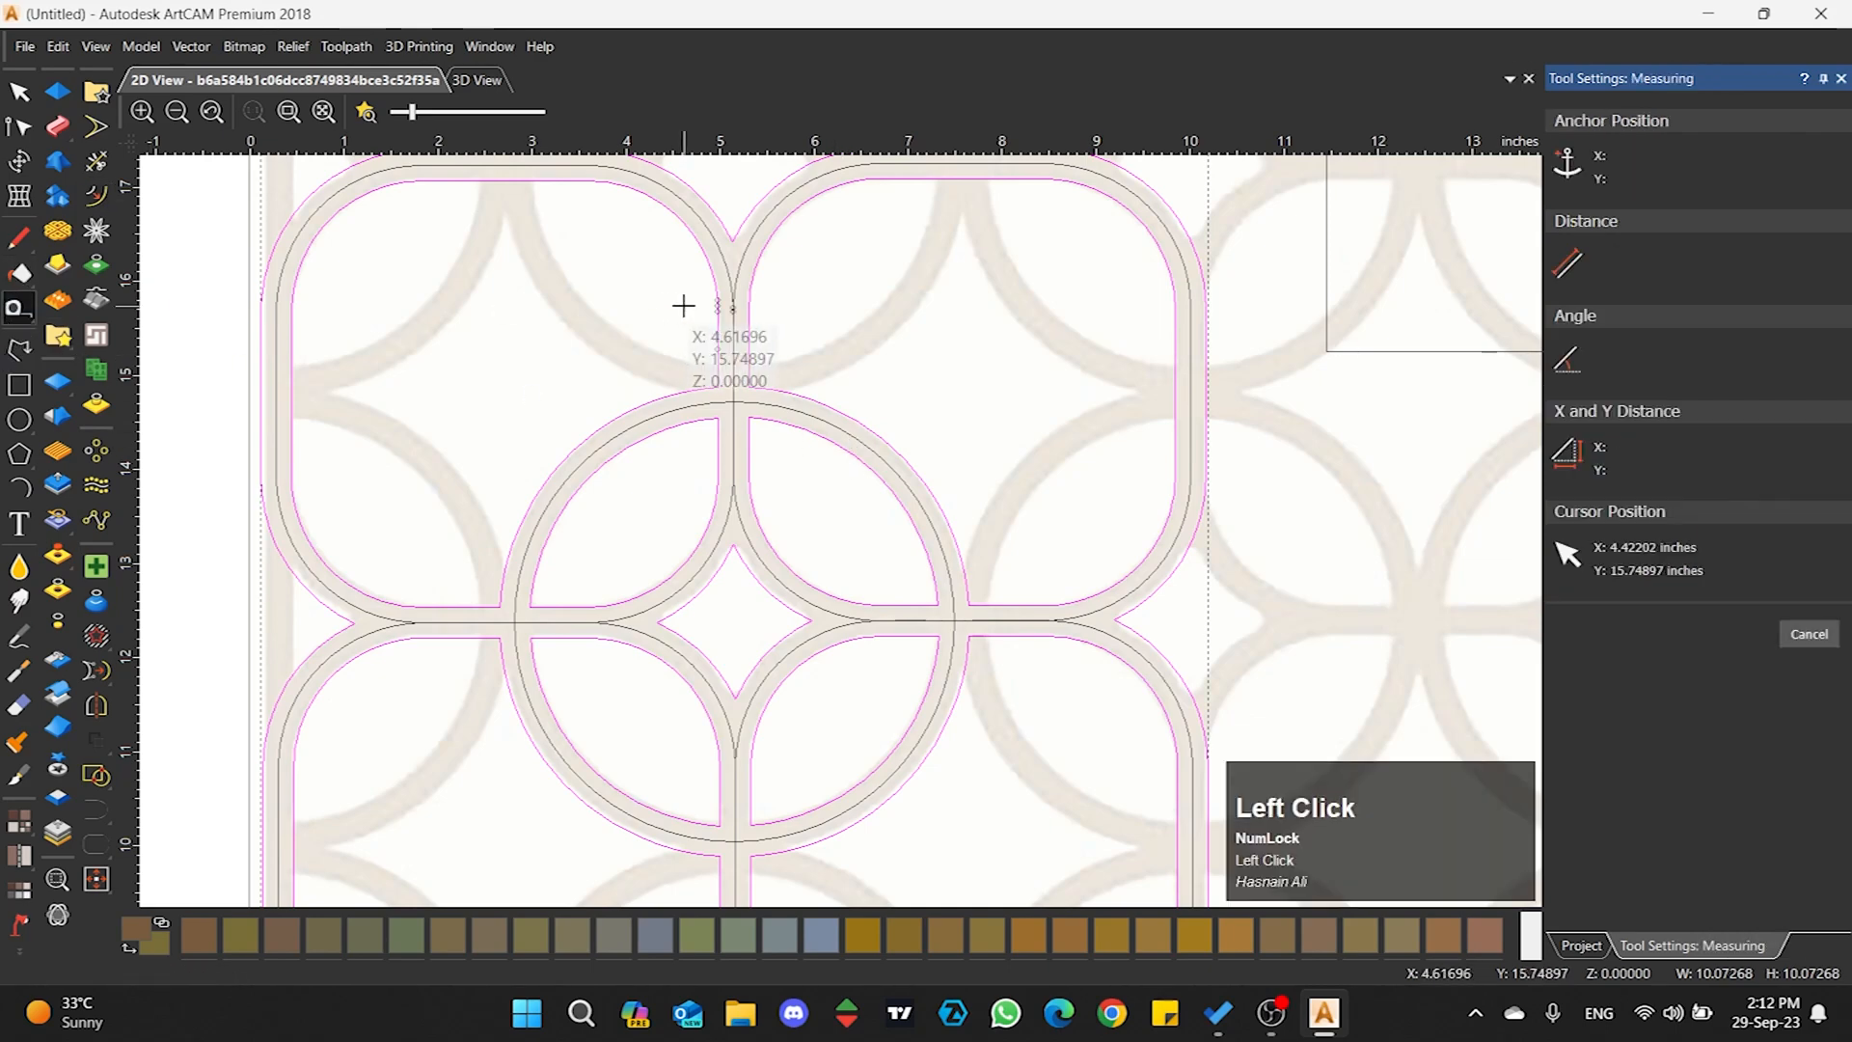
scroll(733, 311, "up", 2)
scroll(733, 310, "up", 2)
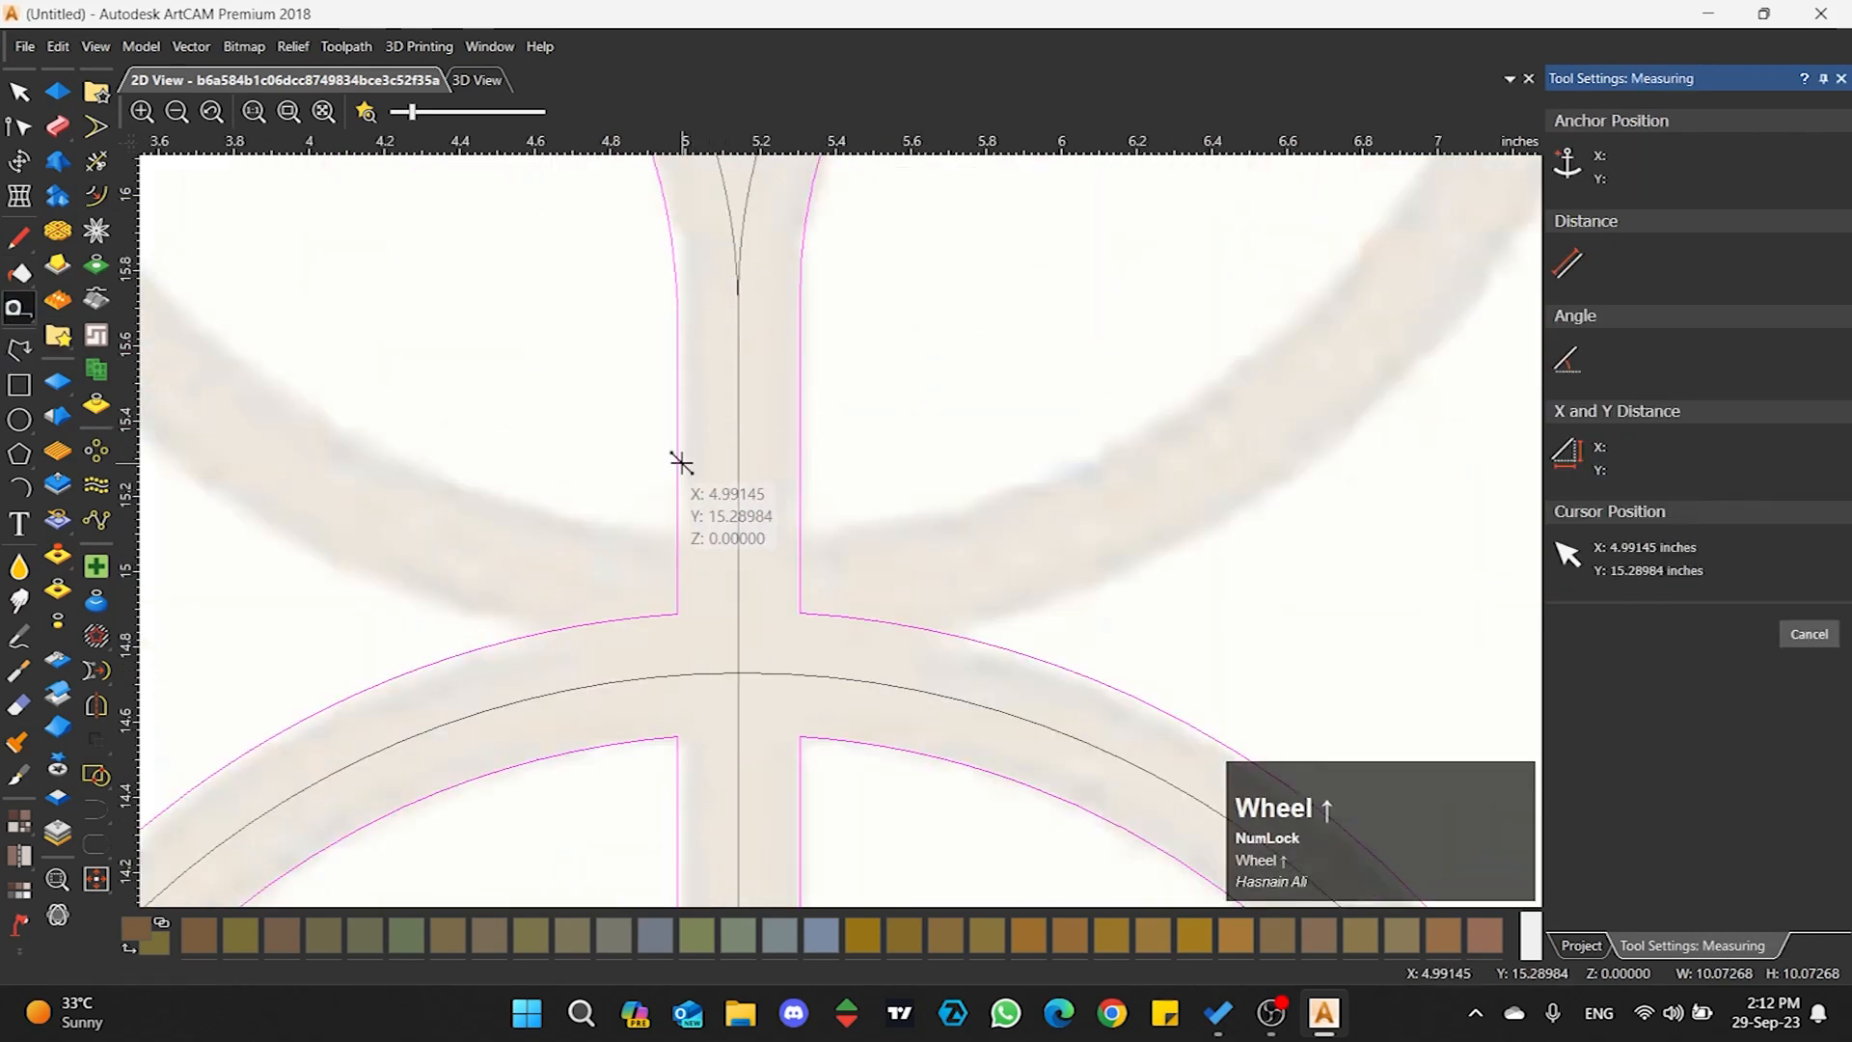
left_click(678, 463)
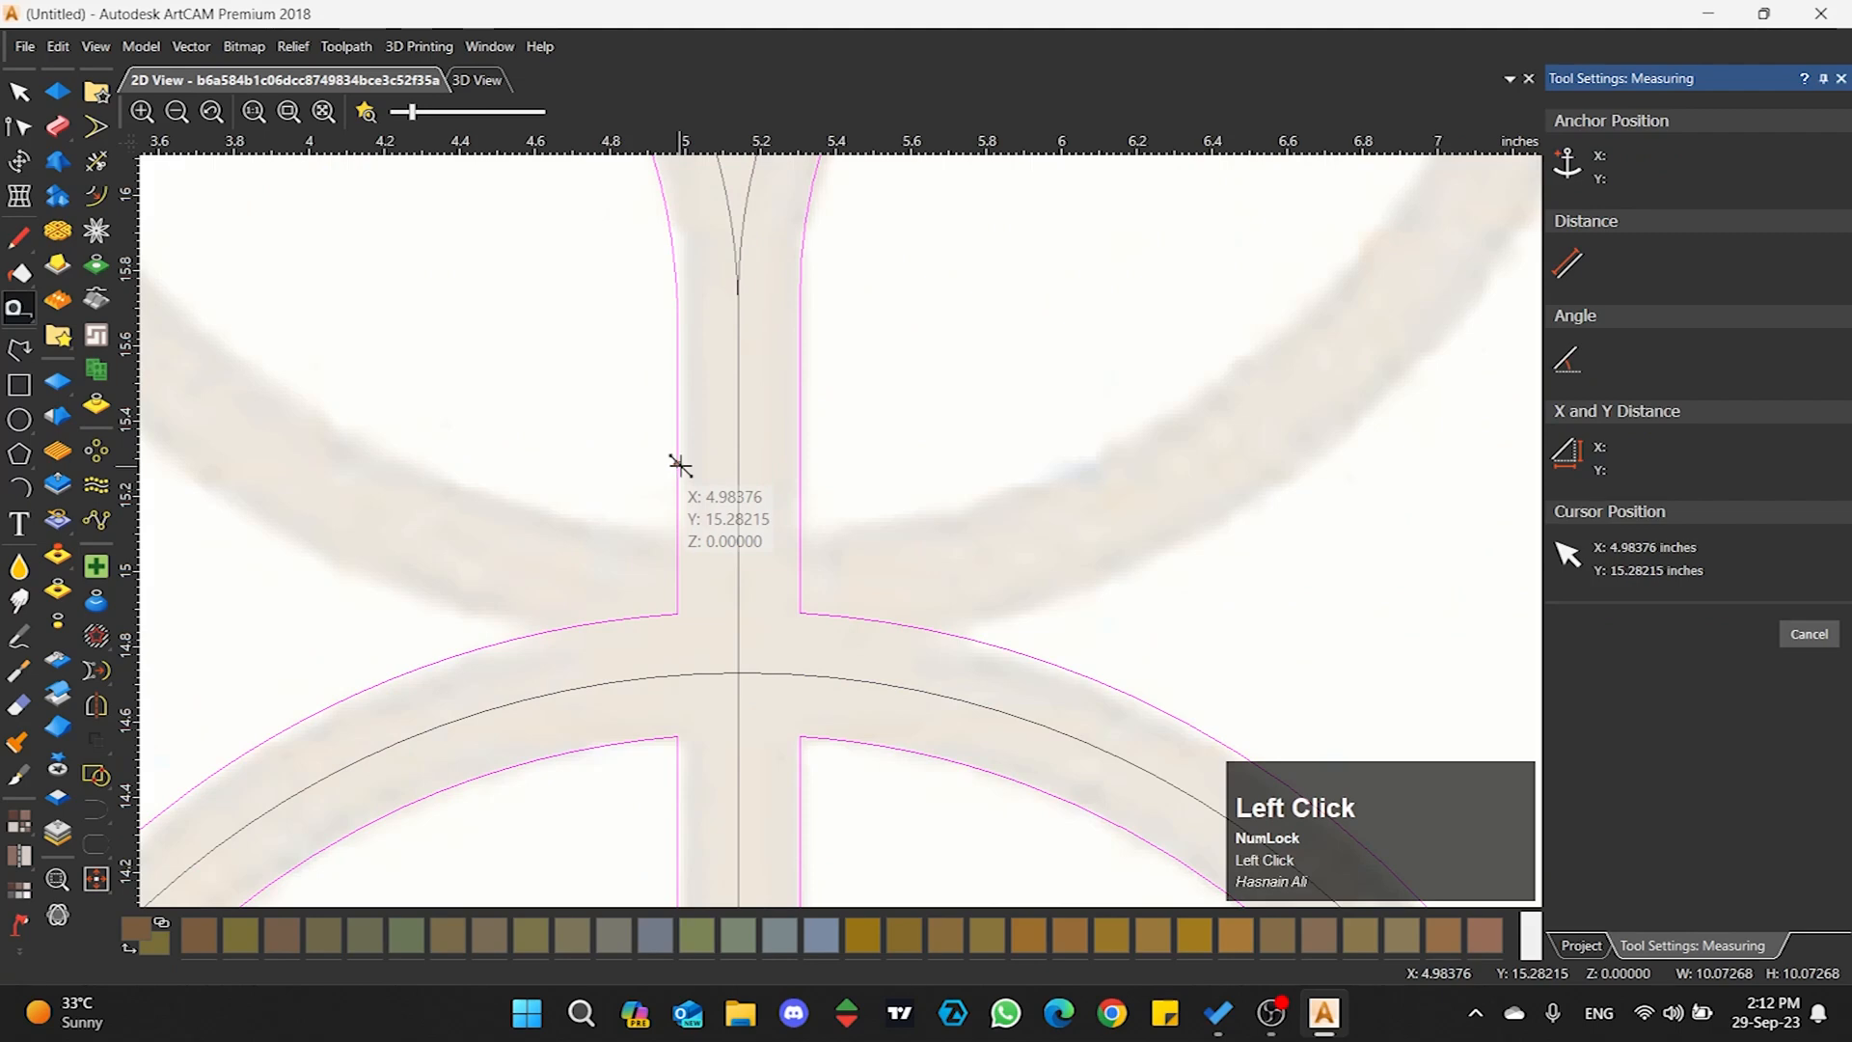
left_click(799, 468)
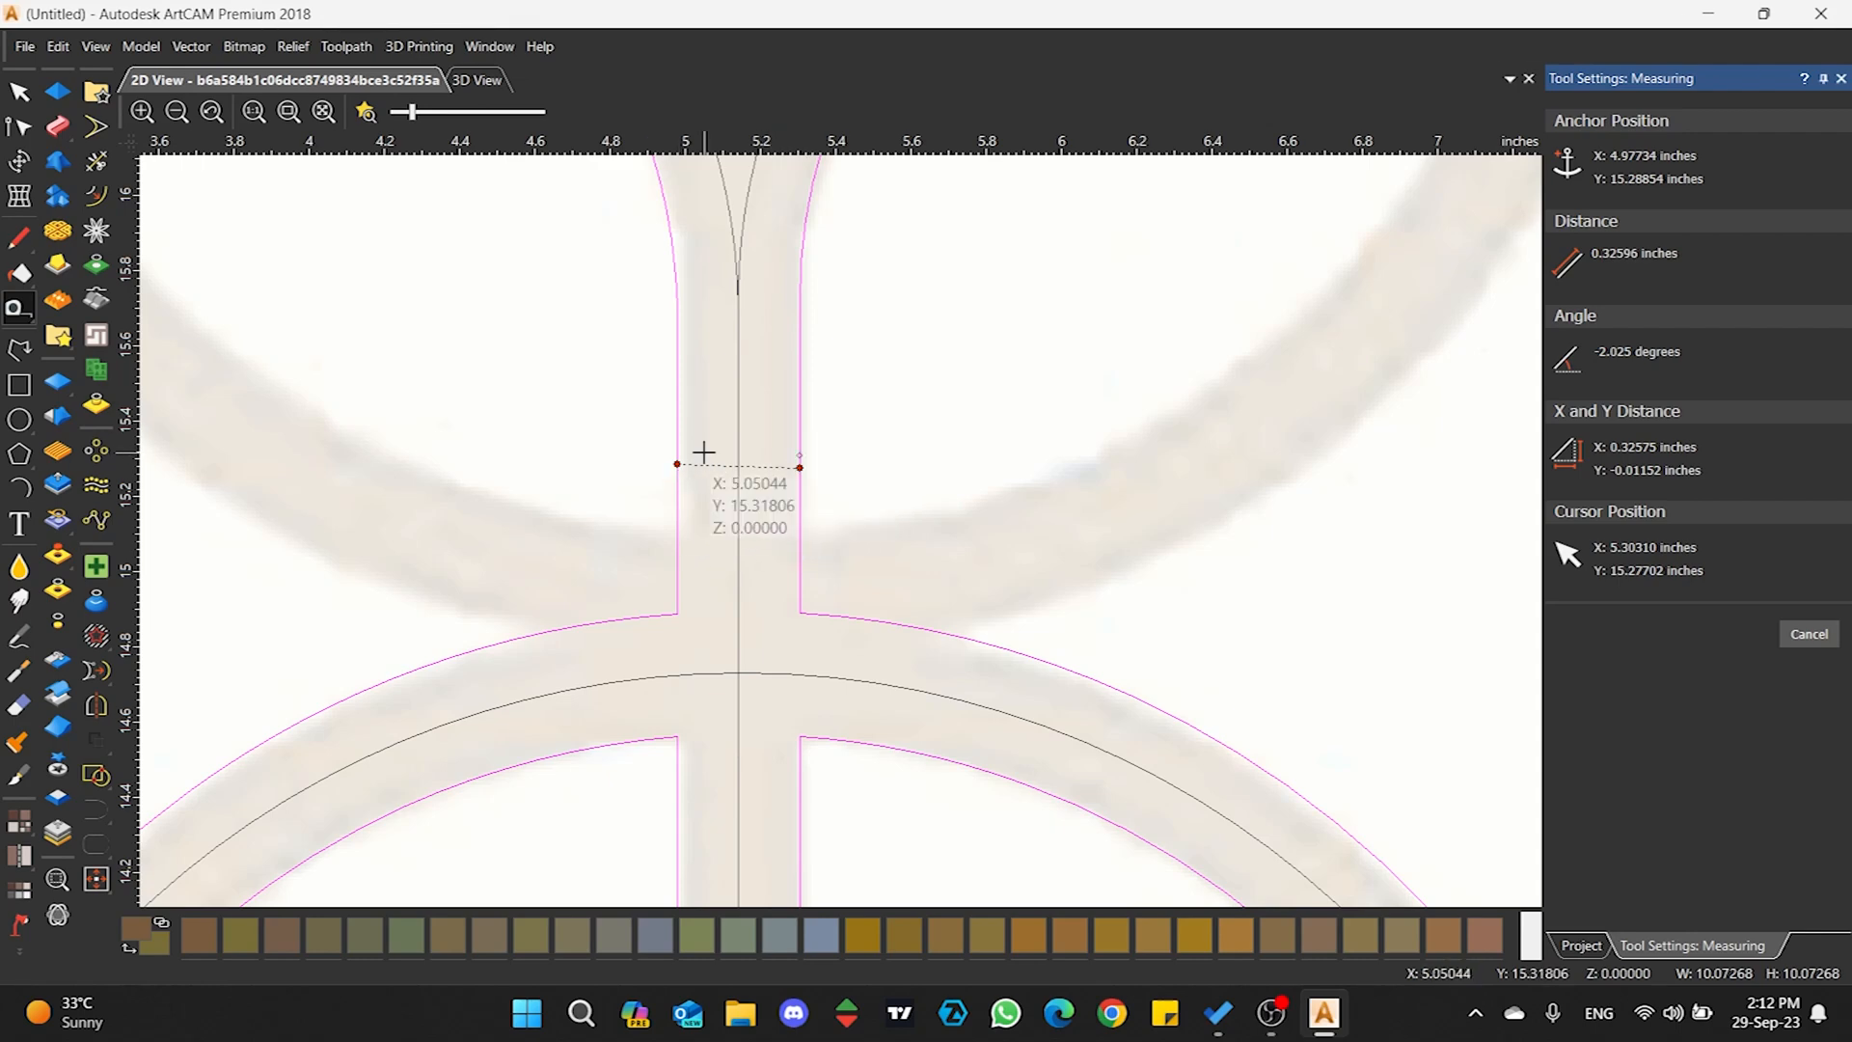
left_click(19, 92)
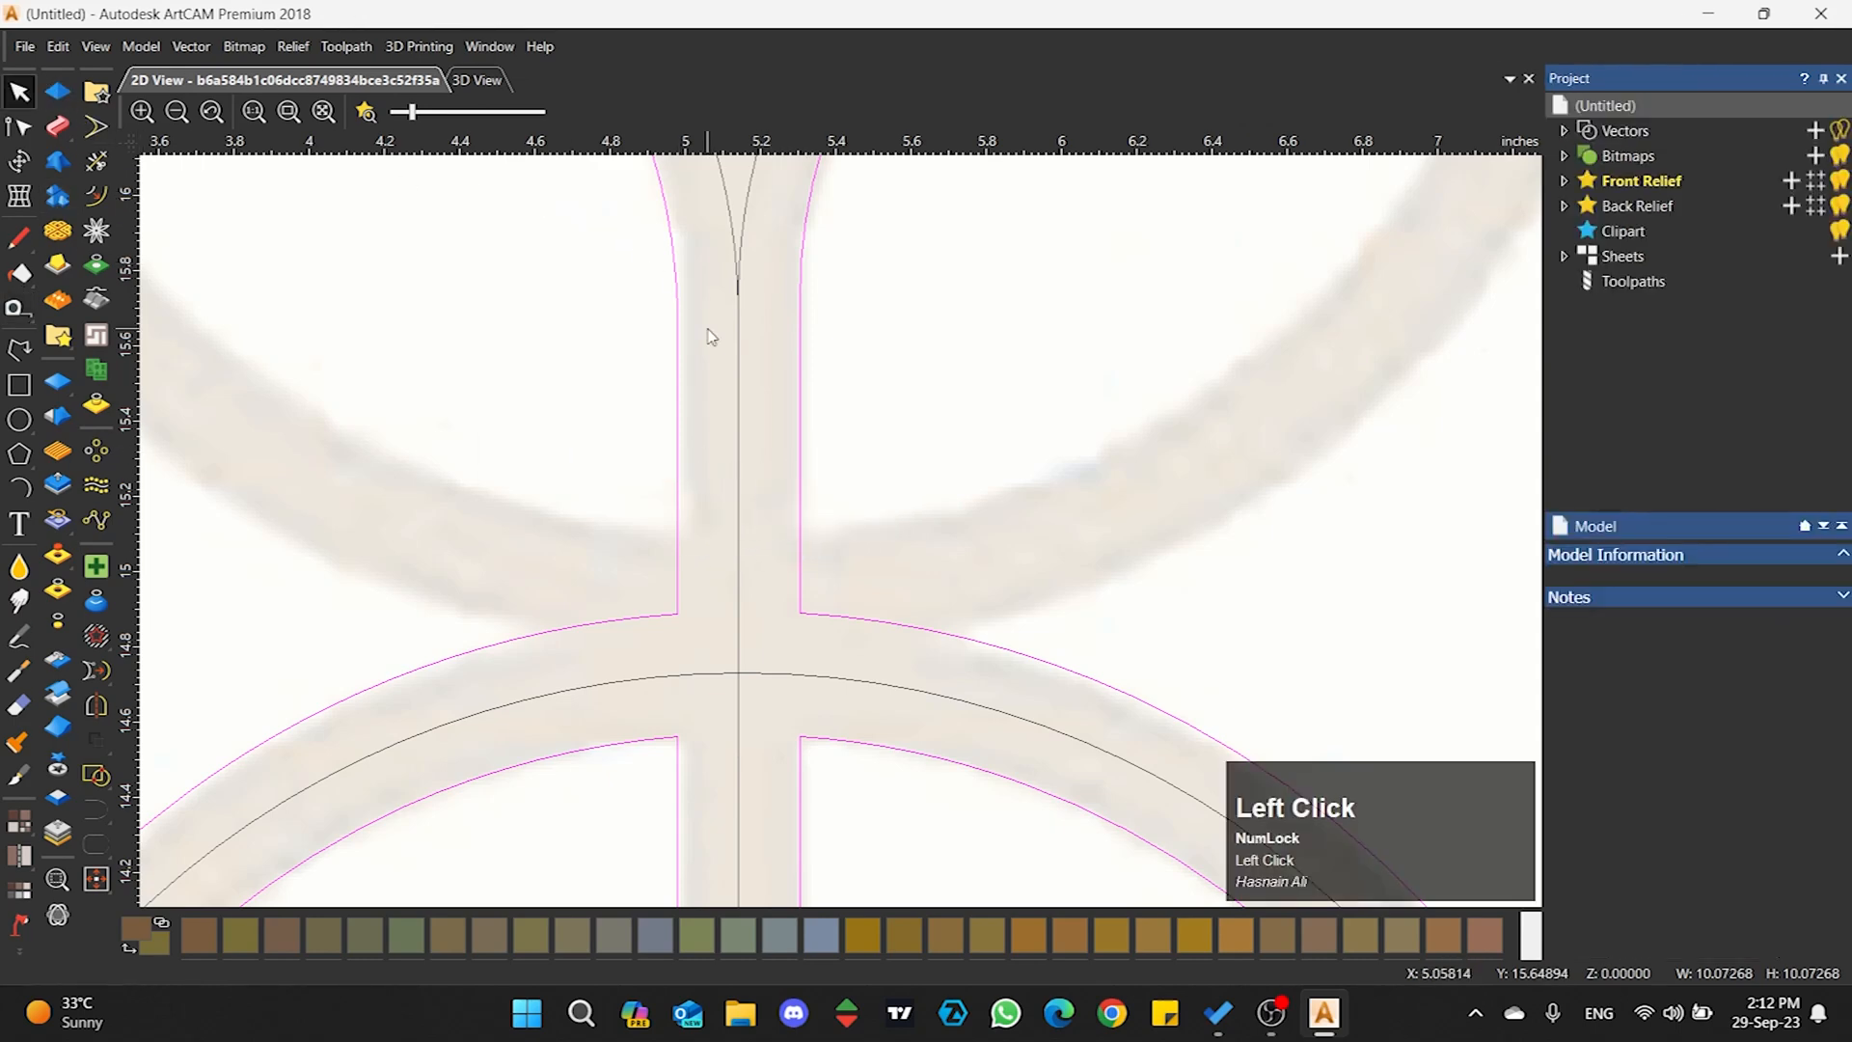
scroll(632, 392, "up", 2)
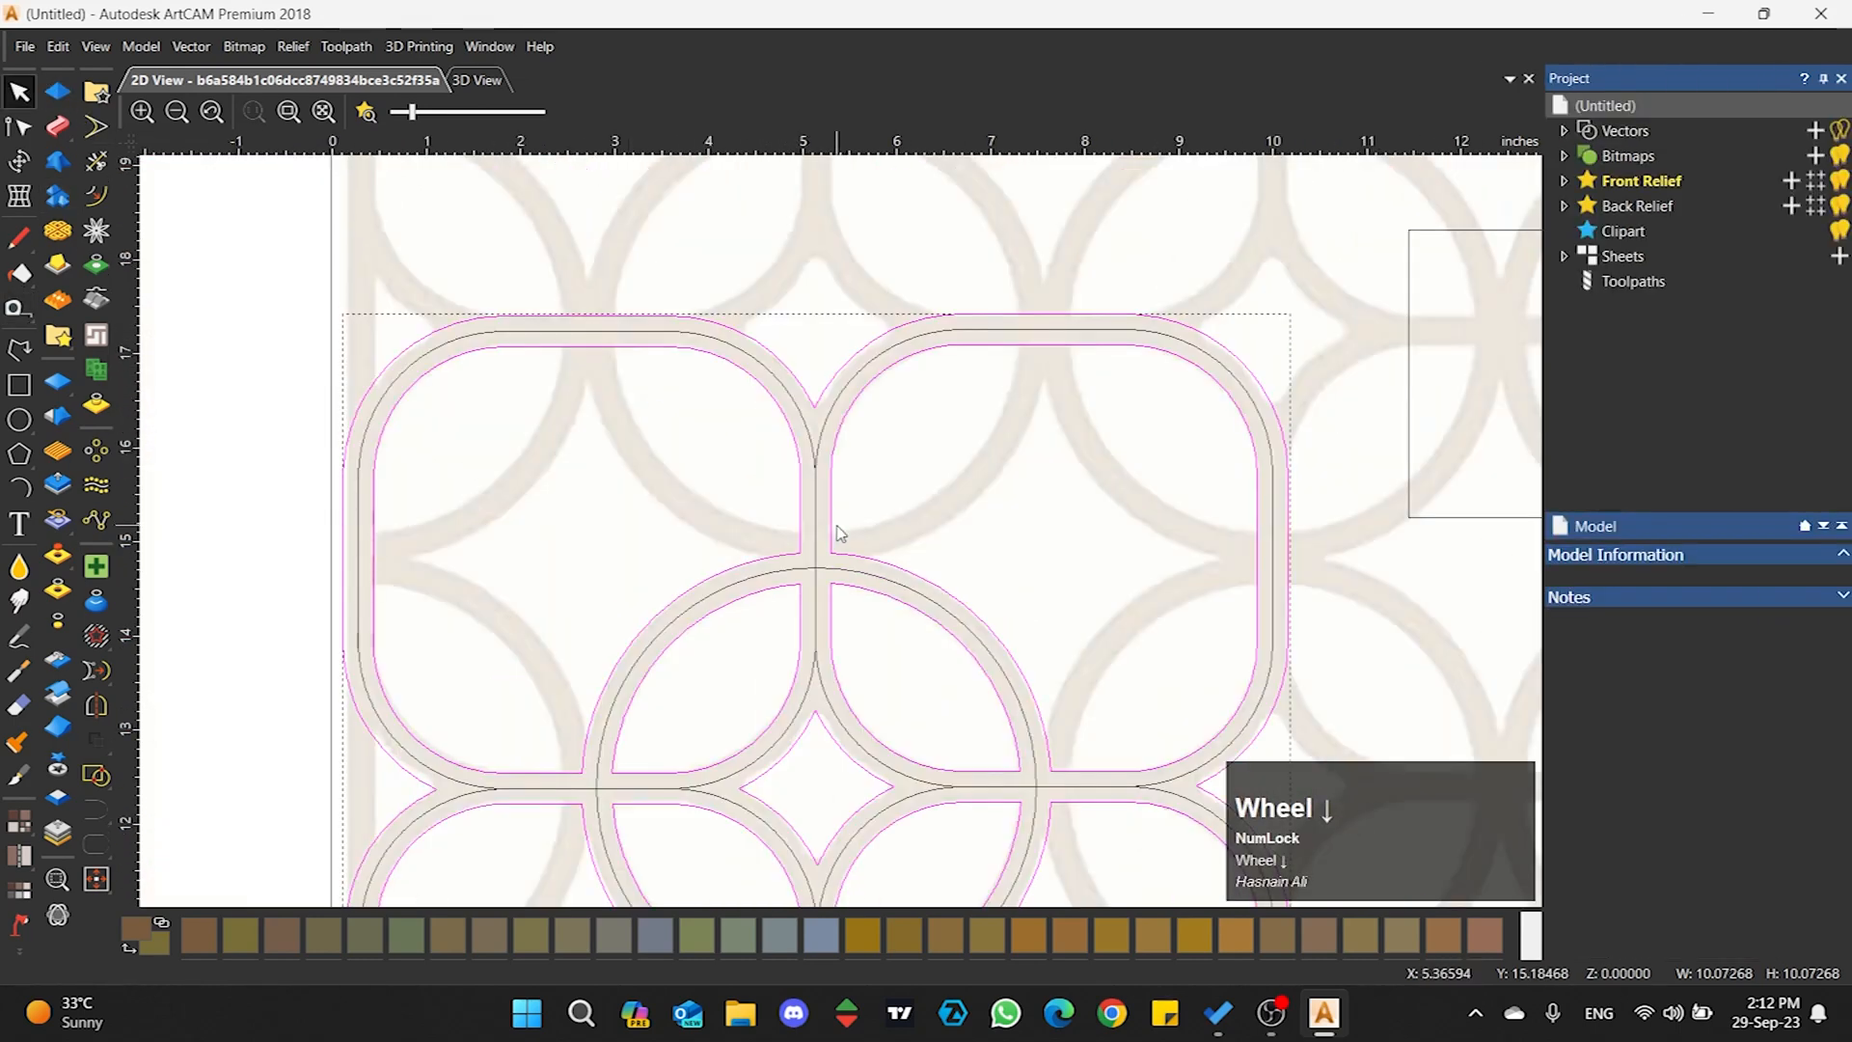
scroll(839, 530, "up", 2)
scroll(845, 559, "down", 2)
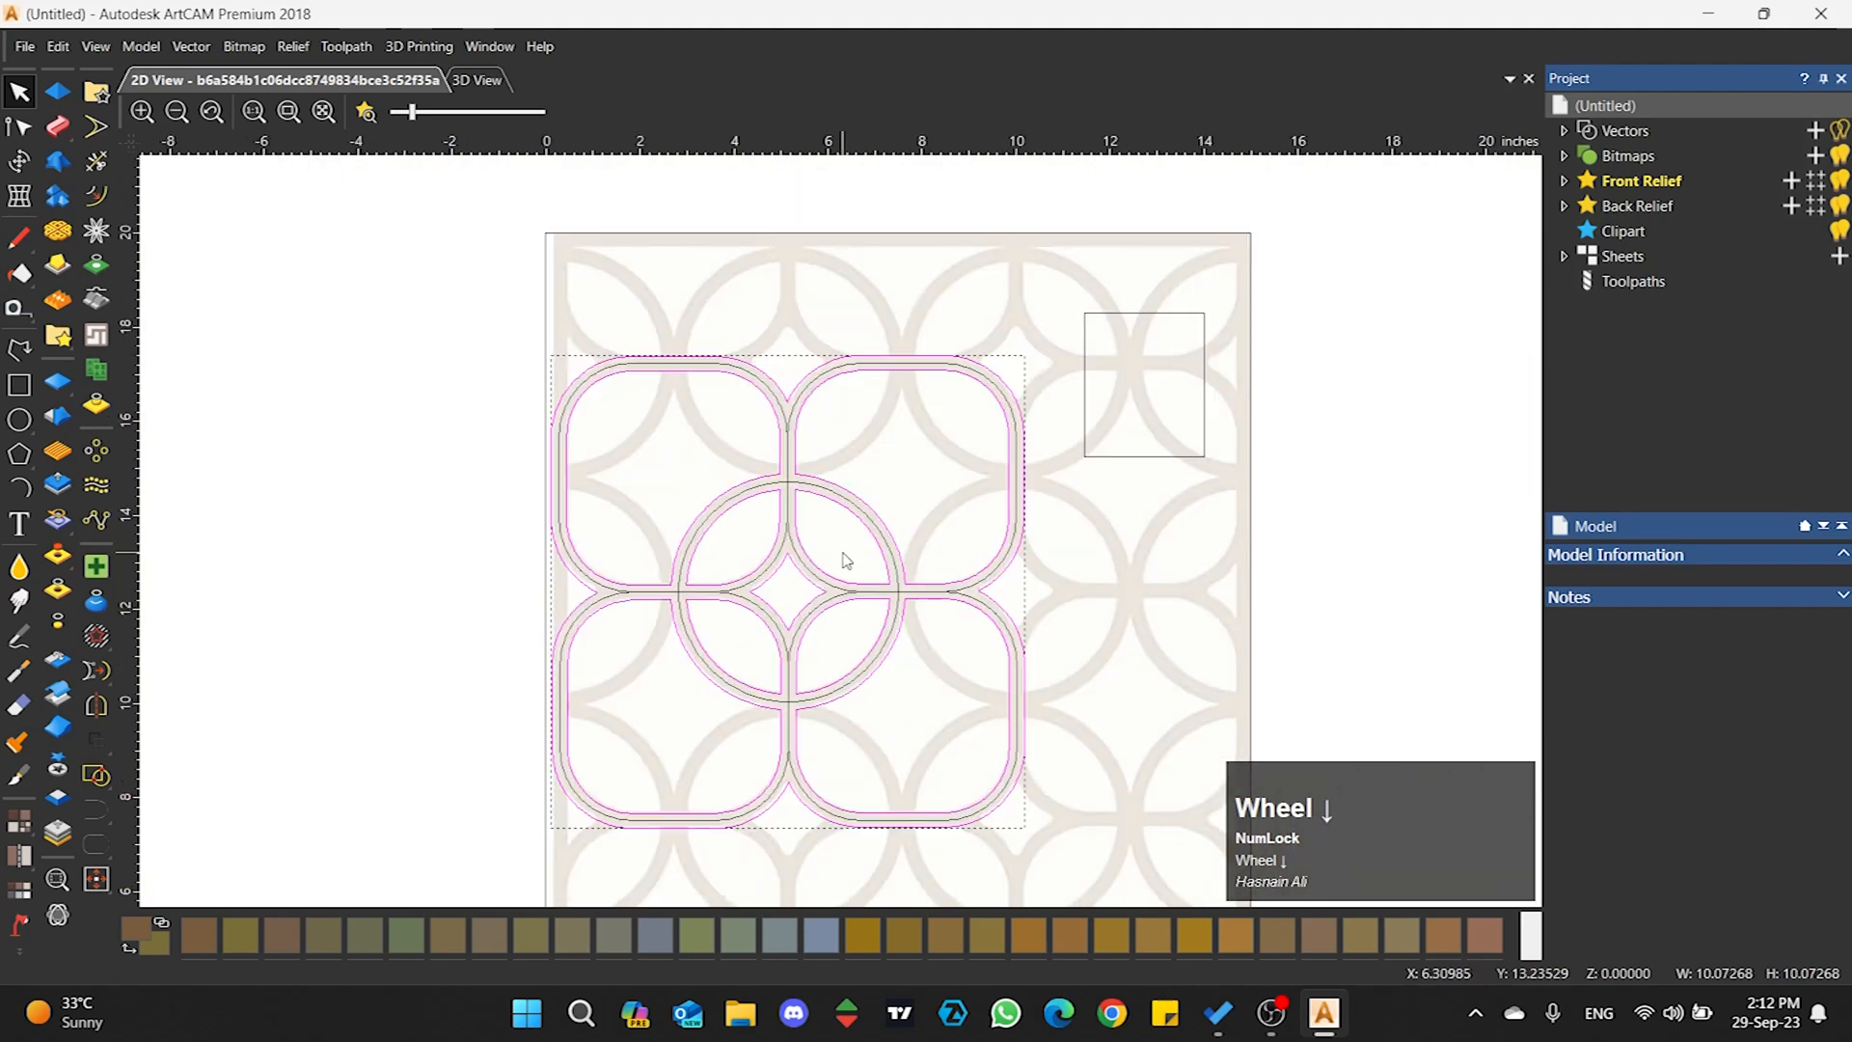
scroll(837, 578, "up", 1)
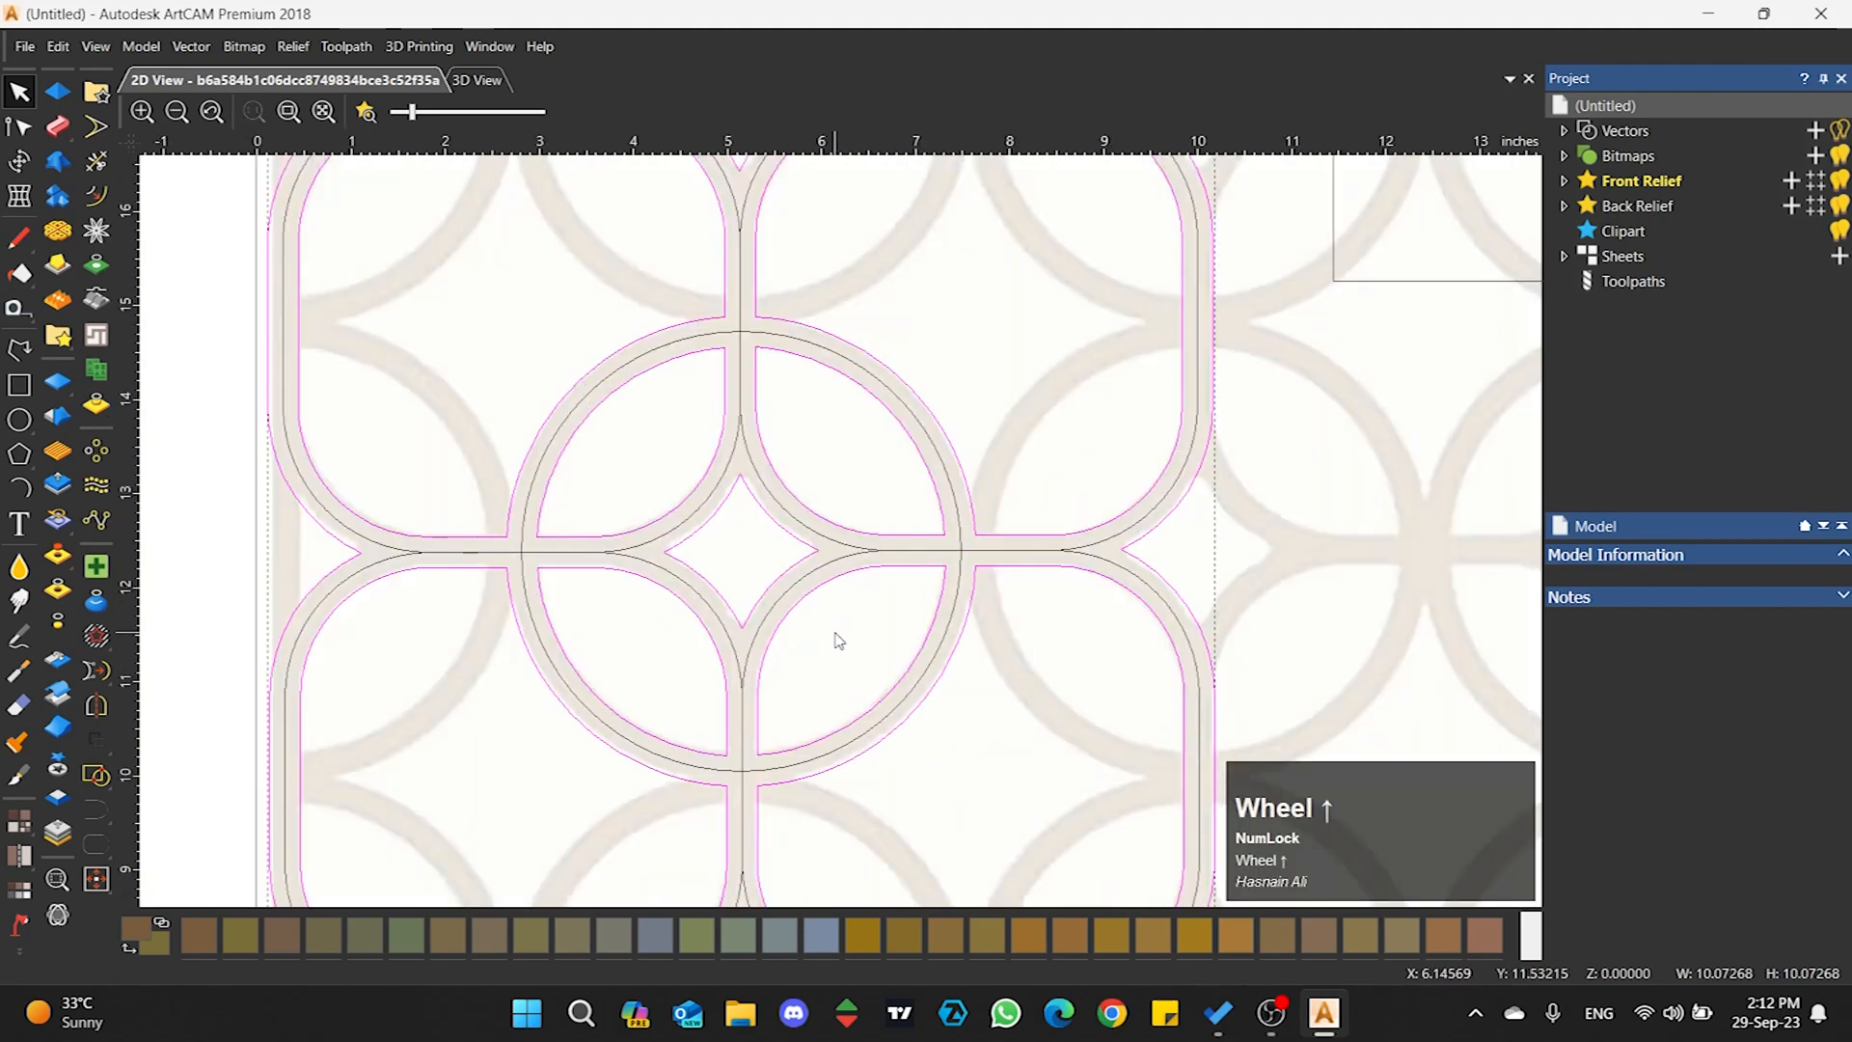
scroll(810, 579, "down", 1)
- Undo the ridge offset of the rounded squares and circle, and delete the rectangle near the model's upper-right corner
left_click(942, 479)
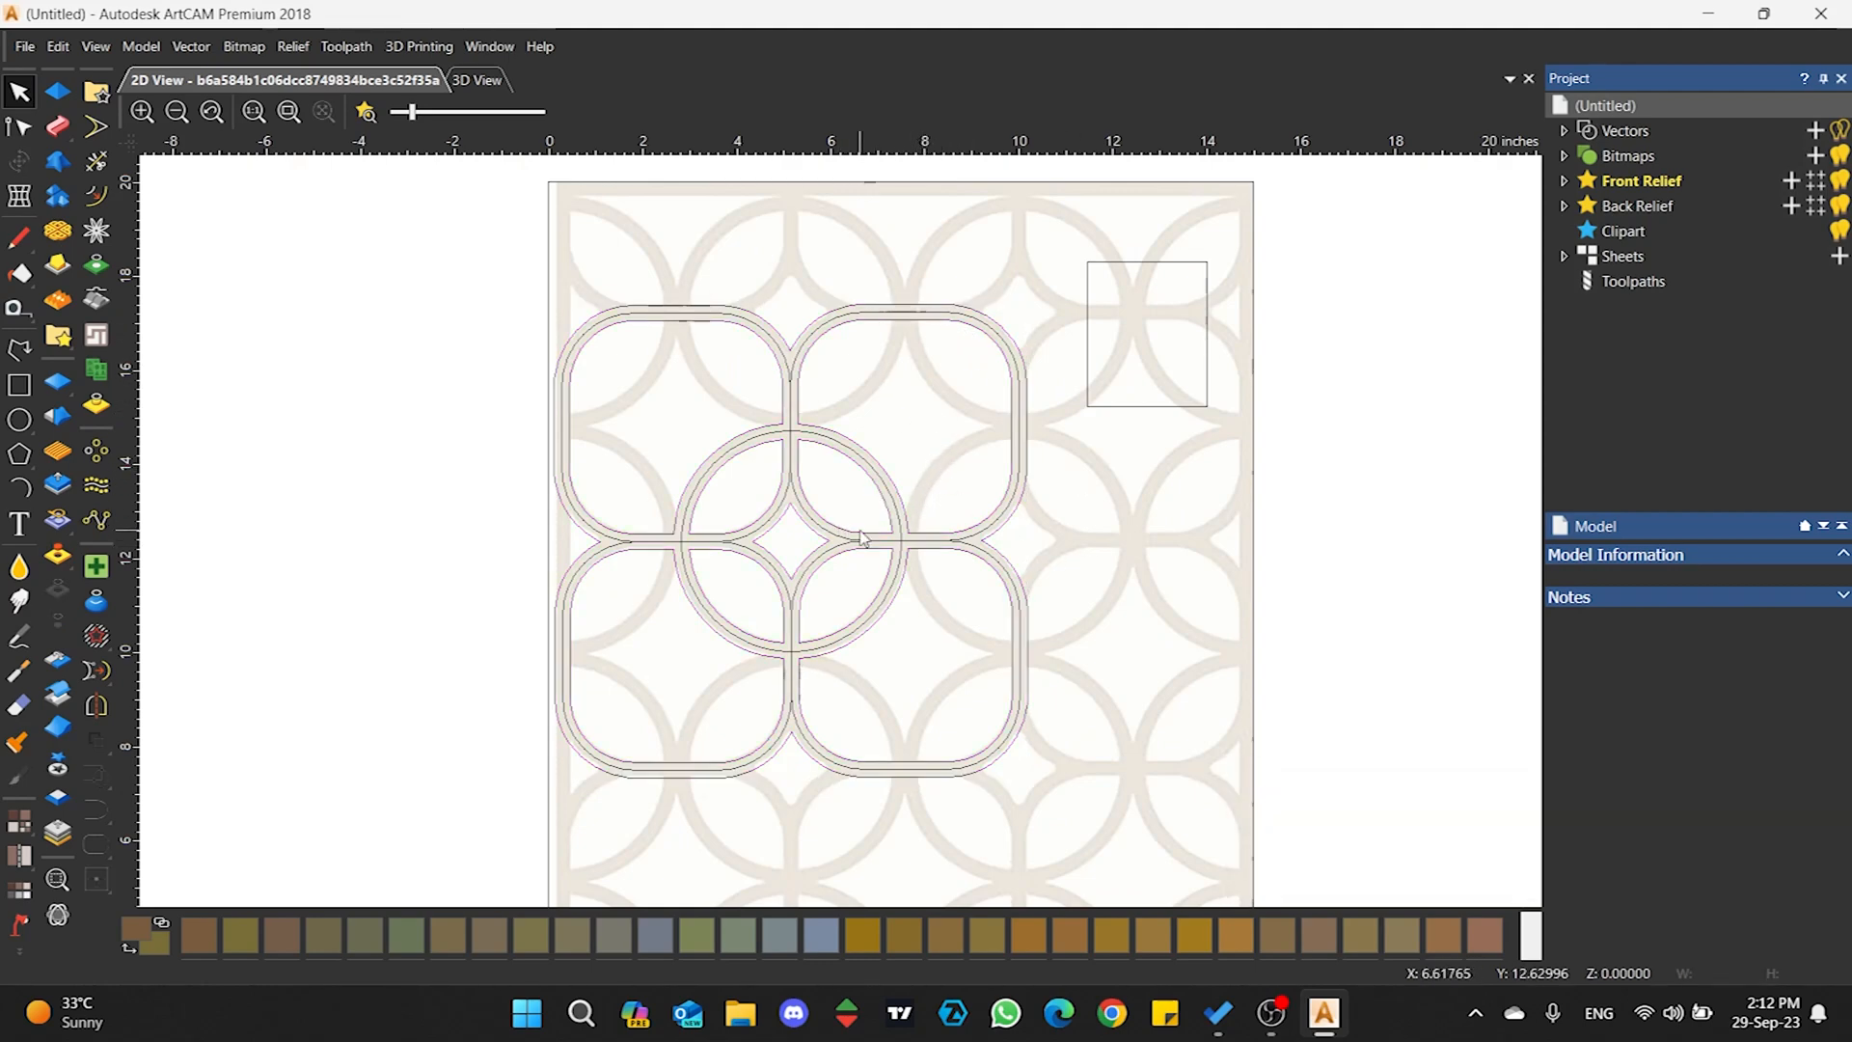
key("ctrl")
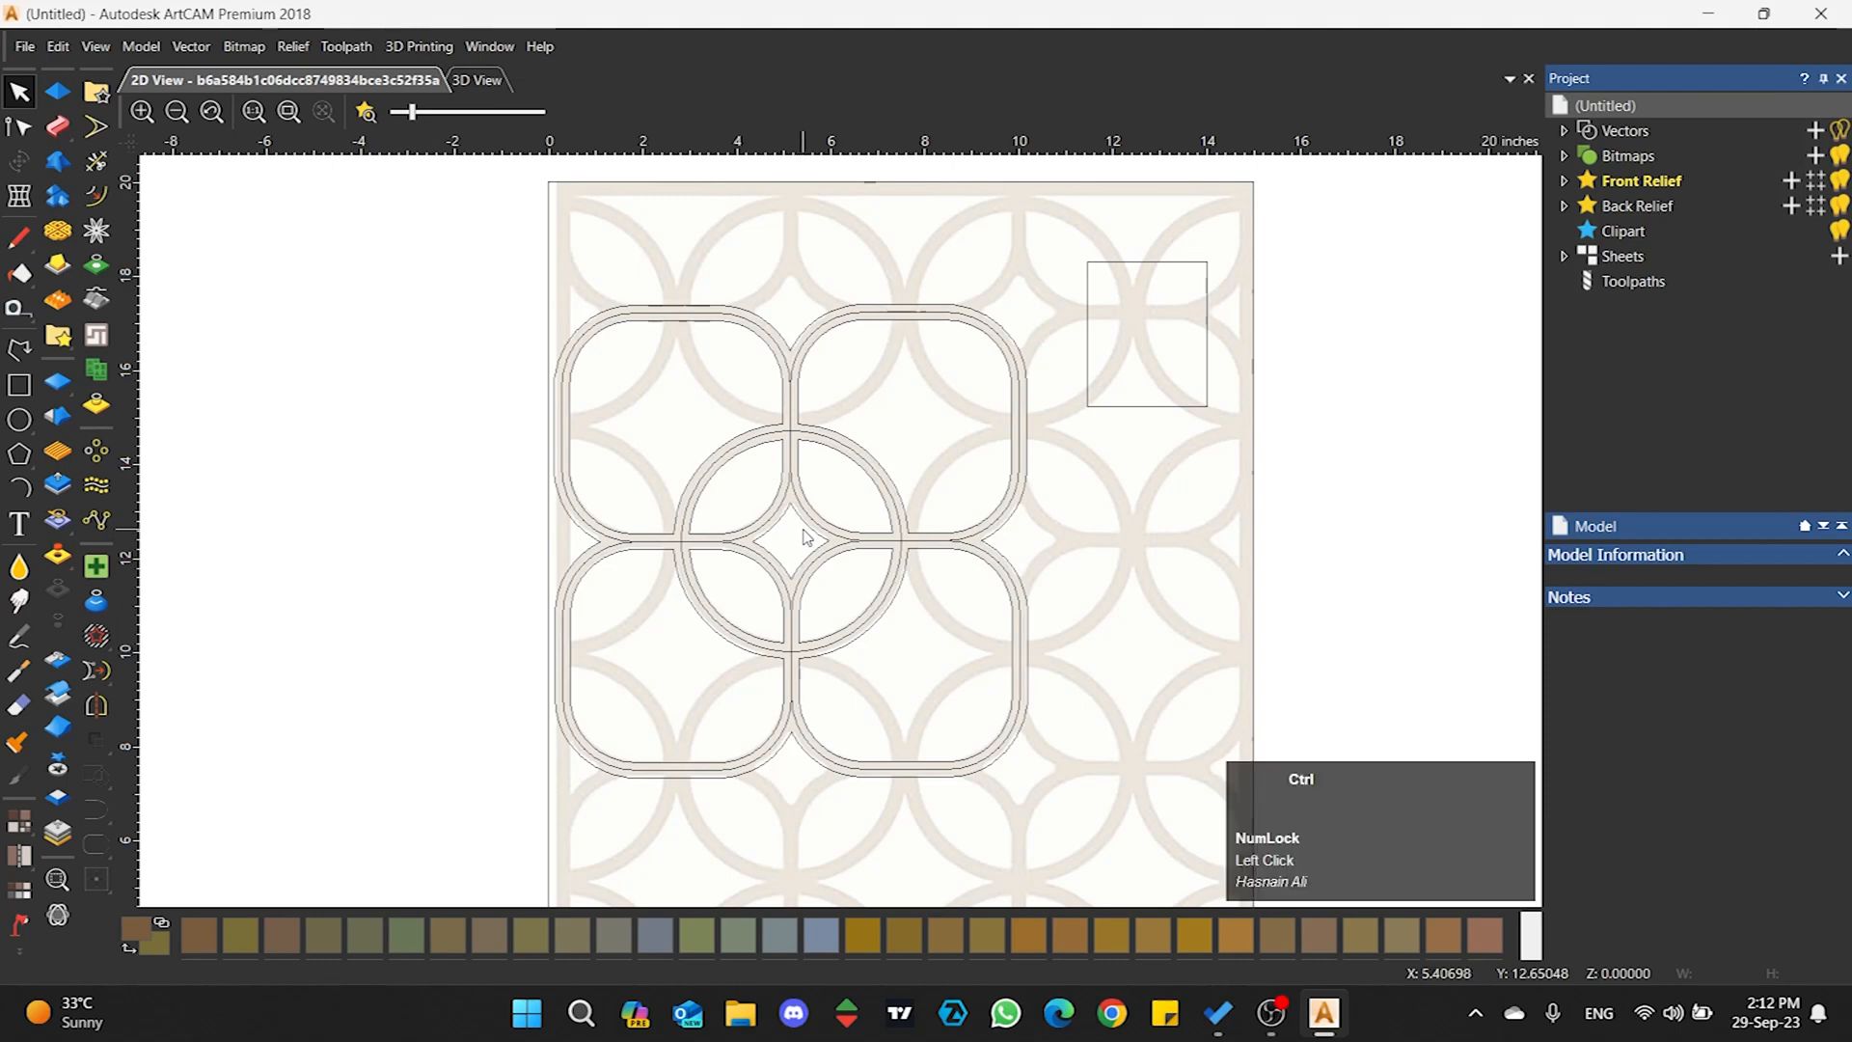
key("ctrl+z")
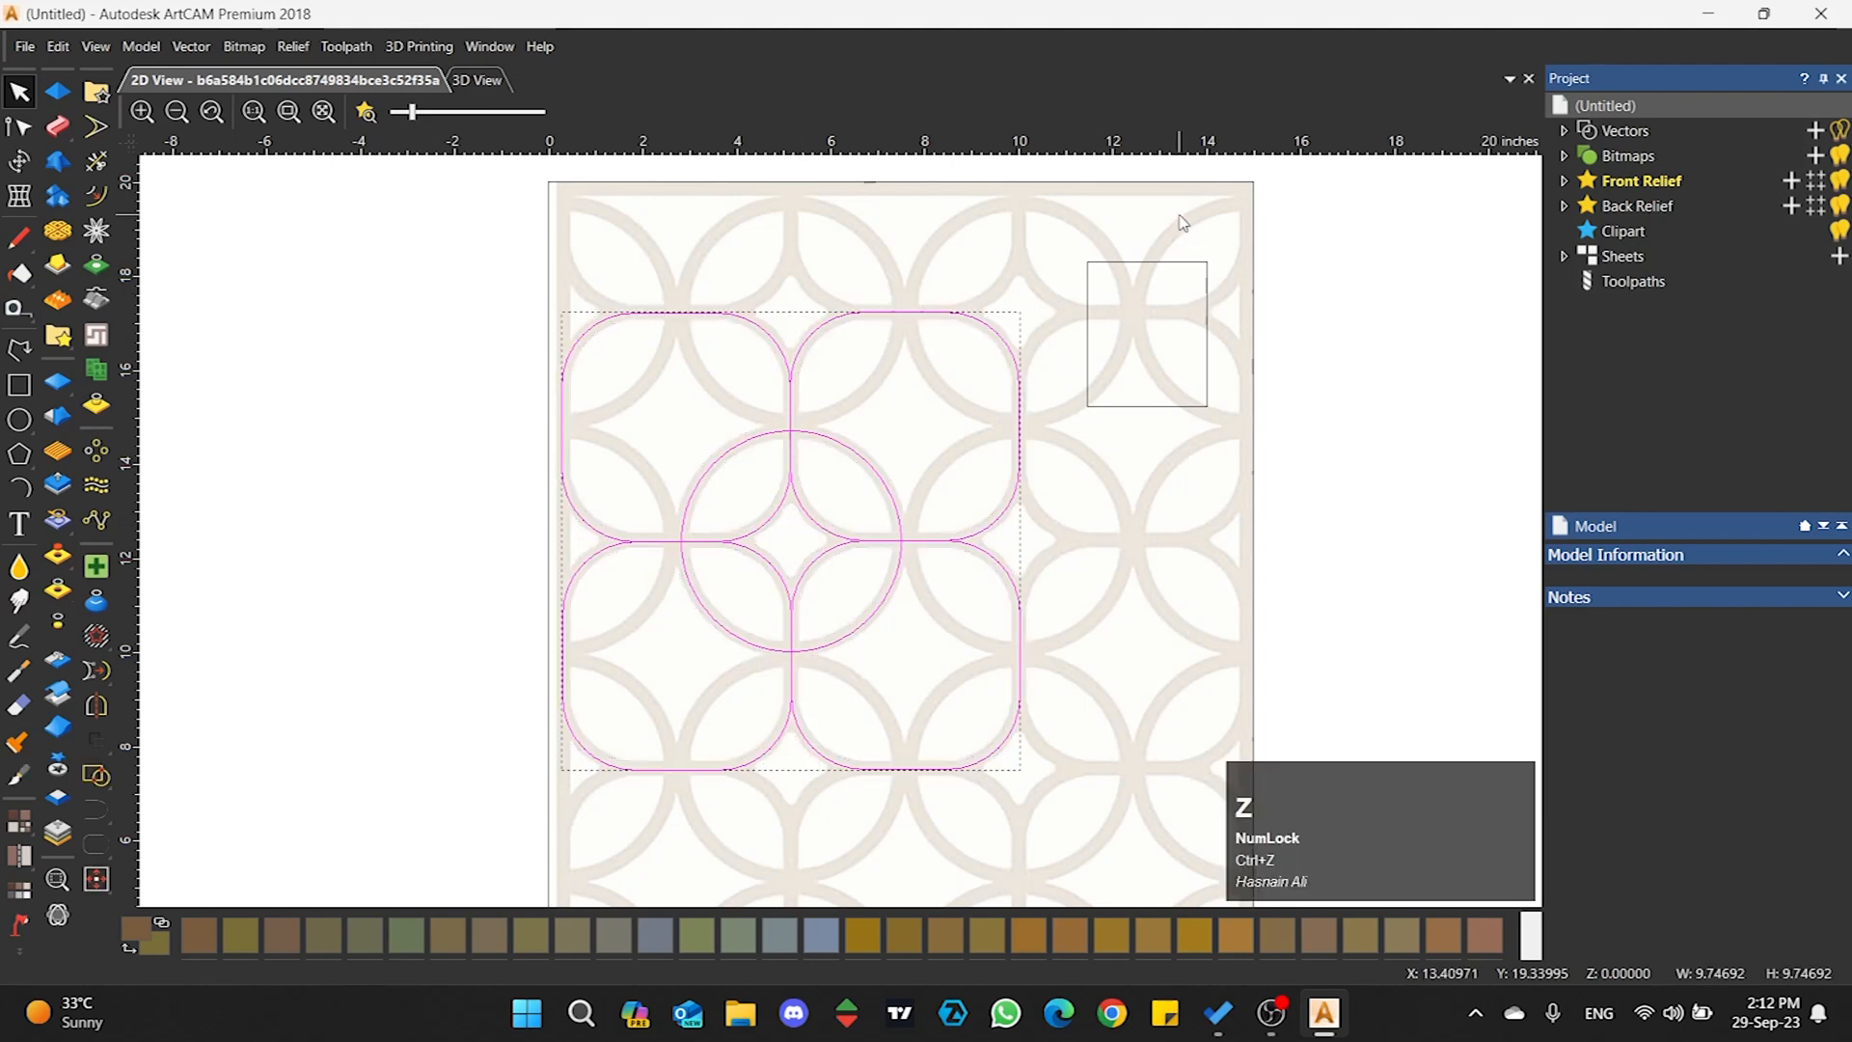
left_click_drag(1184, 220, 1111, 464)
key("Delete")
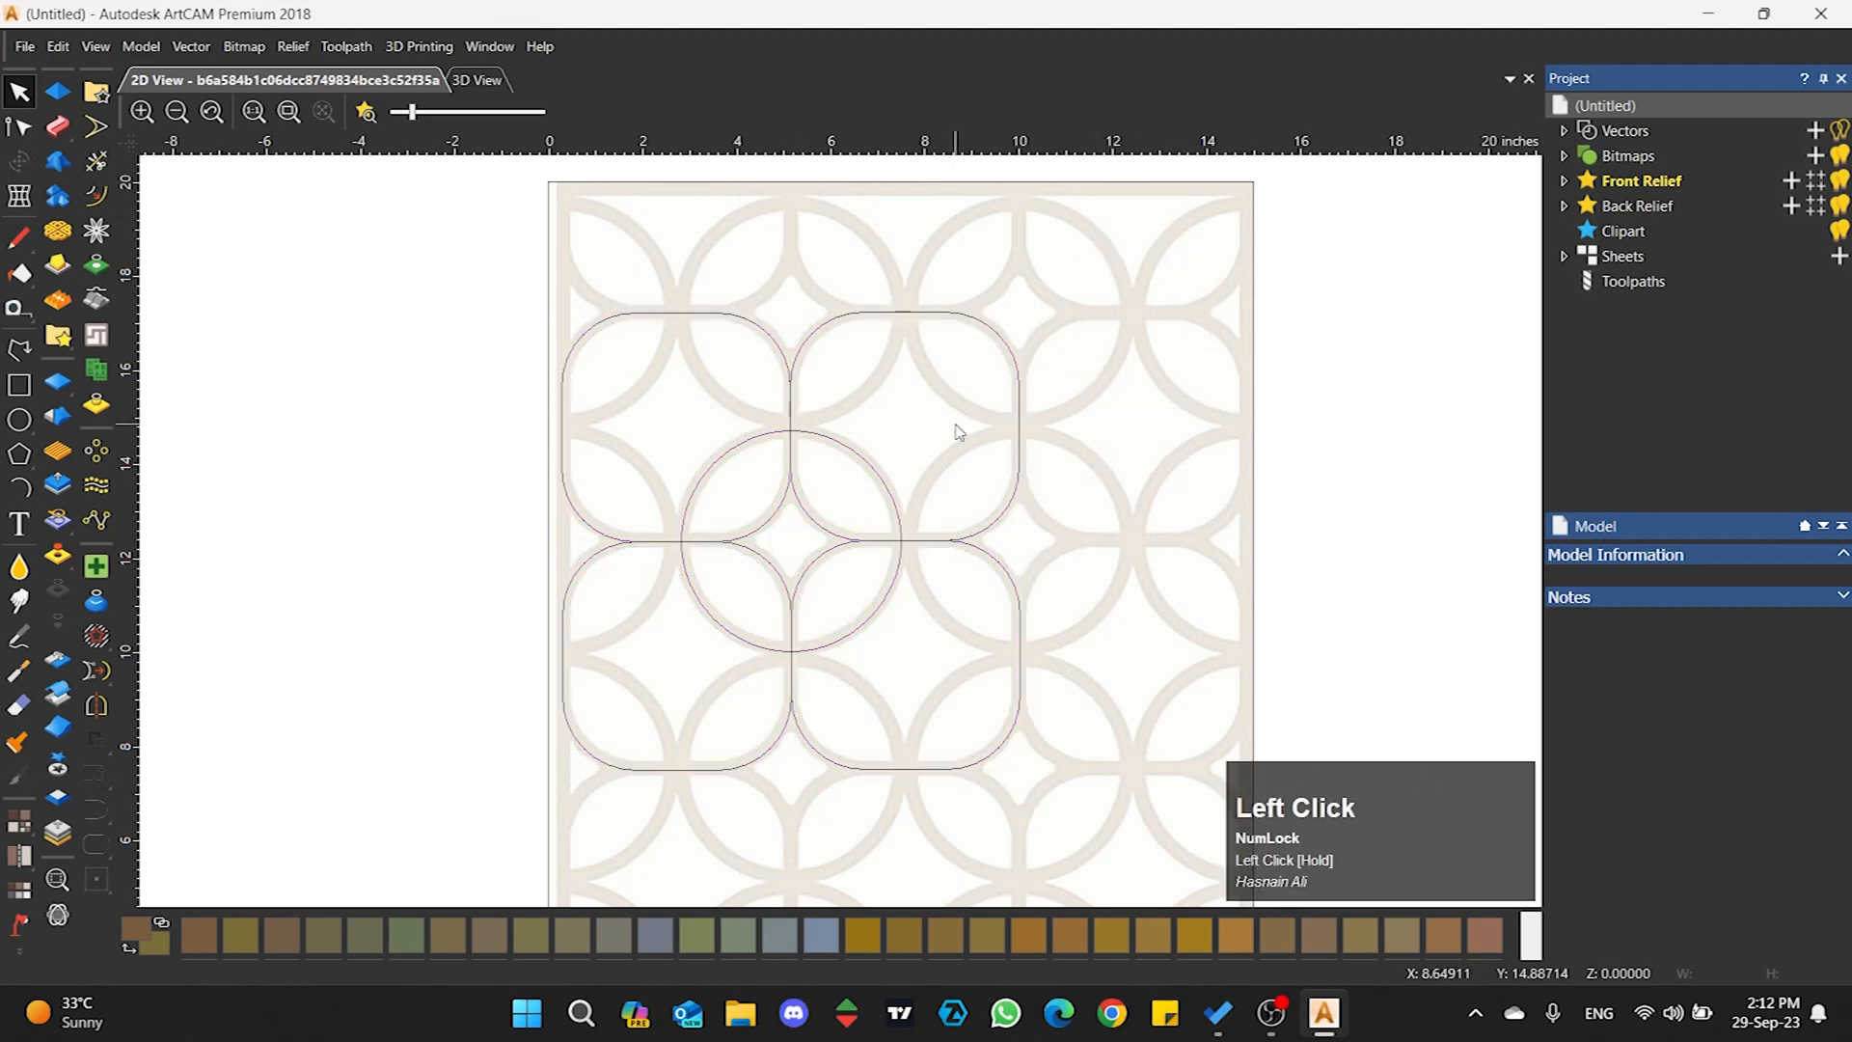
- Rotate-copy the circle into 4 objects over a total of 360 degrees about X 7.57, Y 14.84 inches, and clear the selection
left_click_drag(891, 455, 849, 499)
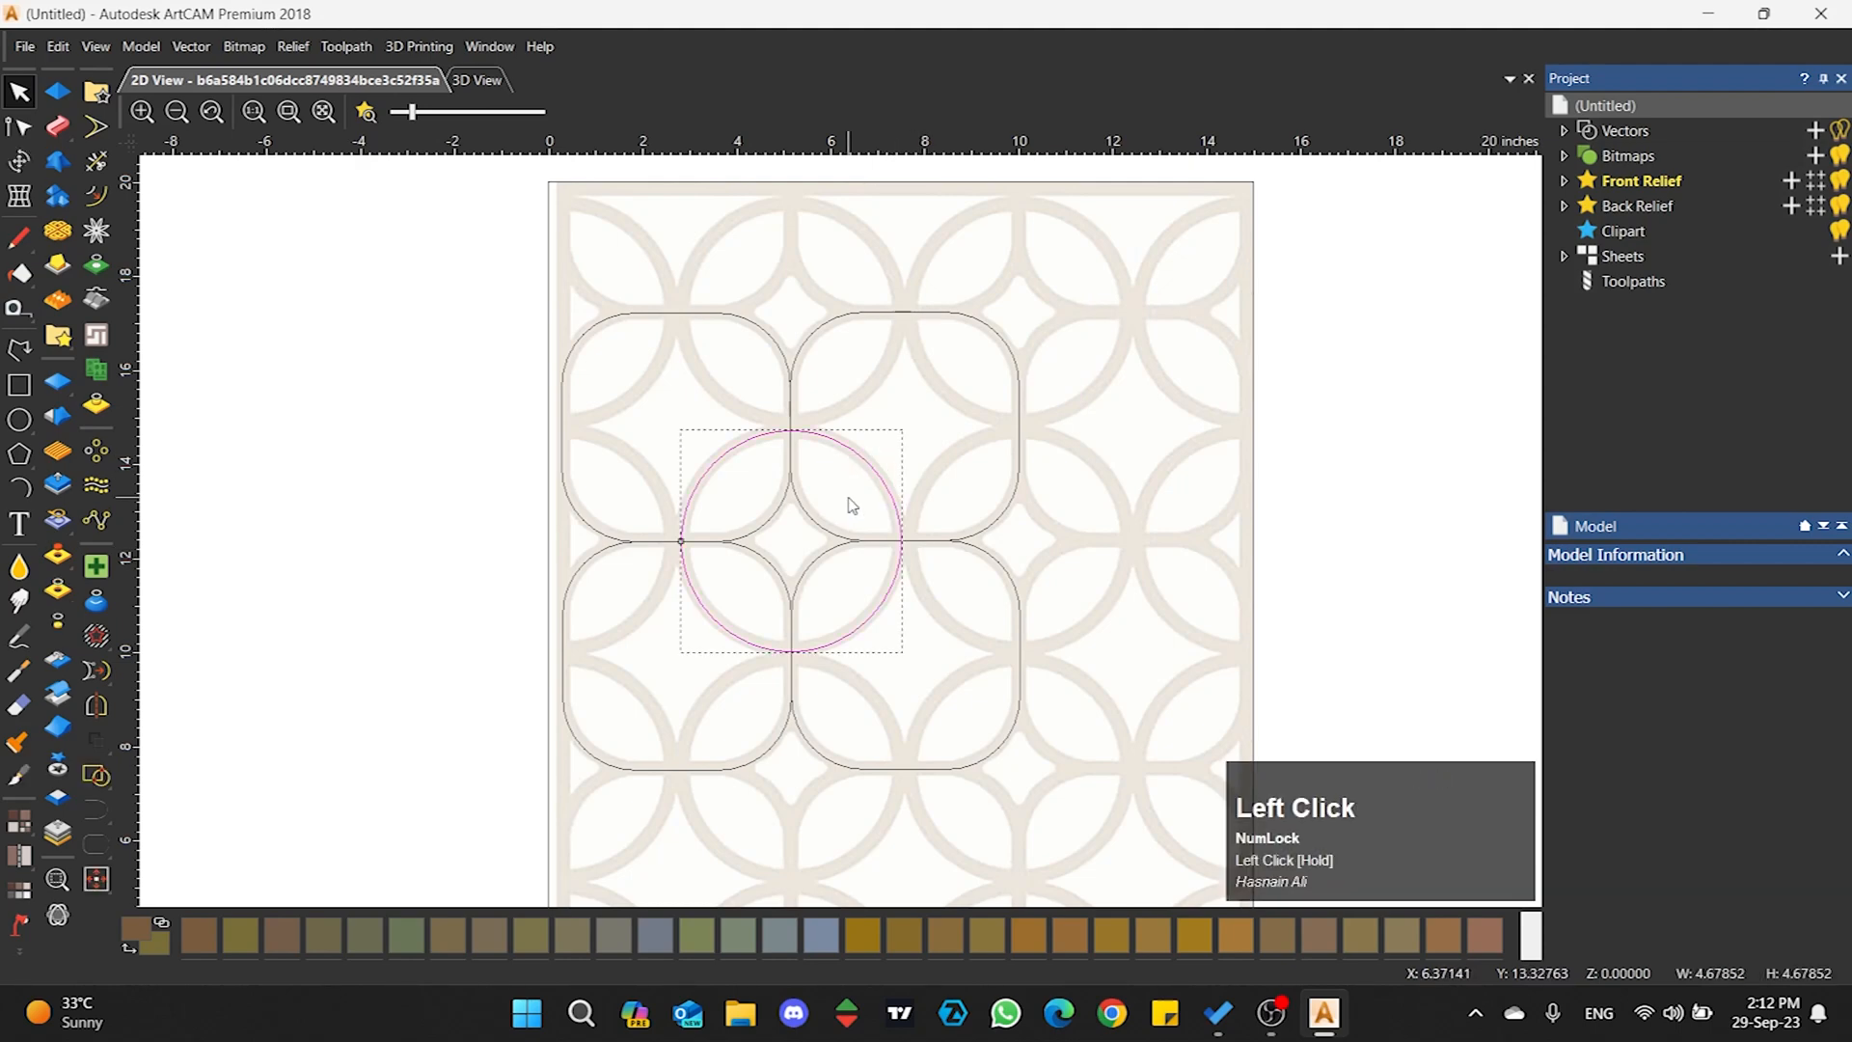
left_click_drag(910, 403, 858, 496)
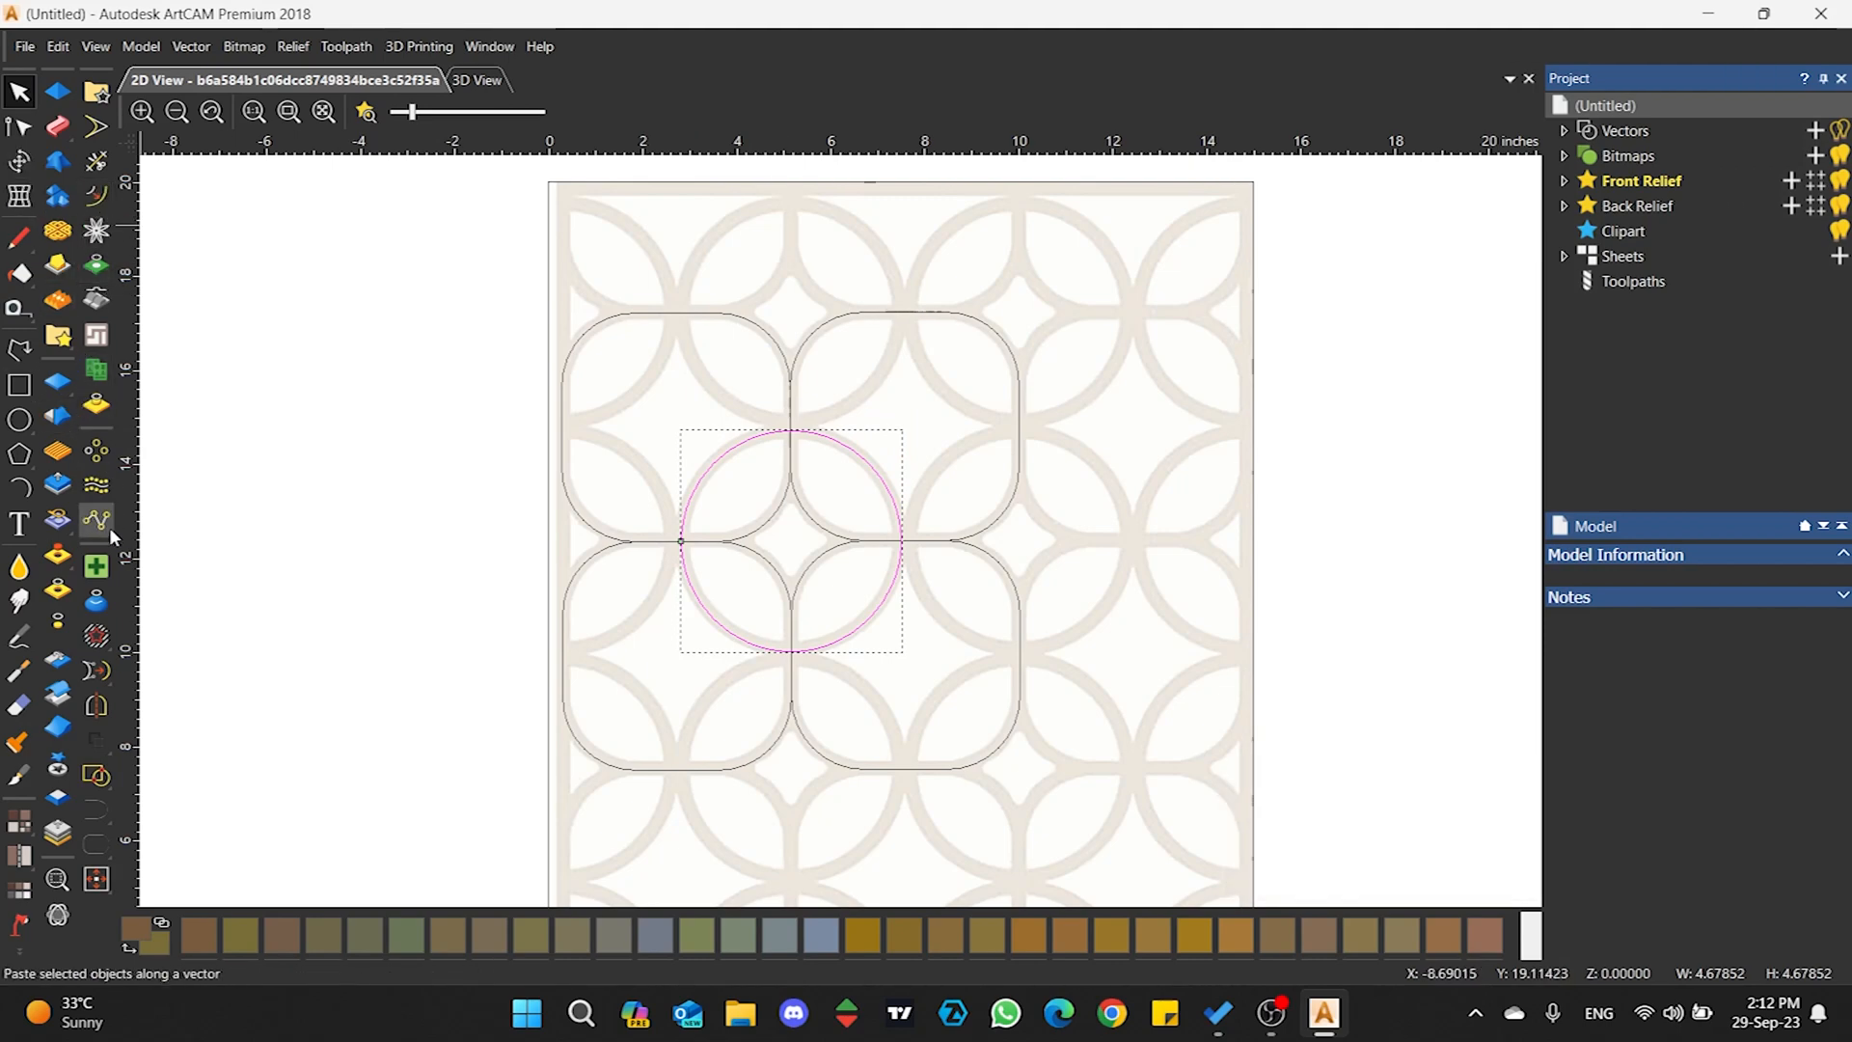
left_click(108, 454)
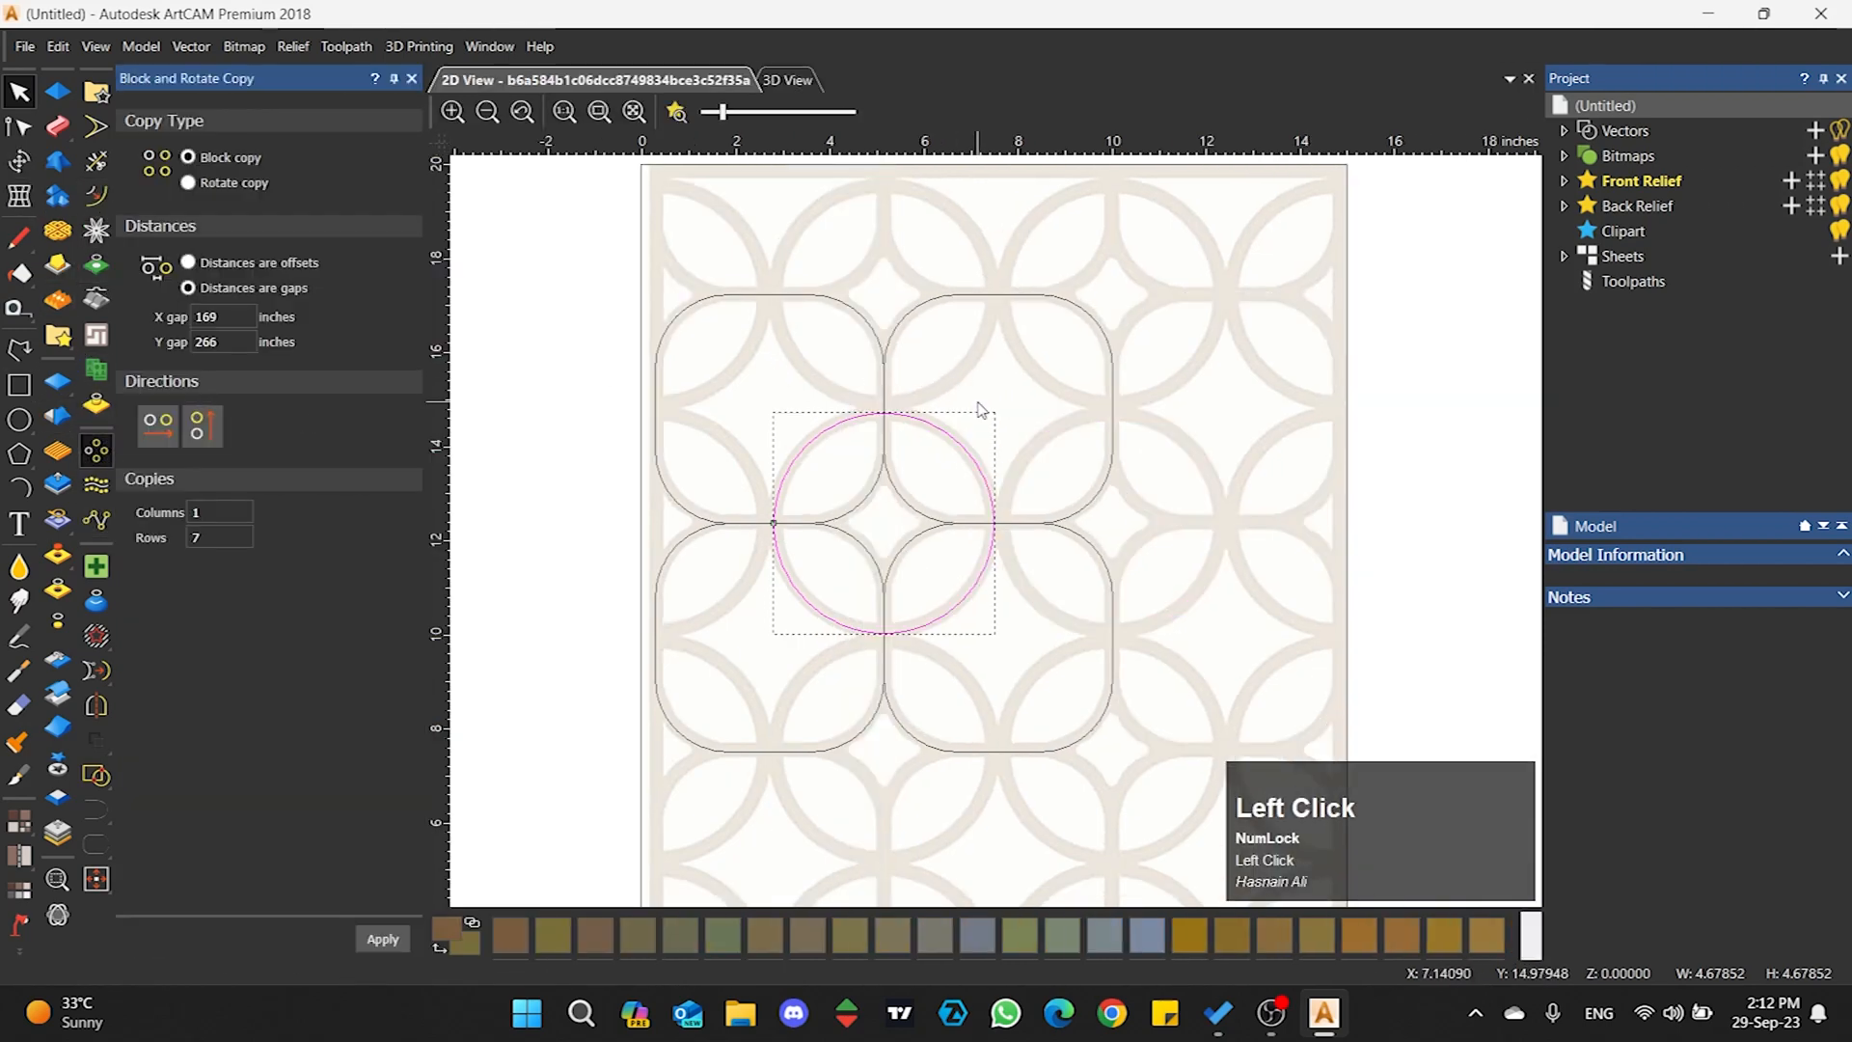
left_click(212, 183)
left_click(212, 318)
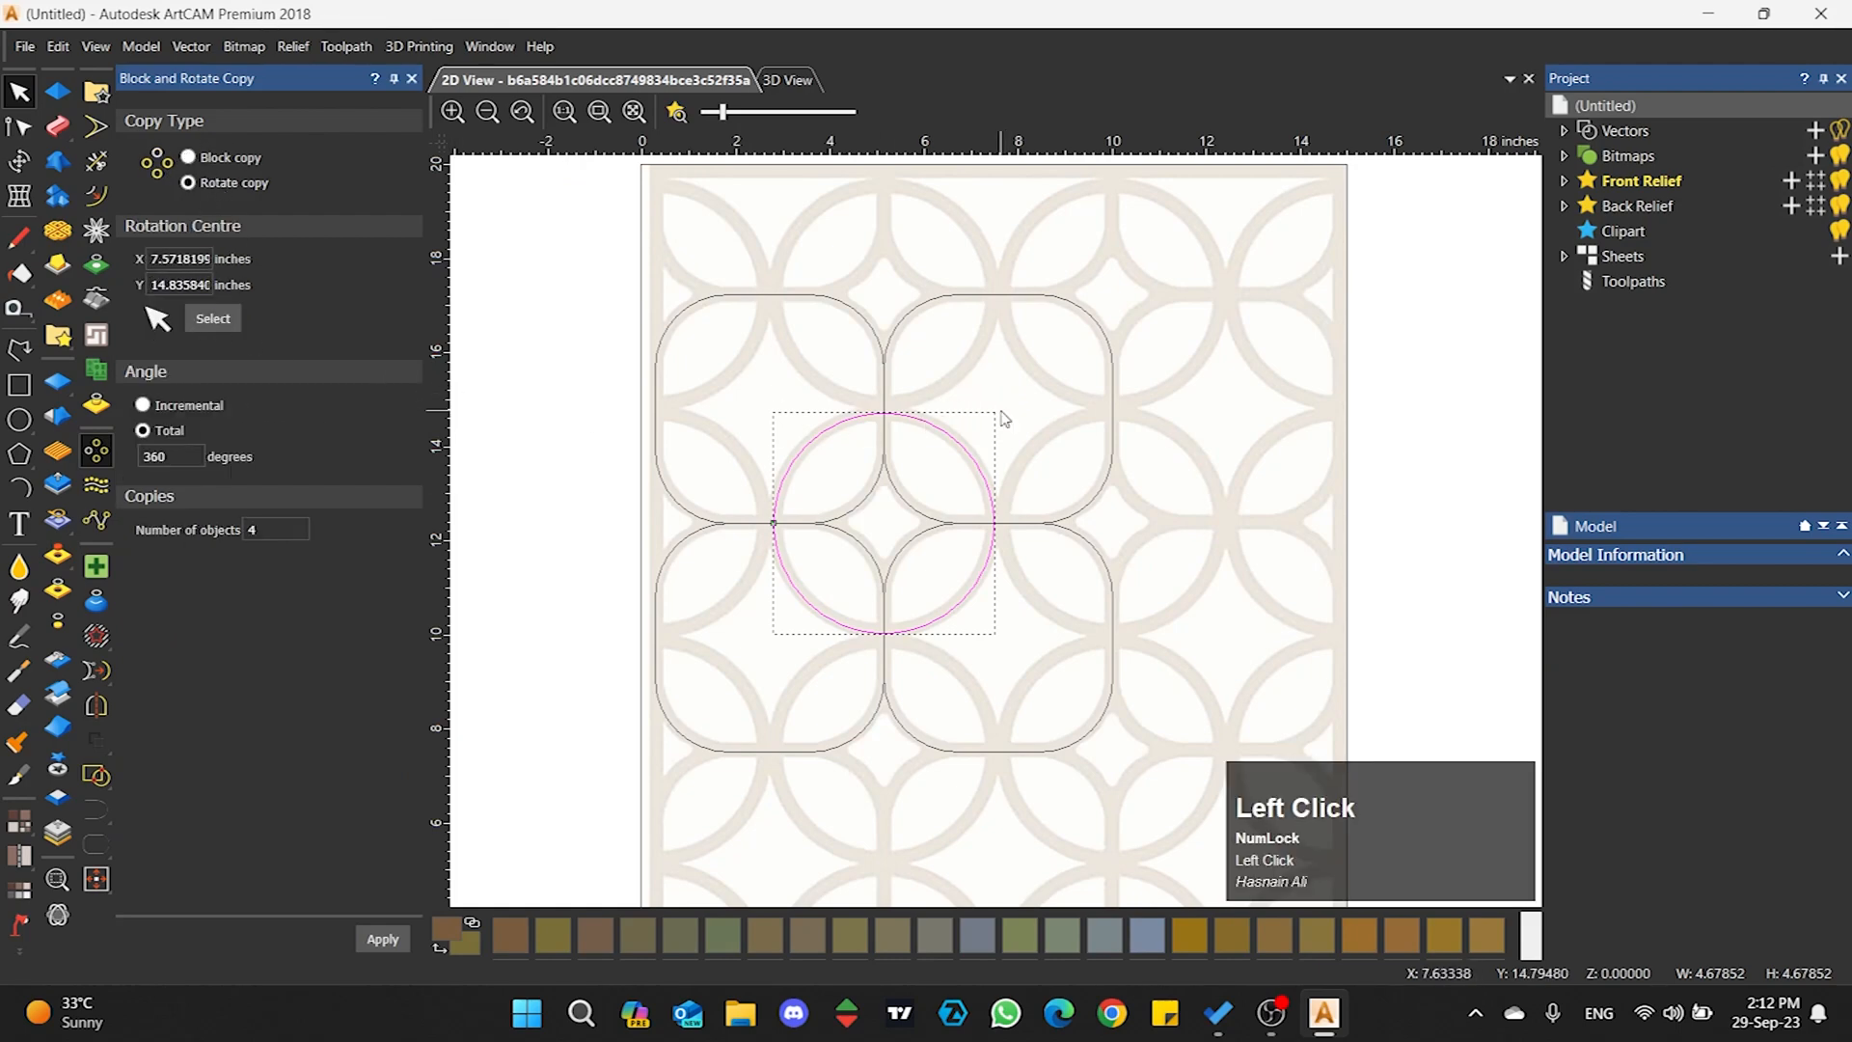
left_click(380, 940)
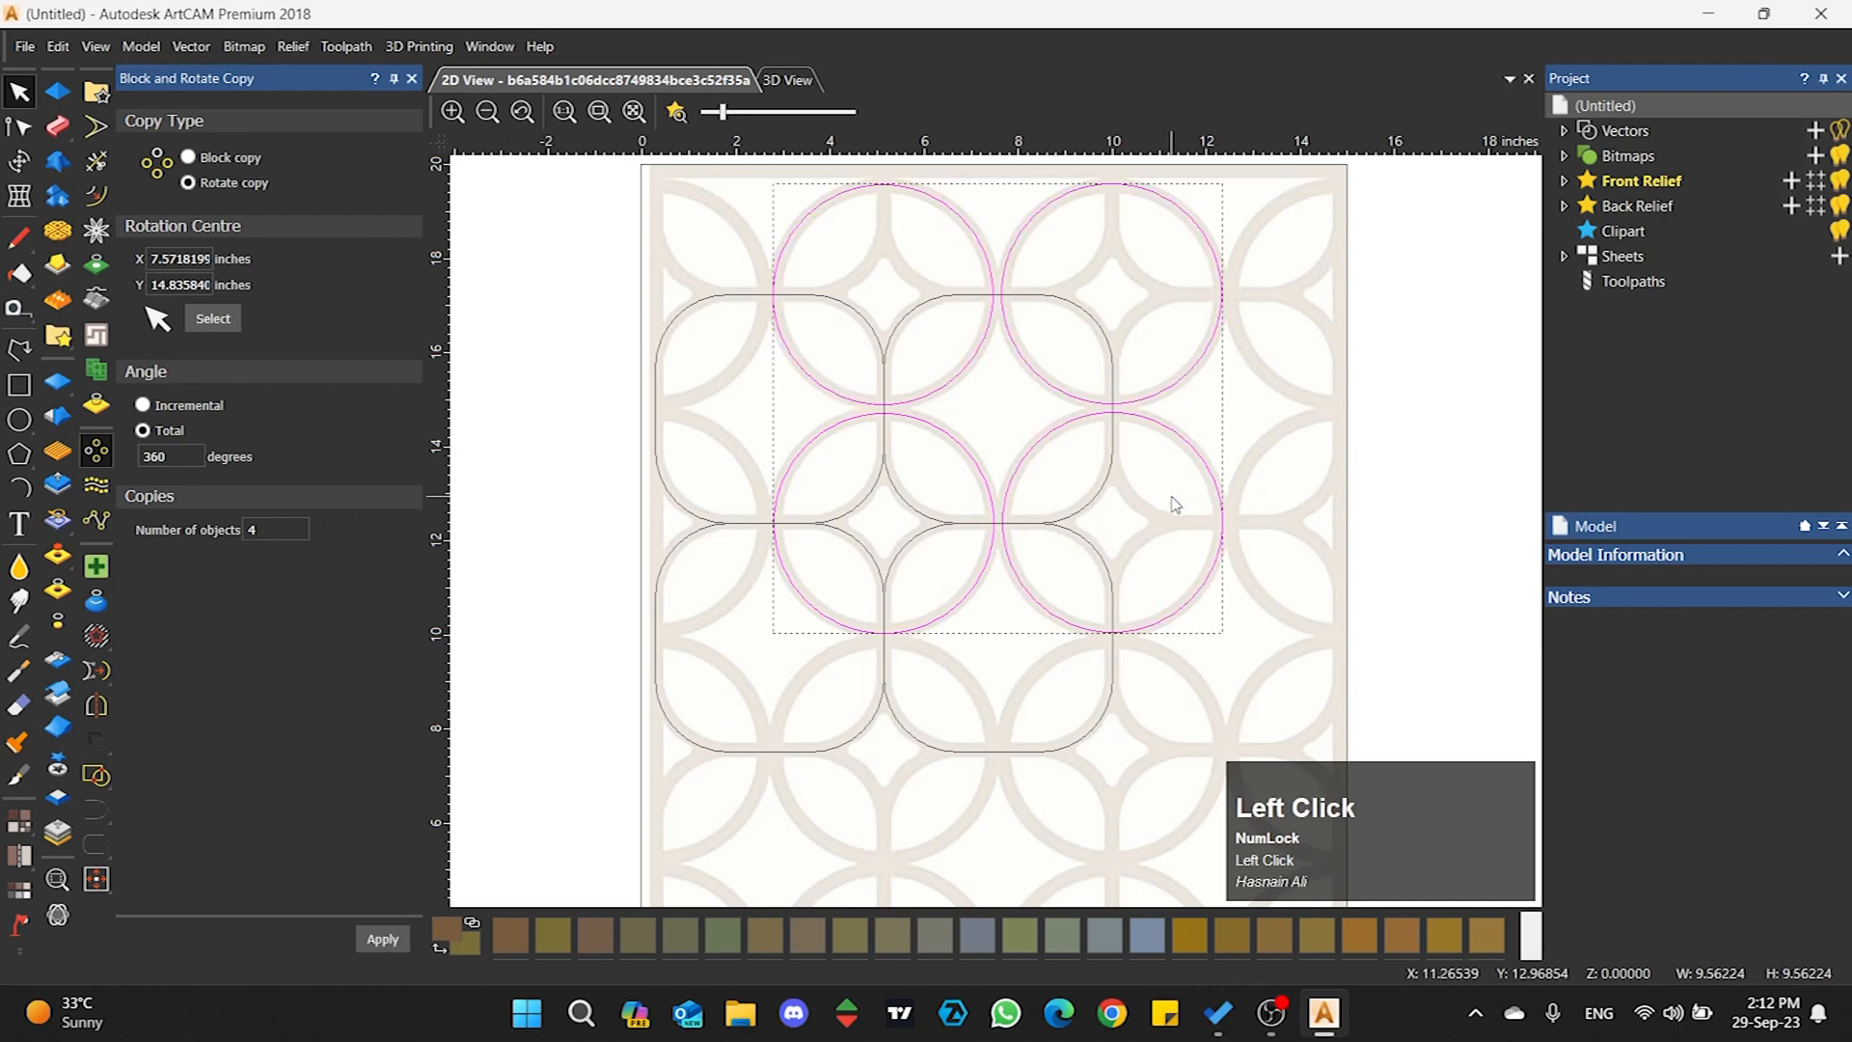
left_click(1025, 420)
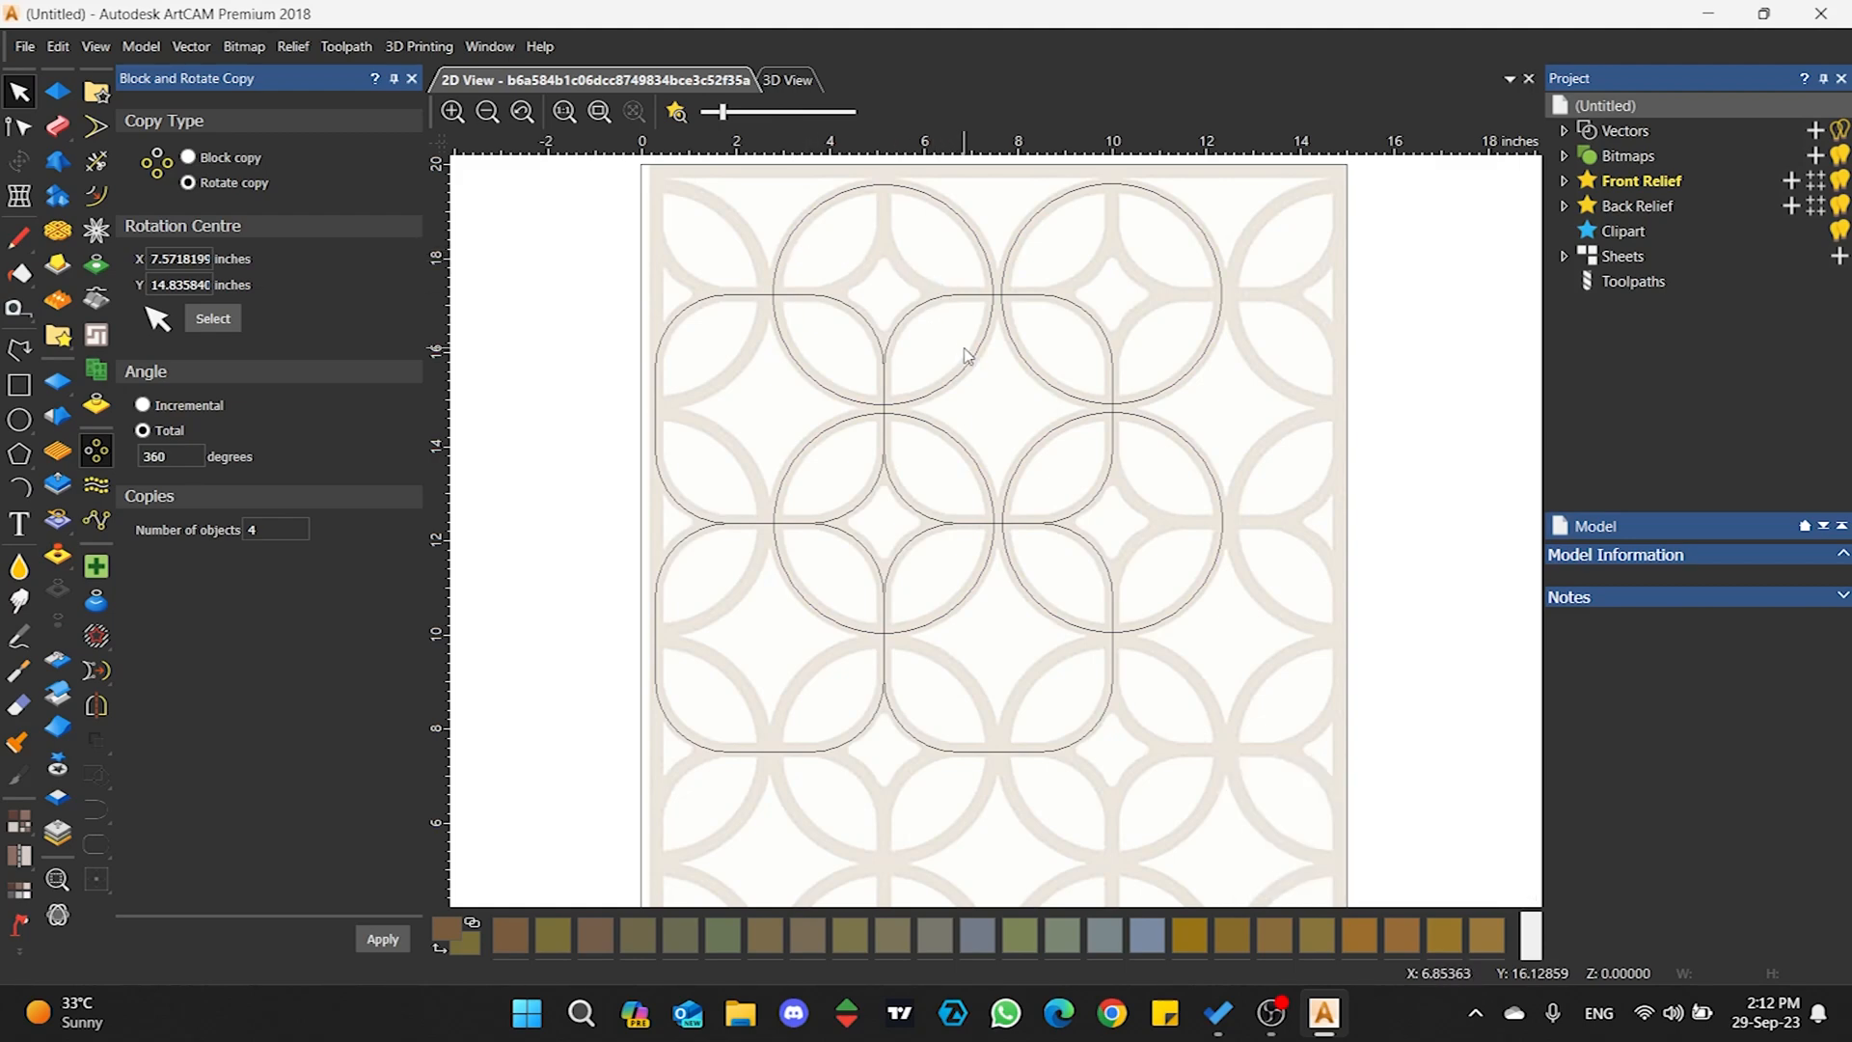
- Delete three of the four rounded squares, keeping only the upper-left one and the four circles
left_click_drag(955, 337, 932, 460)
left_click_drag(927, 466, 868, 484)
left_click(900, 574)
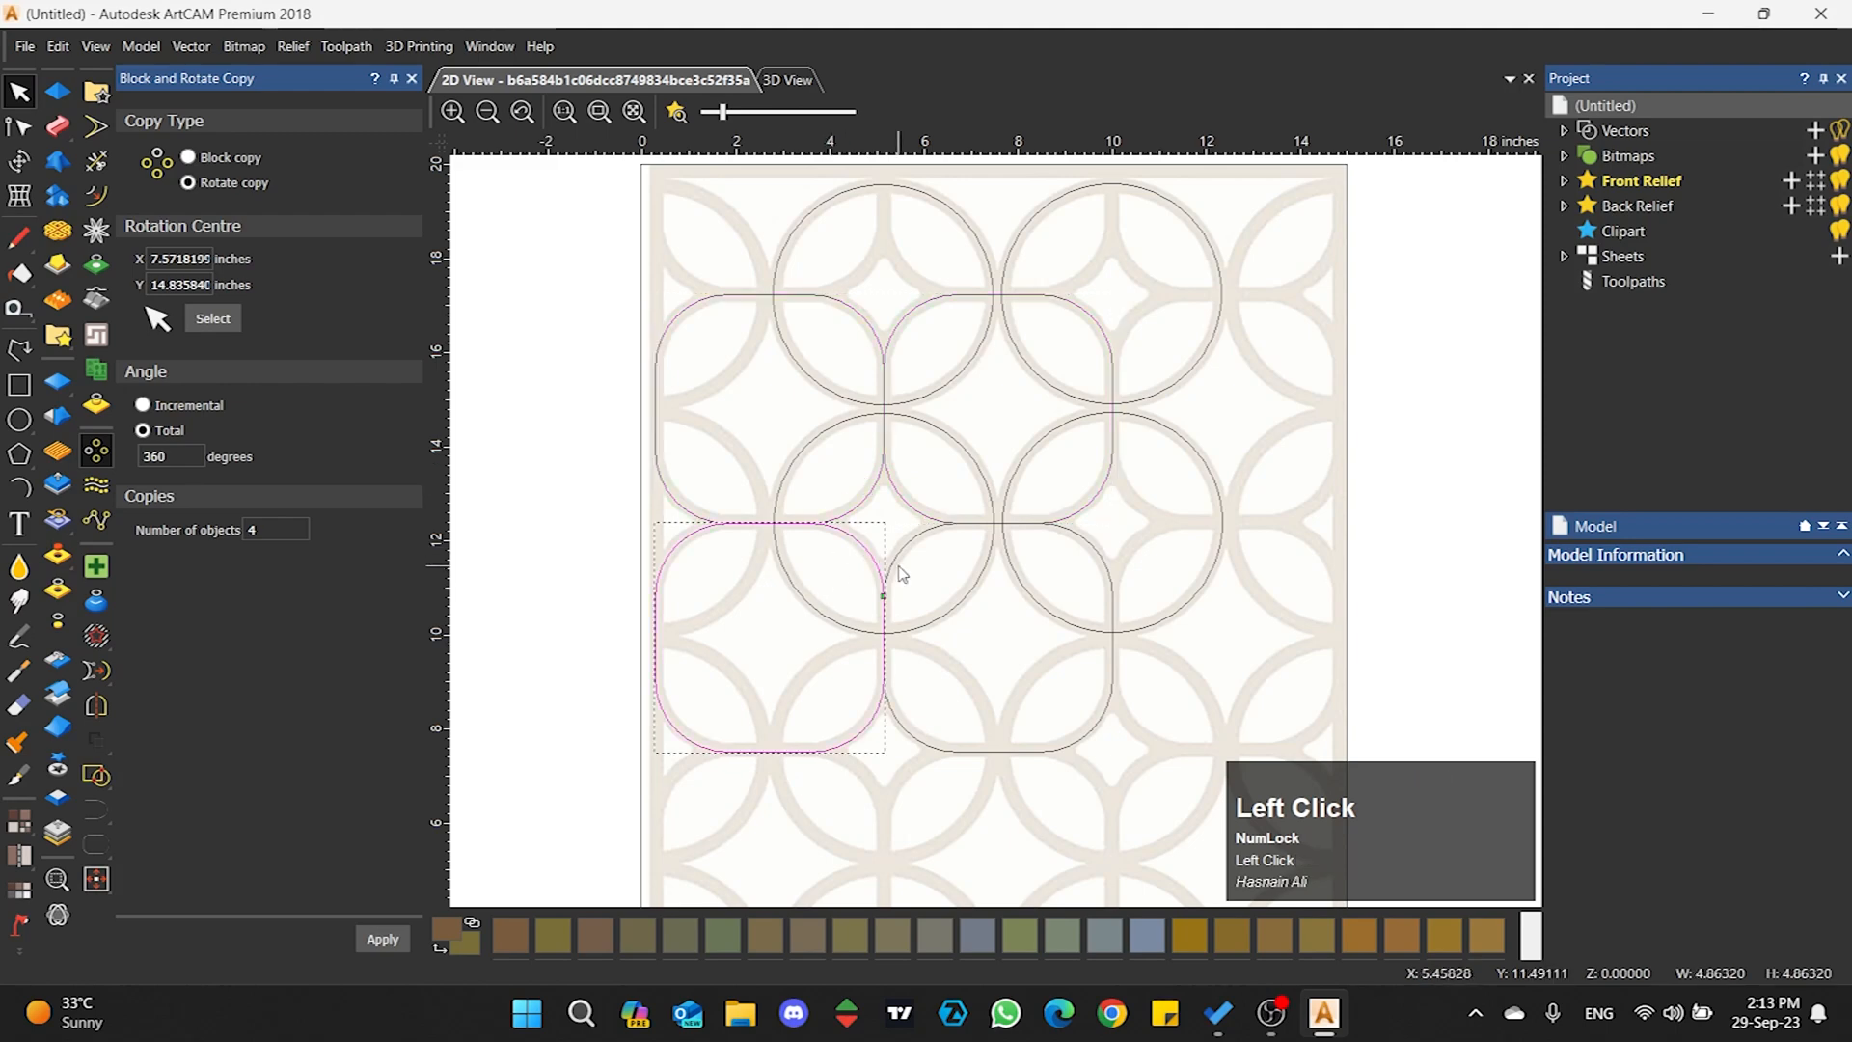
left_click(925, 564)
key("Delete")
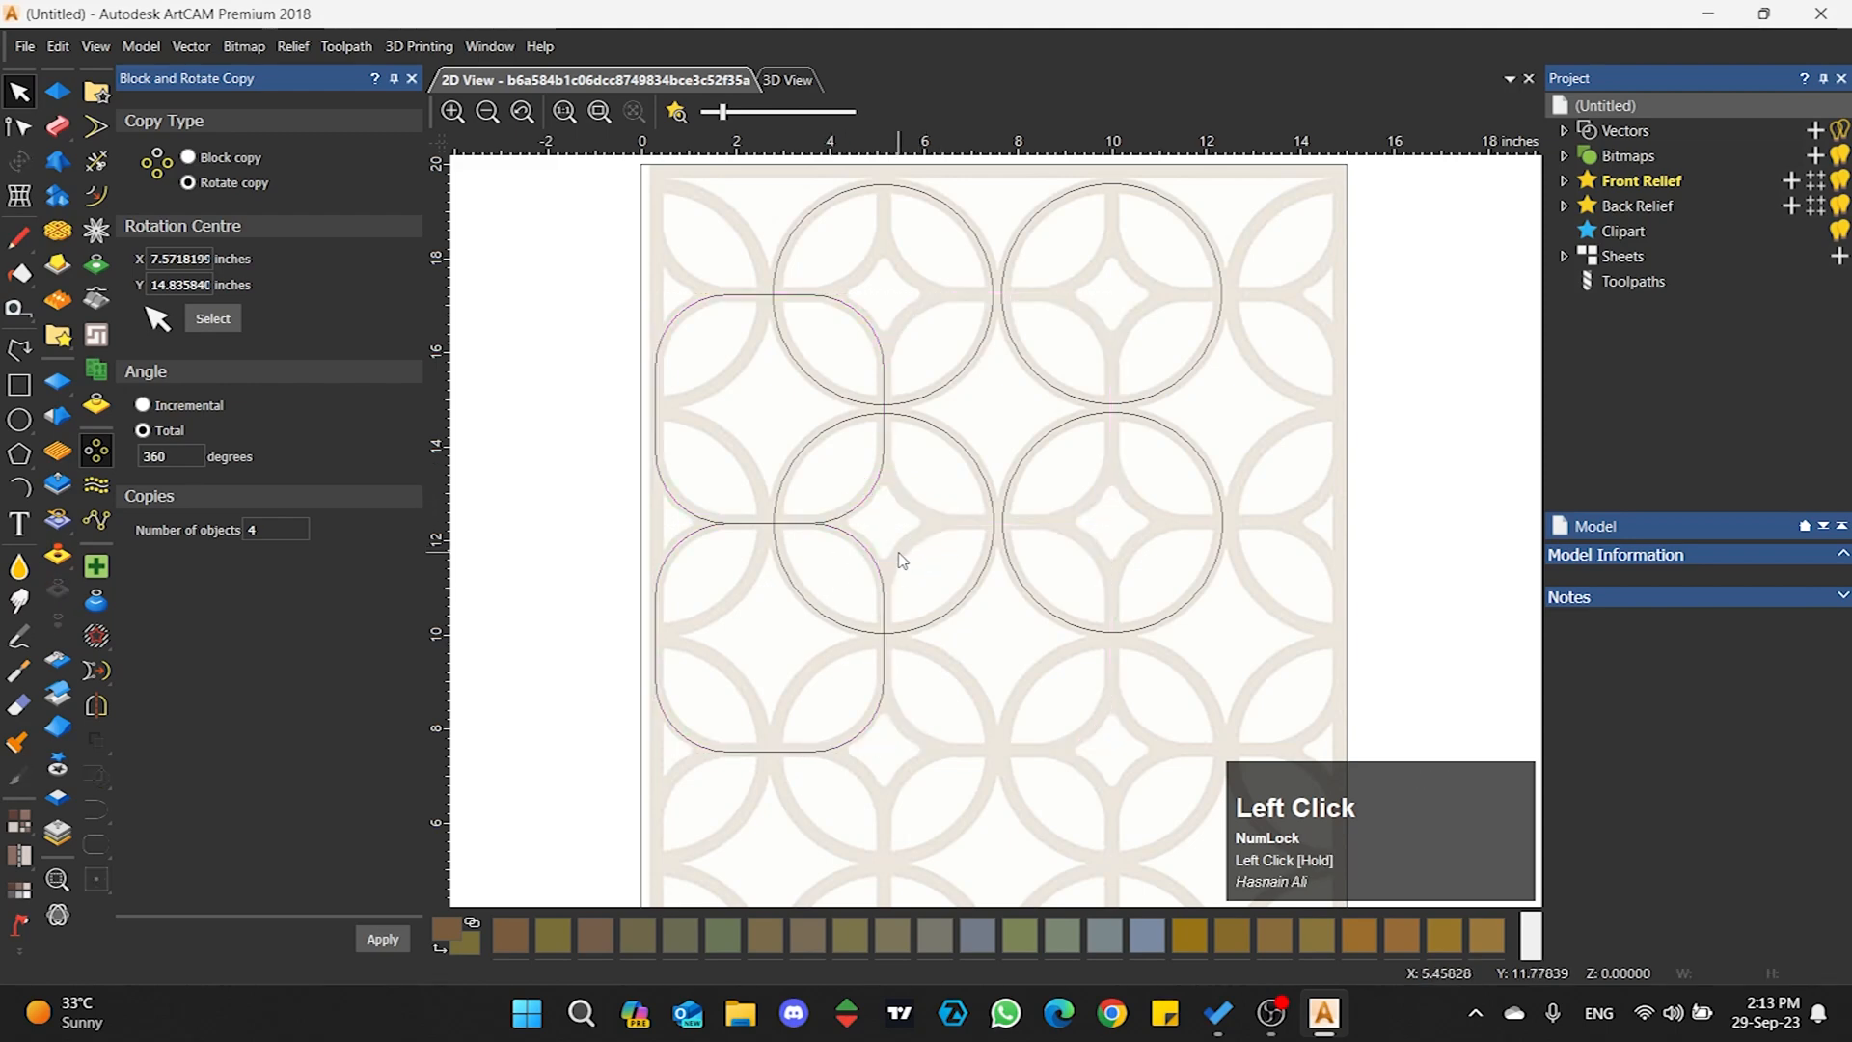
left_click_drag(887, 550, 854, 573)
key("Delete")
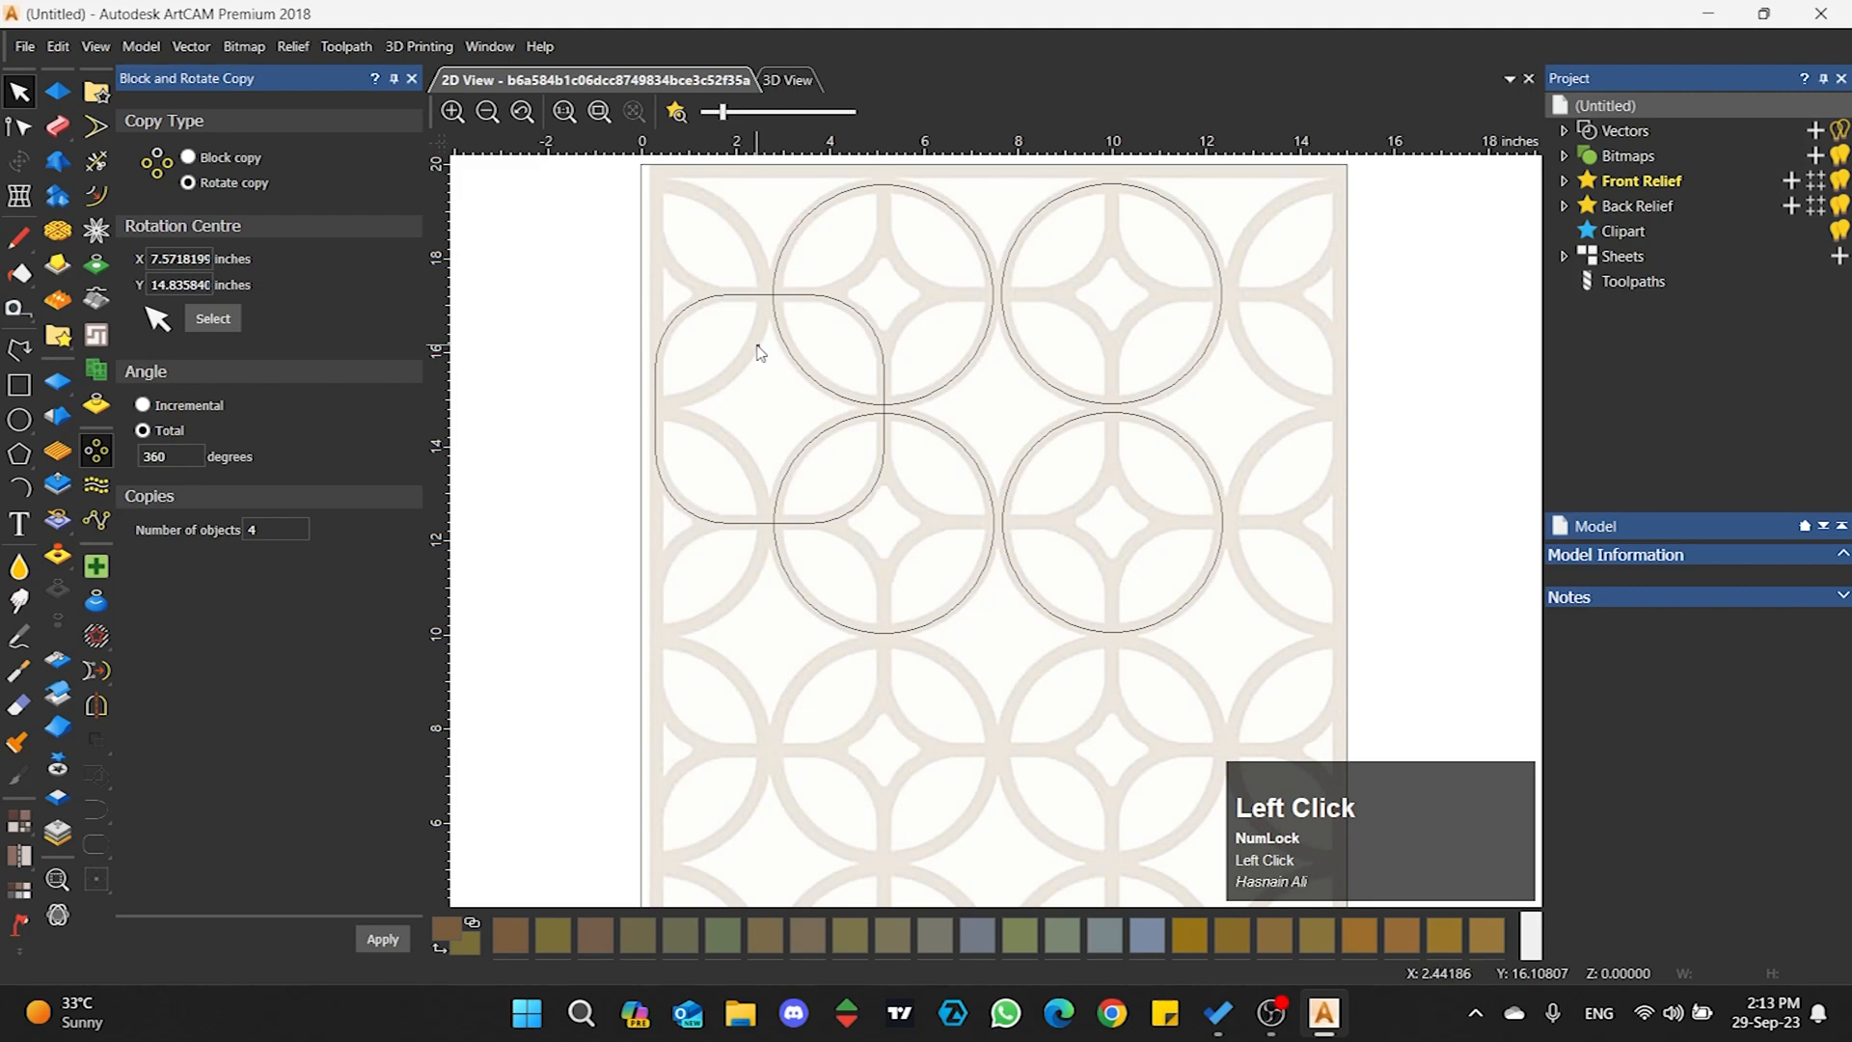
- Select the remaining rounded square and set up a block copy with distances as gaps, using 0-inch X and Y gaps
left_click(665, 328)
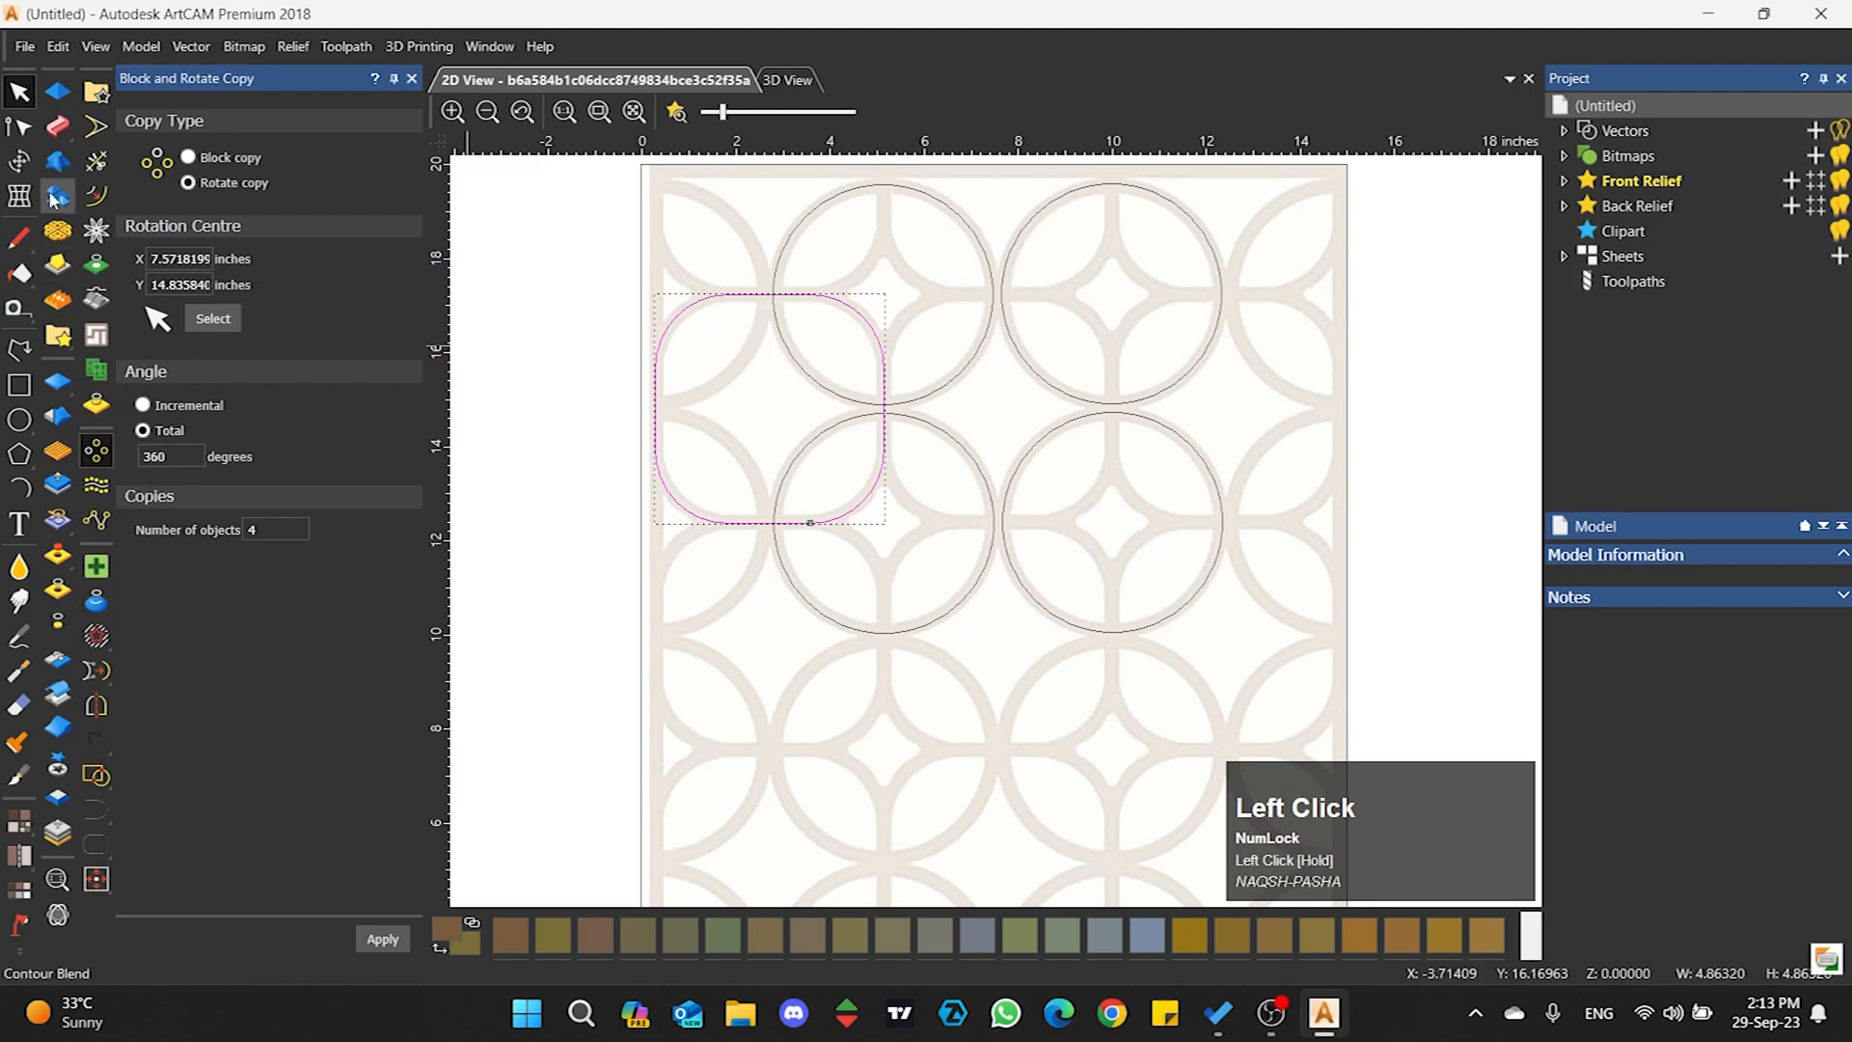
left_click(188, 157)
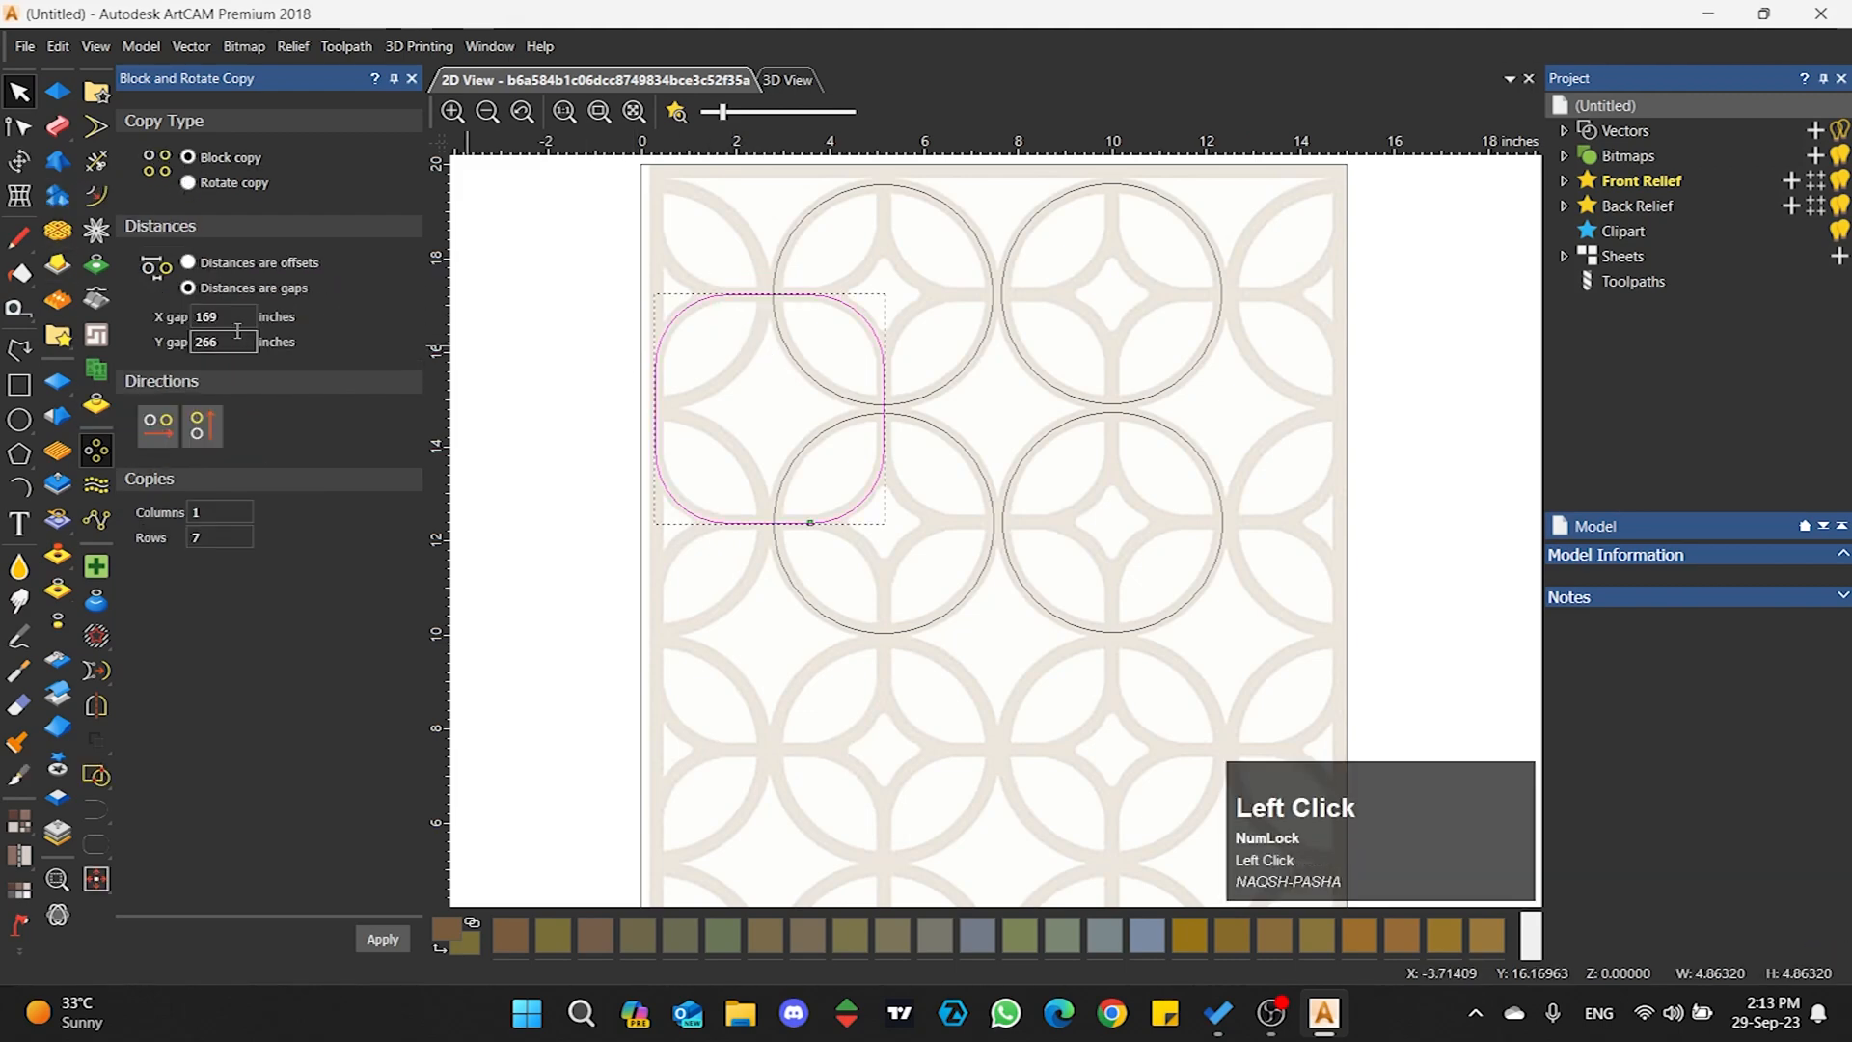
left_click_drag(234, 318, 135, 318)
type("0")
key("Tab")
type("0")
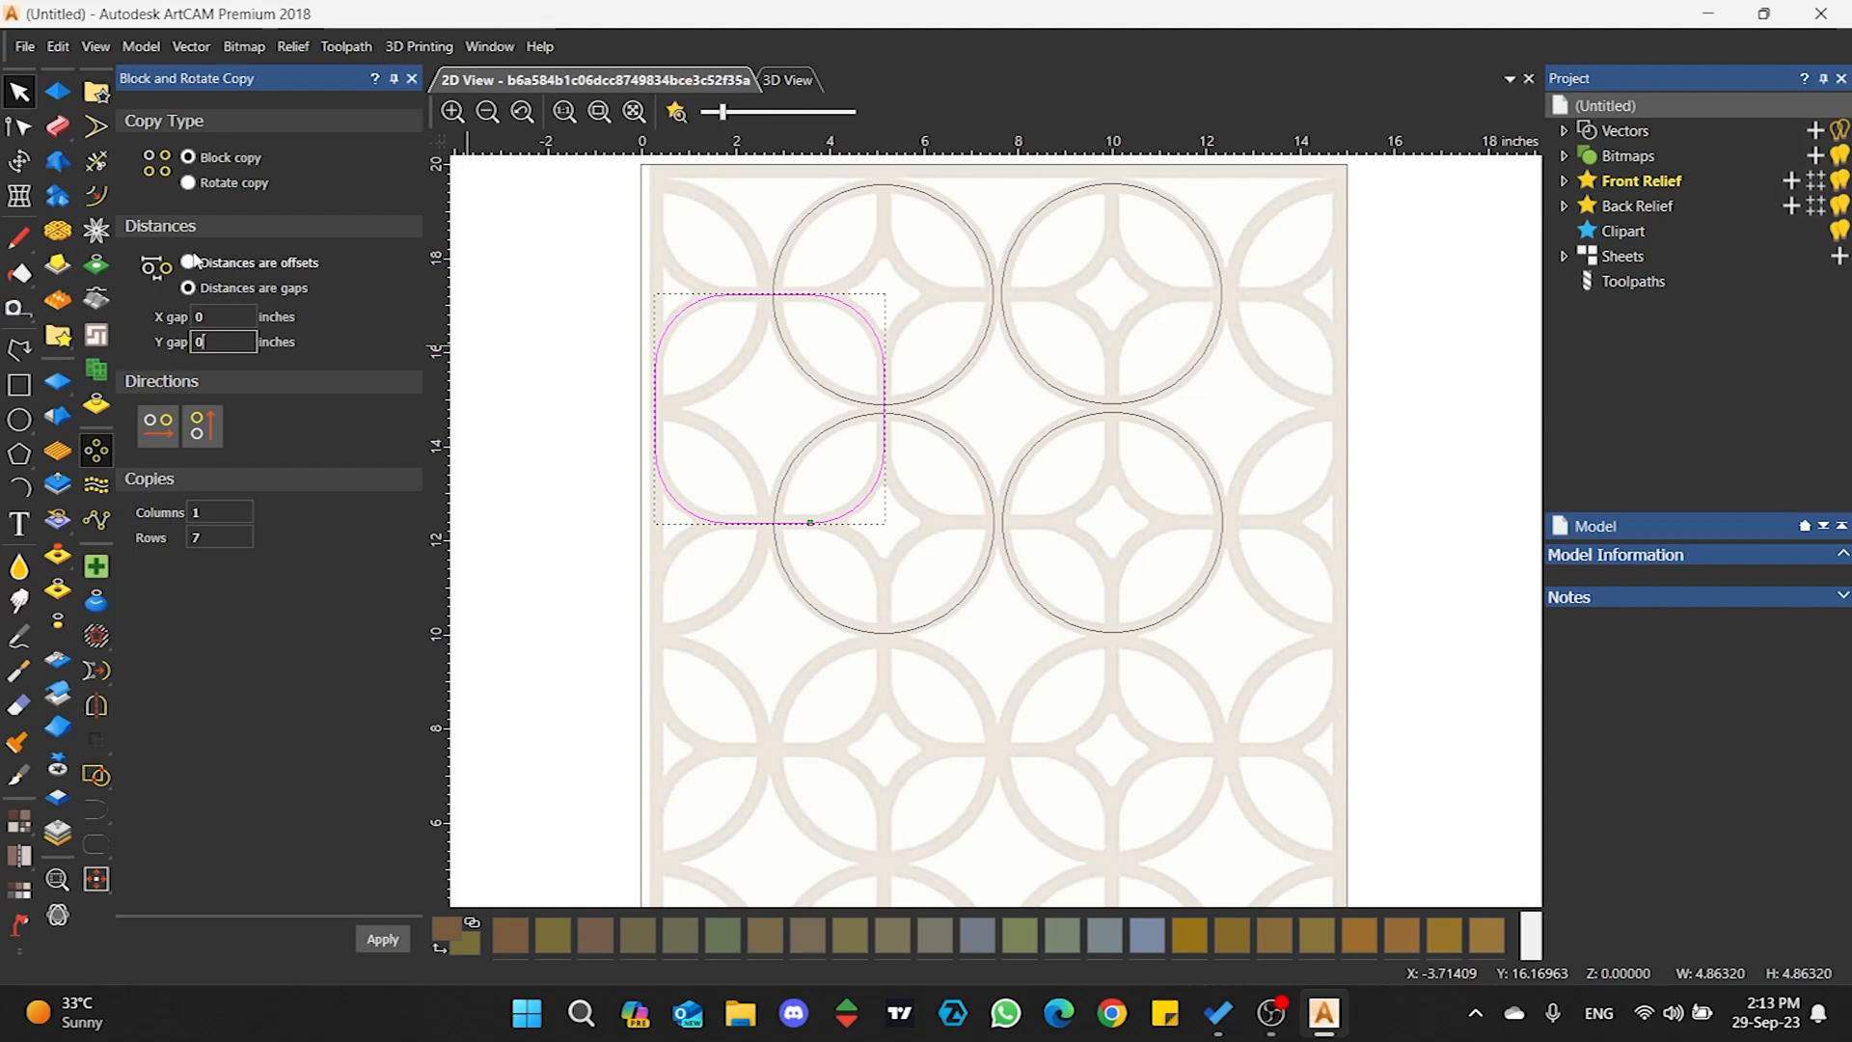
left_click(189, 287)
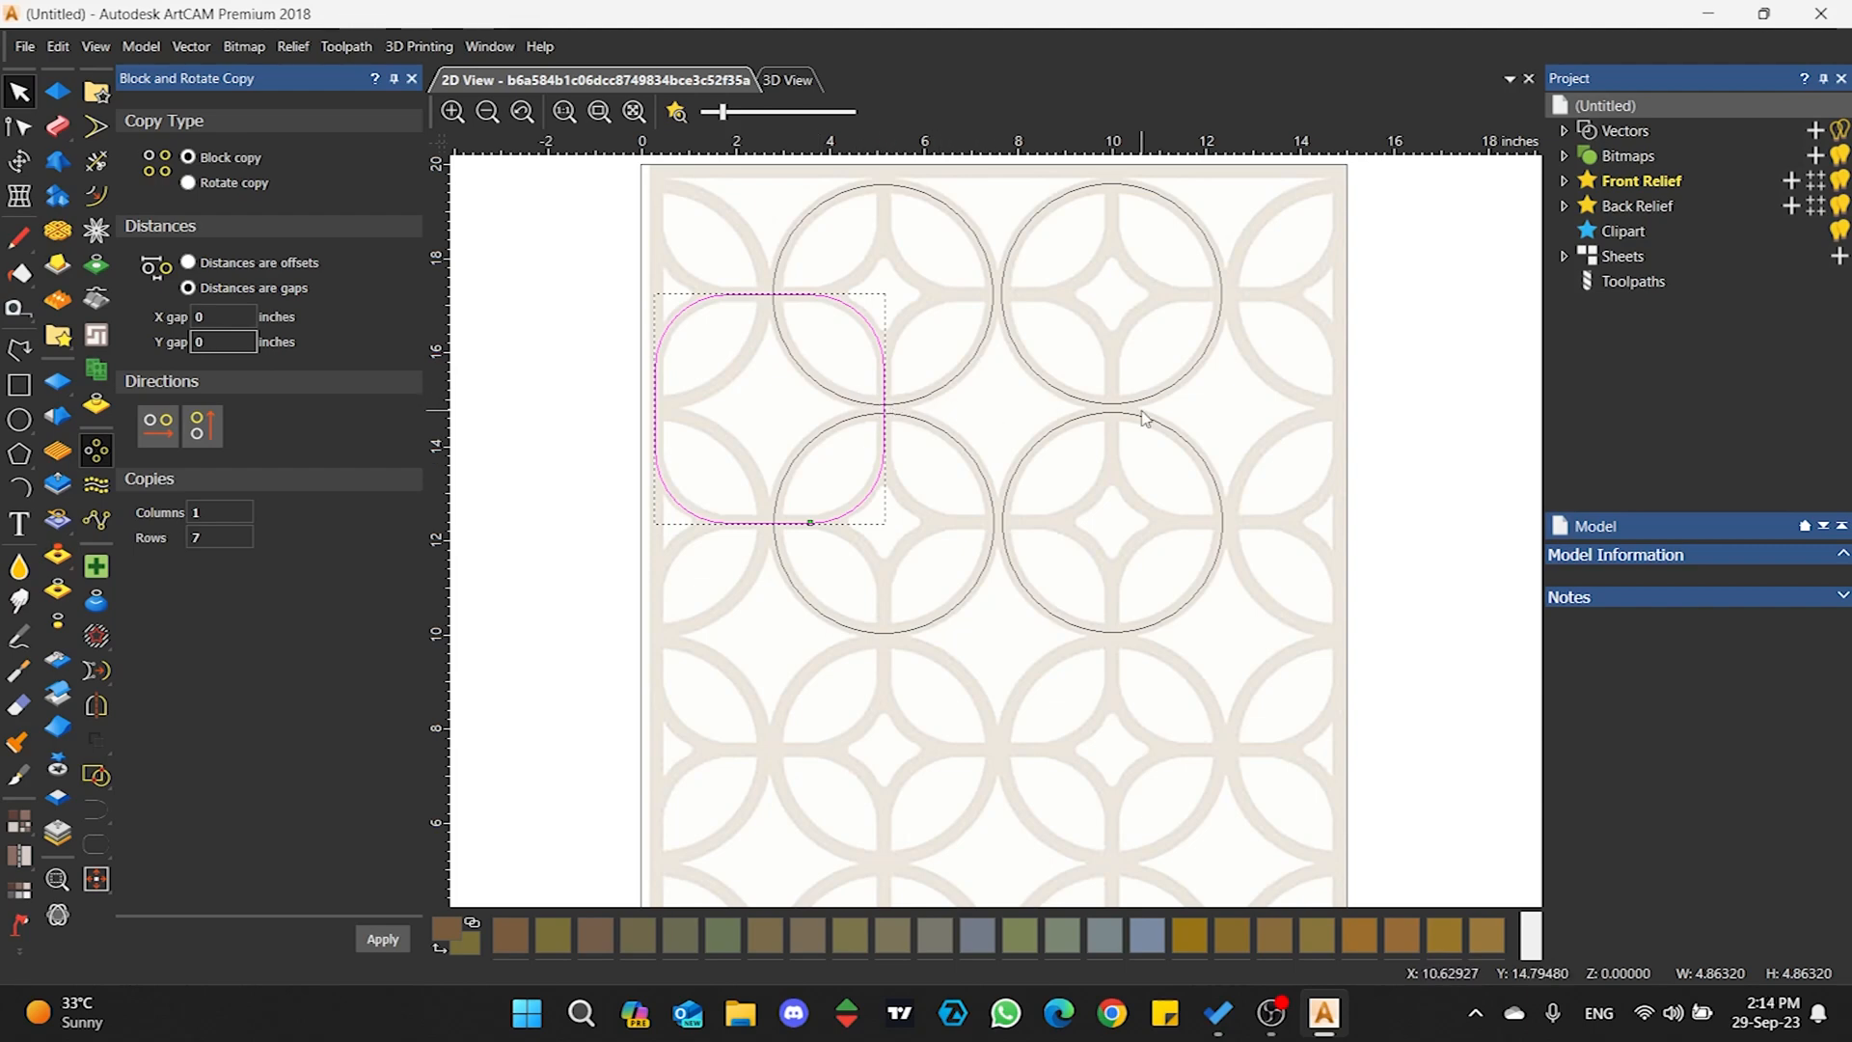
- Block-copy the rounded square into 3 columns and 4 rows, with the columns running rightward and the rows downward
left_click_drag(739, 366, 686, 289)
left_click(192, 514)
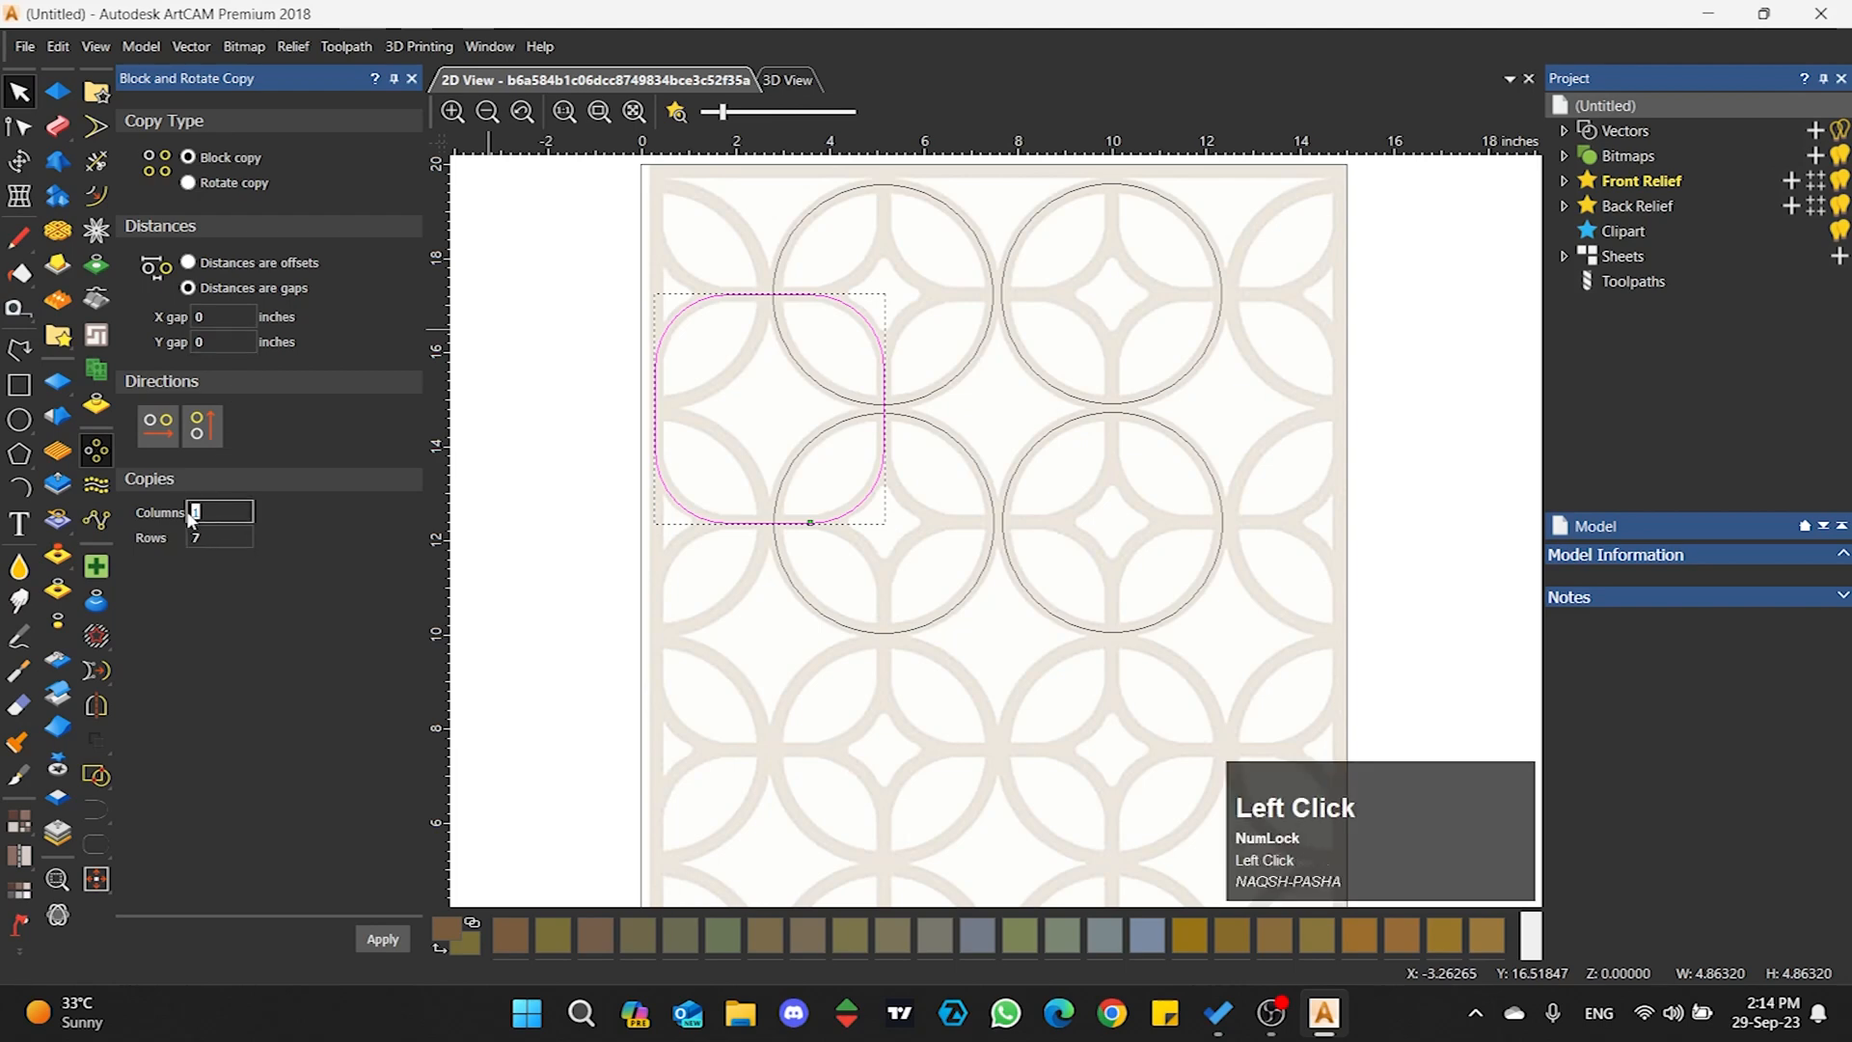
type("3")
scroll(682, 376, "down", 4)
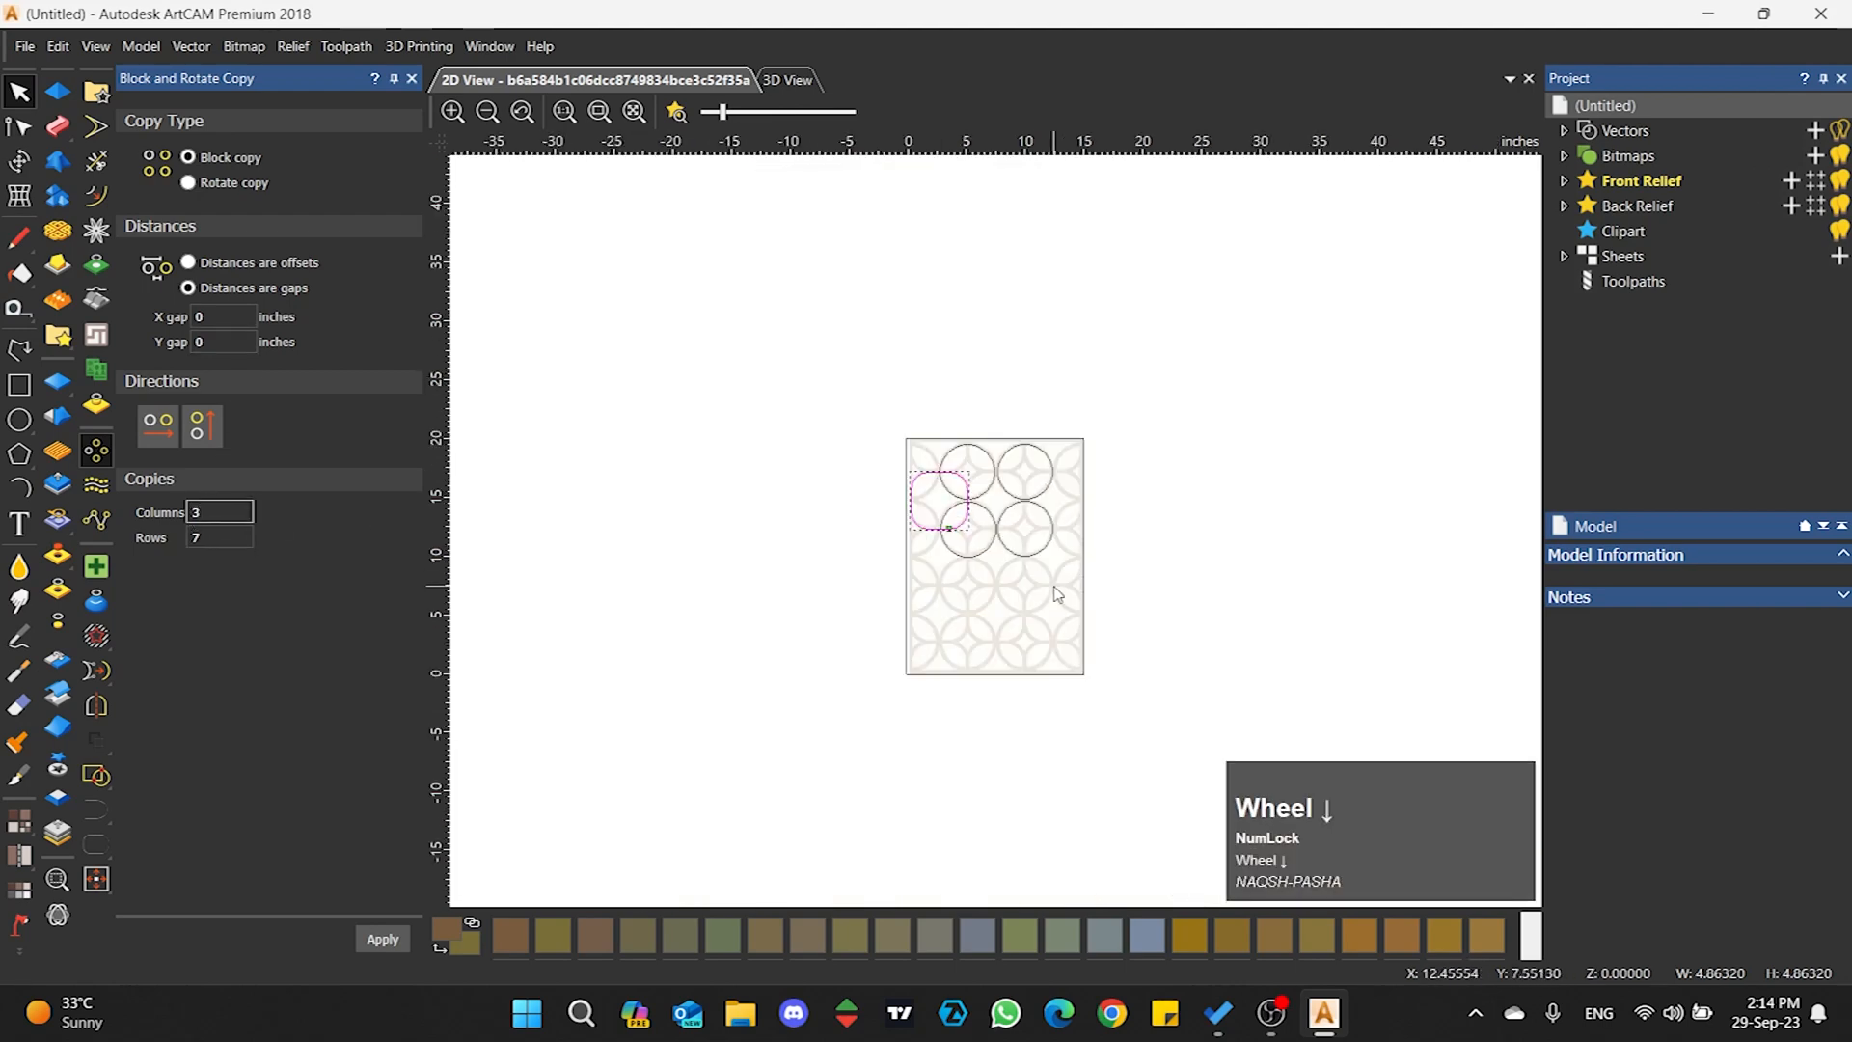
scroll(1056, 594, "up", 1)
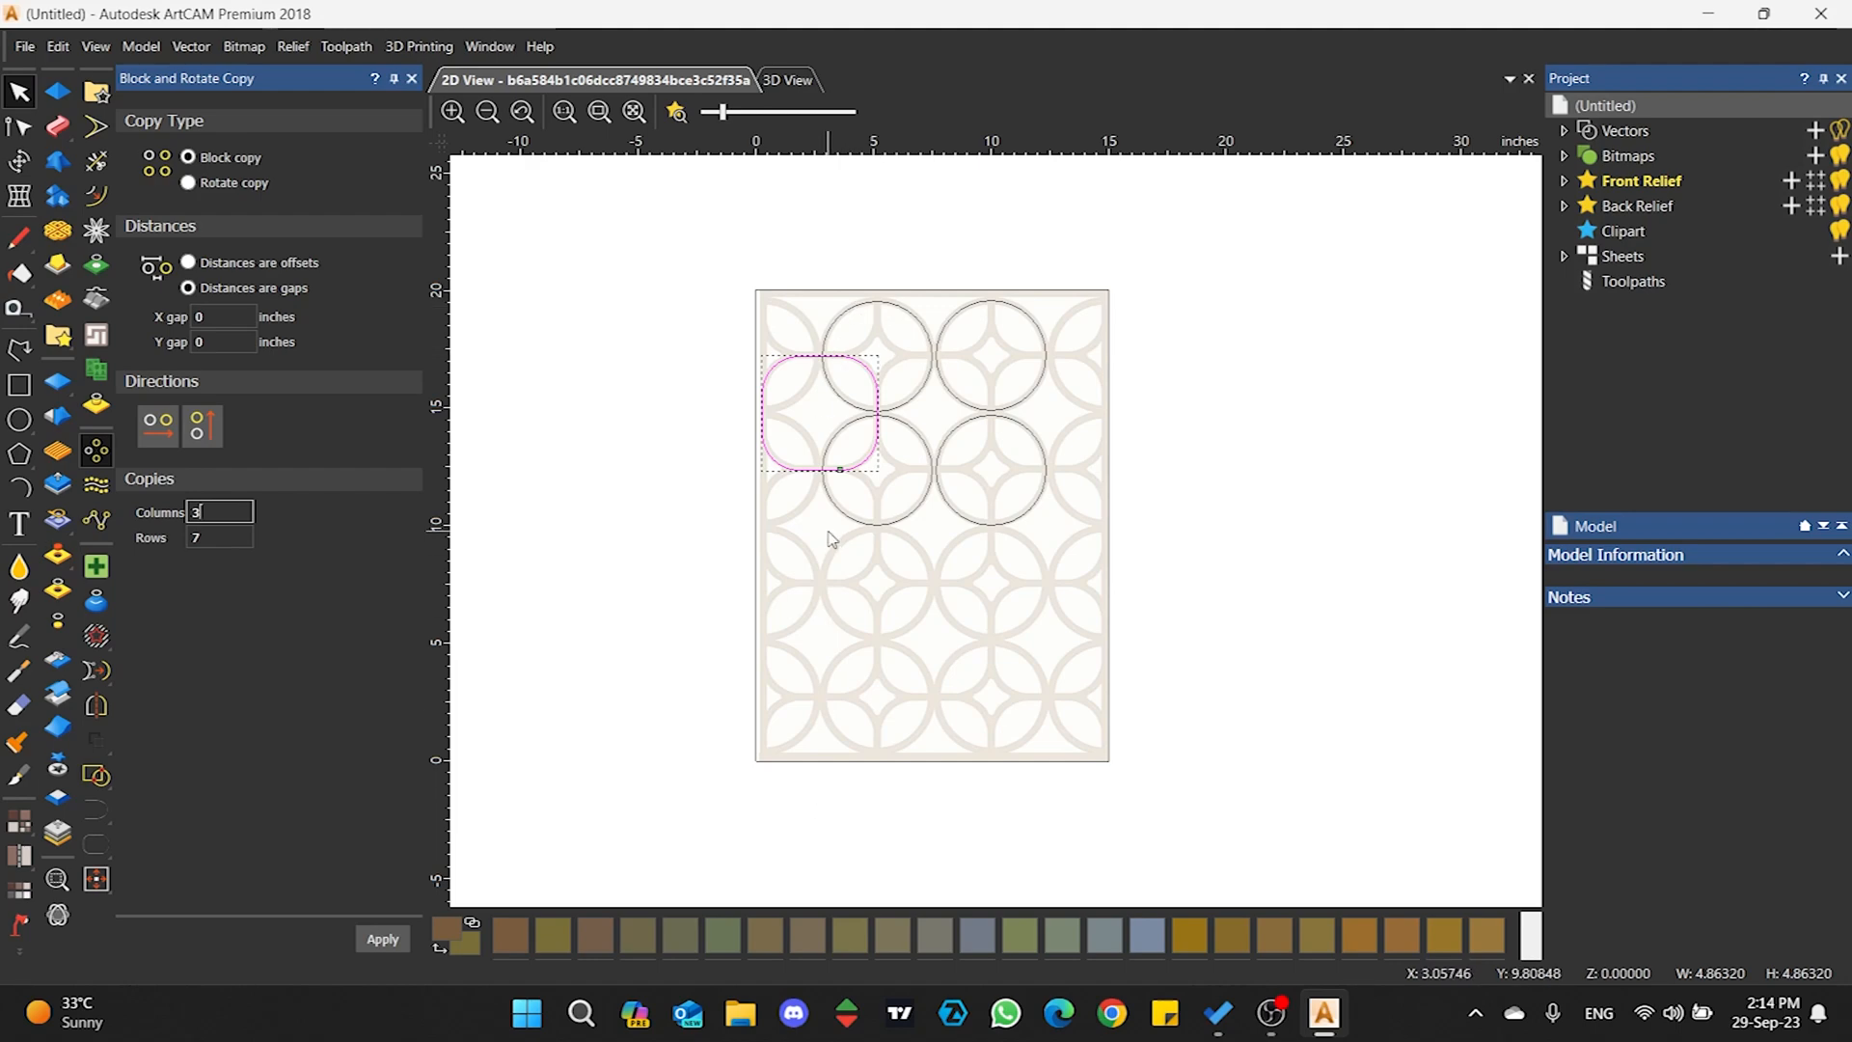
left_click(191, 537)
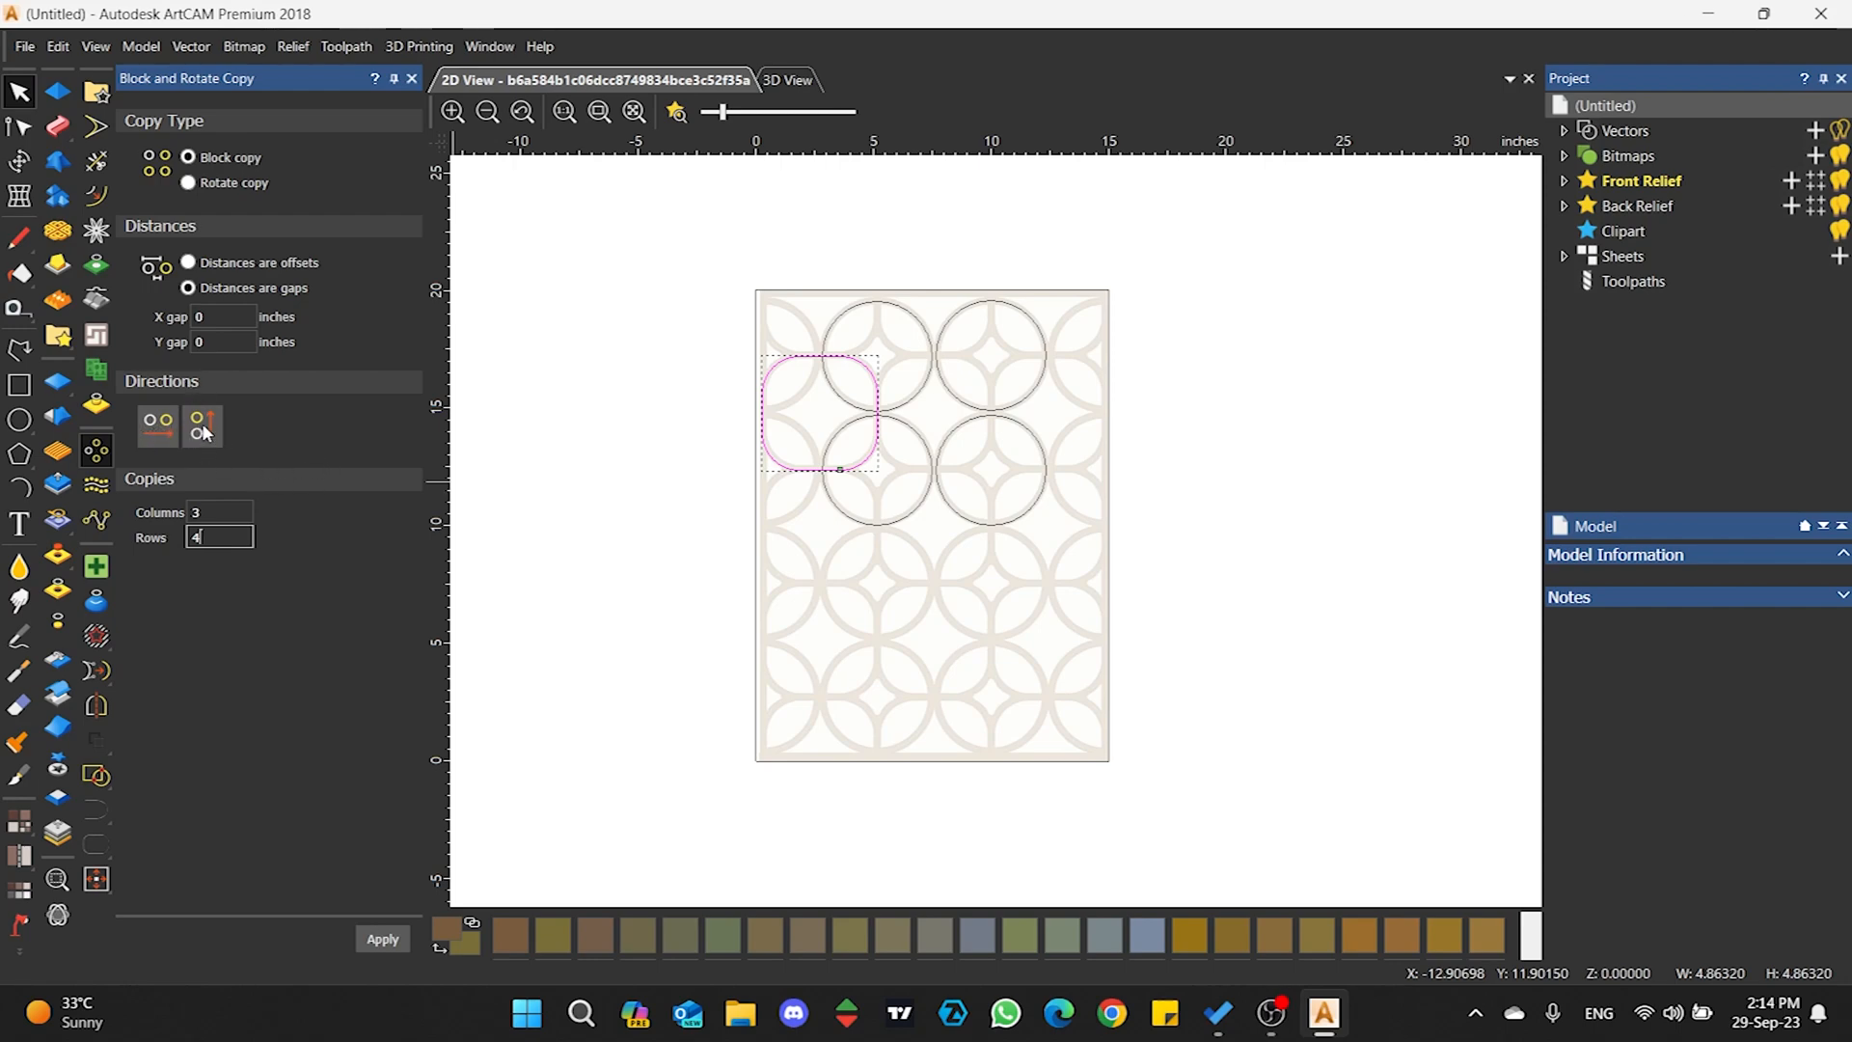
left_click(156, 430)
left_click(155, 430)
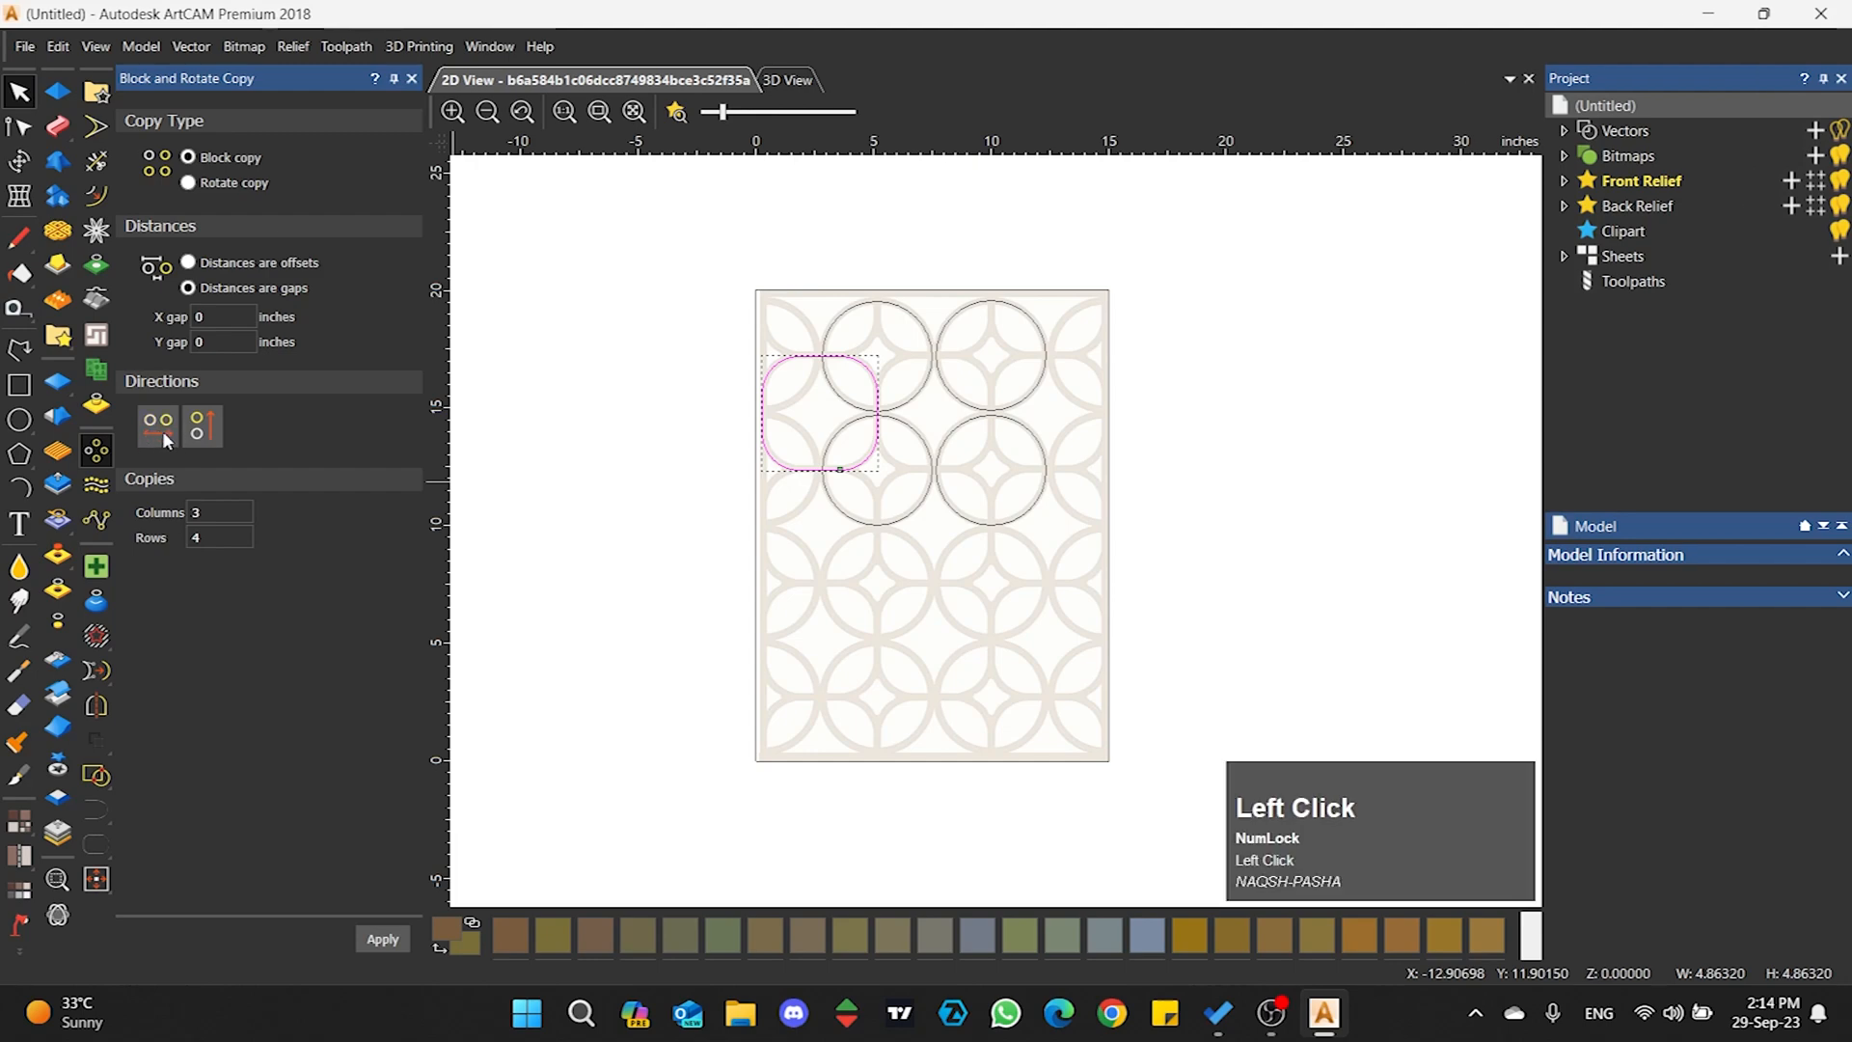
left_click(206, 428)
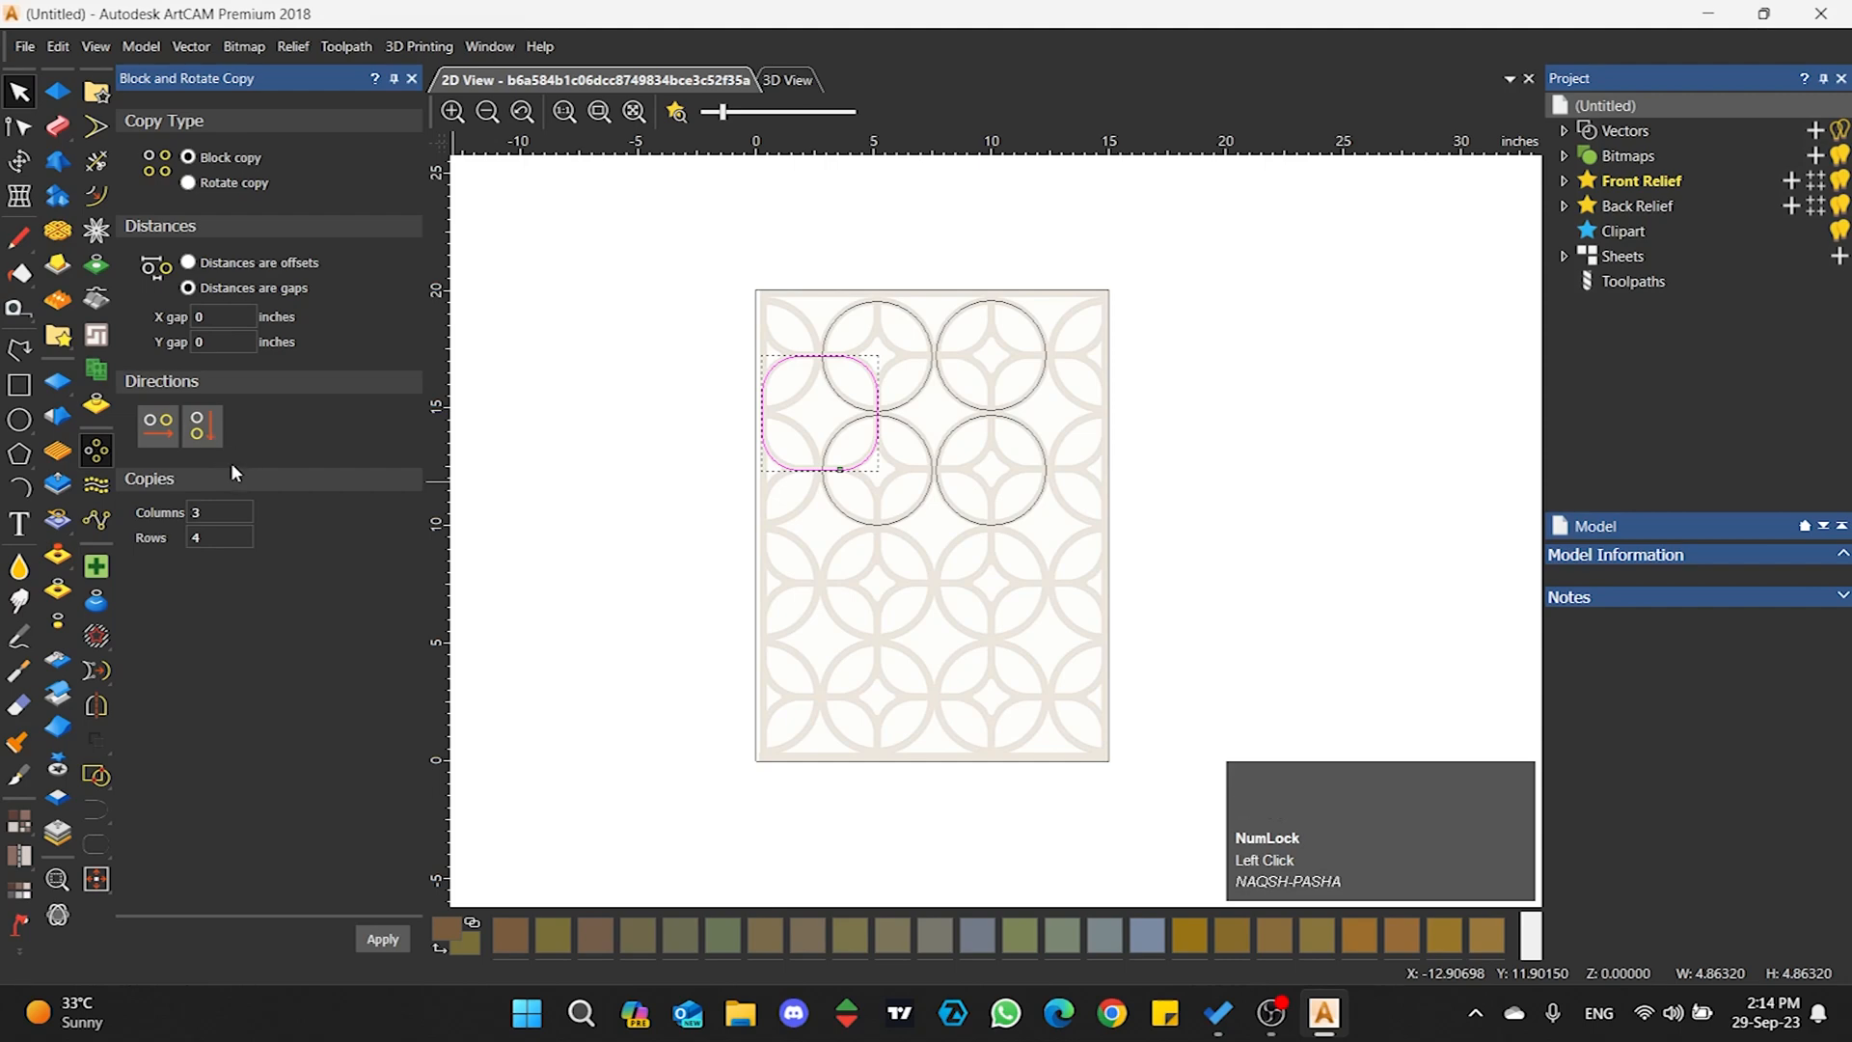
left_click(382, 940)
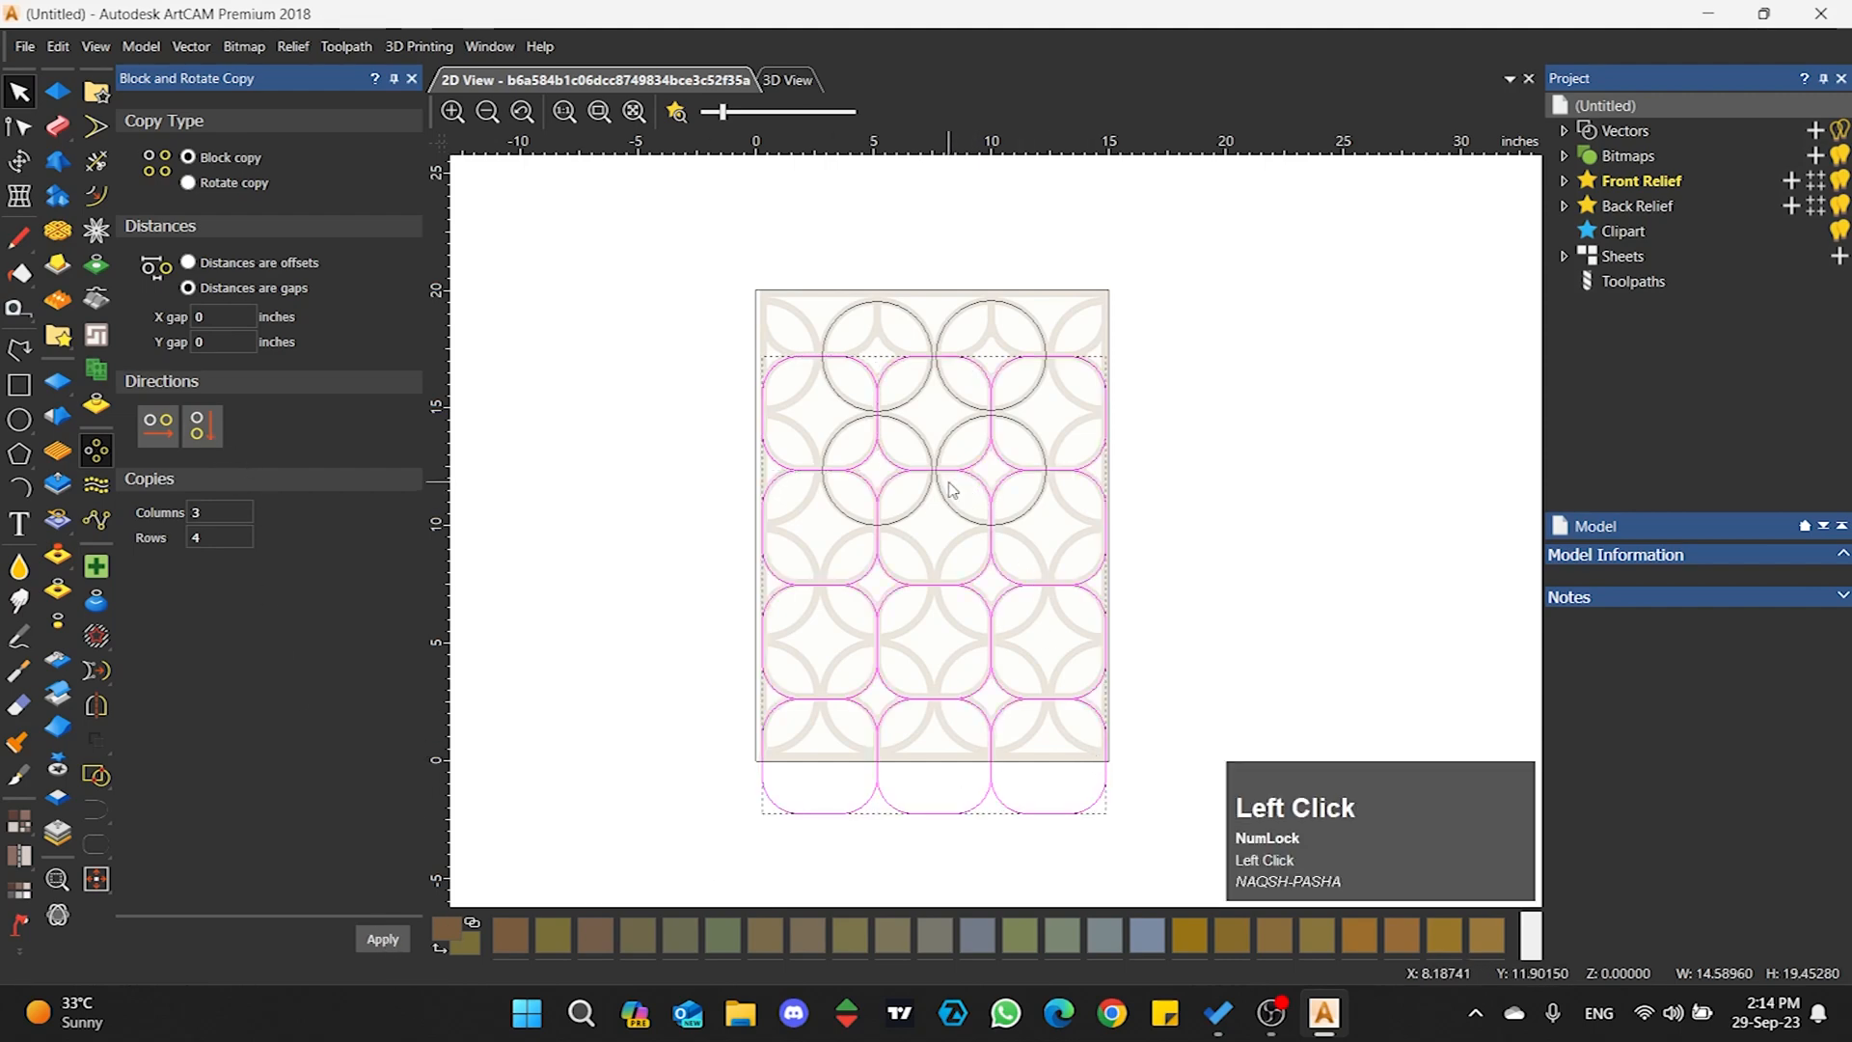
left_click(412, 79)
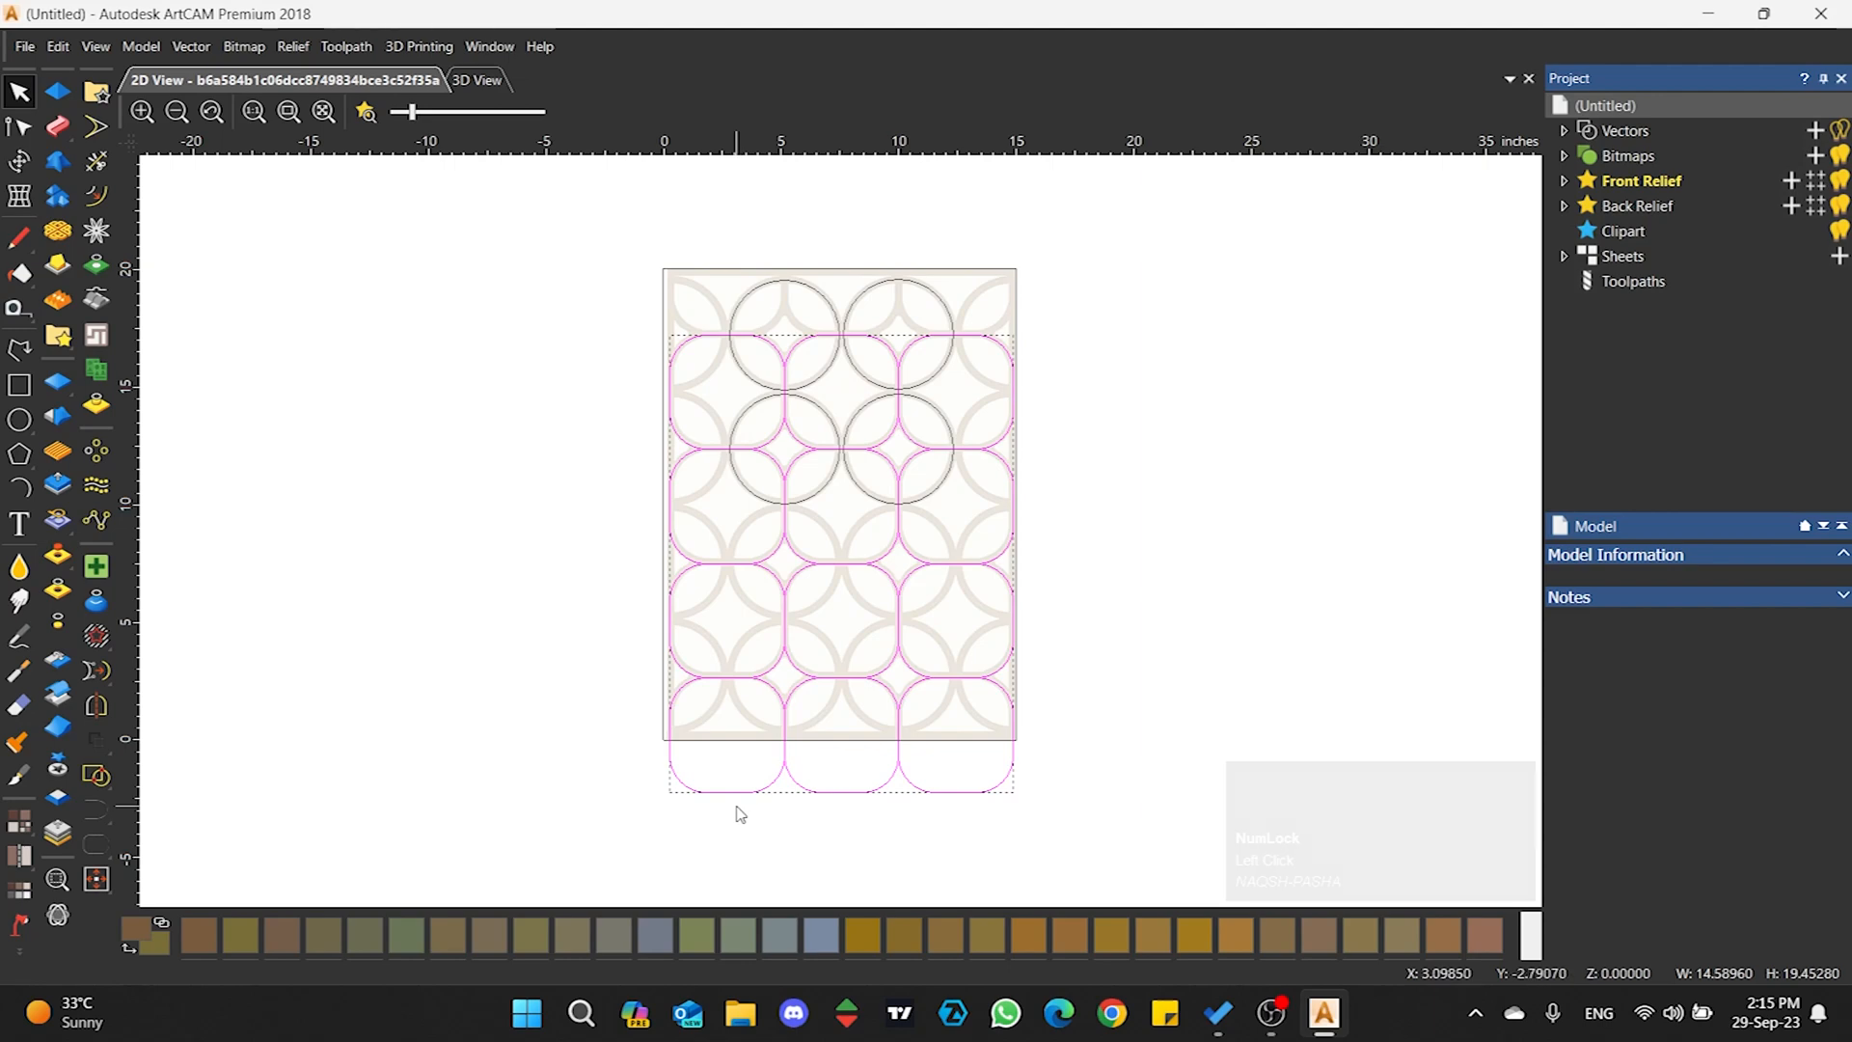
- Copy the top row of three rounded squares directly above itself so the rows abut, and clear the selection
left_click_drag(711, 387, 672, 421)
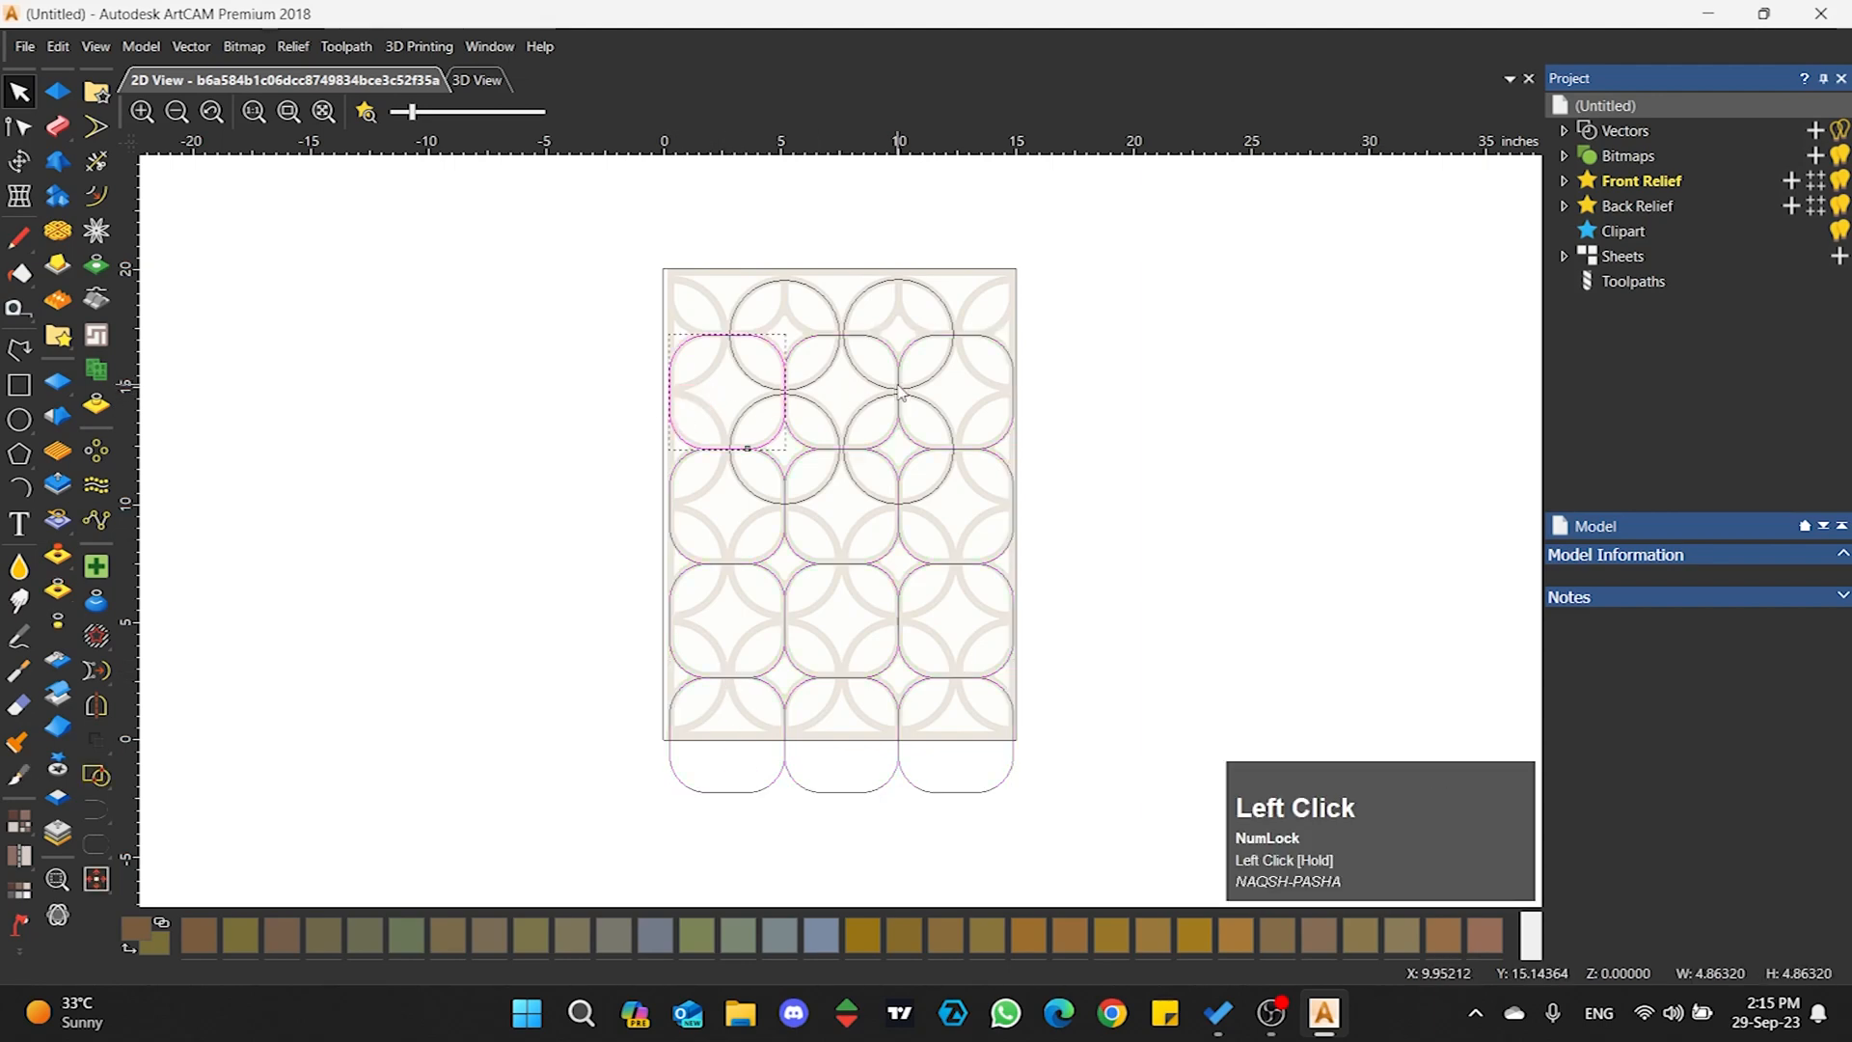
scroll(853, 252, "up", 2)
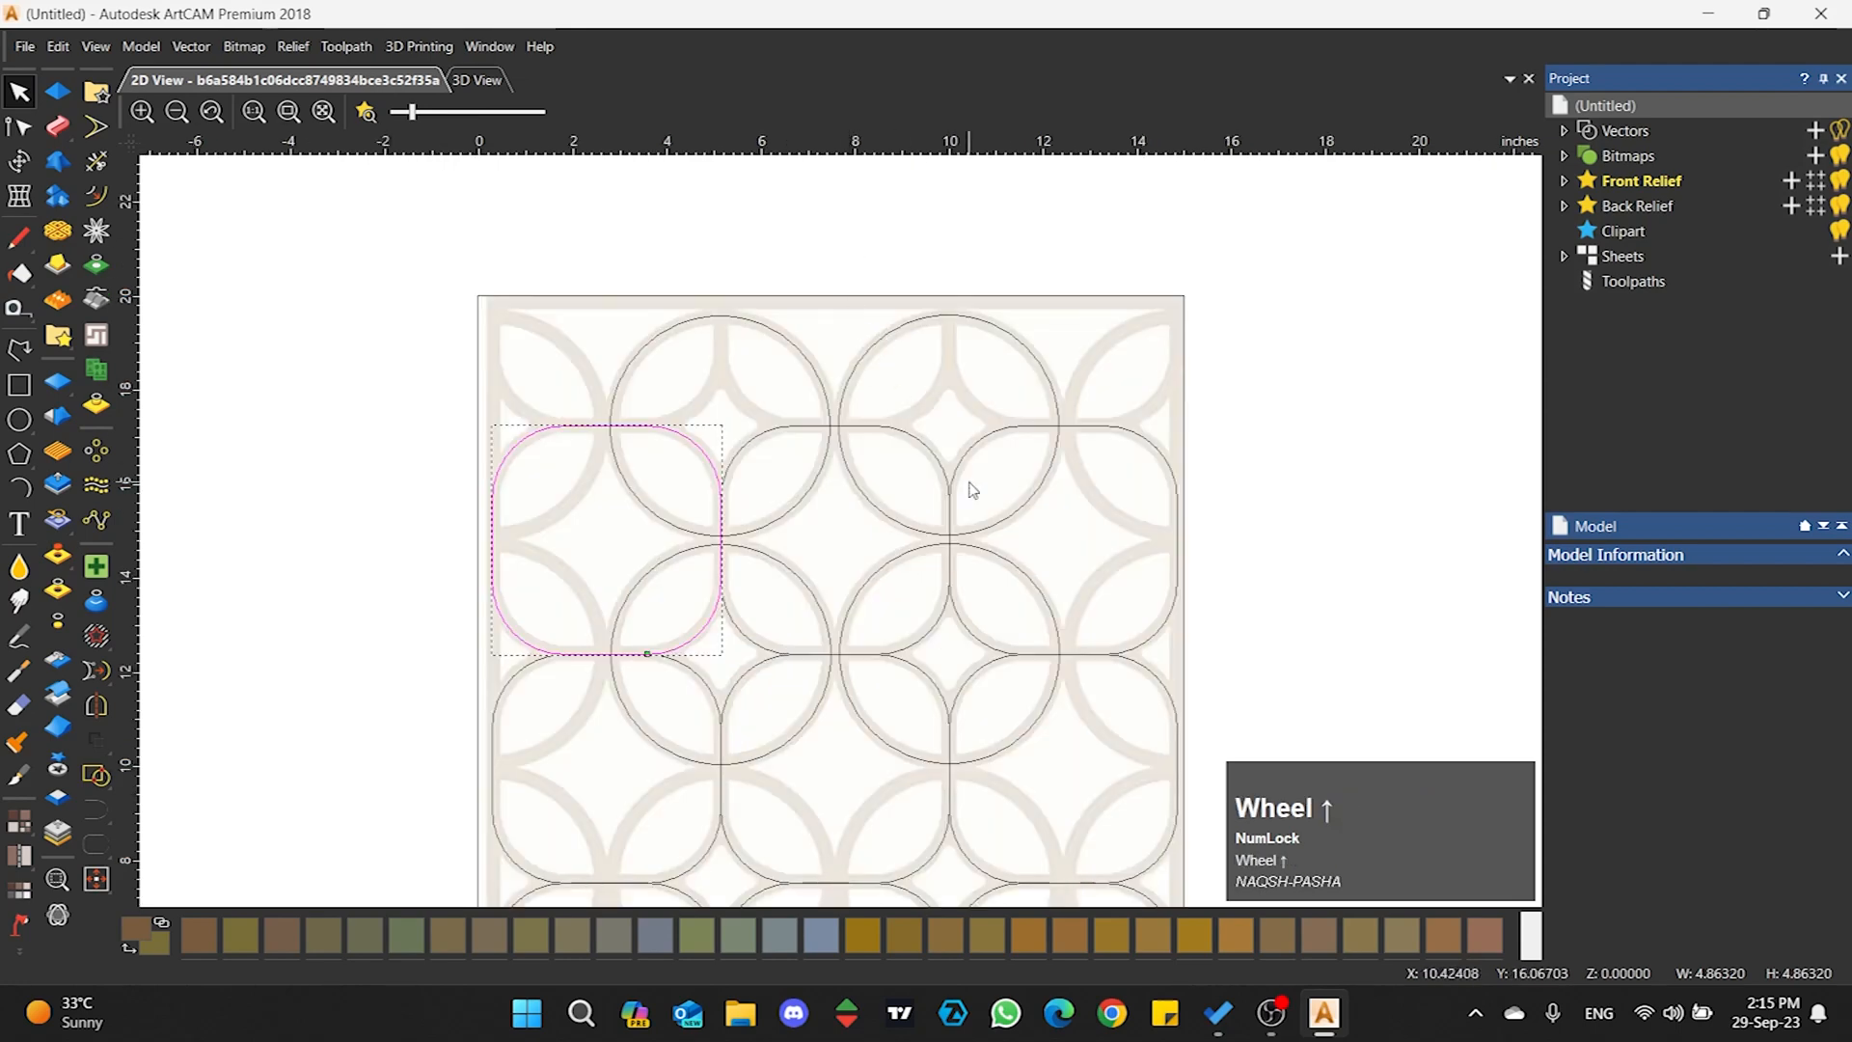
left_click_drag(987, 462, 900, 483)
left_click(691, 446, "shift")
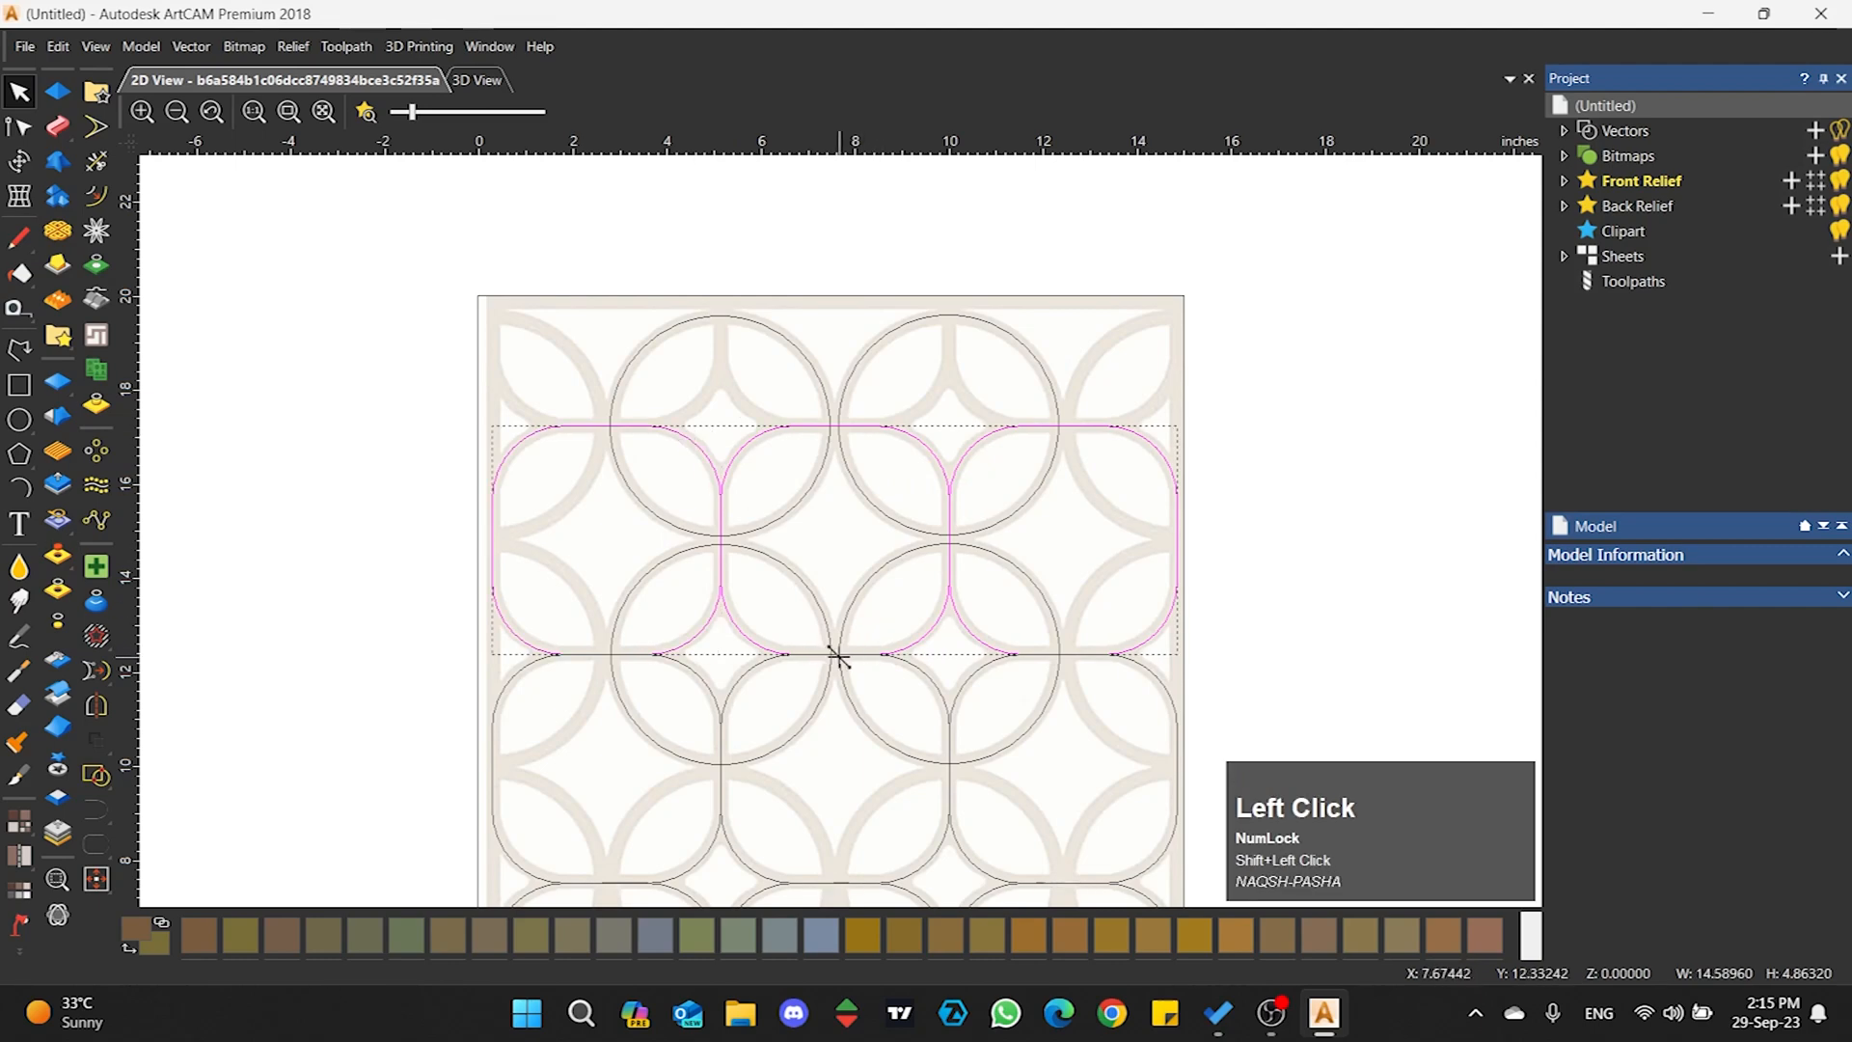
left_click_drag(847, 662, 824, 427)
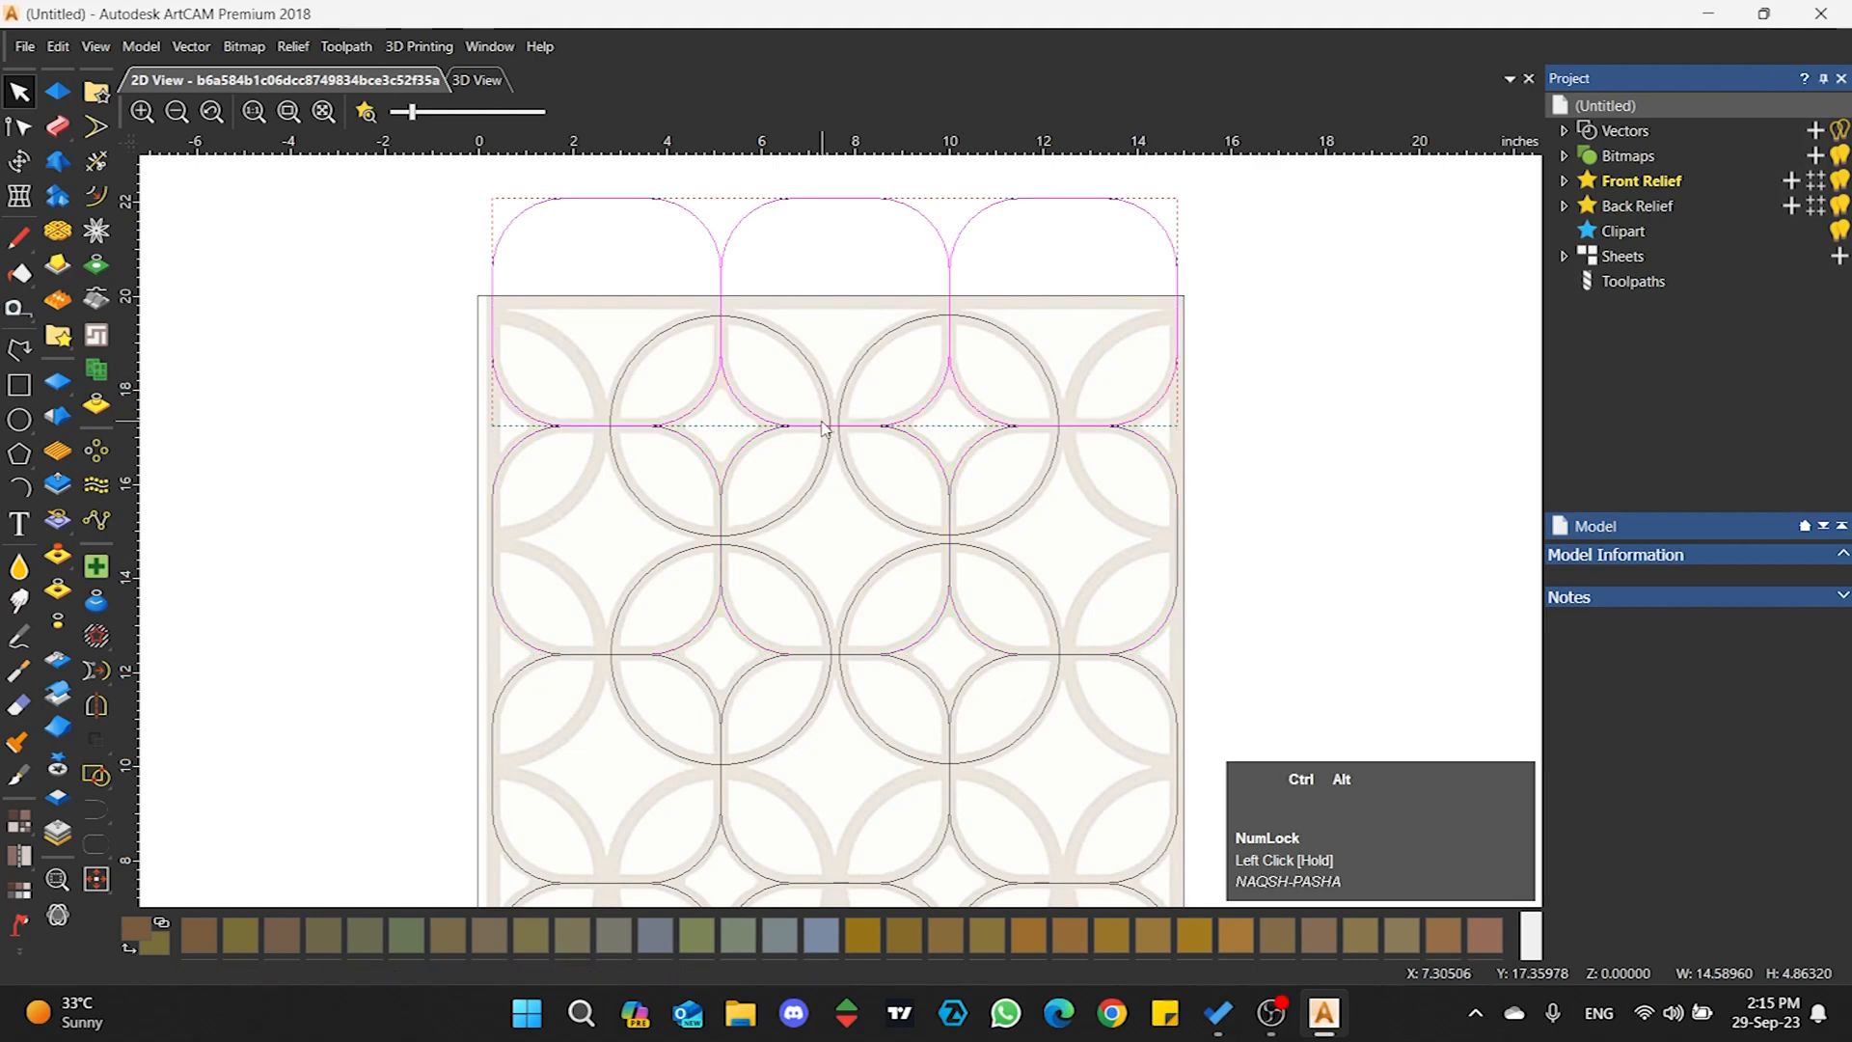
left_click(557, 310)
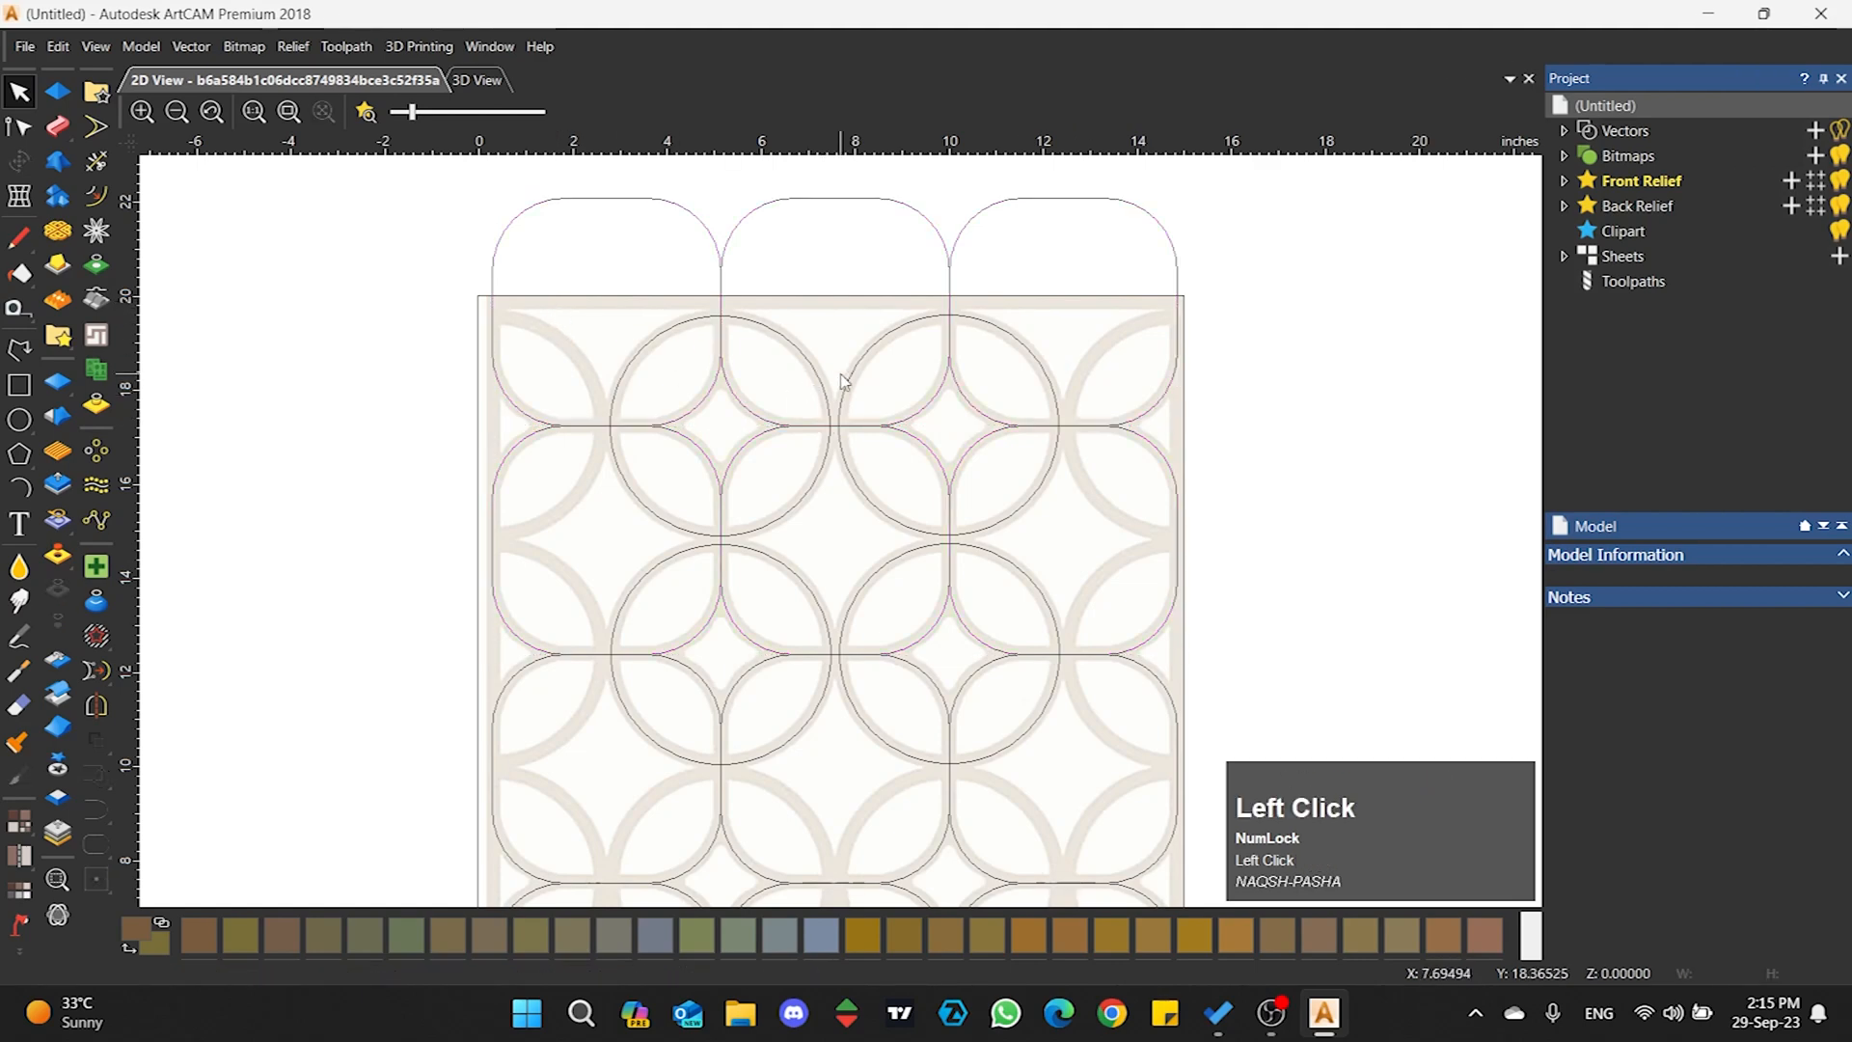
left_click_drag(819, 327, 779, 363)
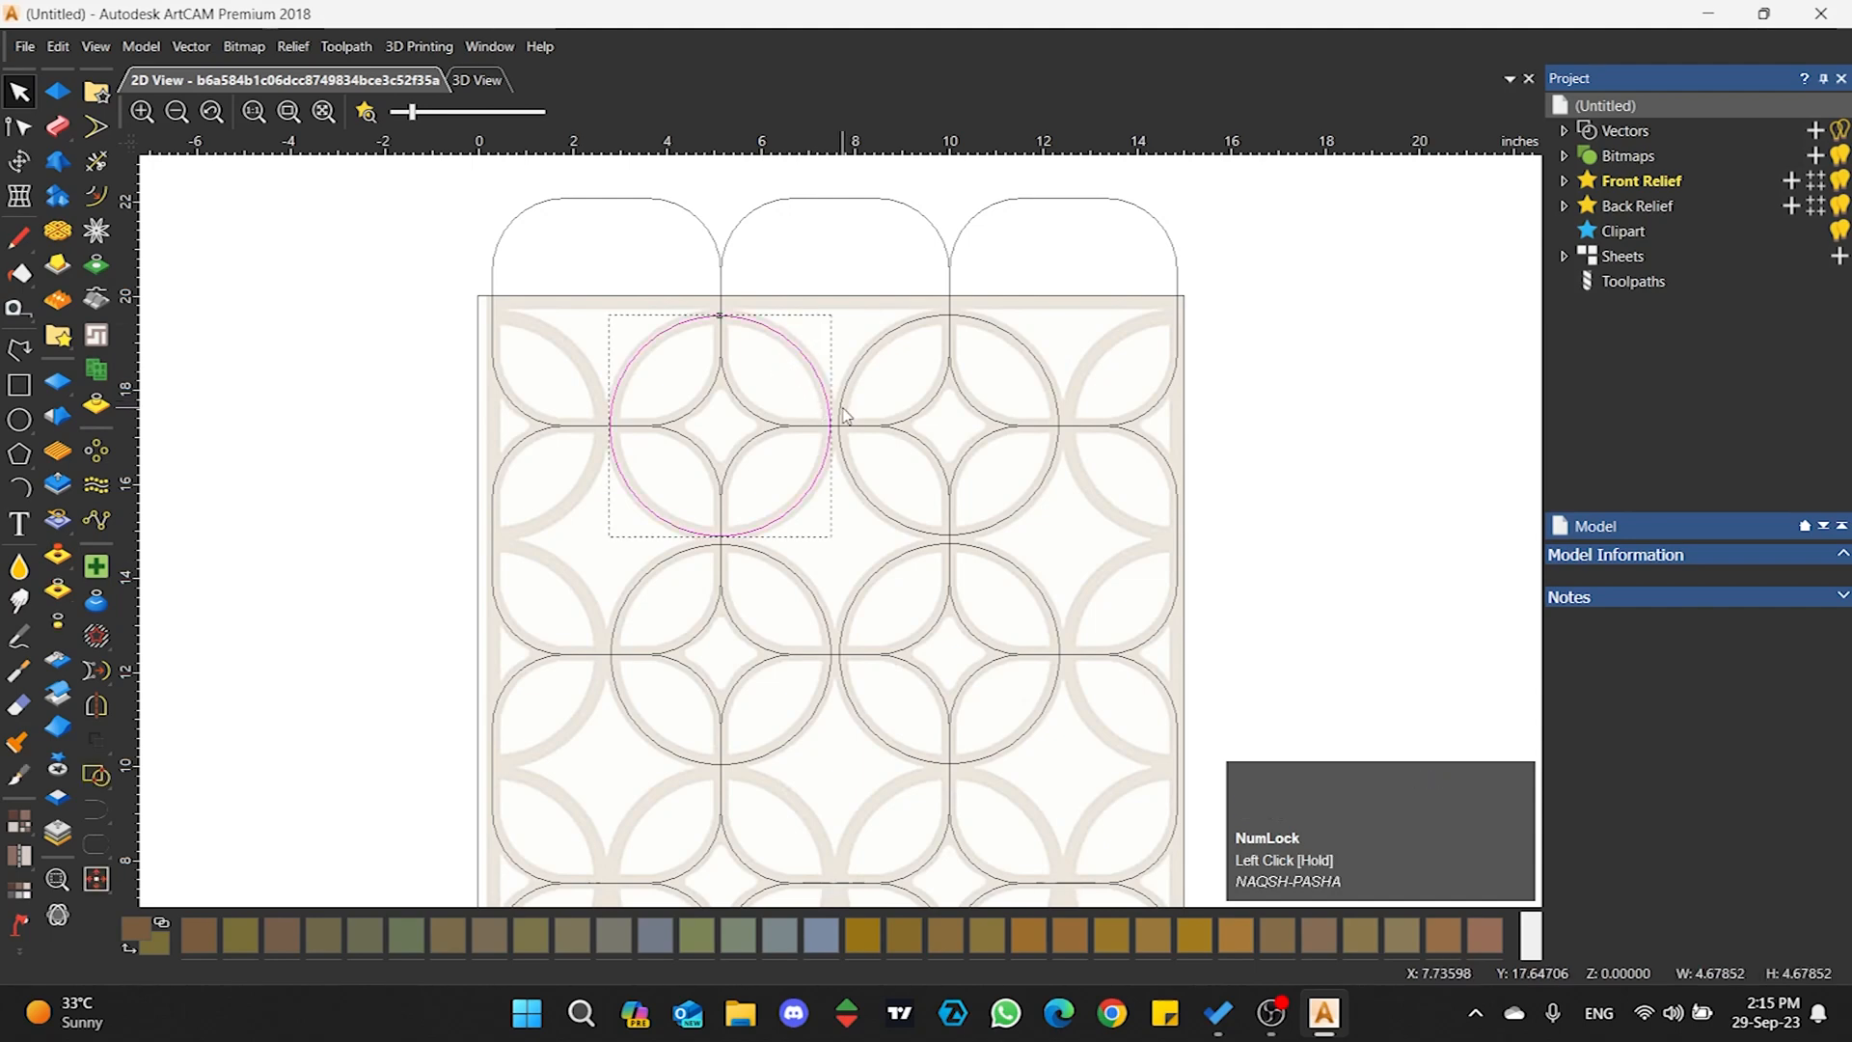
scroll(810, 421, "up", 2)
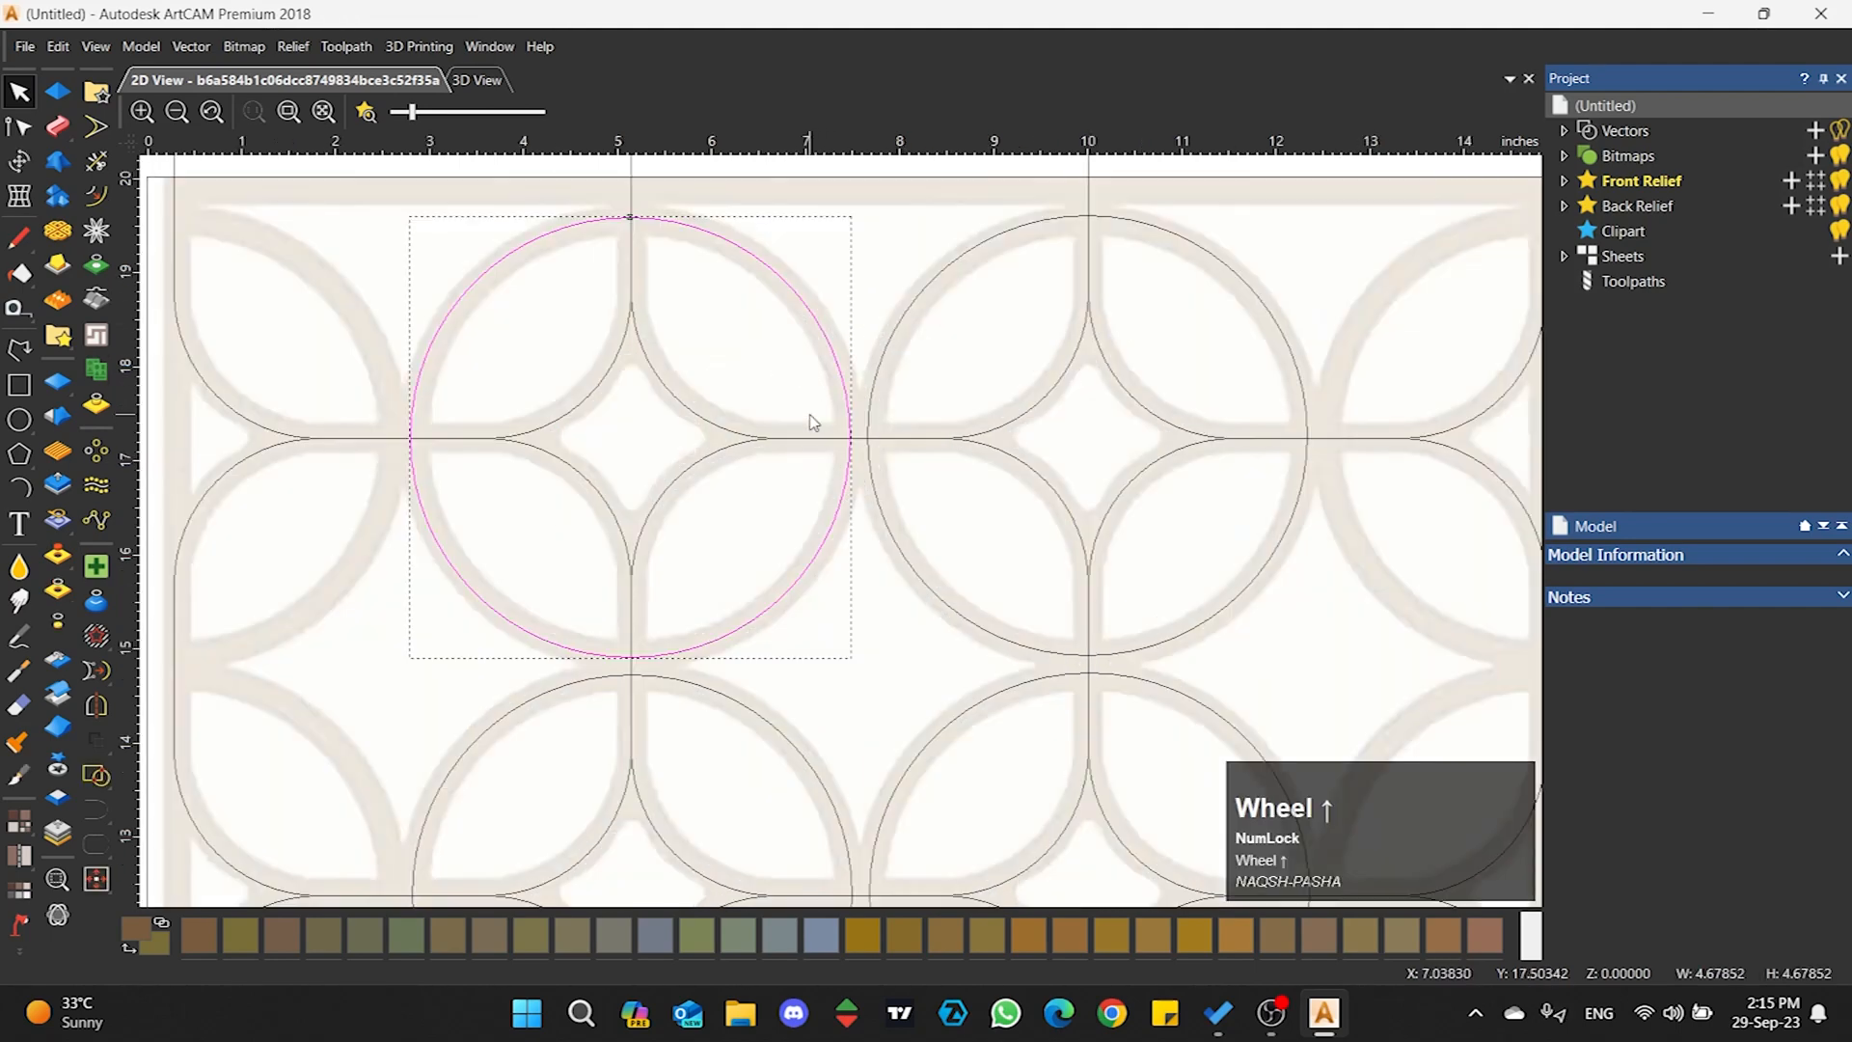
left_click(798, 375)
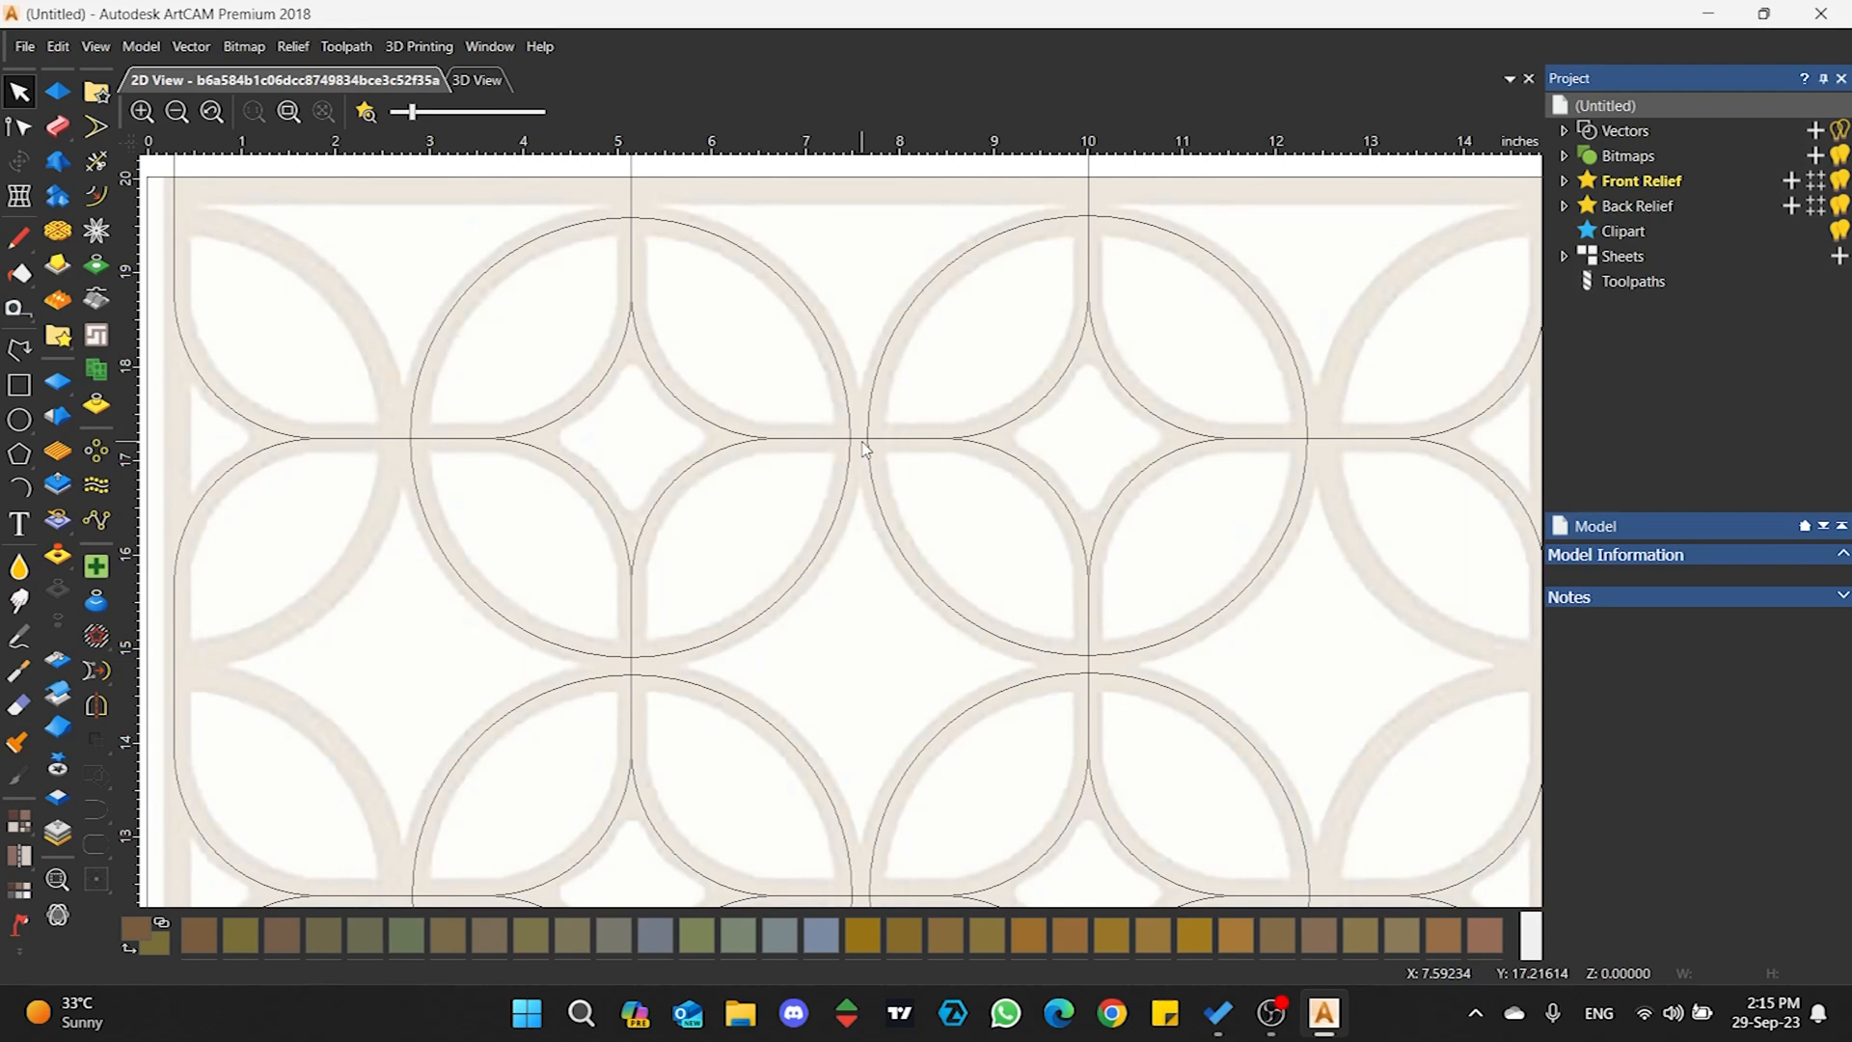
left_click(854, 312)
left_click_drag(853, 294, 804, 328)
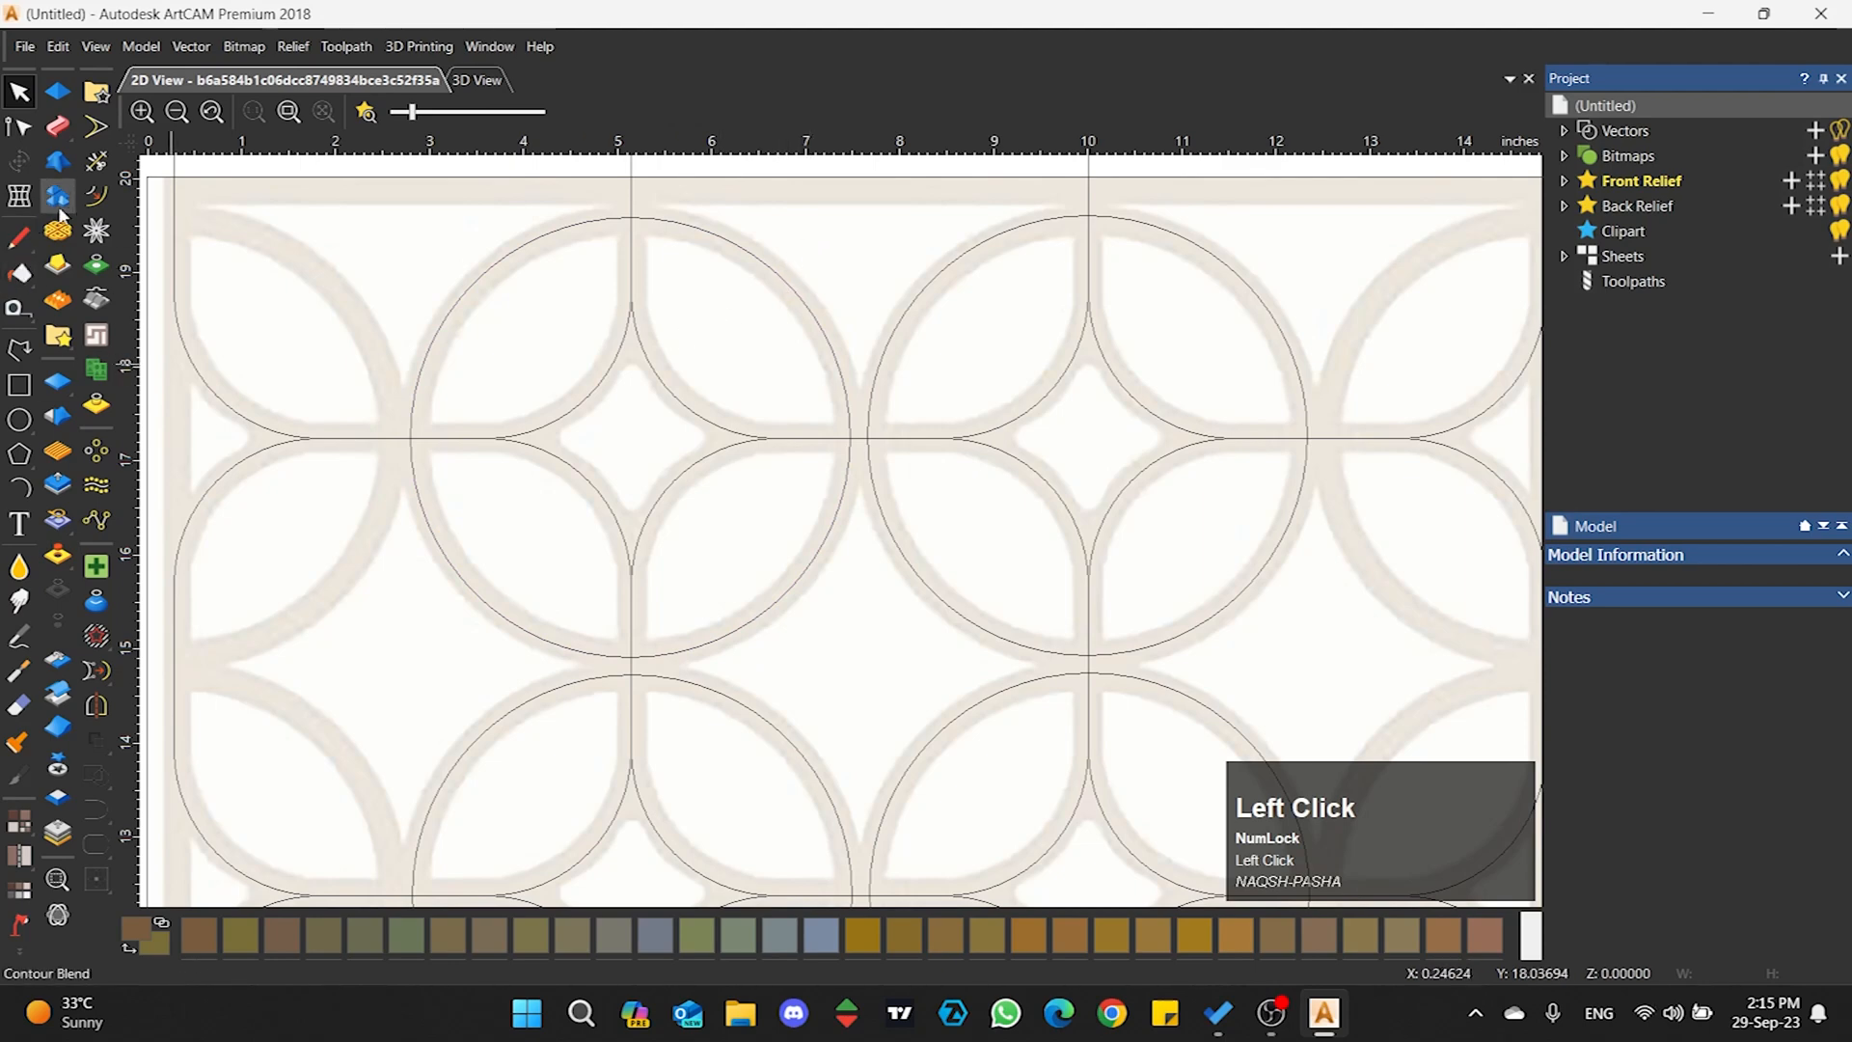
left_click_drag(738, 244, 762, 294)
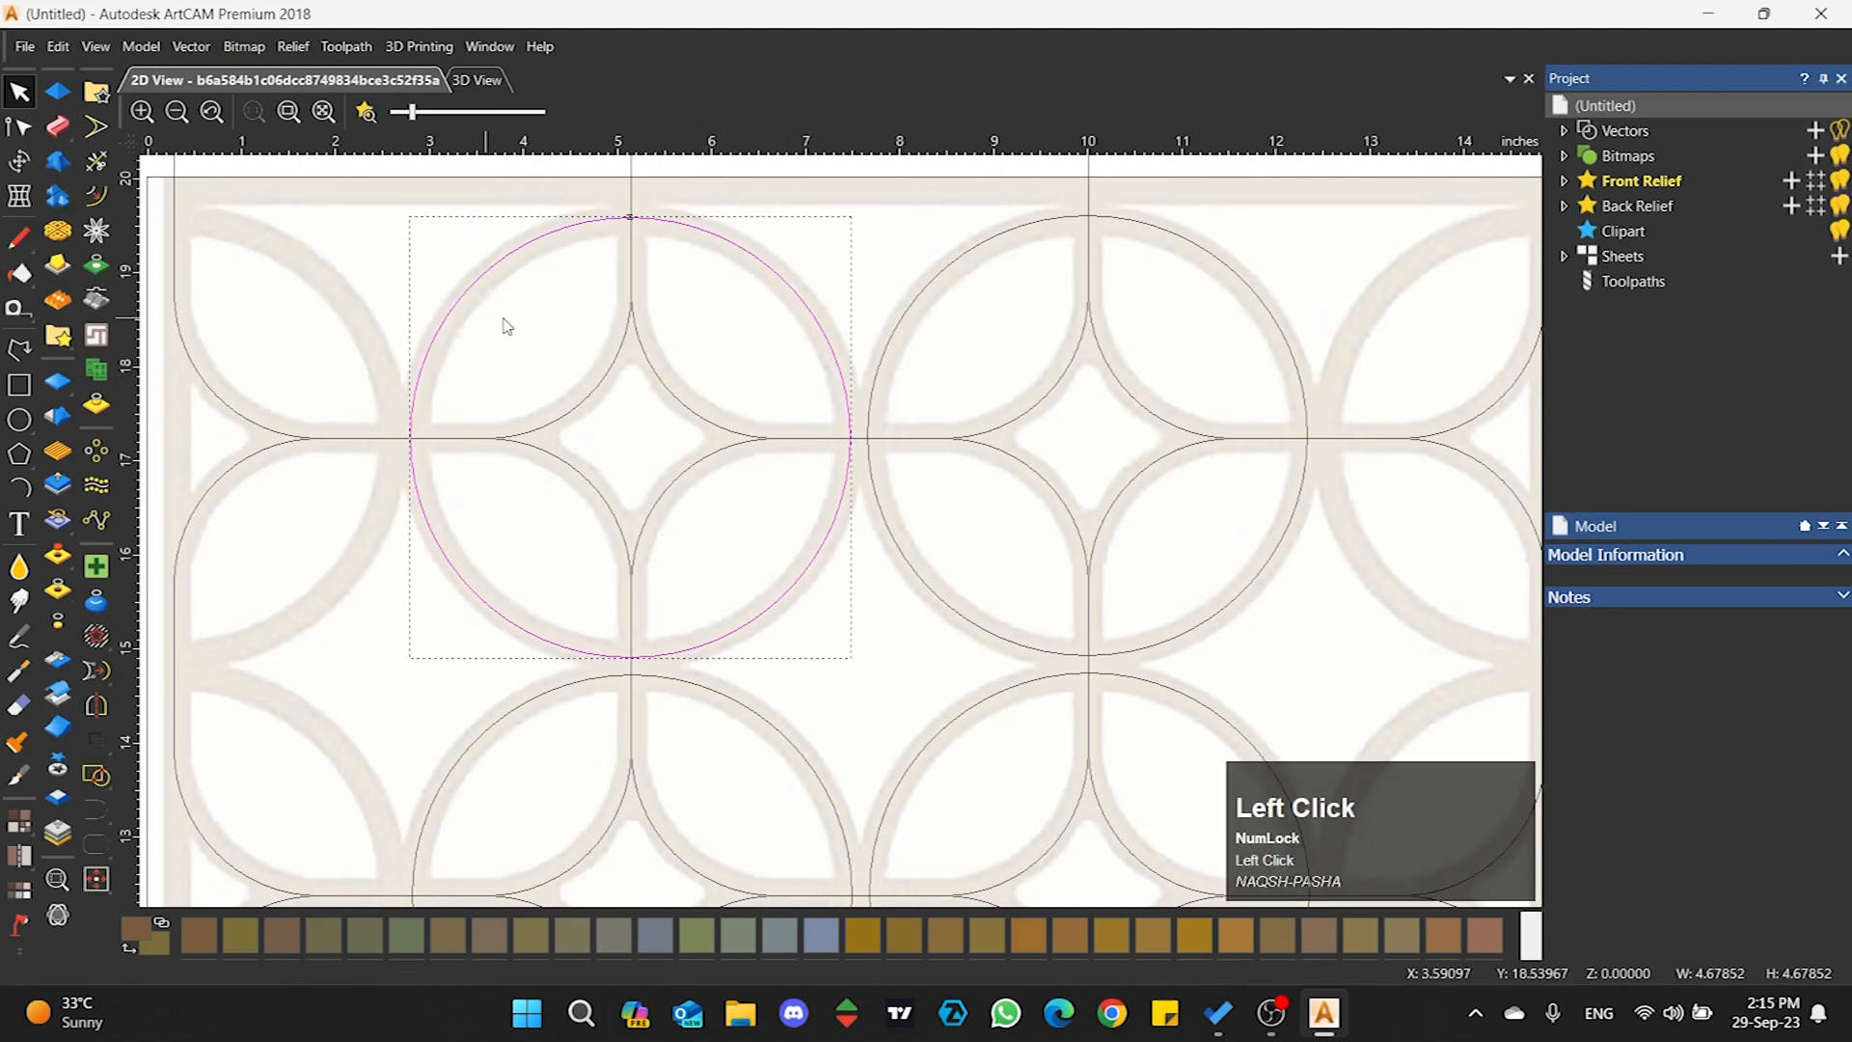
left_click(654, 311)
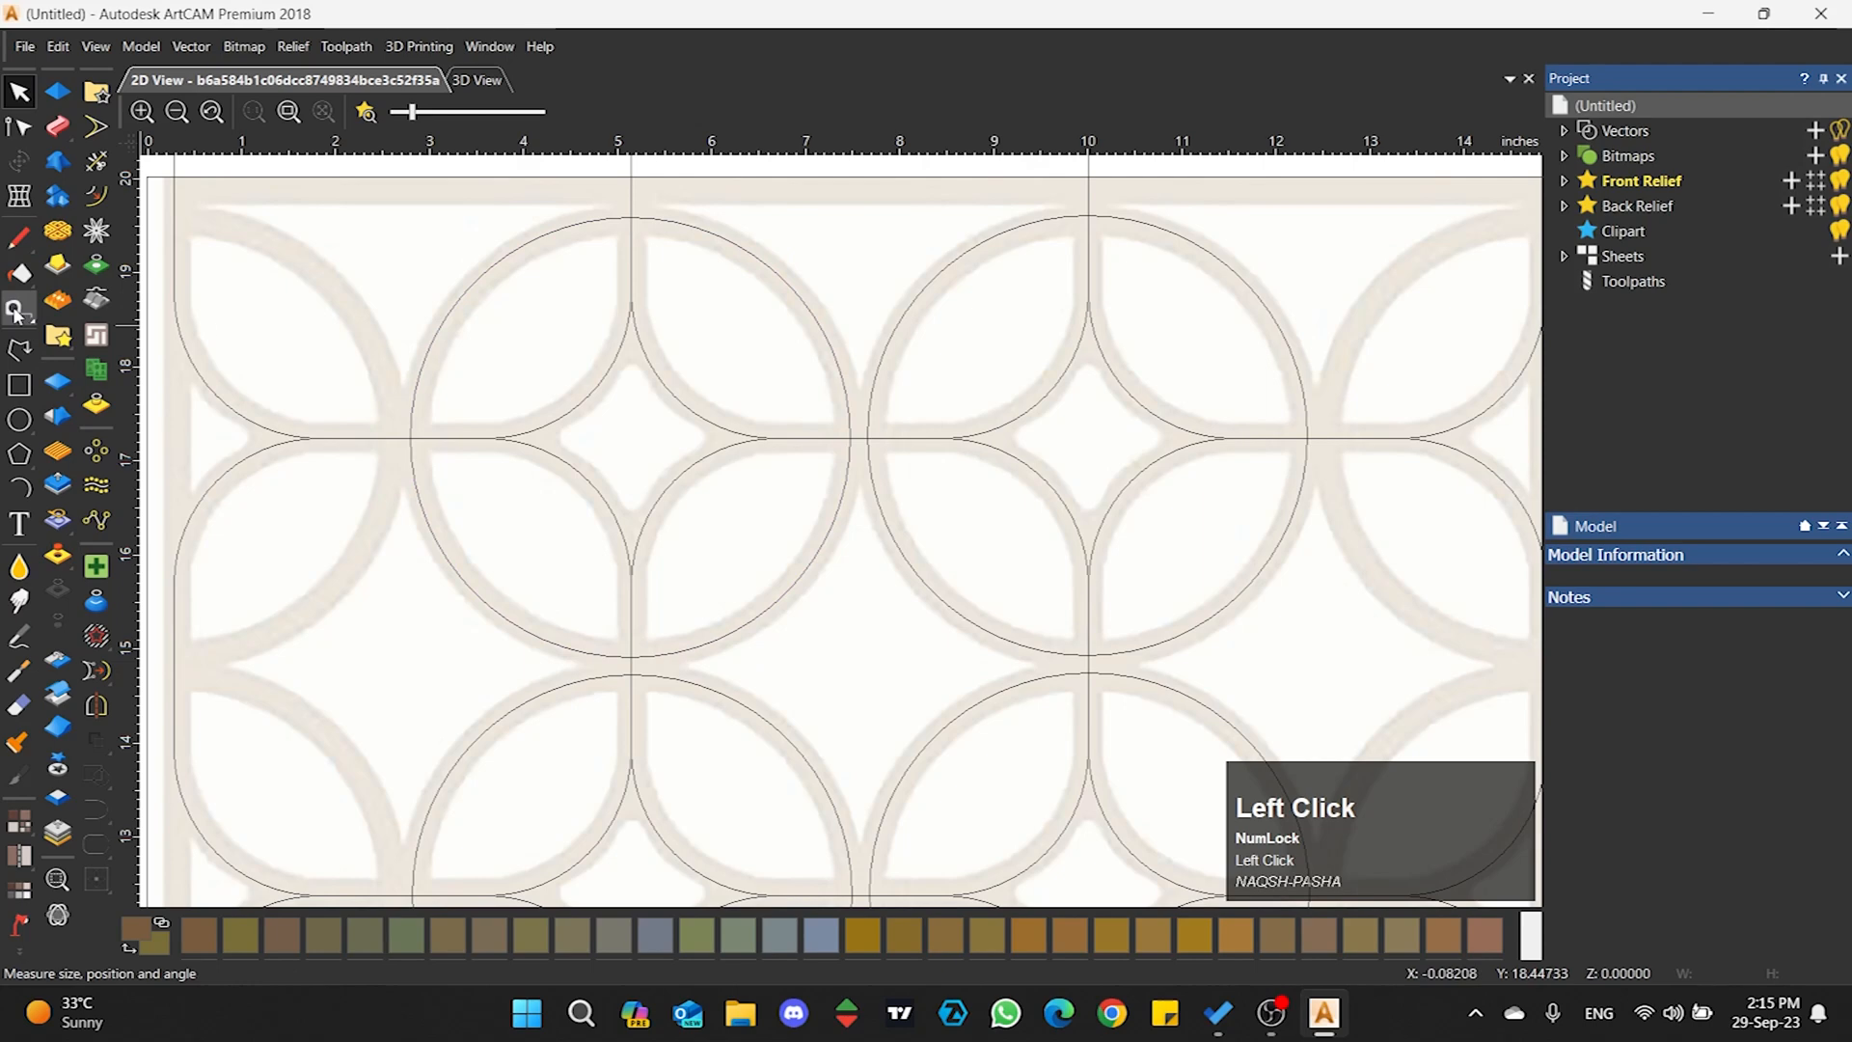
- Measure the horizontal gap between the two upper circles along the line where the rounded squares meet
left_click(15, 311)
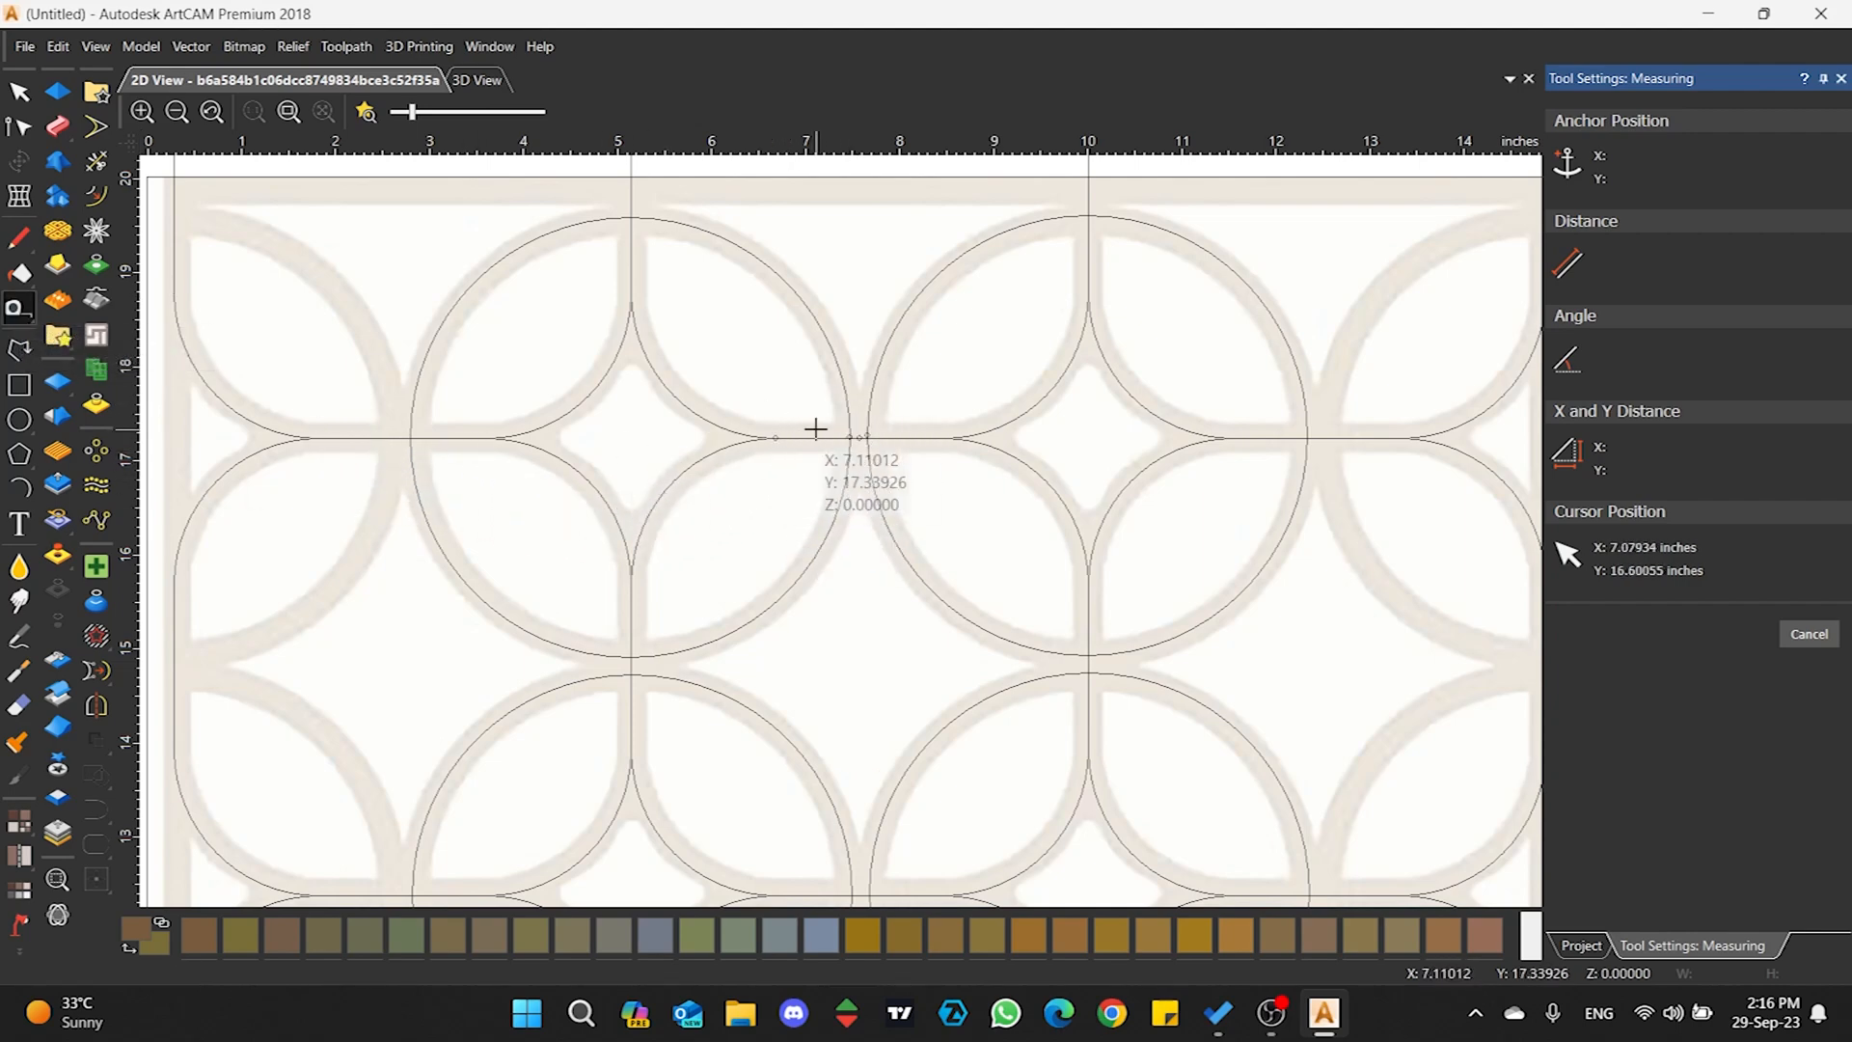
scroll(909, 434, "up", 5)
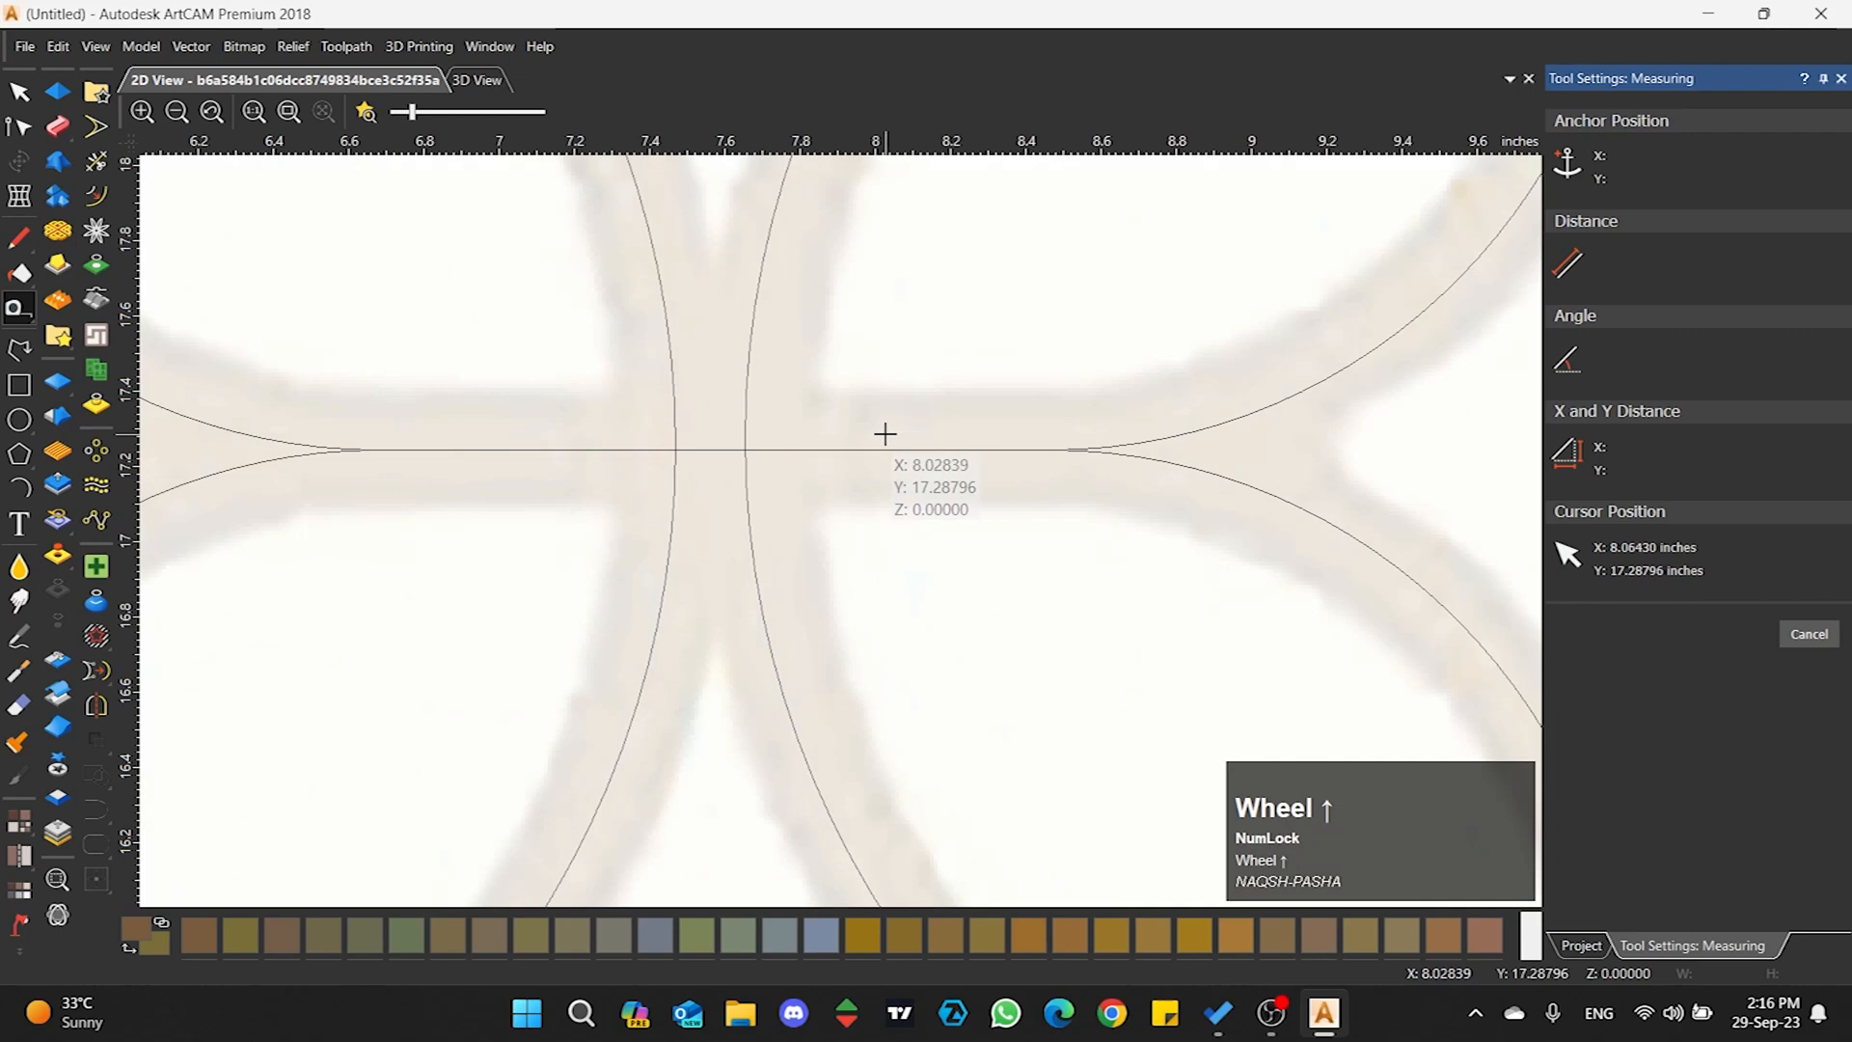
left_click(675, 446)
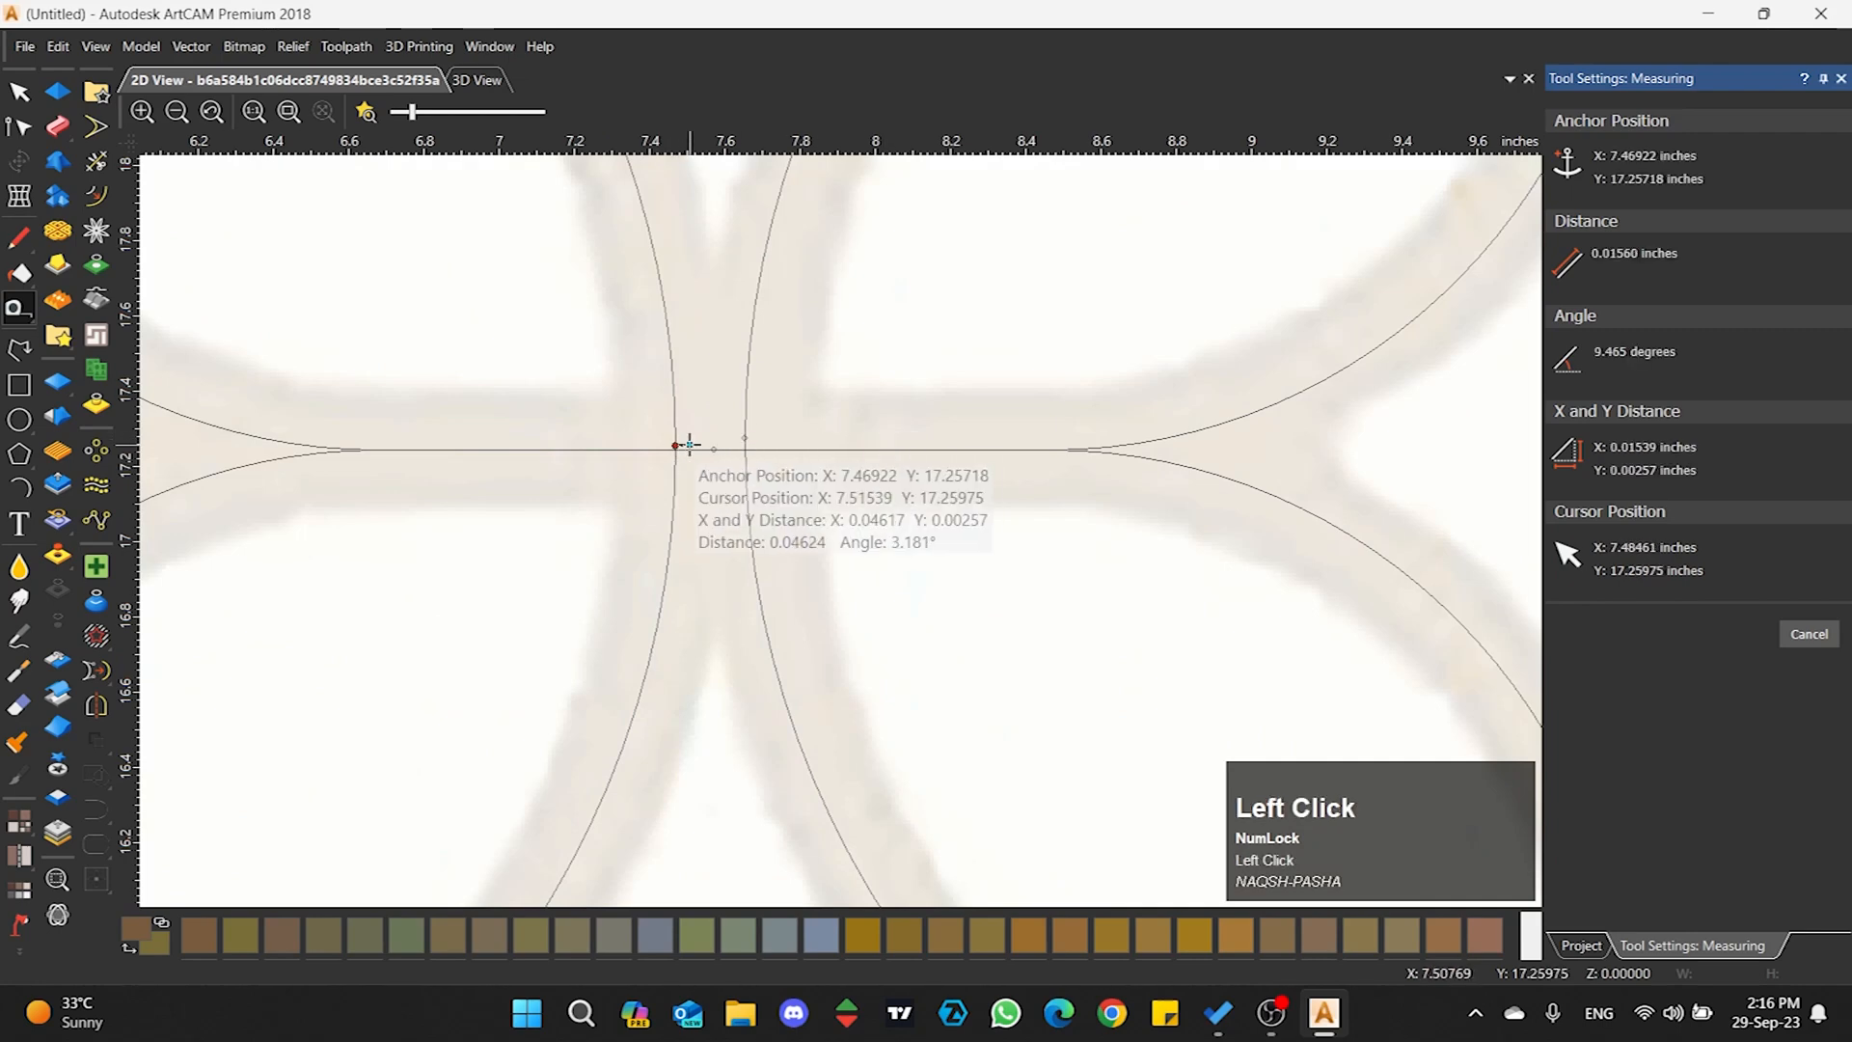
left_click(745, 445)
scroll(706, 490, "up", 2)
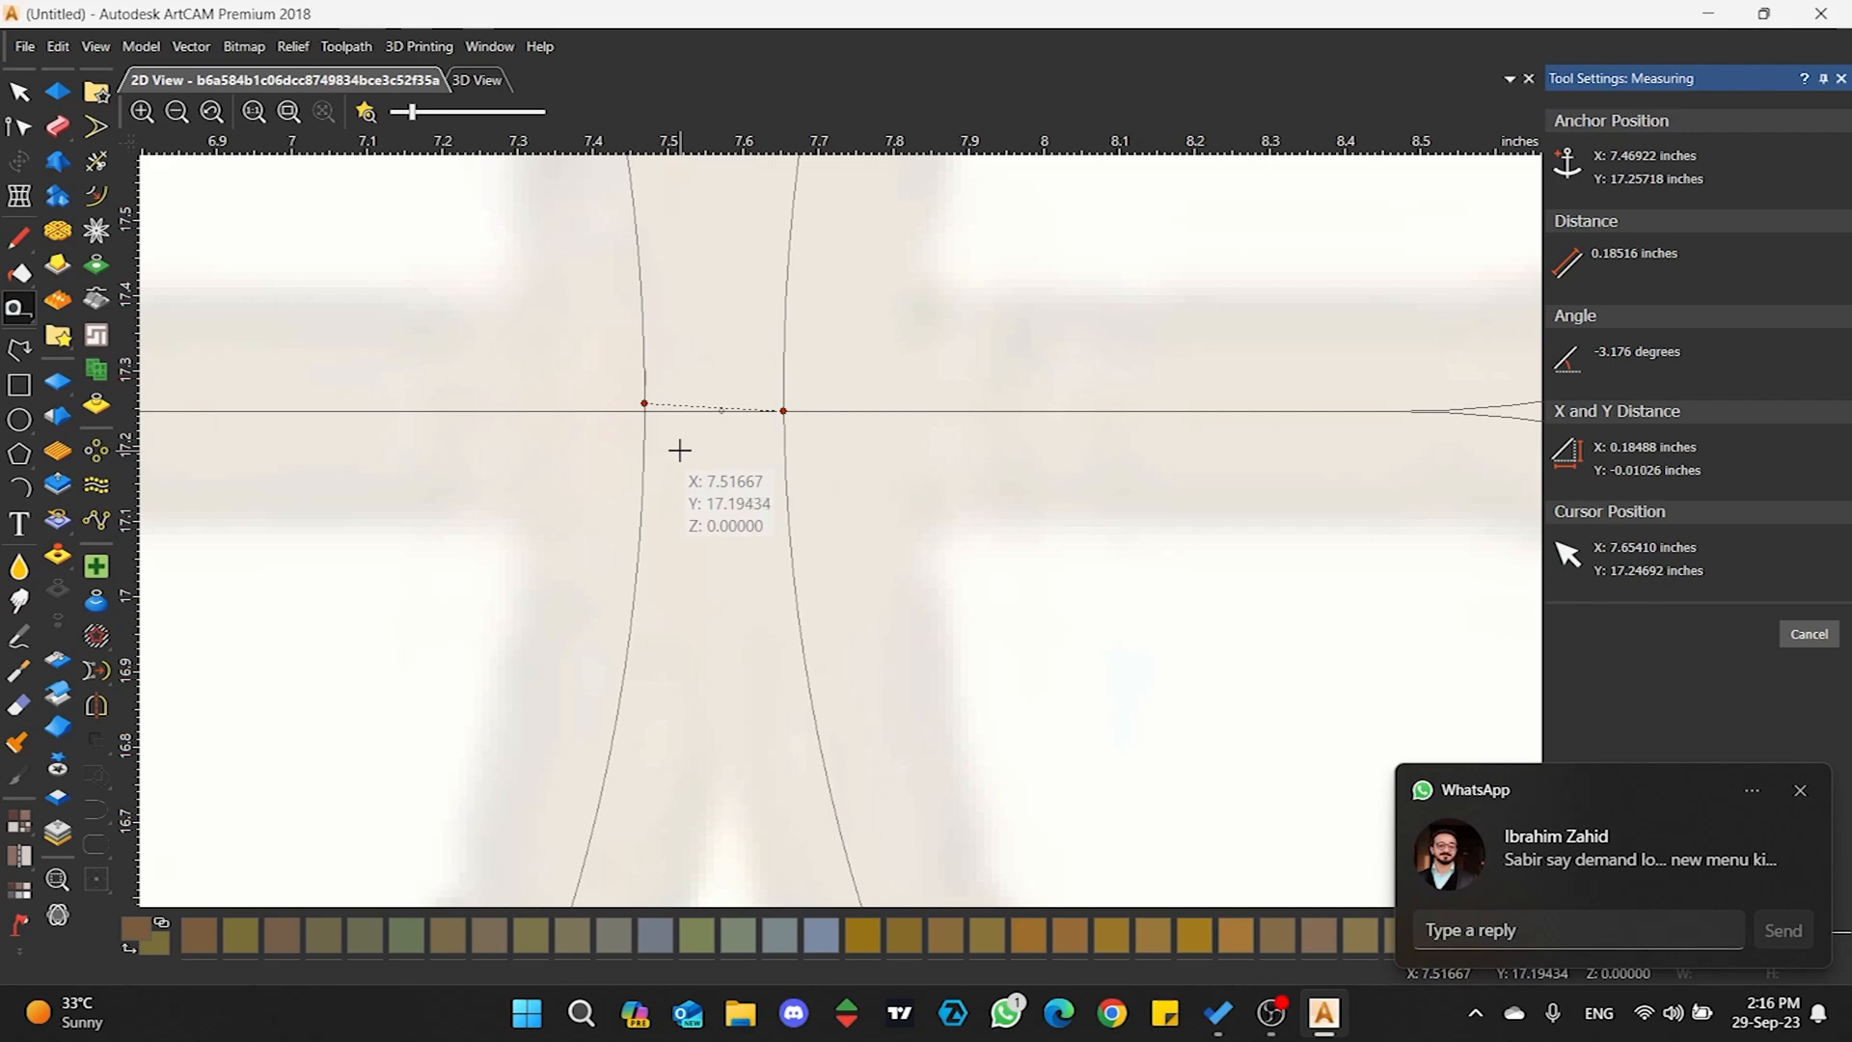
left_click(1799, 793)
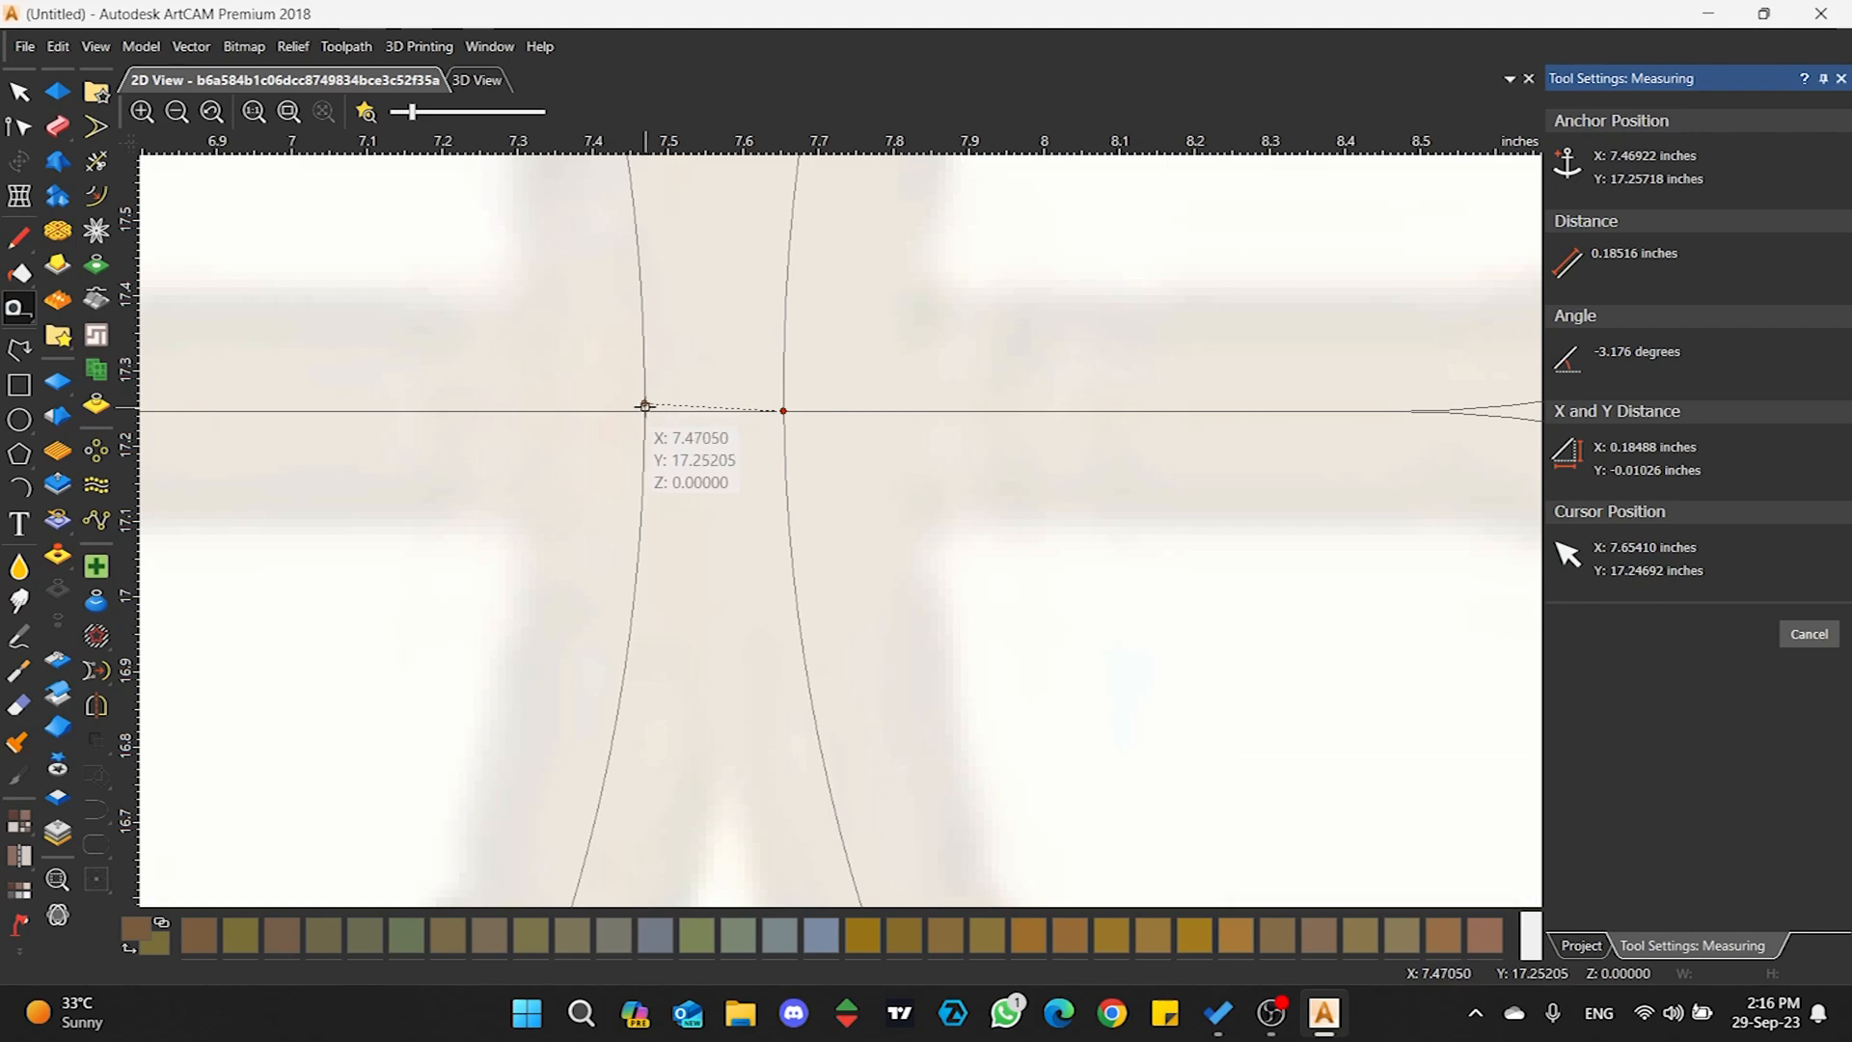
left_click(644, 408)
left_click_drag(645, 408, 647, 413)
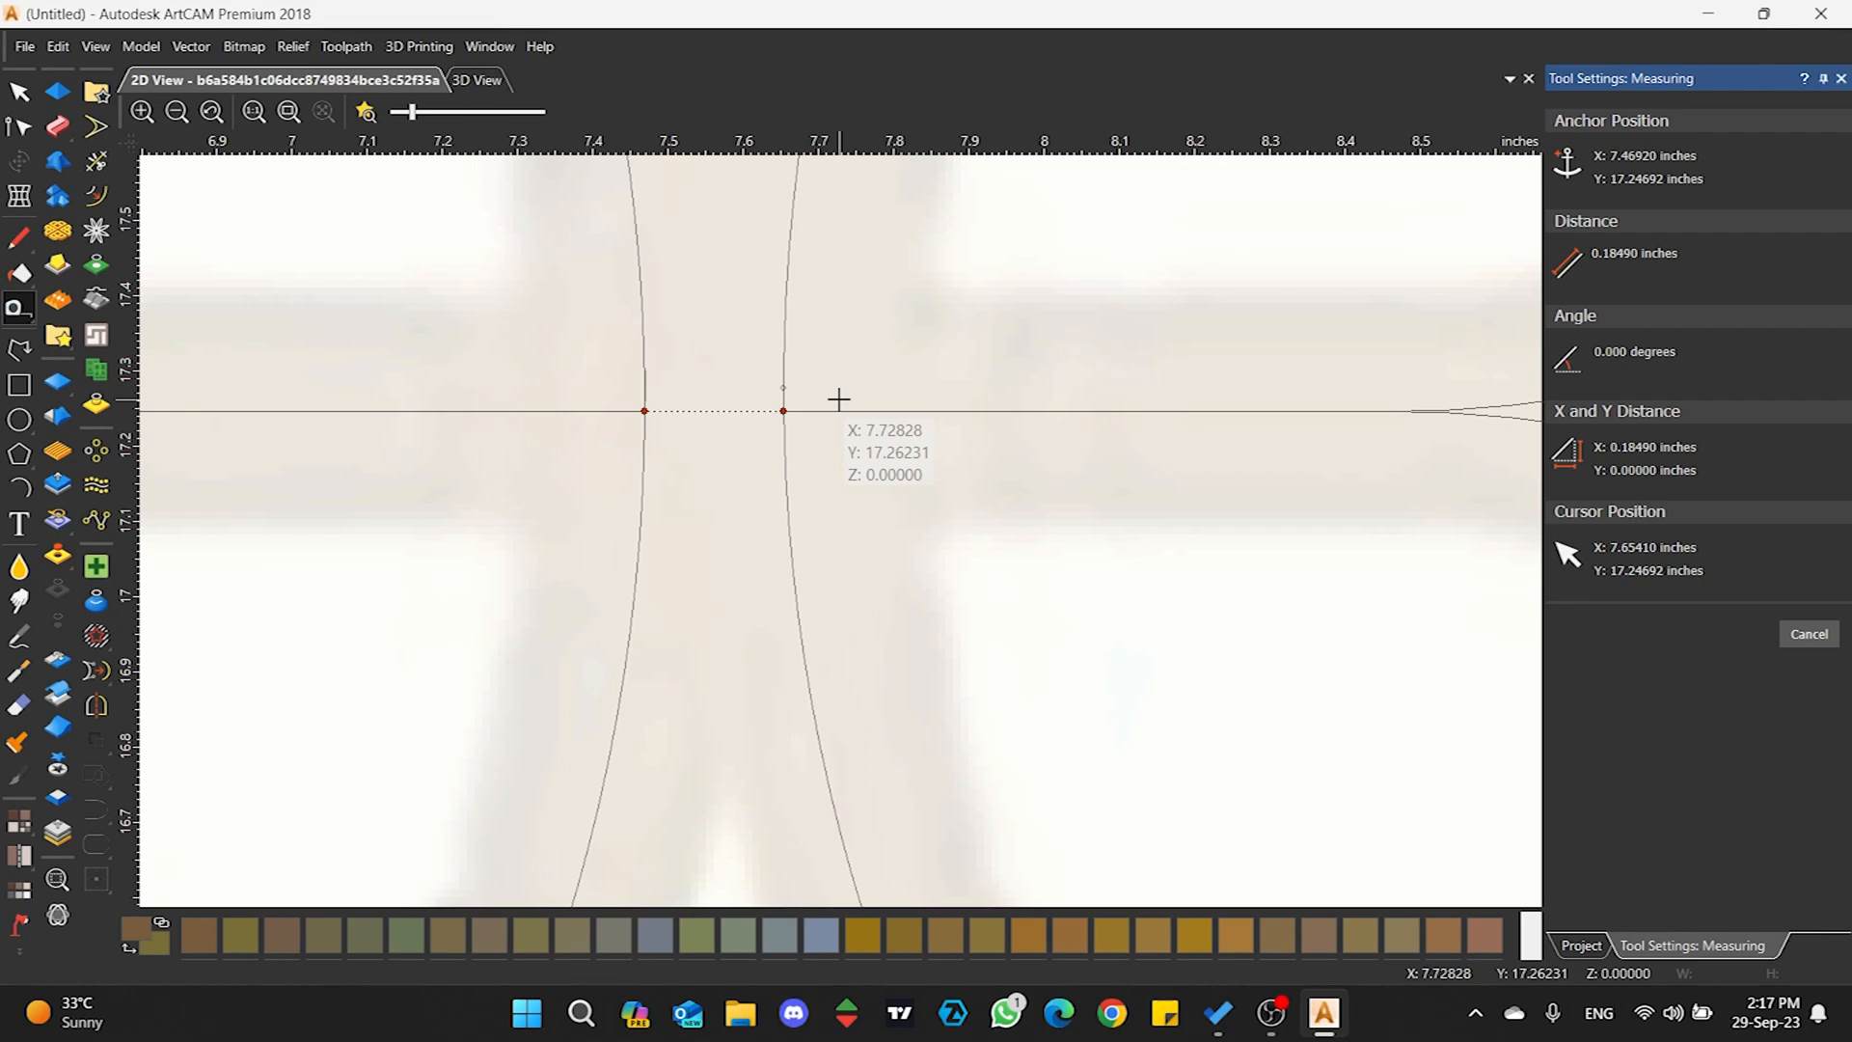
left_click(20, 92)
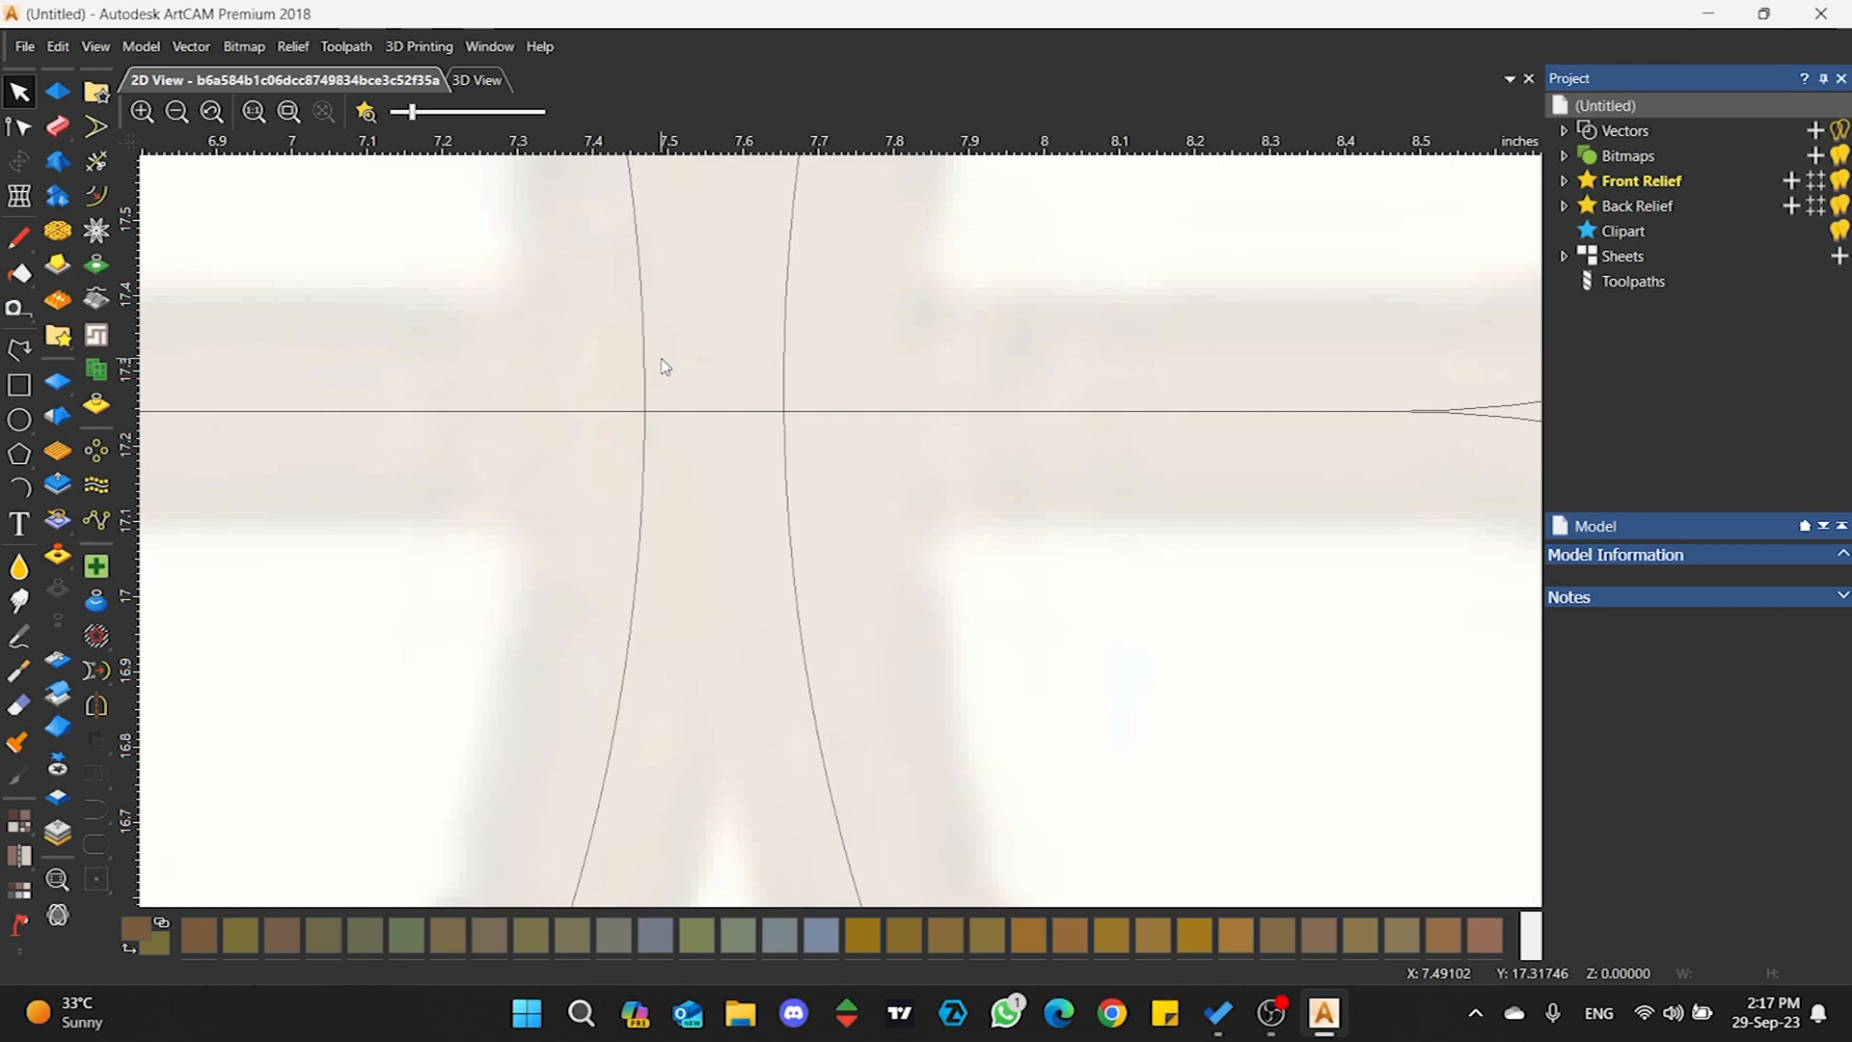
- Delete the traced circles except the one around the upper junction between the first and second columns of rounded squares
scroll(955, 501, "down", 5)
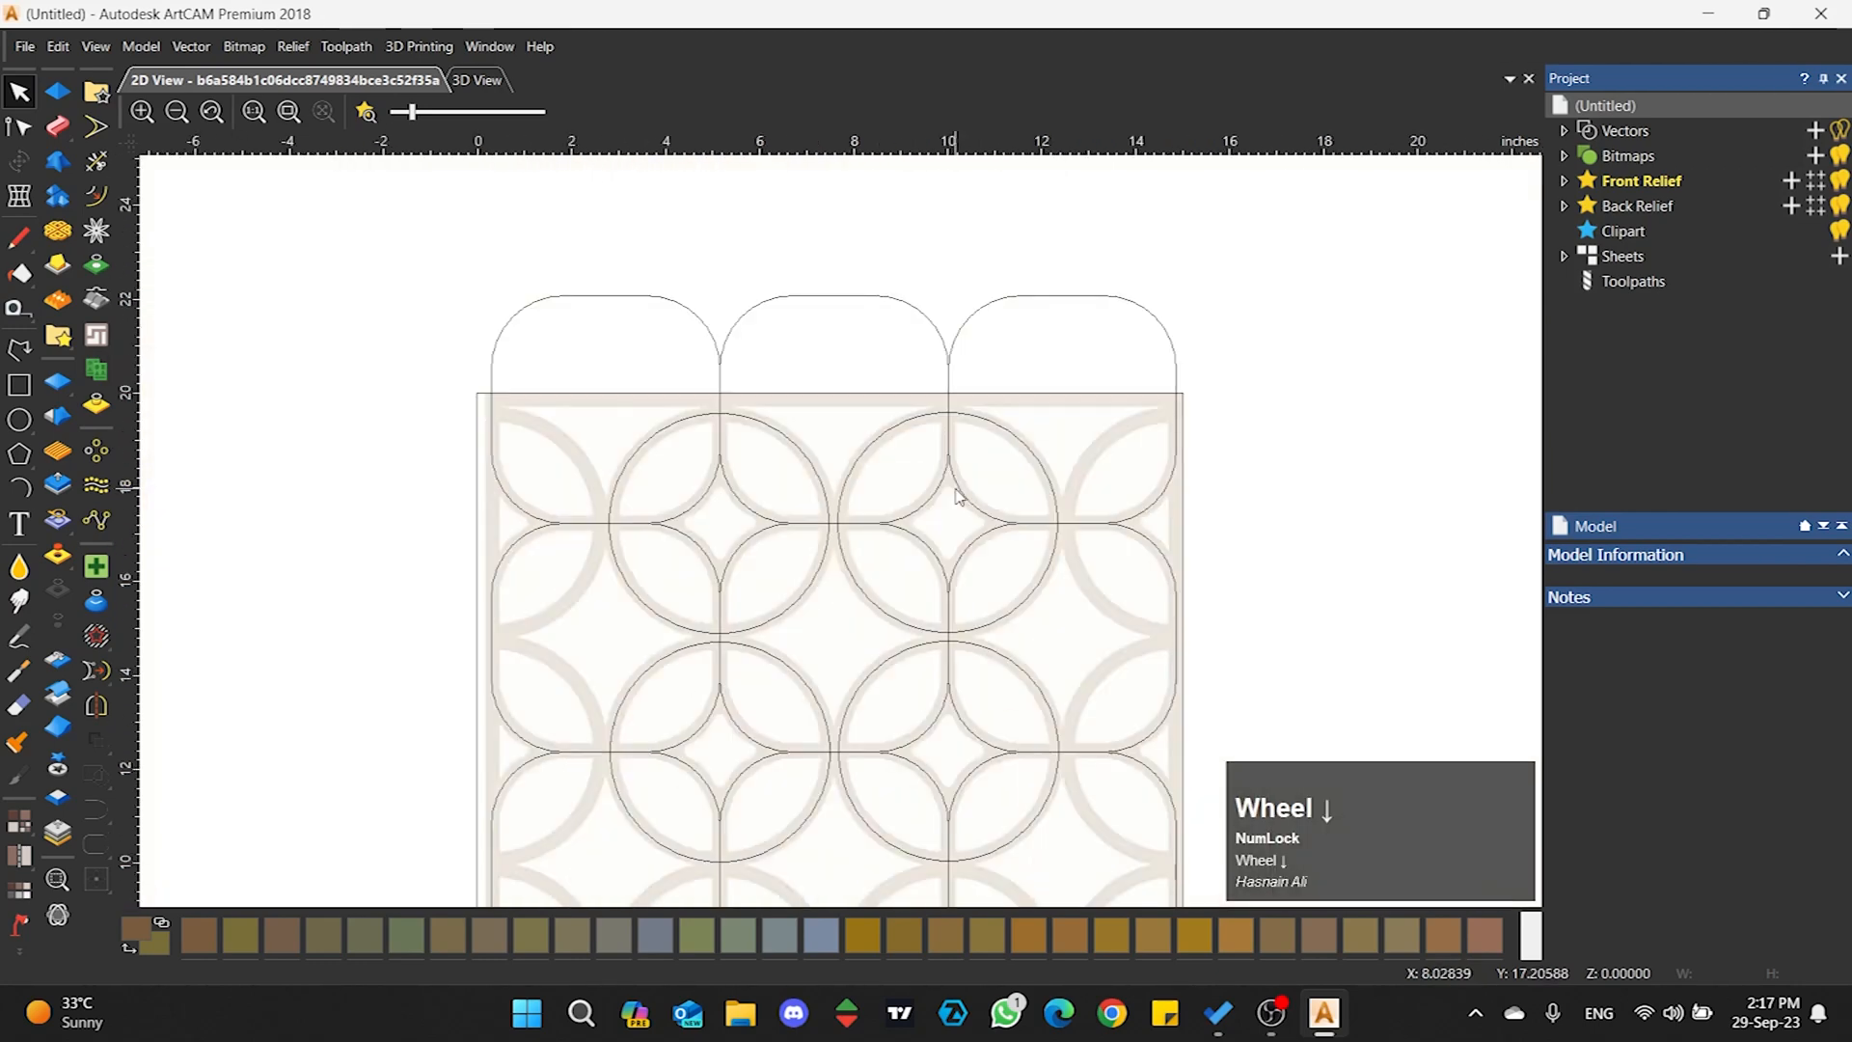
left_click(797, 441)
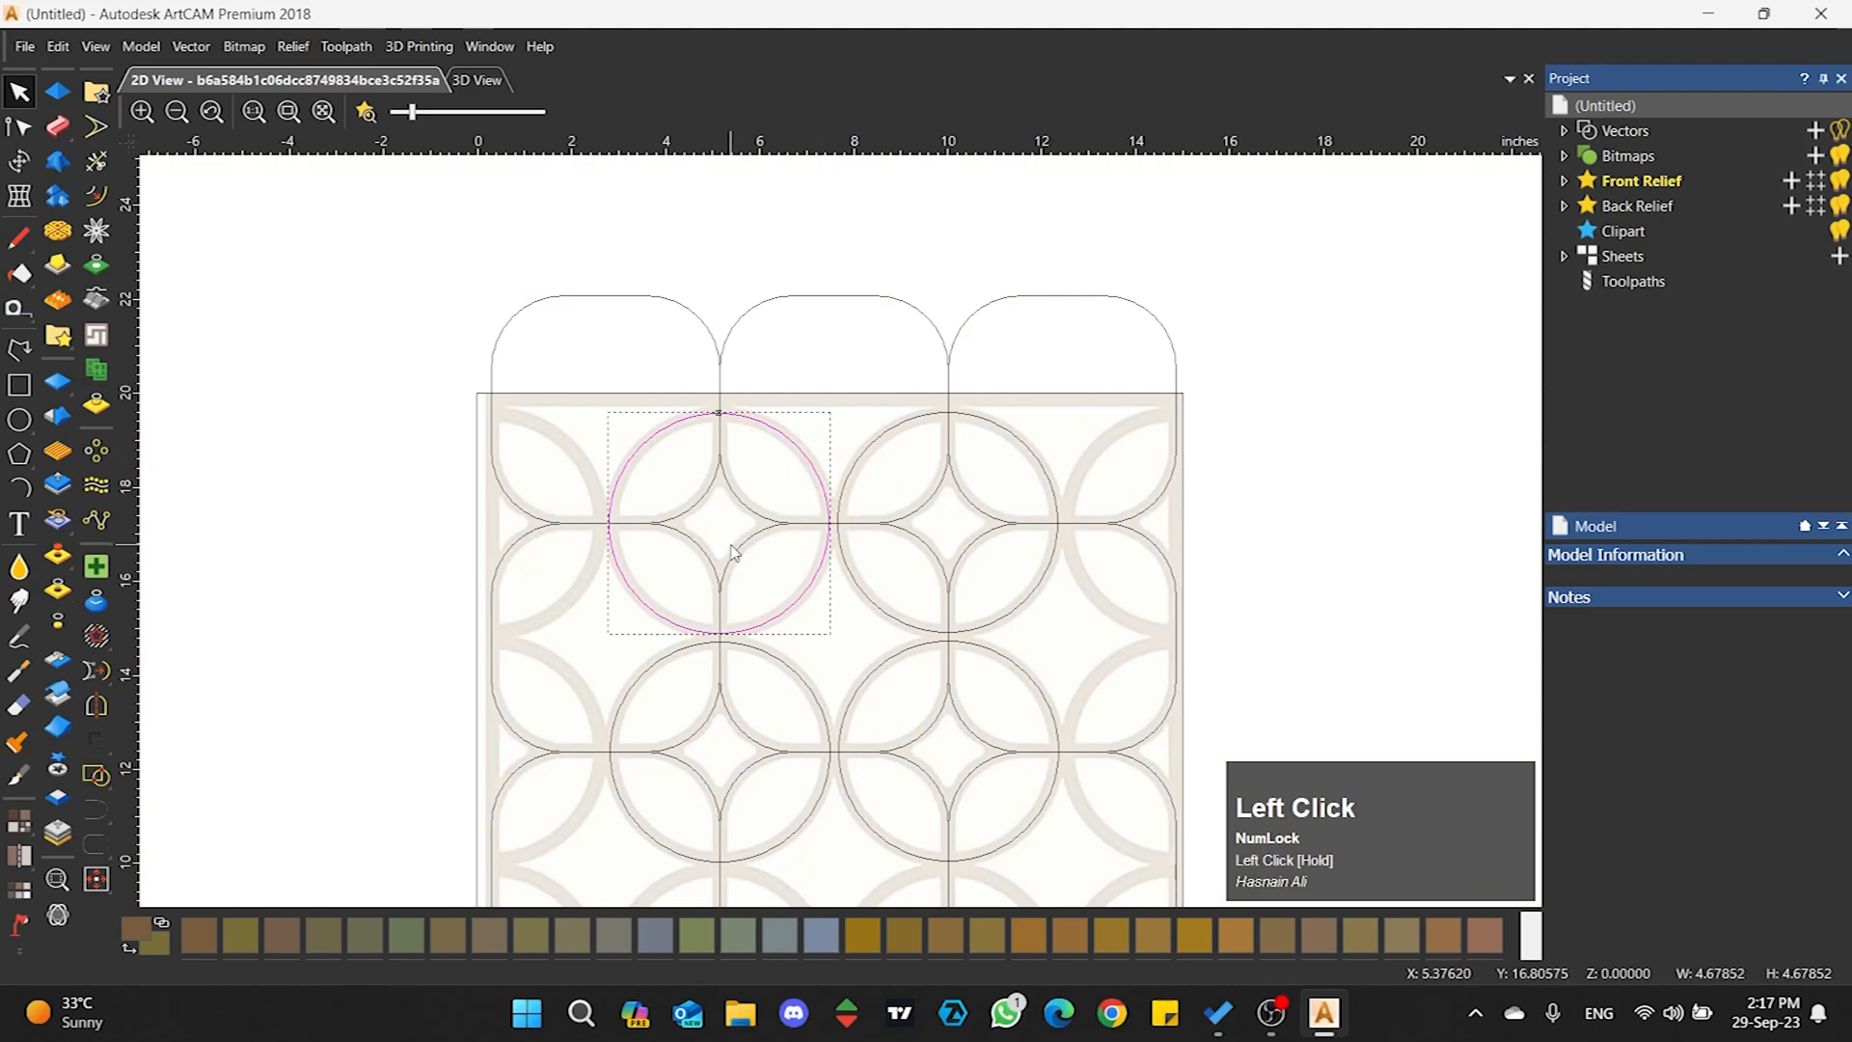
left_click_drag(882, 572, 865, 691)
left_click(864, 691)
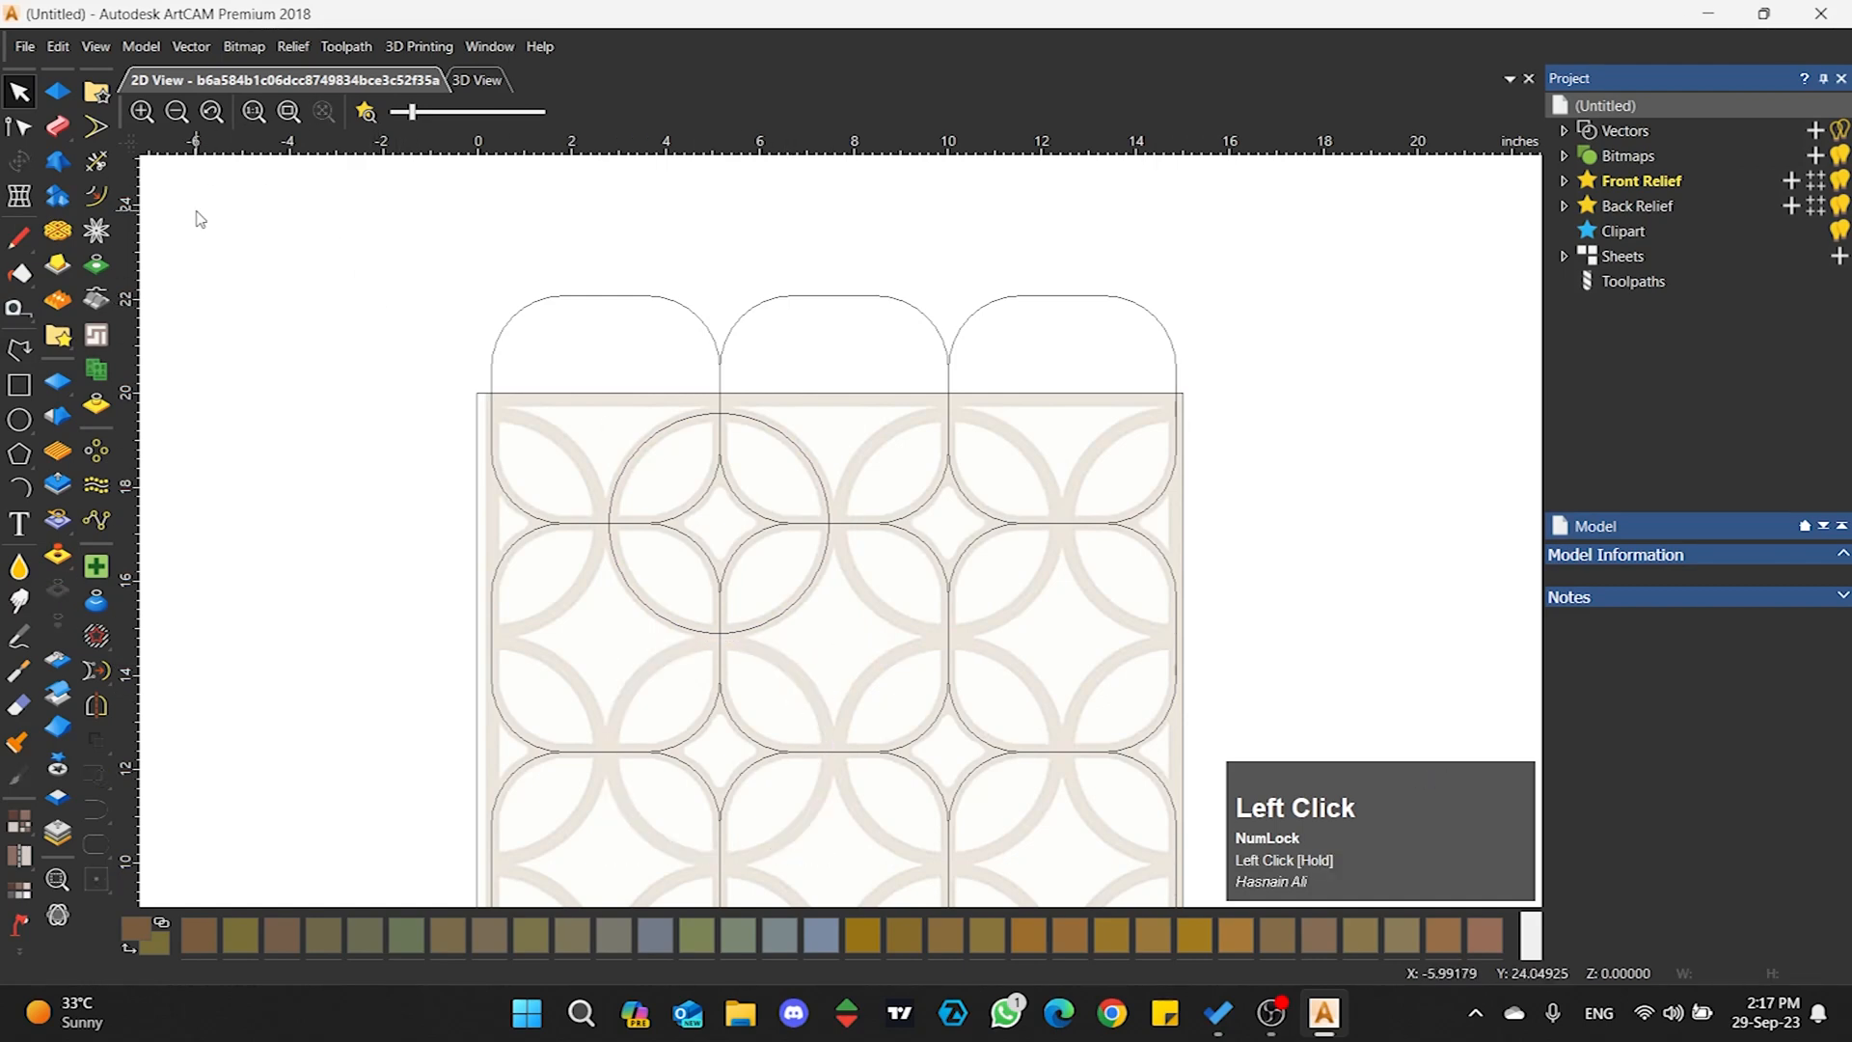
- Set up a block copy with distances as gaps, using 0.1849-inch X and Y gaps
left_click(97, 451)
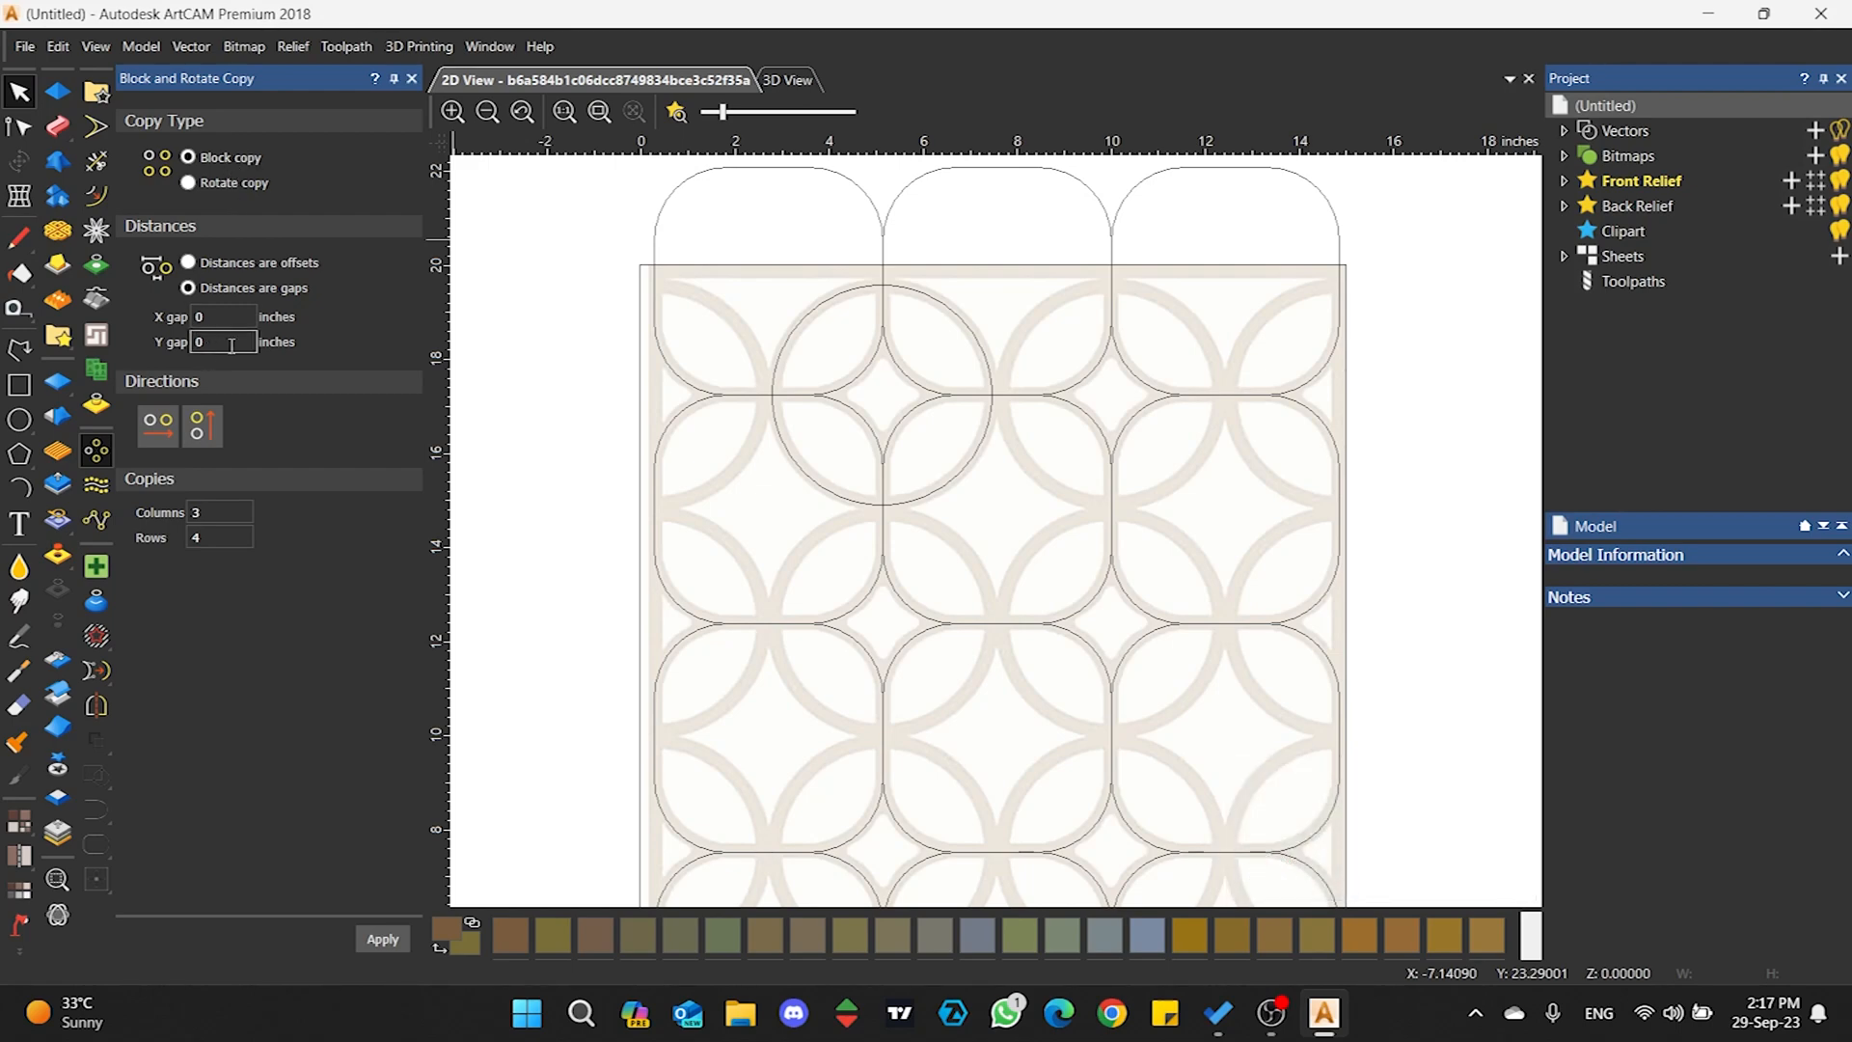
left_click_drag(232, 316, 170, 319)
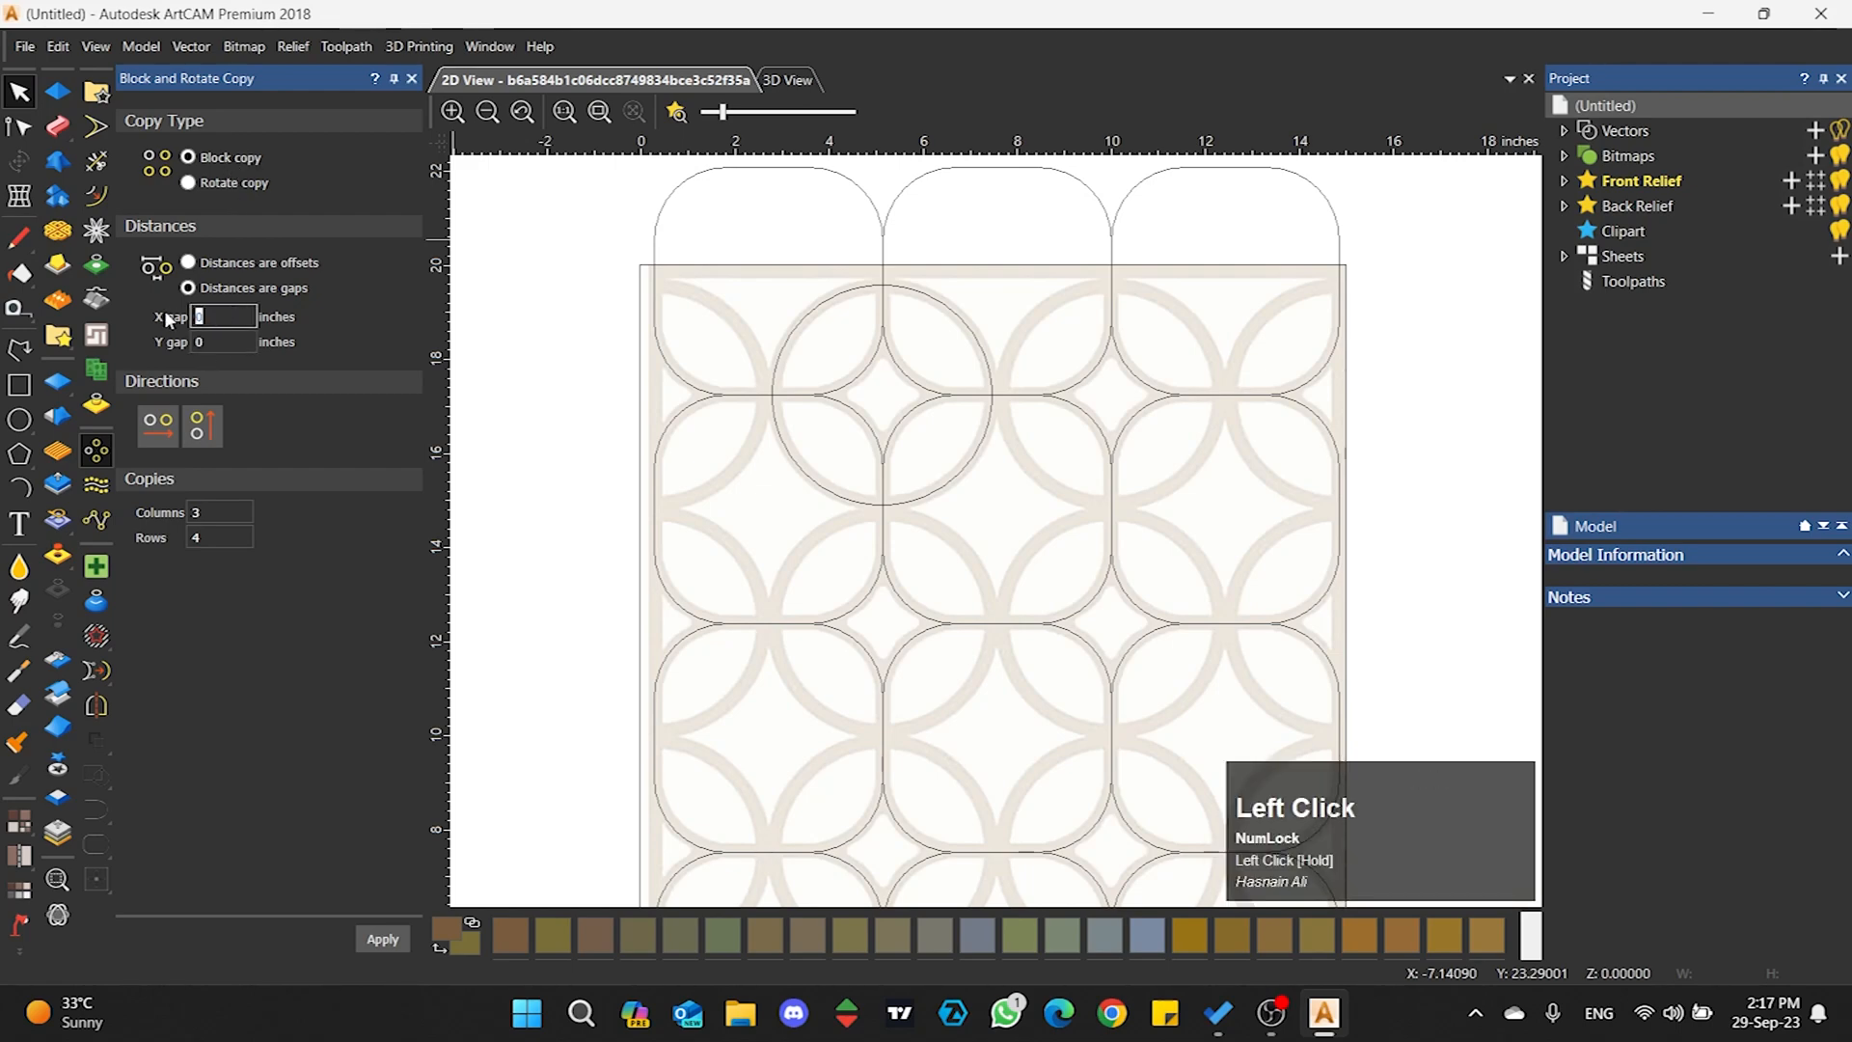
type("0.1849")
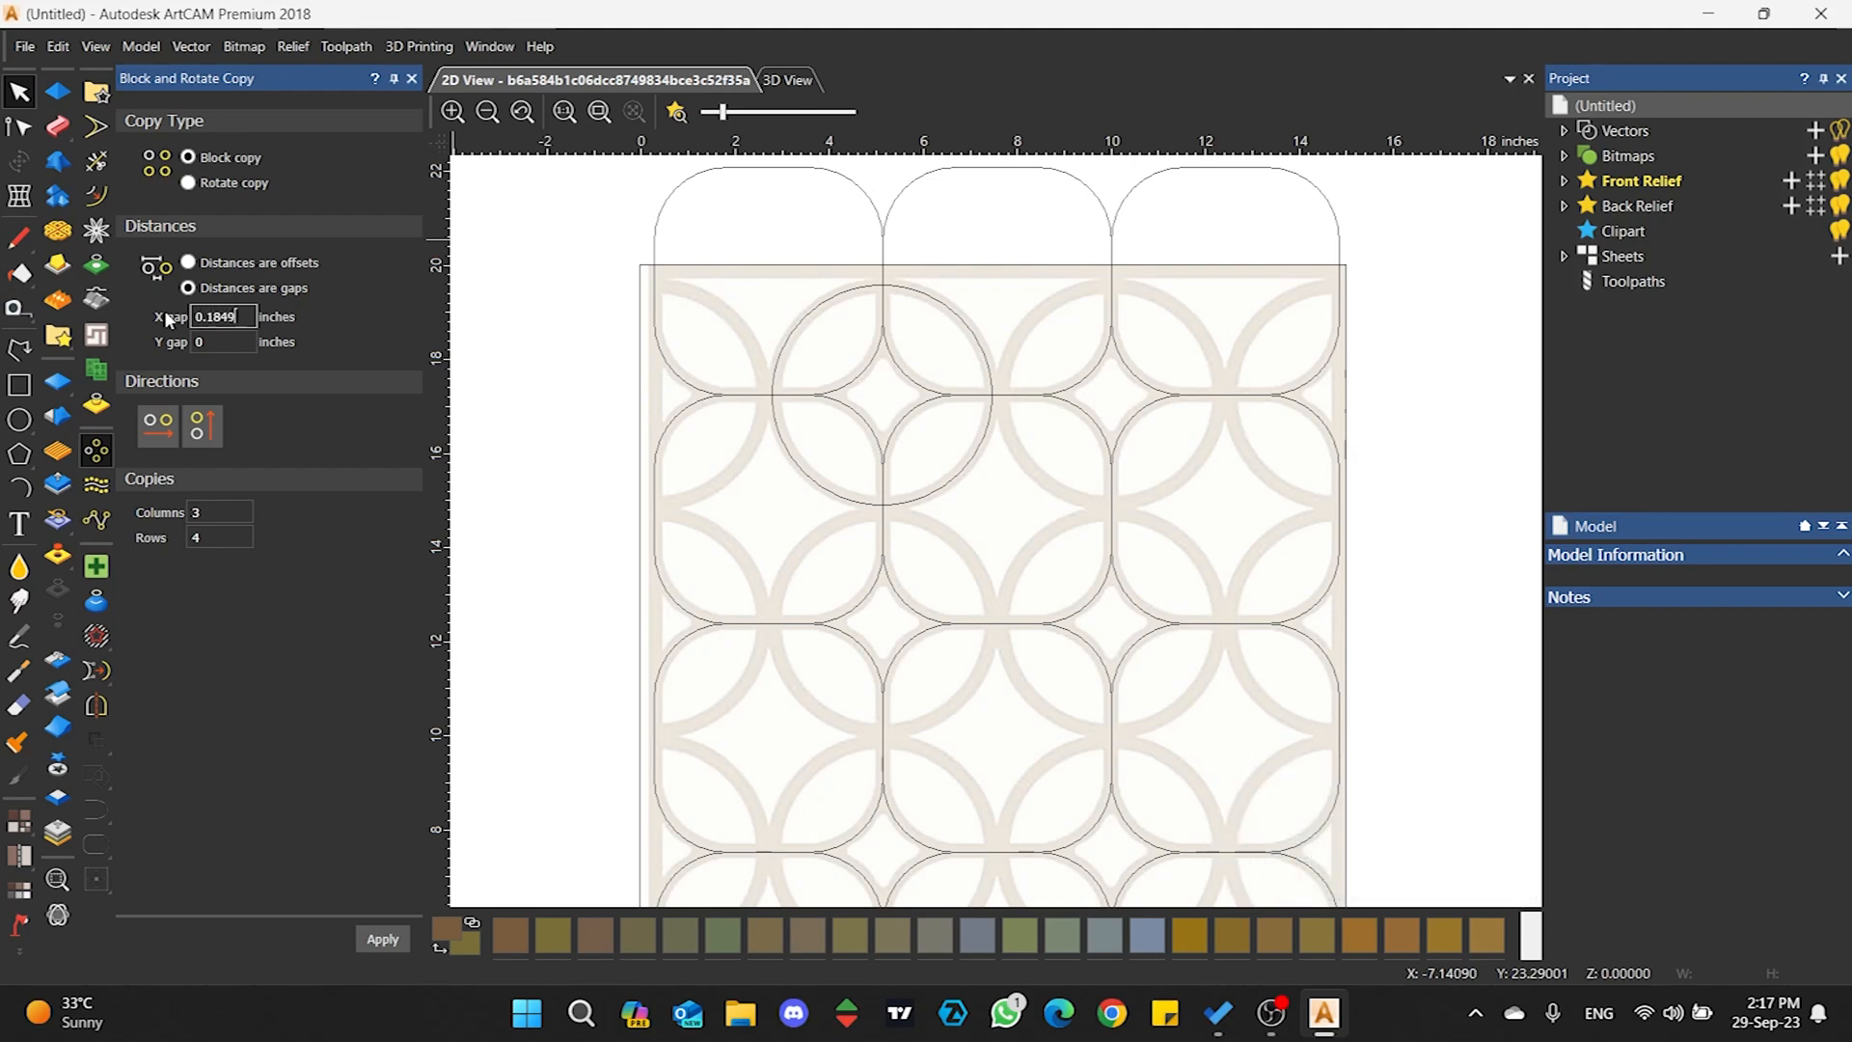
left_click_drag(215, 349, 187, 359)
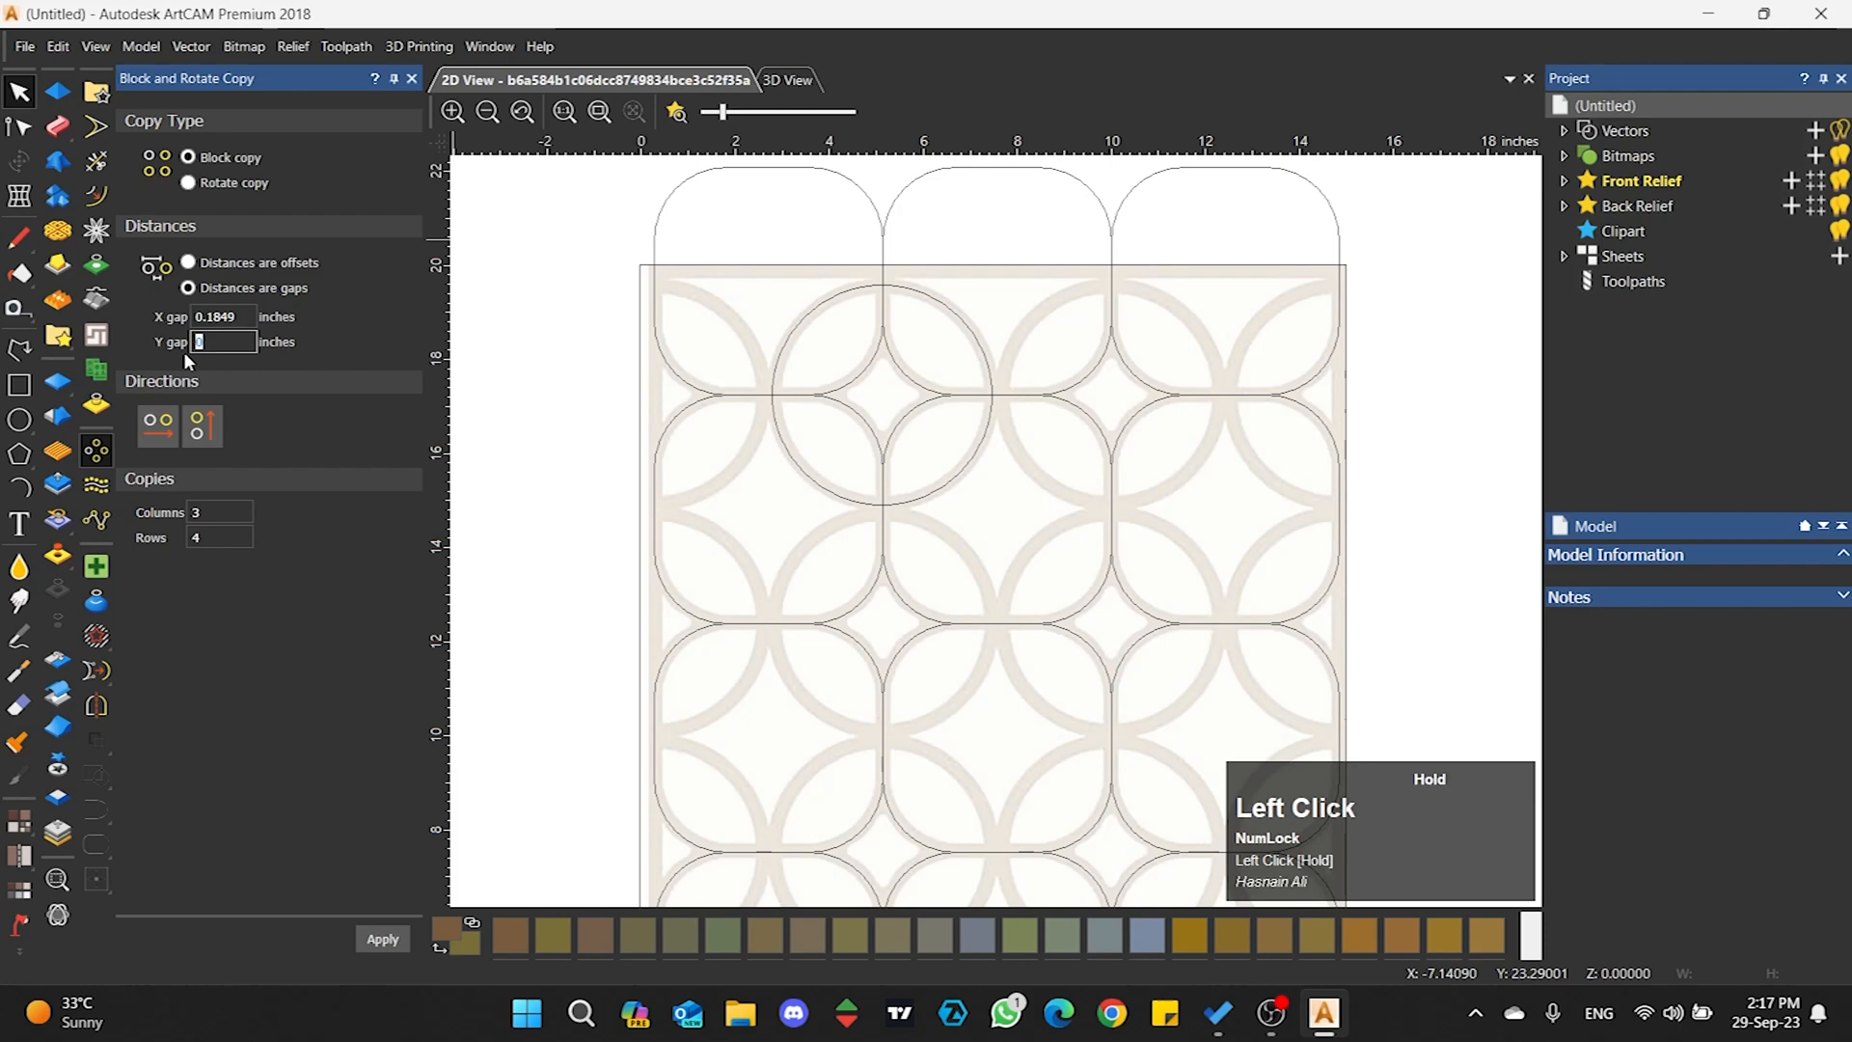
type("0.1849")
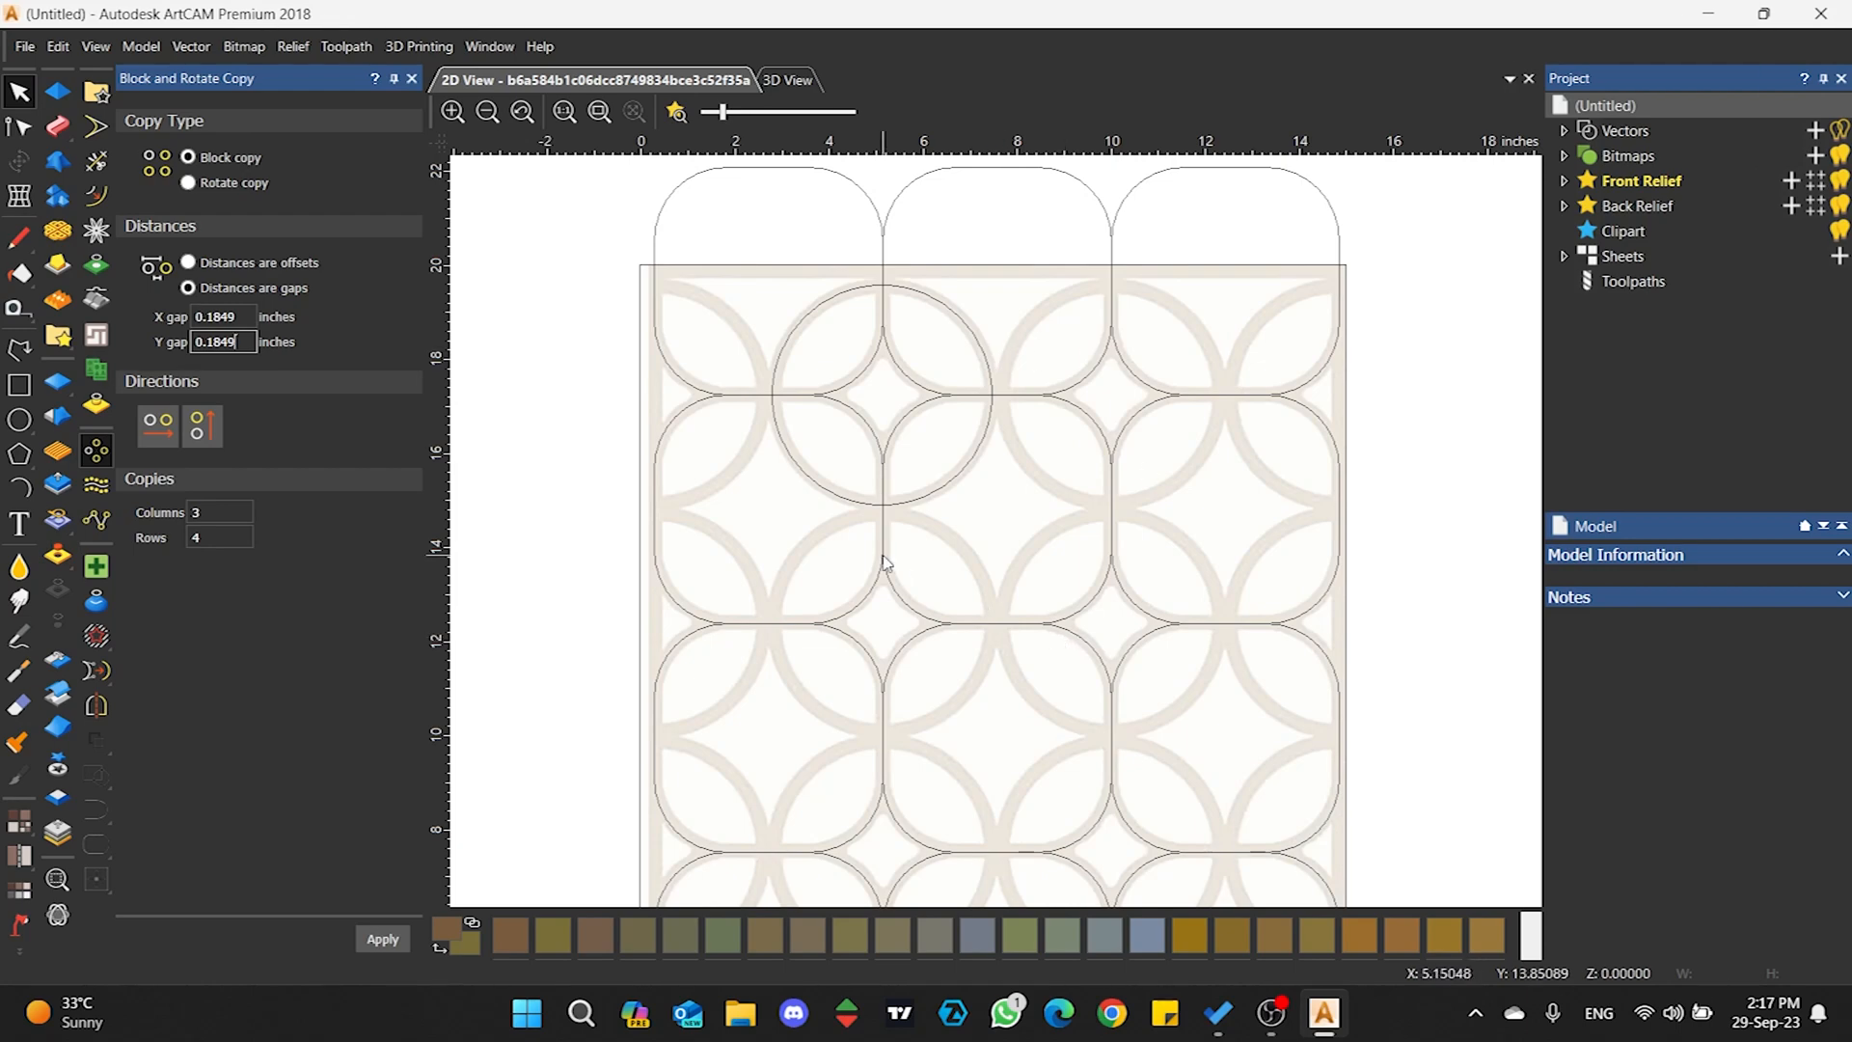
- Block-copy the remaining circle leftward into 2 columns and 1 row
left_click(788, 455)
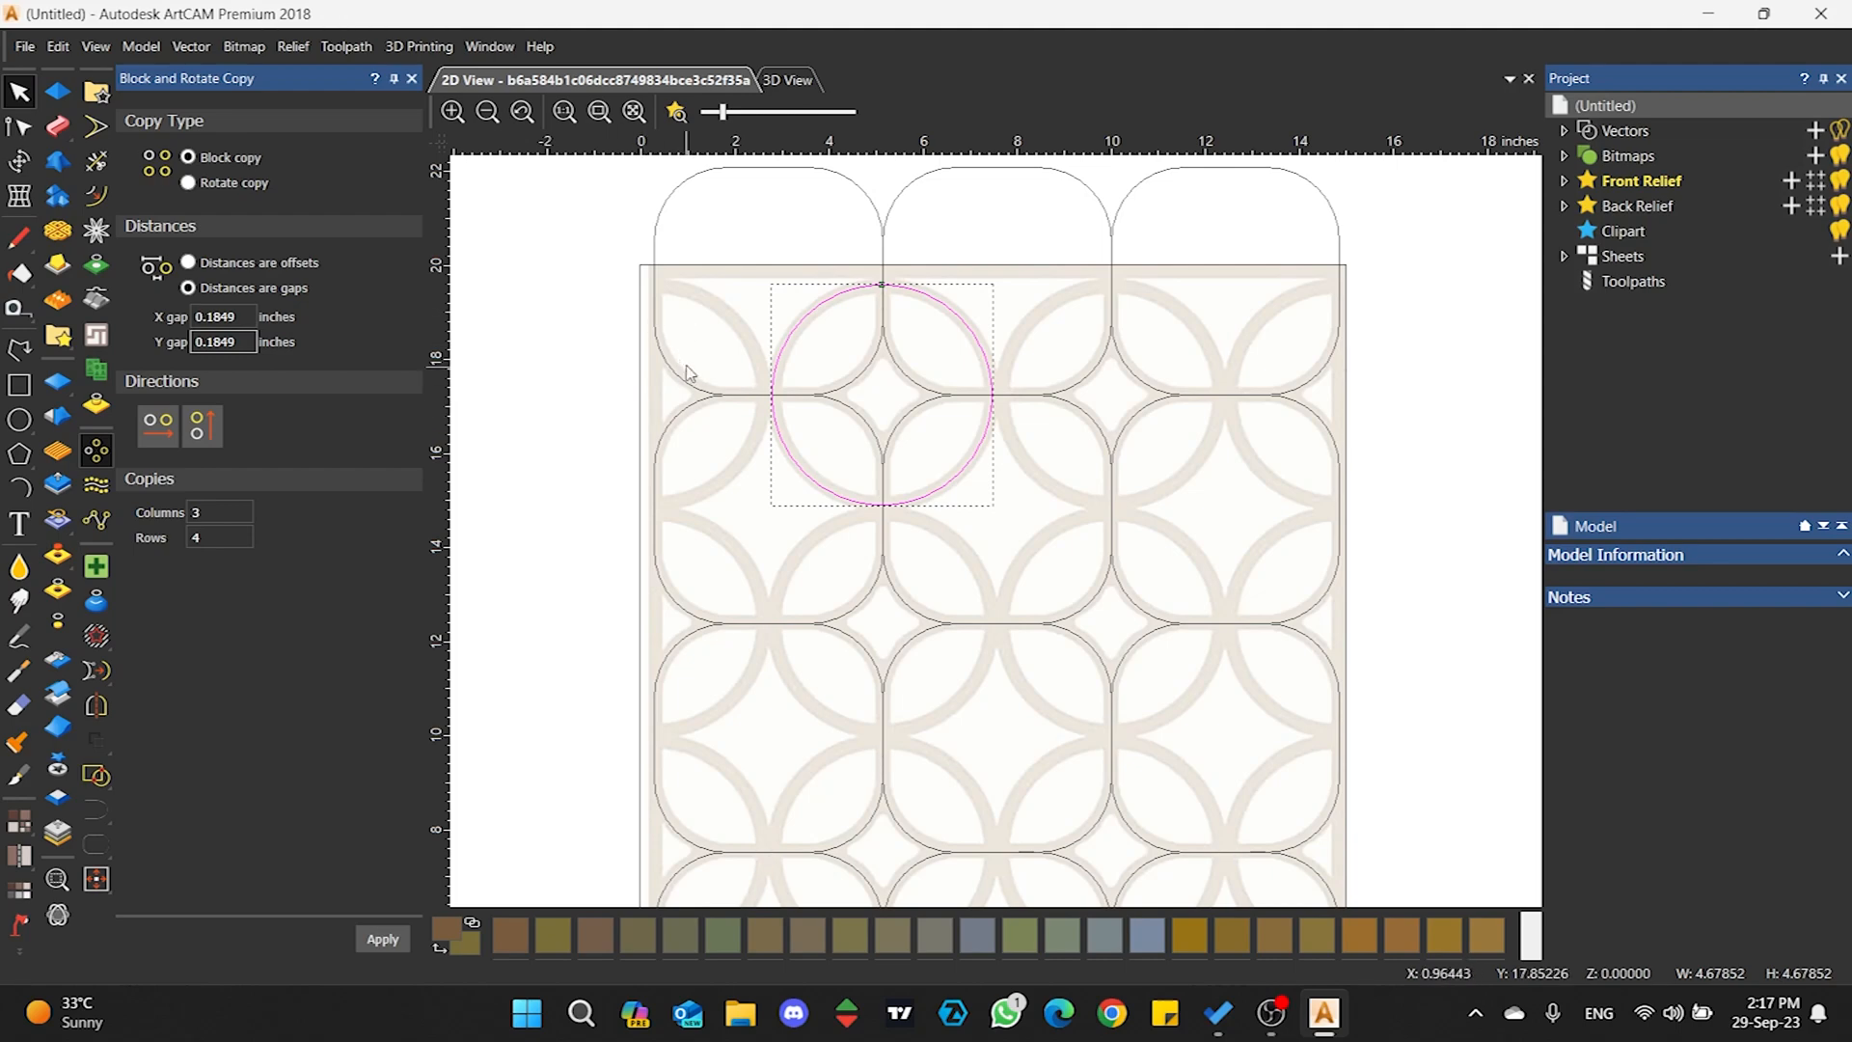
left_click(142, 437)
left_click(193, 512)
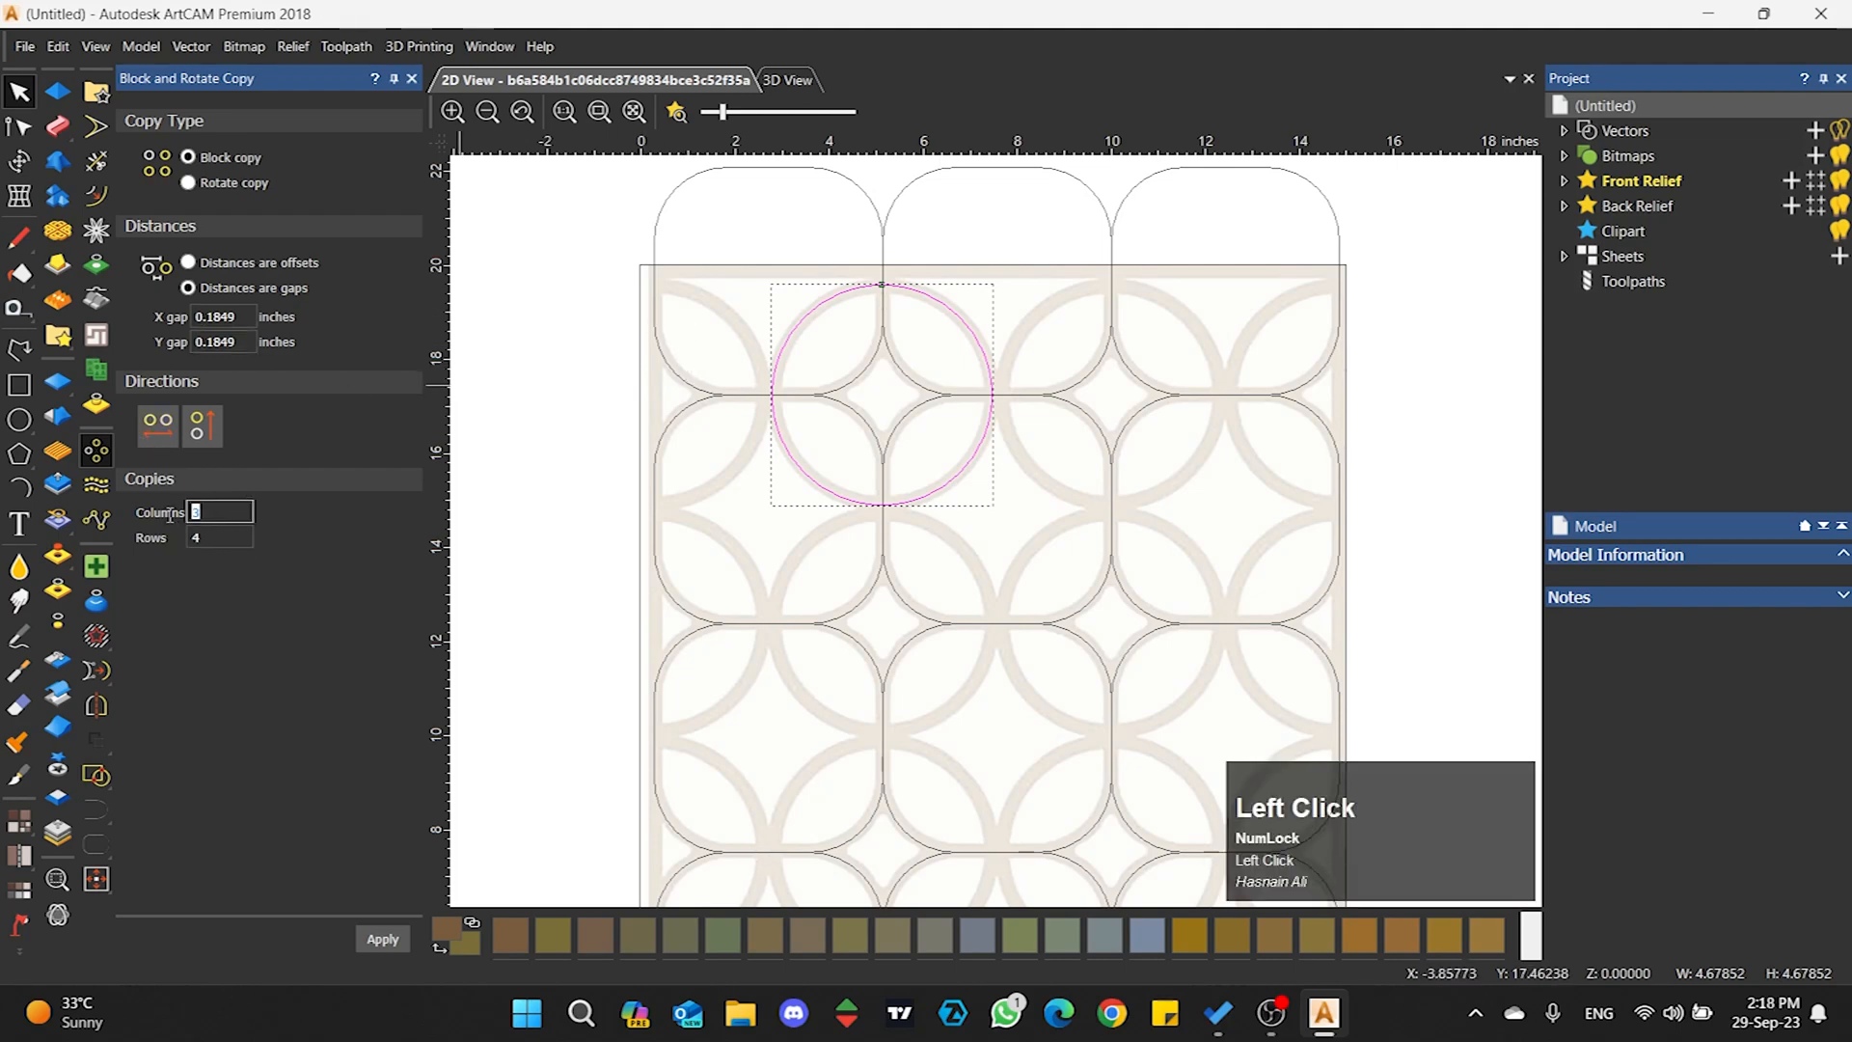
key("Tab")
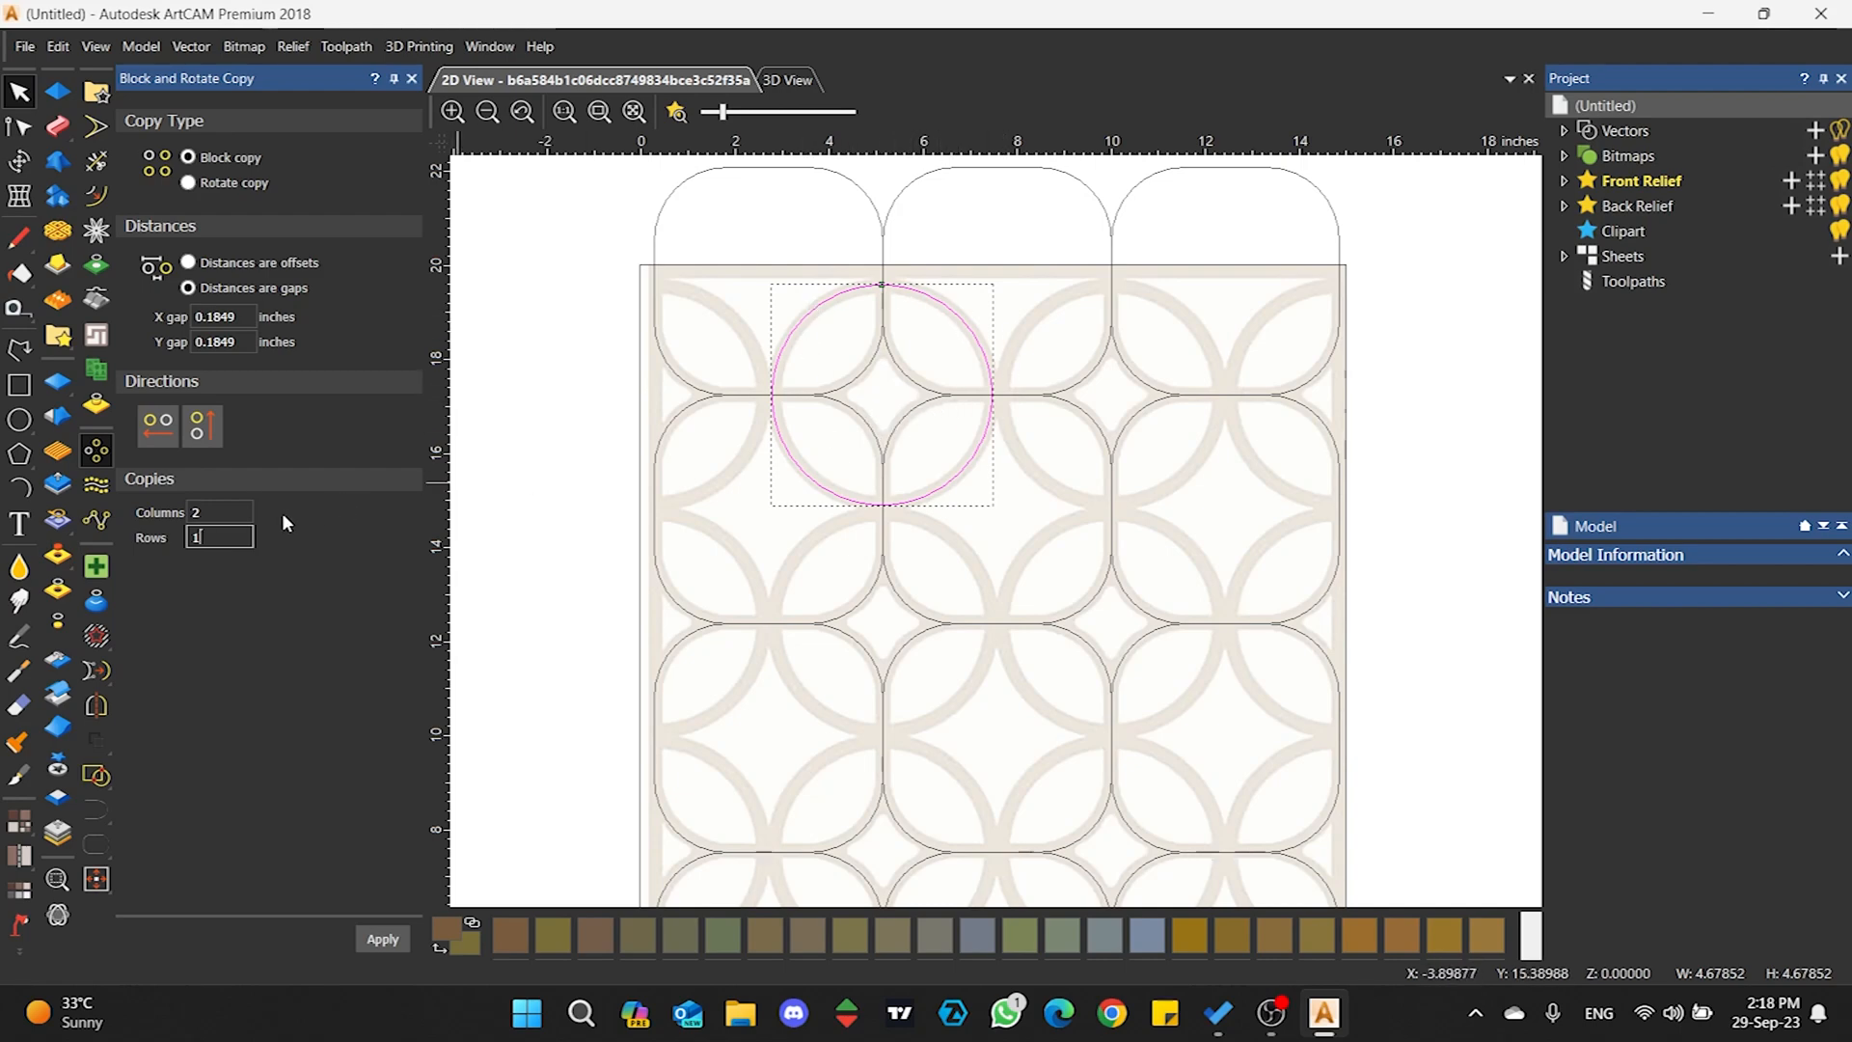
left_click(218, 511)
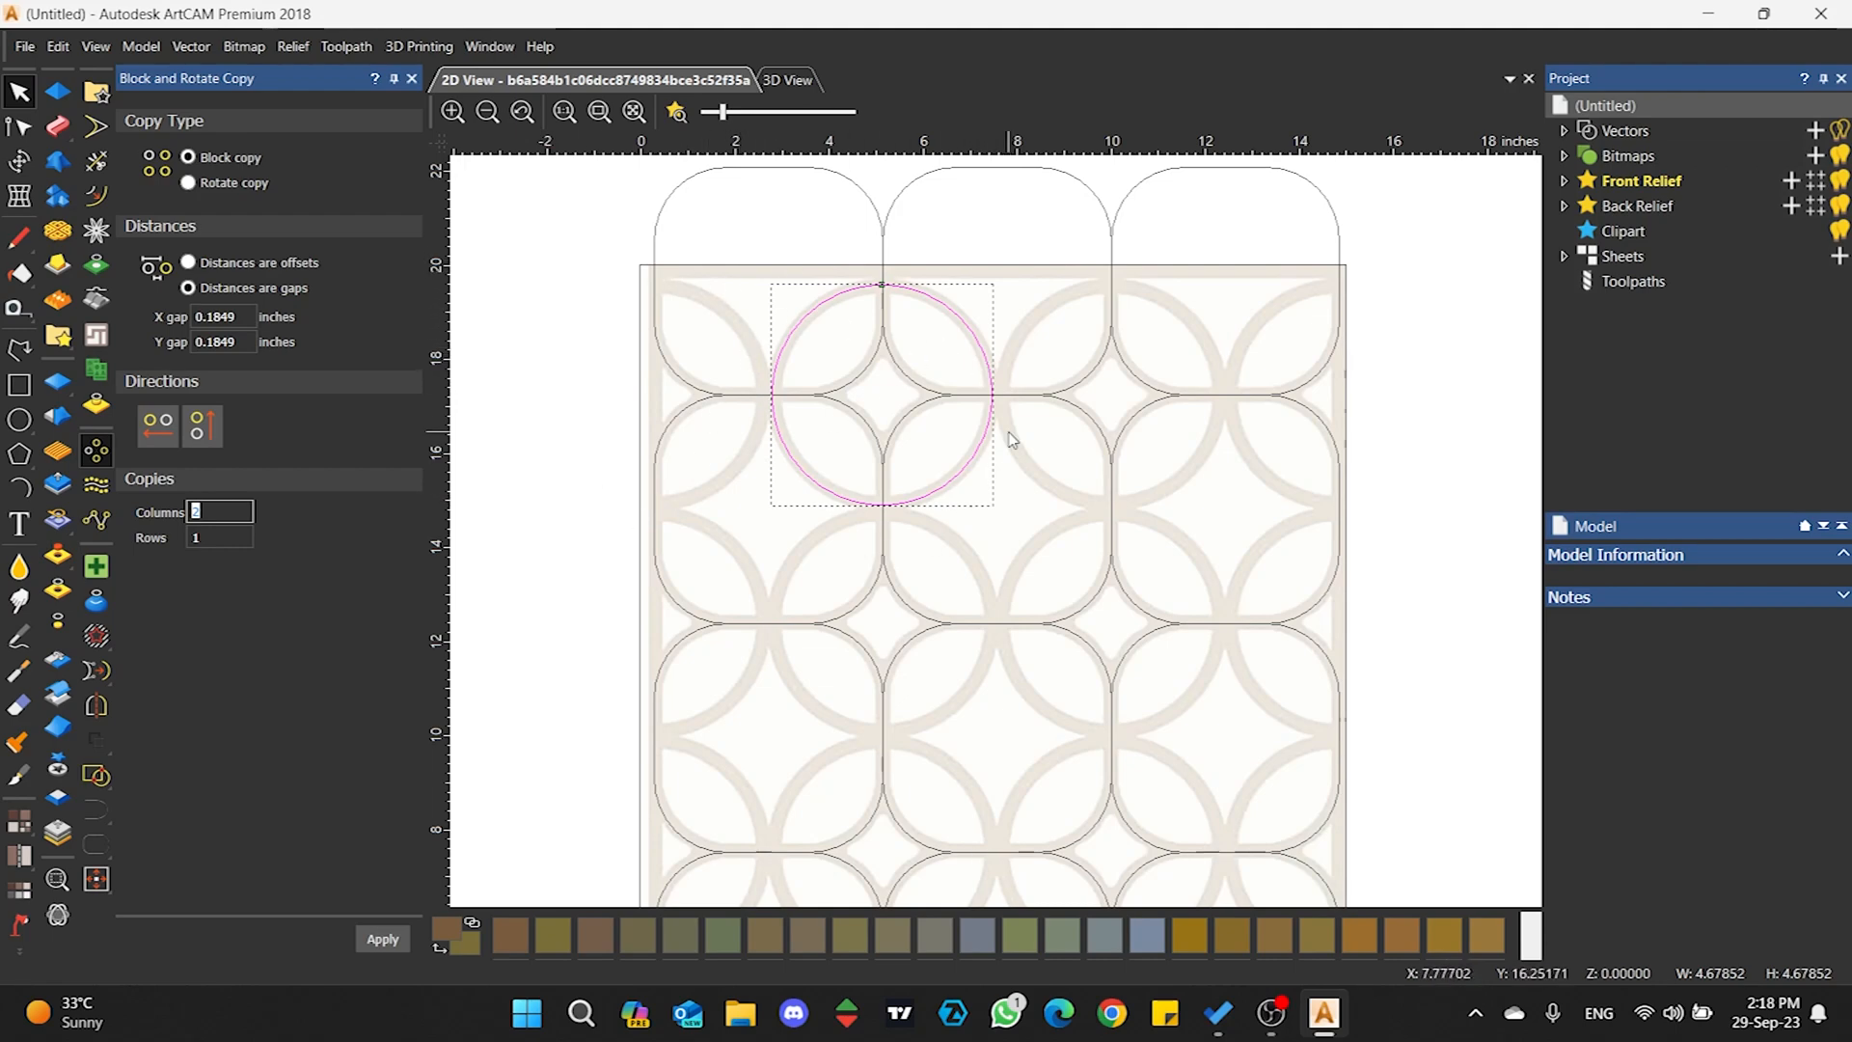
left_click(221, 513)
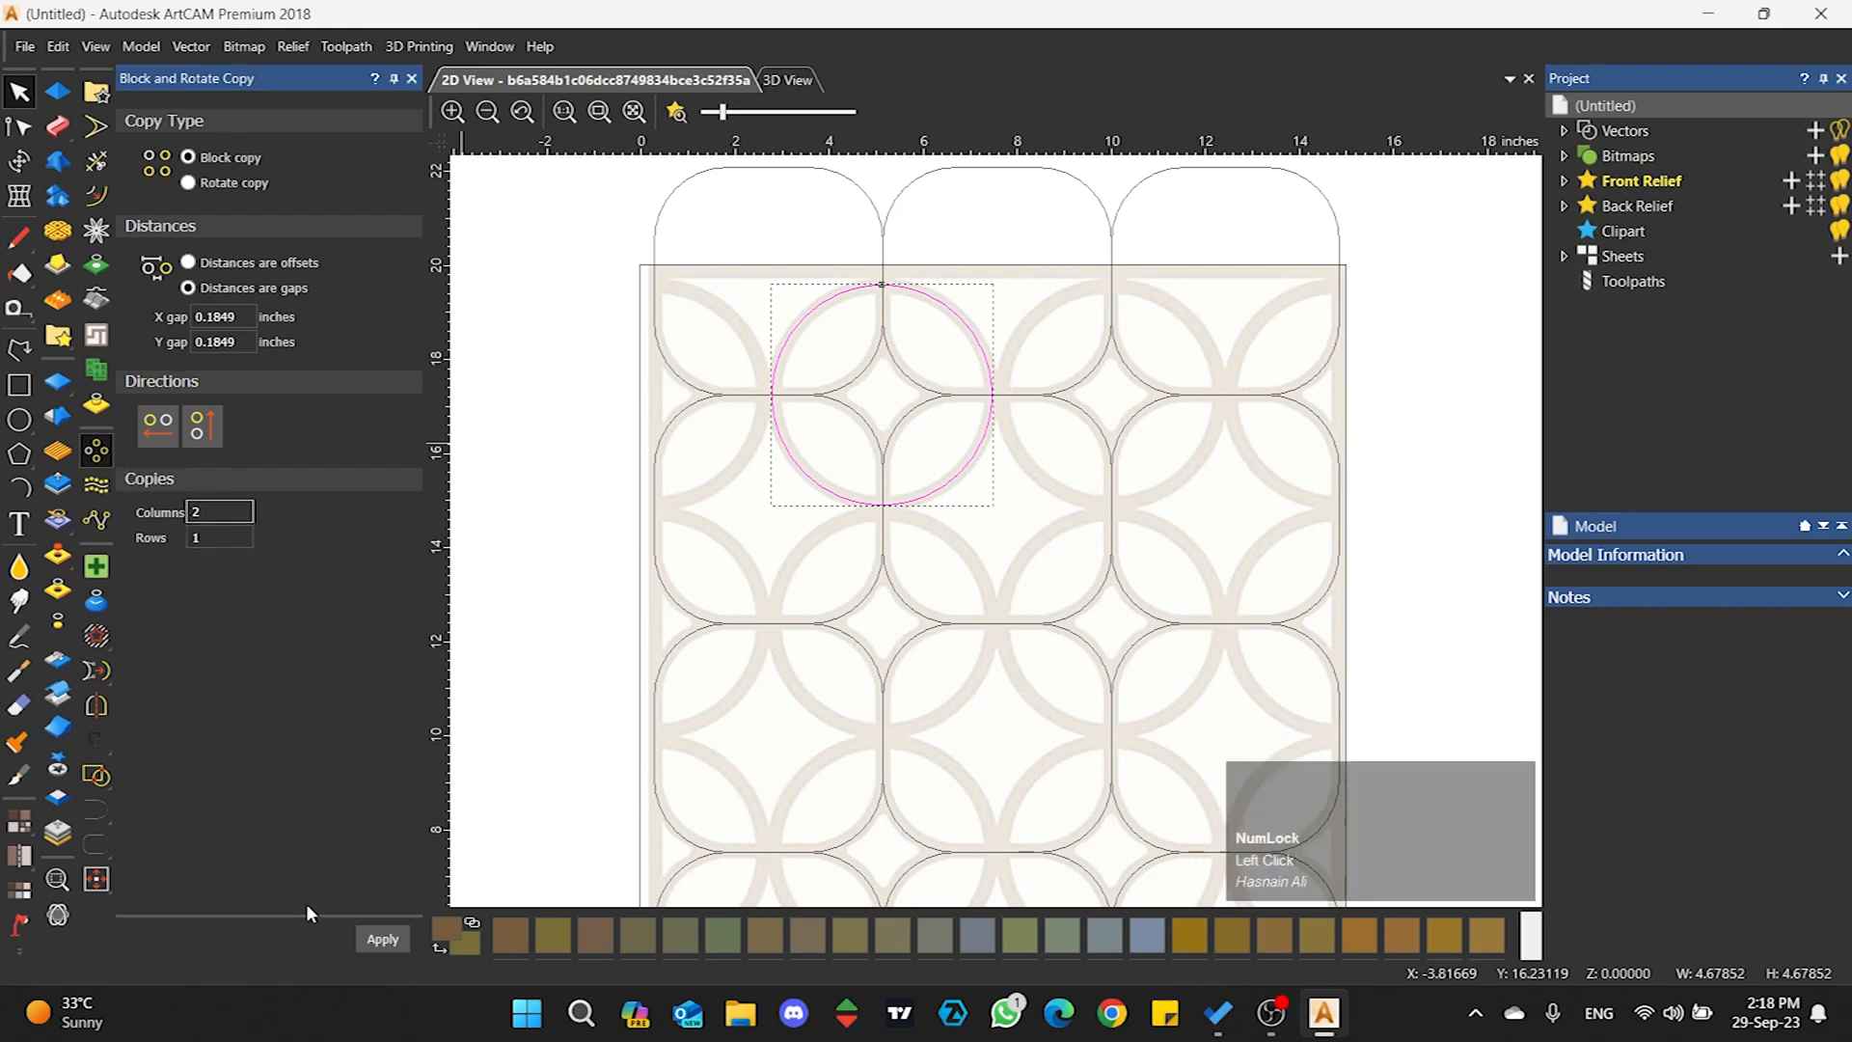
left_click(389, 940)
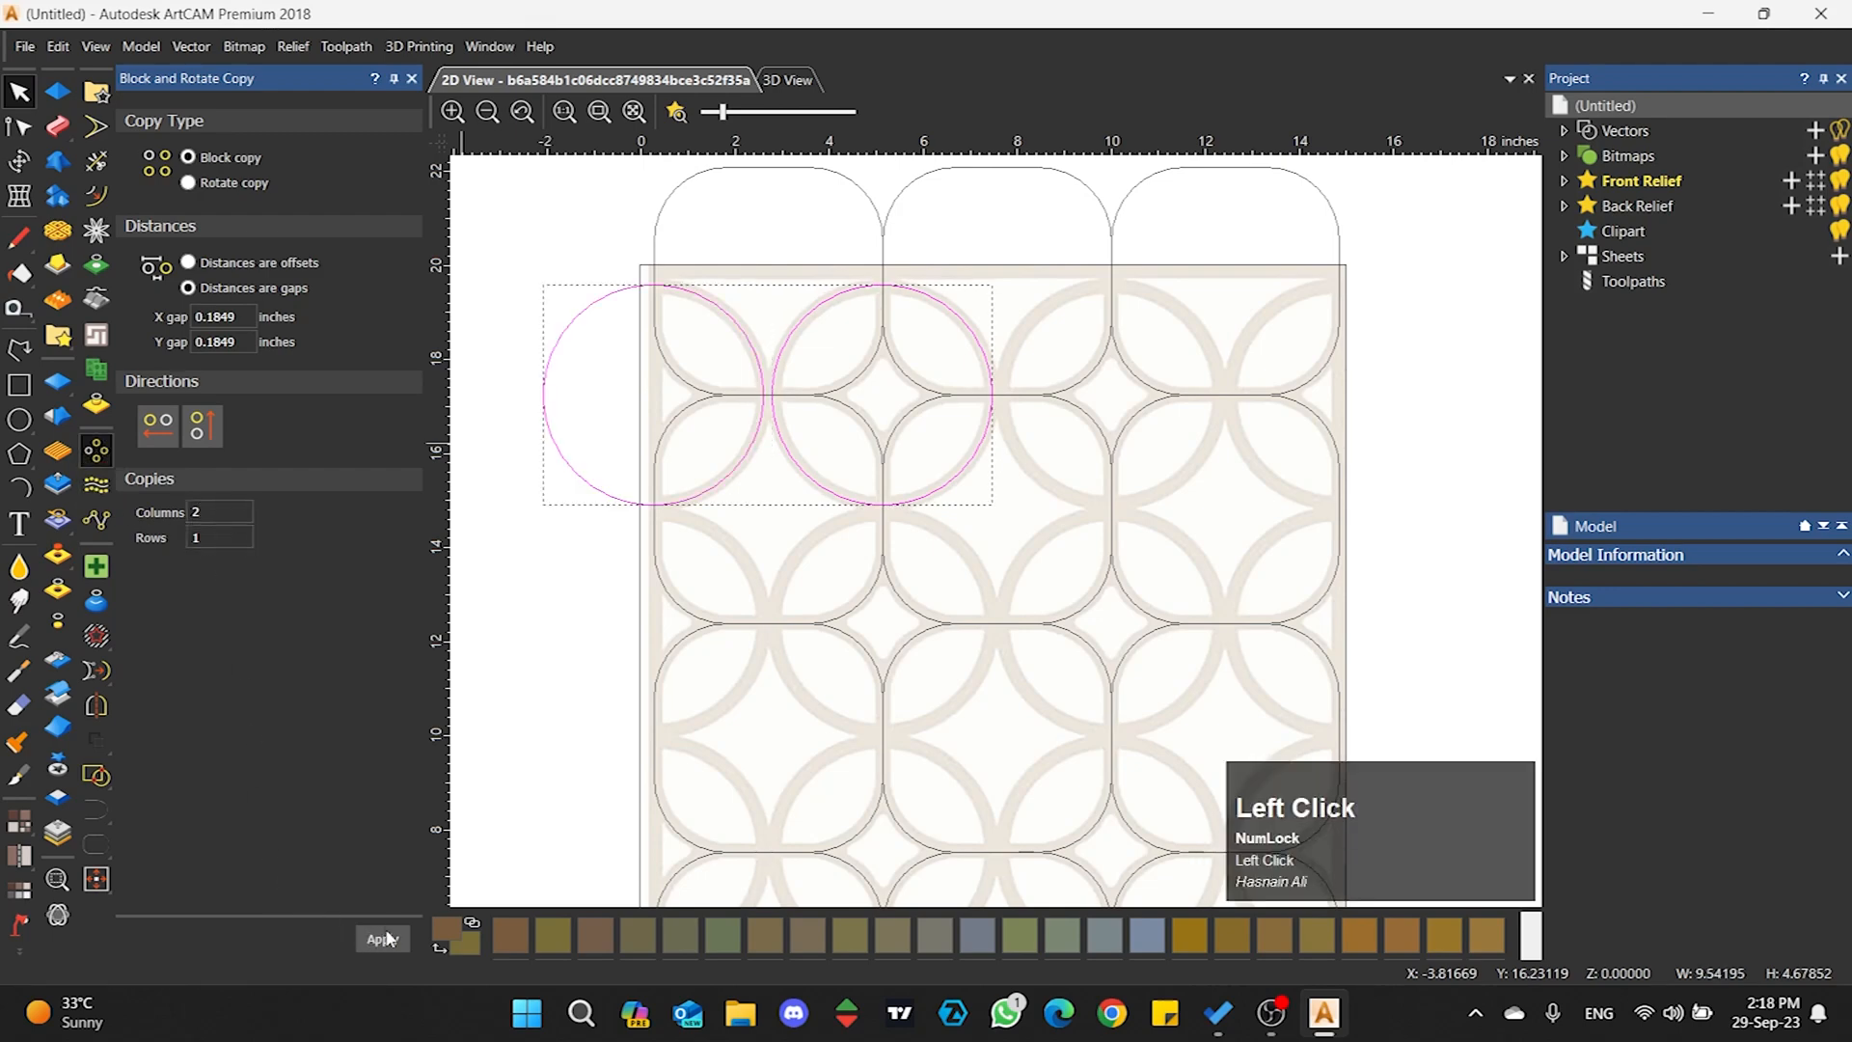
- Delete the original circle and select the copy that overlaps the panel's left edge
left_click(740, 345)
left_click_drag(825, 278, 806, 367)
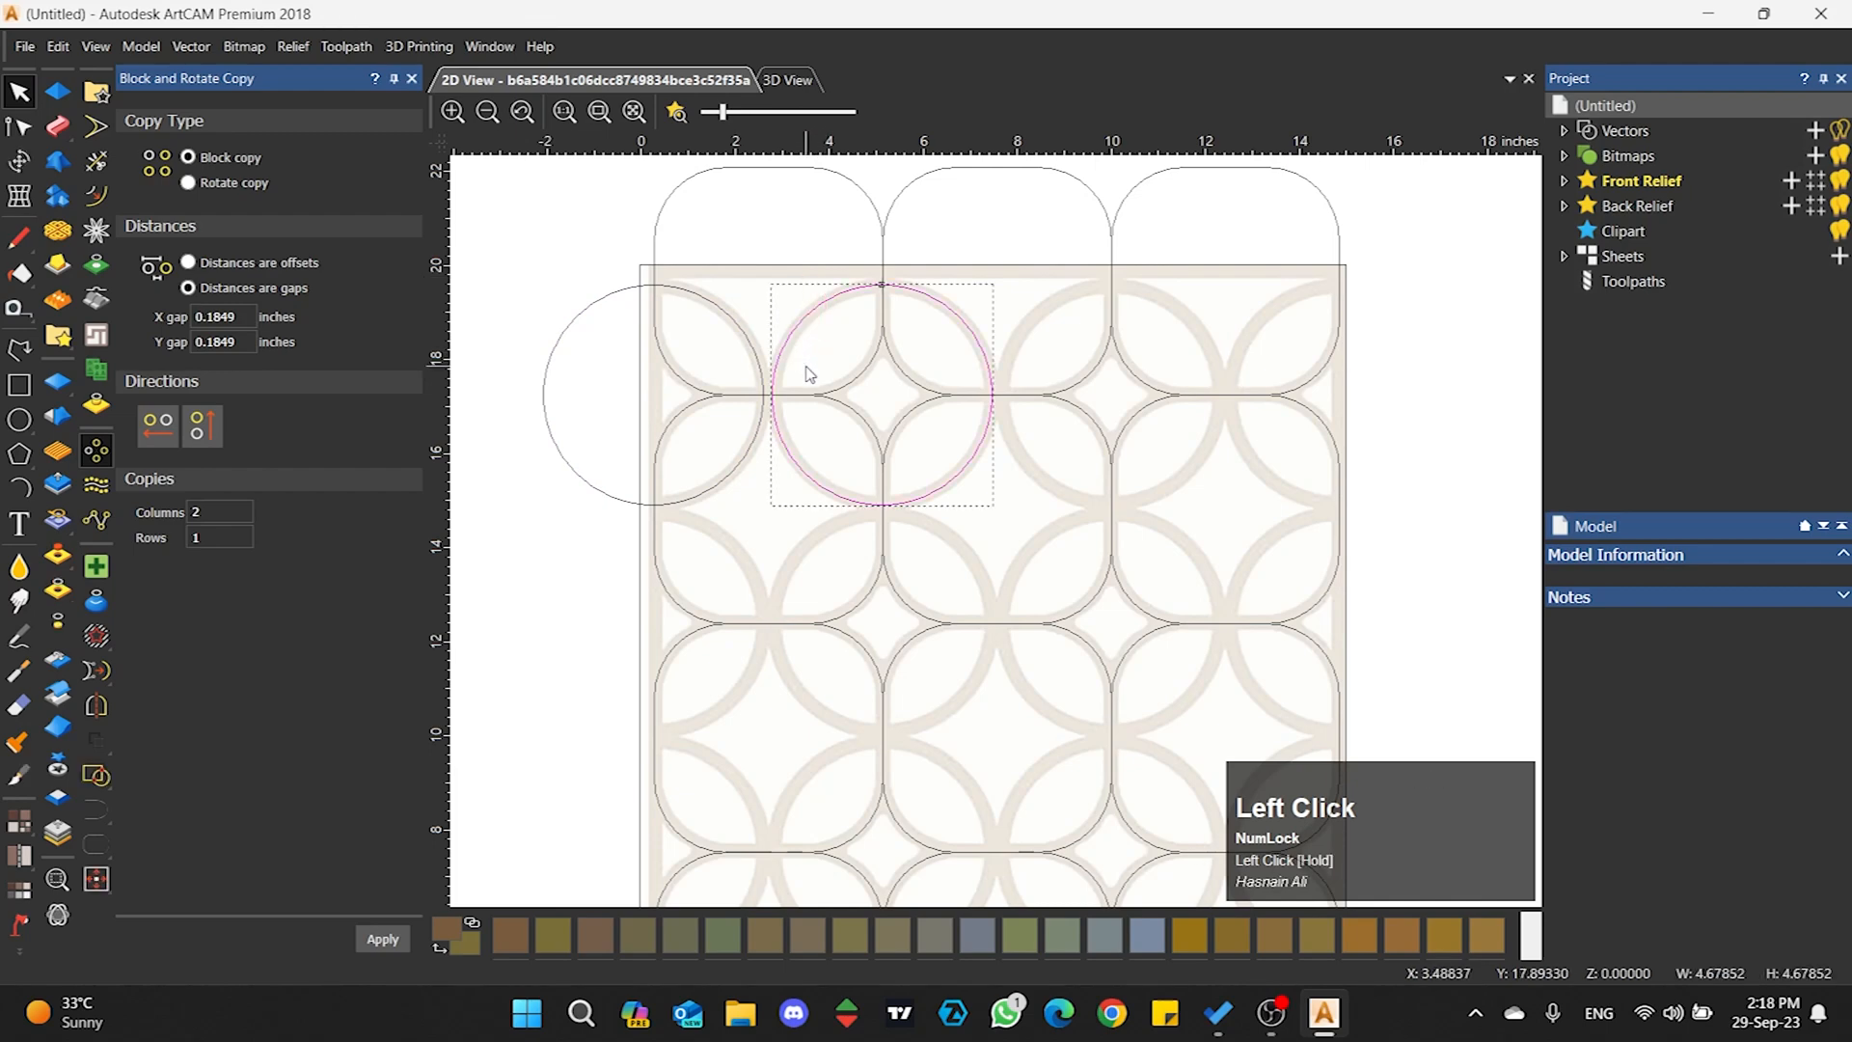
left_click(806, 374)
left_click_drag(765, 295, 715, 384)
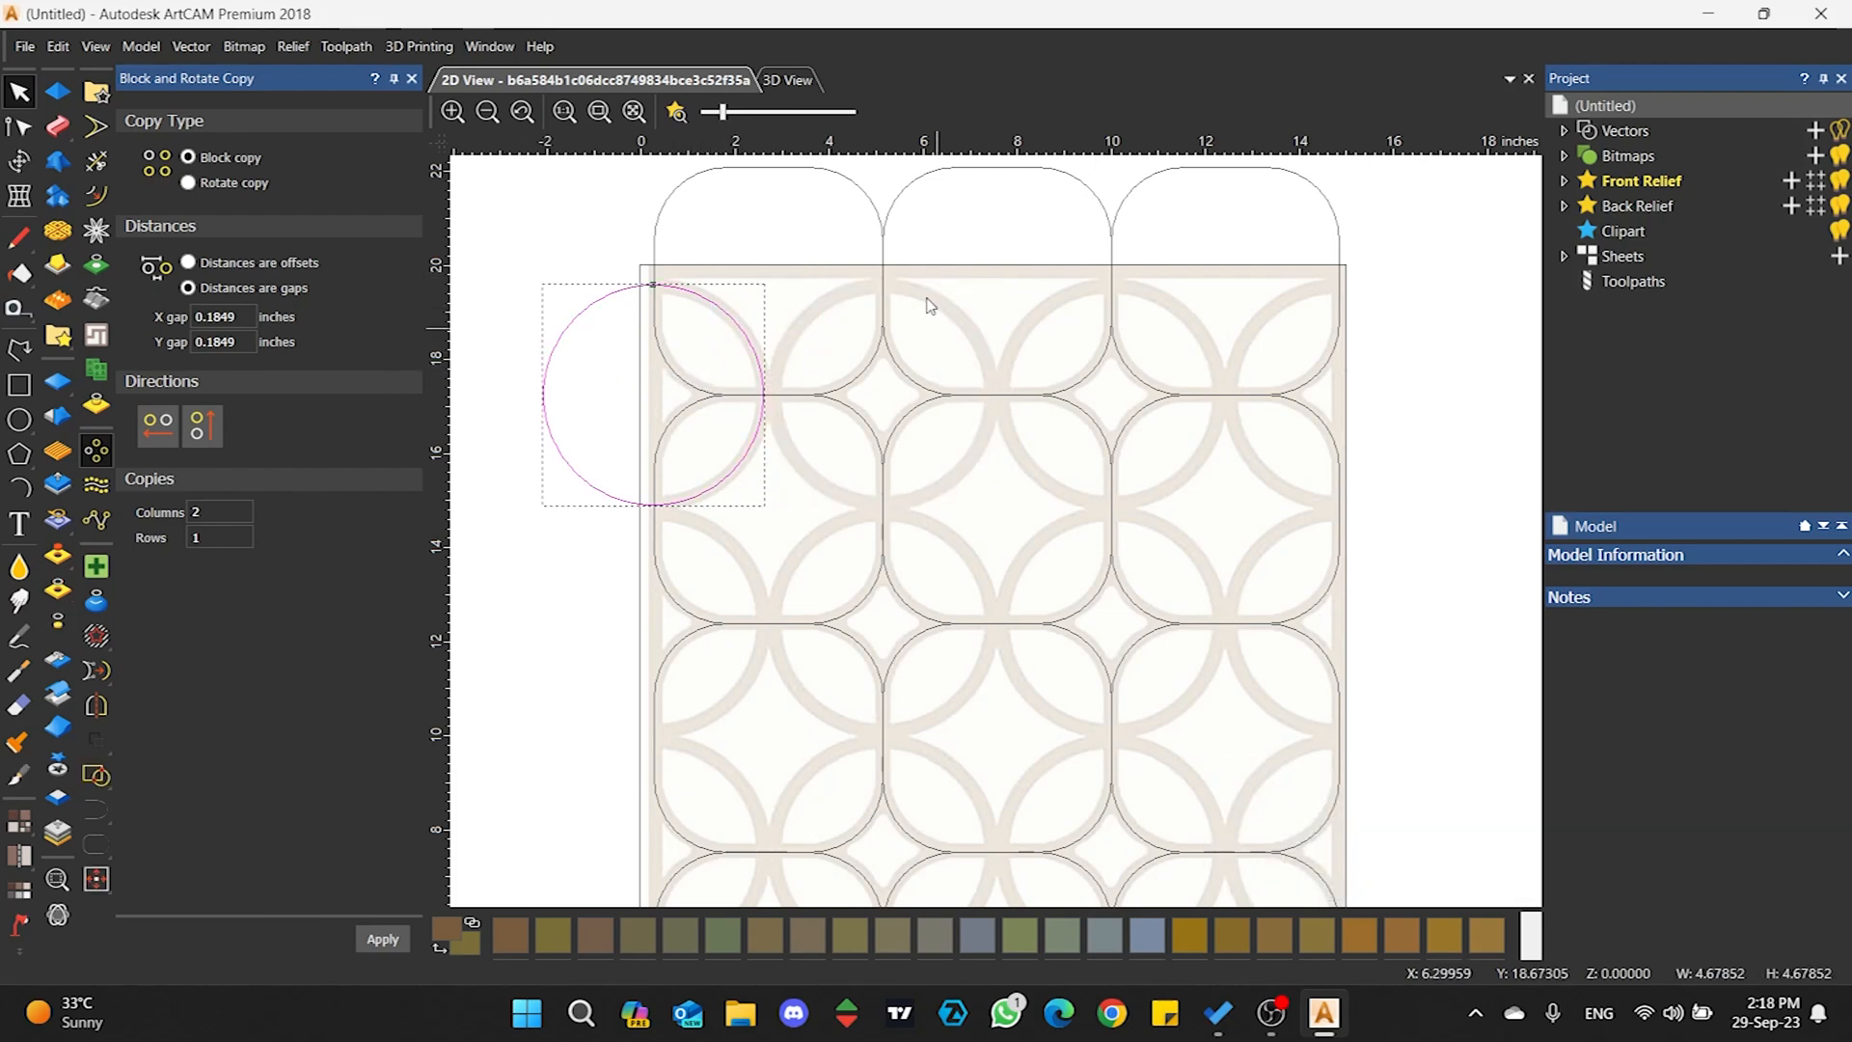
- Block-copy the circle at the panel's left edge into 4 columns running rightward and 4 rows running downward, and close the block copy settings
scroll(924, 290, "down", 3)
scroll(1116, 661, "up", 3)
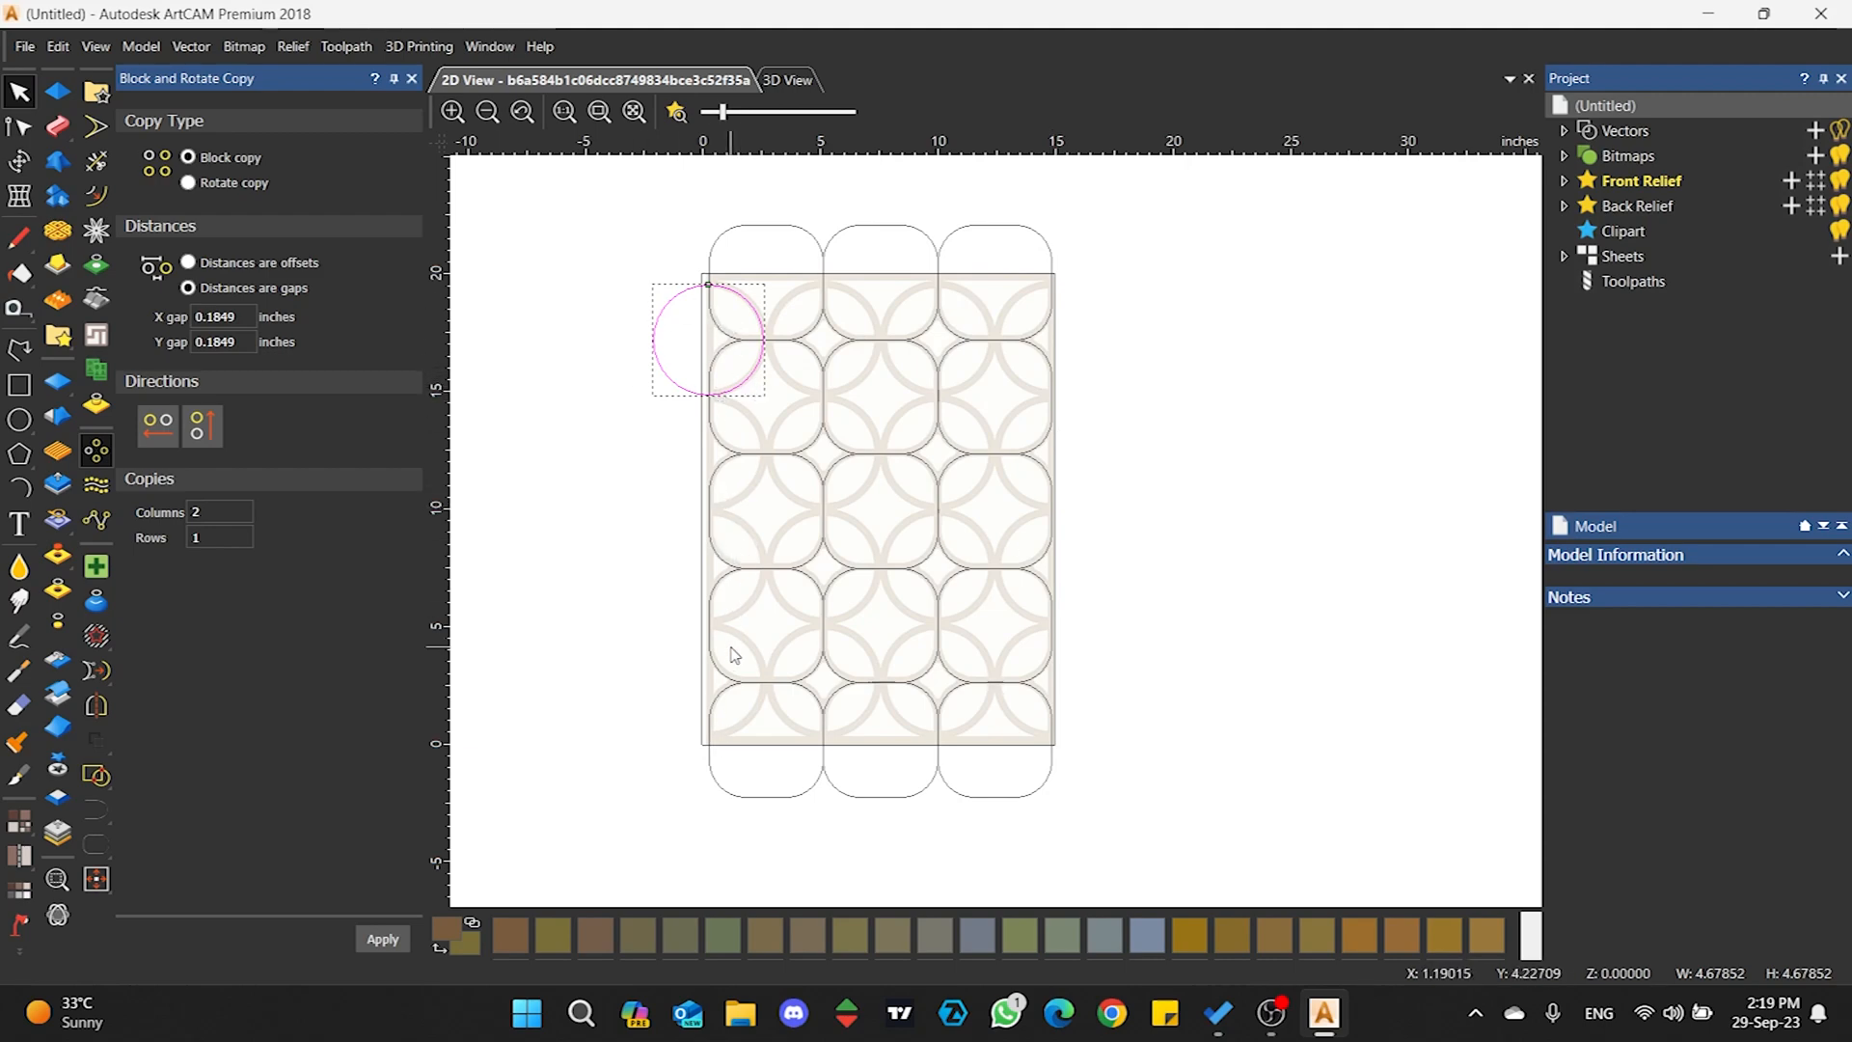
left_click(217, 511)
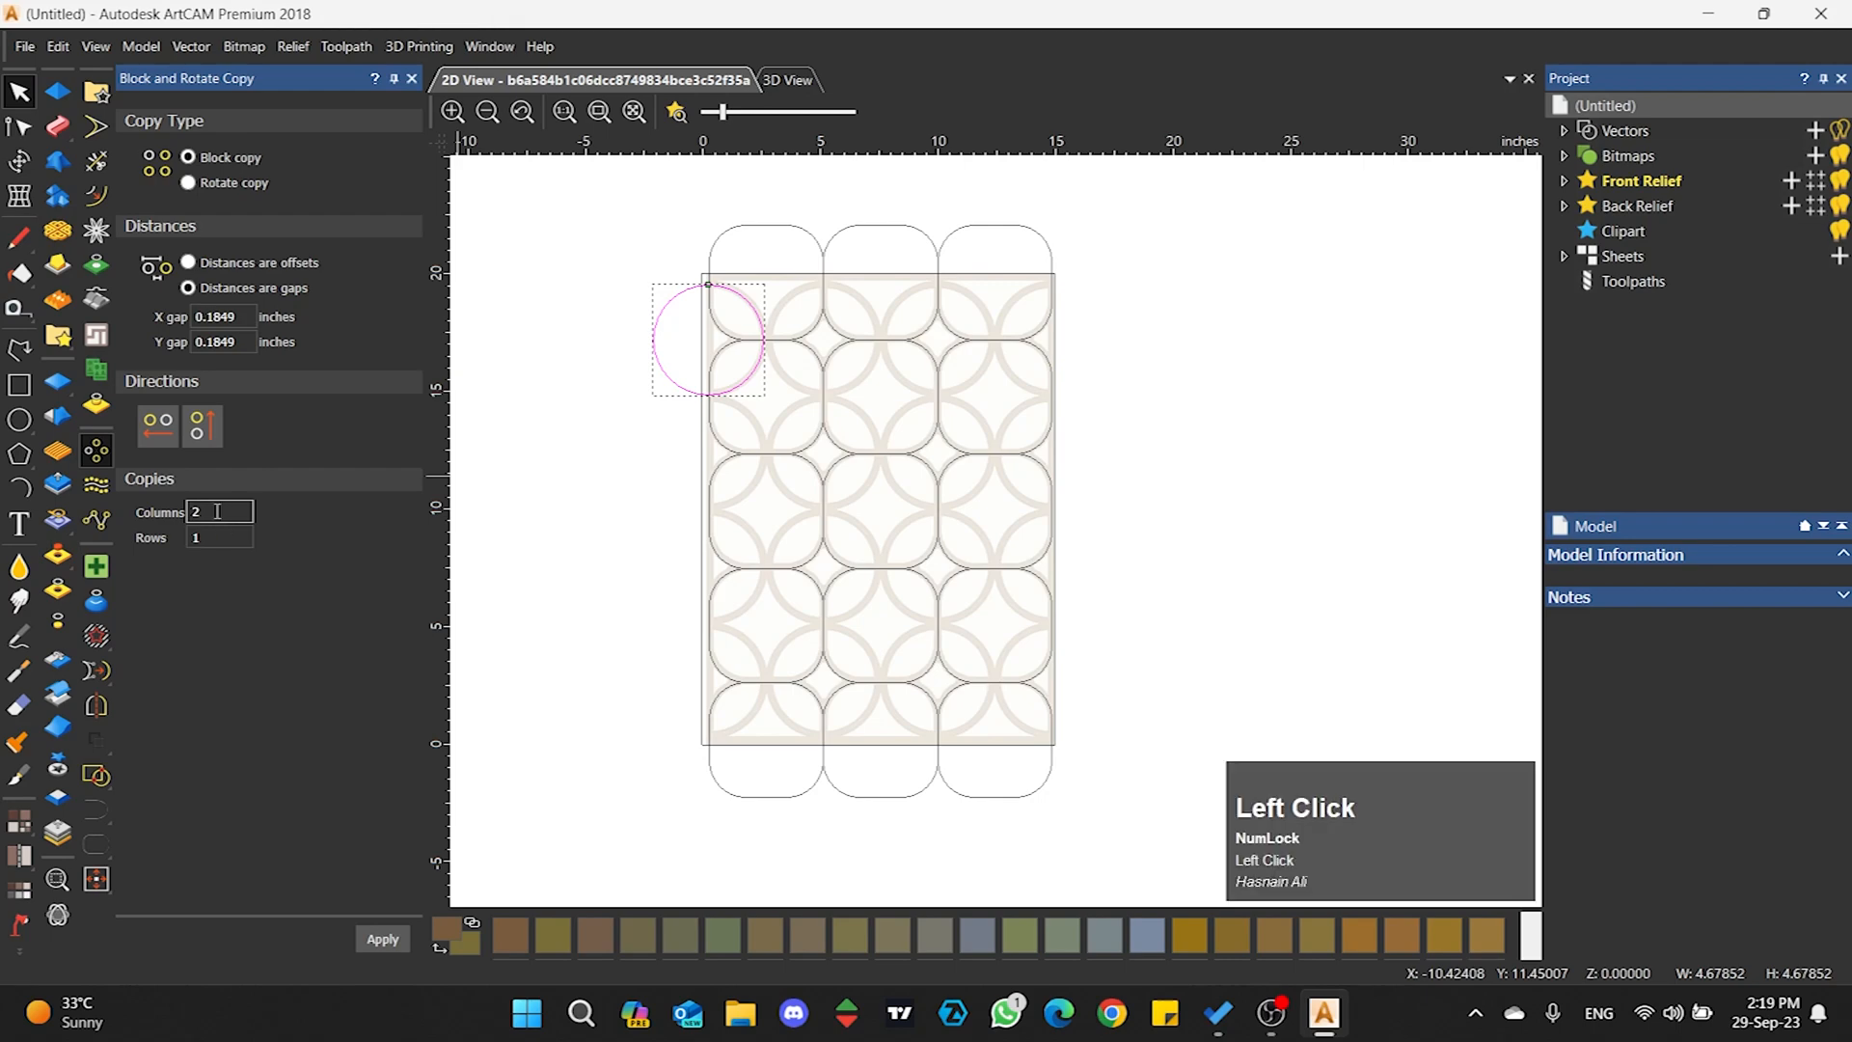
key("Tab")
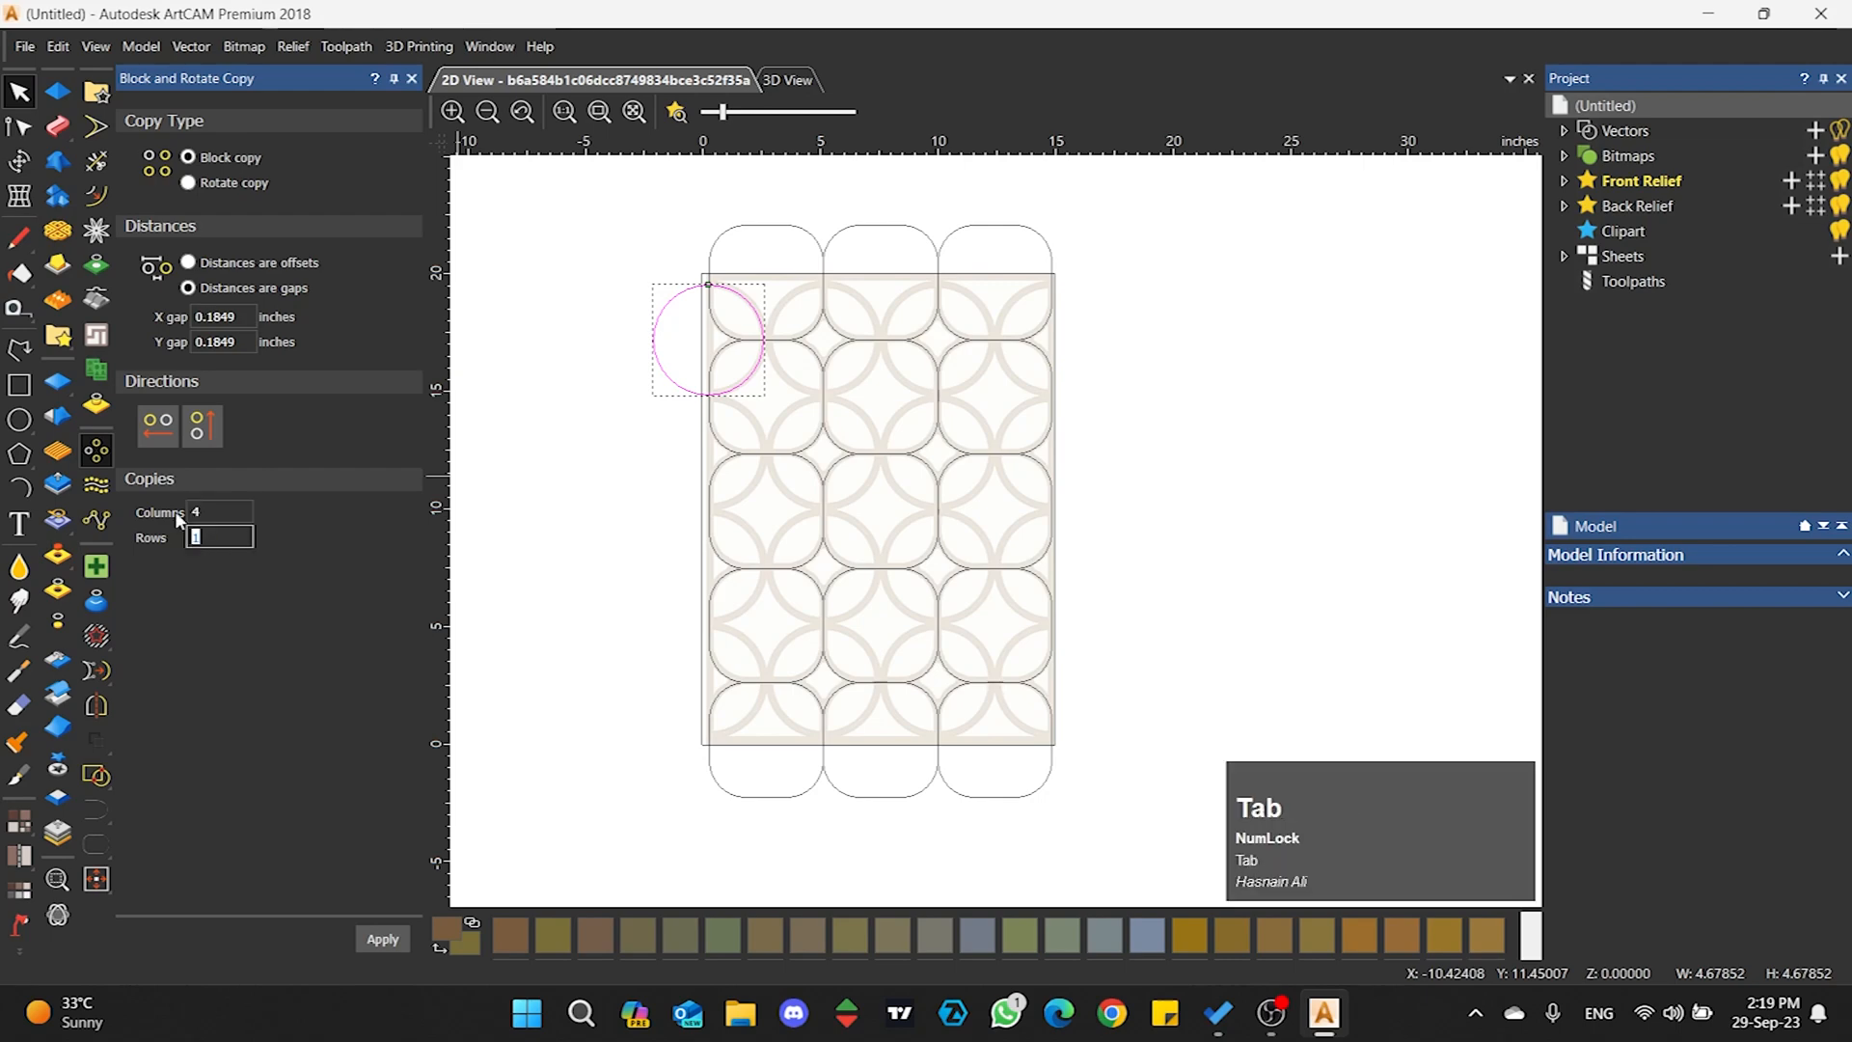
type("4")
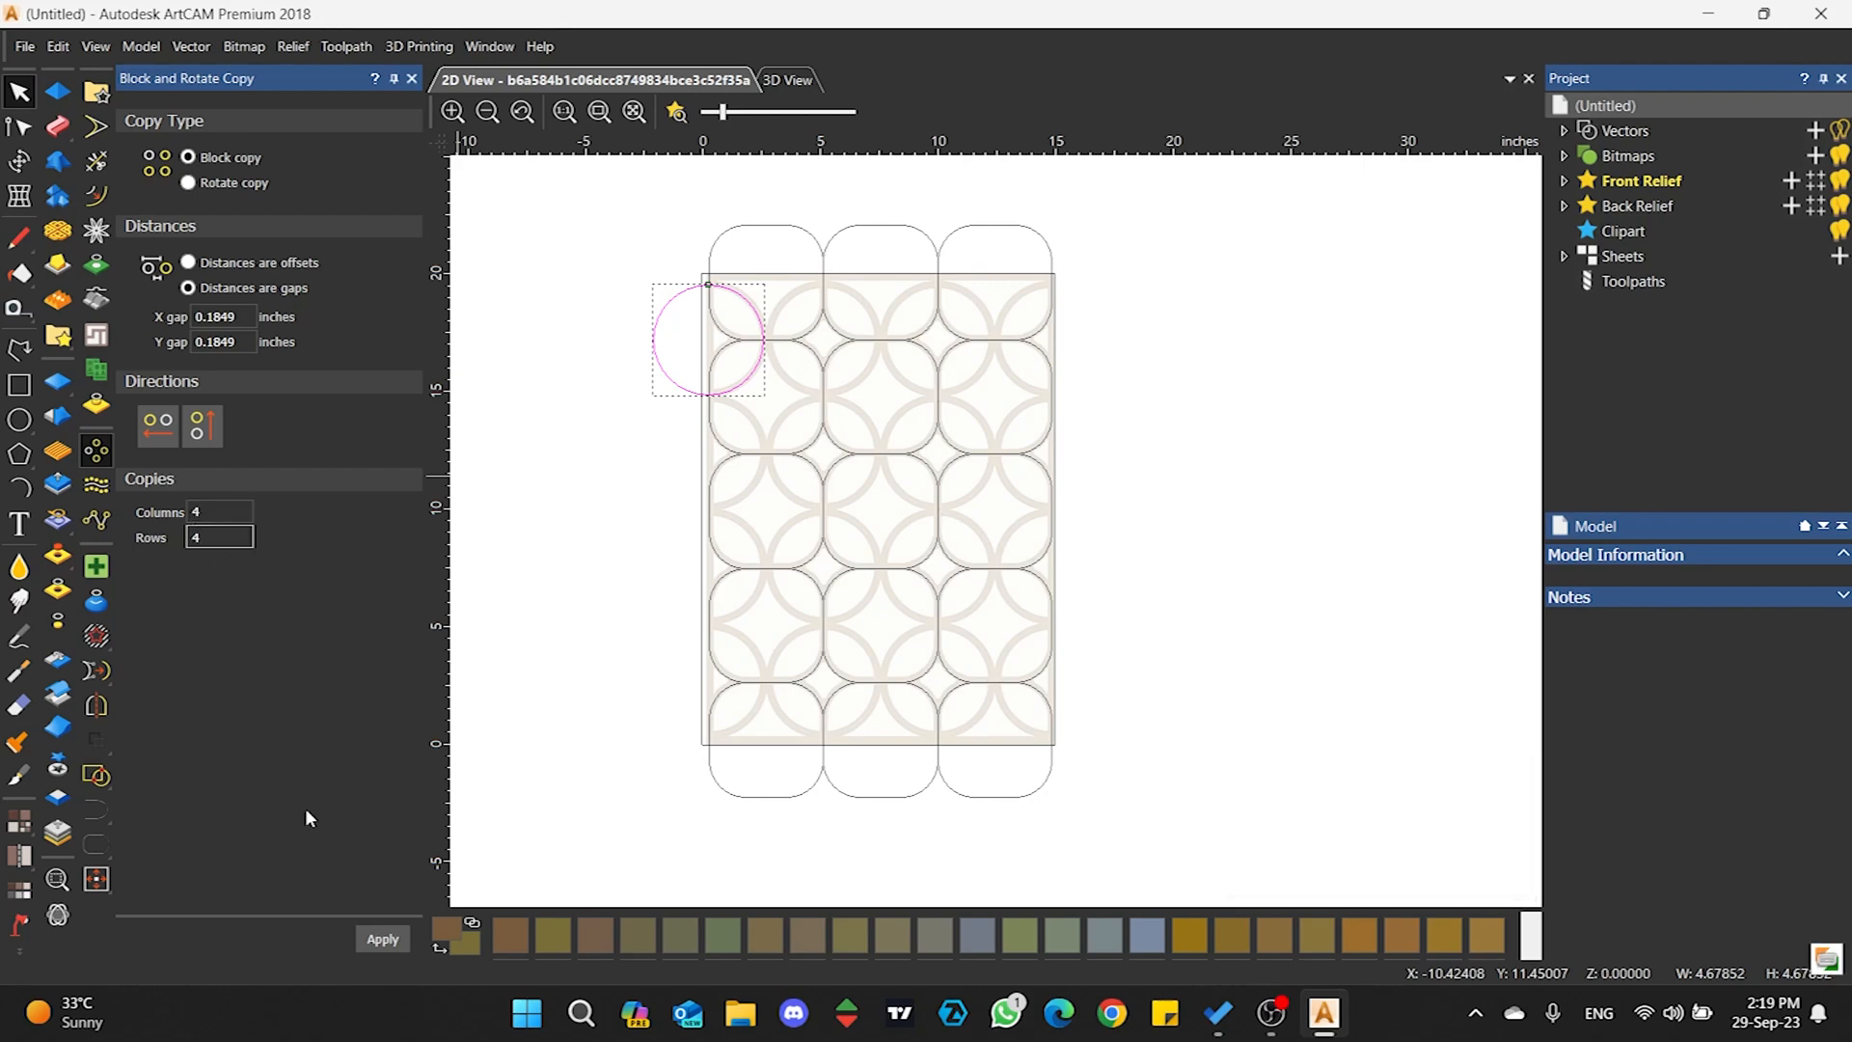
left_click(151, 428)
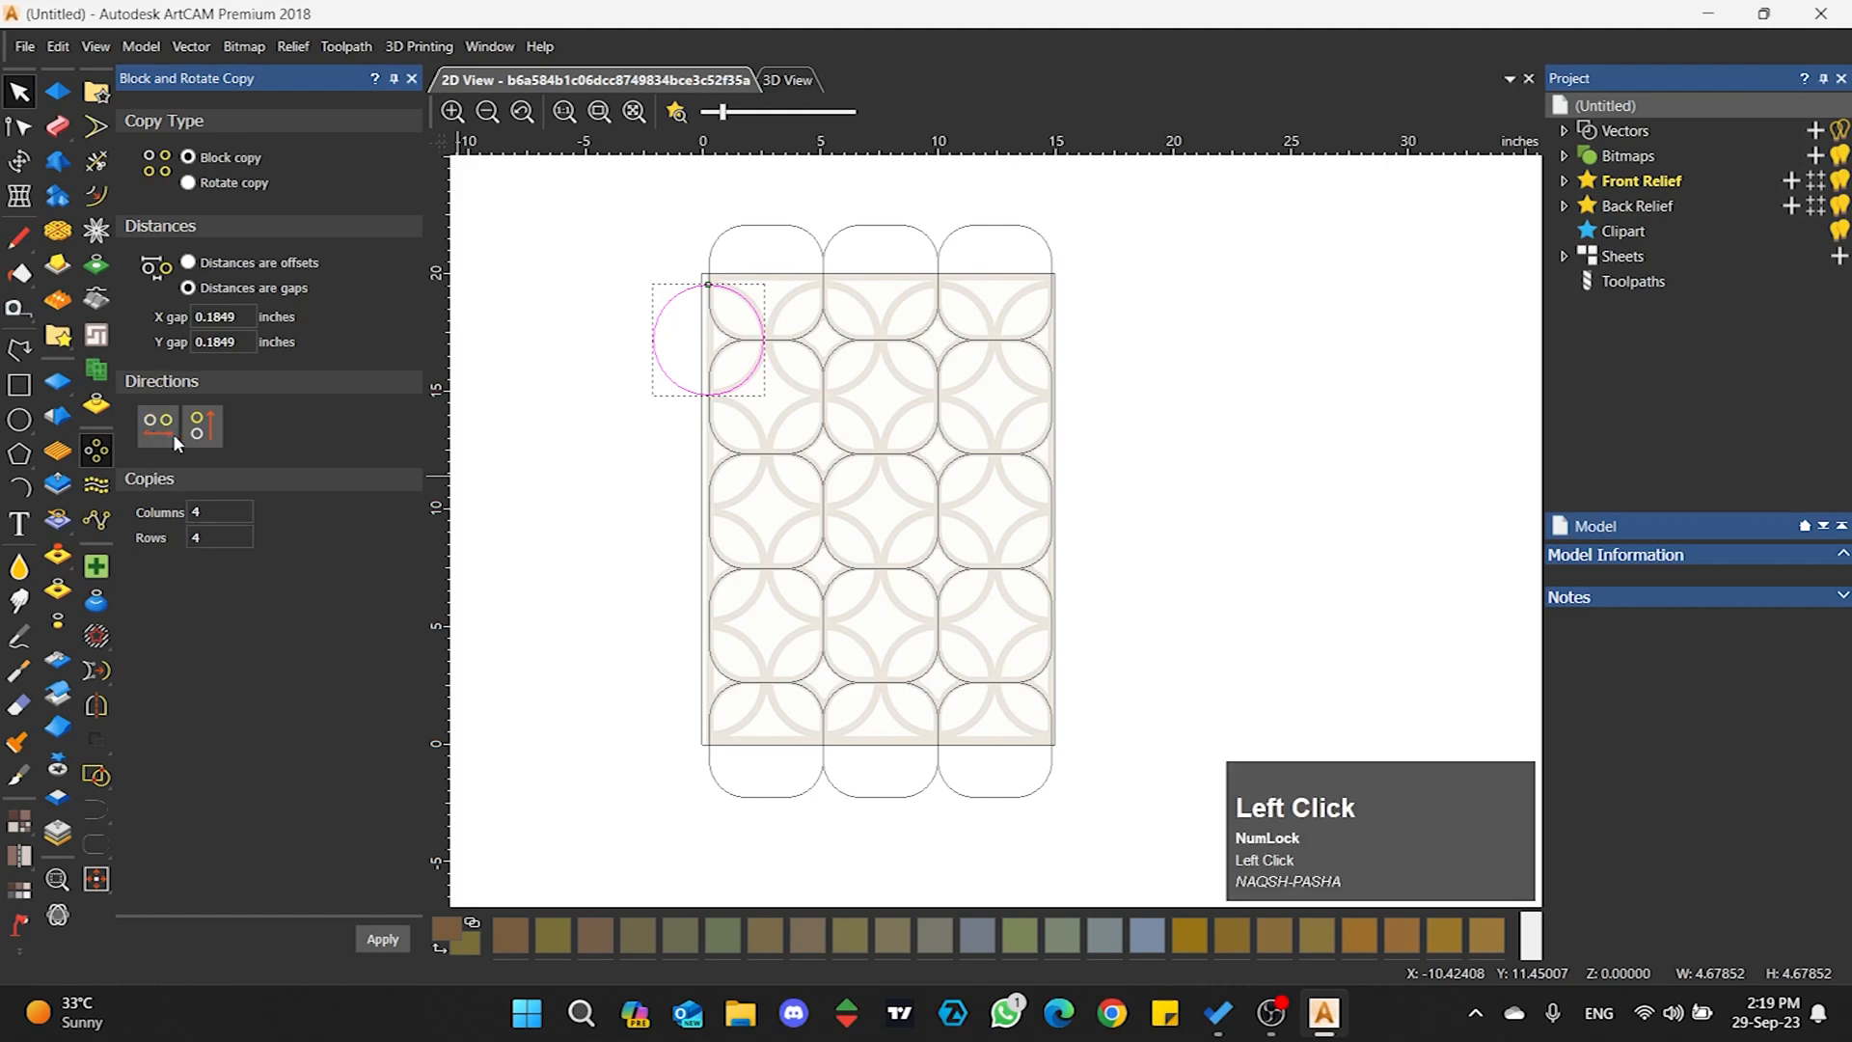
left_click(382, 938)
left_click(1273, 591)
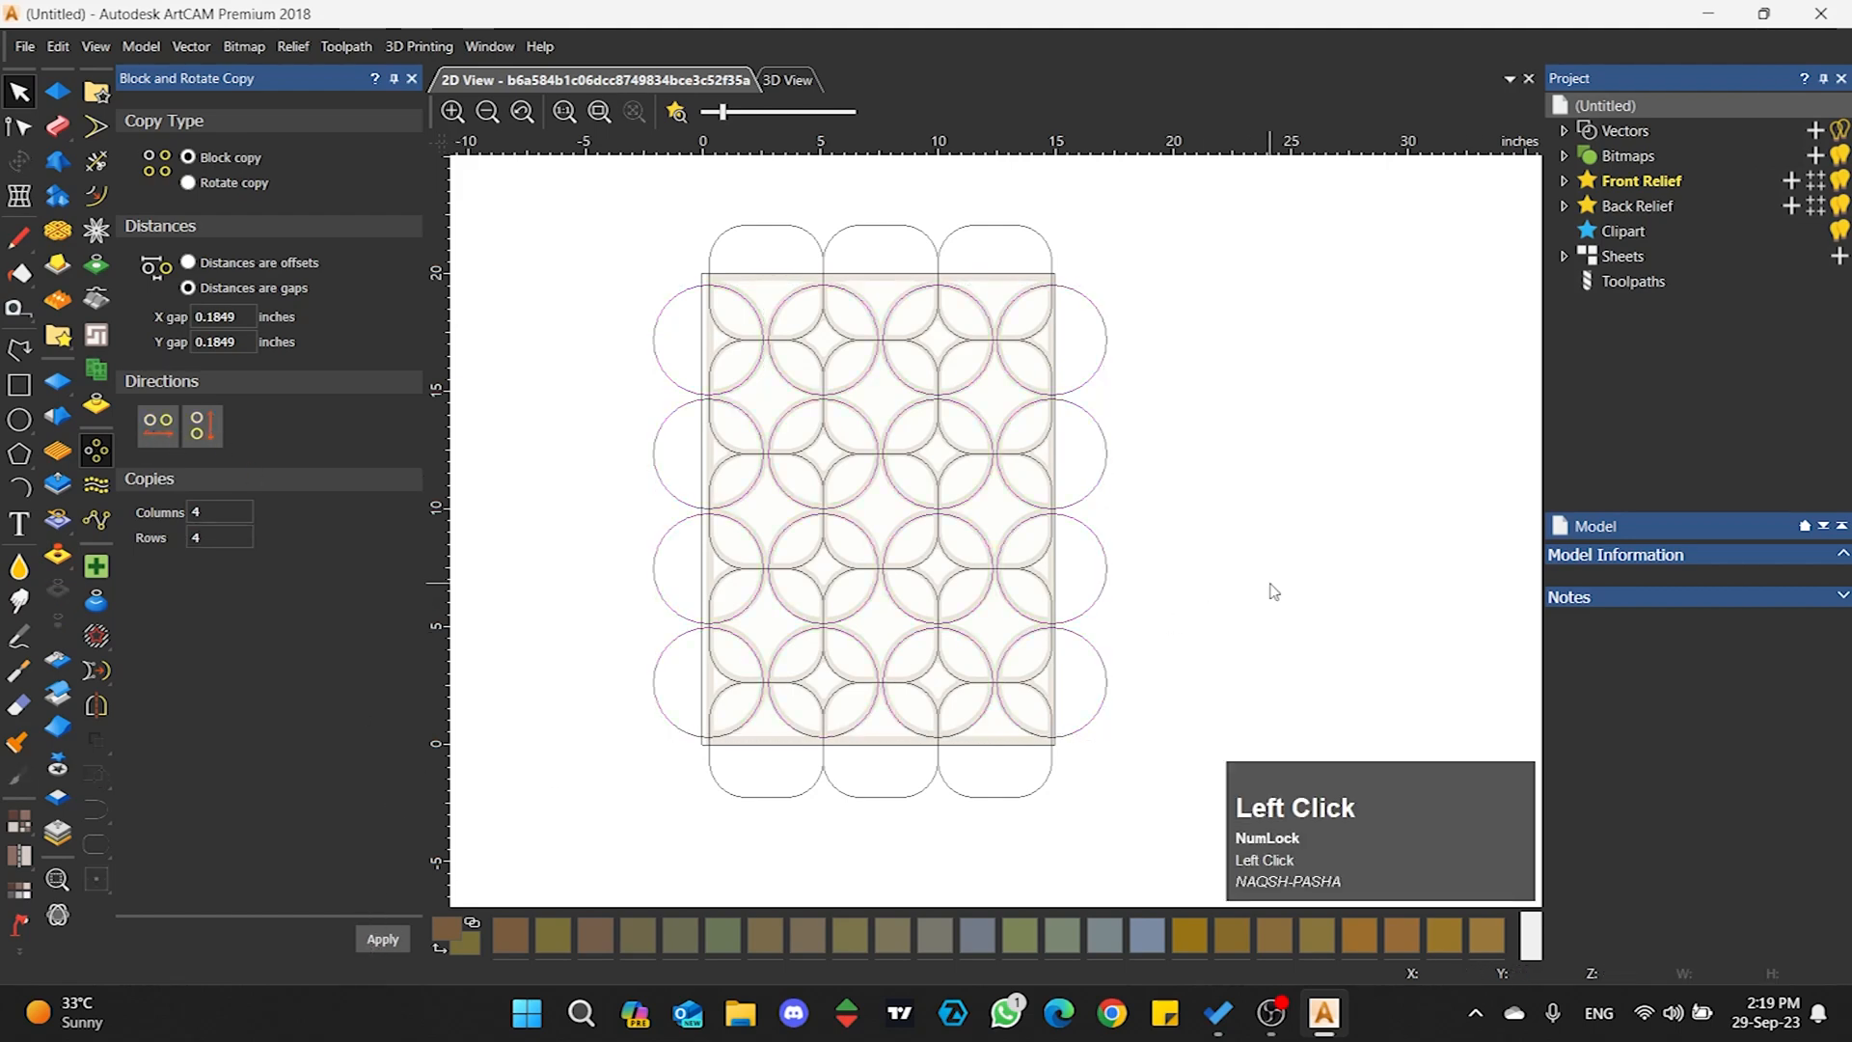
left_click(393, 81)
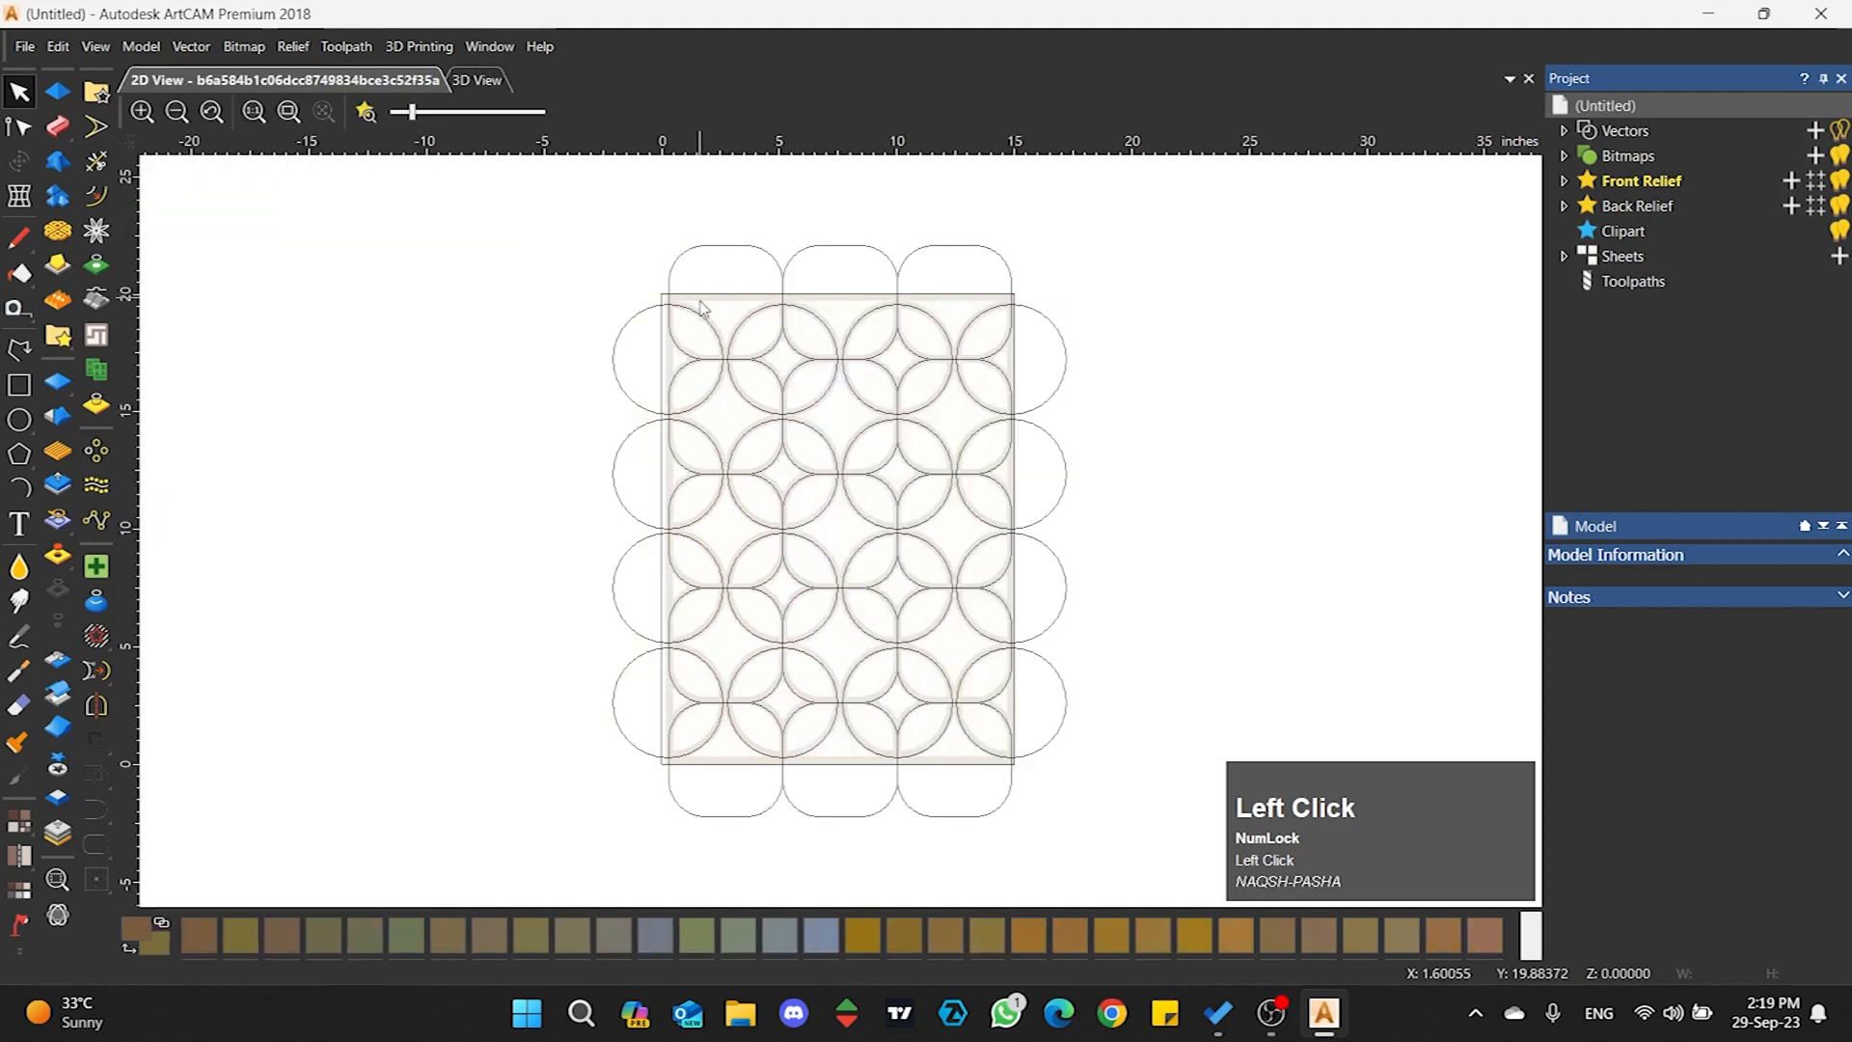
- Draw a rectangle about 14.59 by 9.93 inches along the inner border over the upper half of the pattern
left_click(18, 384)
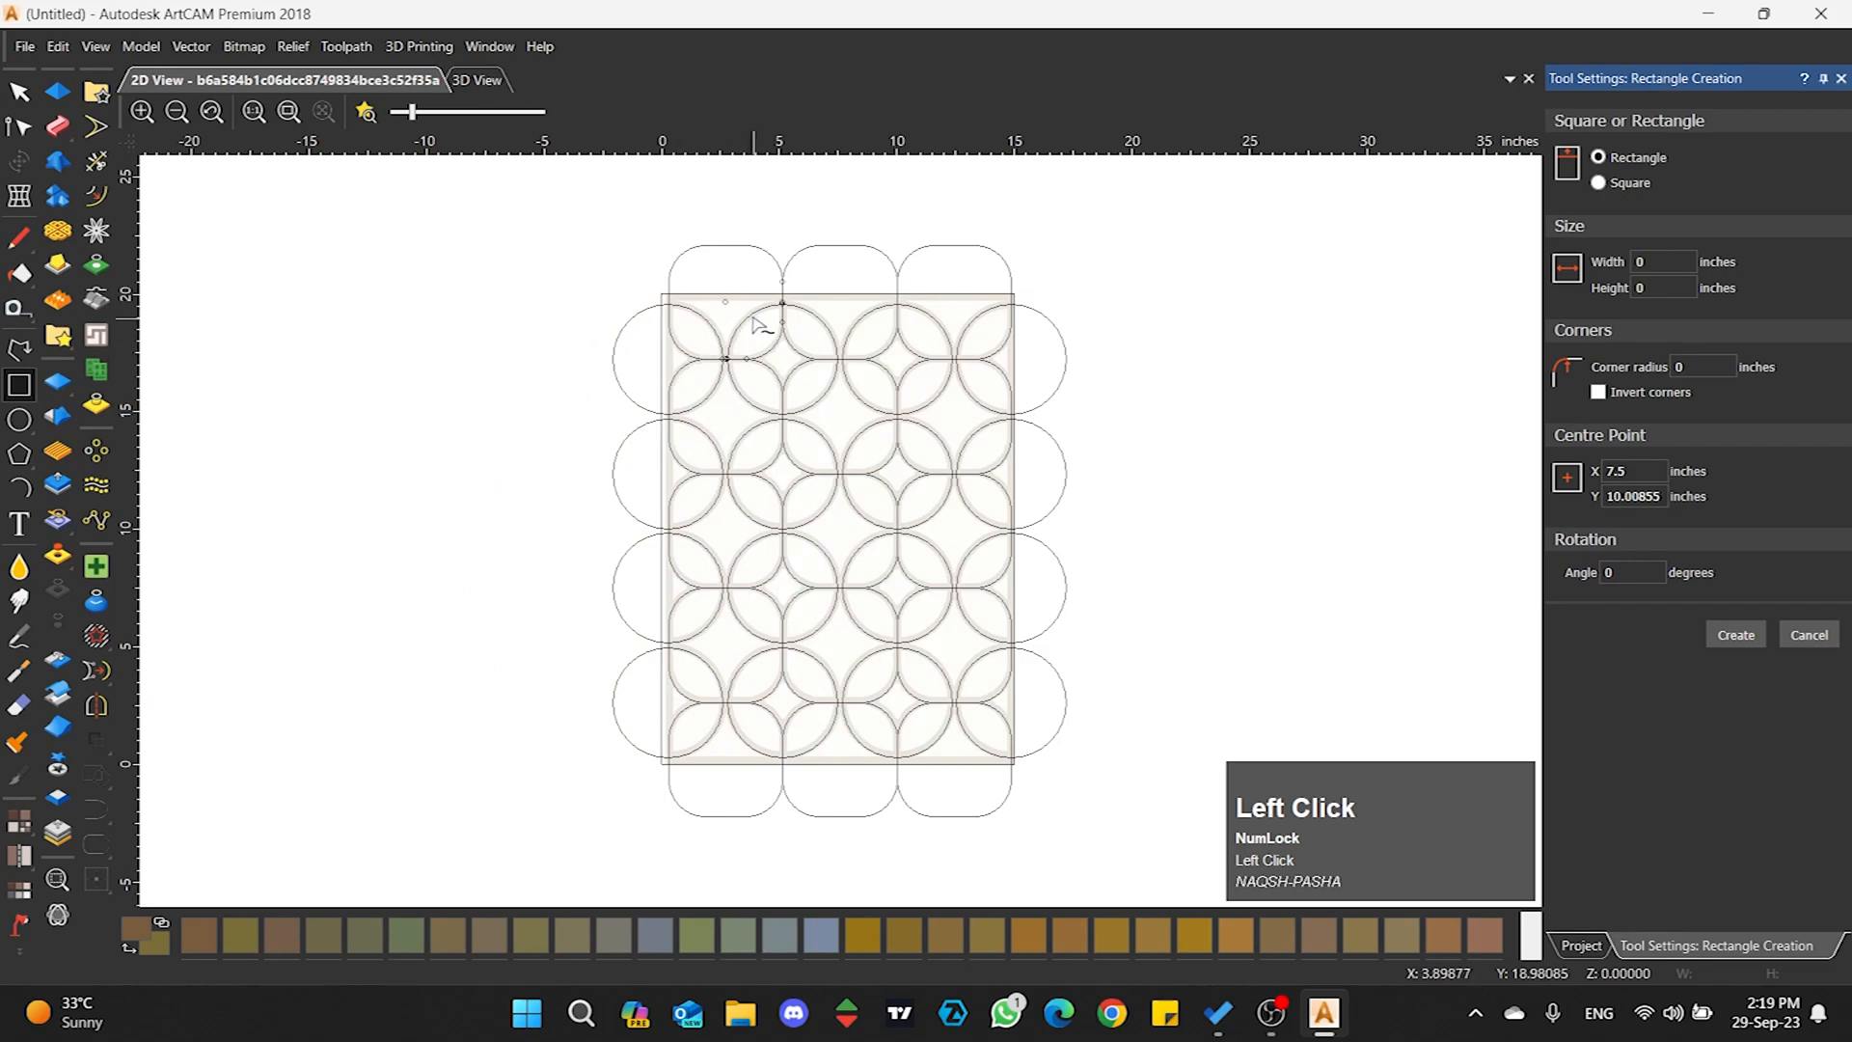
scroll(762, 314, "up", 2)
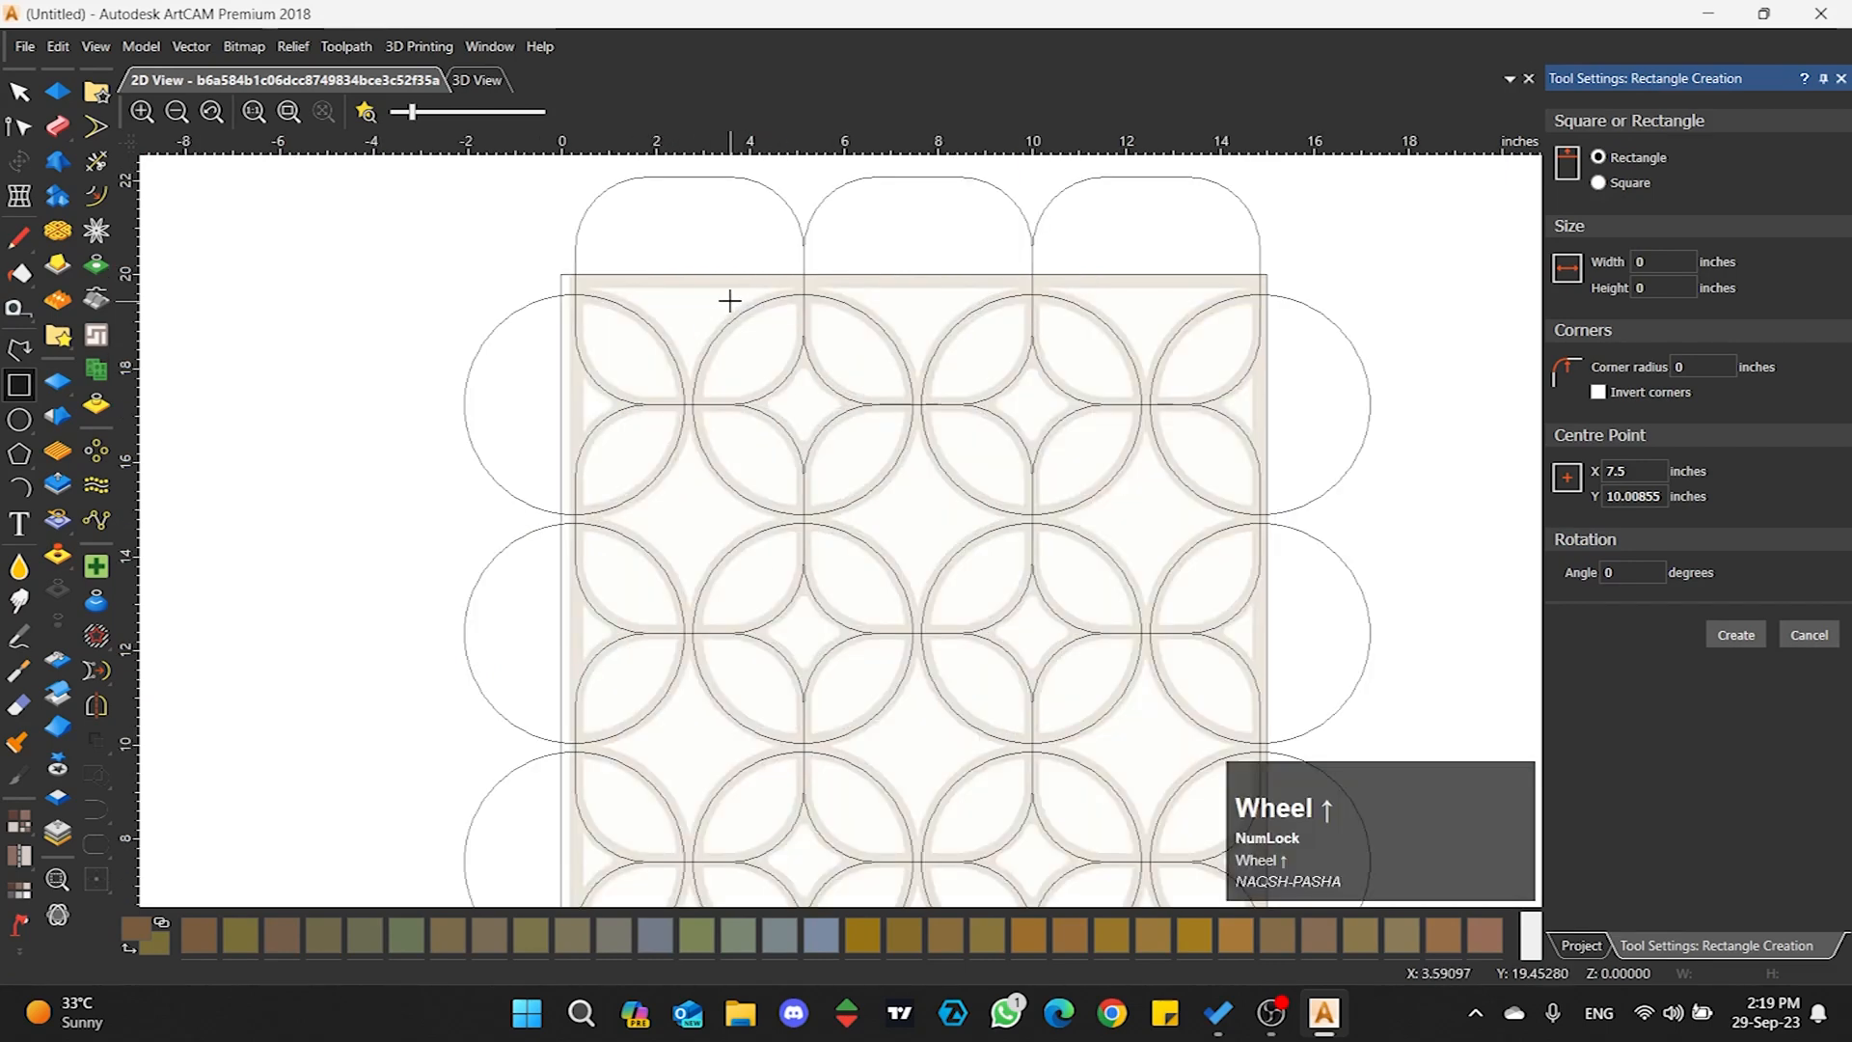
left_click_drag(575, 281, 1258, 748)
scroll(843, 380, "down", 5)
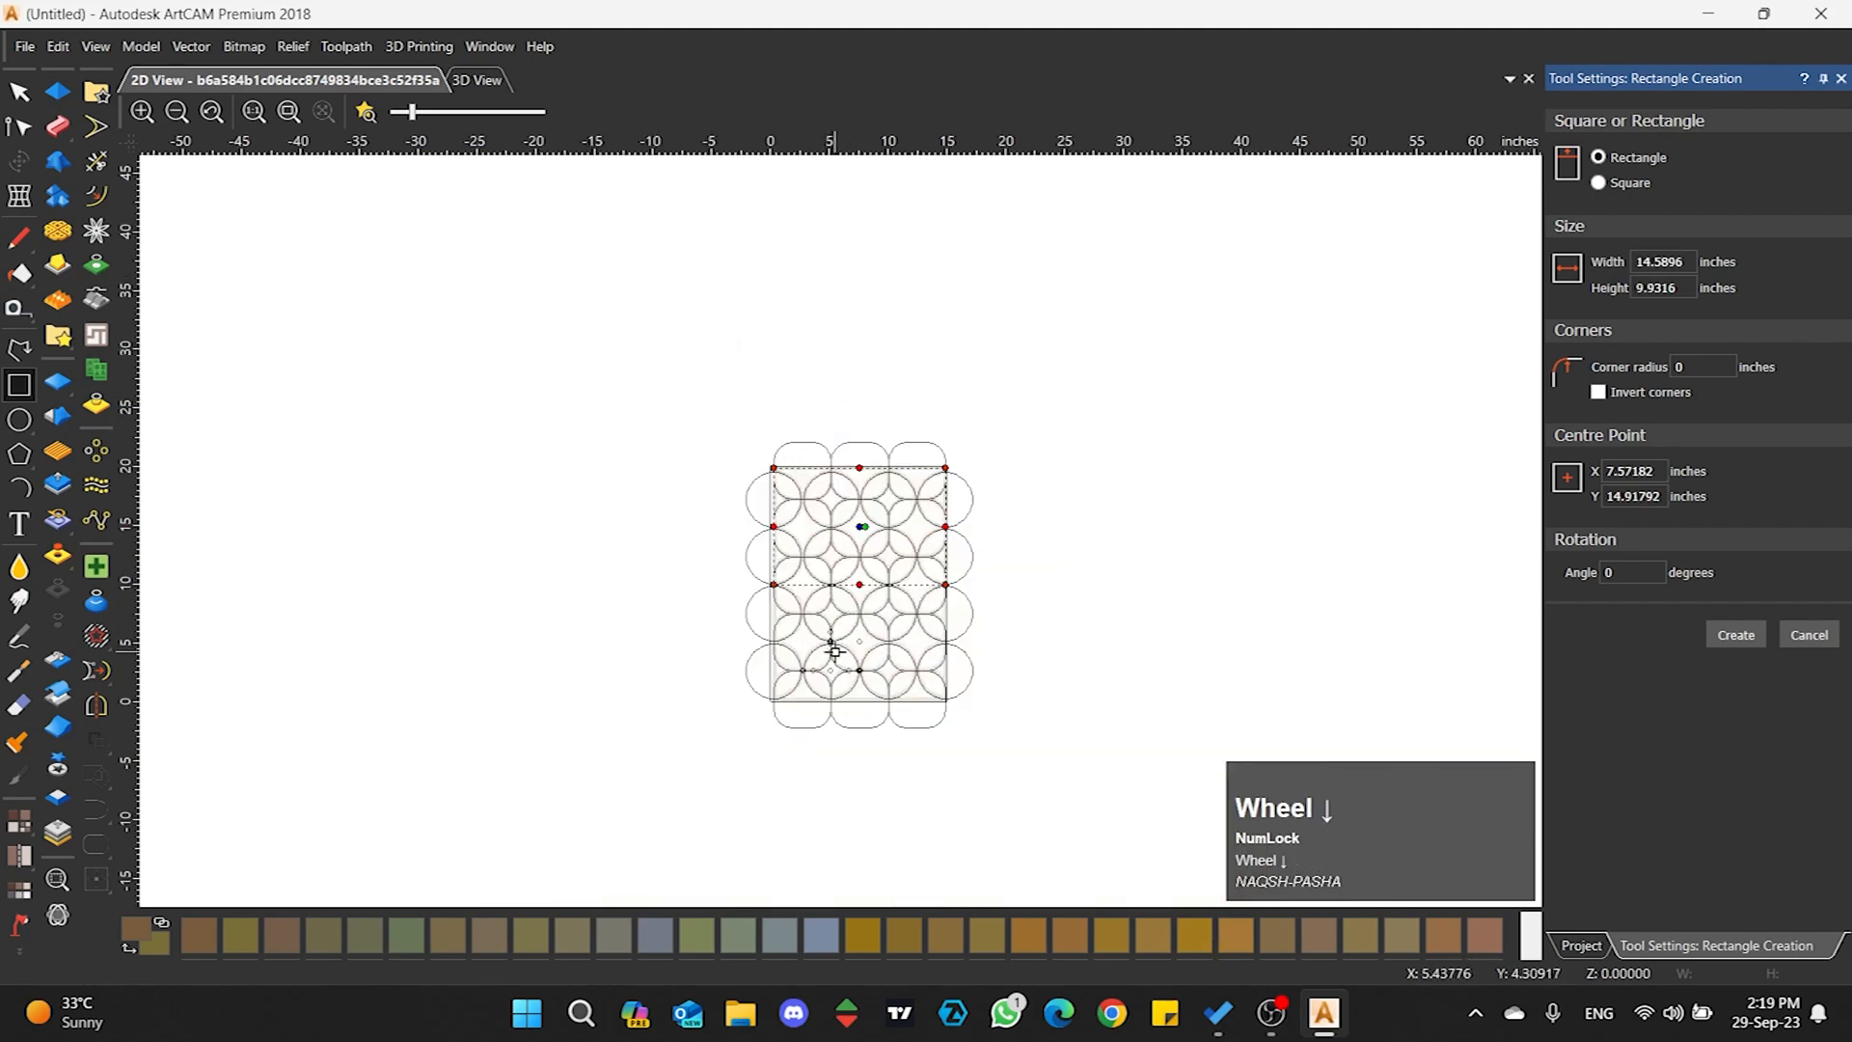
scroll(950, 459, "up", 3)
left_click(1200, 289)
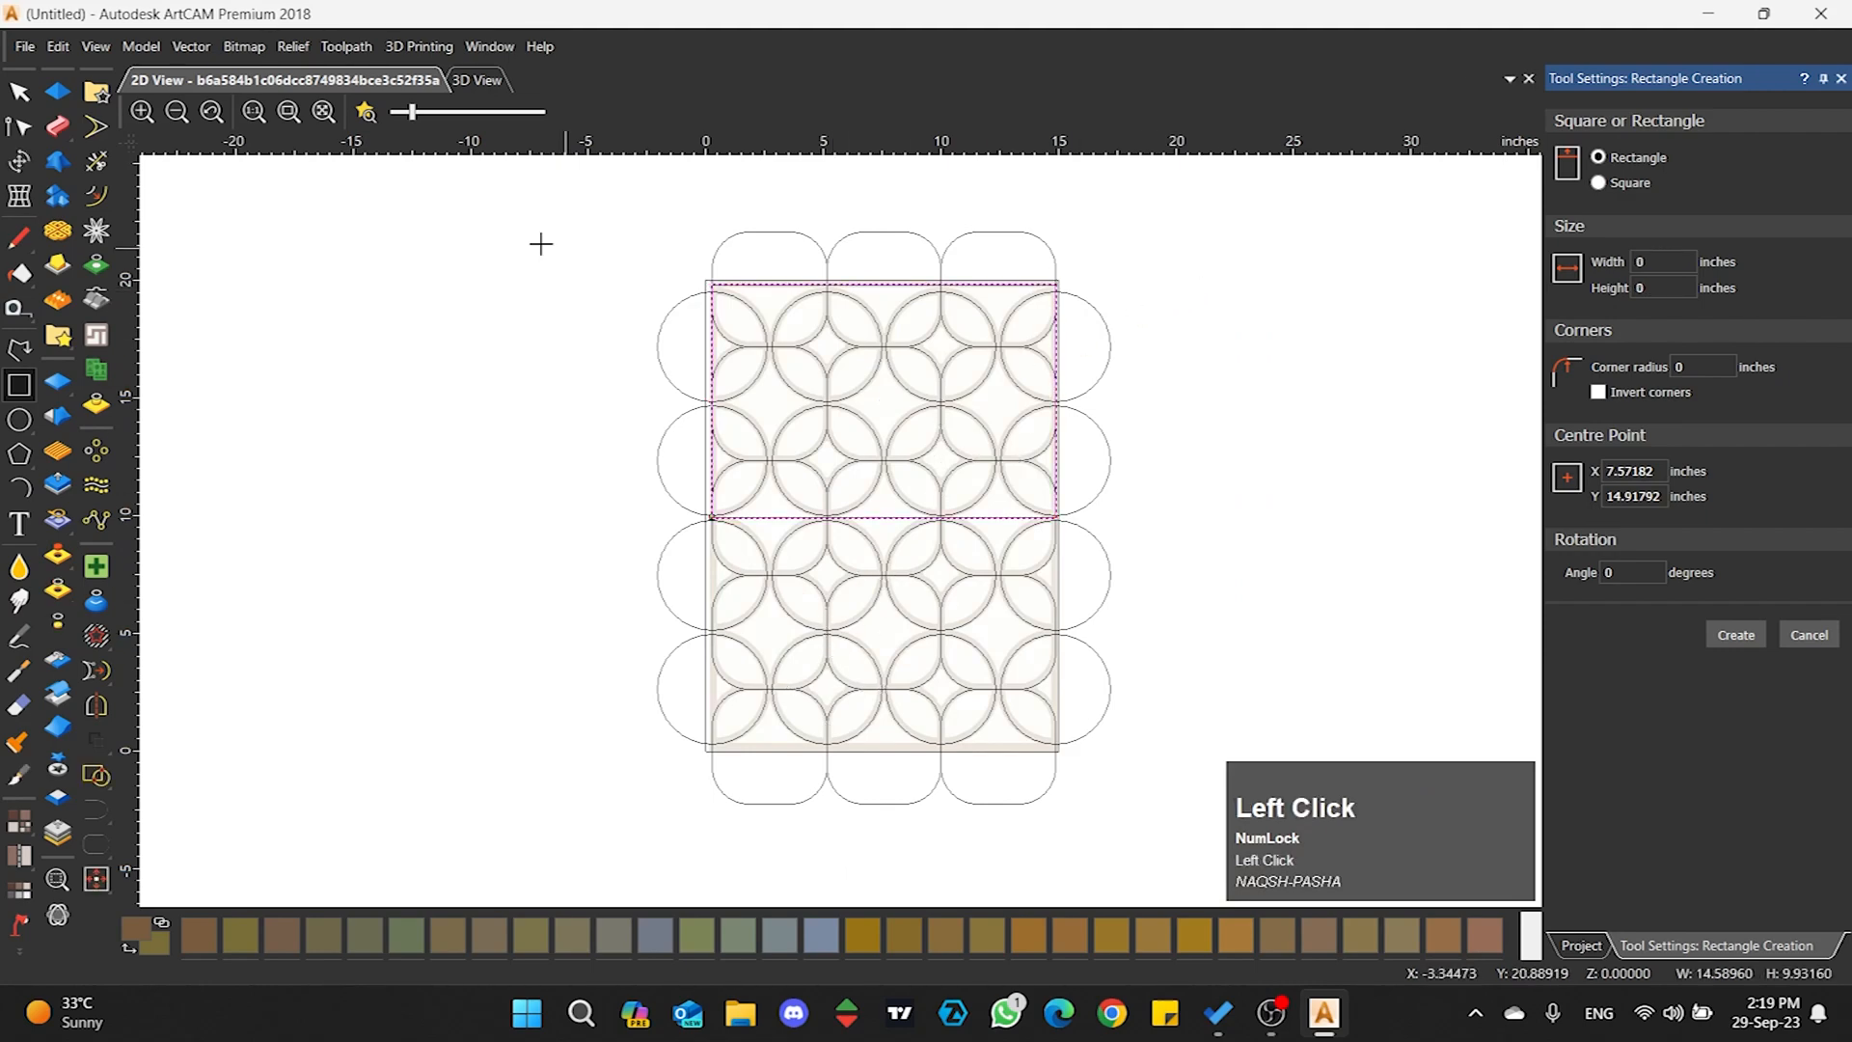
- Stretch the rectangle vertically to about 19.91 inches so it spans the panel's full height, and clear the selection
left_click(19, 161)
left_click_drag(896, 511, 896, 750)
scroll(904, 284, "up", 4)
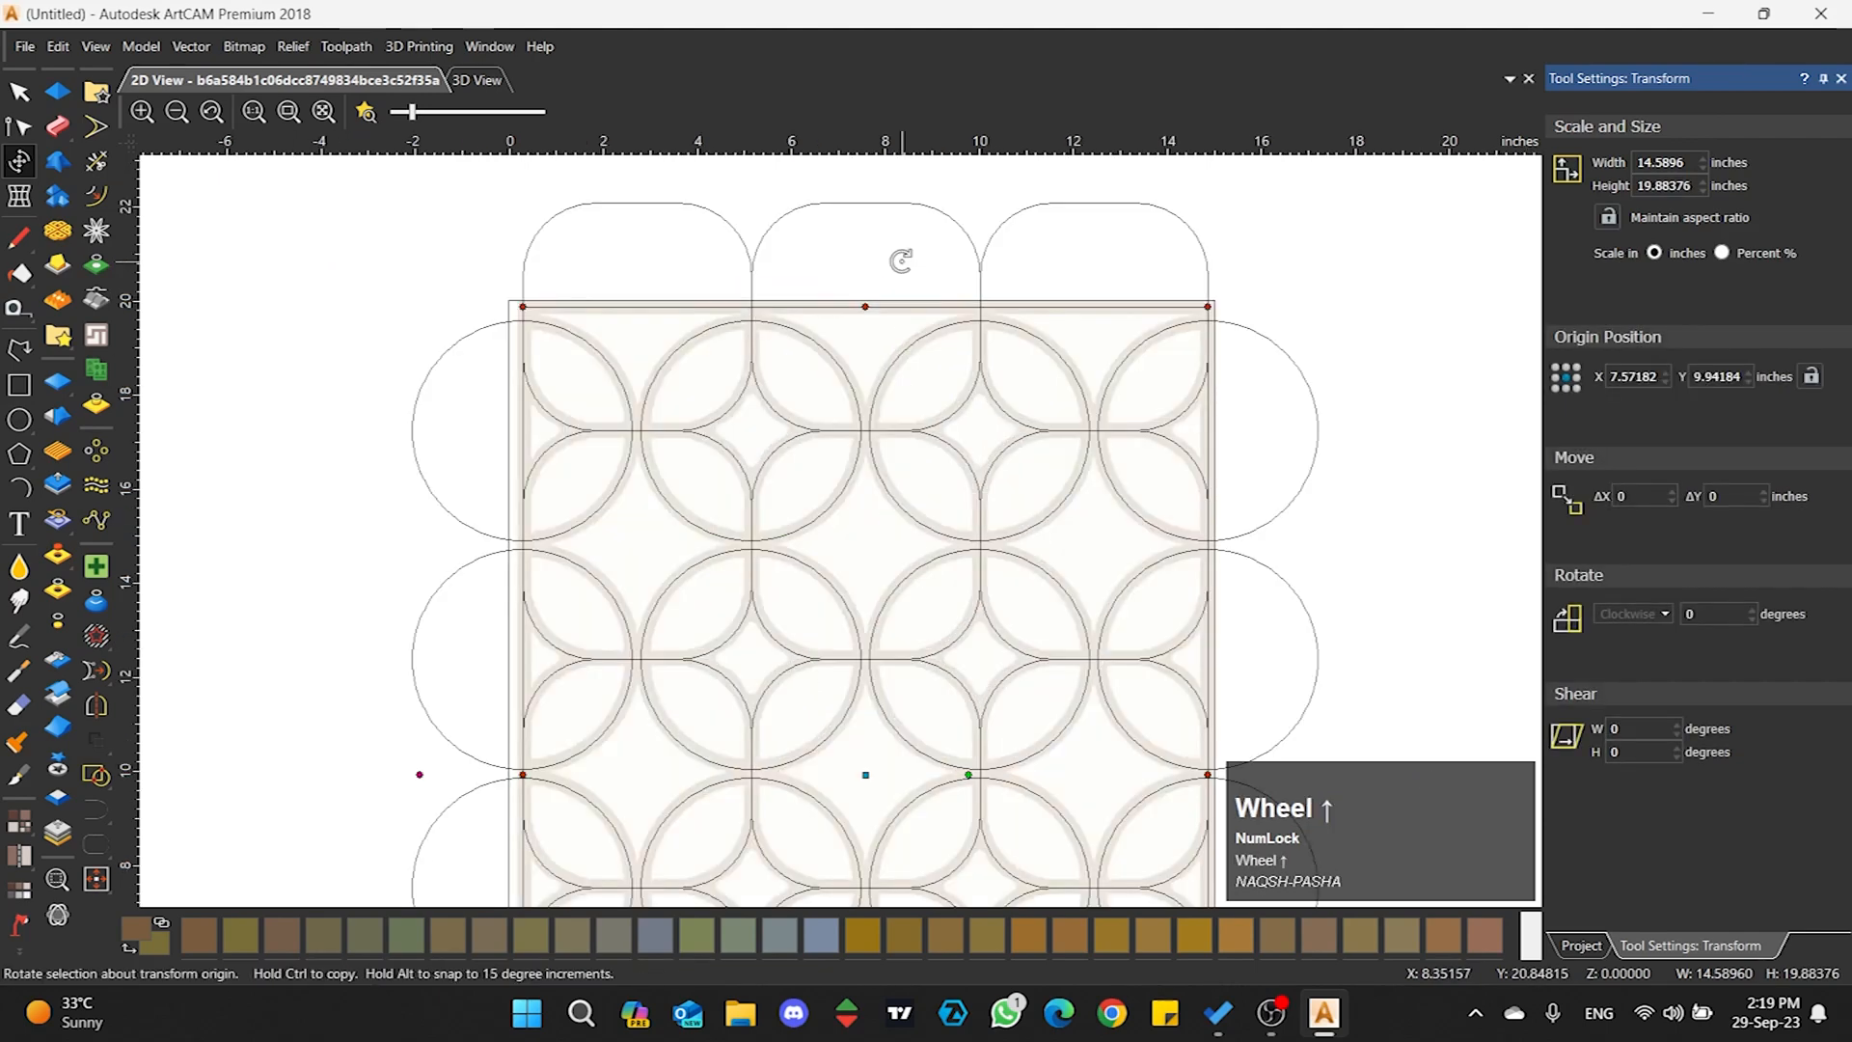
left_click(834, 355)
left_click_drag(834, 355, 838, 351)
scroll(810, 347, "down", 4)
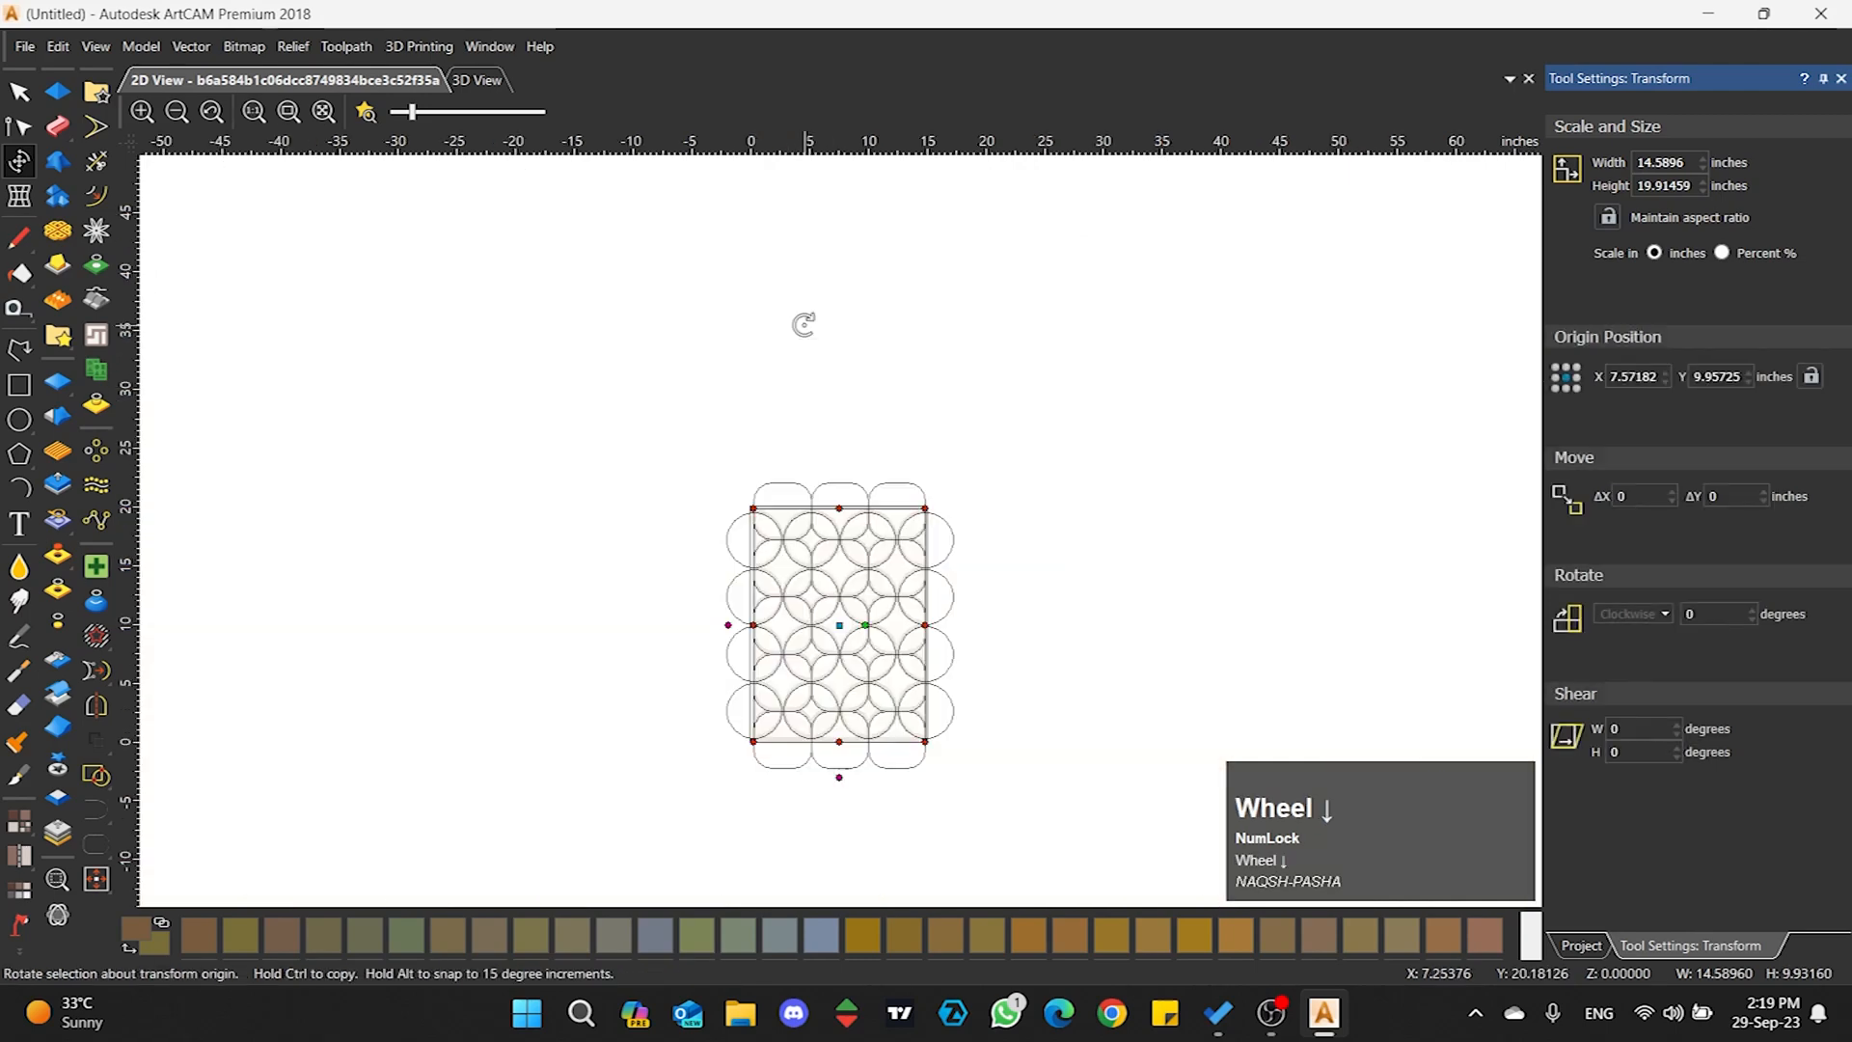
scroll(822, 659, "up", 2)
left_click(553, 402)
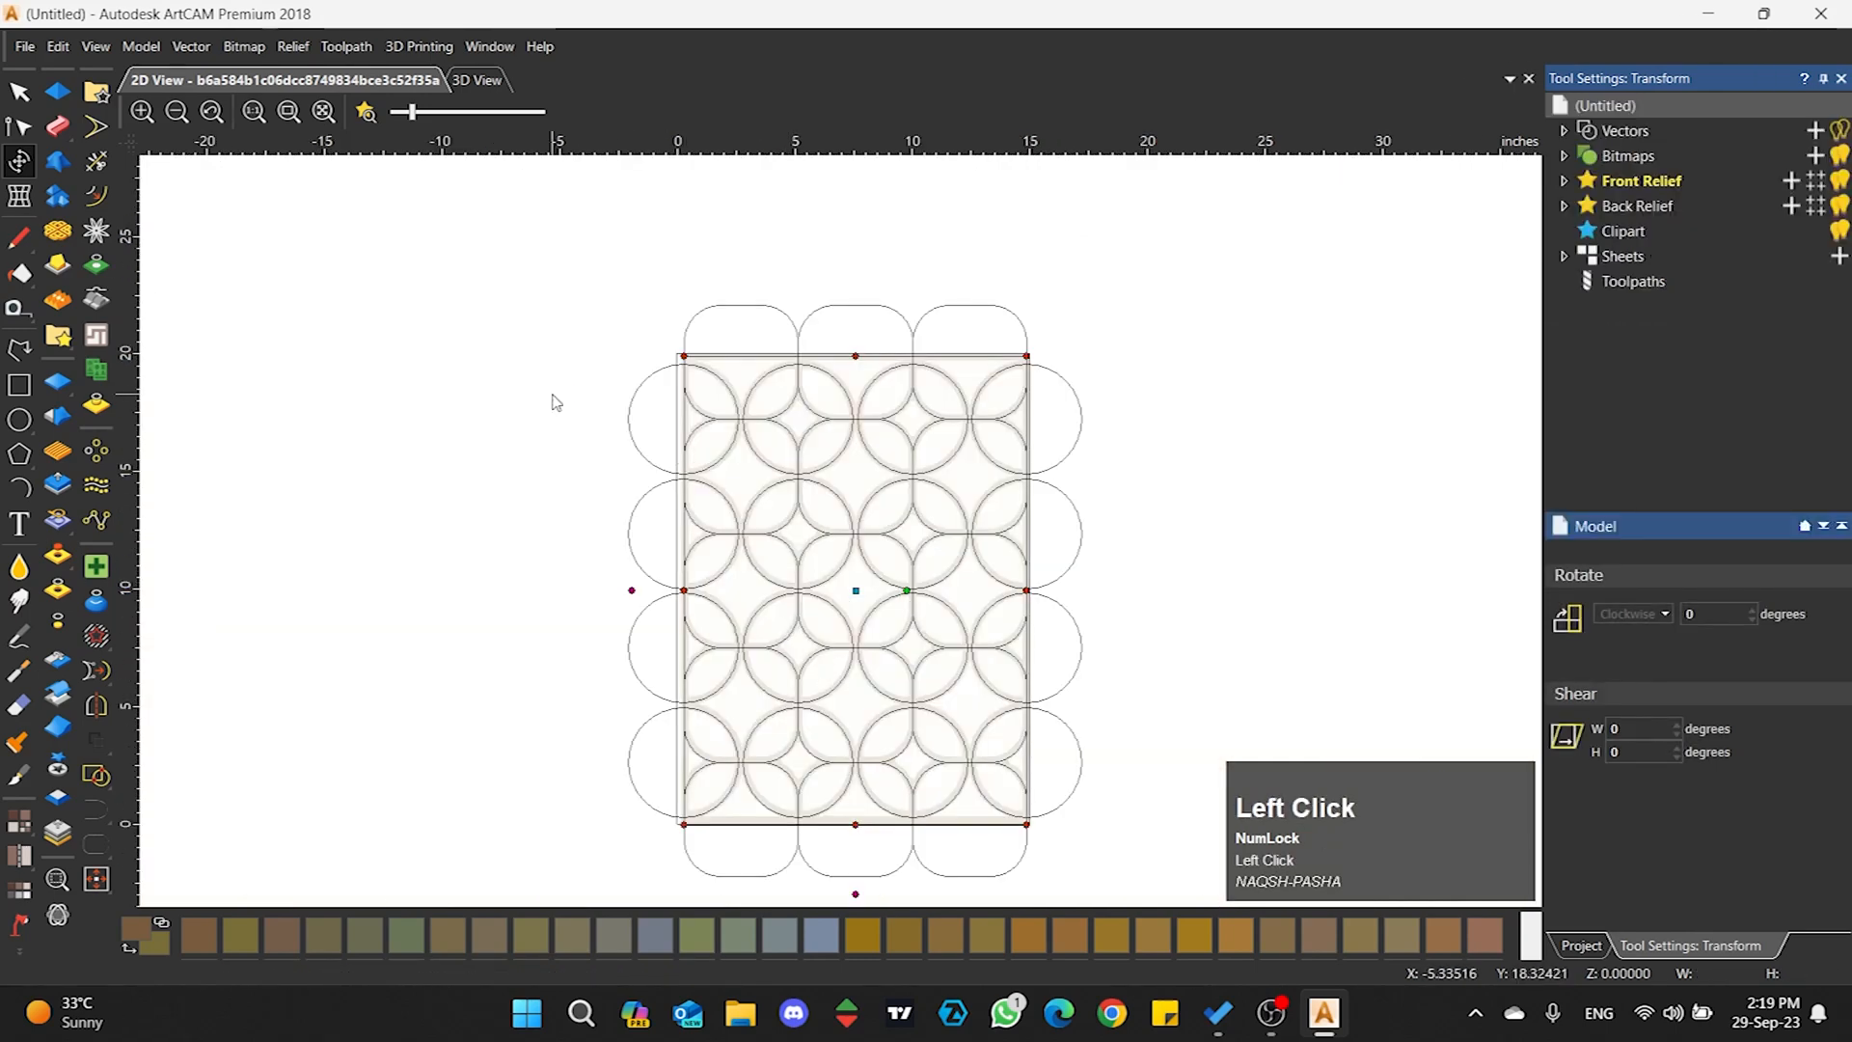
left_click(19, 125)
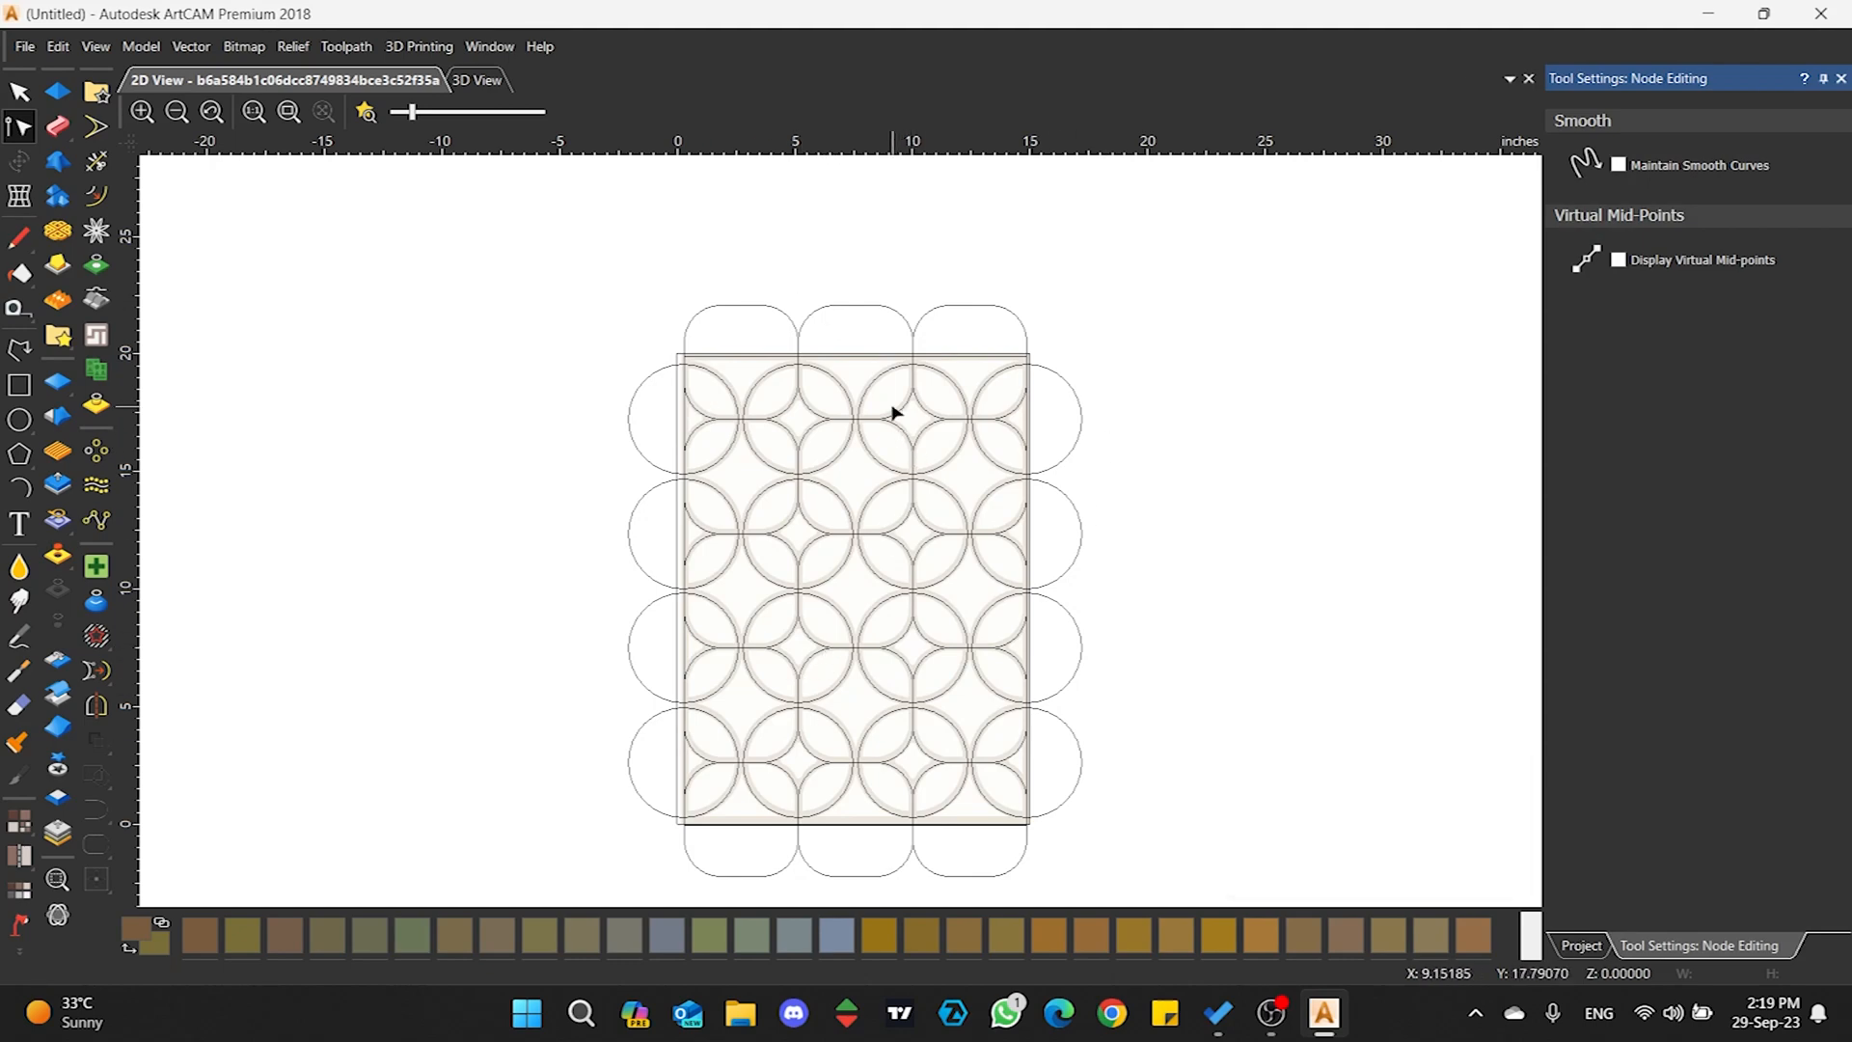
scroll(893, 415, "up", 4)
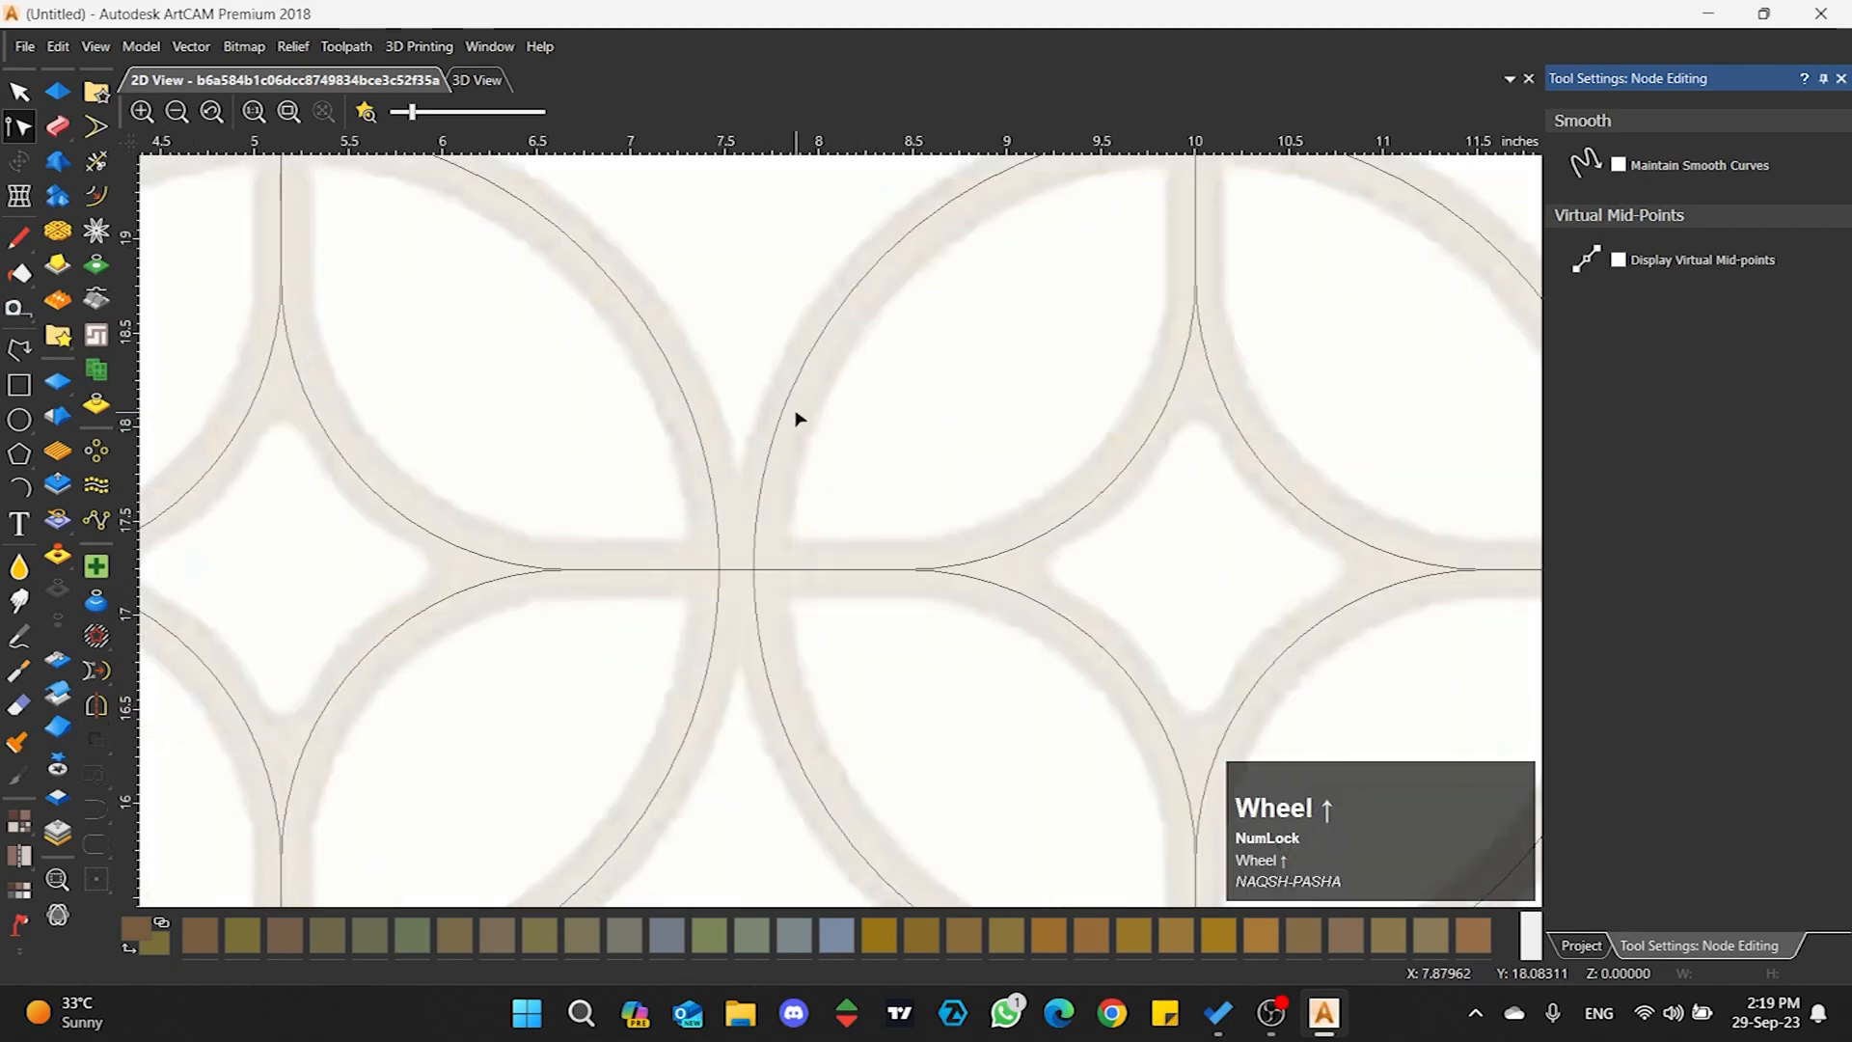
scroll(795, 418, "down", 2)
scroll(810, 434, "down", 3)
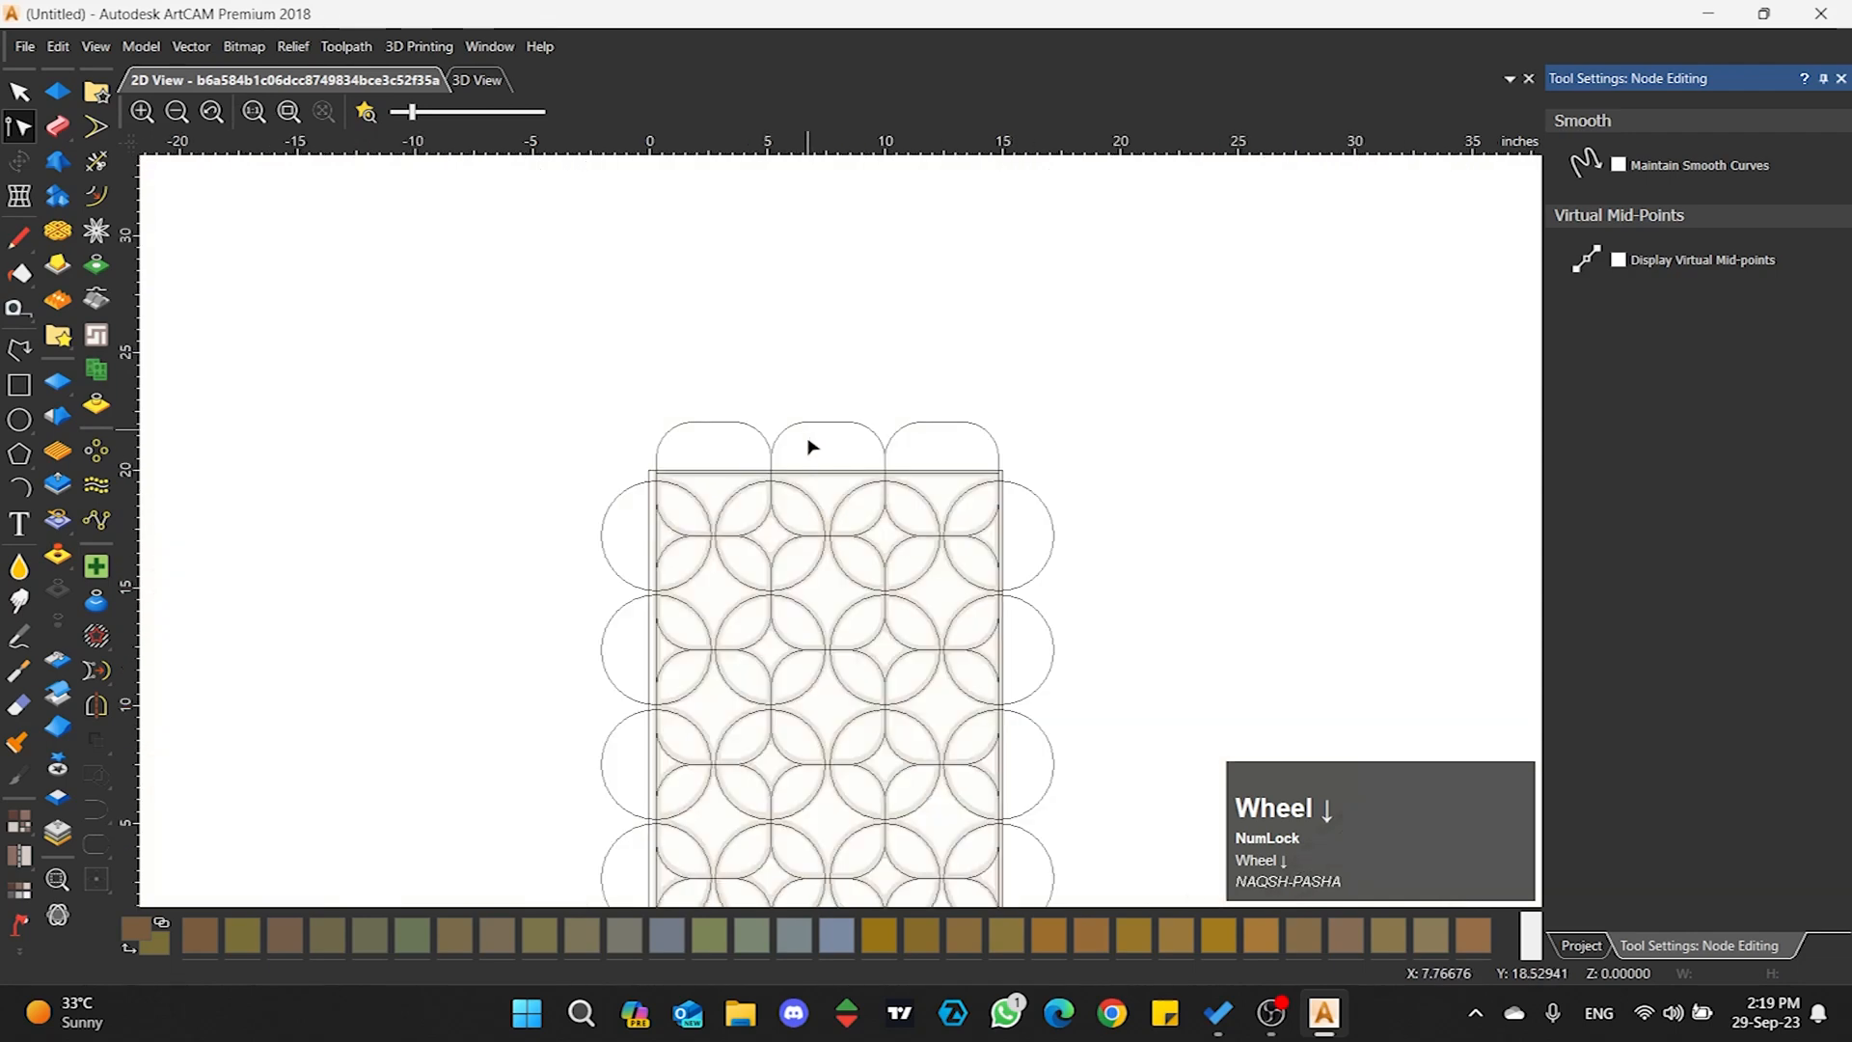
scroll(813, 605, "up", 2)
scroll(855, 455, "down", 3)
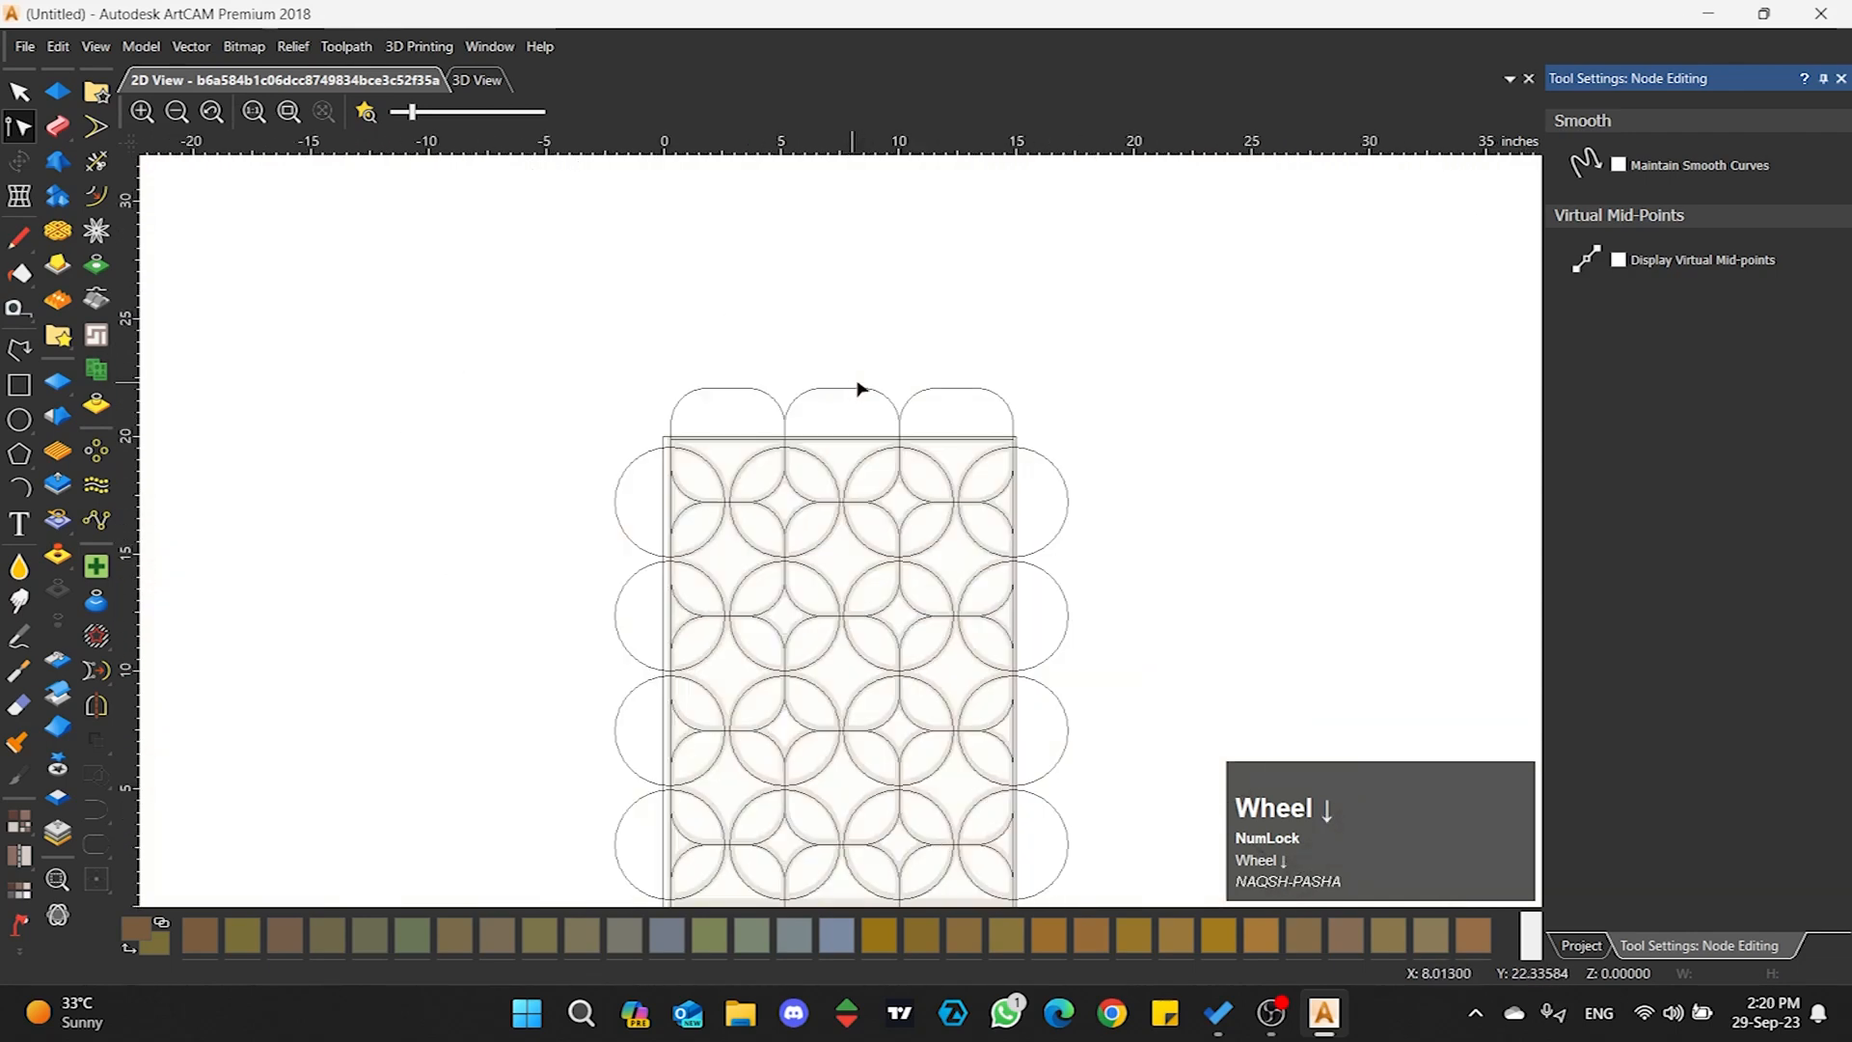
scroll(937, 716, "up", 2)
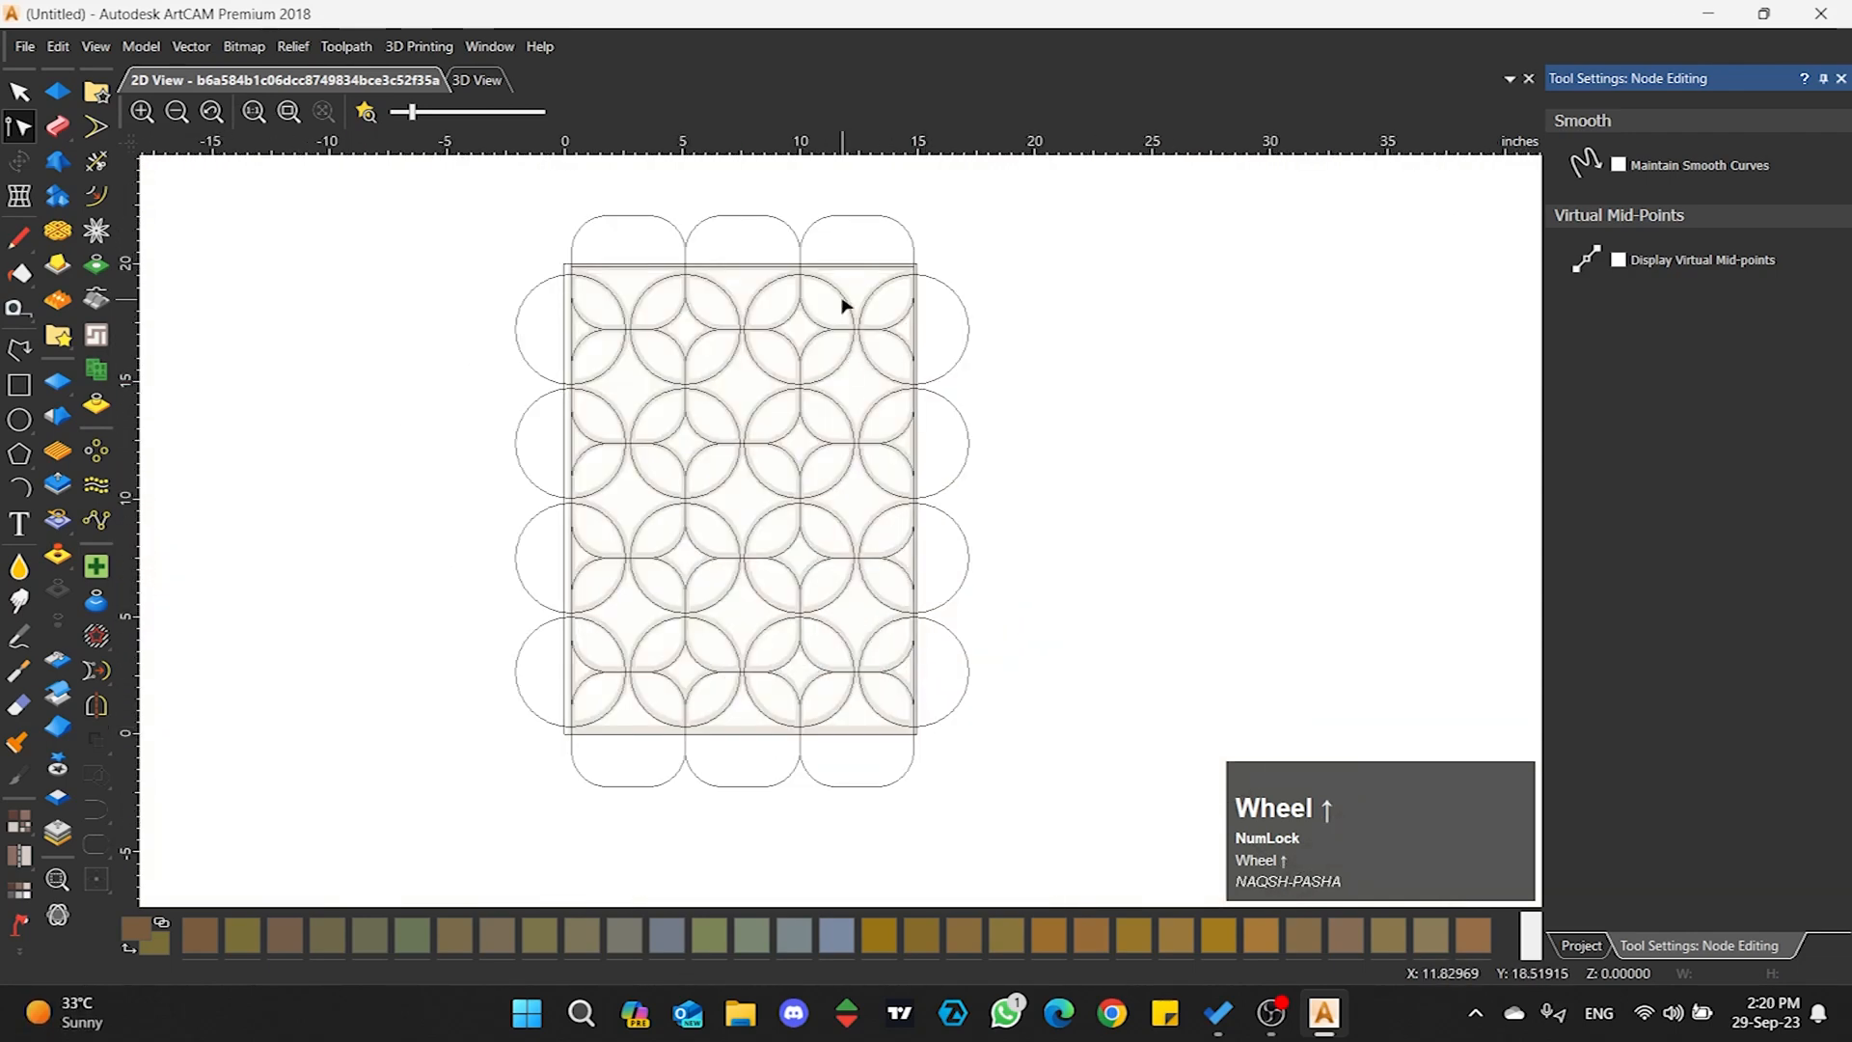
- Select all pattern vectors and the border rectangle, and offset them 0.16288 inches on both sides with sharp corners, keeping the originals
left_click(19, 92)
left_click_drag(1041, 228, 492, 856)
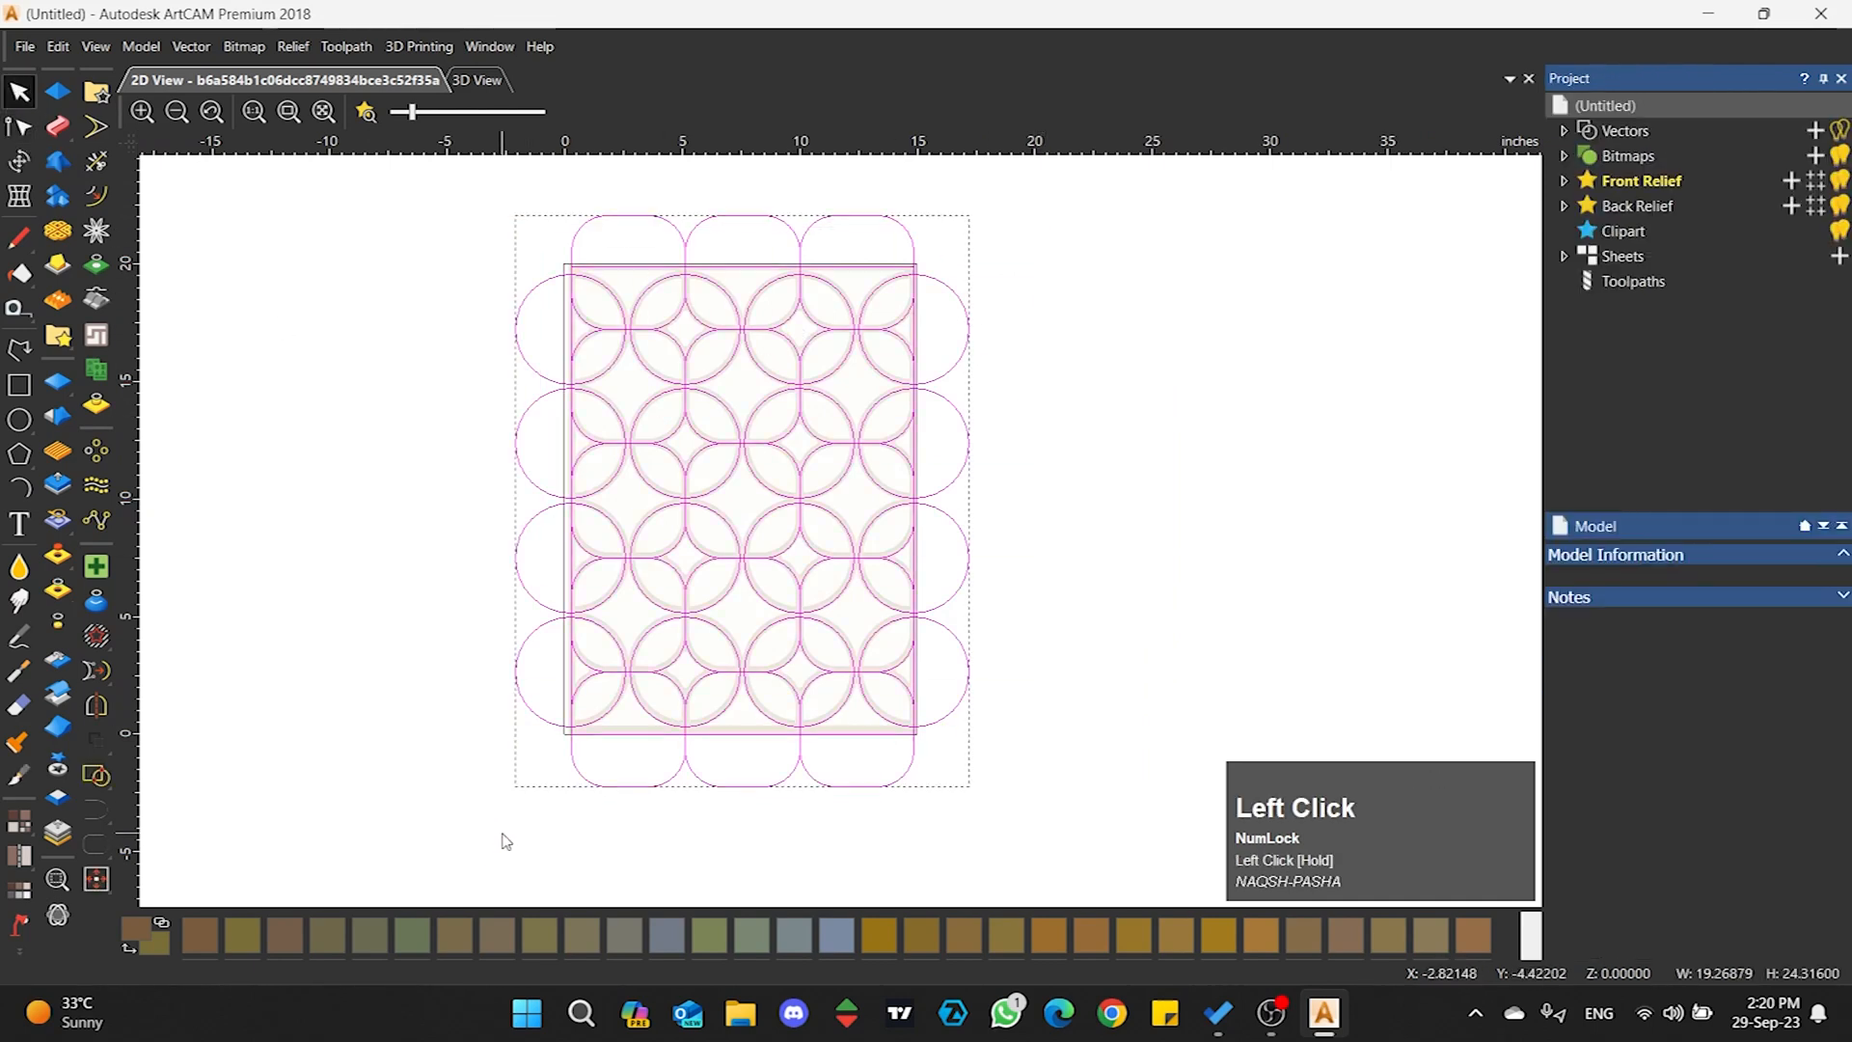
left_click(97, 196)
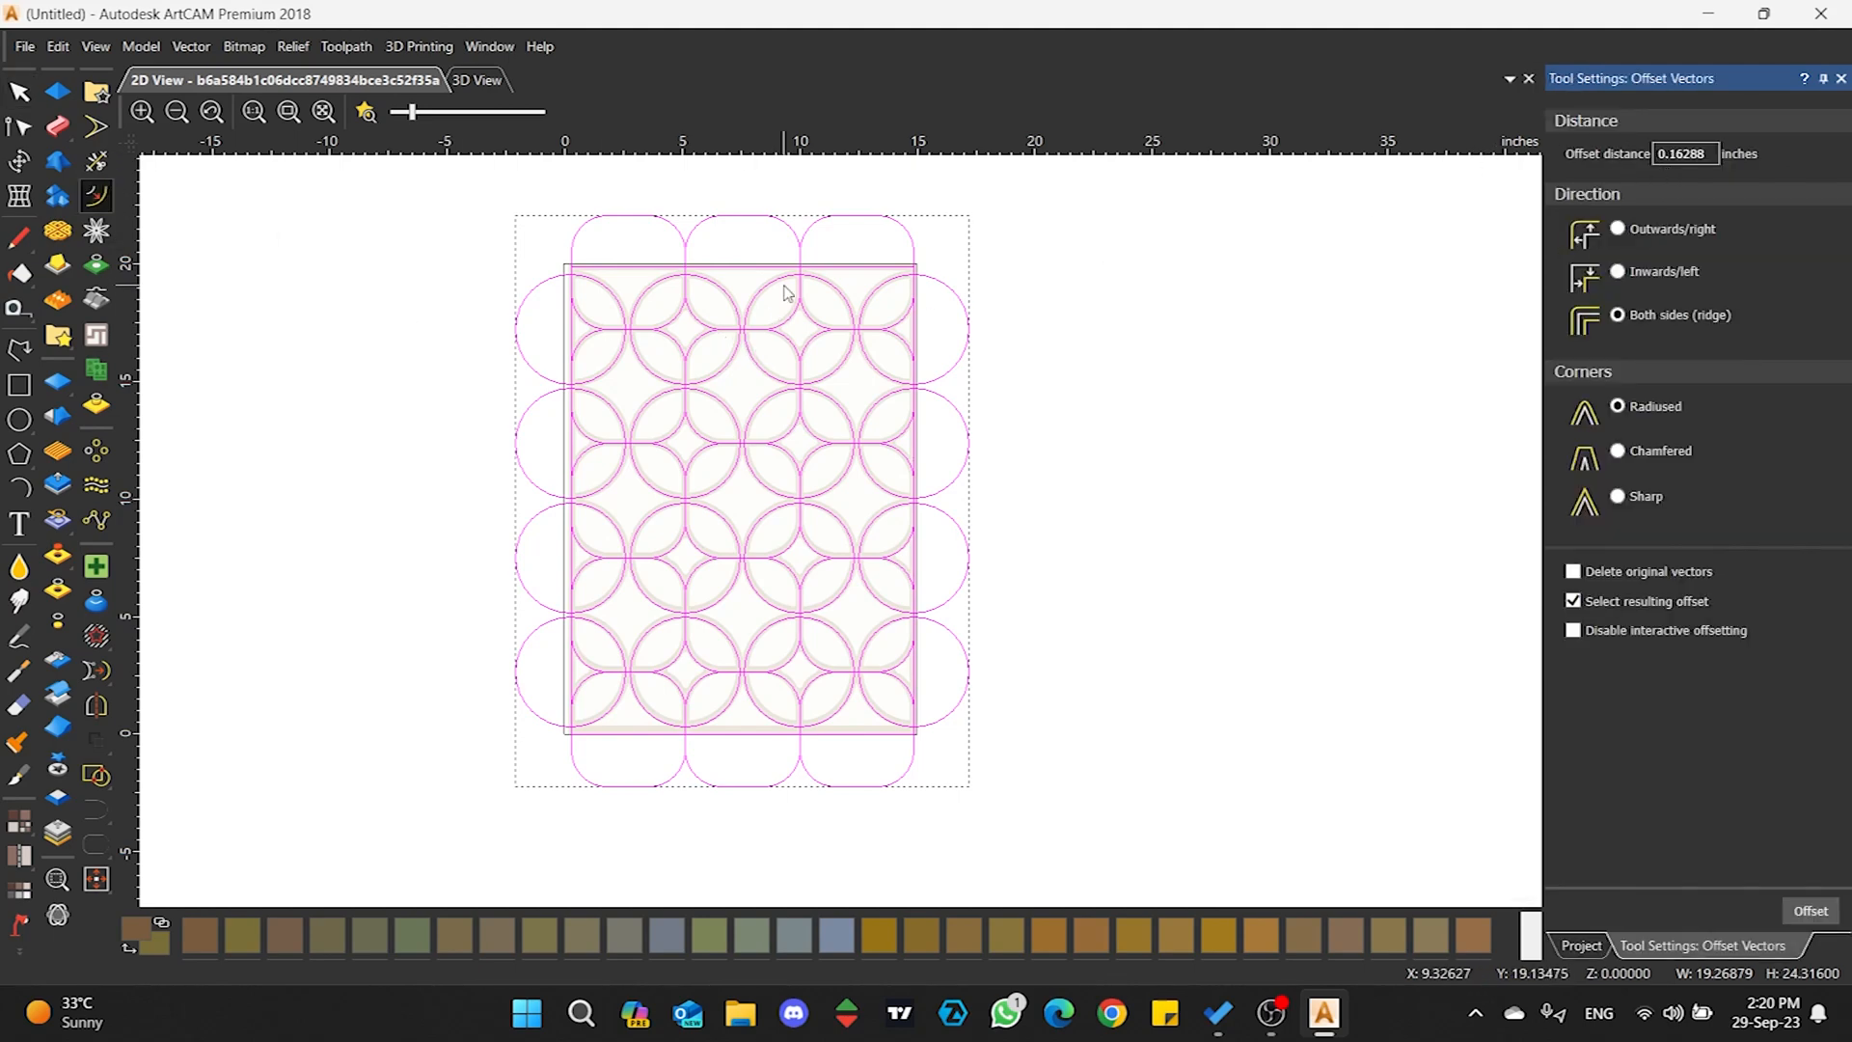
scroll(789, 319, "up", 2)
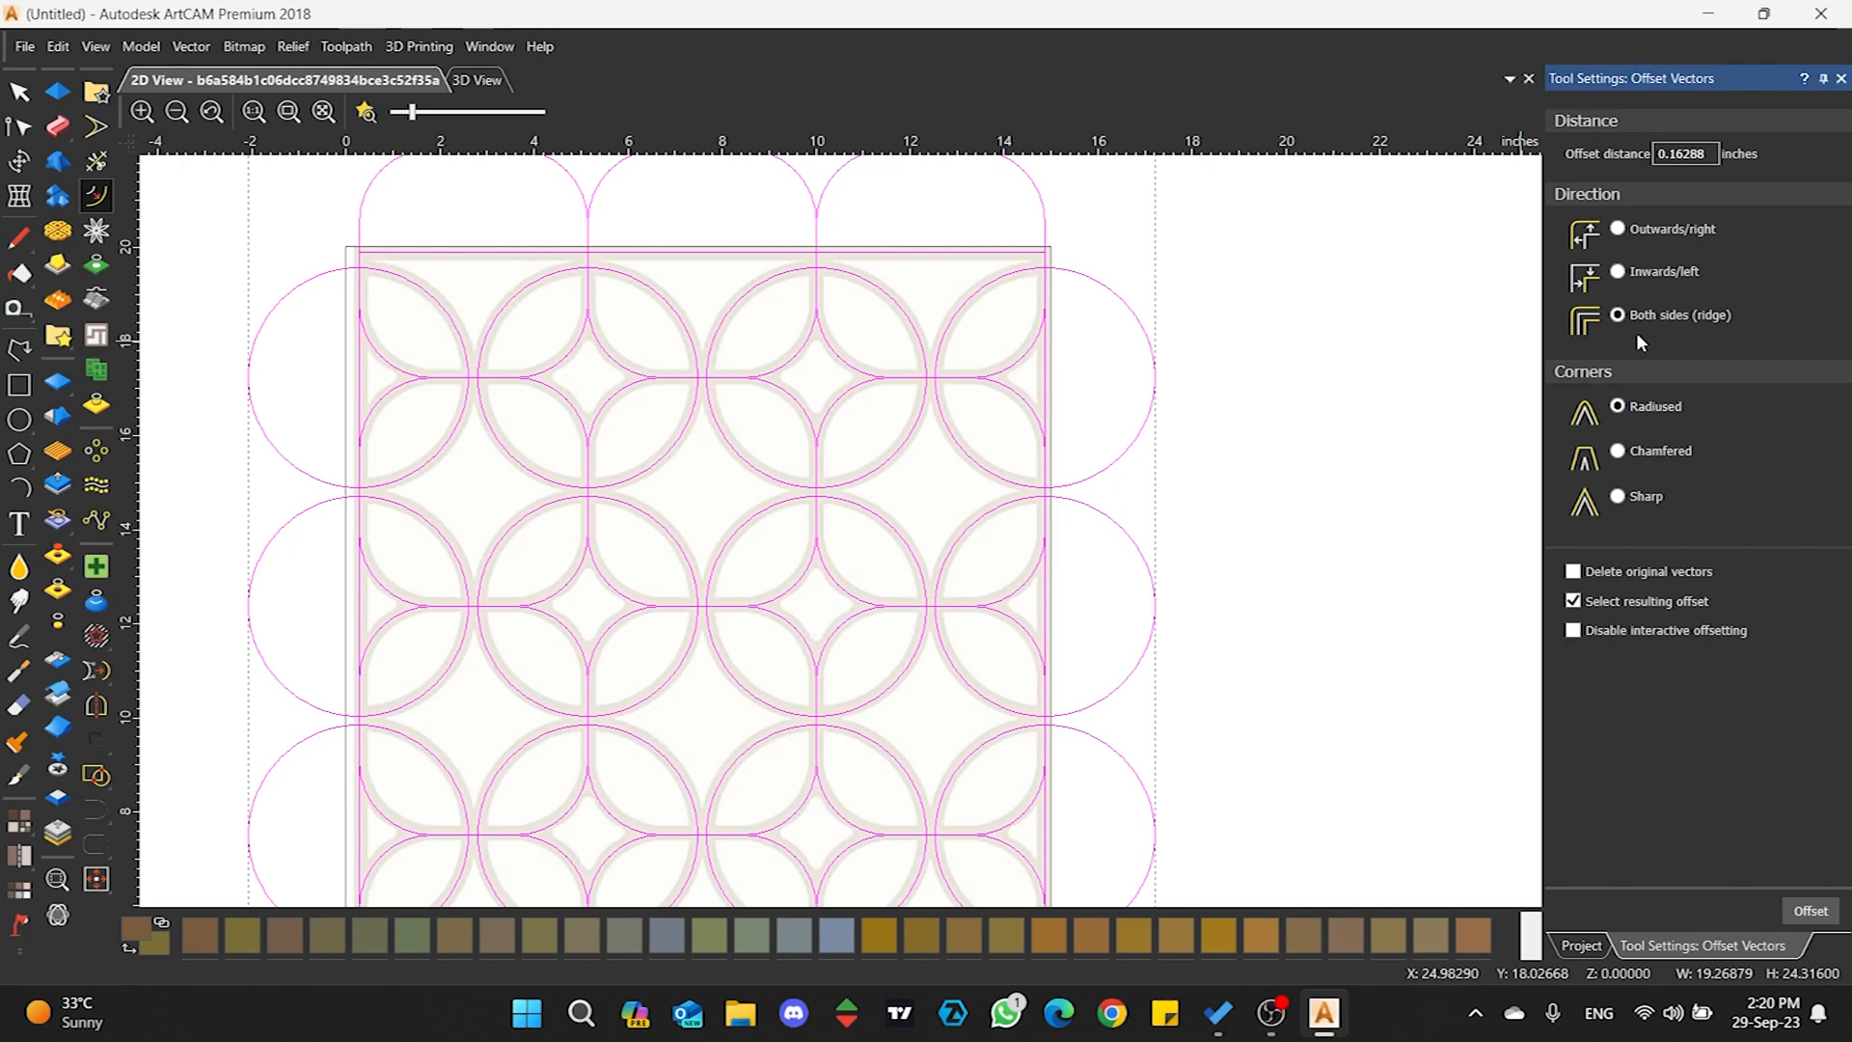
left_click(1617, 496)
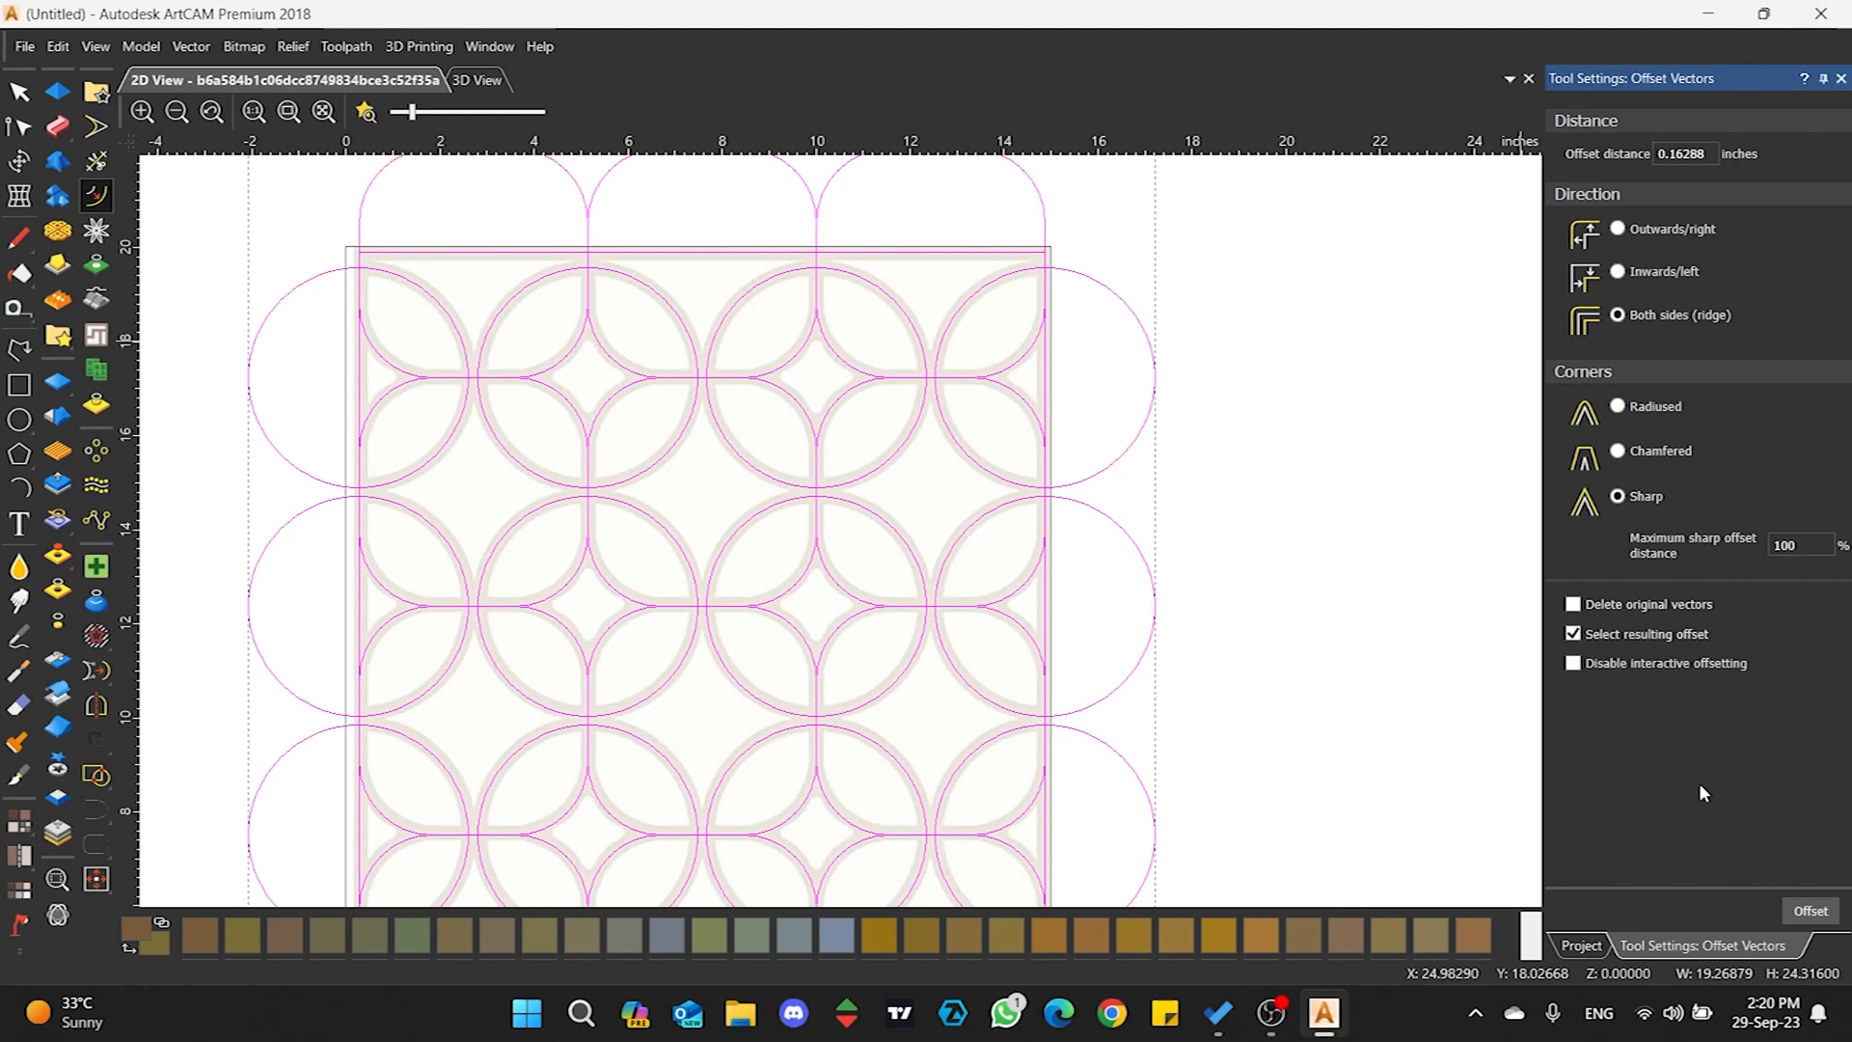
left_click(1810, 911)
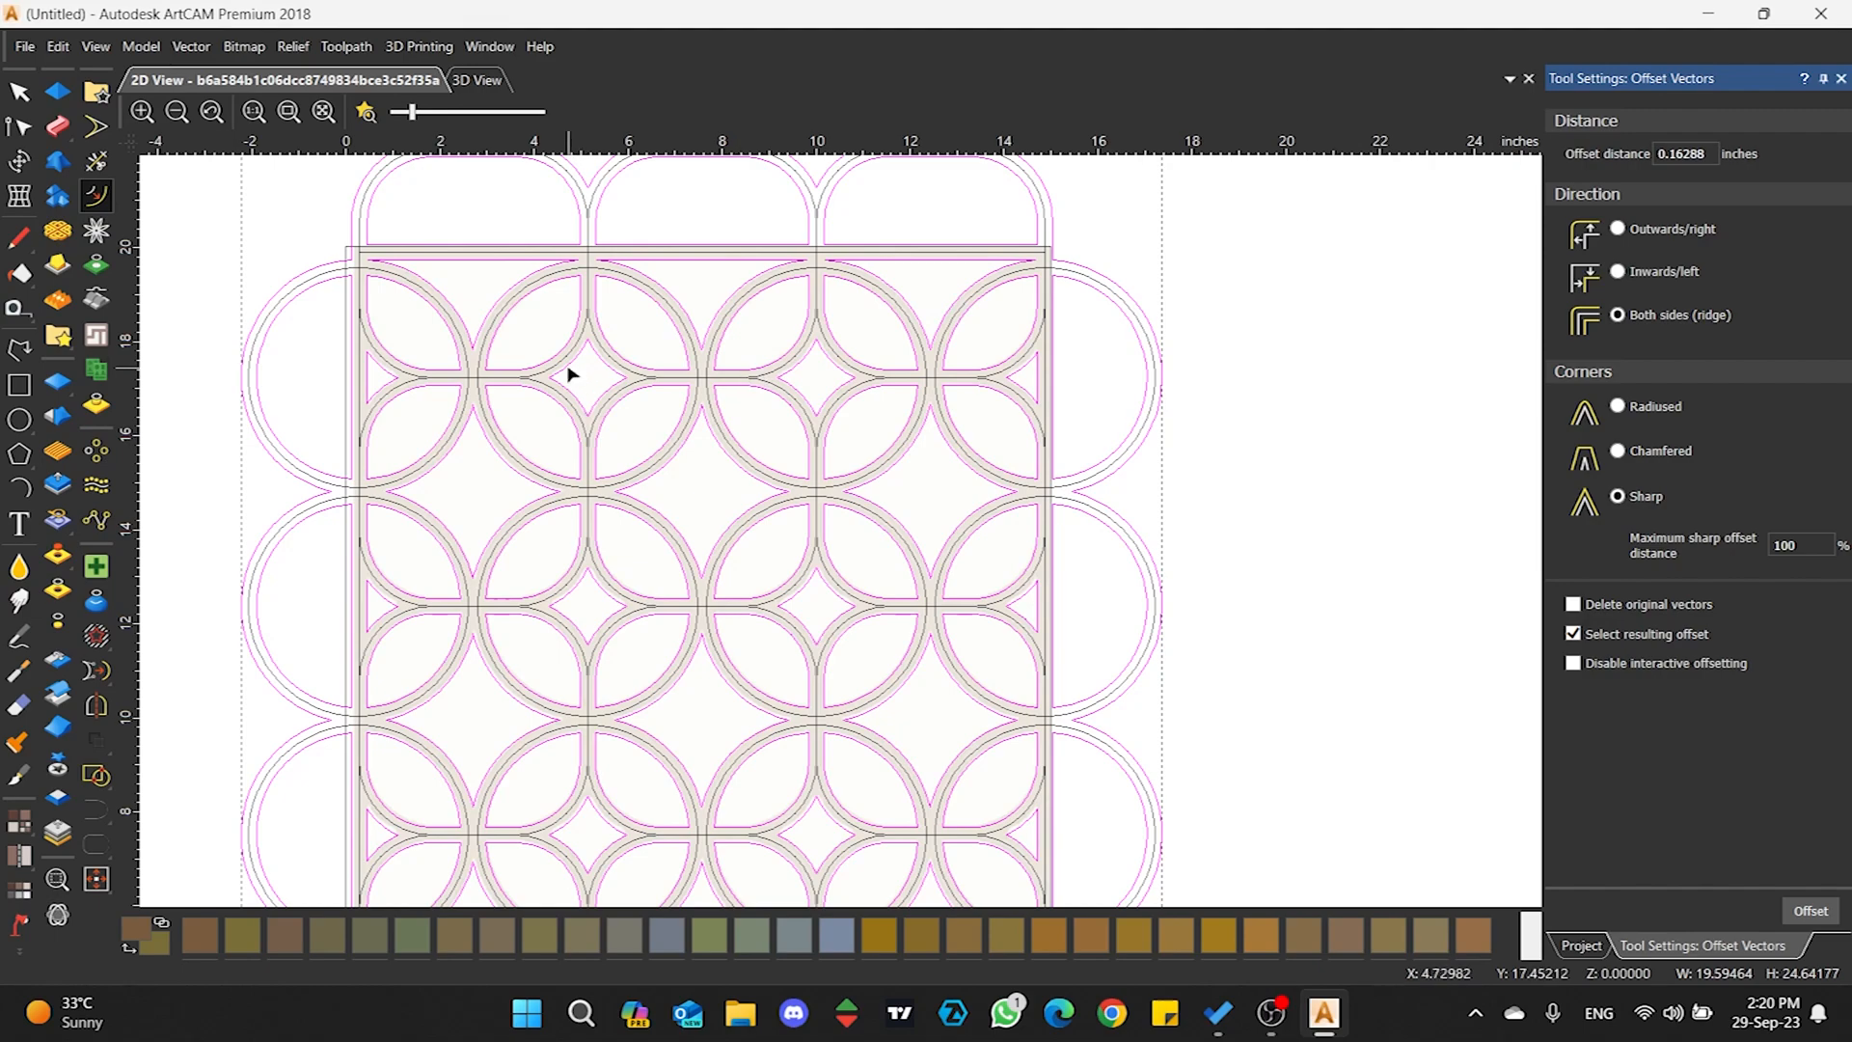
scroll(569, 374, "up", 3)
scroll(588, 376, "down", 5)
scroll(895, 603, "up", 2)
scroll(895, 603, "up", 5)
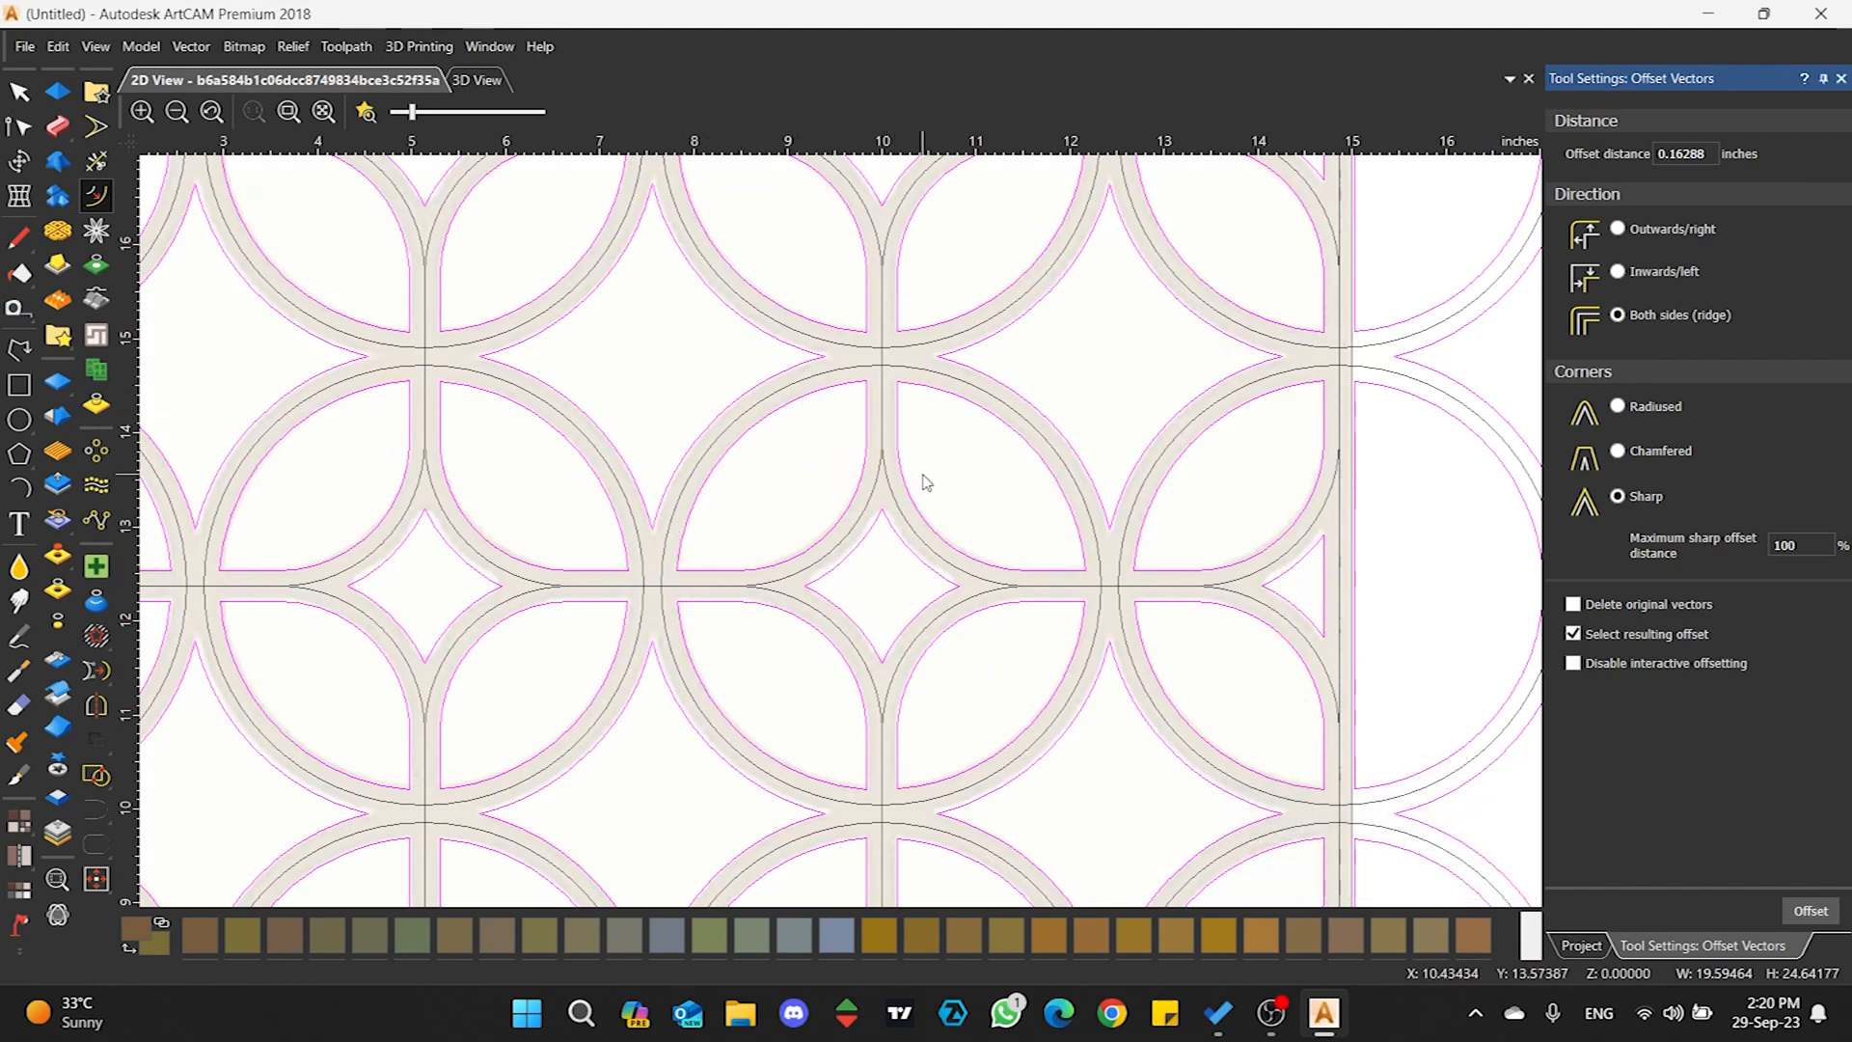
scroll(926, 484, "down", 3)
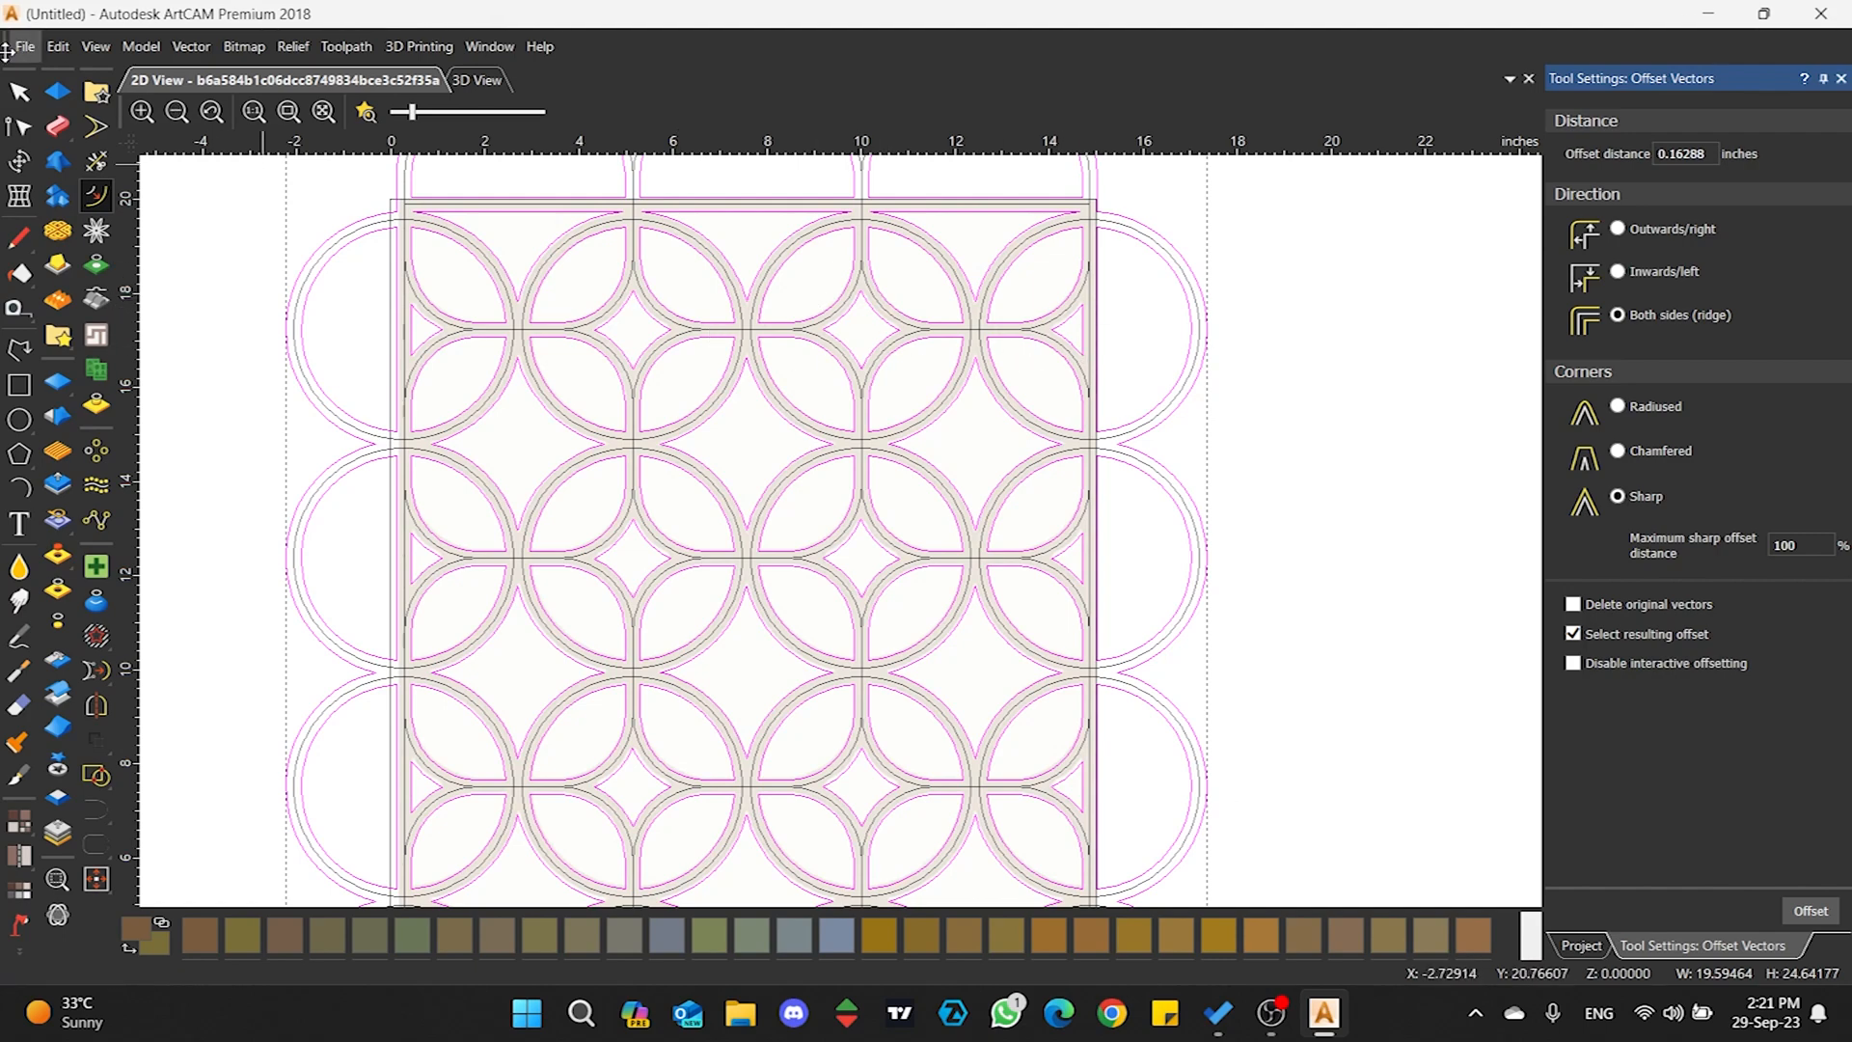
- Move the selected offset vectors to a new layer, clear the selection and list the vector layers in the project tree
left_click(19, 94)
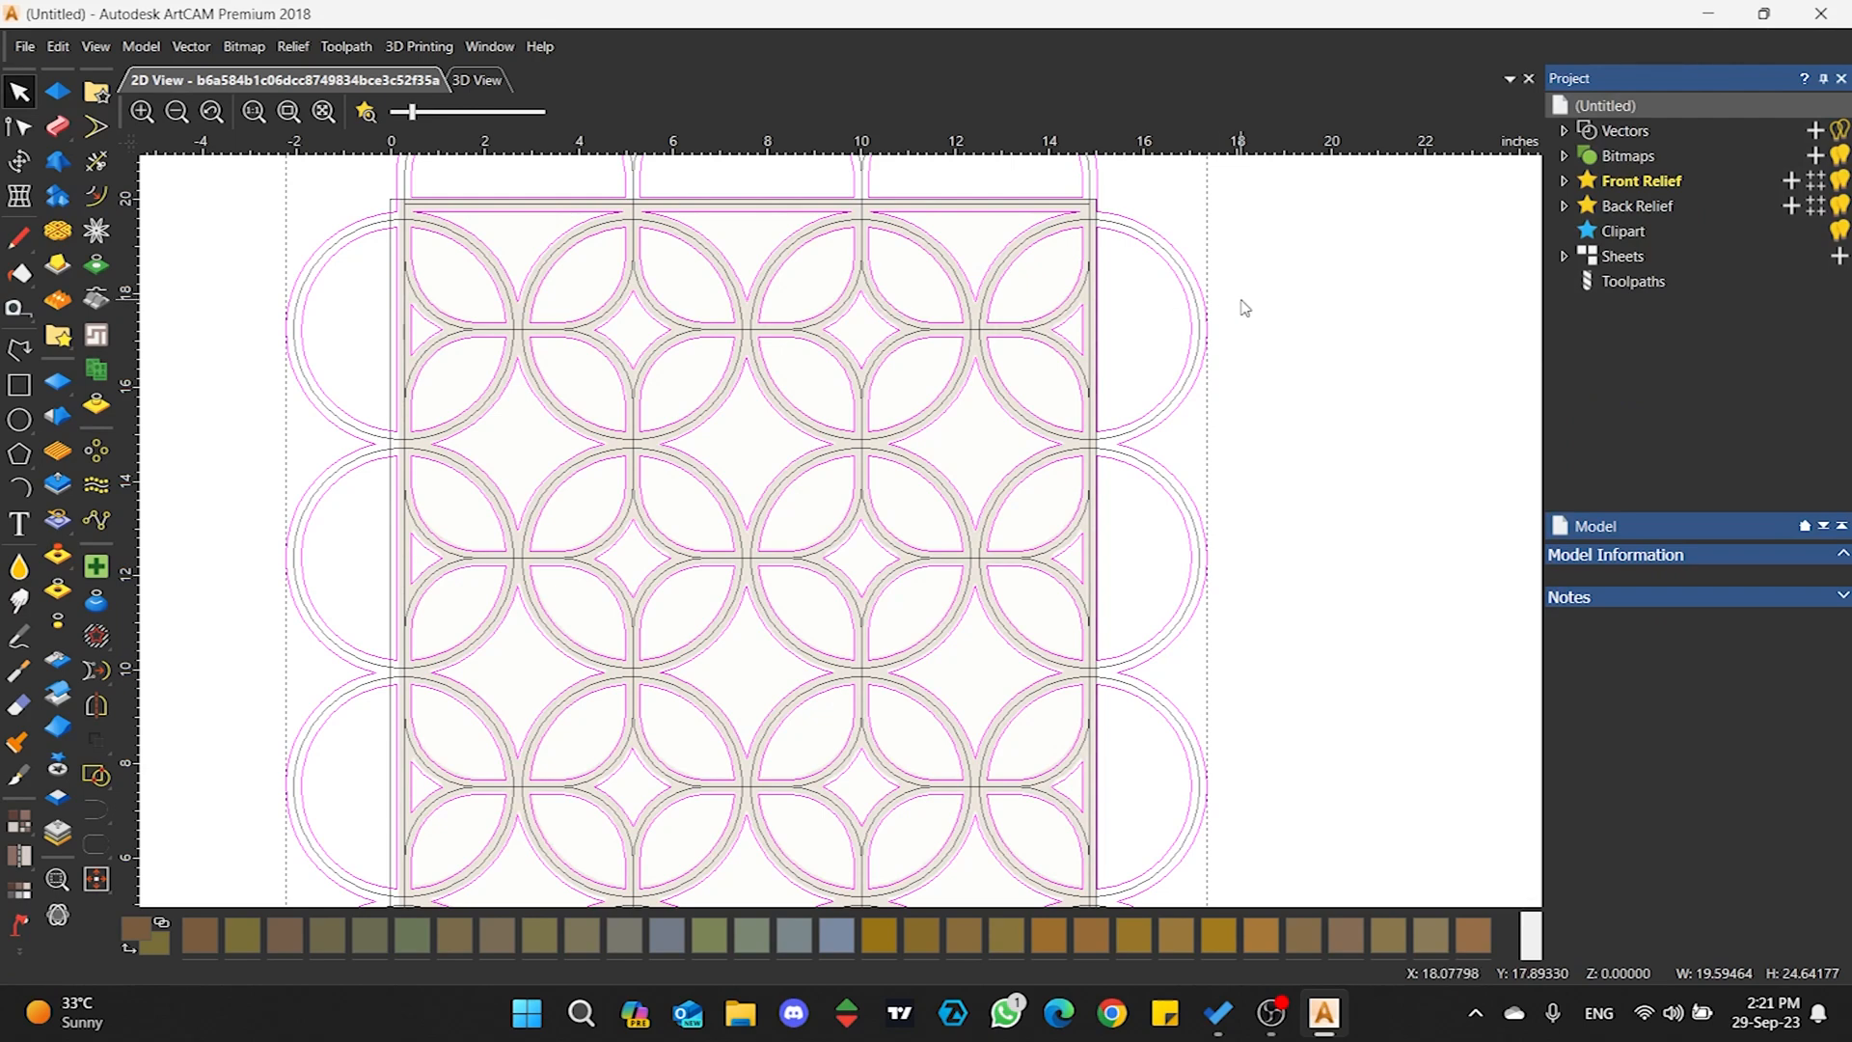
scroll(1205, 247, "up", 2)
right_click(1169, 314)
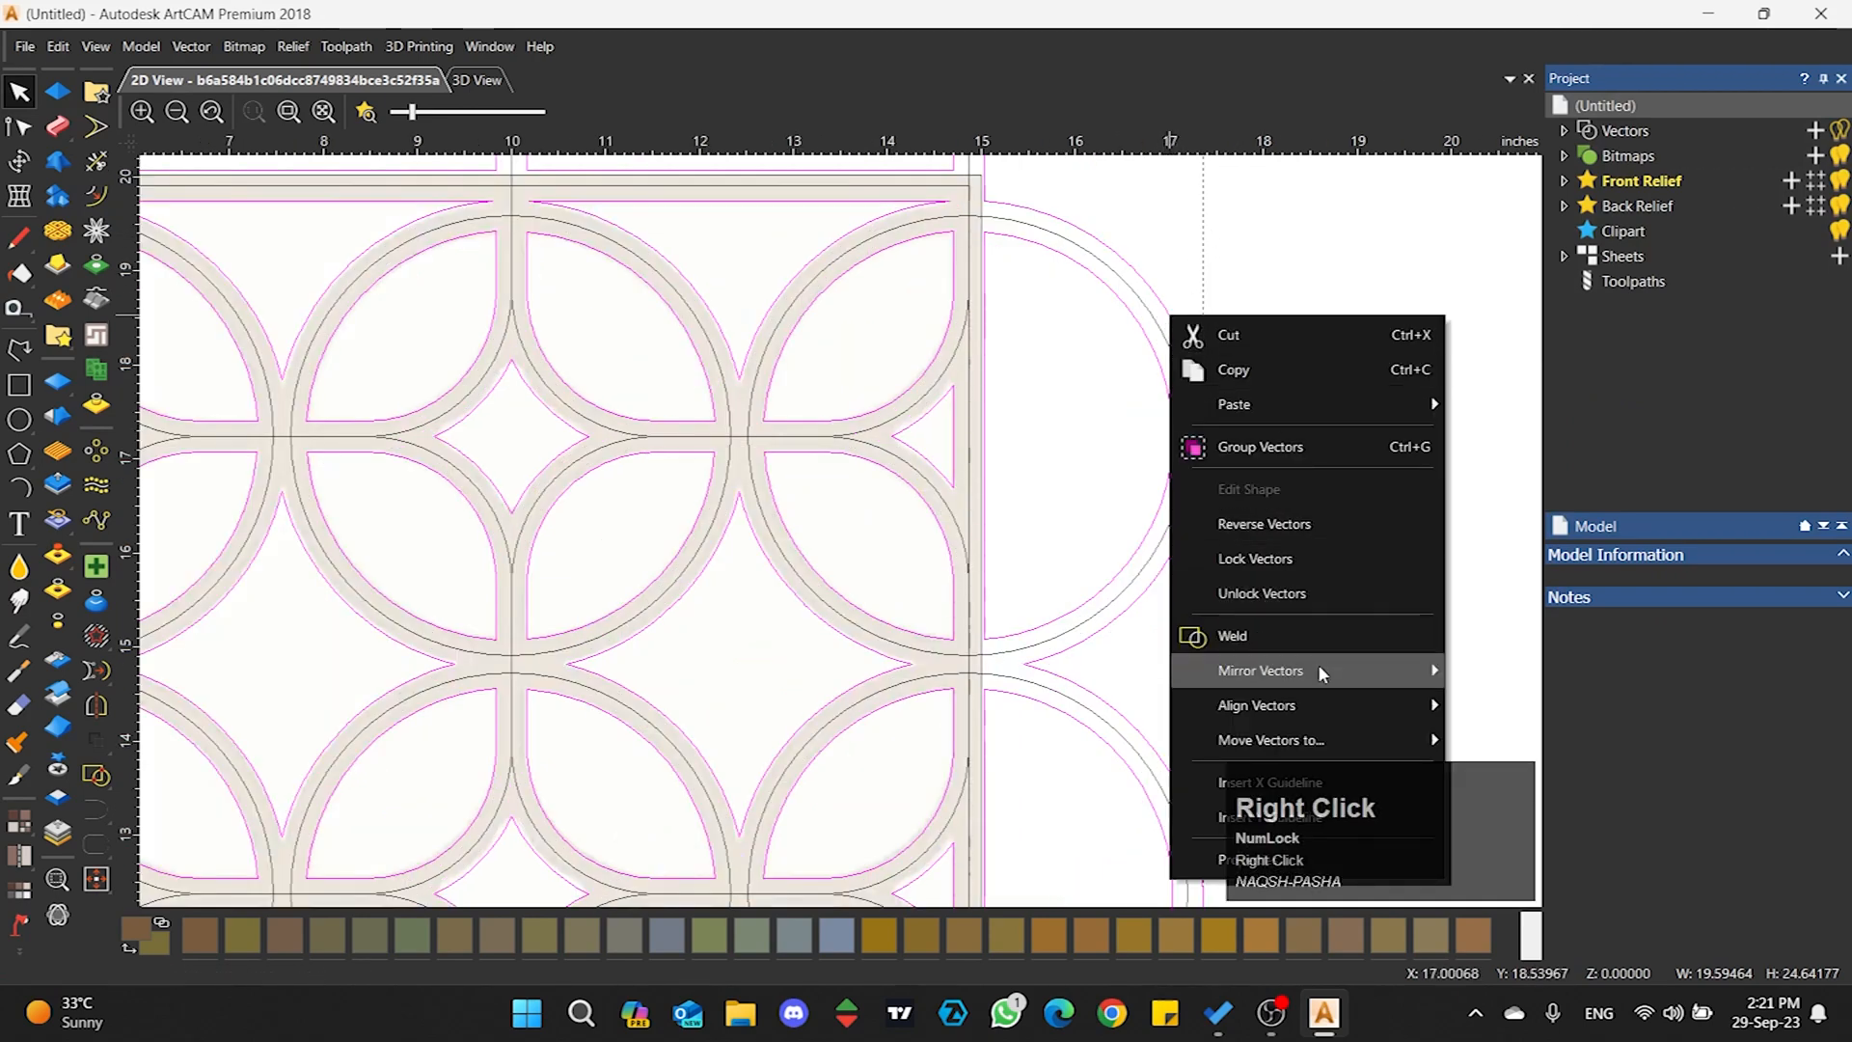
mouse_move(1323, 677)
mouse_move(1323, 738)
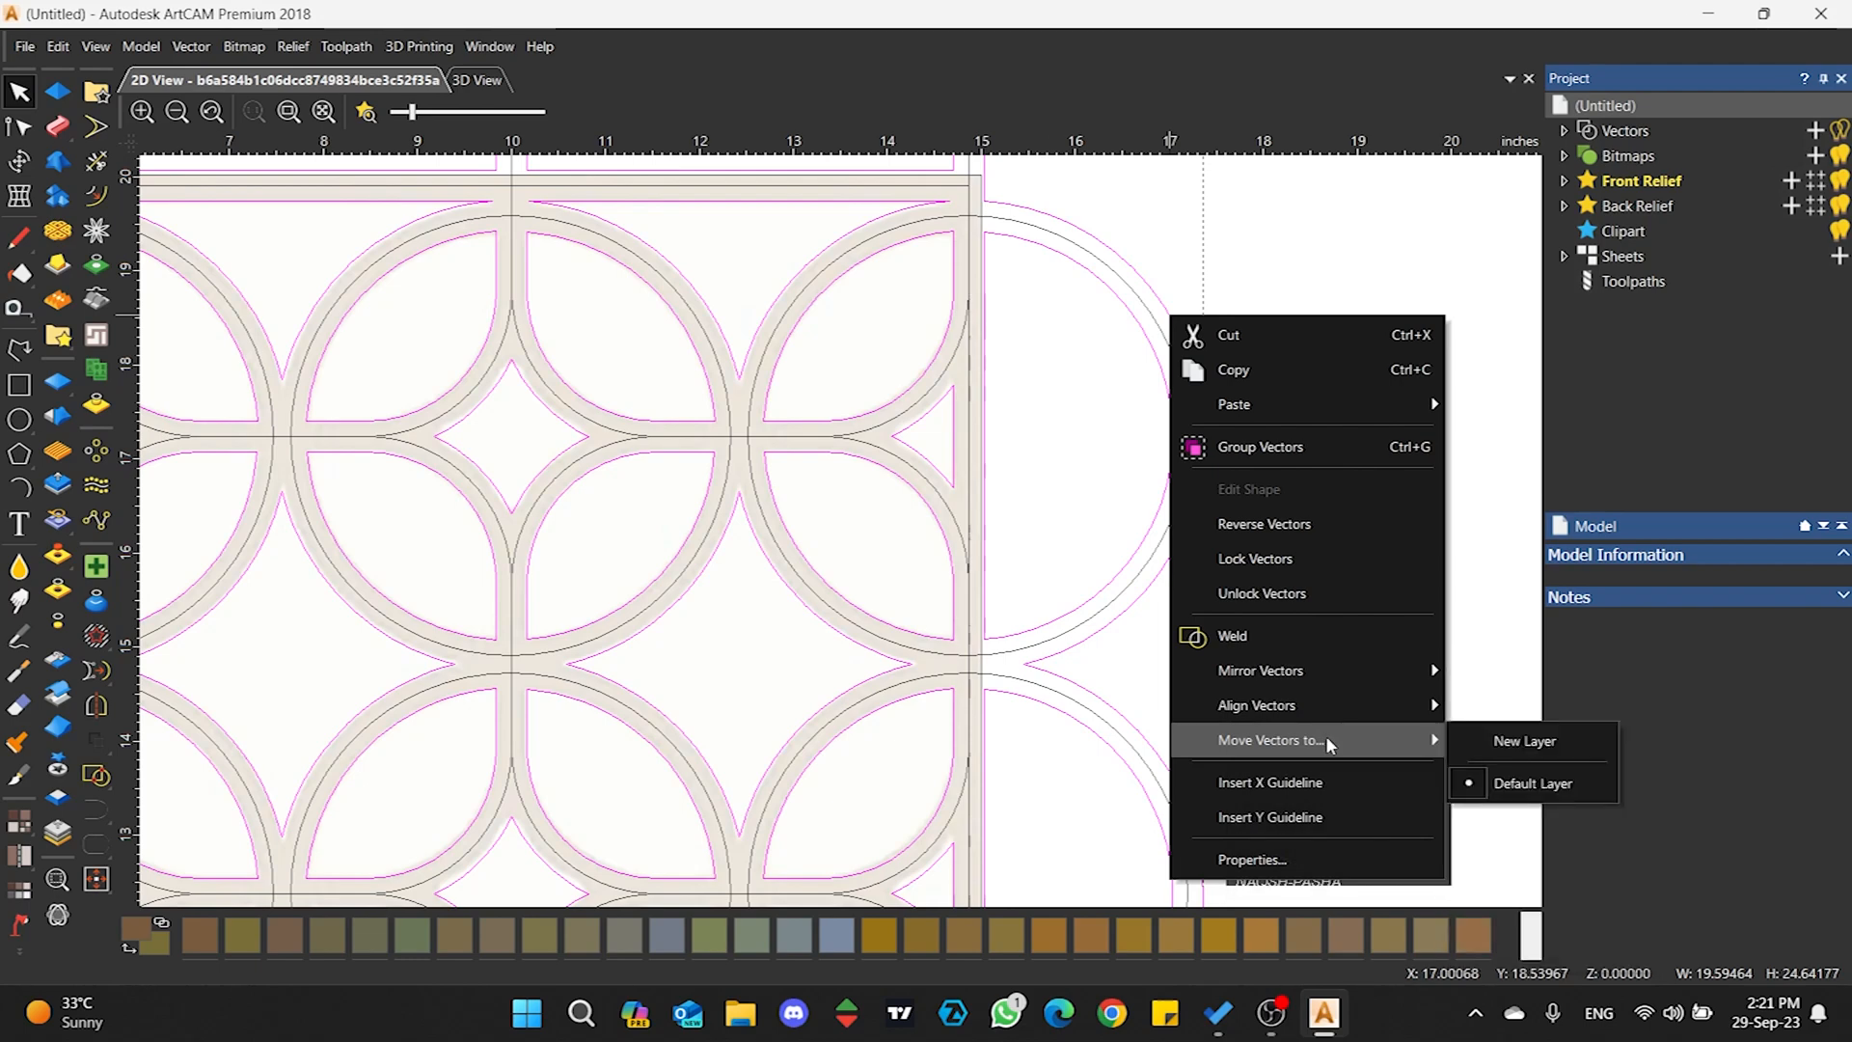
left_click(1508, 745)
left_click(1432, 448)
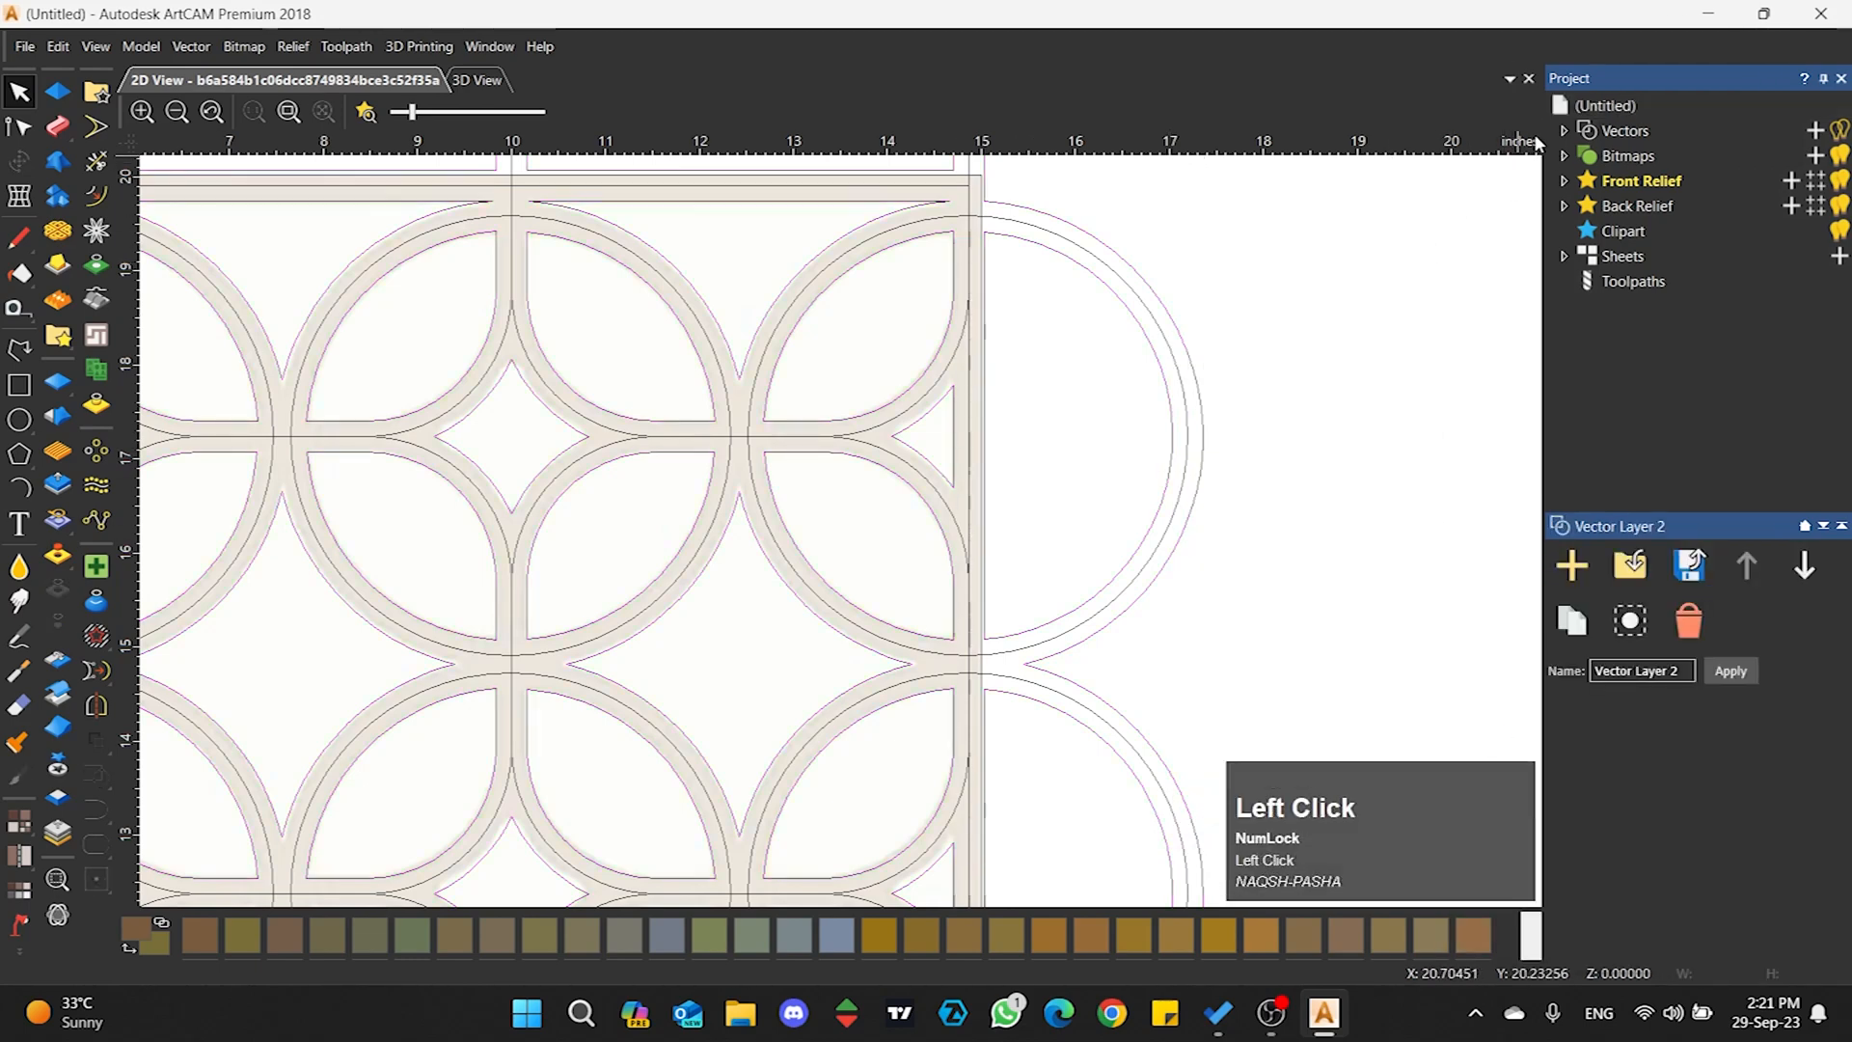
left_click(1564, 130)
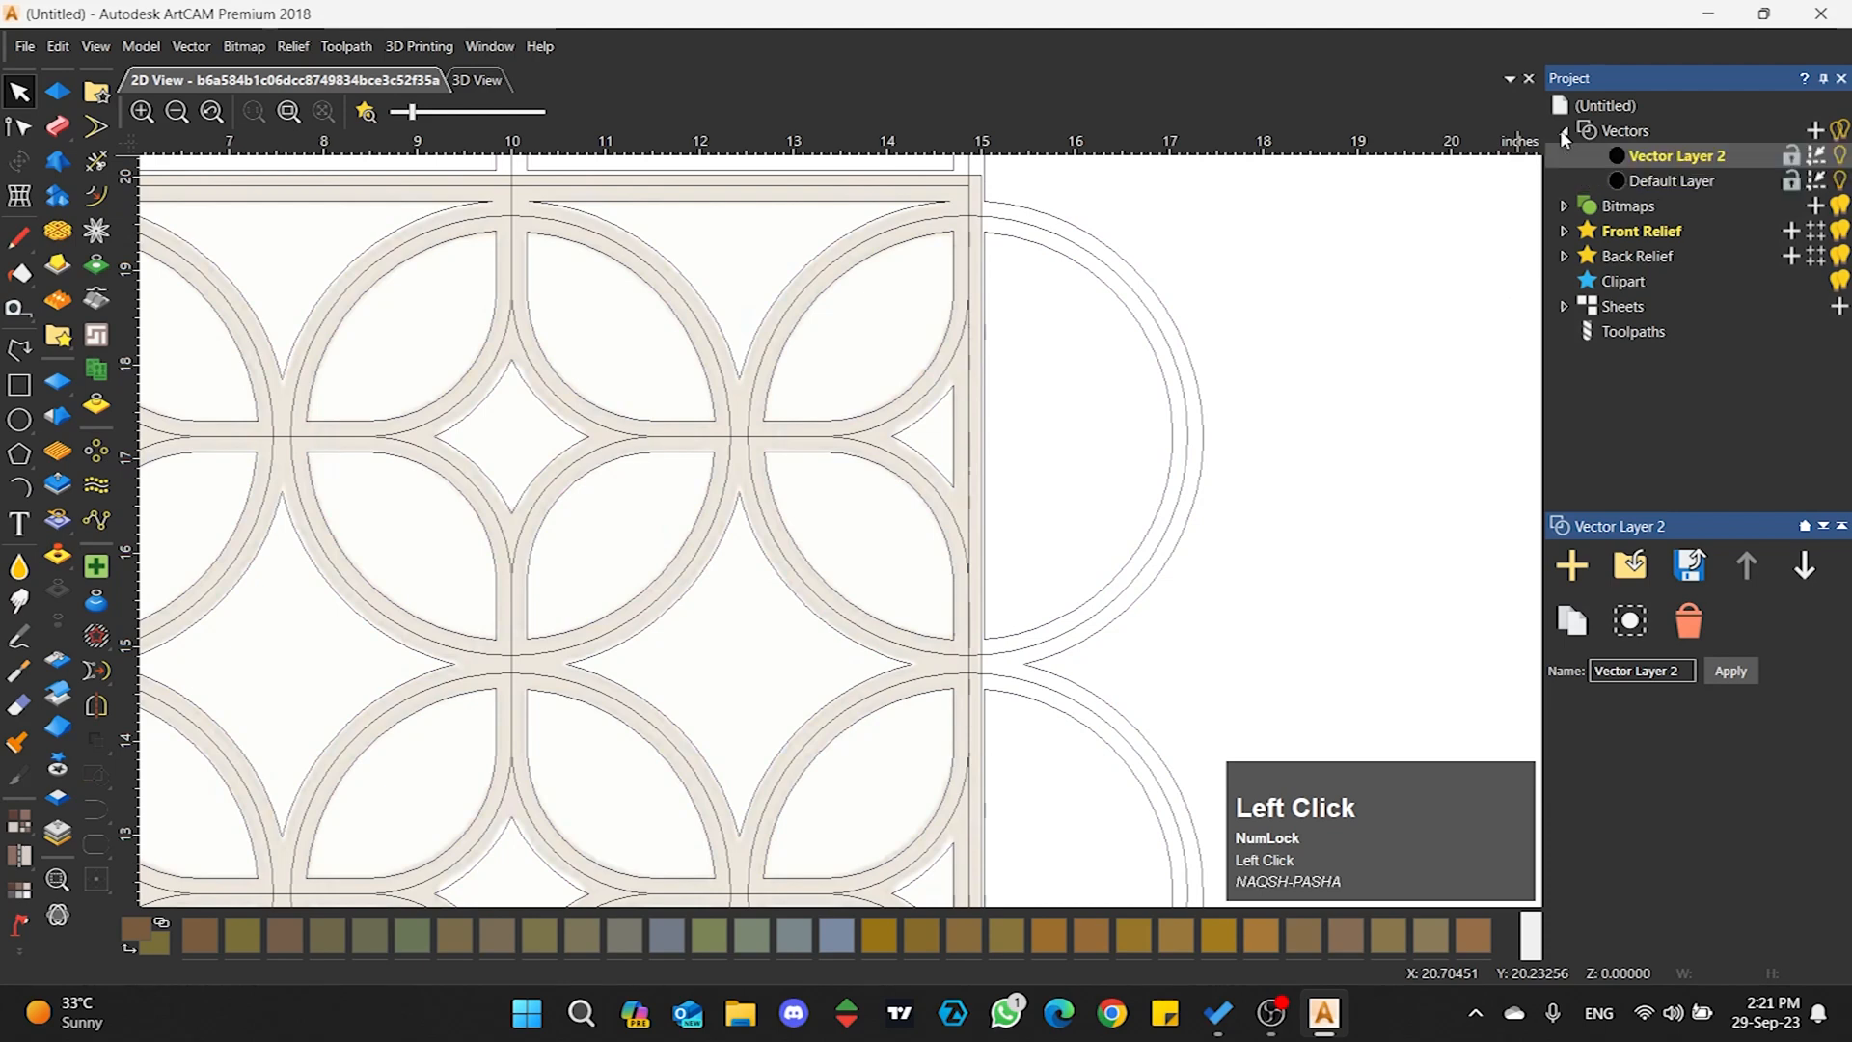
- Set the colour of Vector Layer 2 to red (RGB 255, 35, 35)
left_click(1616, 157)
left_click_drag(905, 332, 854, 316)
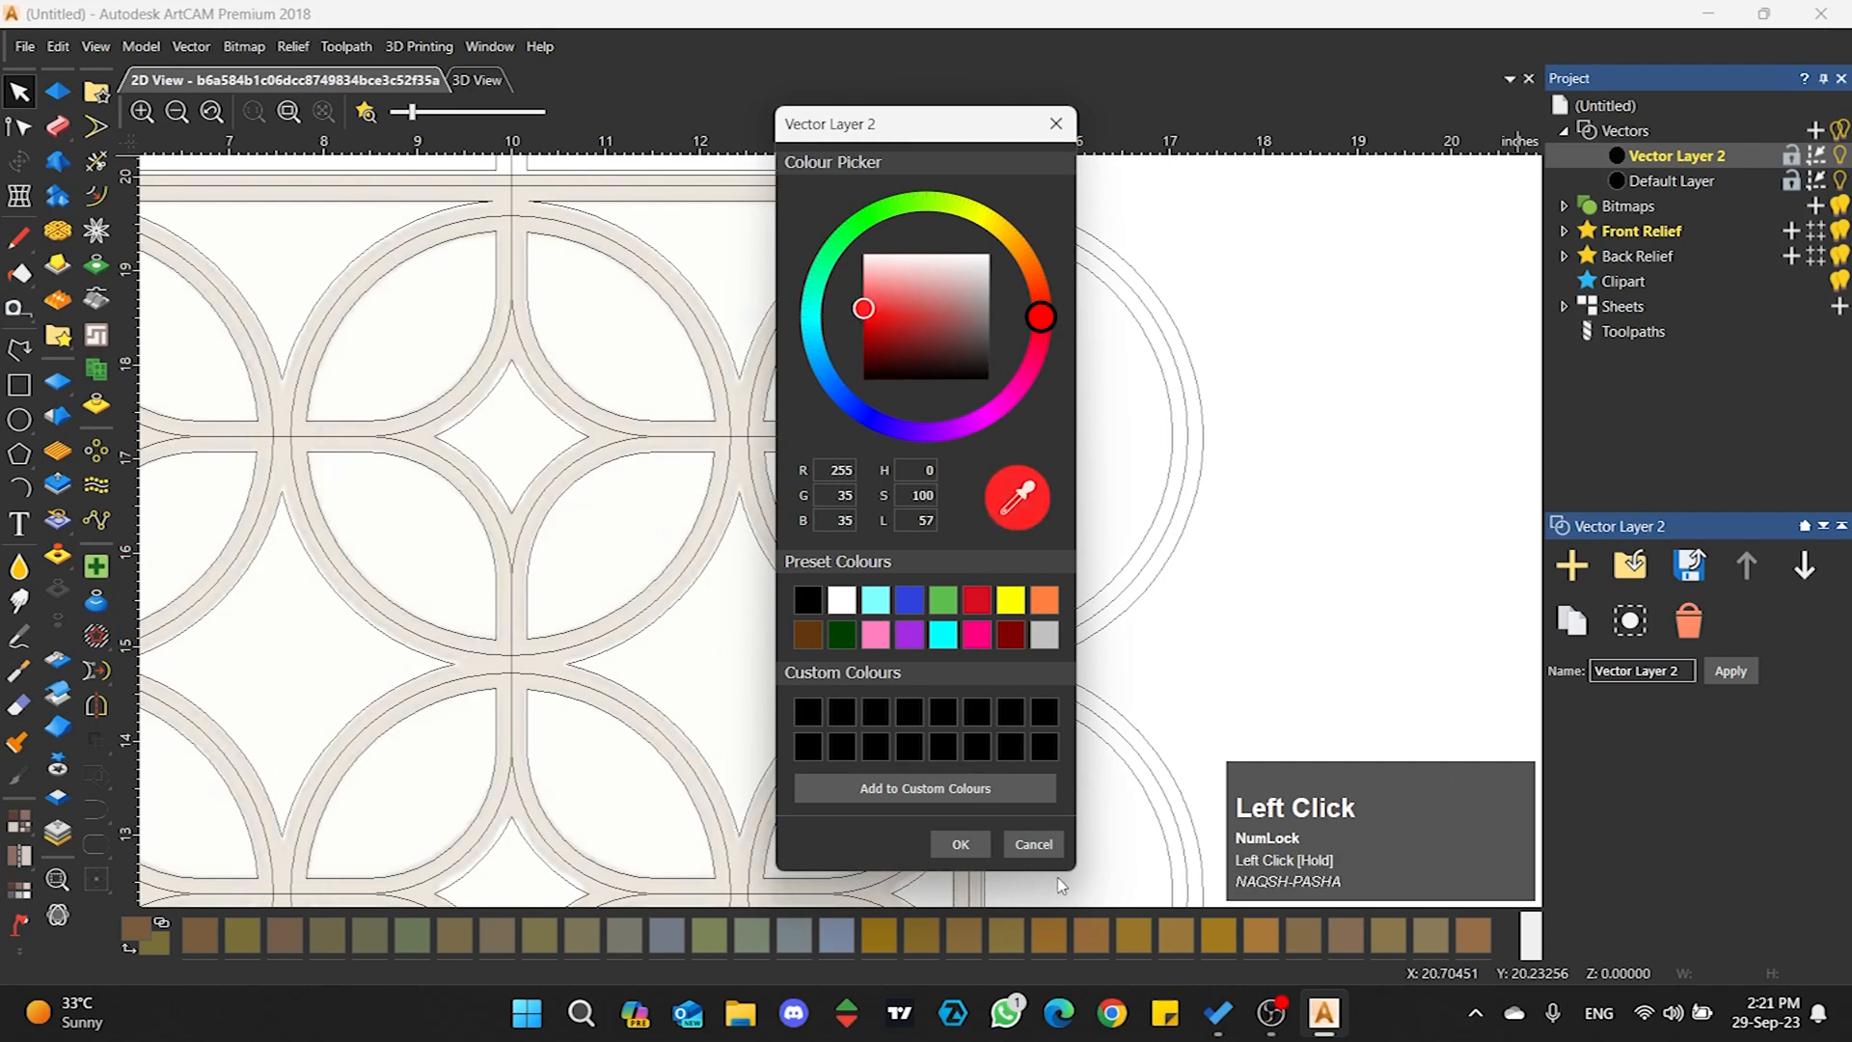
left_click(962, 844)
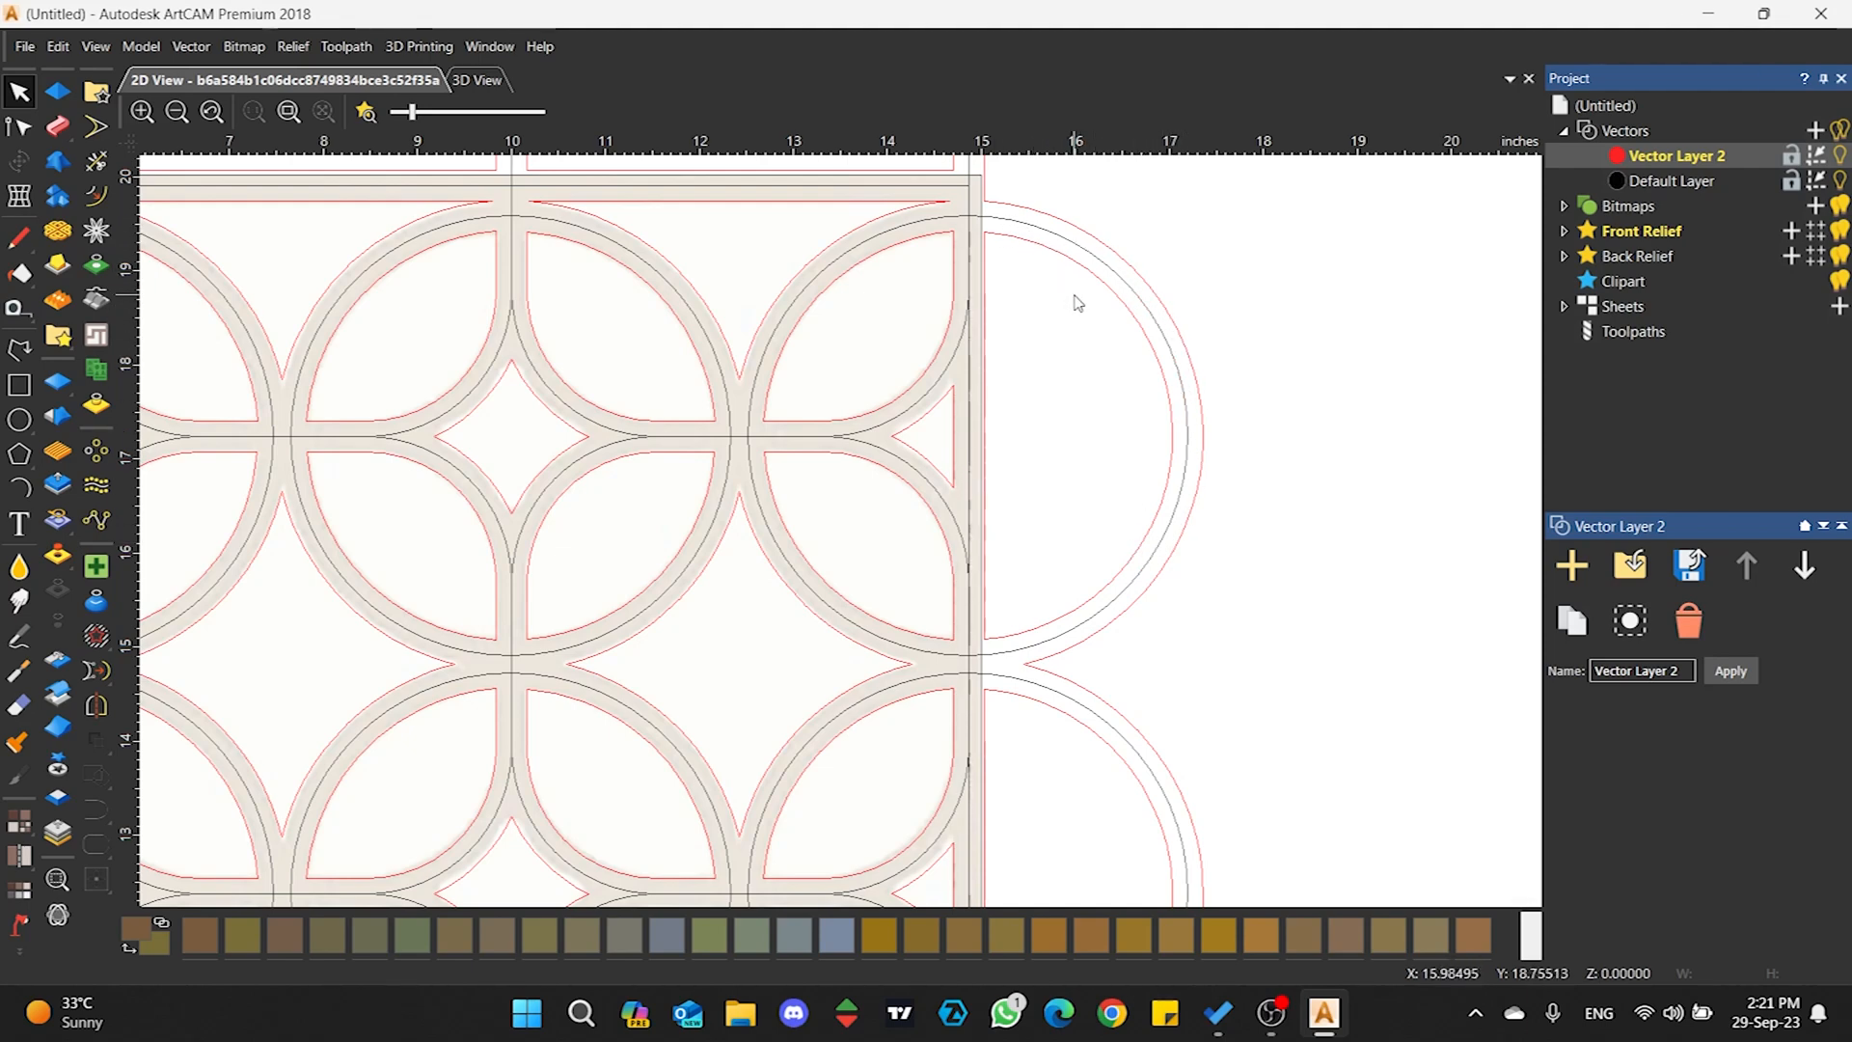
- Change the colour of Vector Layer 2 to bright green (RGB 38, 255, 35) and check it on the whole pattern
left_click(1617, 157)
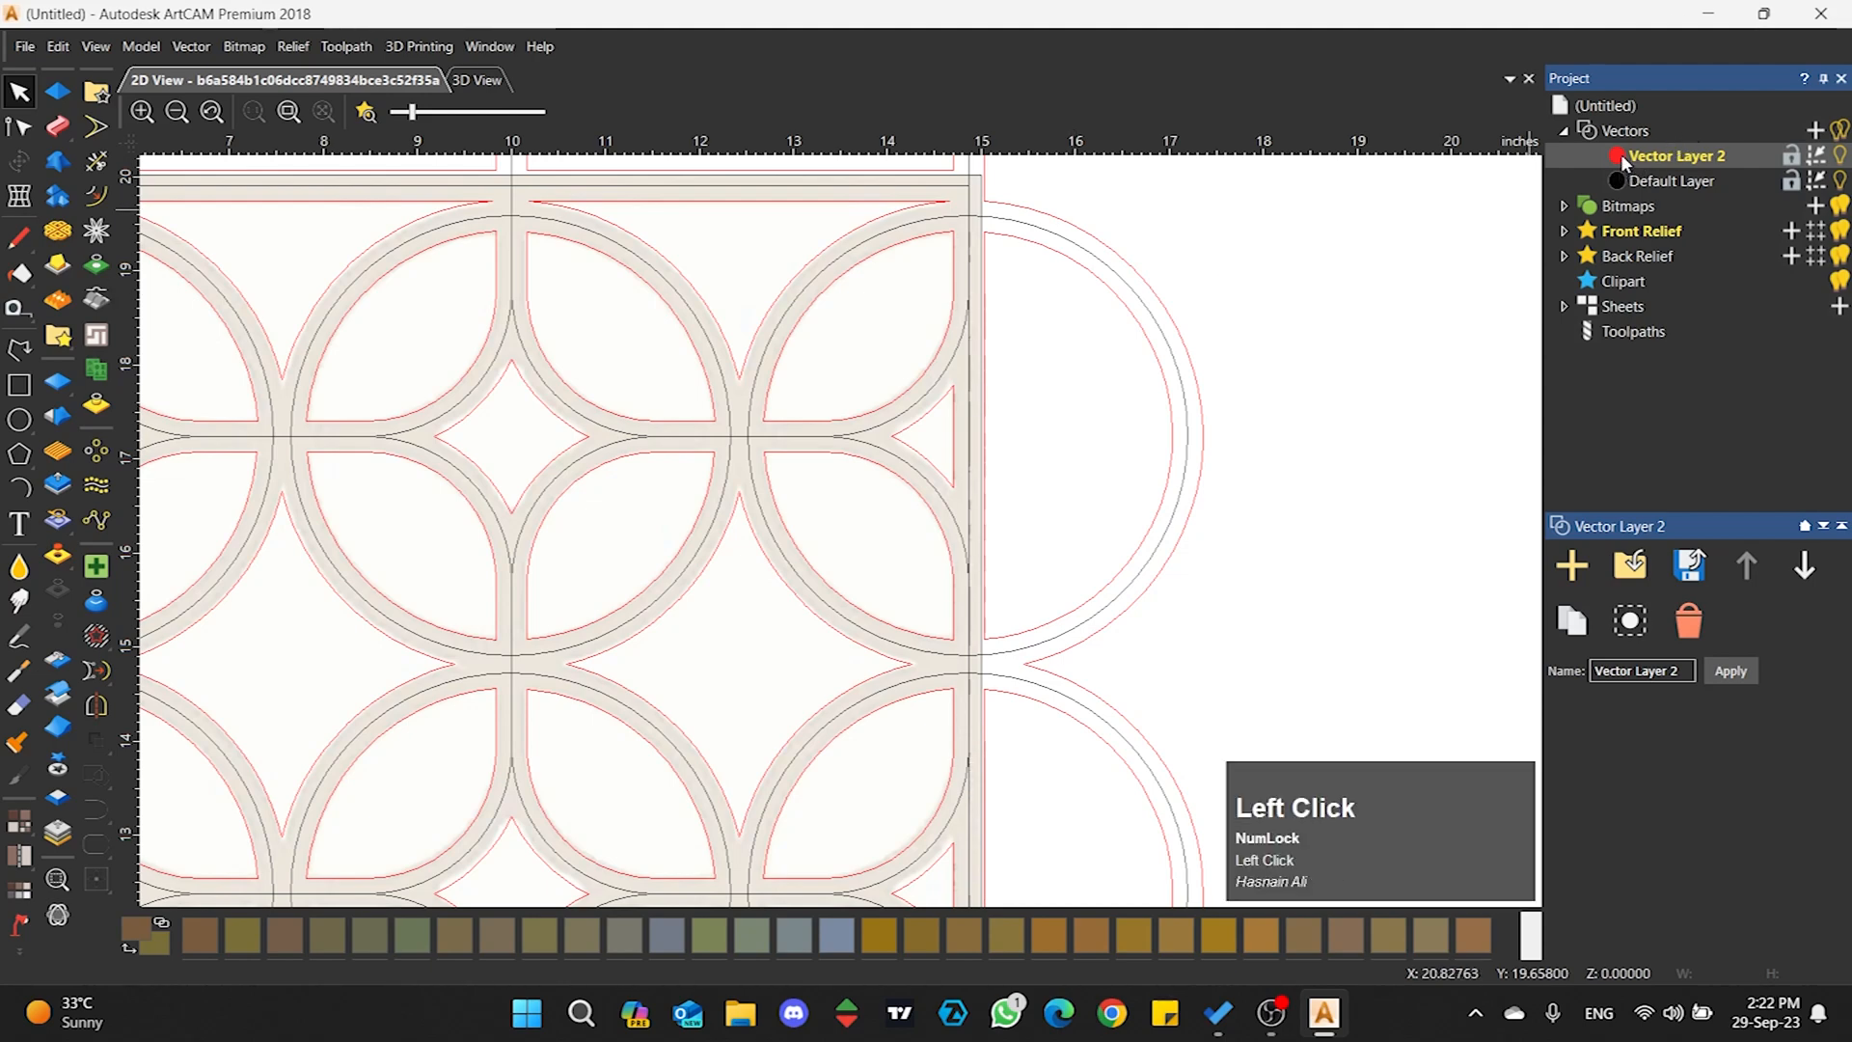
left_click_drag(889, 222, 872, 218)
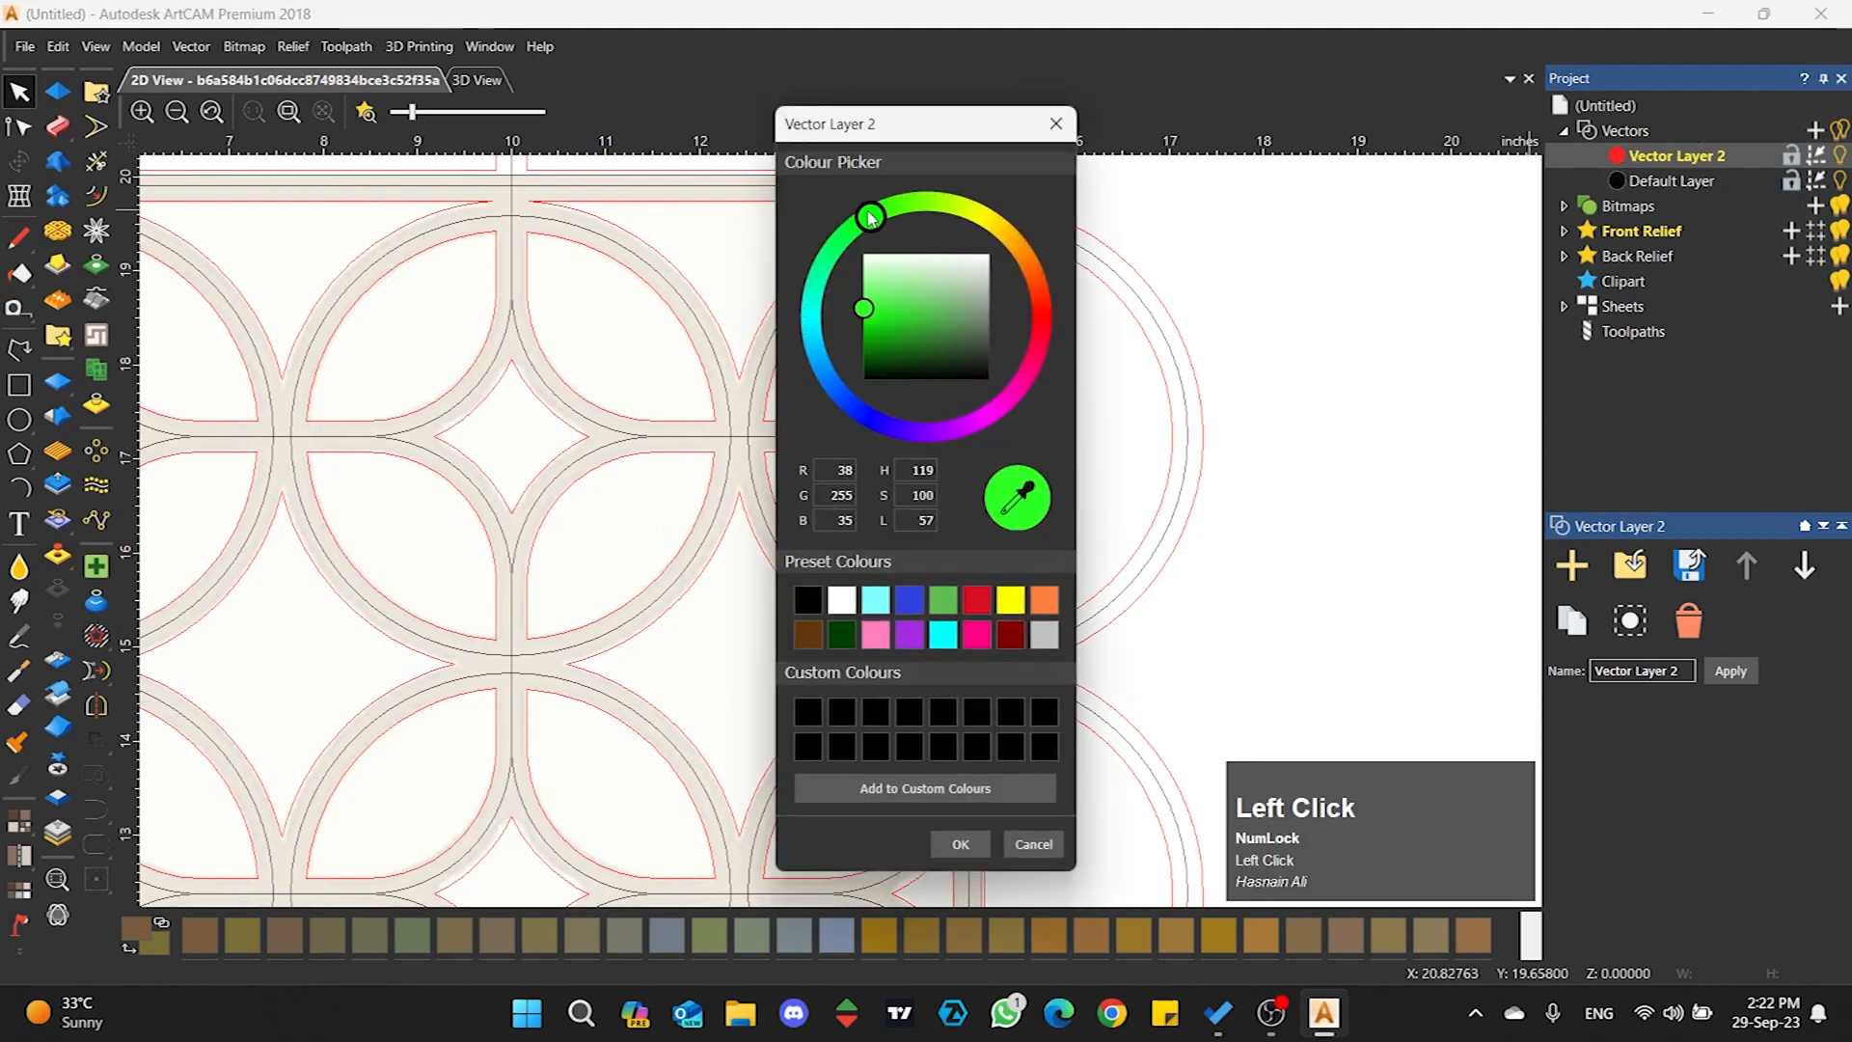
left_click(965, 843)
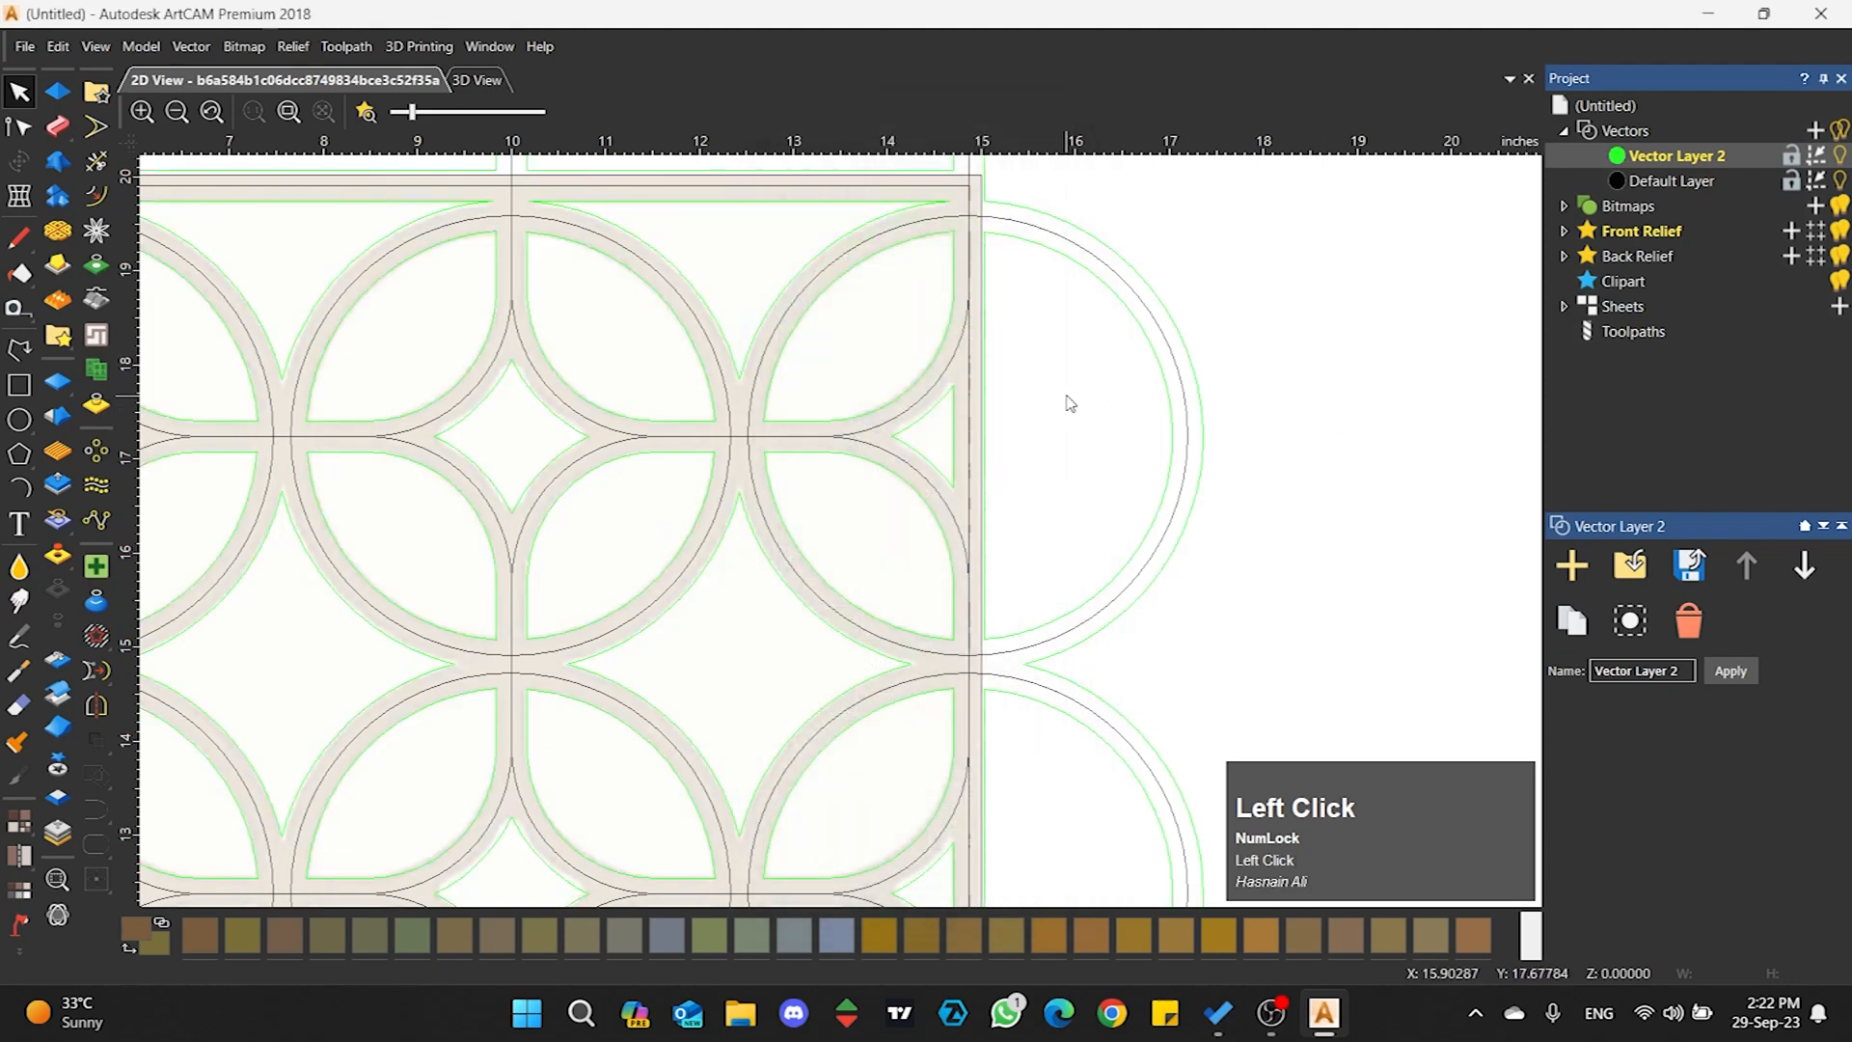
scroll(1067, 405, "down", 5)
scroll(762, 631, "up", 3)
scroll(992, 305, "down", 3)
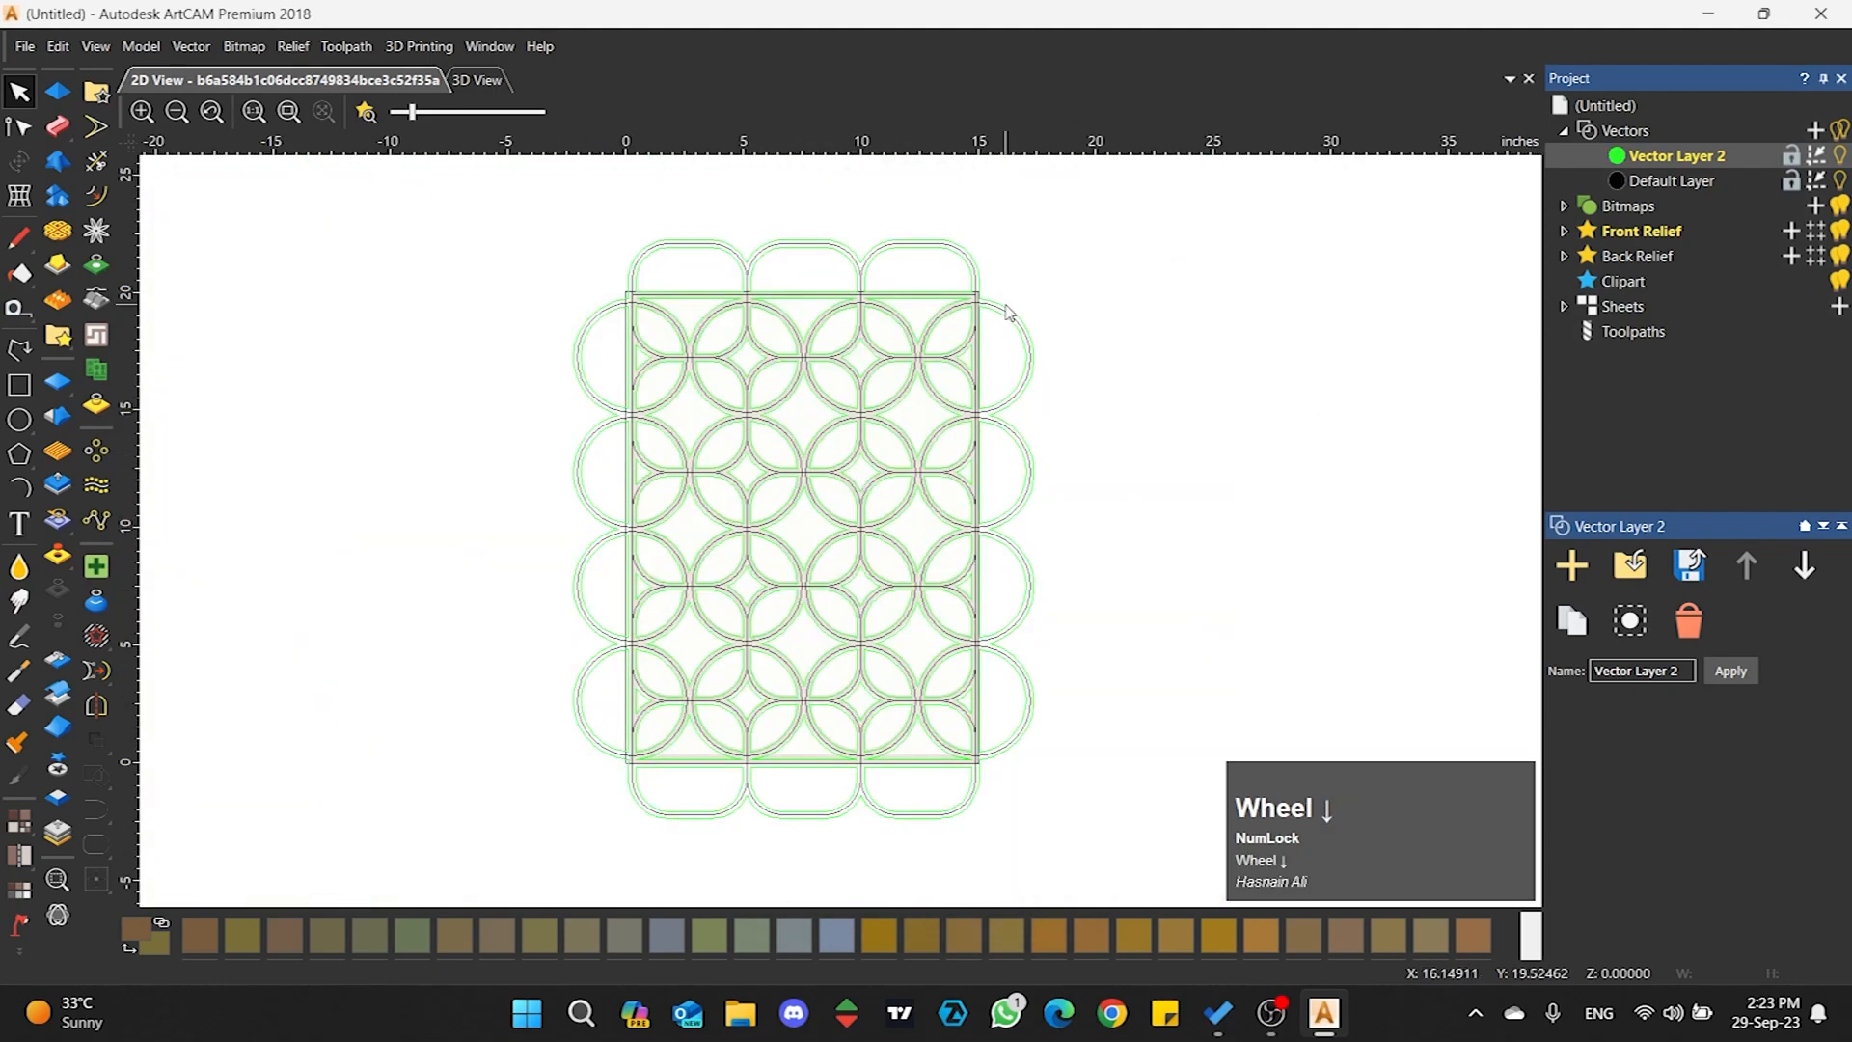
scroll(996, 302, "up", 5)
- Change the colour of Vector Layer 2 to orange (RGB 255, 152, 35) and check the offset outlines
left_click(1615, 156)
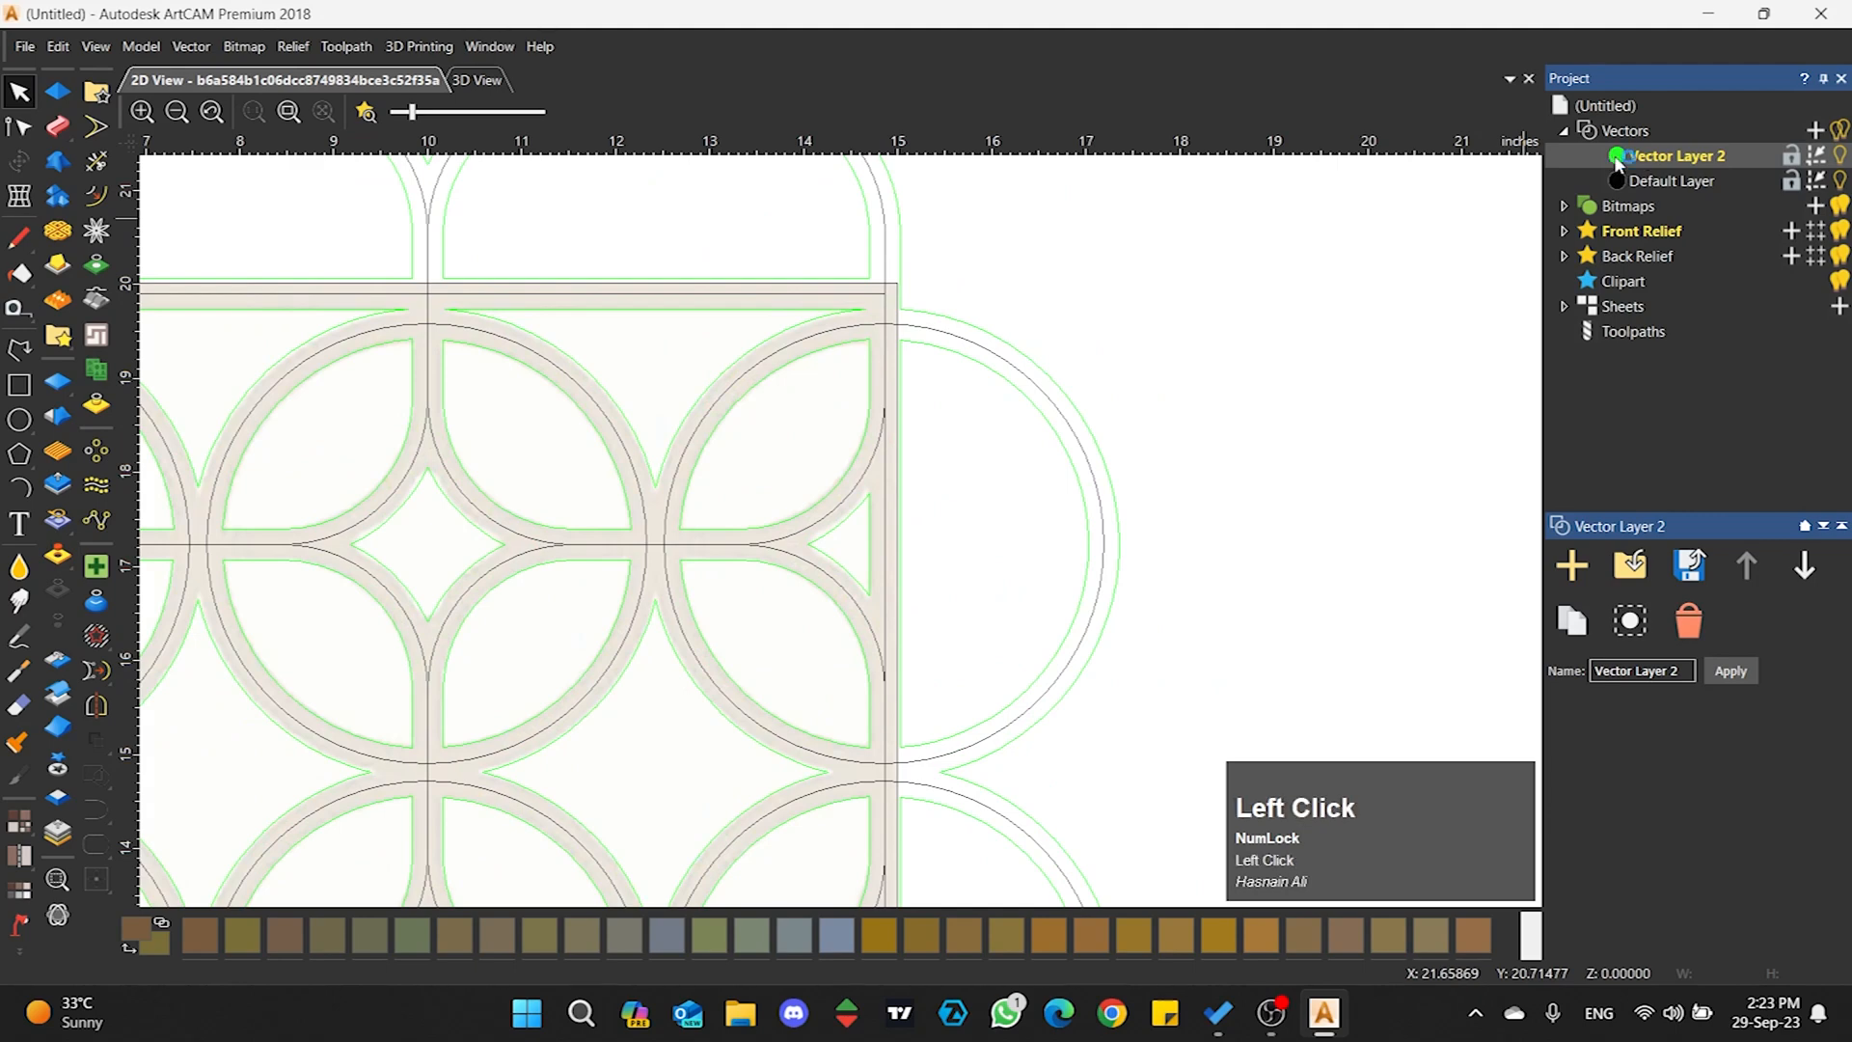
mouse_move(1024, 260)
left_mouse_down()
mouse_move(1015, 241)
mouse_move(1025, 265)
left_mouse_up()
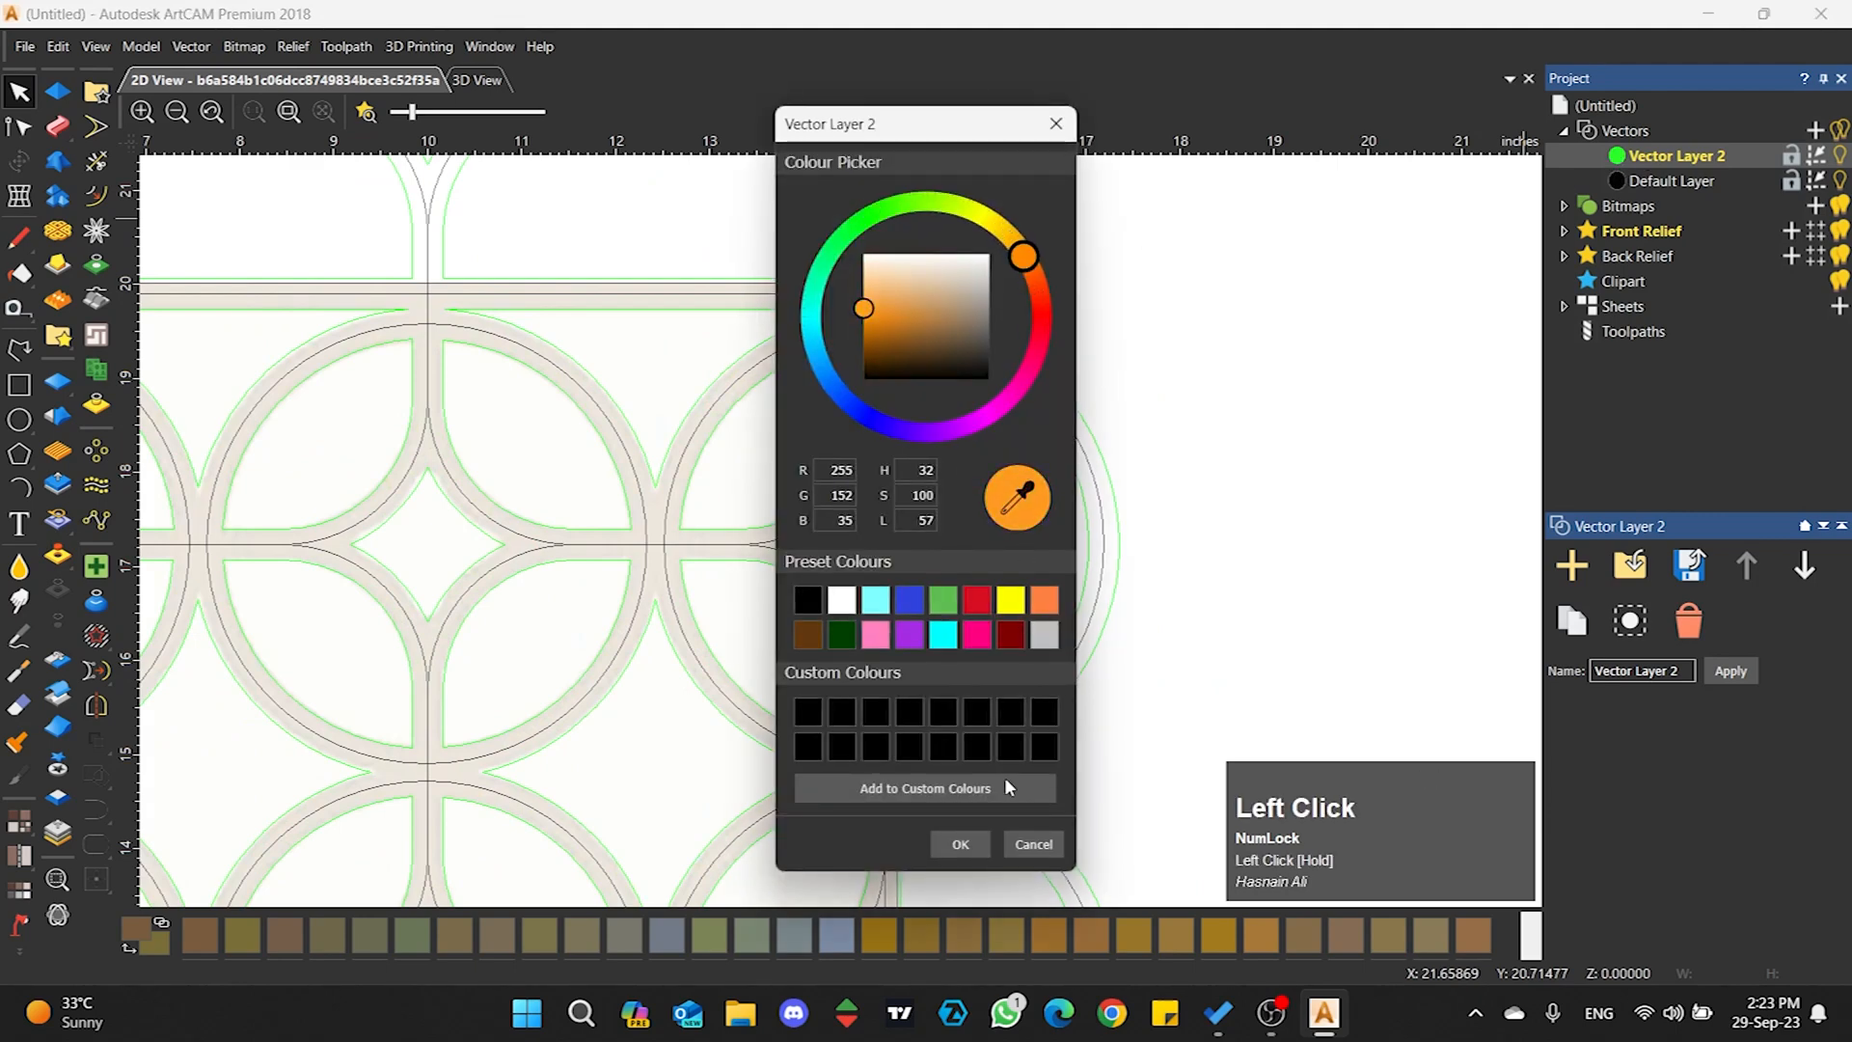
left_click(959, 844)
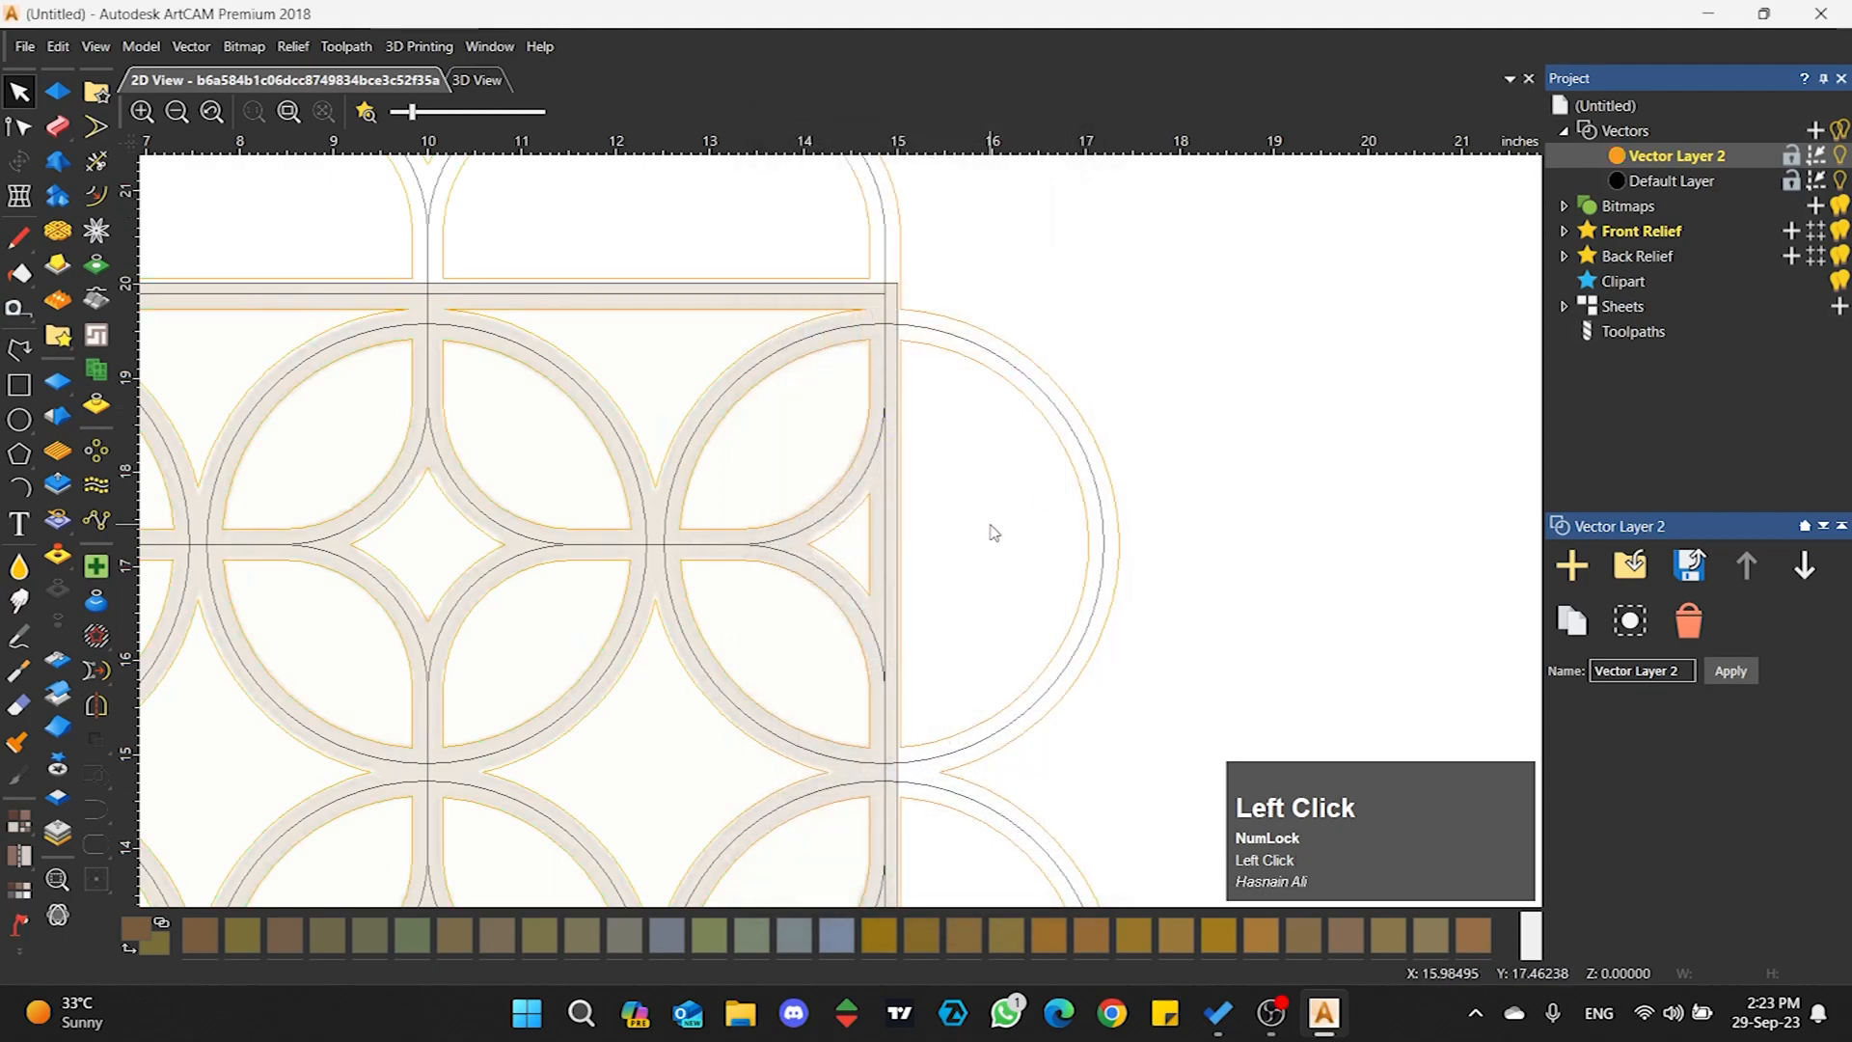
scroll(993, 532, "down", 3)
scroll(682, 570, "up", 5)
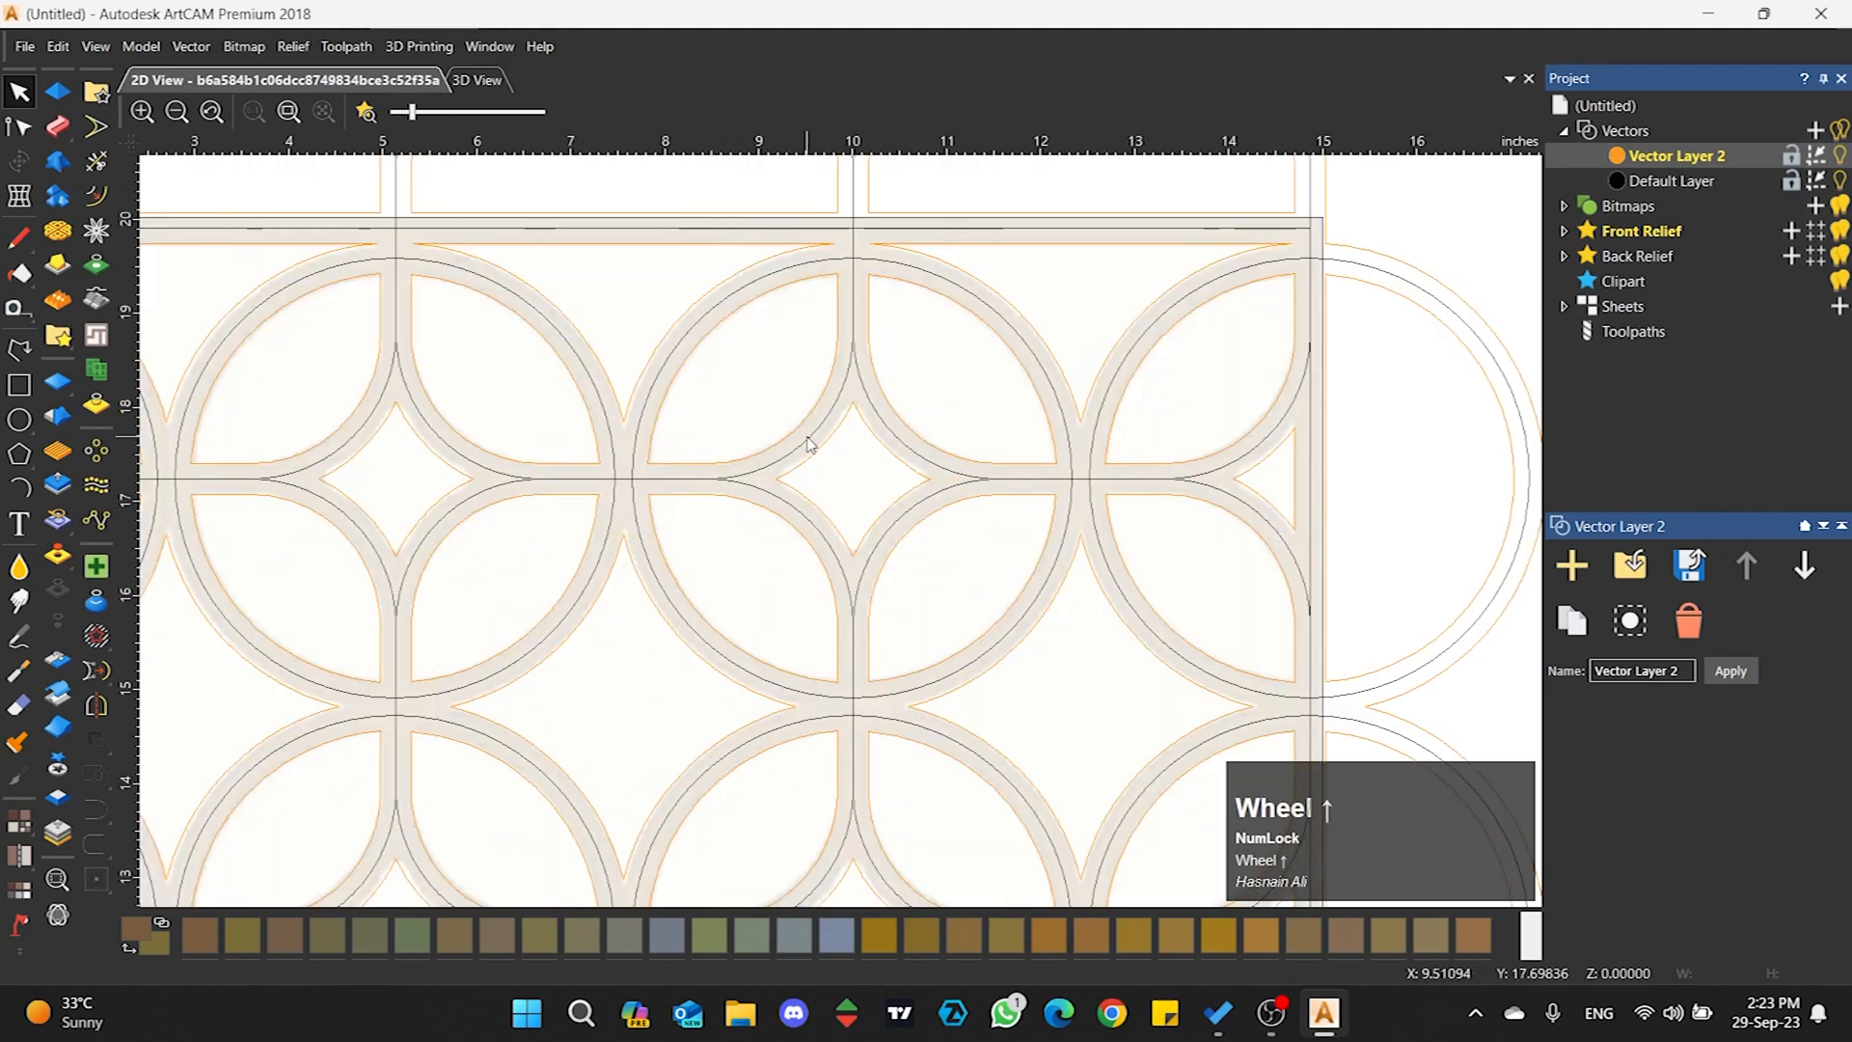
scroll(882, 405, "down", 4)
scroll(871, 526, "up", 2)
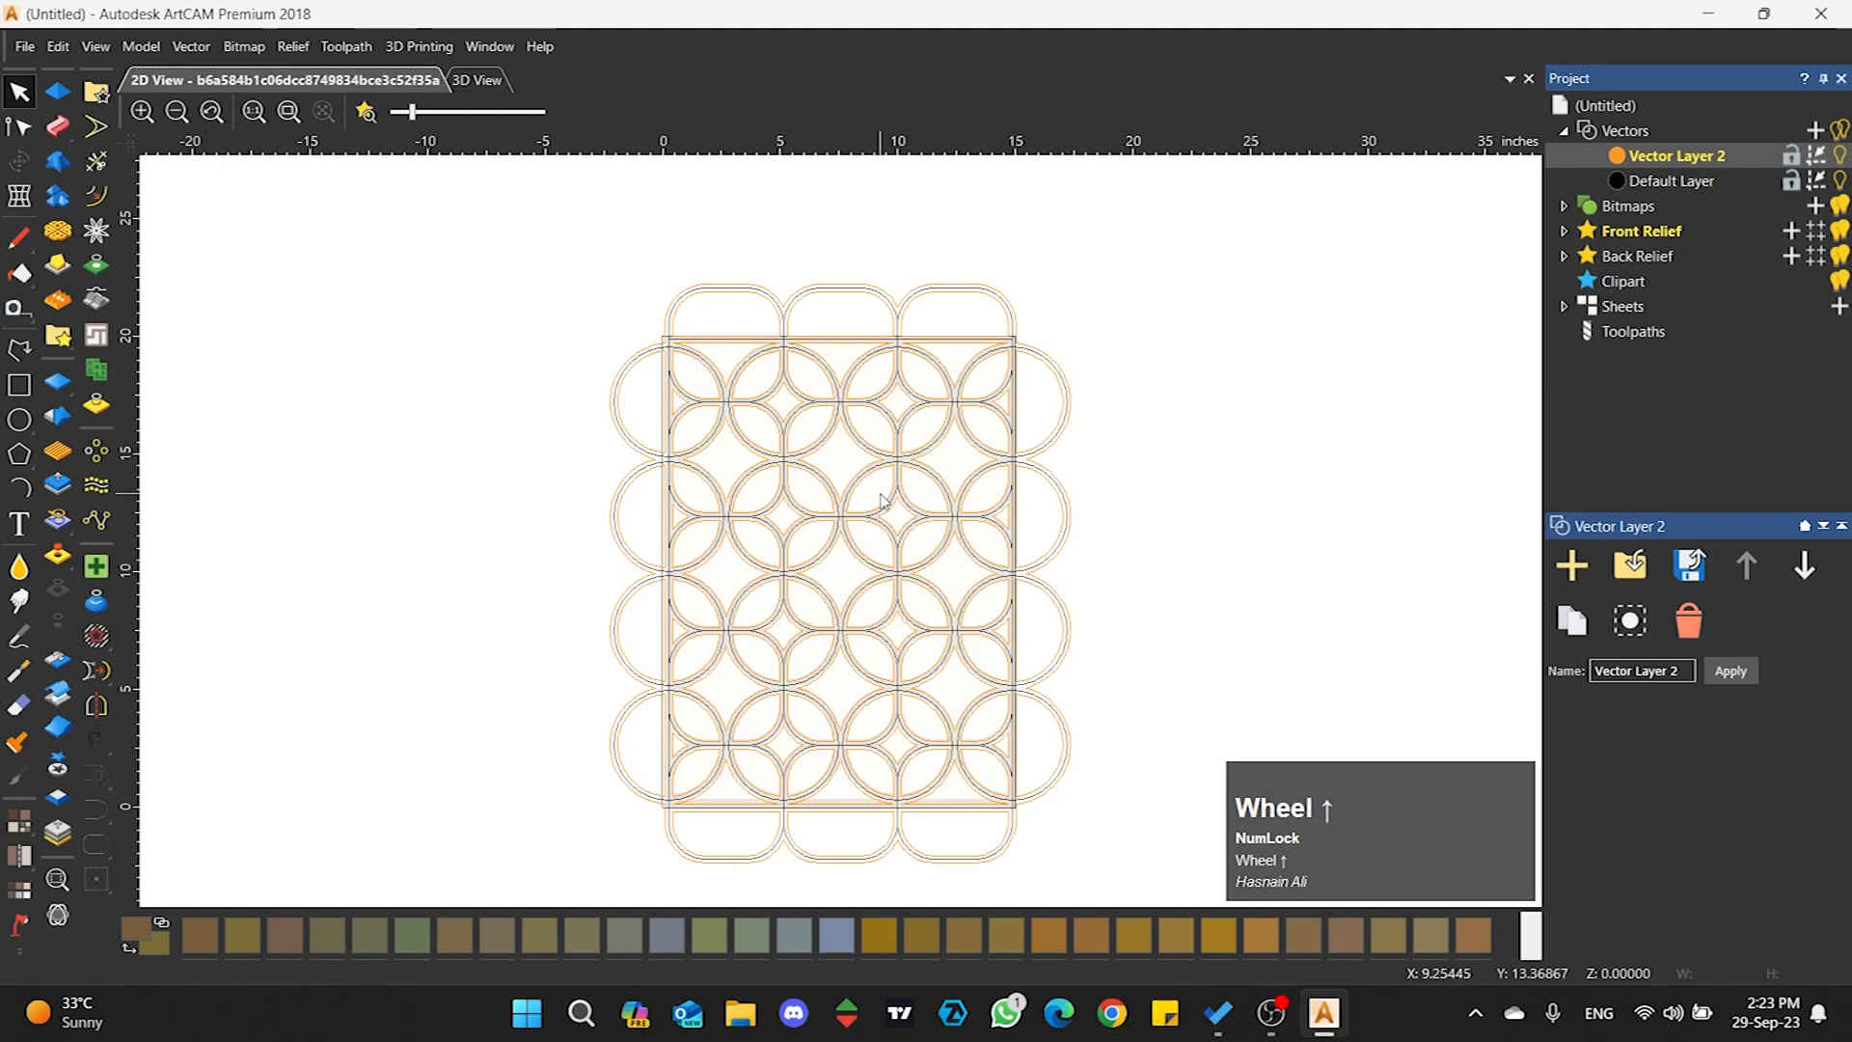
scroll(928, 391, "up", 2)
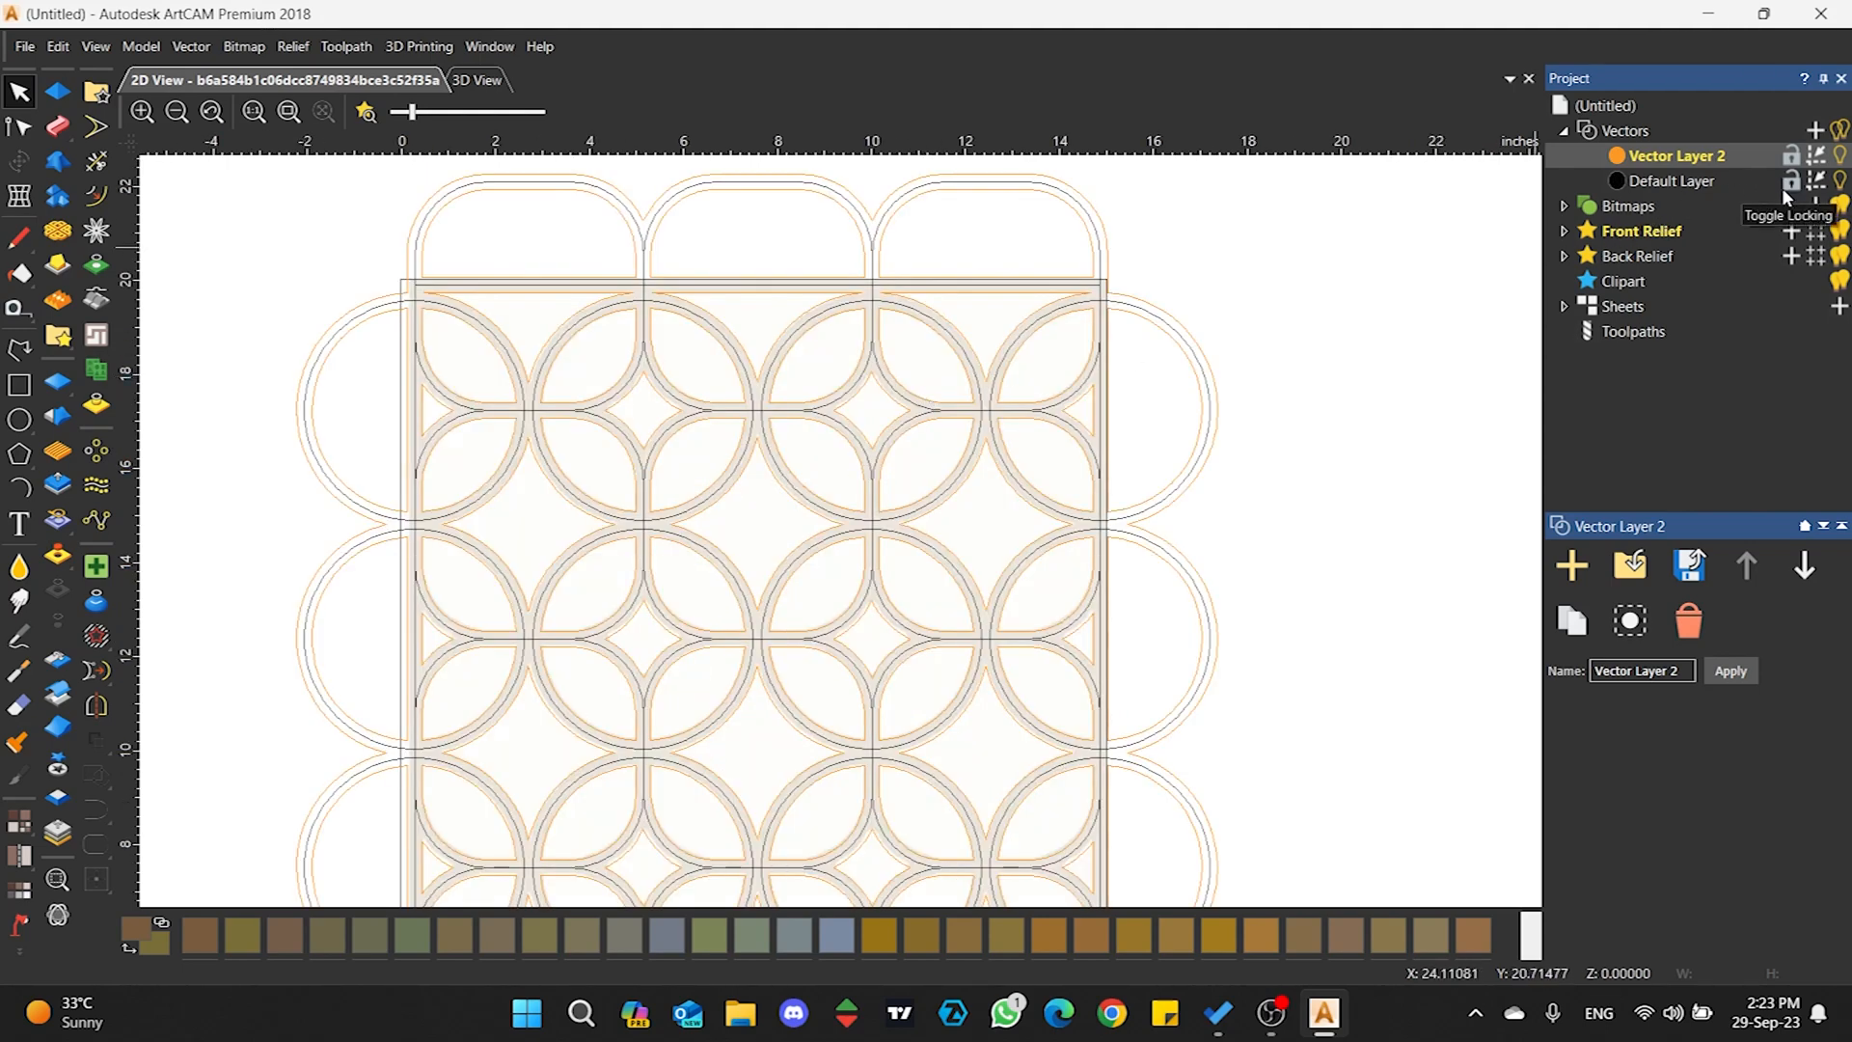
- Try red (RGB 255, 0, 0) as the Default Layer's colour, and restore it to the black preset
left_click(1618, 181)
left_click(874, 308)
left_click_drag(872, 309, 815, 326)
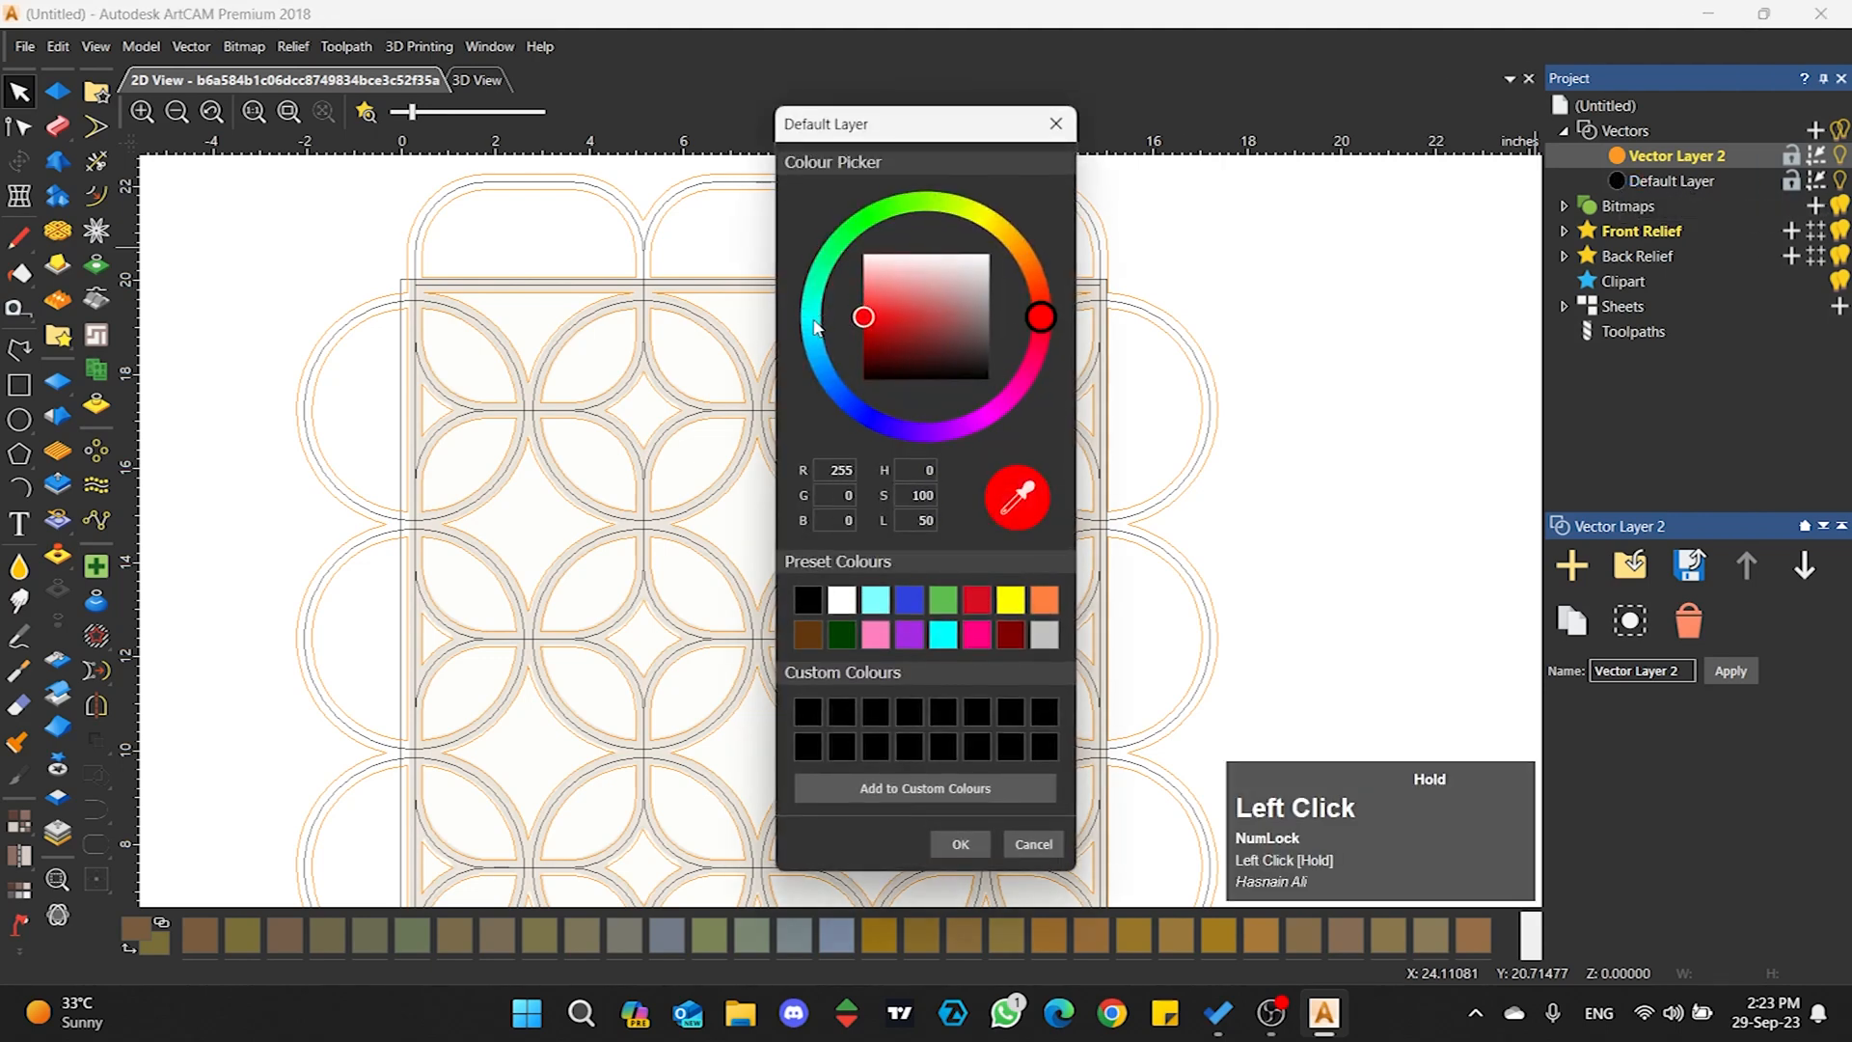
left_click(960, 844)
left_click(1617, 180)
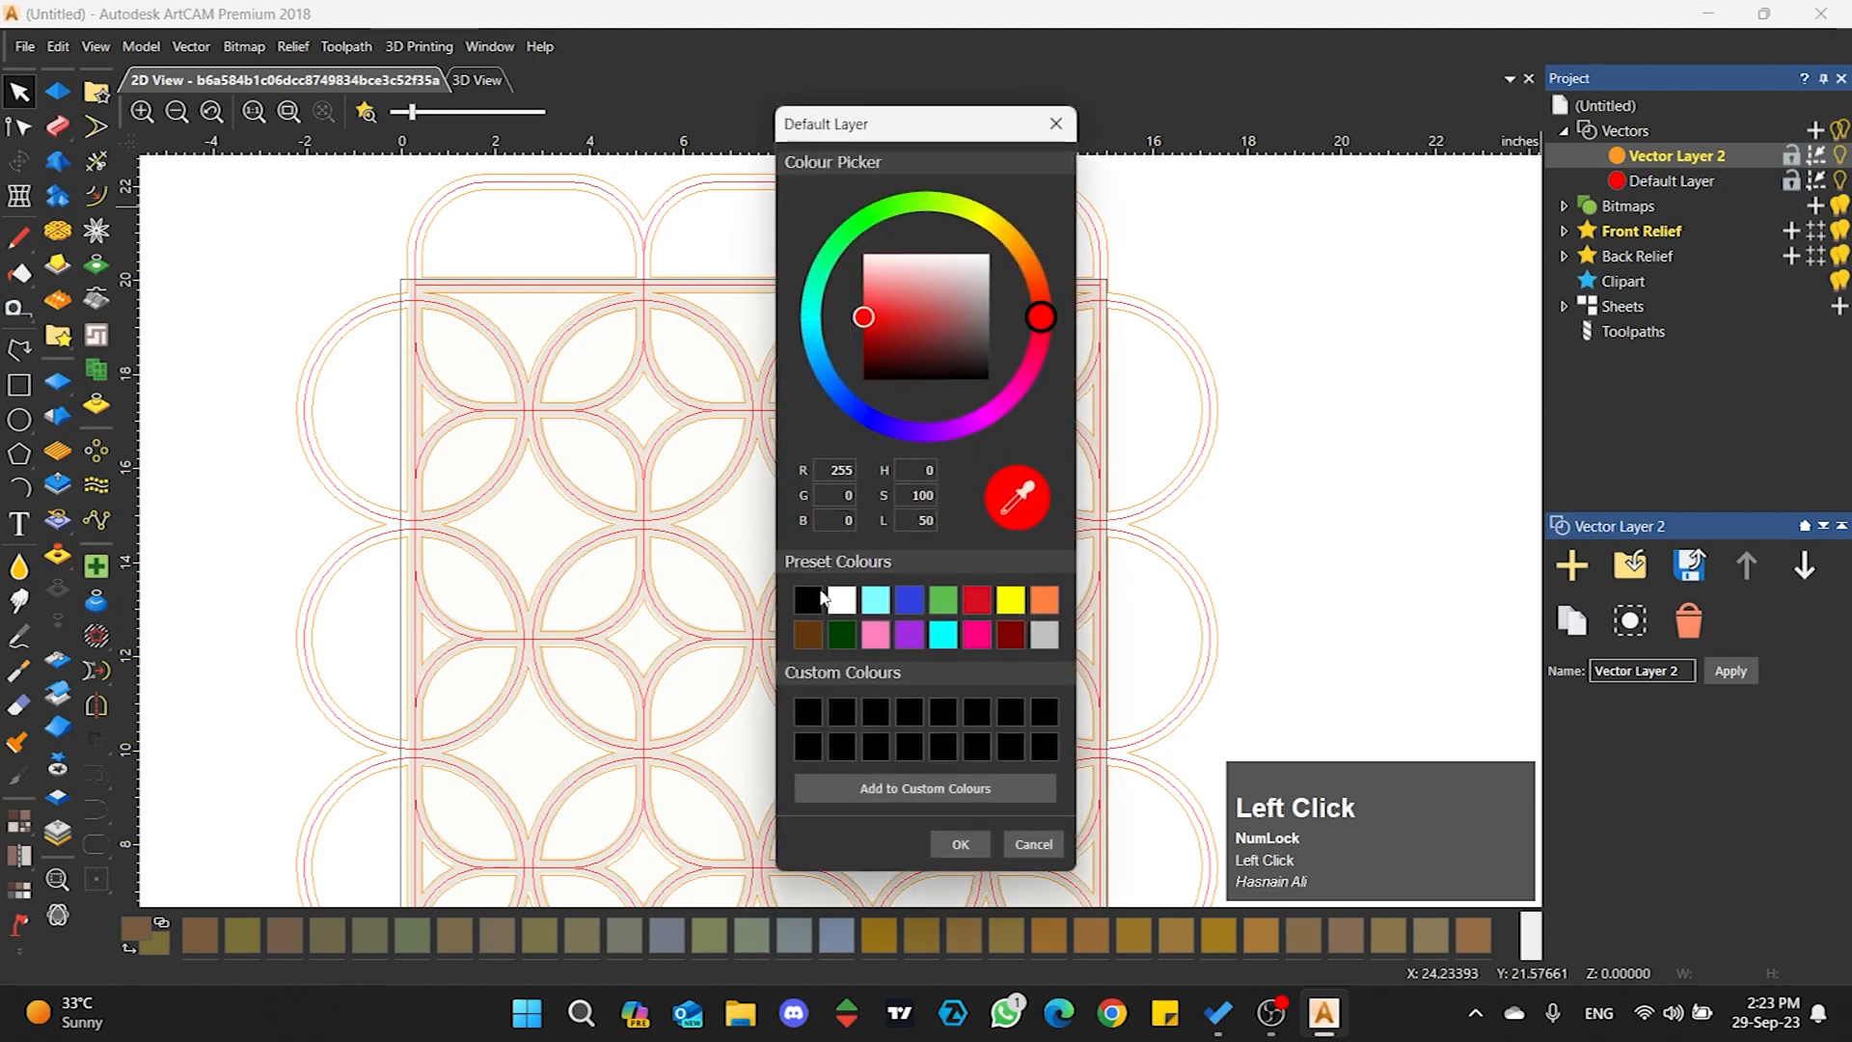
left_click(807, 602)
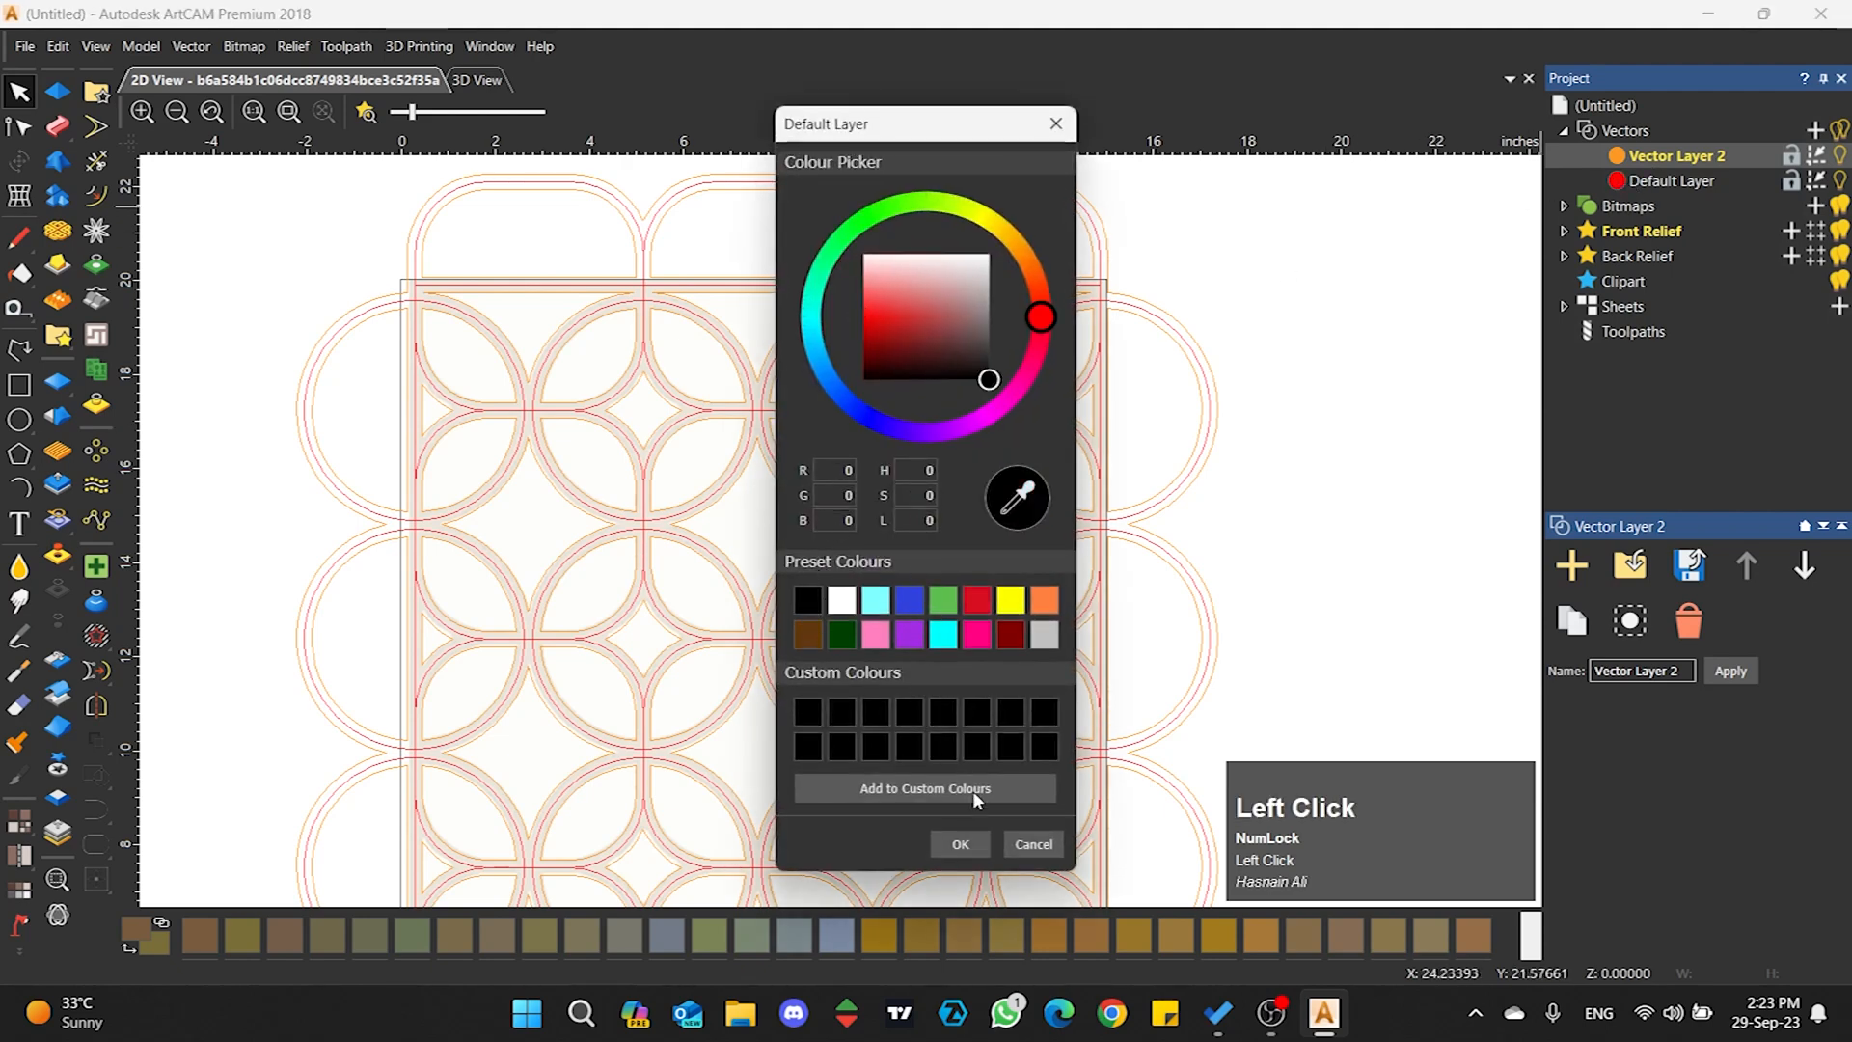
left_click(961, 845)
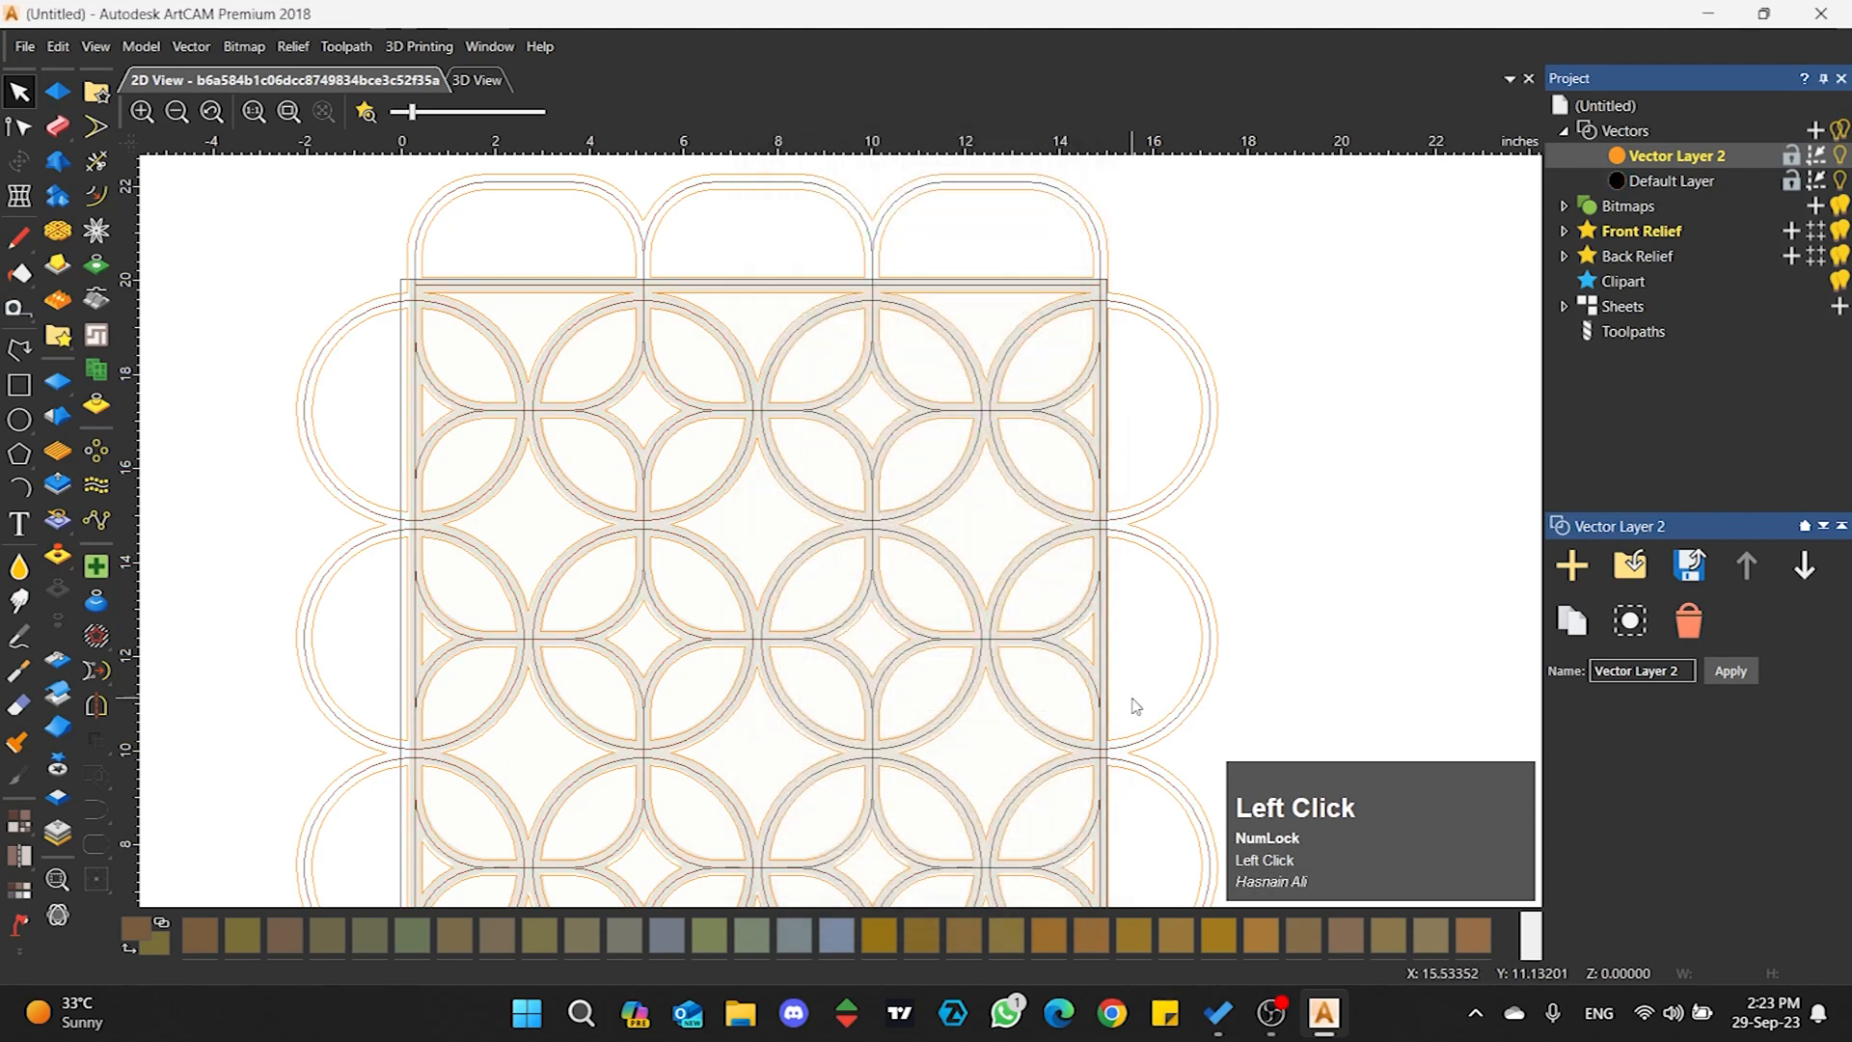
- Hide the Default Layer holding the original centreline vectors
left_click(1840, 181)
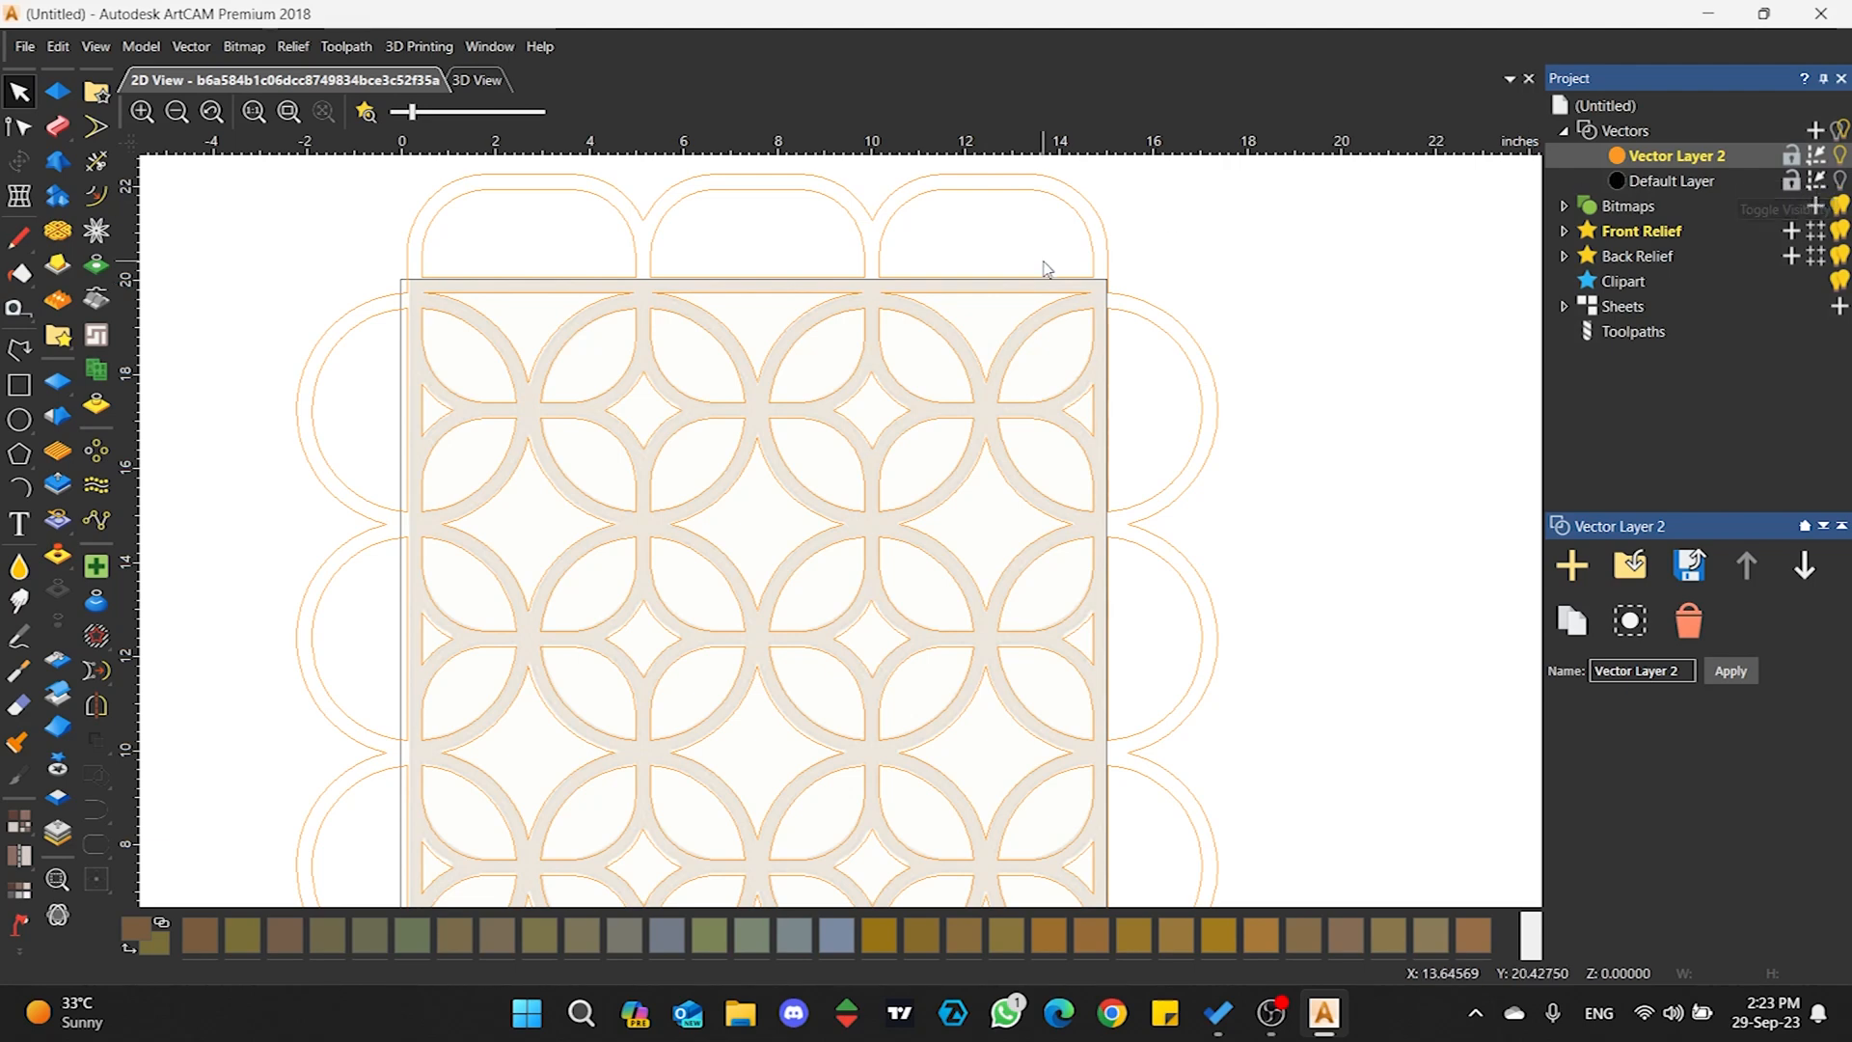
left_click(1264, 251)
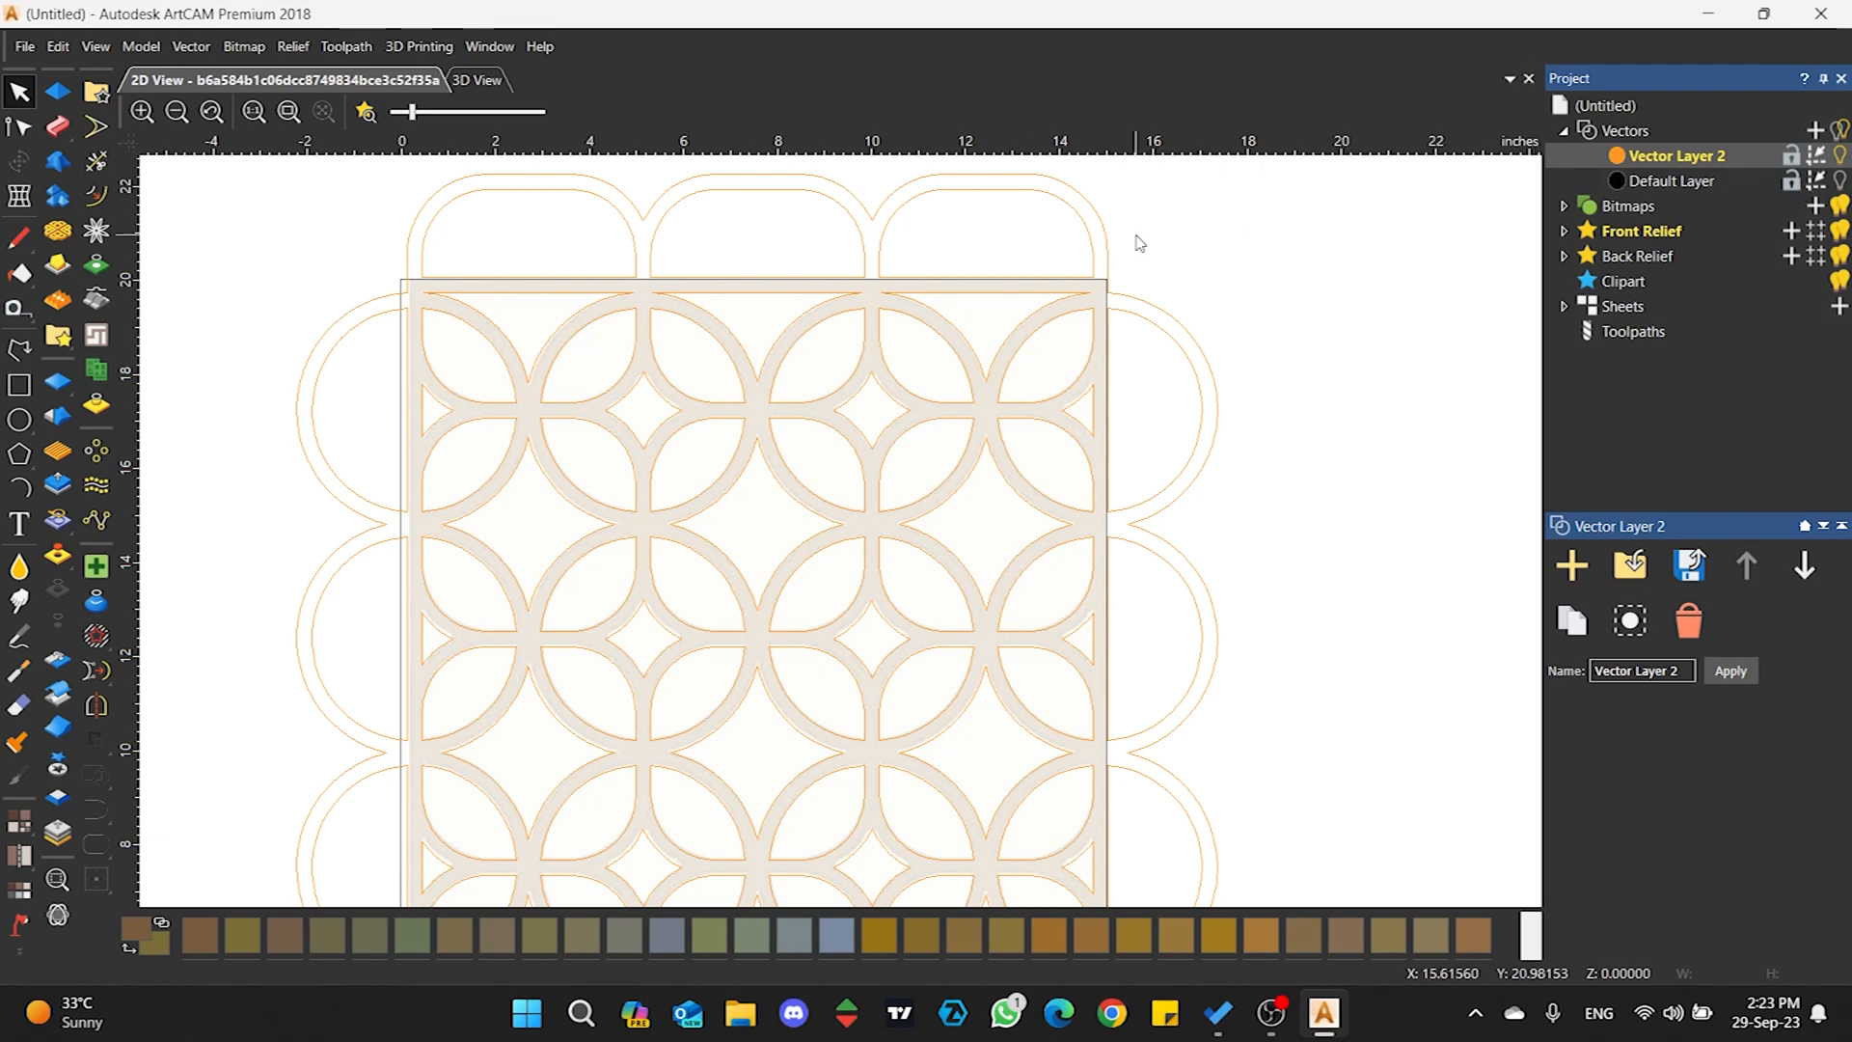
- Delete the outermost scalloped outline and the loose arcs outside the model boundary from Vector Layer 2
scroll(913, 240, "down", 3)
scroll(804, 652, "up", 2)
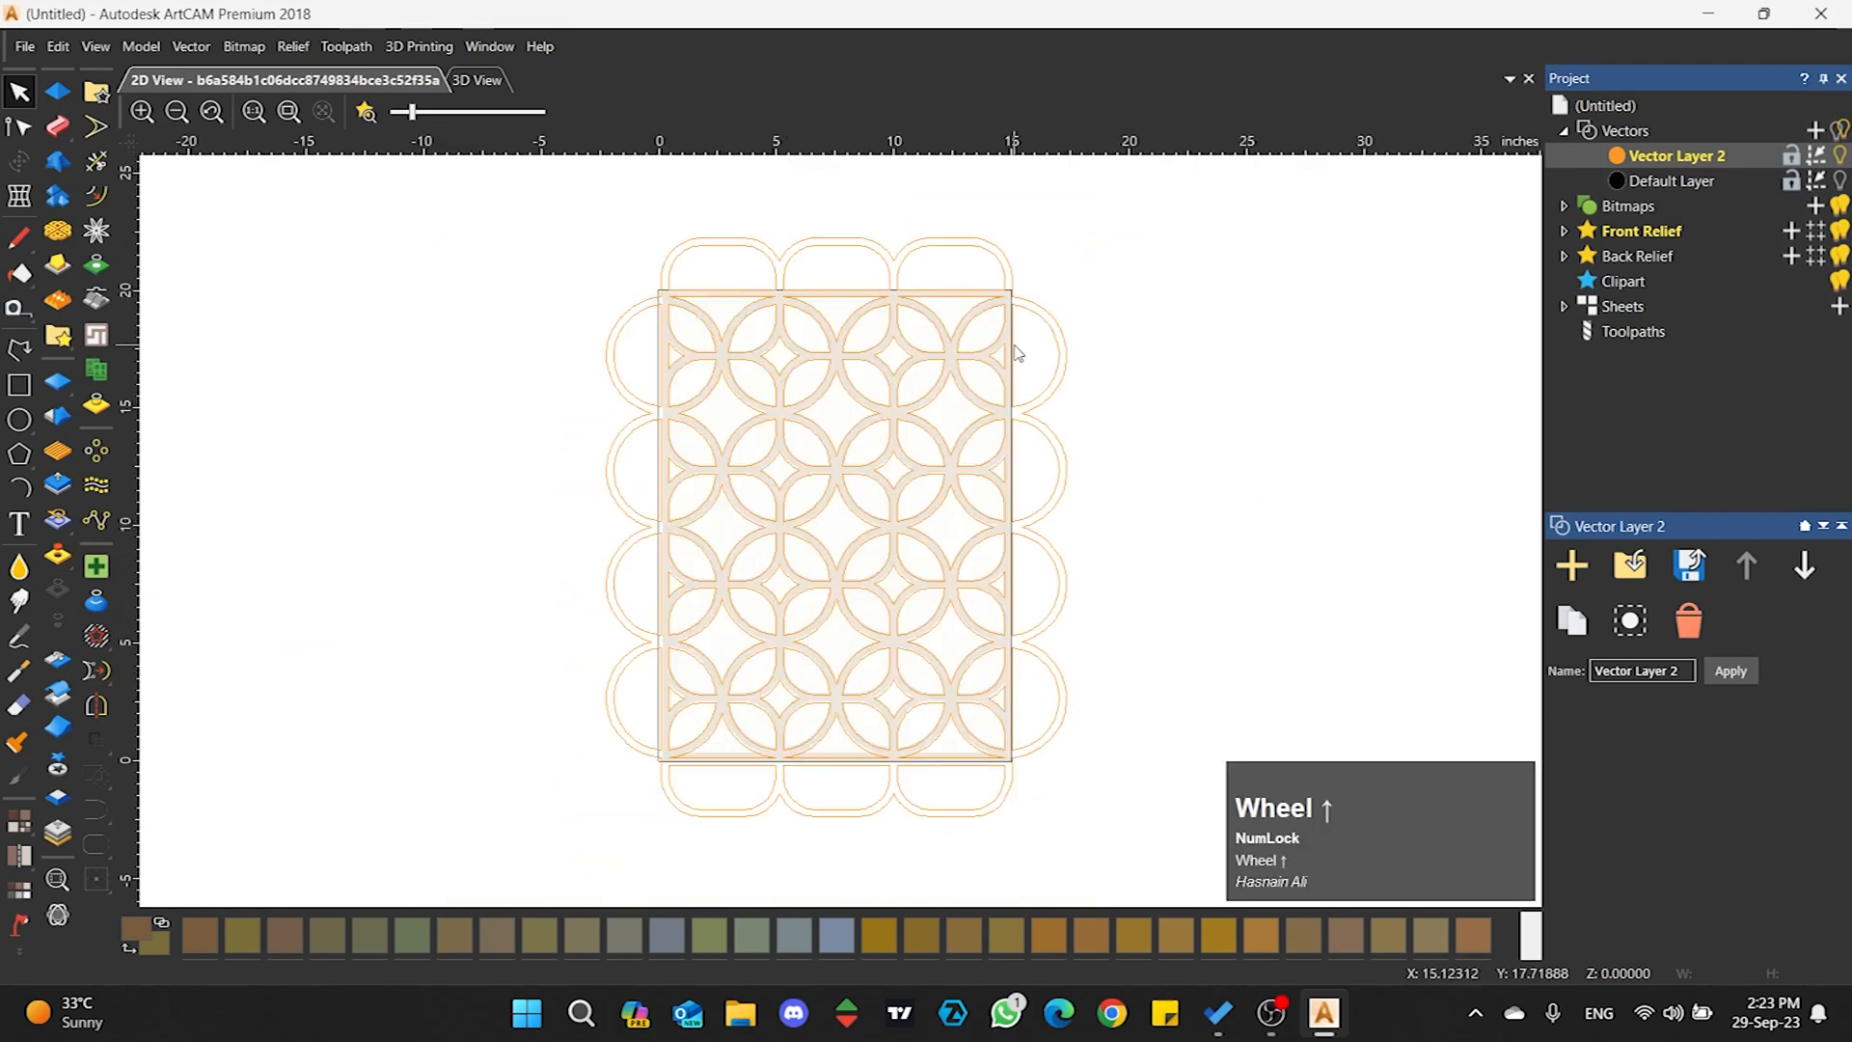
left_click_drag(1088, 250, 624, 288)
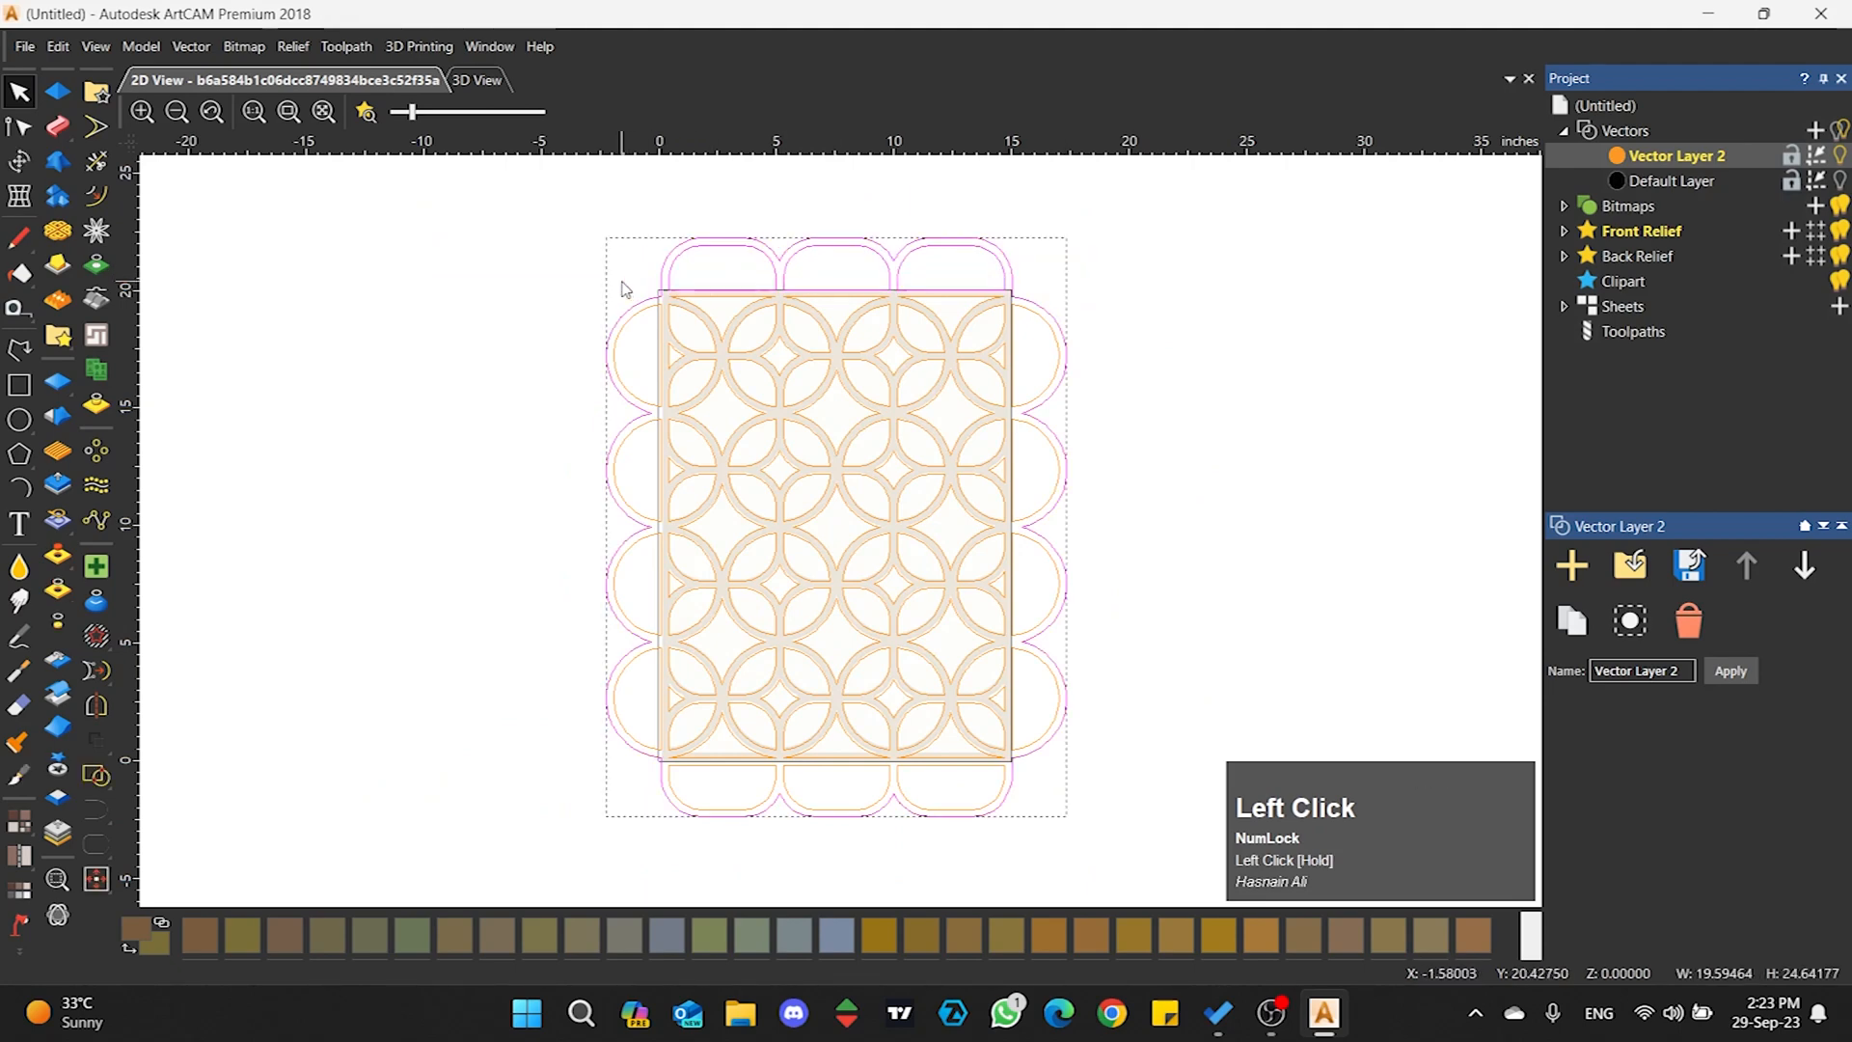
left_click(624, 289)
left_click_drag(640, 273, 570, 764)
key("Delete")
left_click_drag(1072, 249, 591, 864)
key("Delete")
key("Delete")
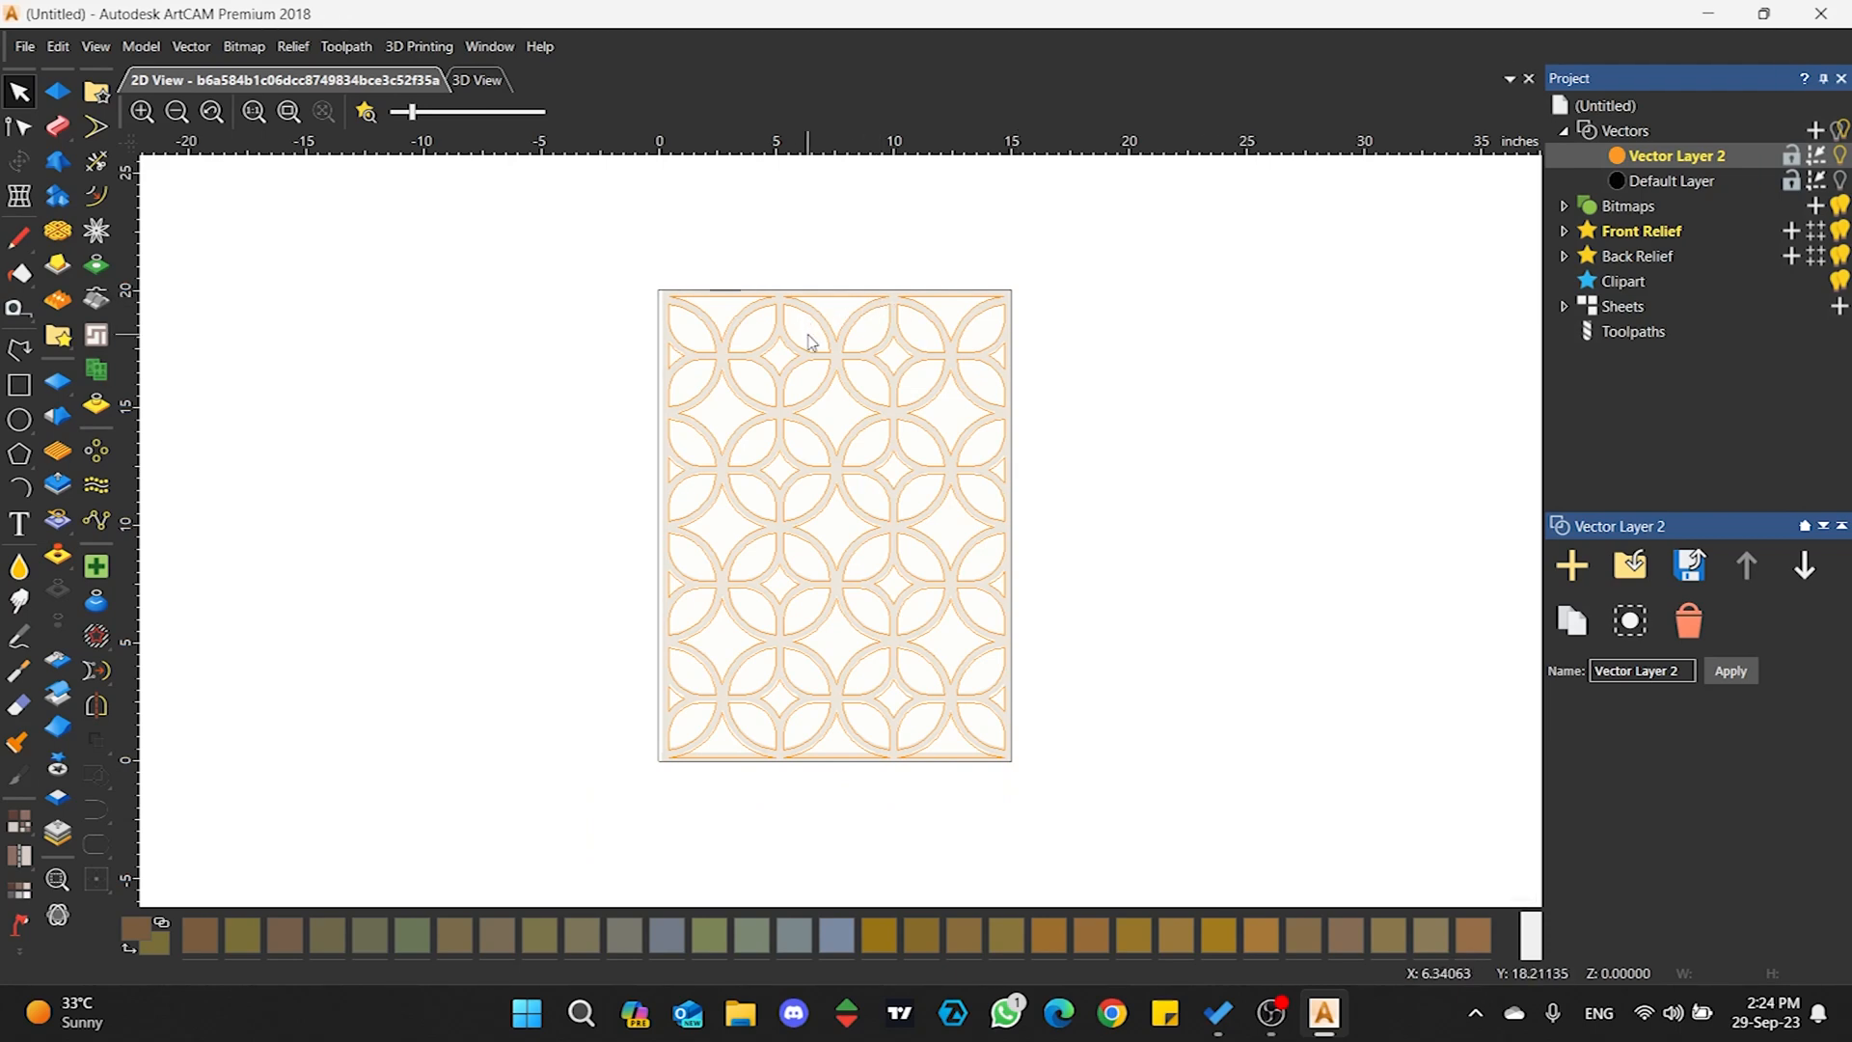
scroll(811, 341, "up", 3)
key("Num_Lock")
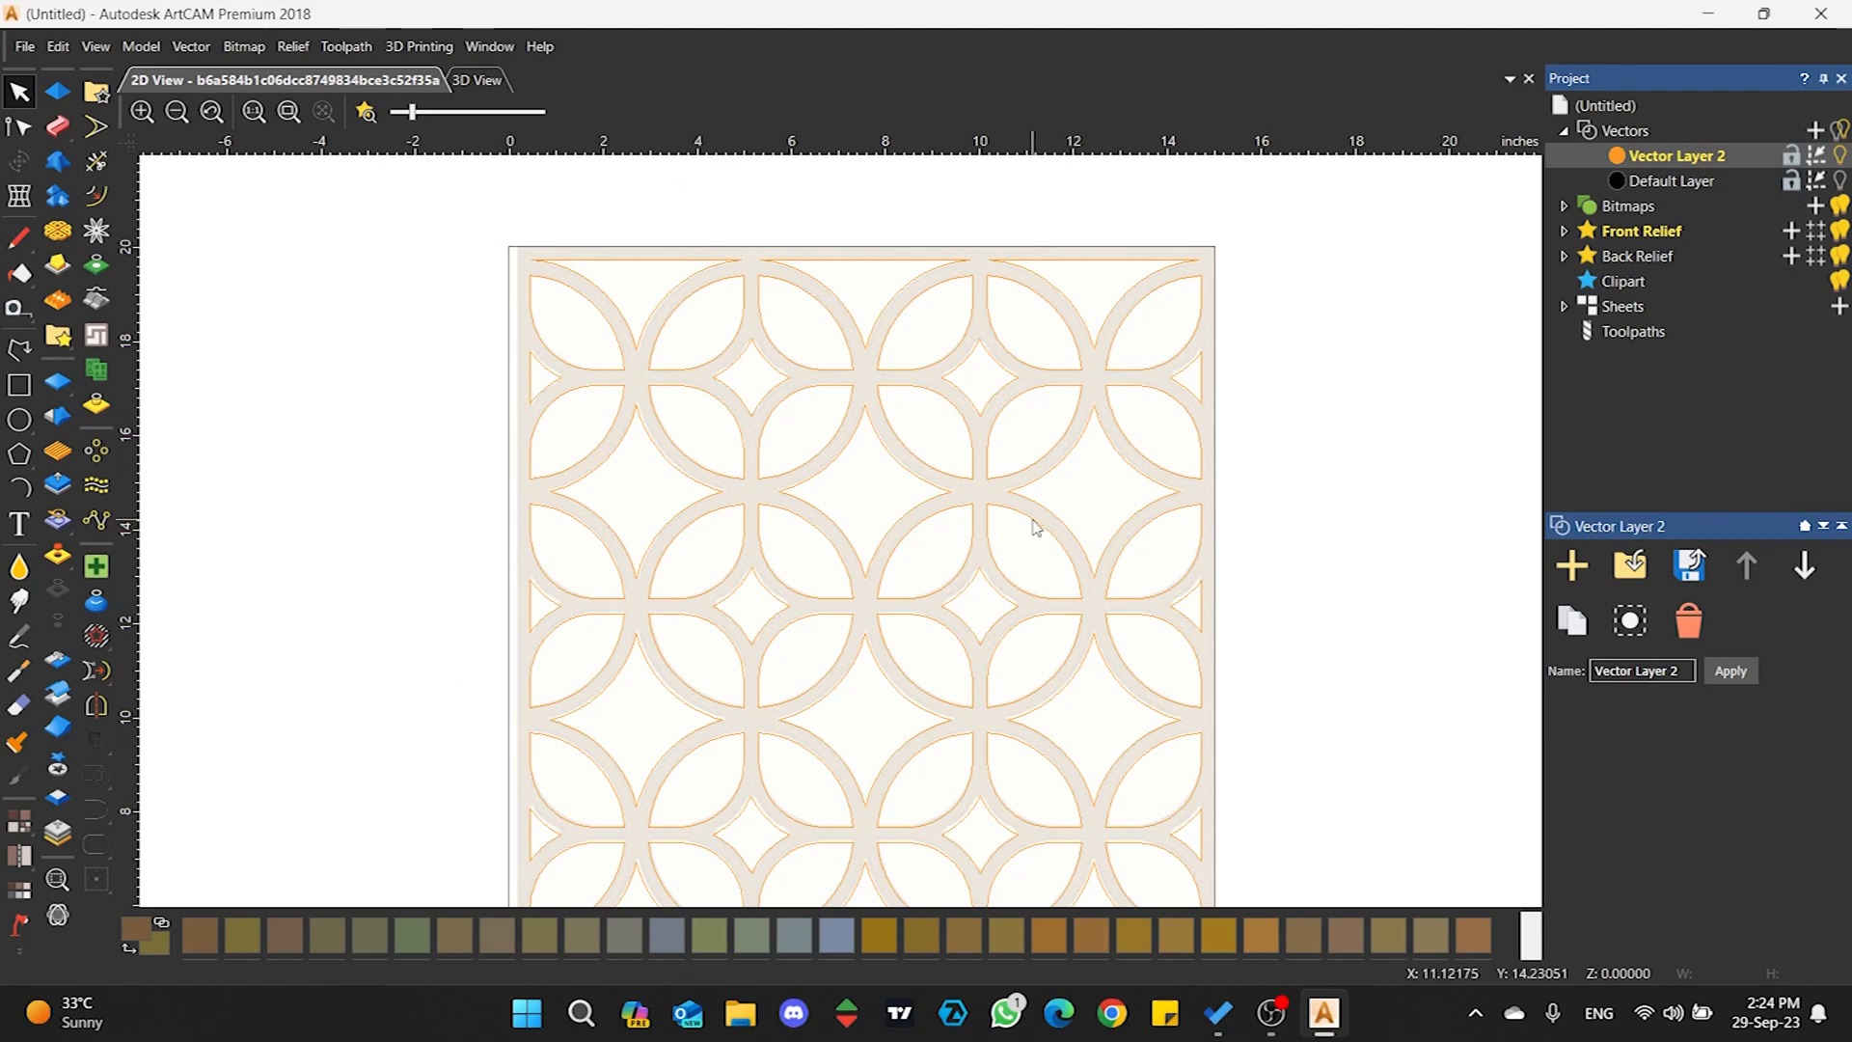
- Show and activate the Default Layer, and offset its border rectangle outwards by 0.16288 inches with sharp corners
left_click(1840, 183)
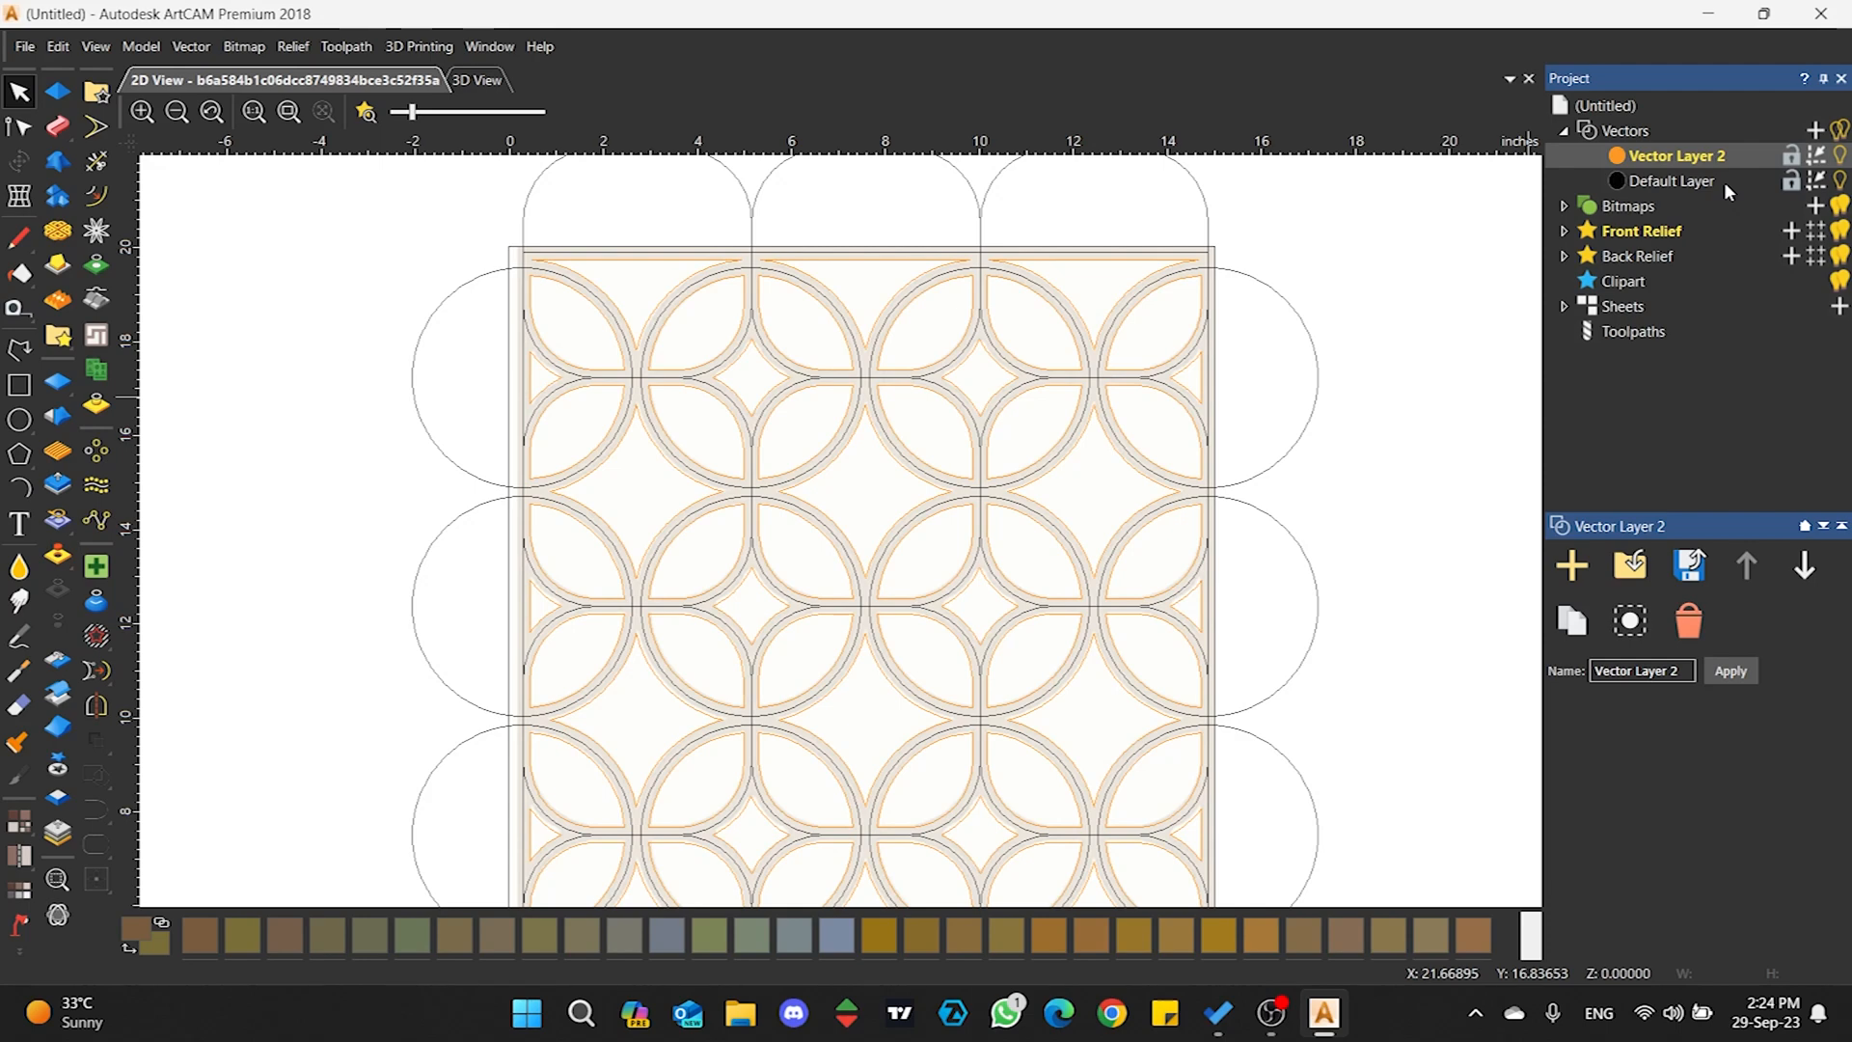
left_click(1723, 181)
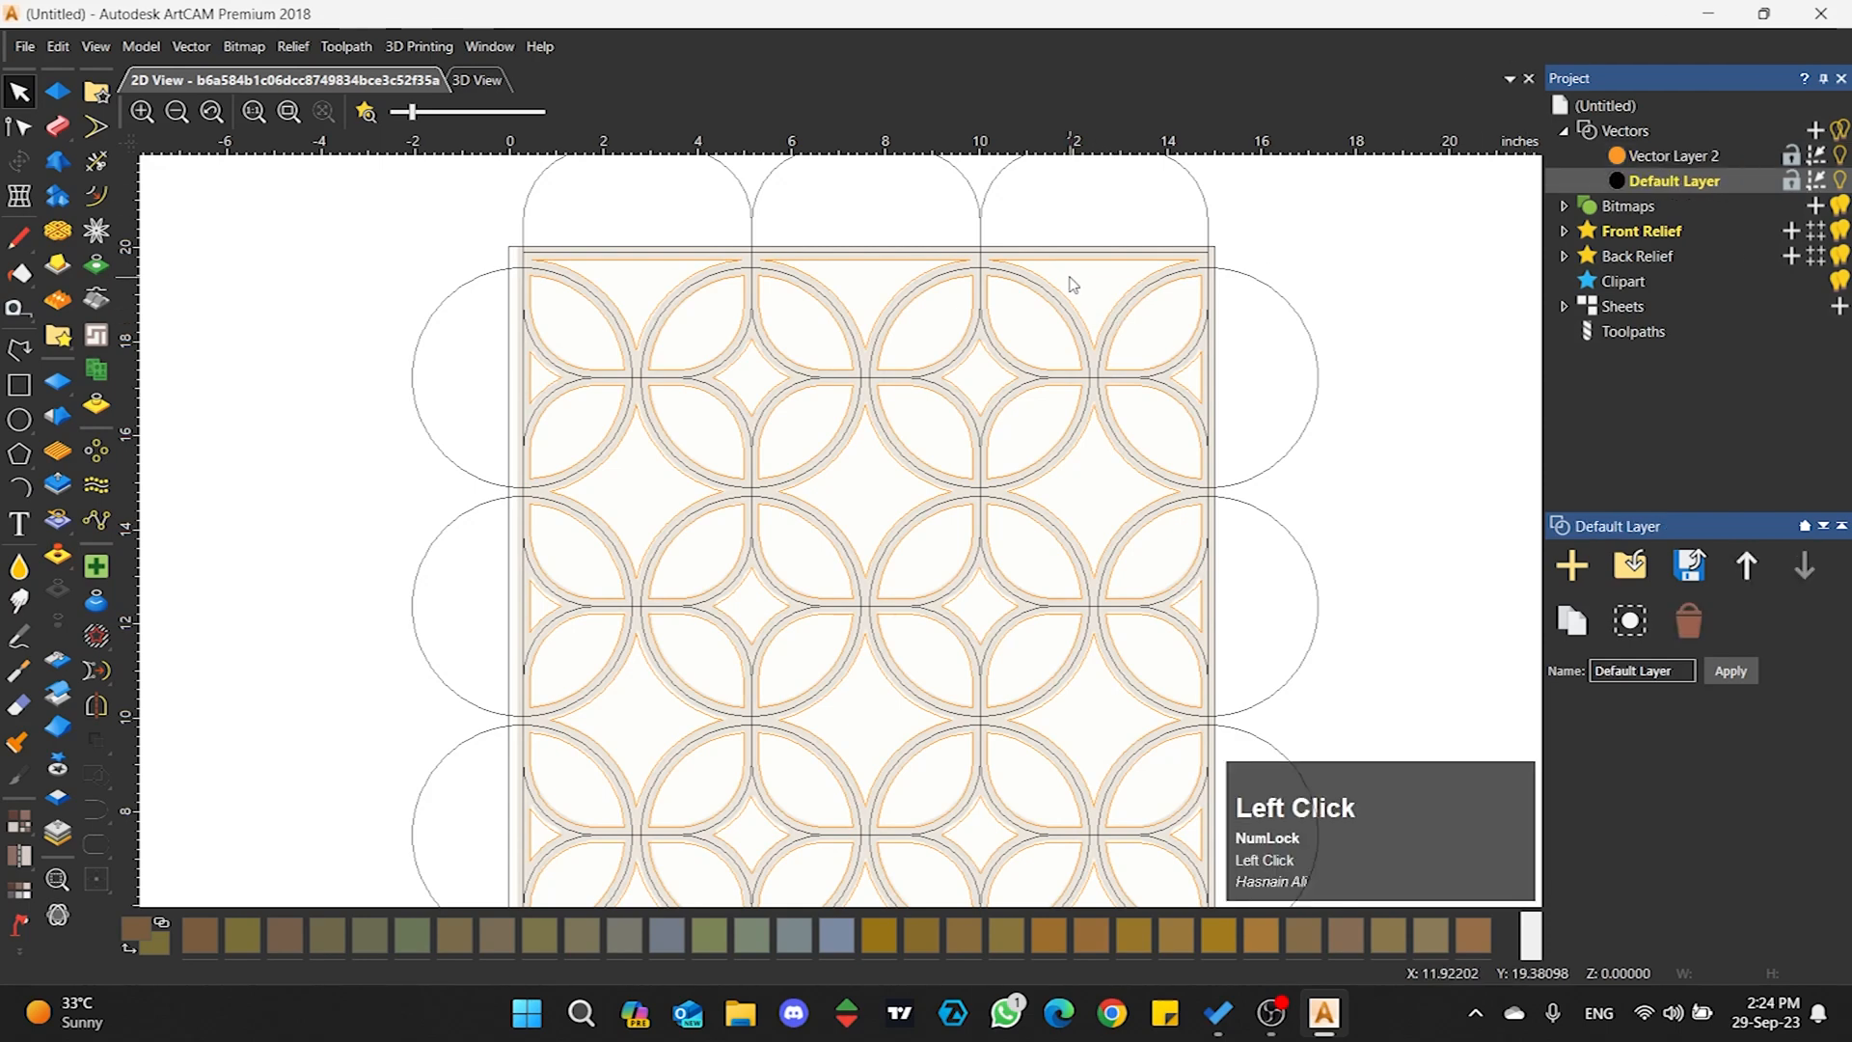
left_click(787, 254)
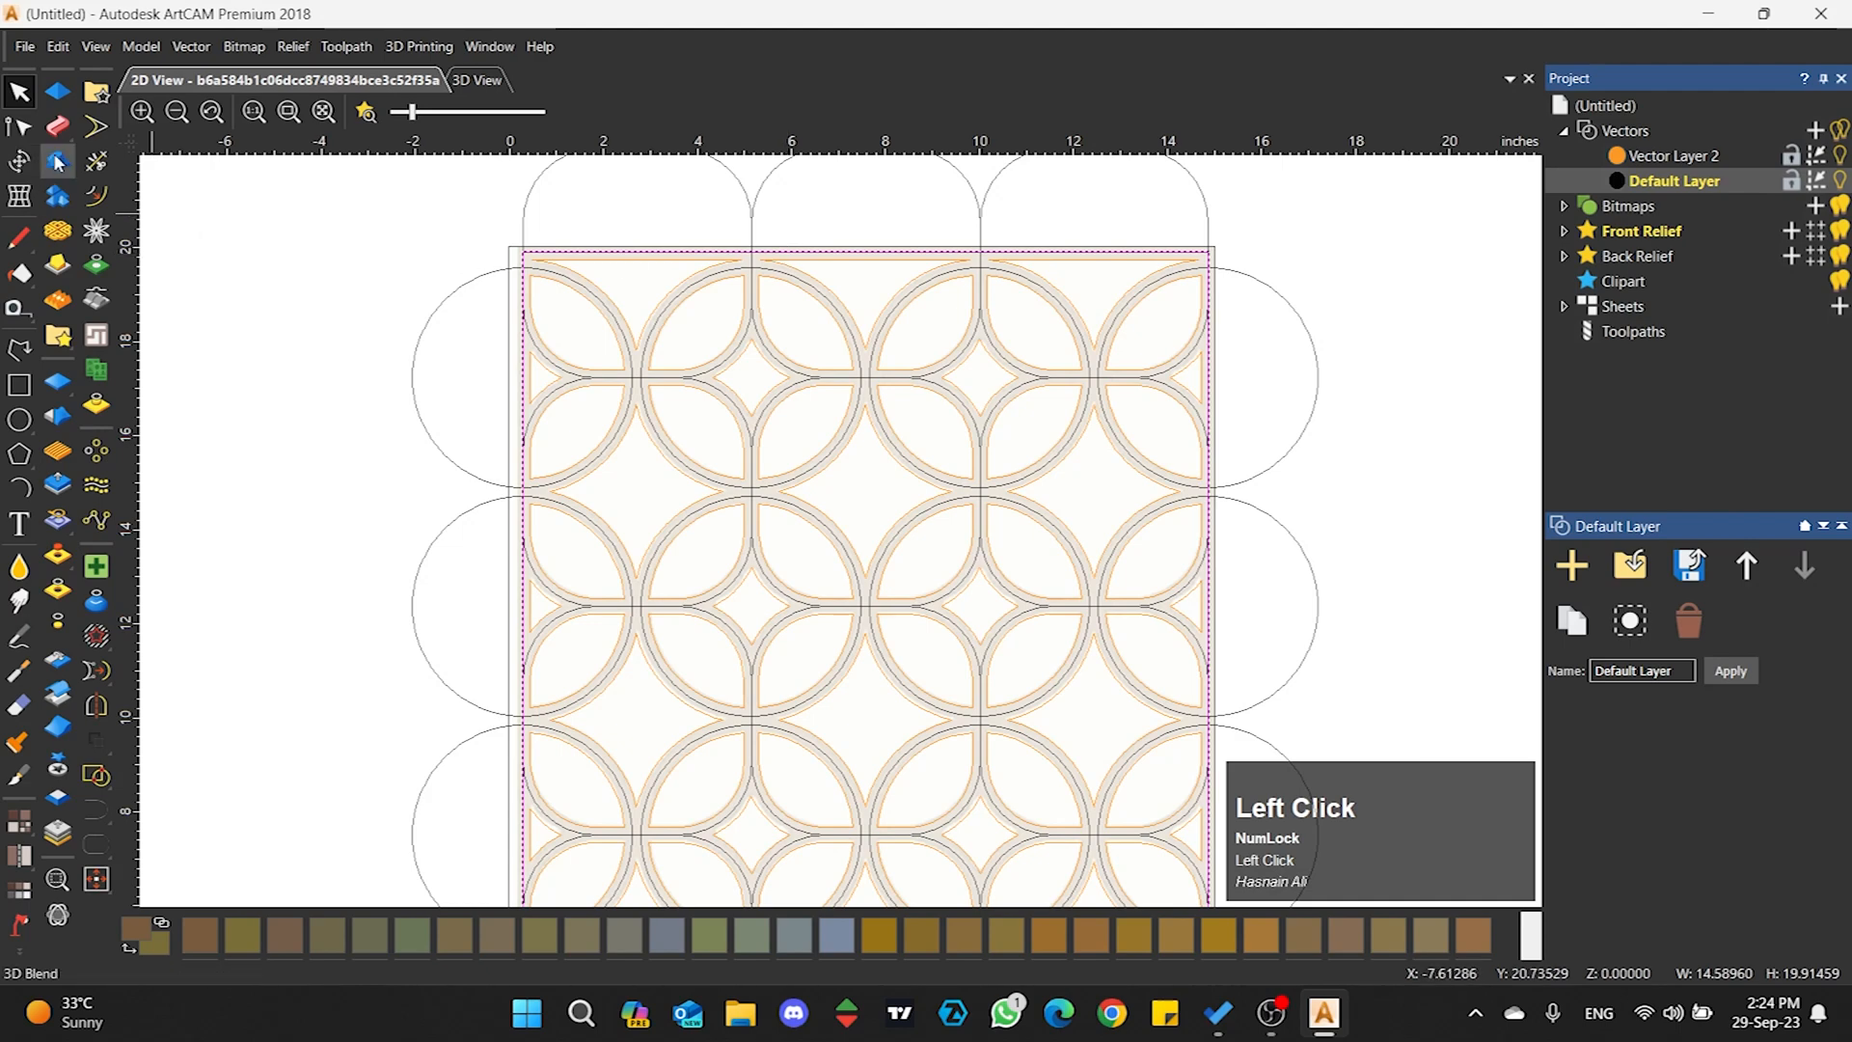
left_click(95, 197)
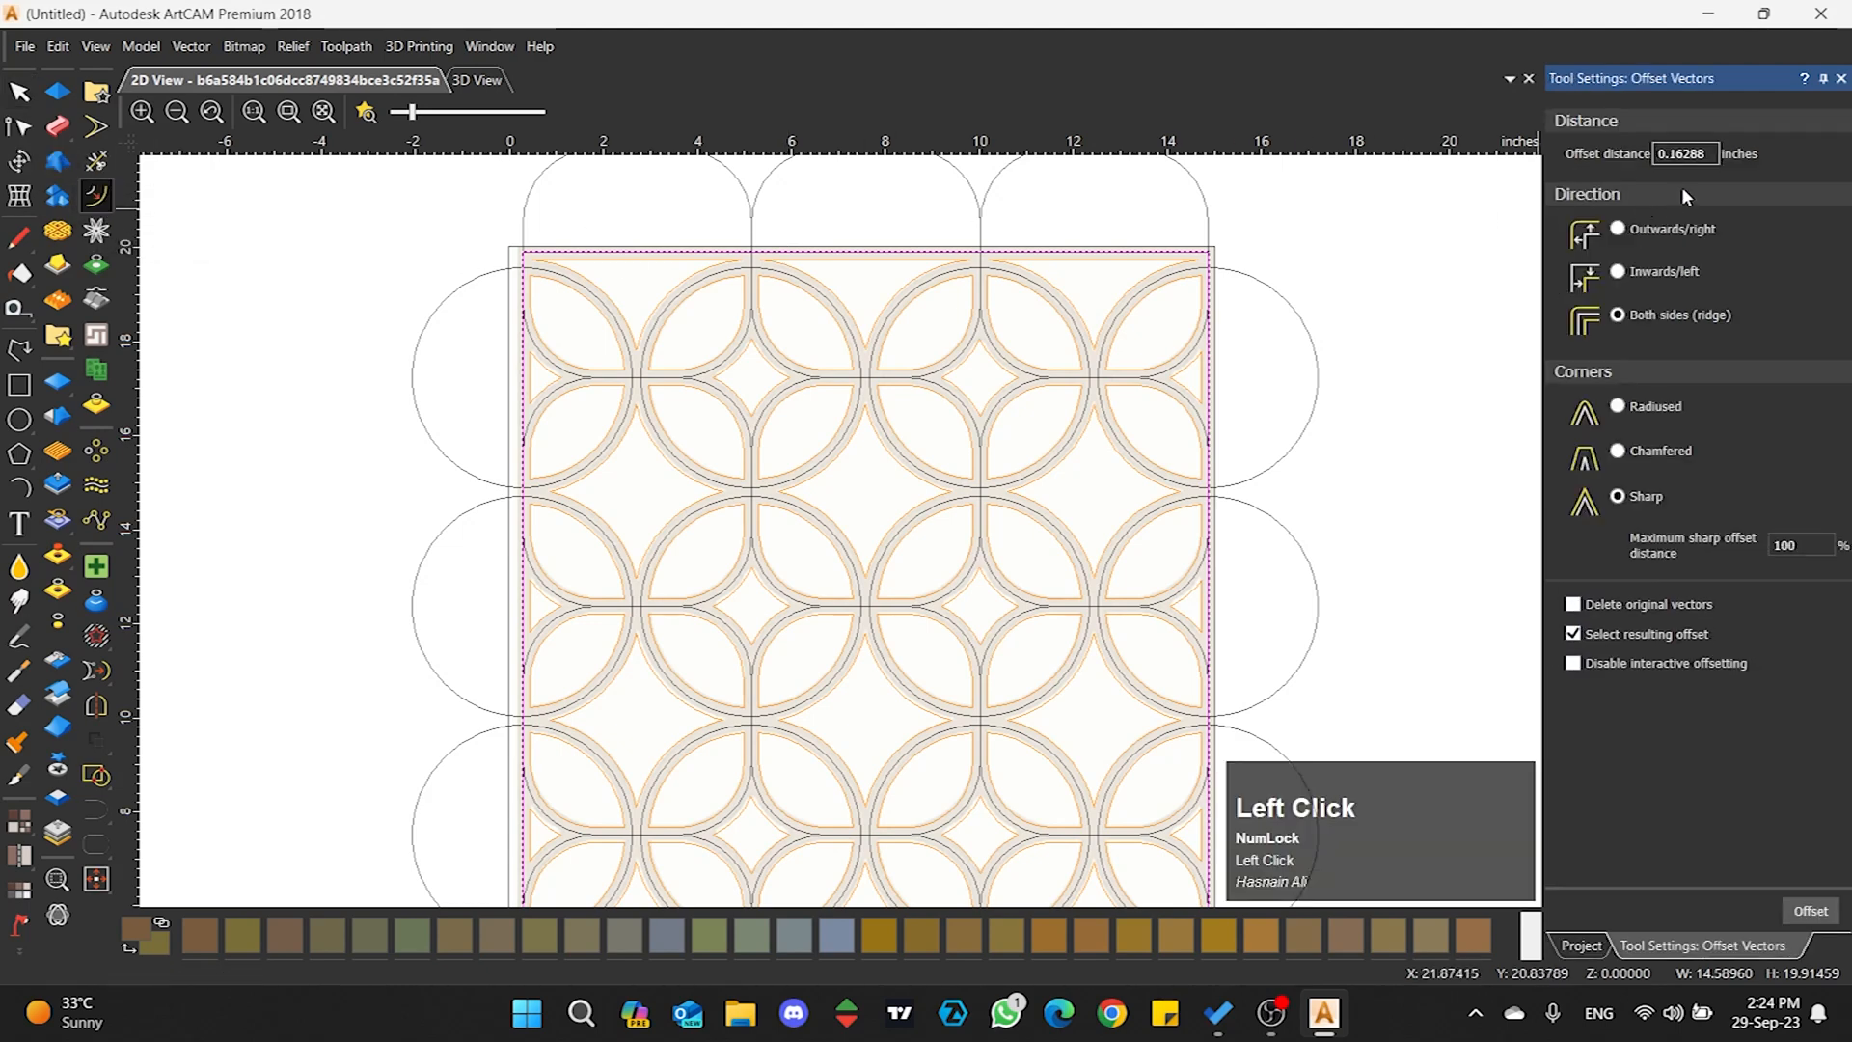
left_click(1620, 230)
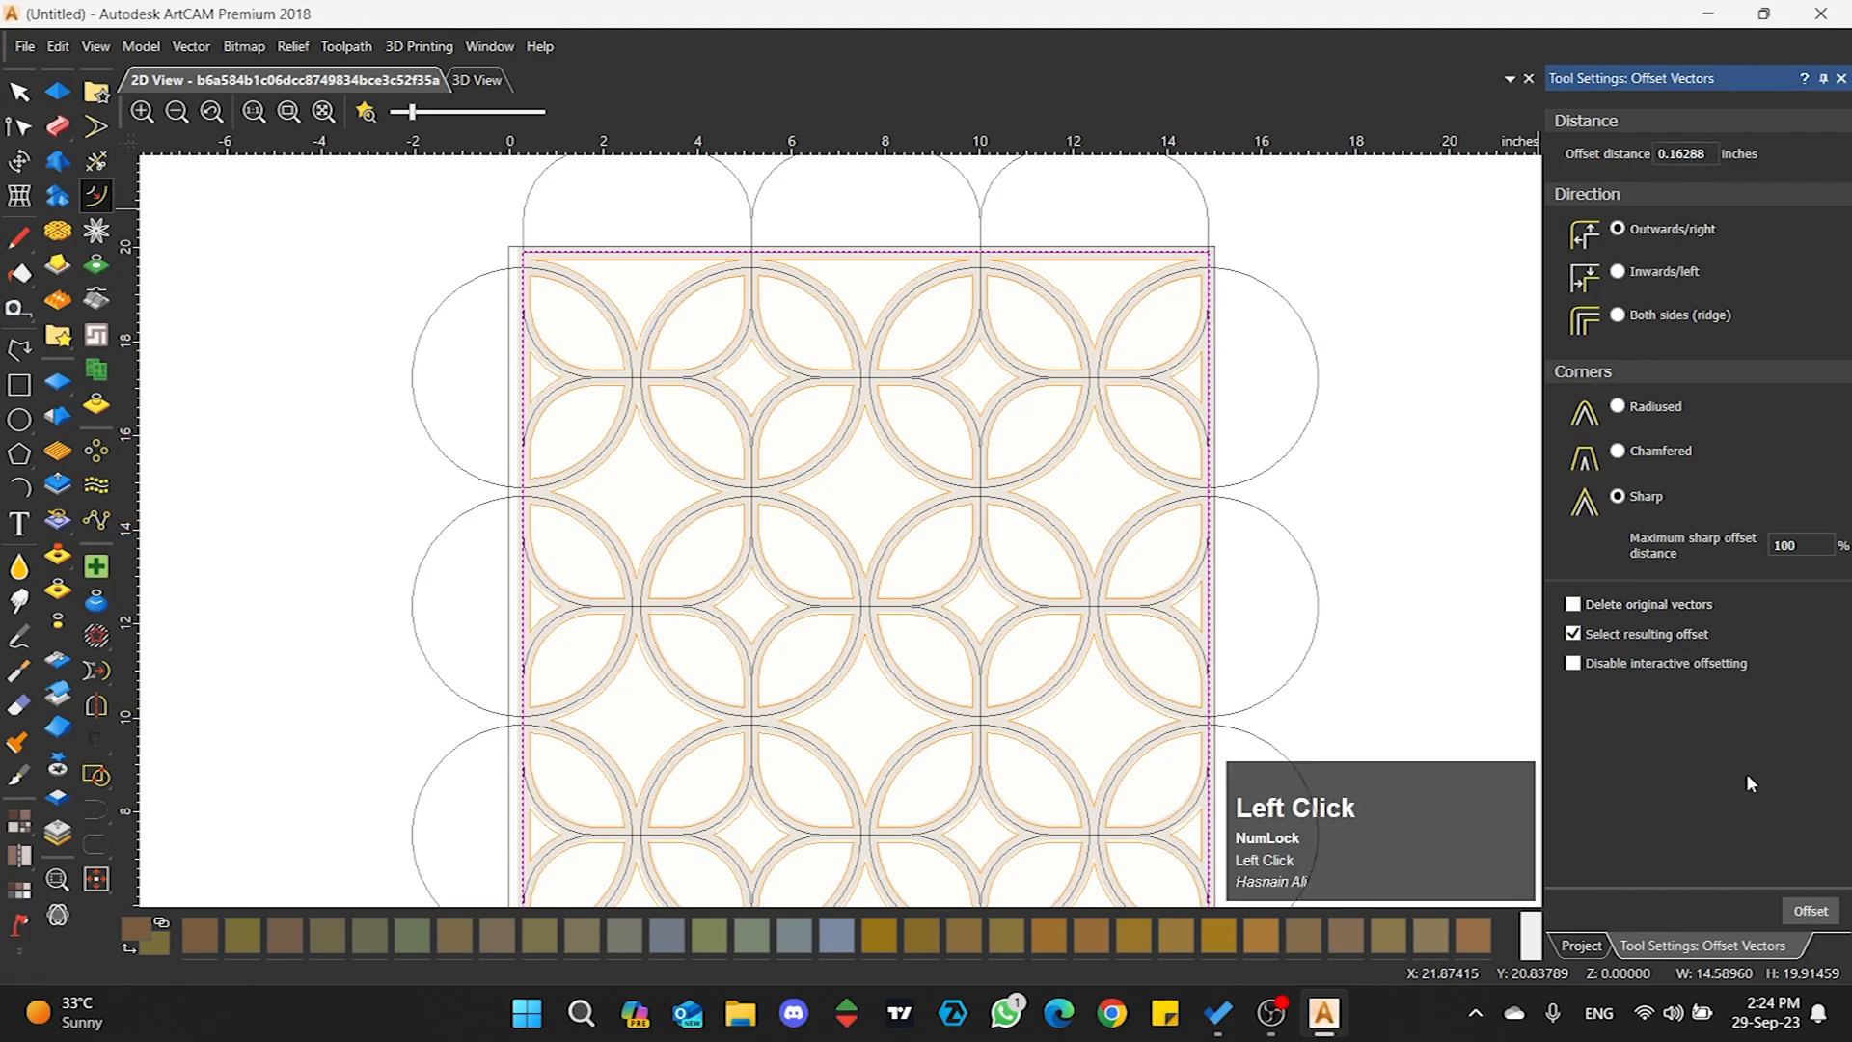
left_click(1810, 910)
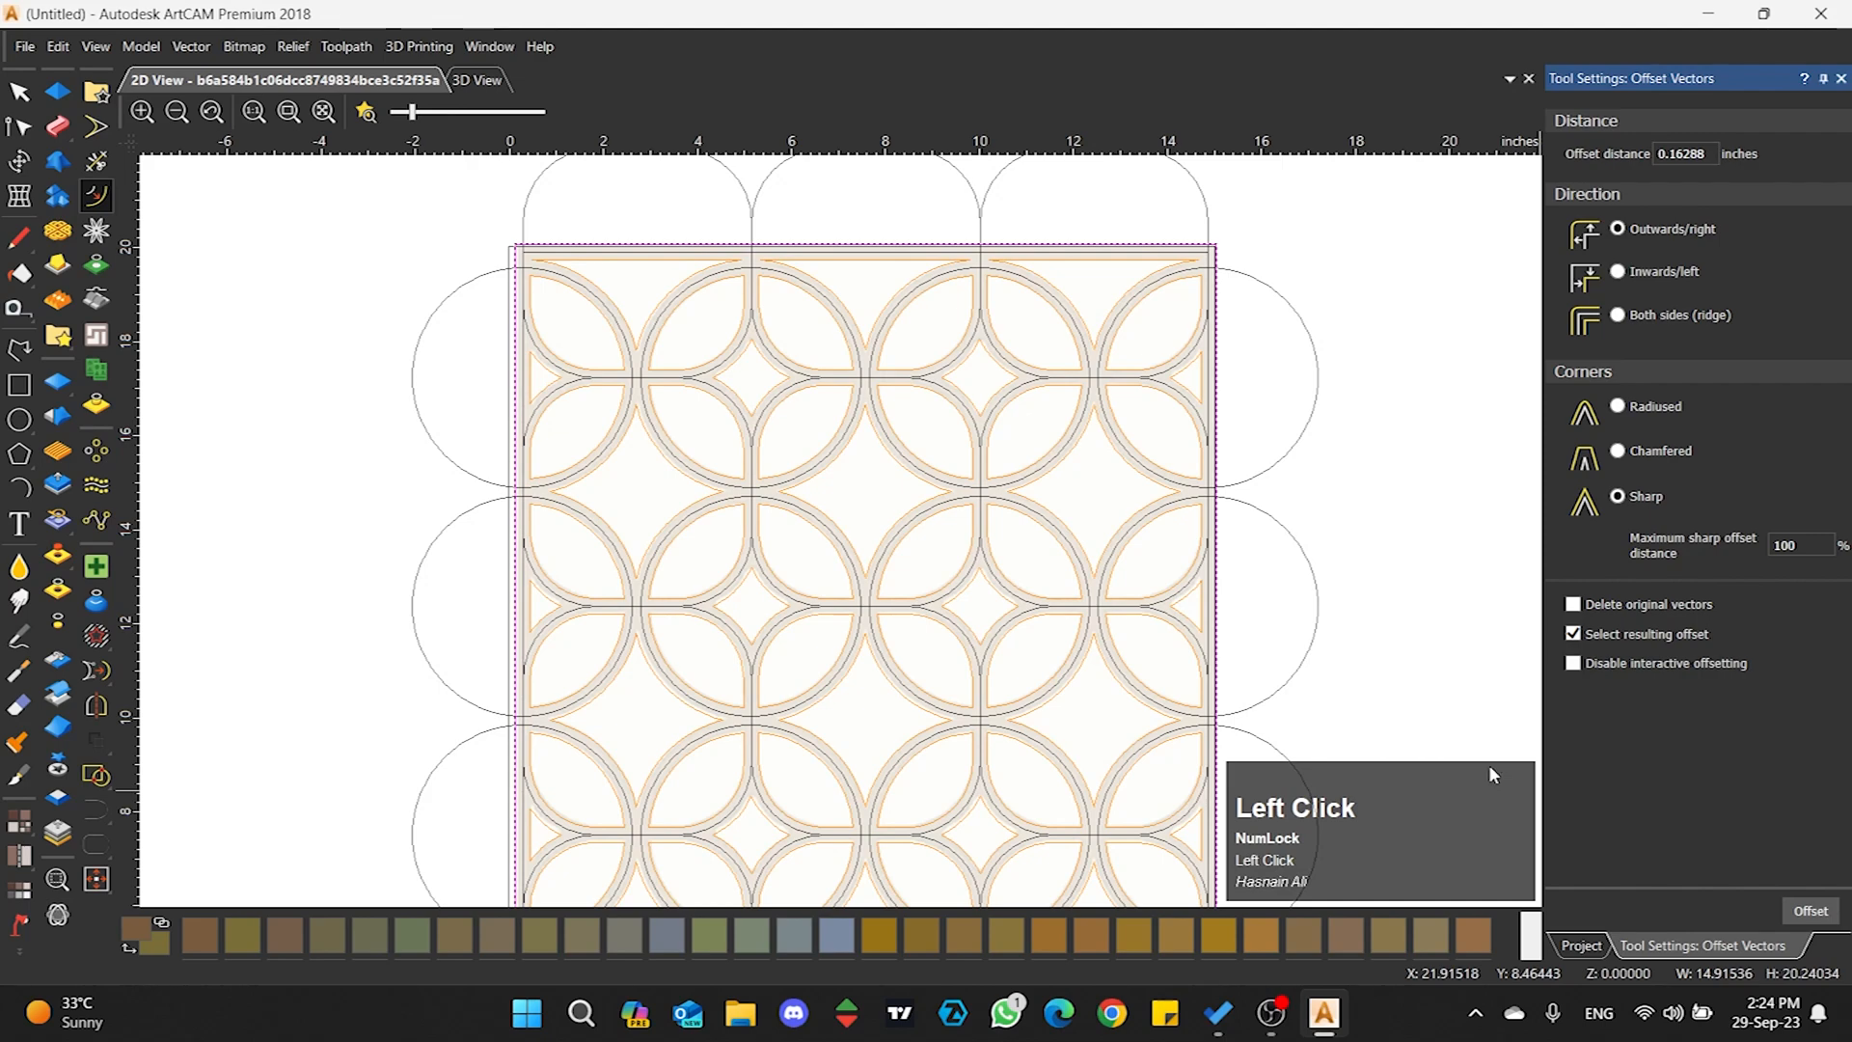
- Move the offset border rectangle from the Default Layer to Vector Layer 2
left_click(21, 94)
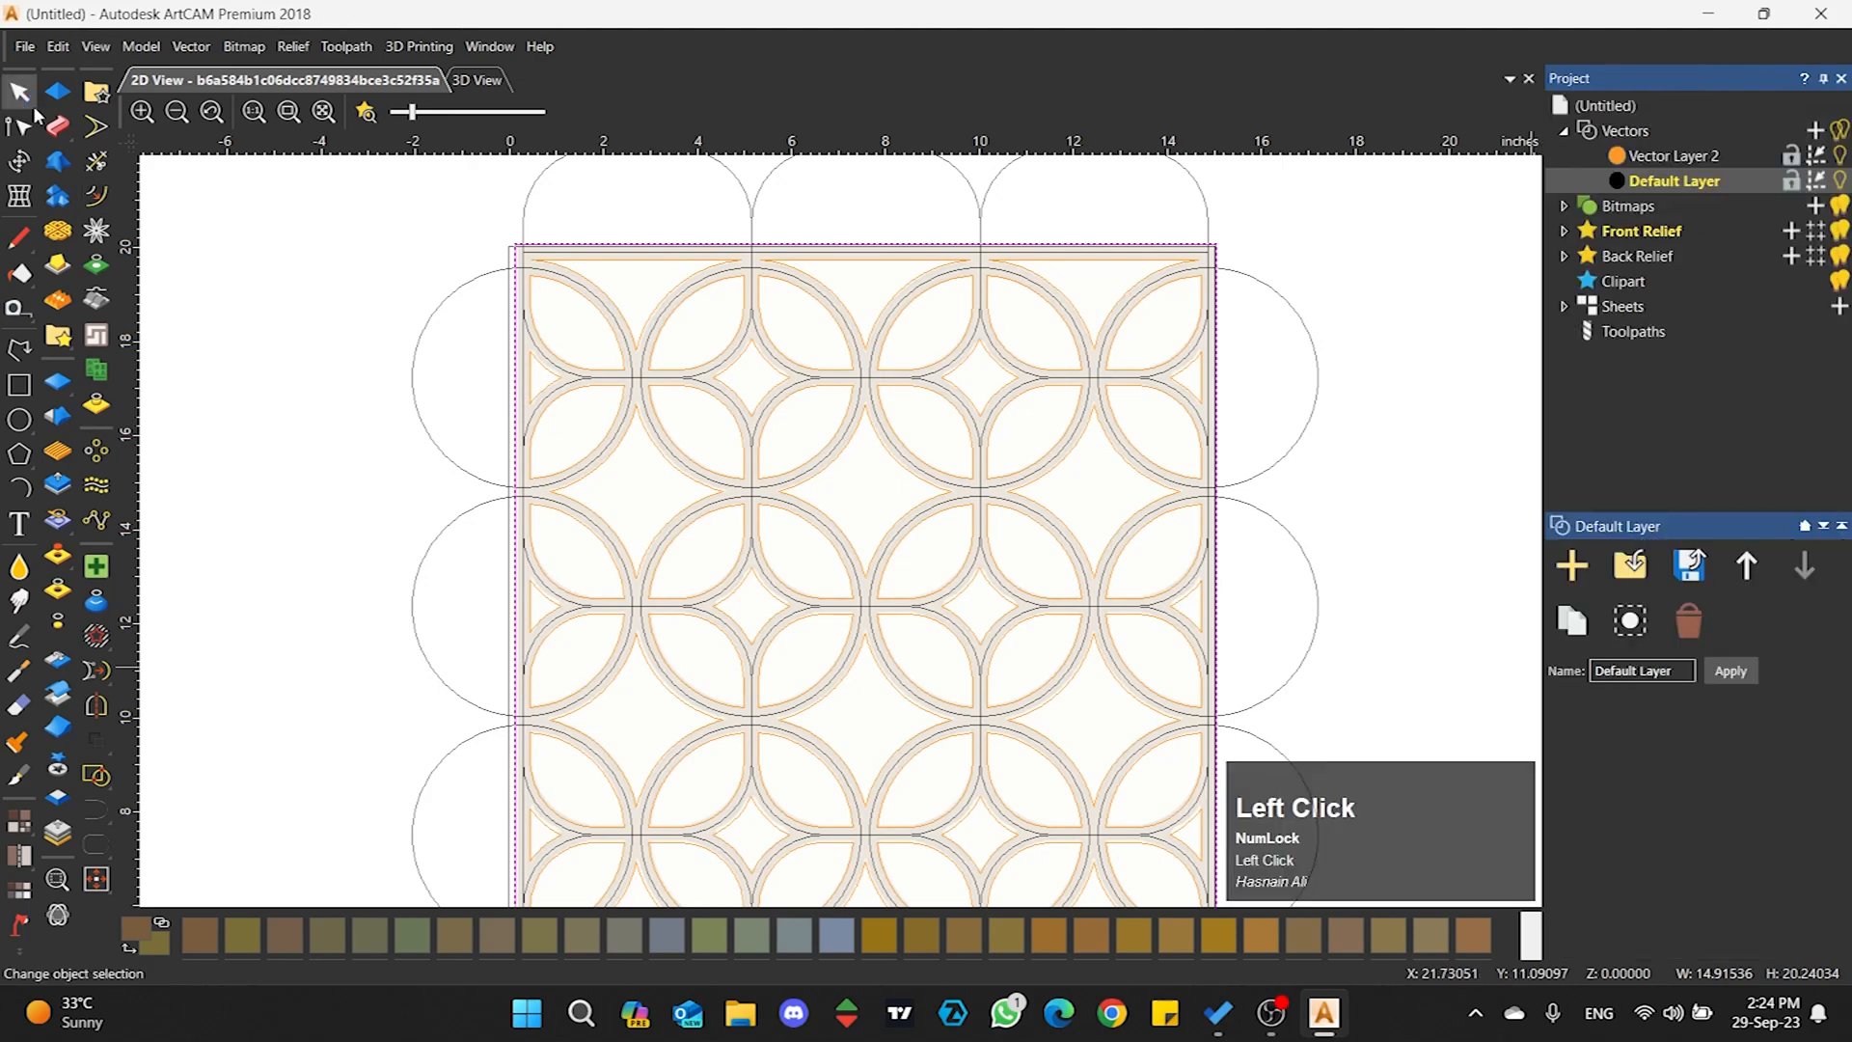
scroll(1195, 302, "up", 6)
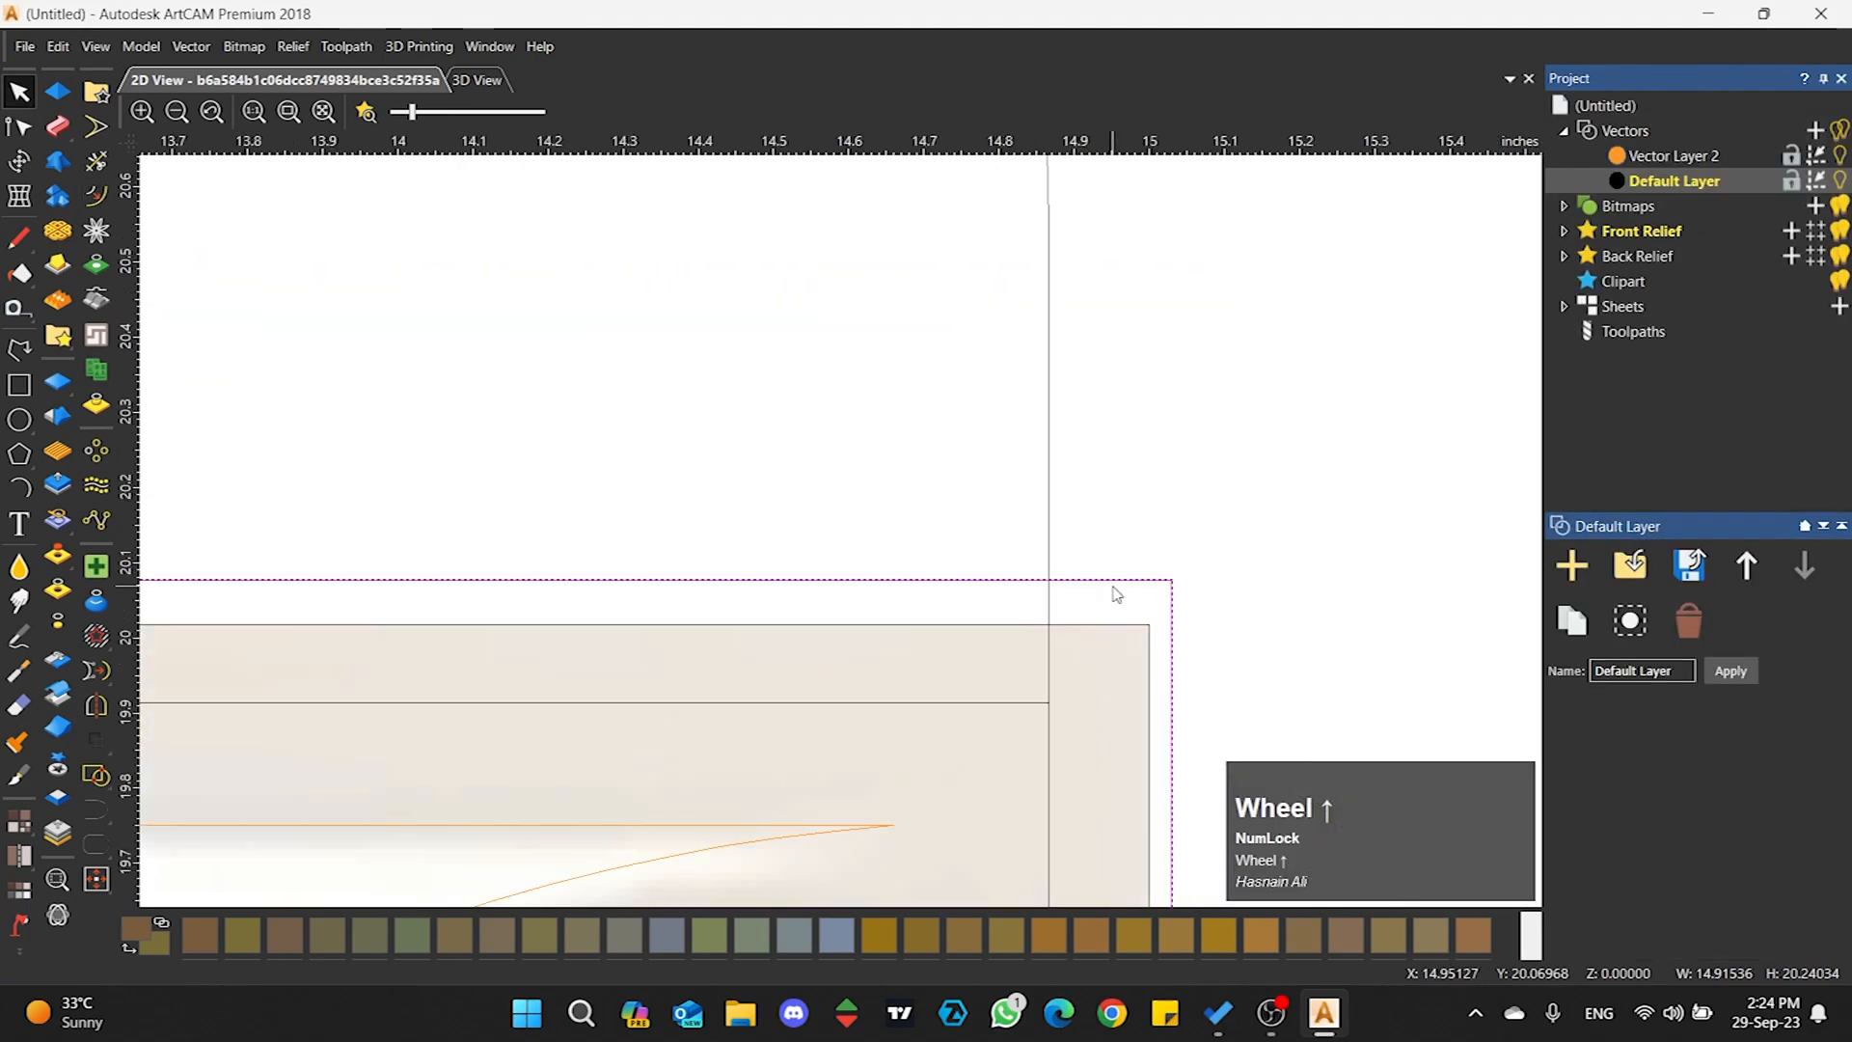
right_click(1112, 579)
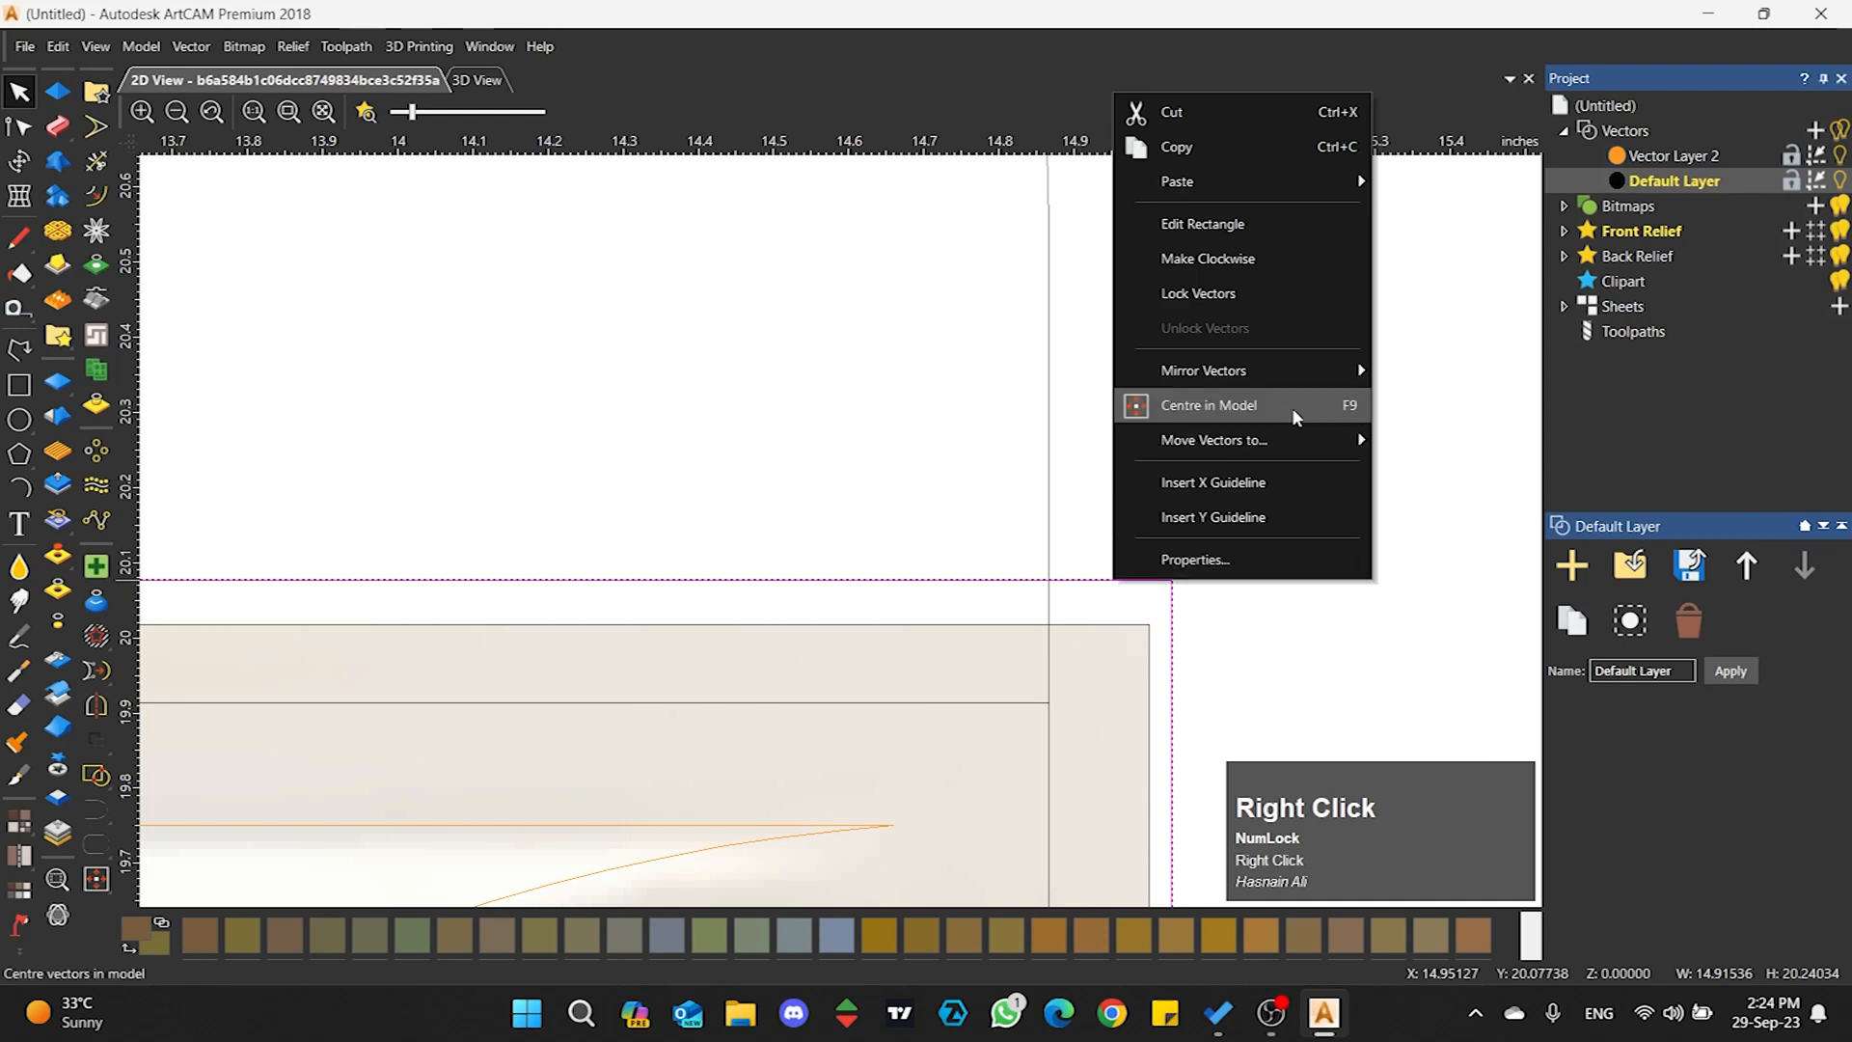
mouse_move(1290, 439)
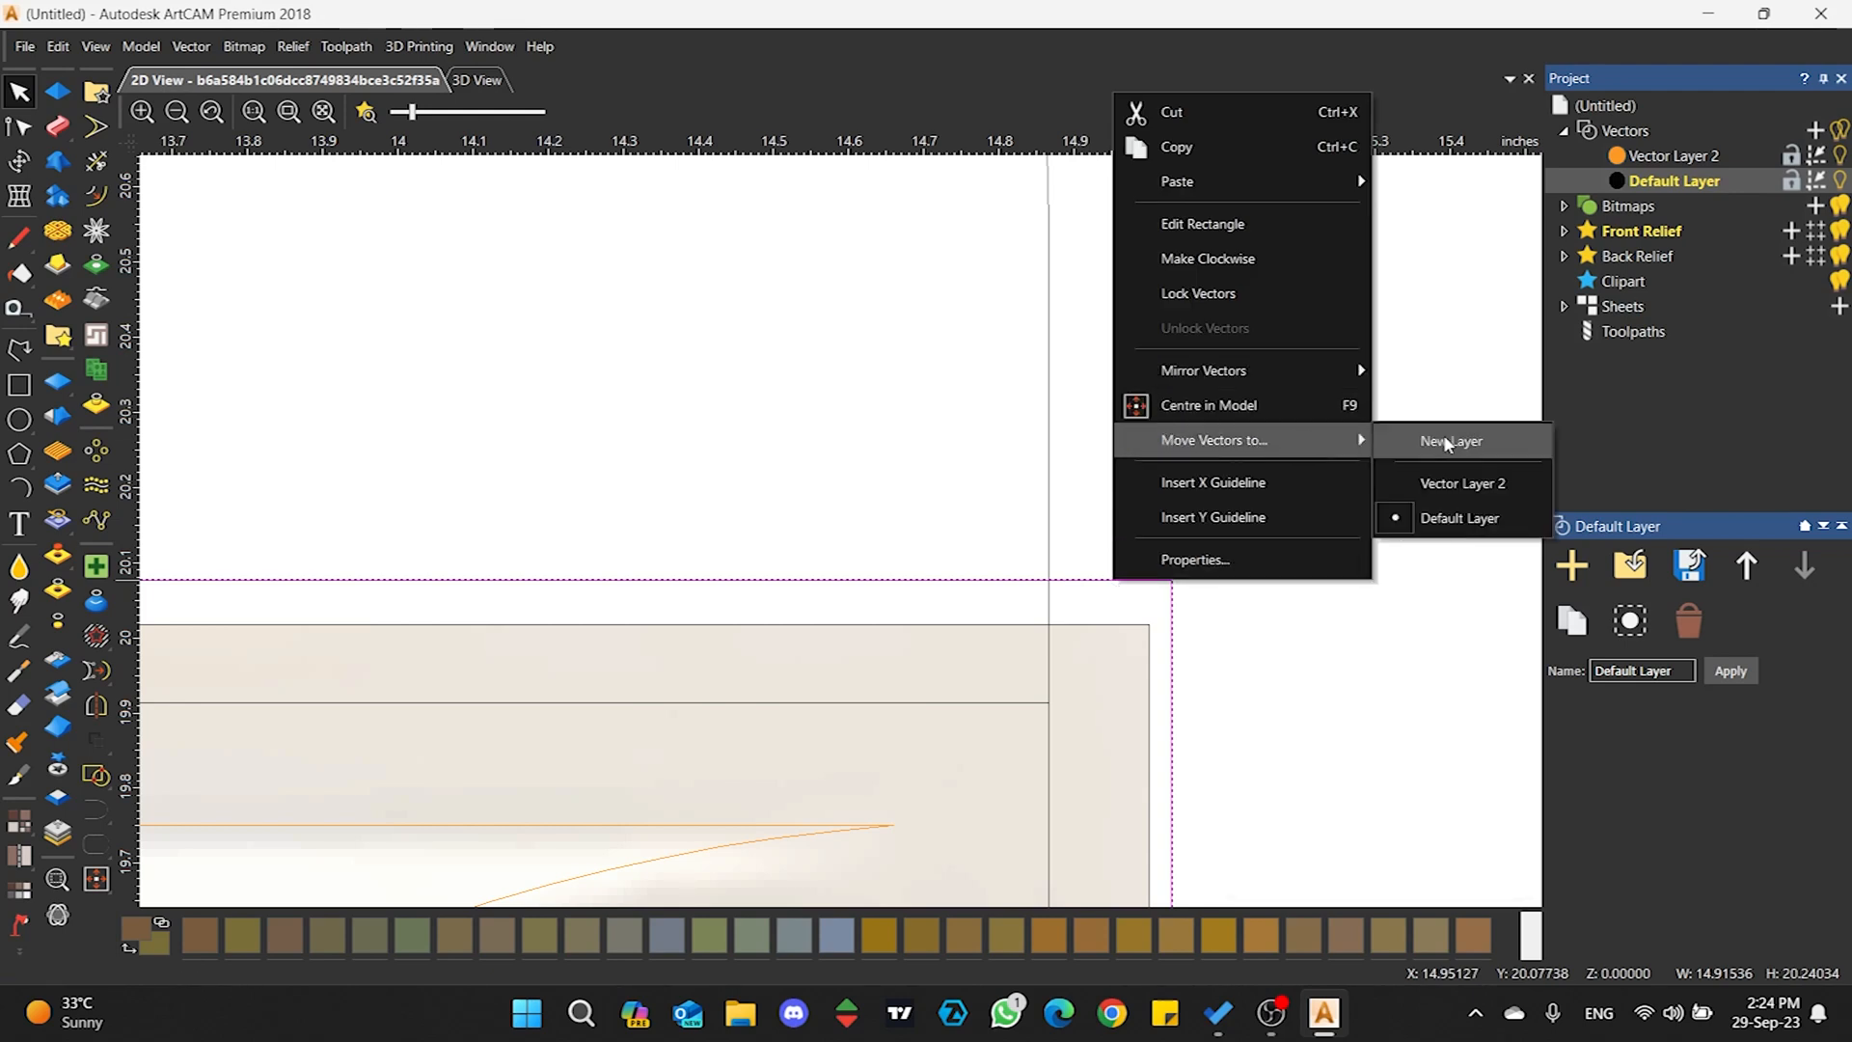
left_click(1452, 484)
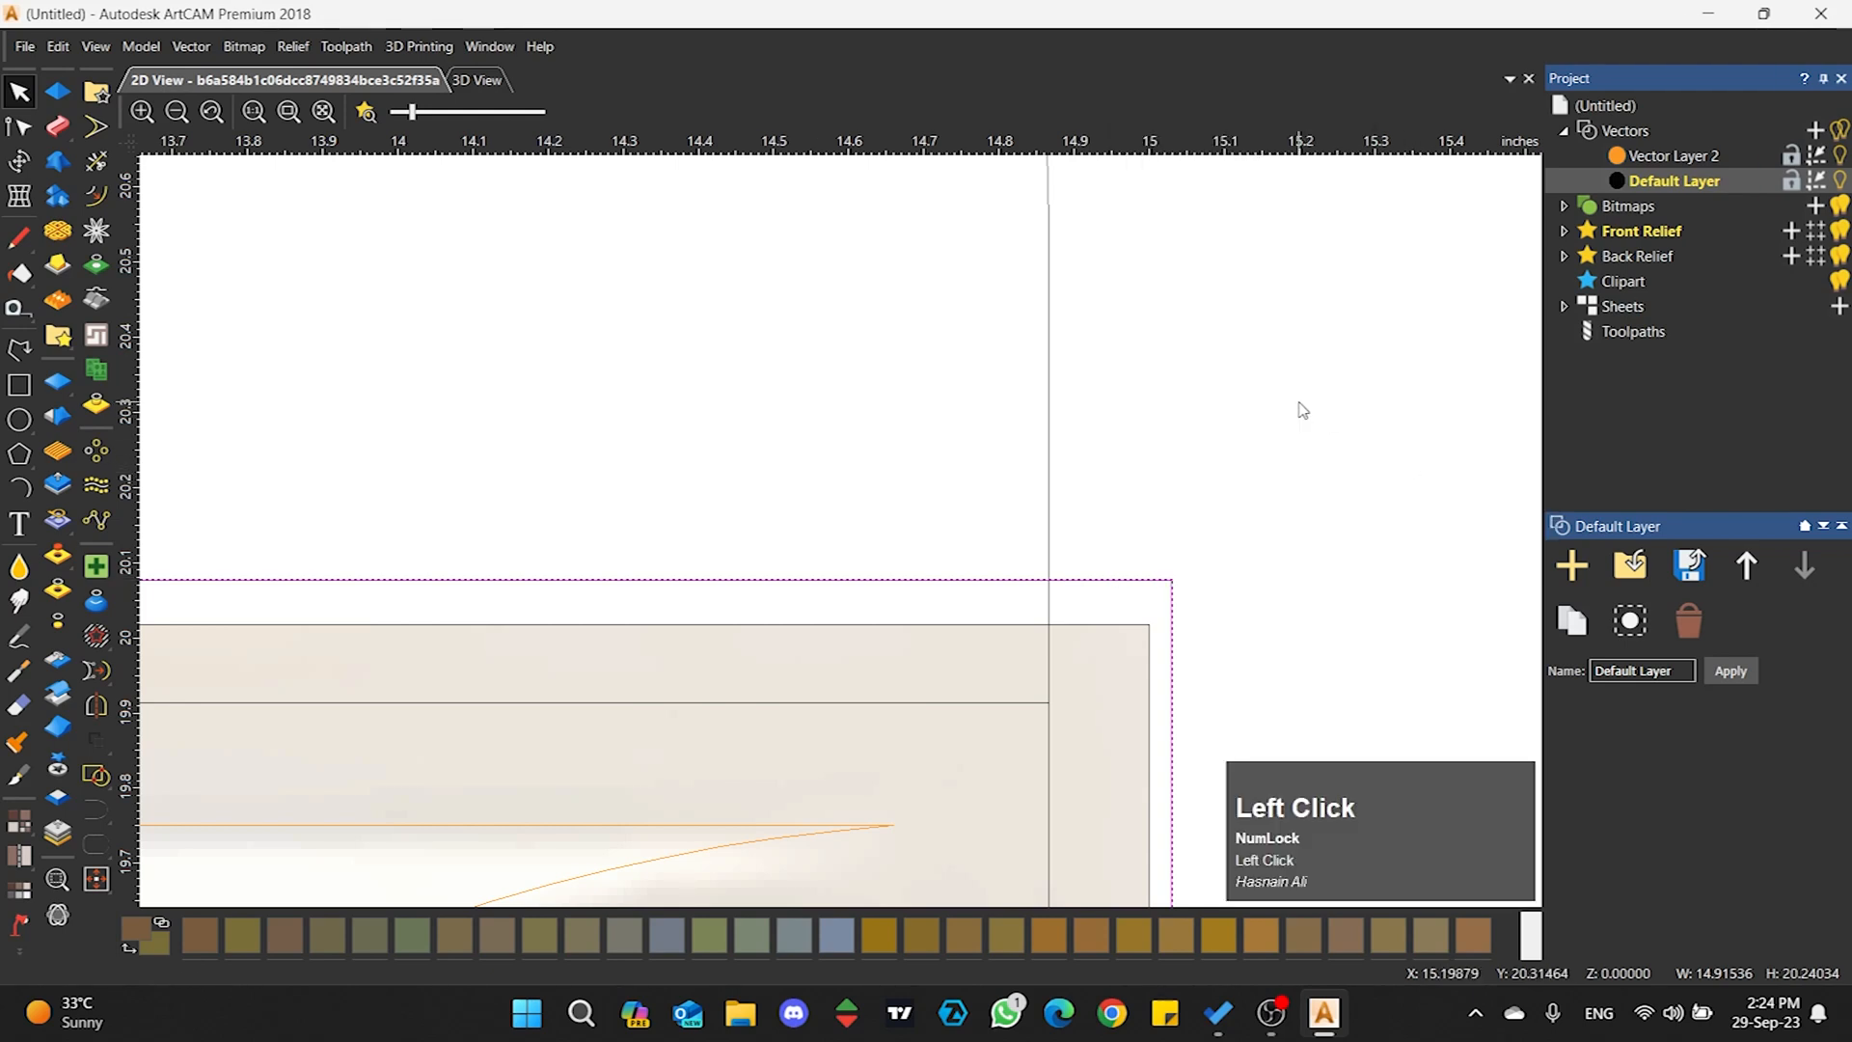
scroll(711, 517, "down", 5)
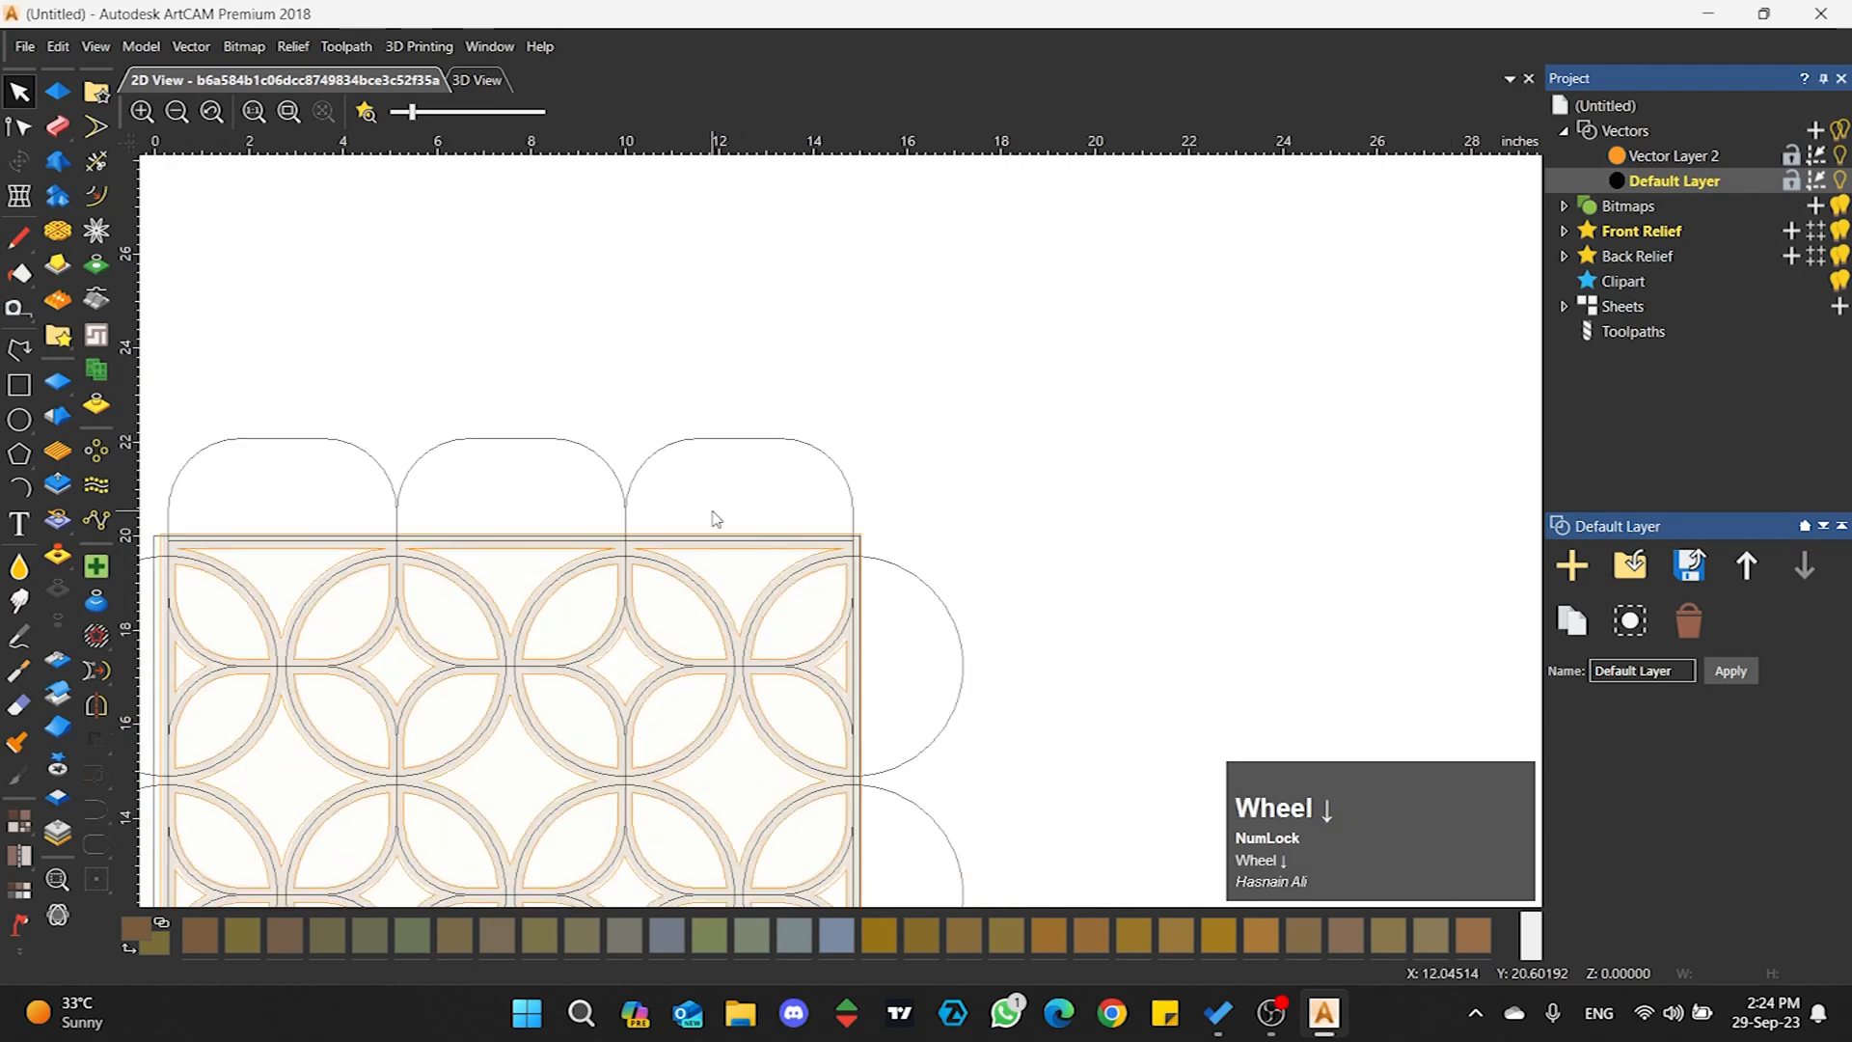
- Hide the Default Layer, make Vector Layer 2 active and select its outer border rectangle
left_click(1841, 181)
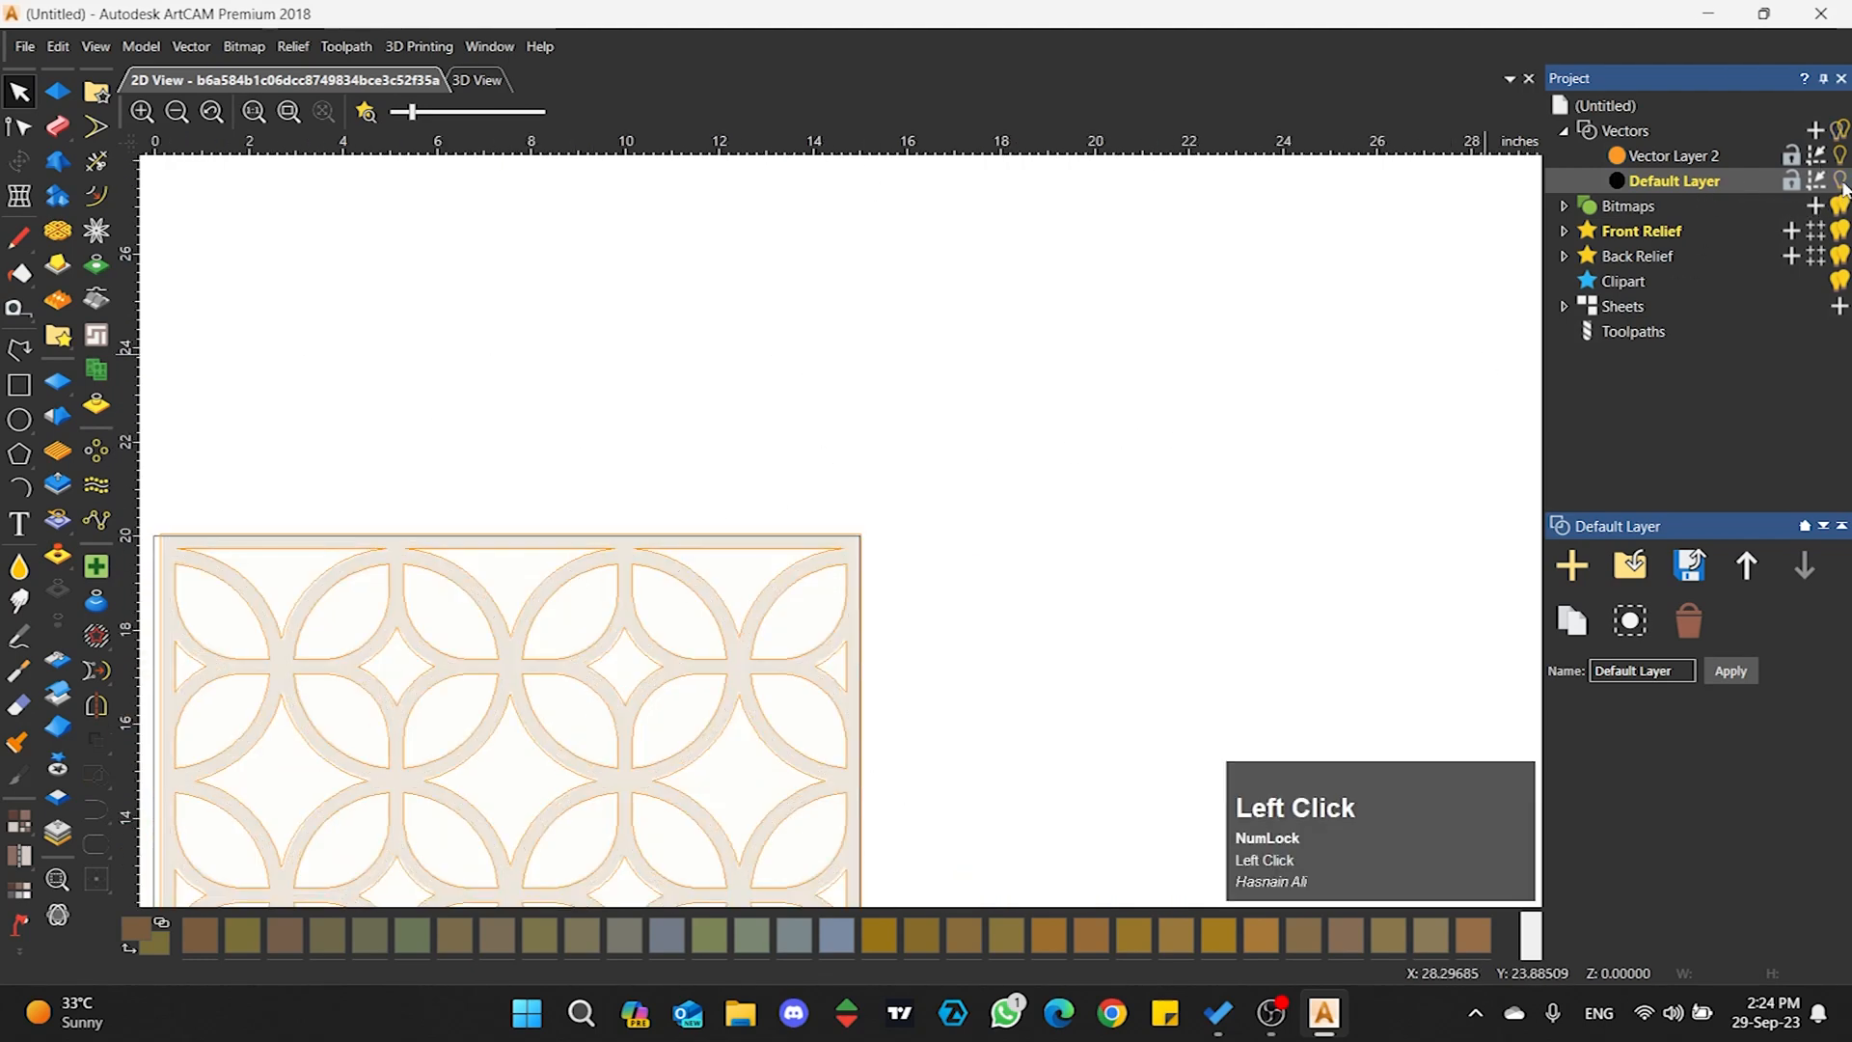
left_click(1742, 155)
scroll(961, 420, "down", 3)
scroll(719, 540, "up", 3)
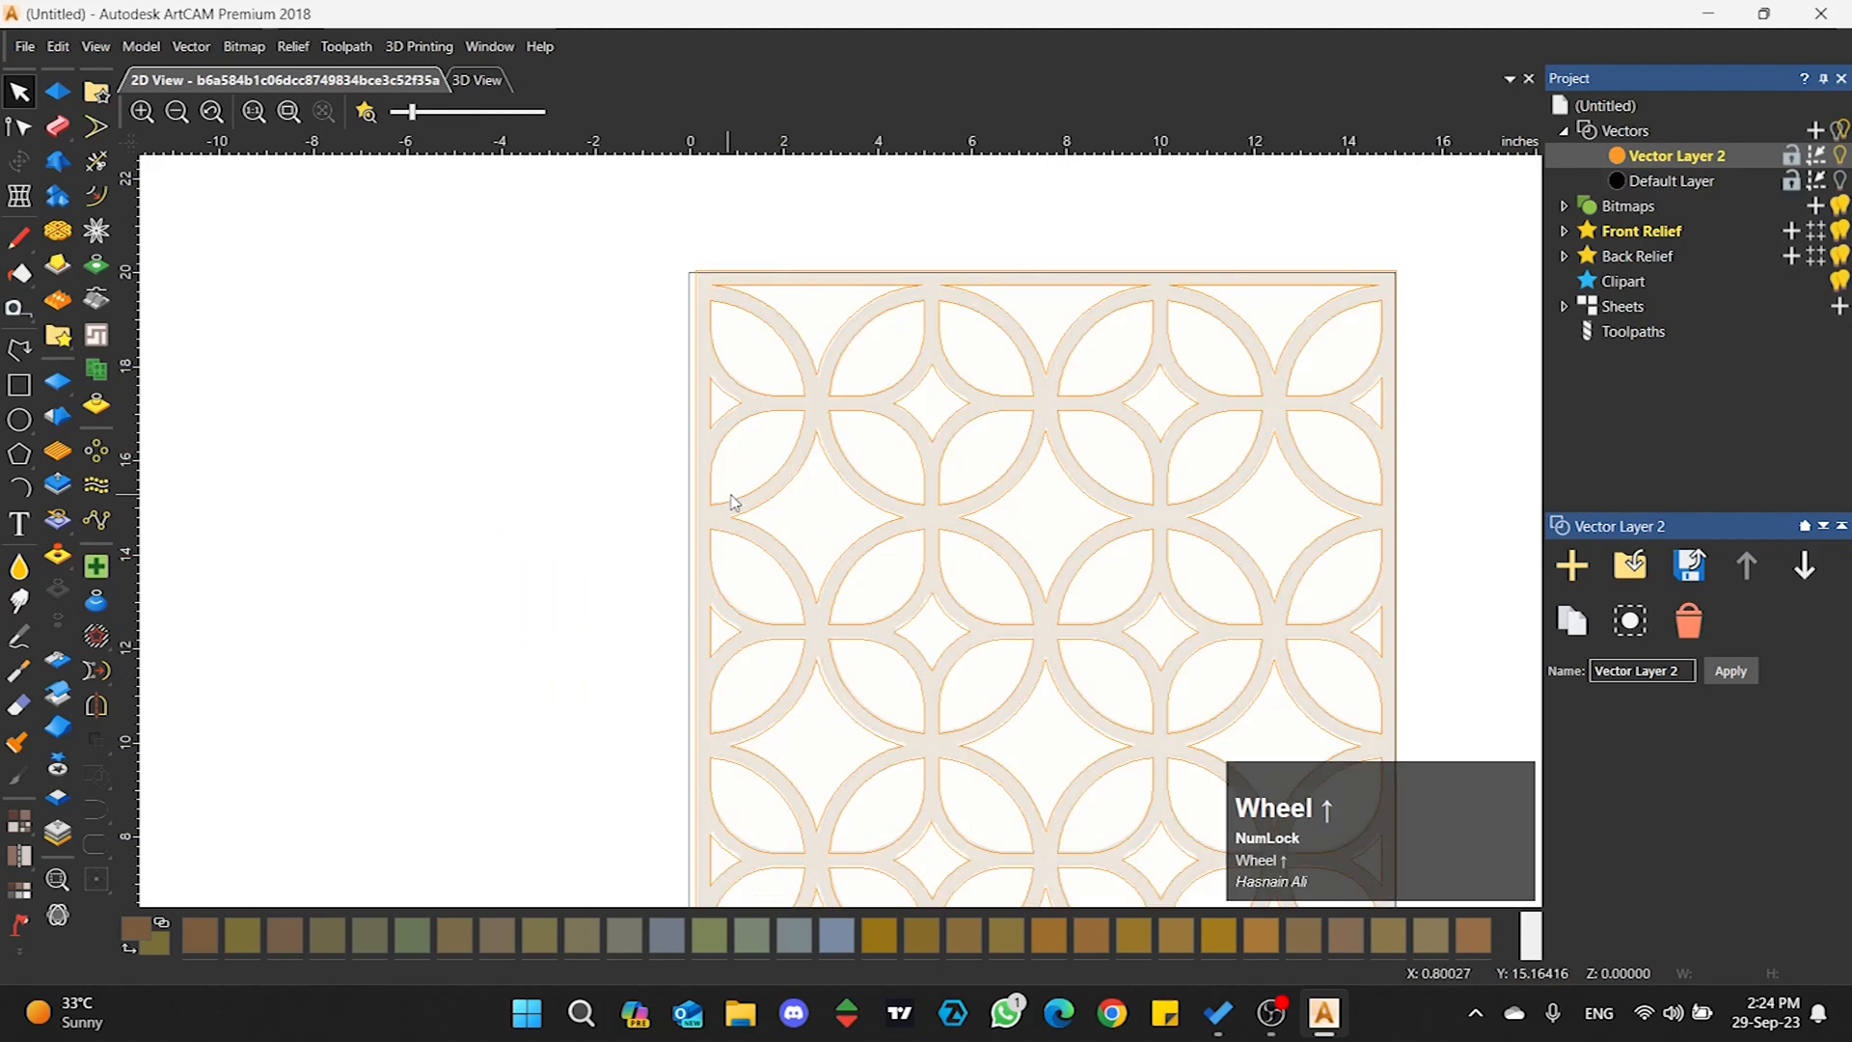
scroll(731, 501, "up", 2)
left_click(640, 376)
- Examine the complete lattice with its outer border on Vector Layer 2, both as a whole and close up
scroll(481, 465, "down", 3)
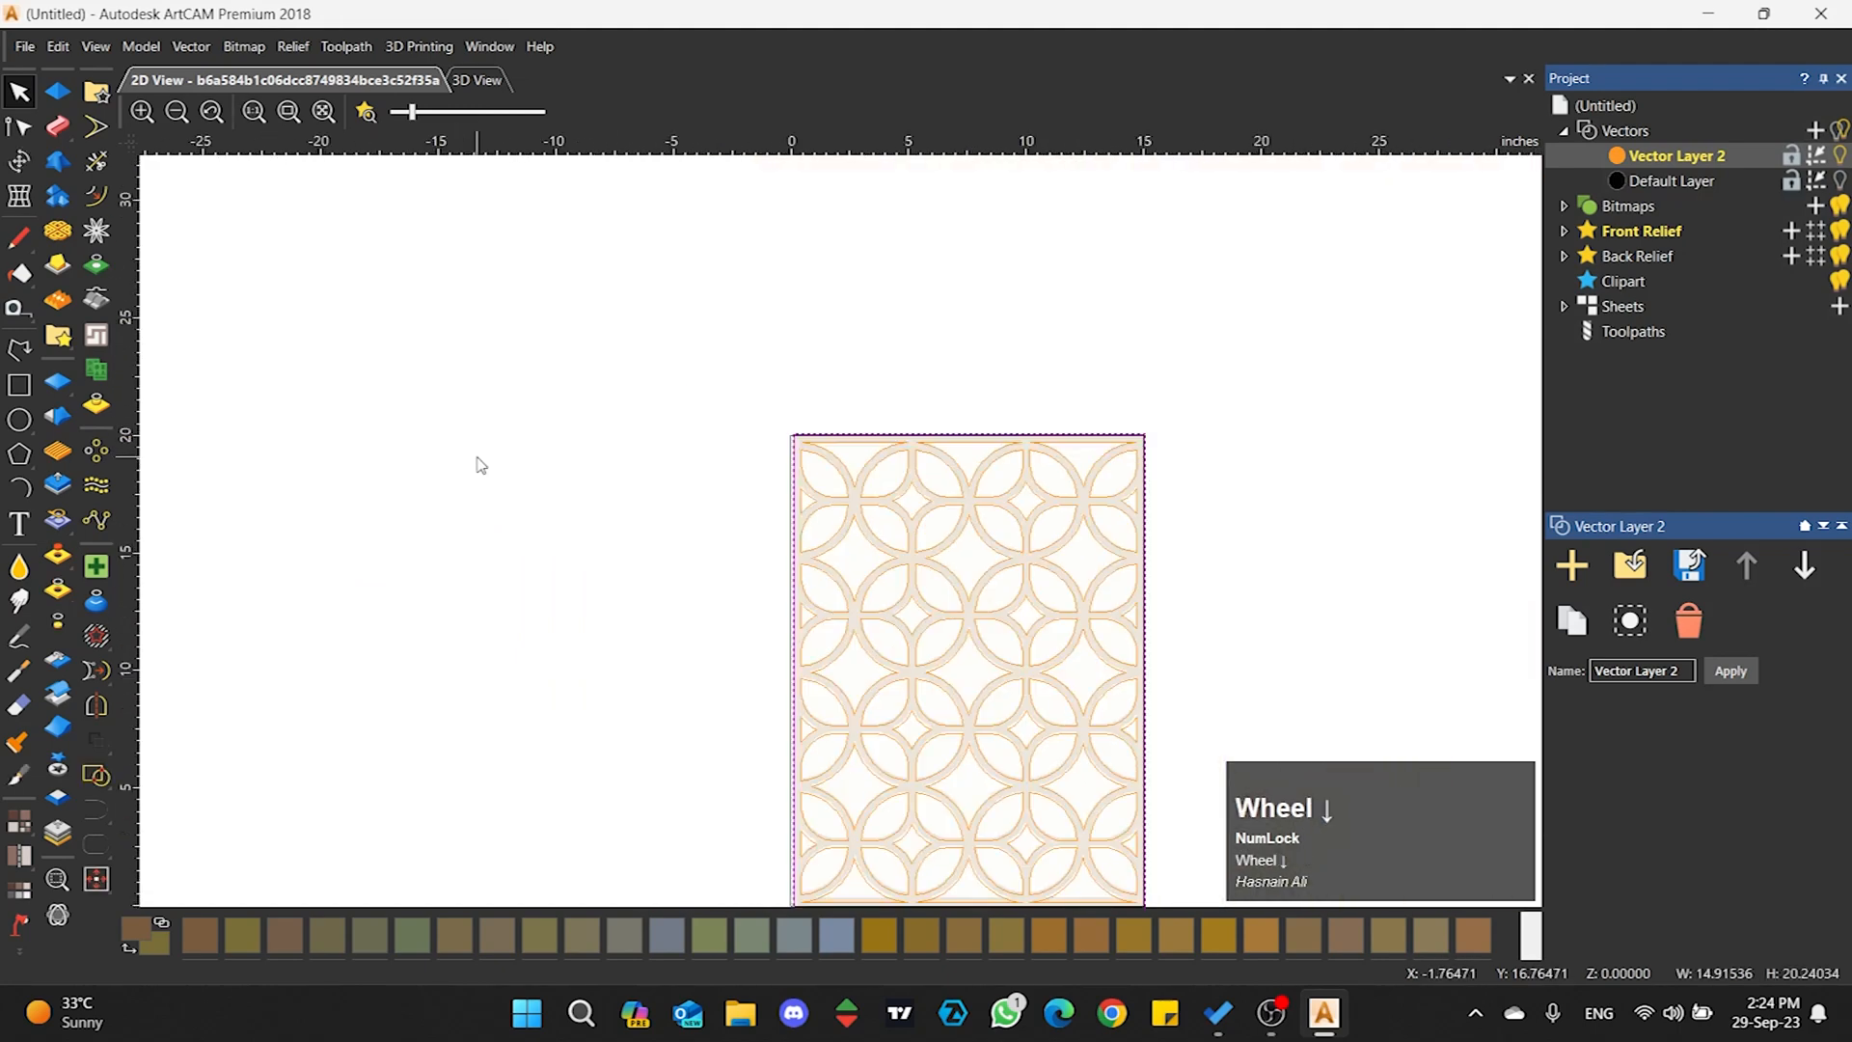
scroll(1205, 480, "up", 1)
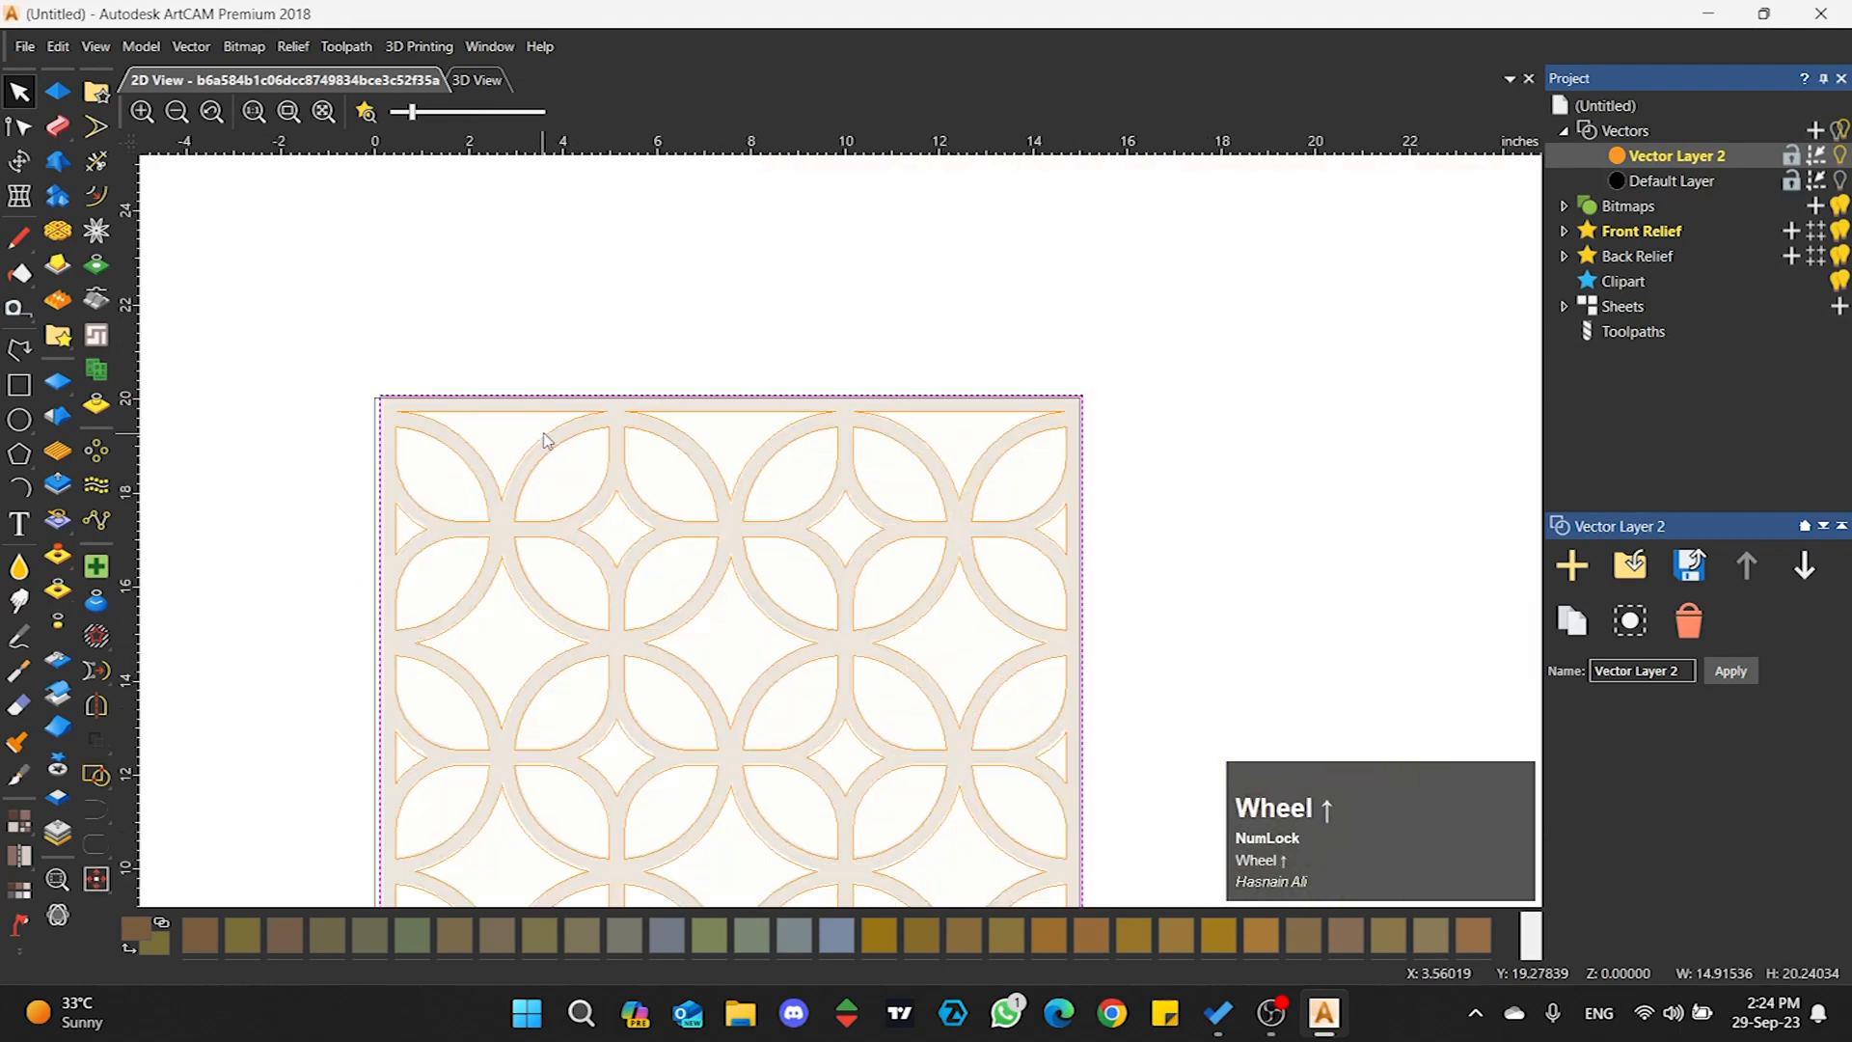
scroll(750, 386, "down", 1)
scroll(834, 660, "down", 1)
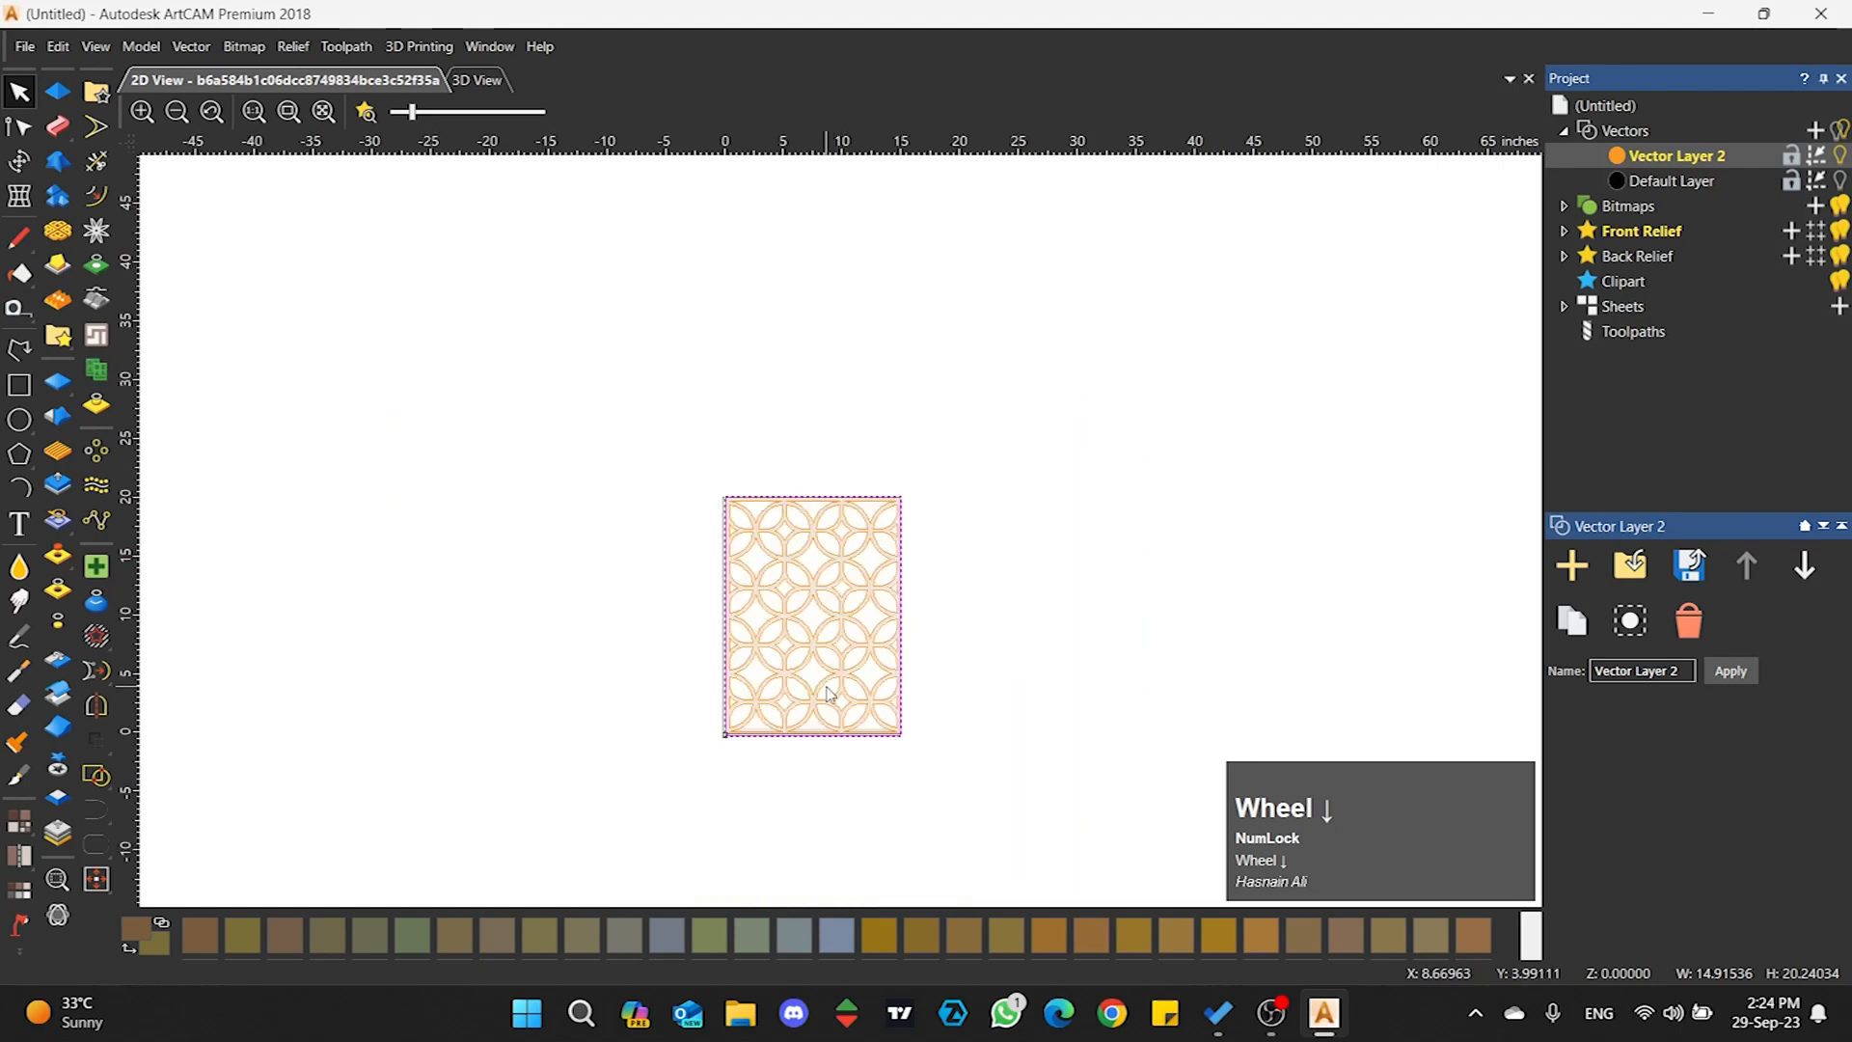
scroll(822, 673, "up", 1)
left_click(793, 404)
left_click(592, 414)
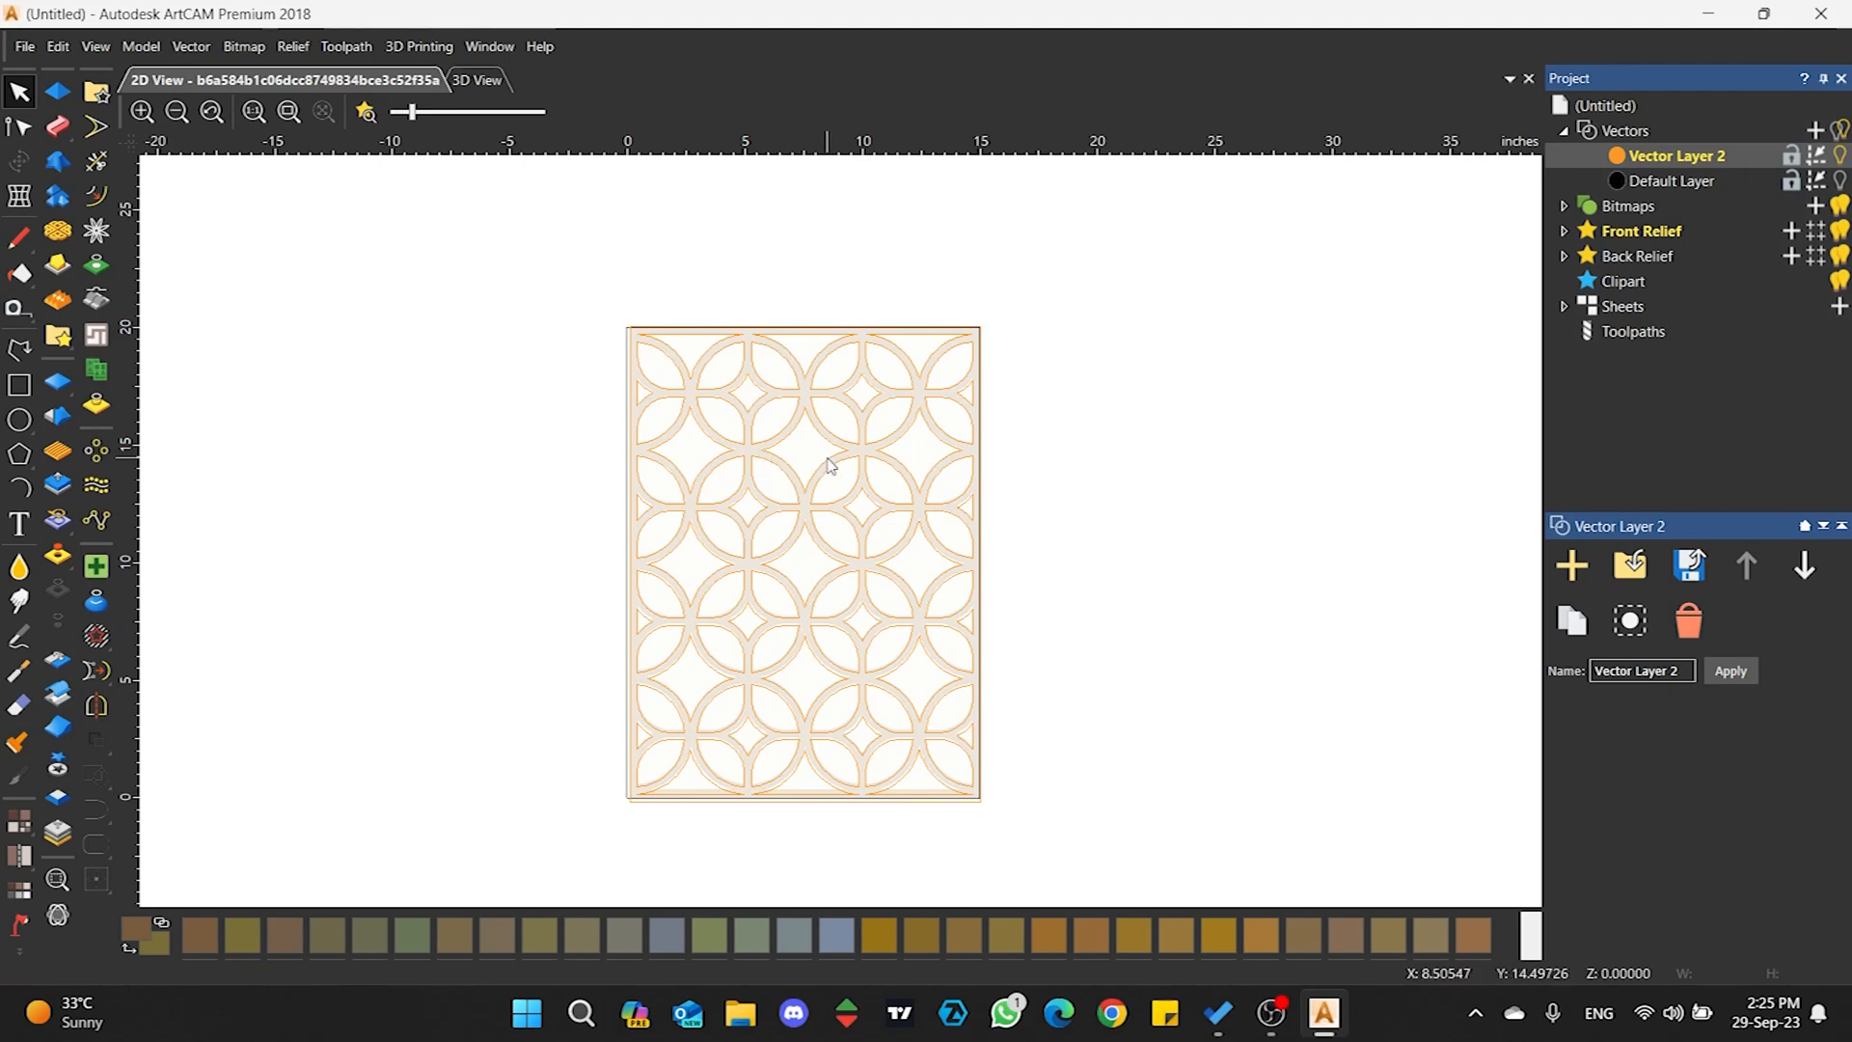
scroll(820, 463, "up", 4)
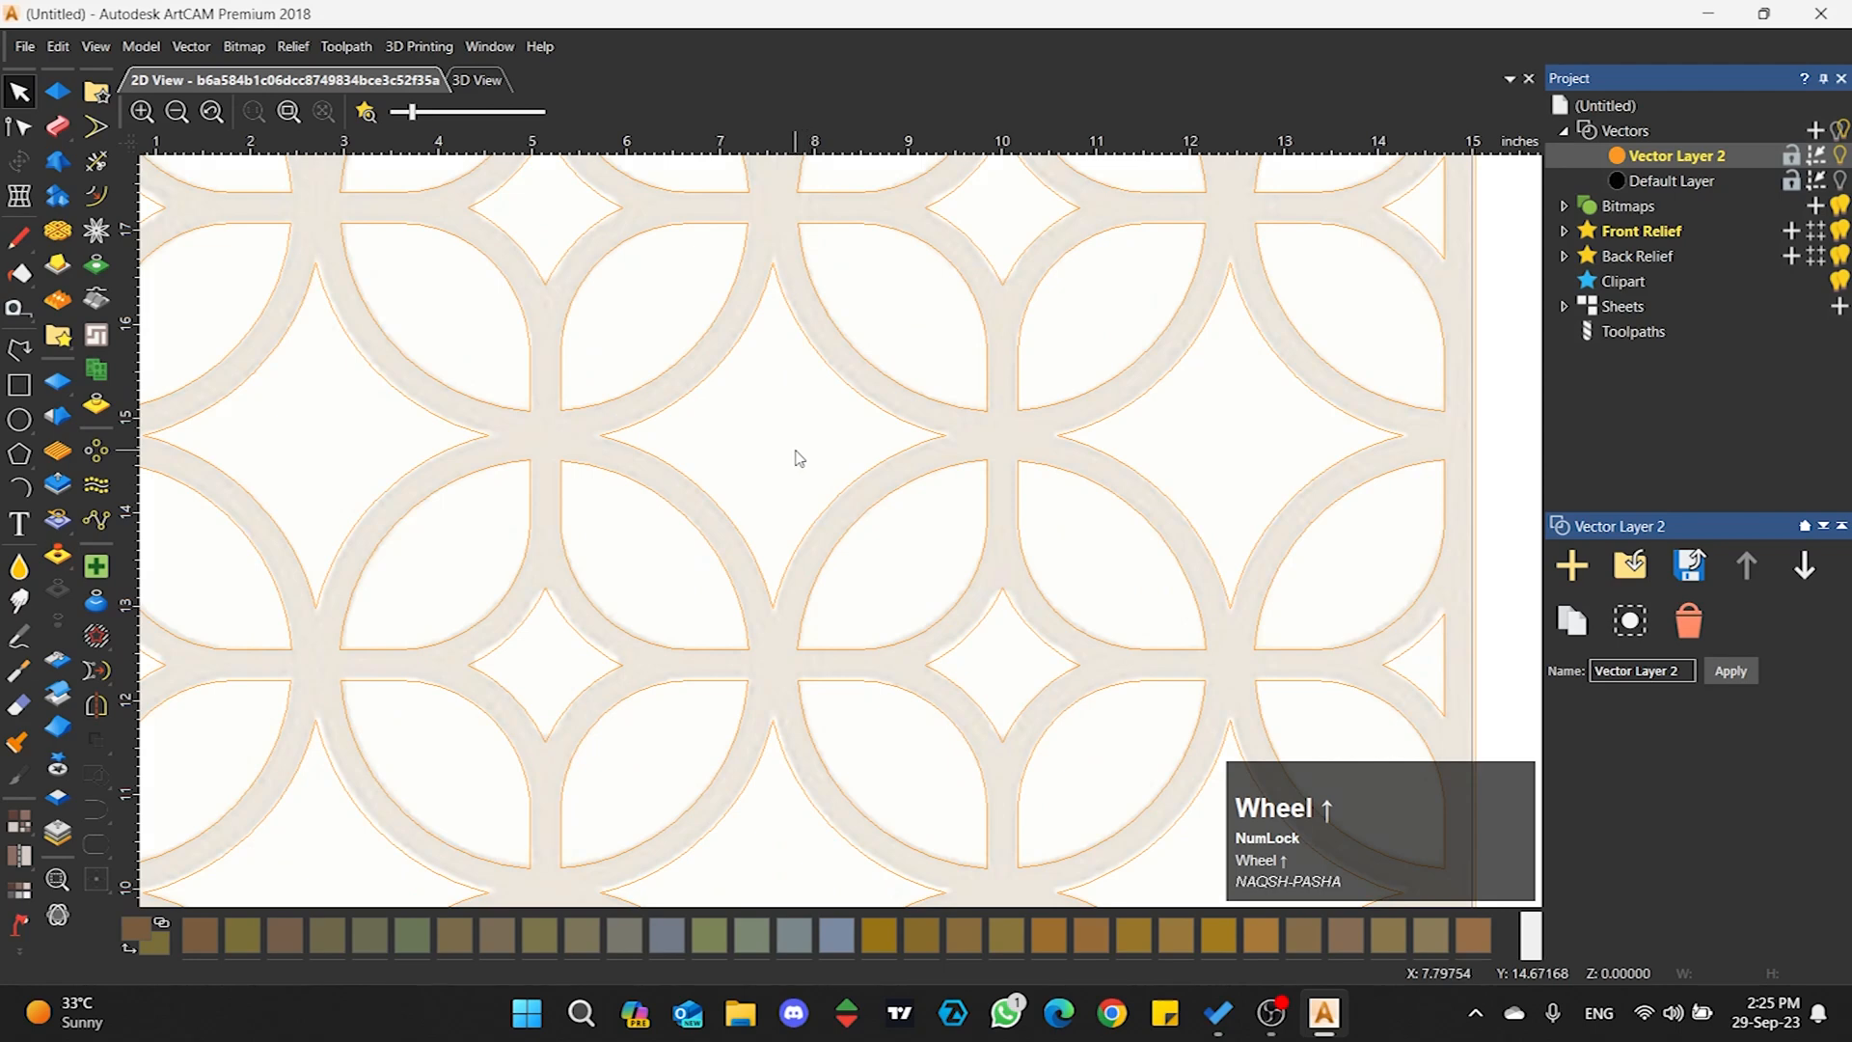
scroll(797, 460, "down", 3)
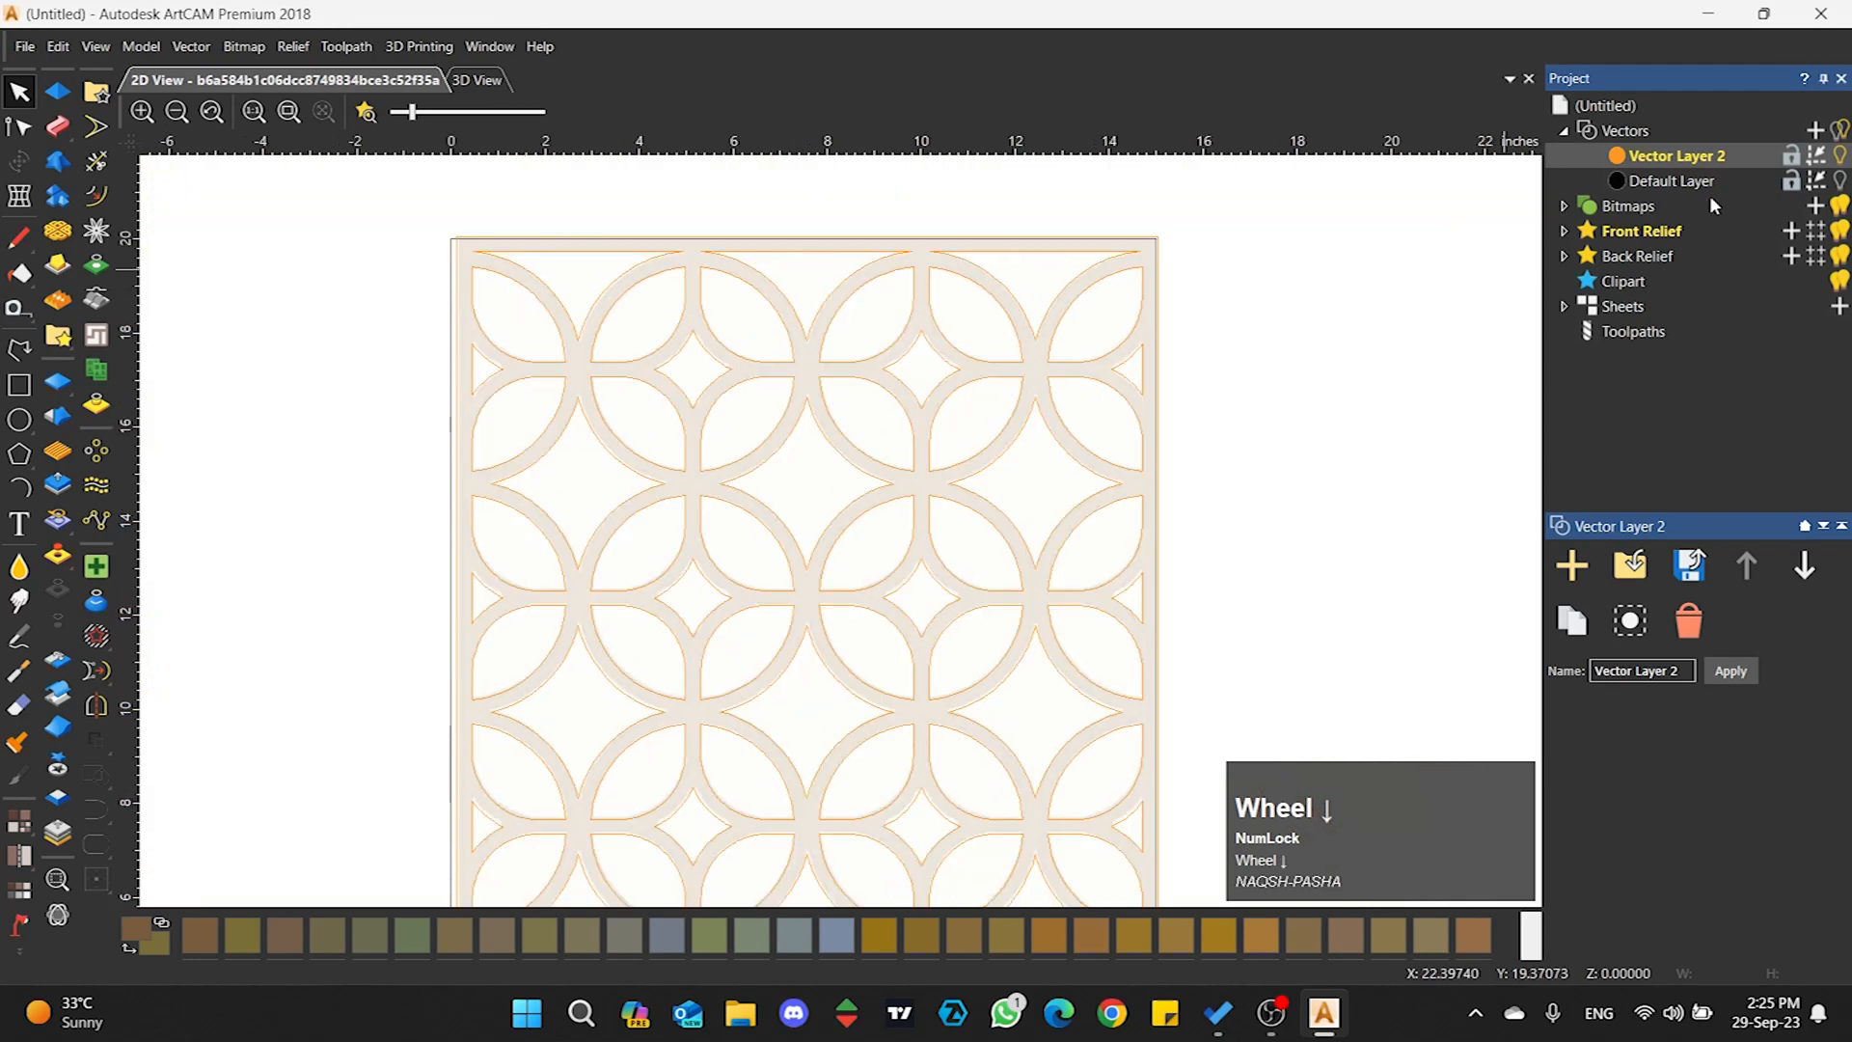
- Hide Vector Layer 2, and show the Default Layer with the centreline vectors as the active layer
left_click(1840, 155)
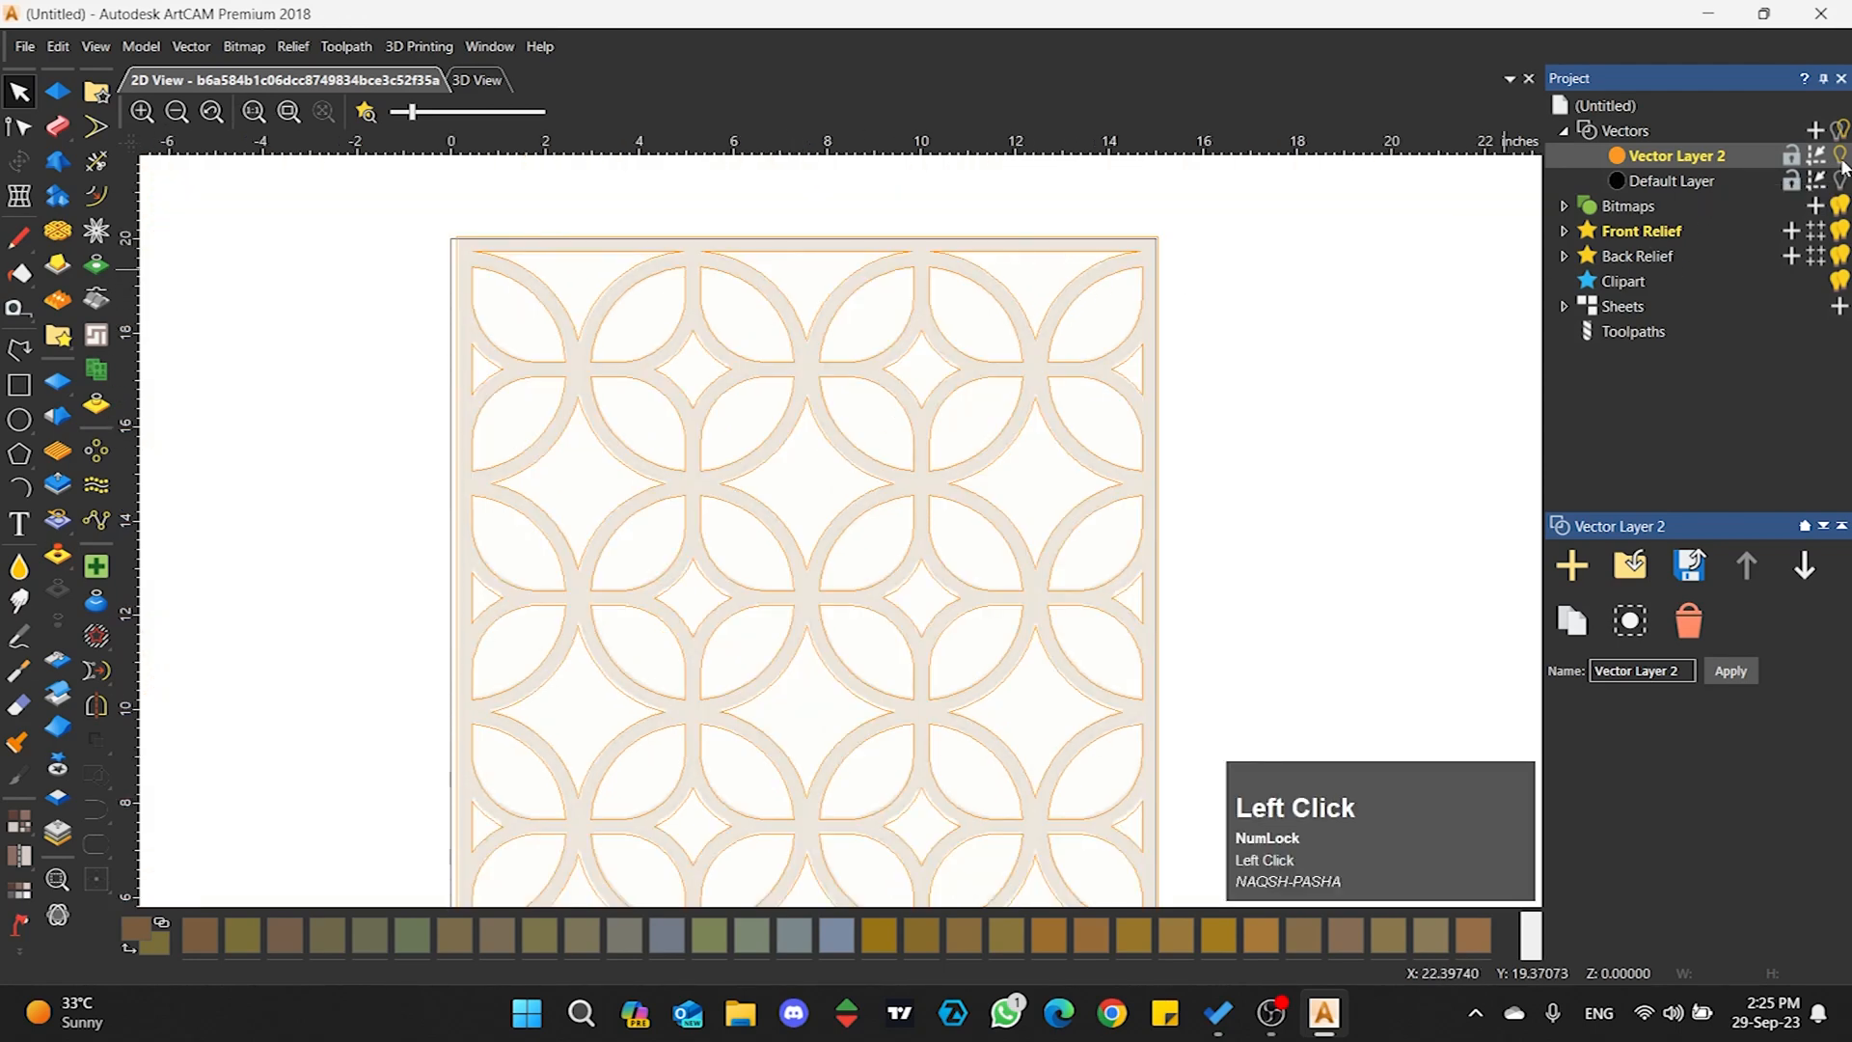
left_click(1760, 178)
left_click(1839, 181)
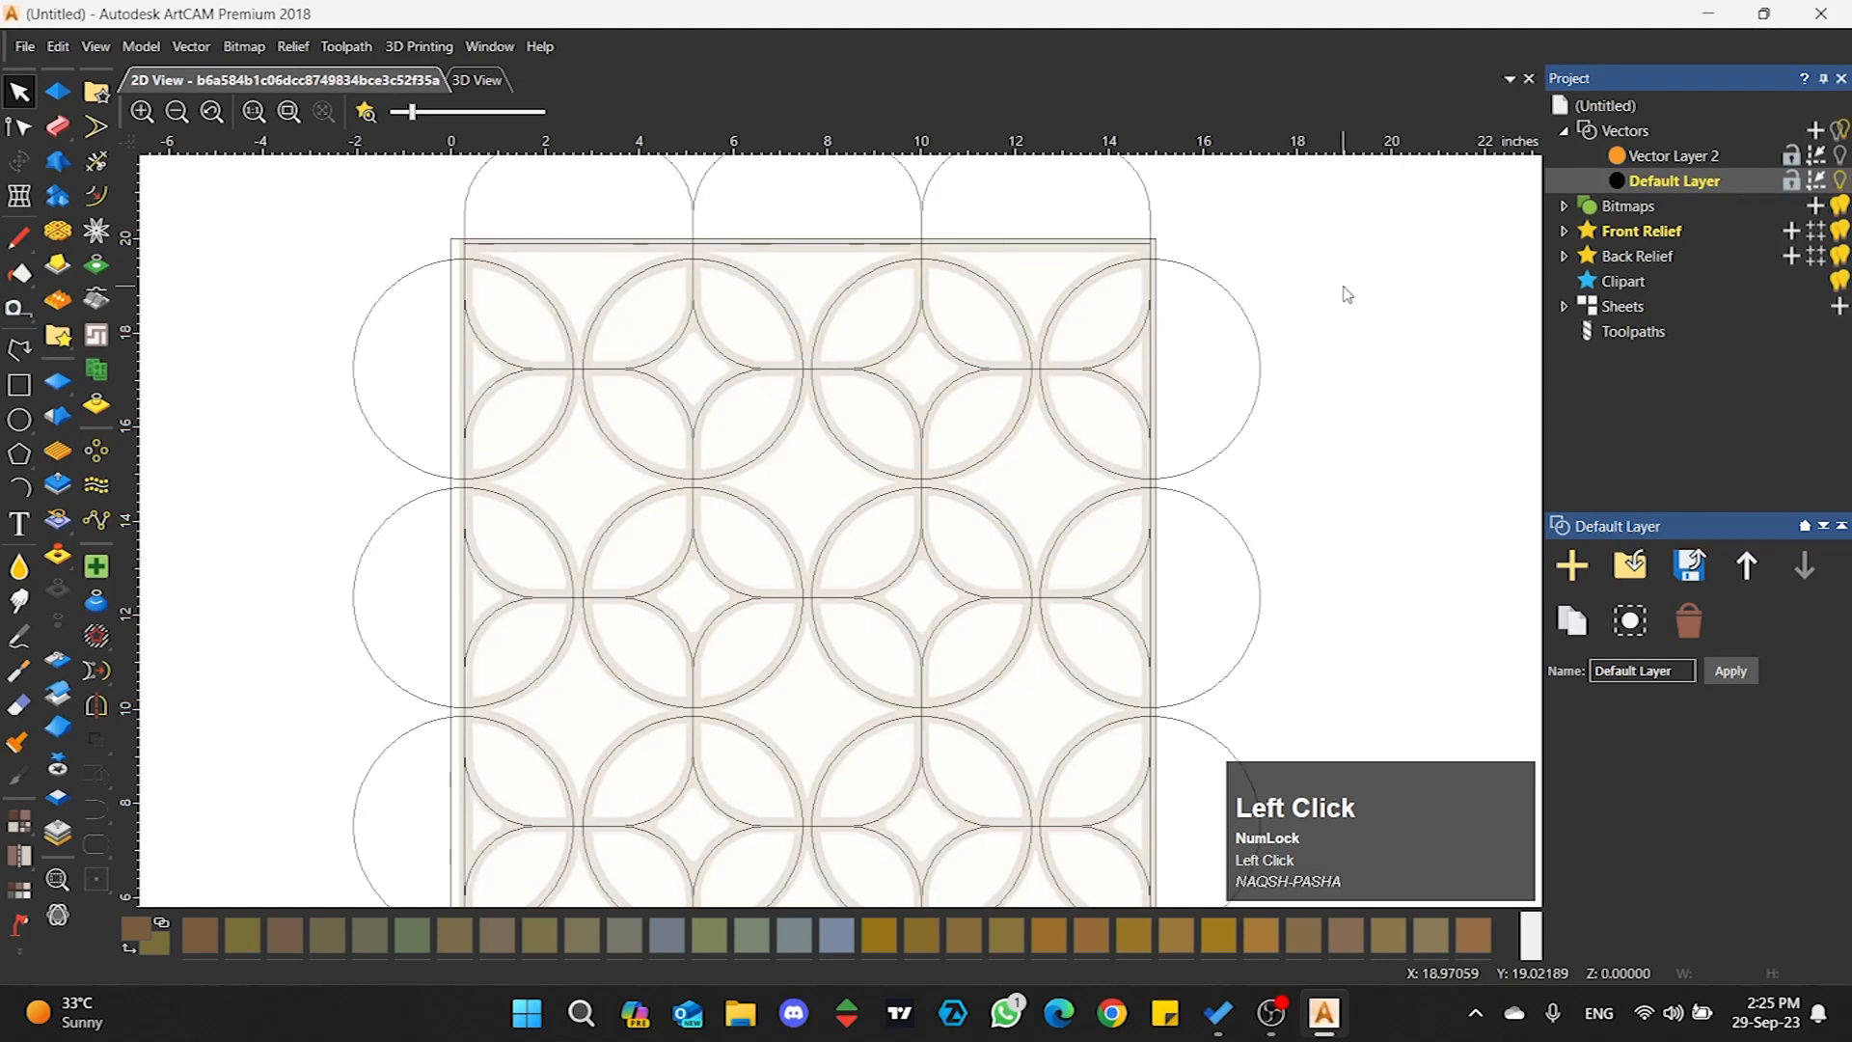
scroll(820, 367, "up", 2)
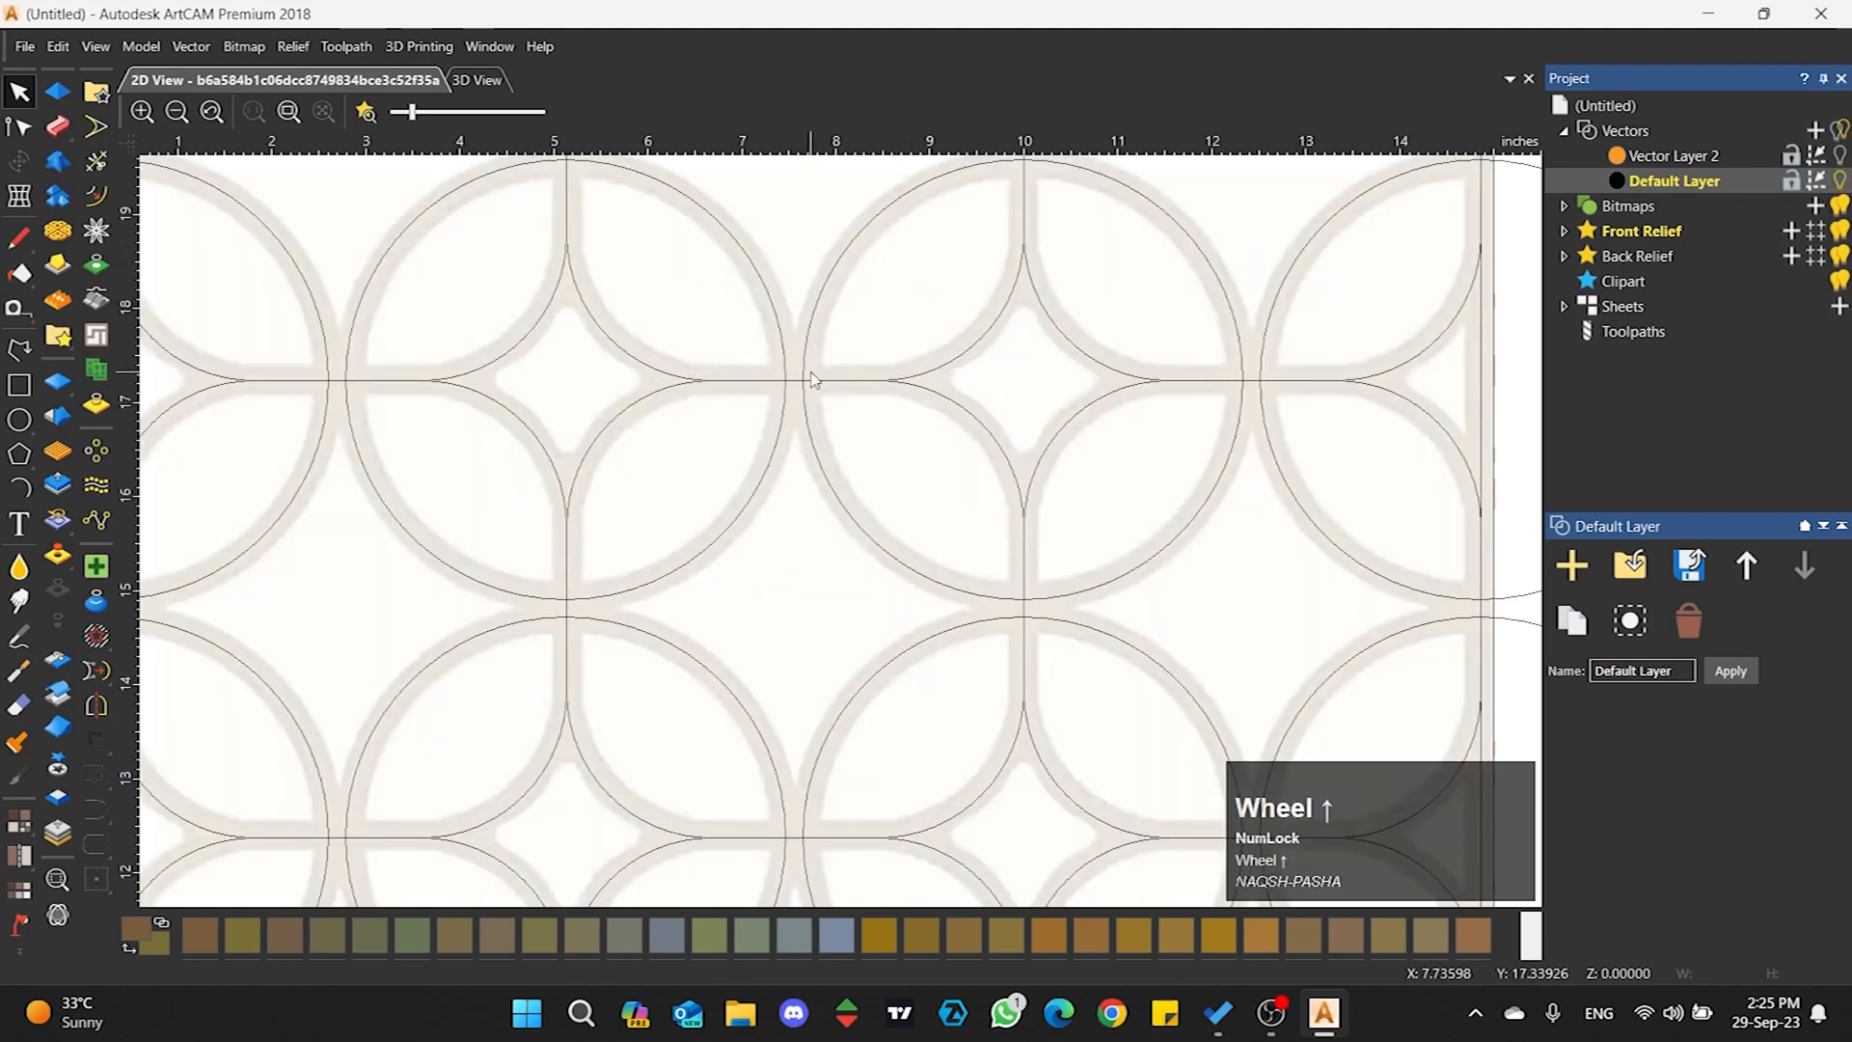
scroll(819, 372, "down", 2)
scroll(797, 522, "up", 2)
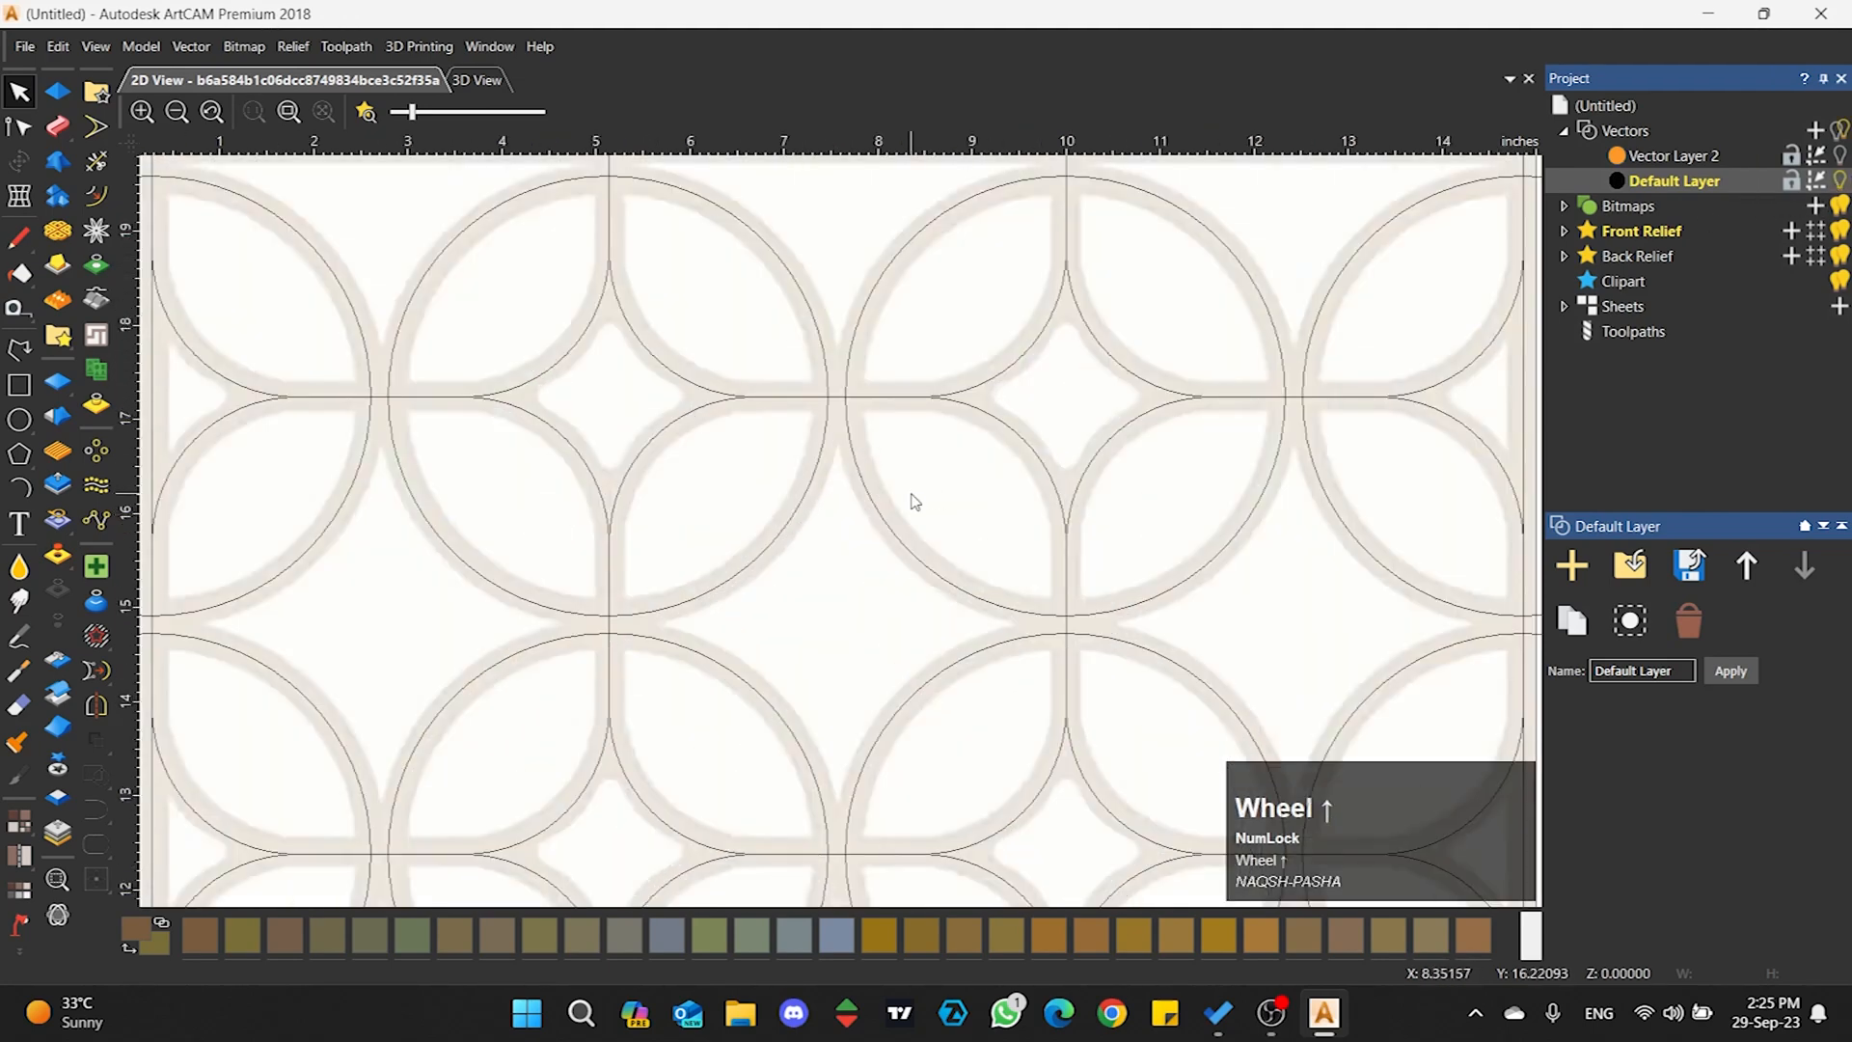
- Delete the circle and overlapping rounded squares around the upper-right part of the centreline pattern
left_click_drag(1119, 282, 995, 323)
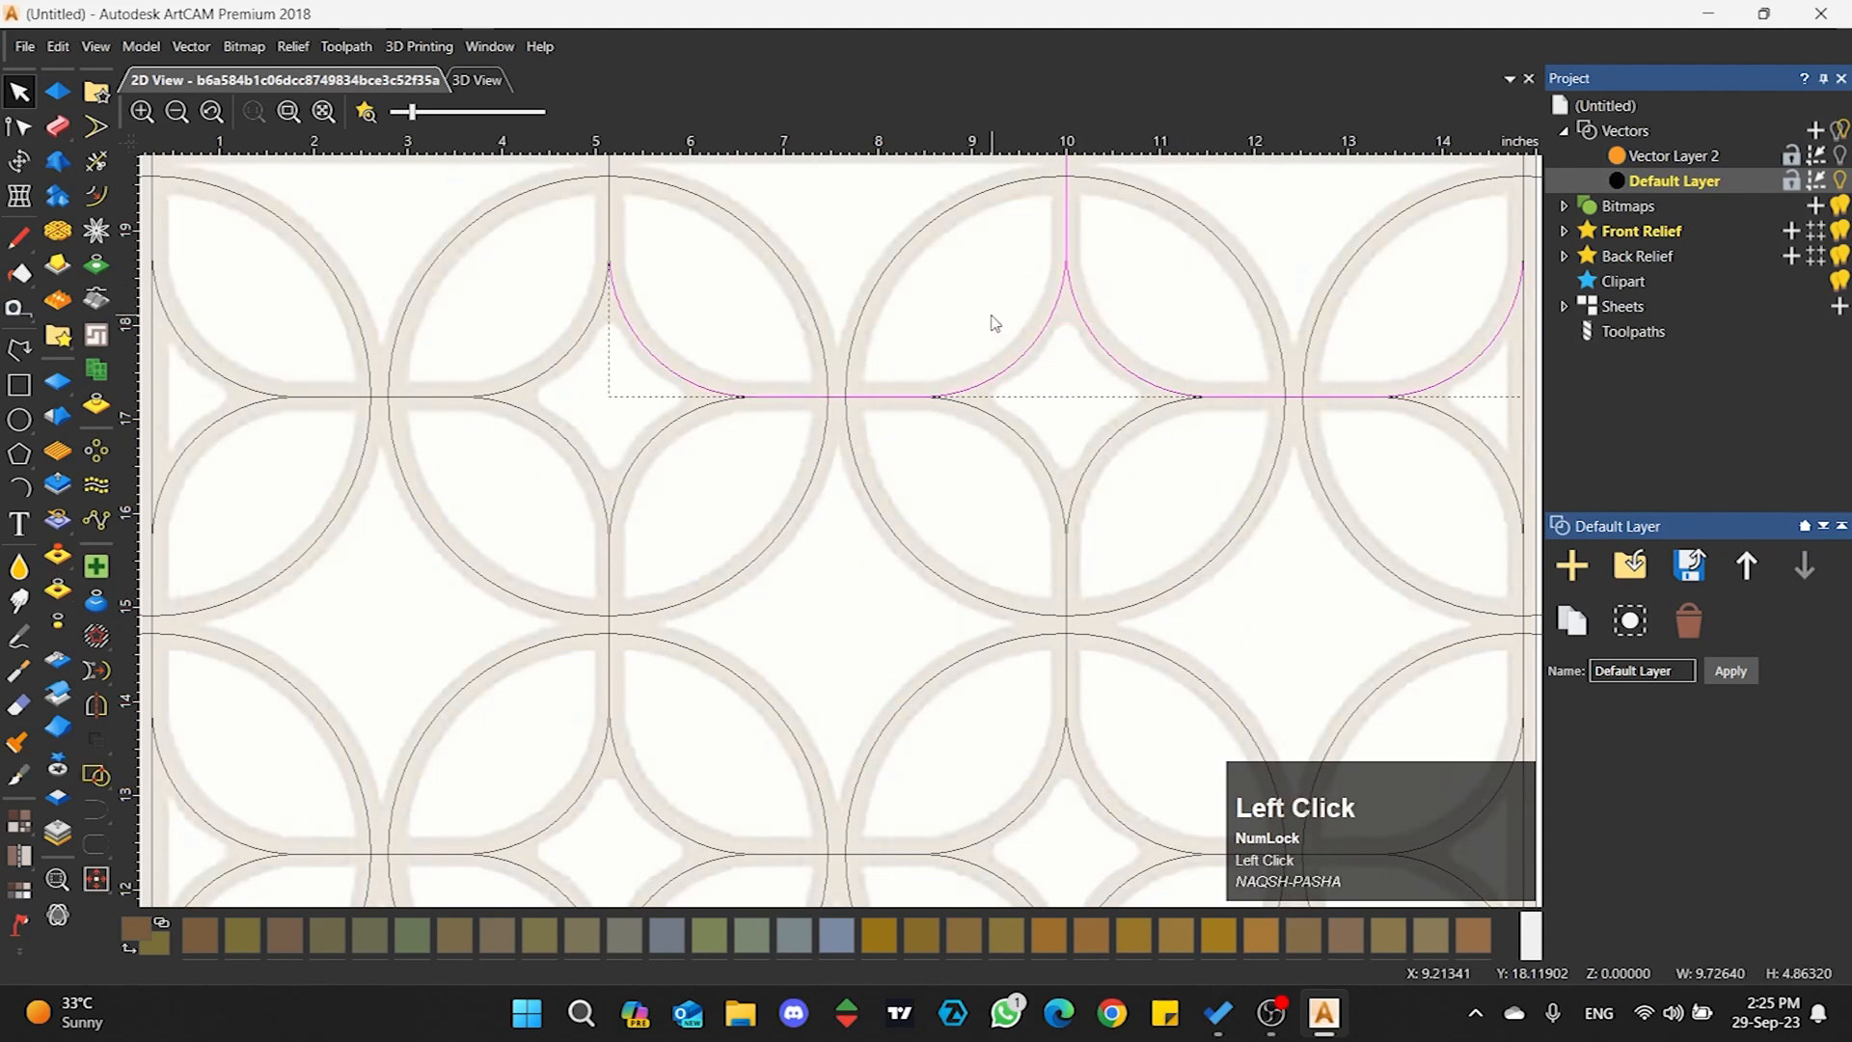
left_click(1005, 324)
left_click_drag(1242, 339, 1141, 569)
left_click(1141, 569)
scroll(1133, 564, "down", 2)
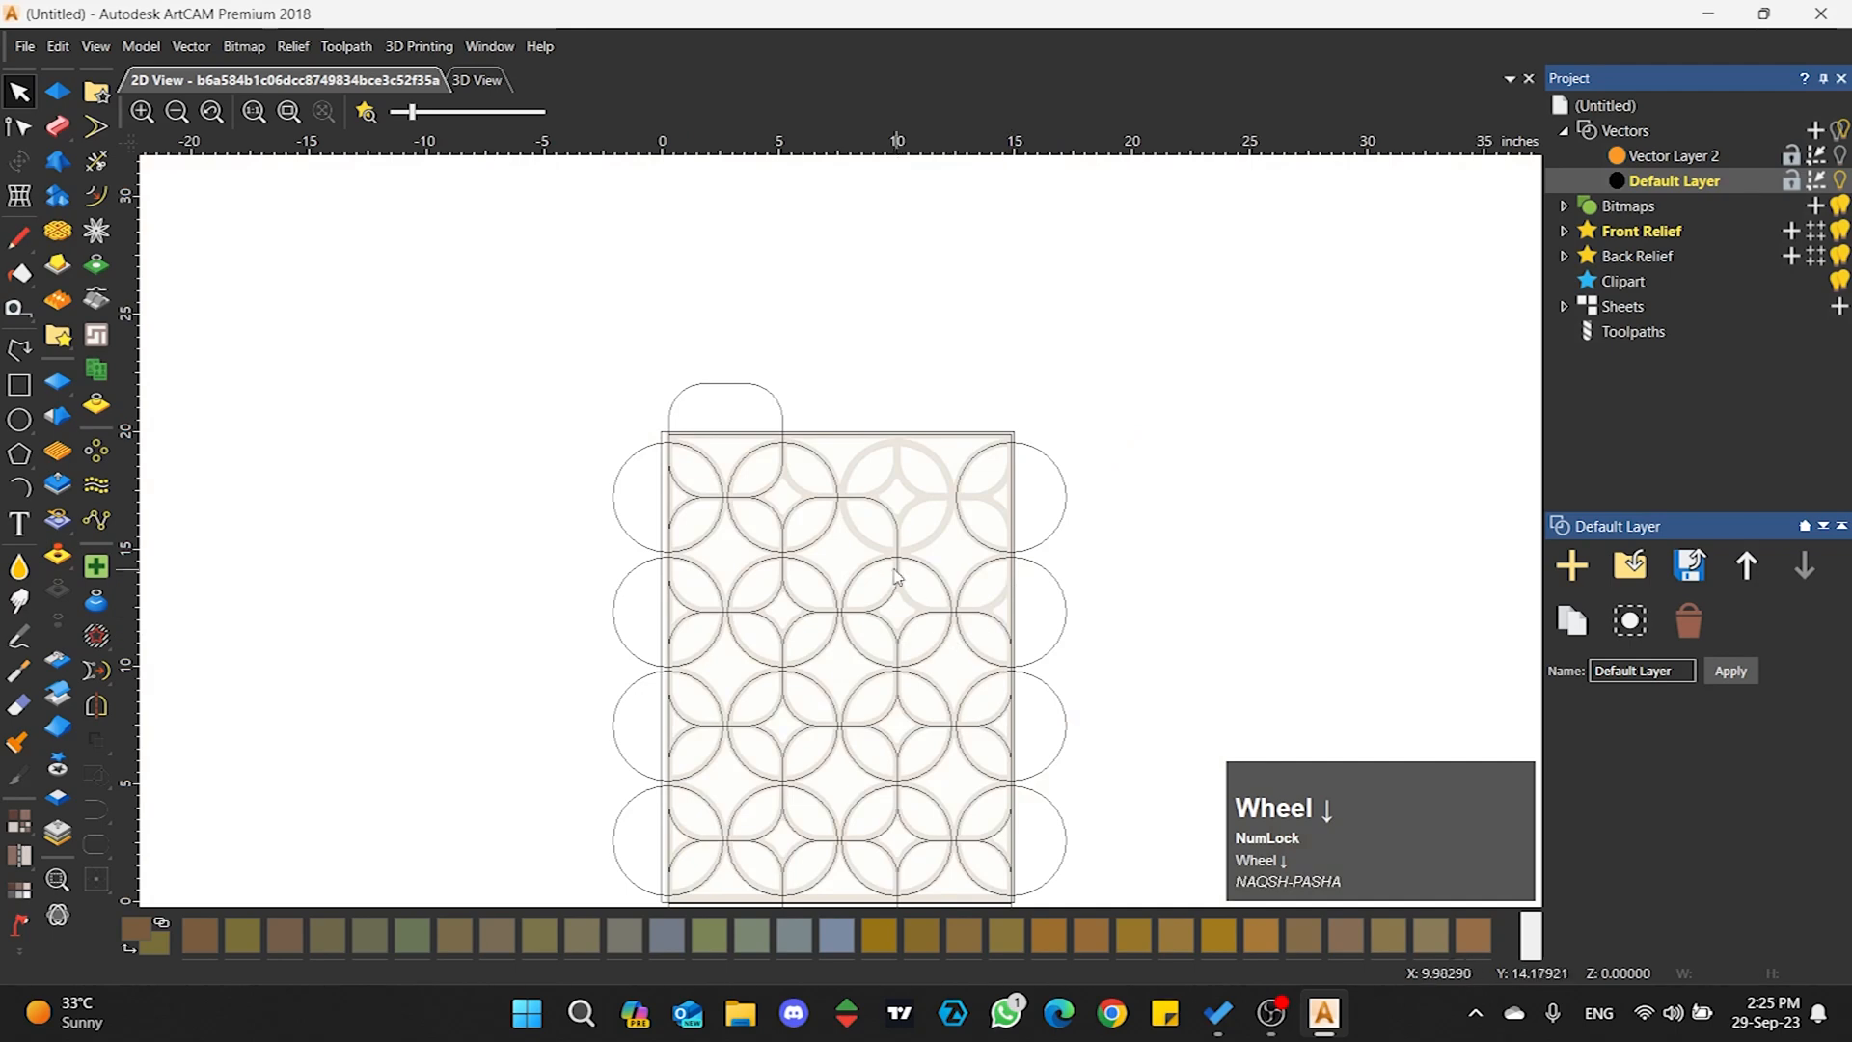
scroll(992, 501, "up", 1)
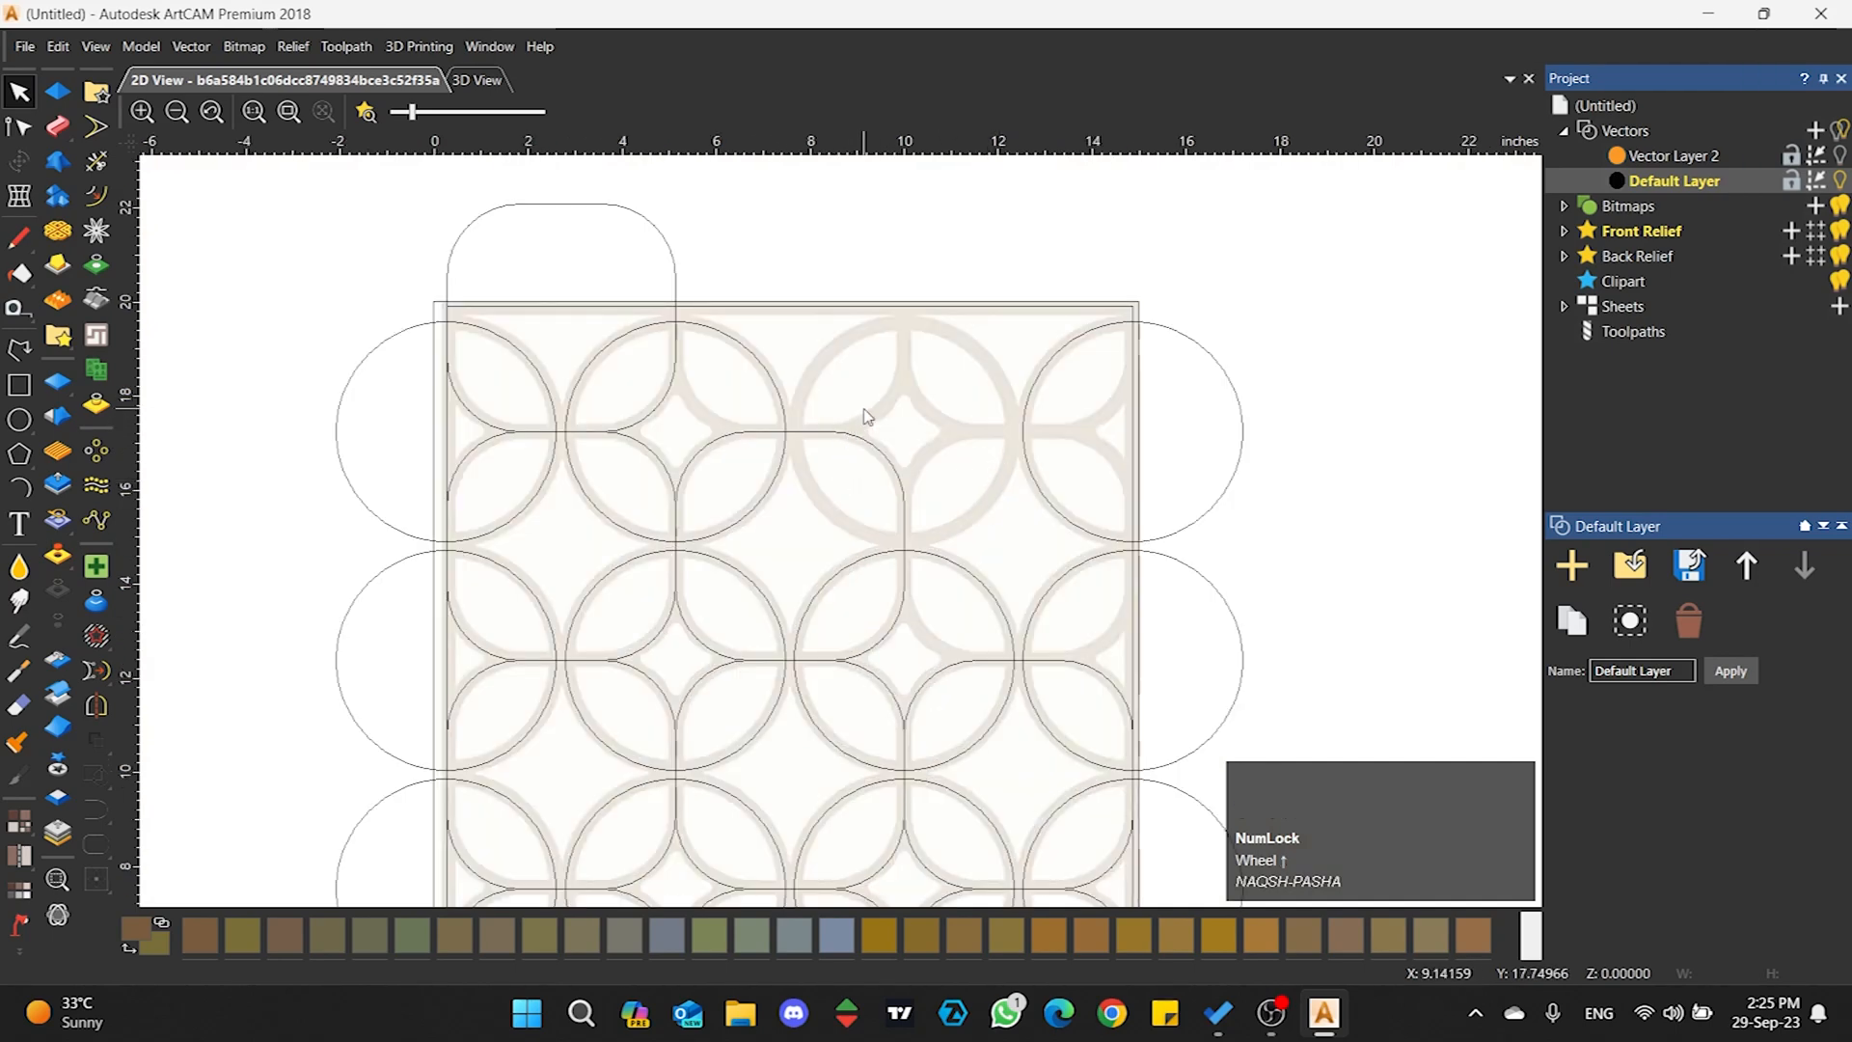
- Delete the border rectangle, the overhanging upper-left rounded square and the side circles at the pattern's top corners
left_click_drag(509, 321, 445, 414)
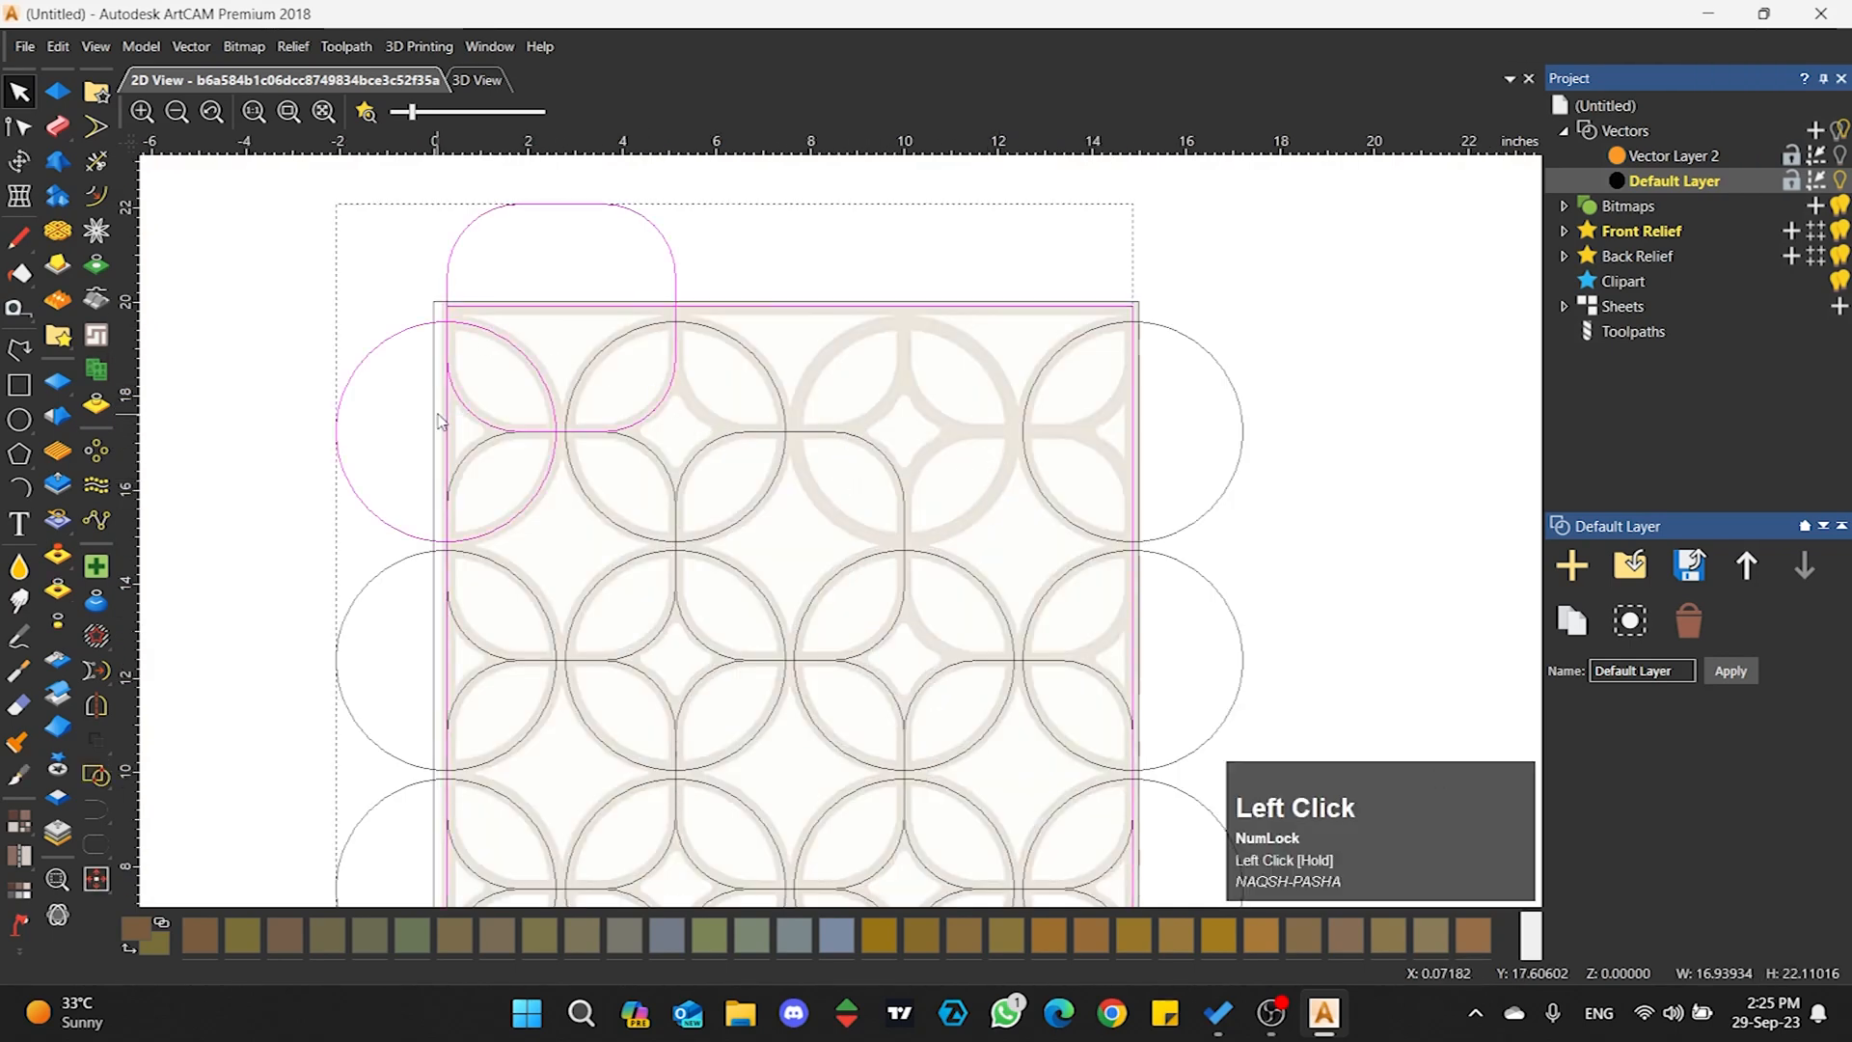
key("Delete")
left_click_drag(1142, 437, 1069, 661)
key("Delete")
- Trim away the upper half of the top-row circle with Trim Vectors, leaving Auto join off
left_click_drag(628, 383, 533, 382)
scroll(566, 395, "up", 2)
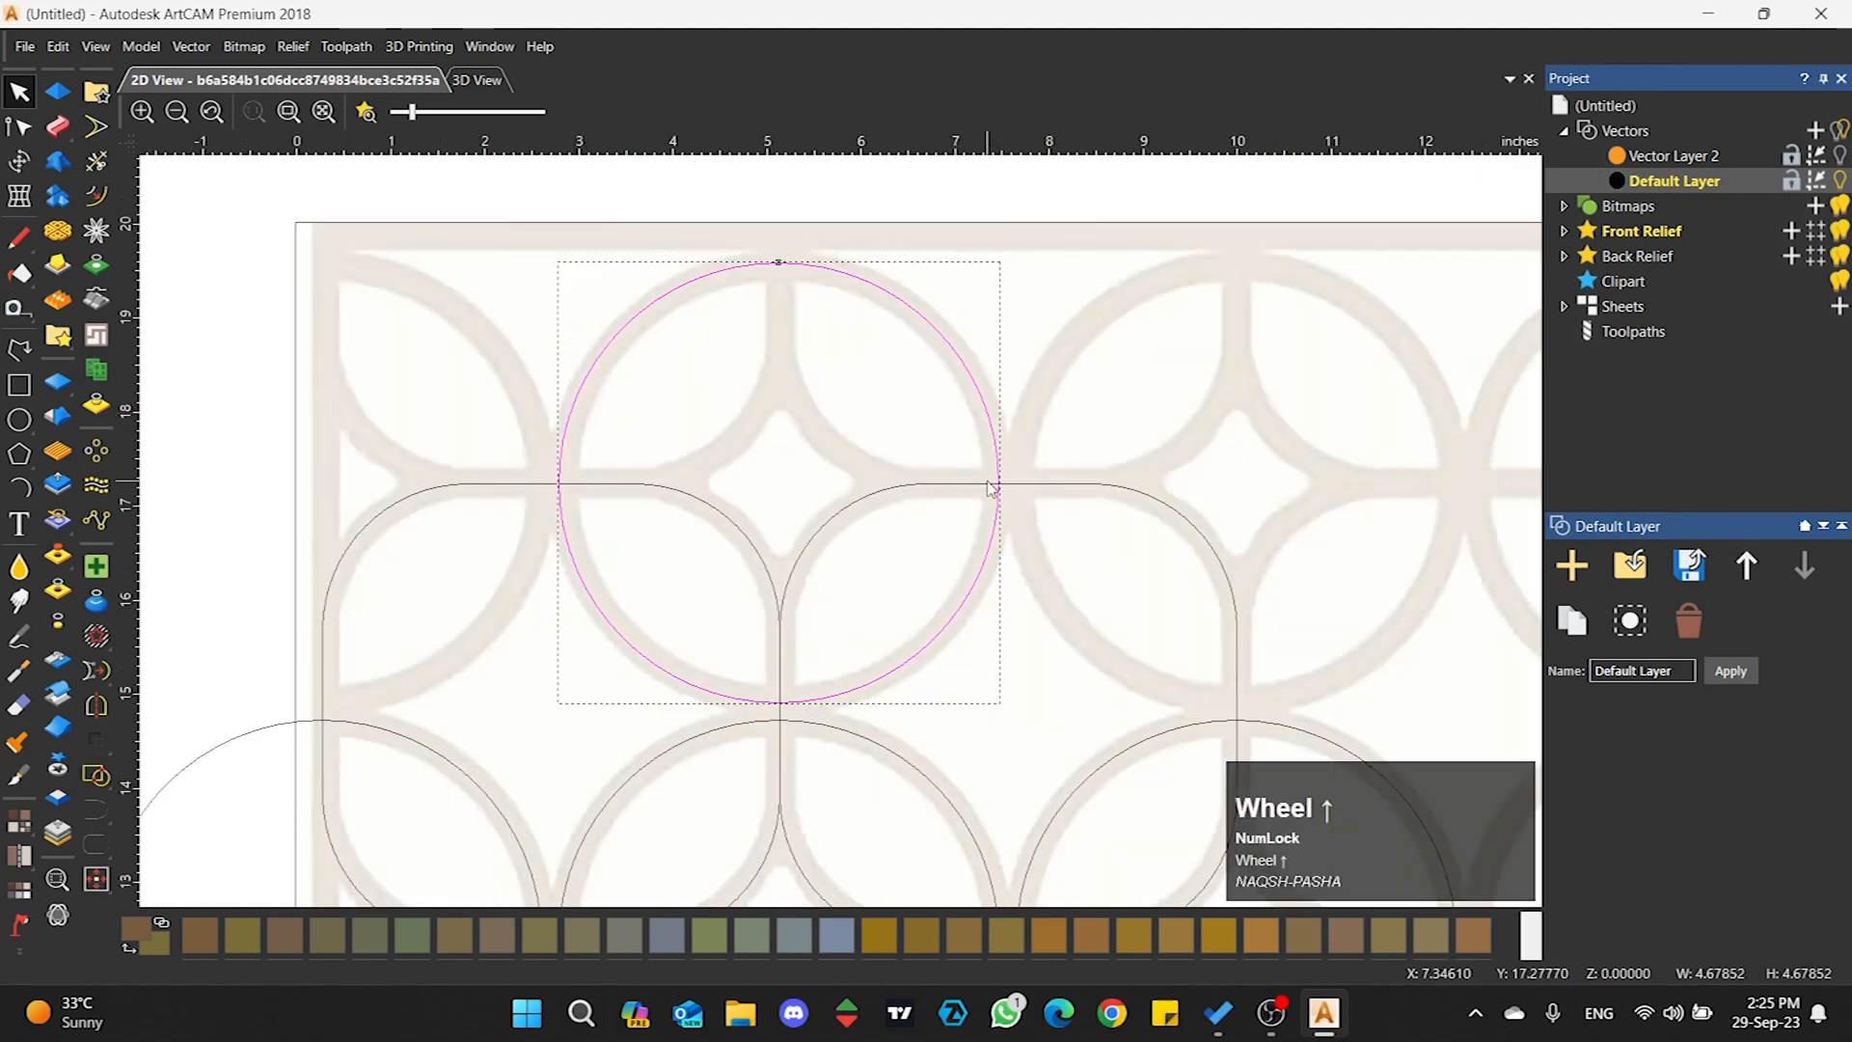
left_click(614, 442)
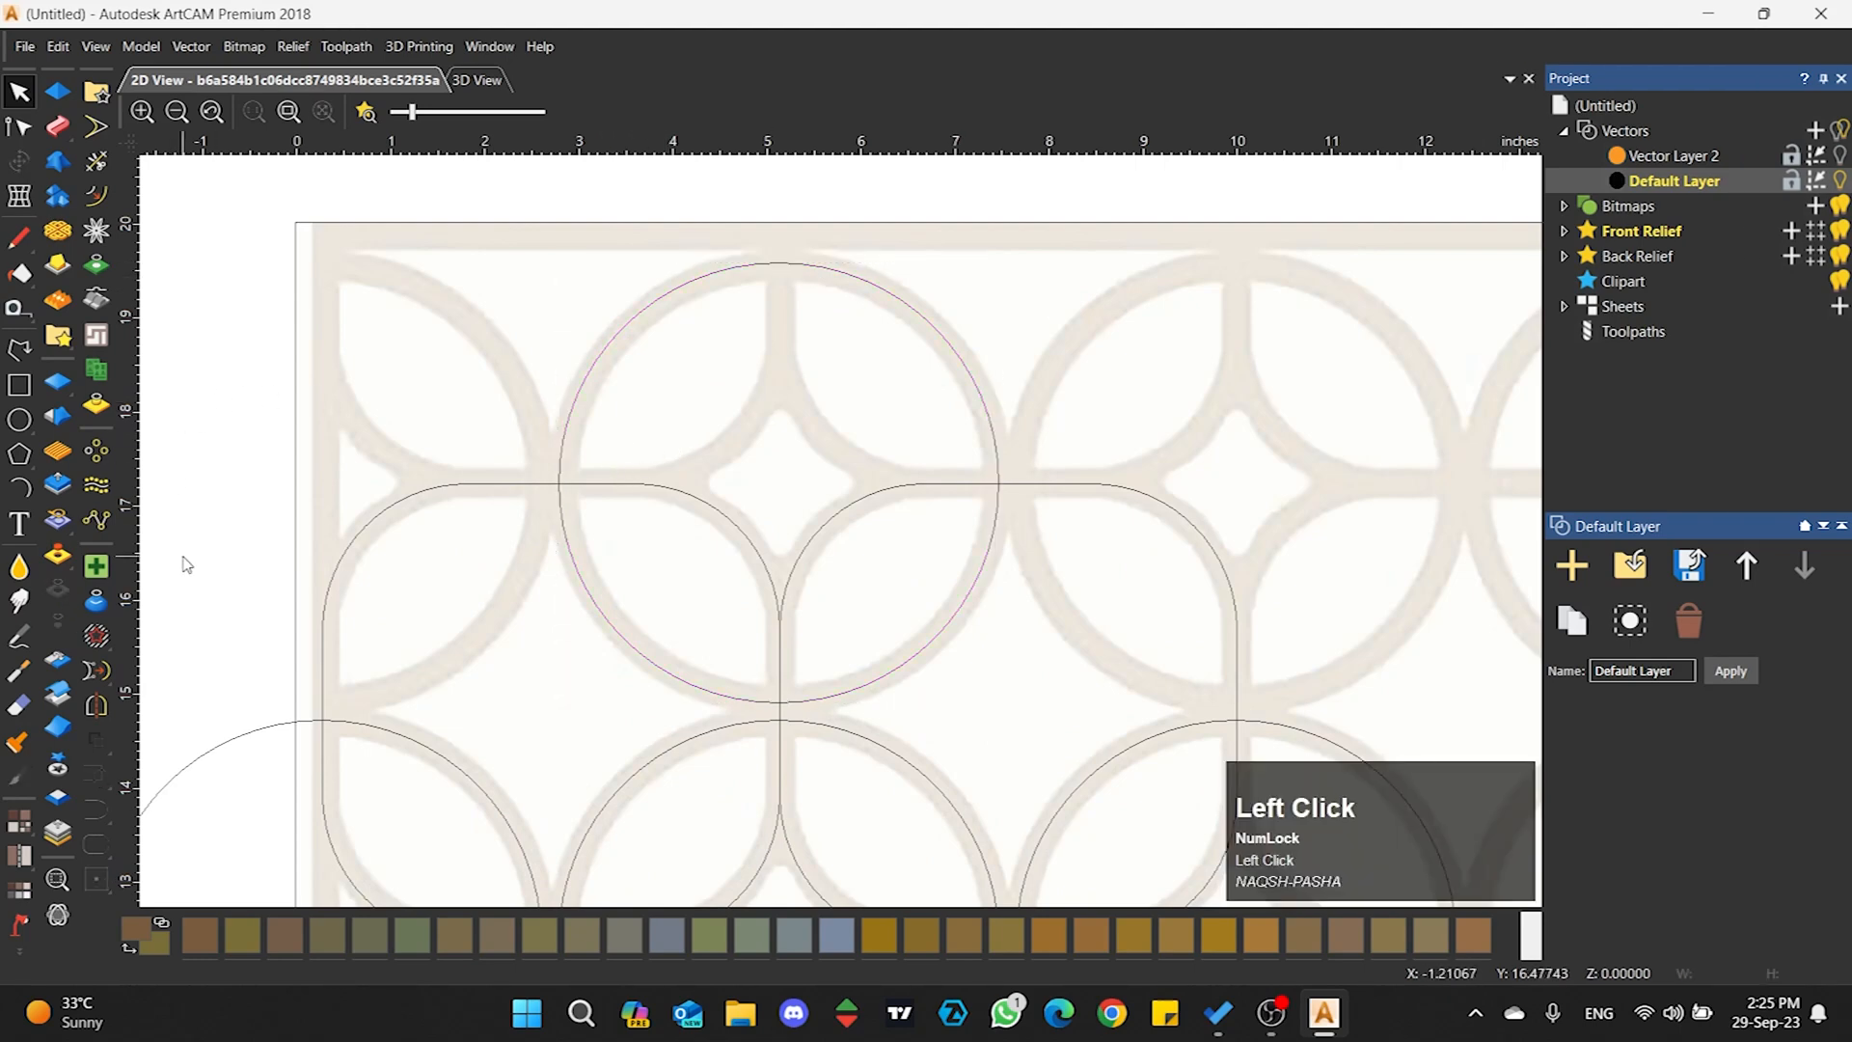
left_click(97, 164)
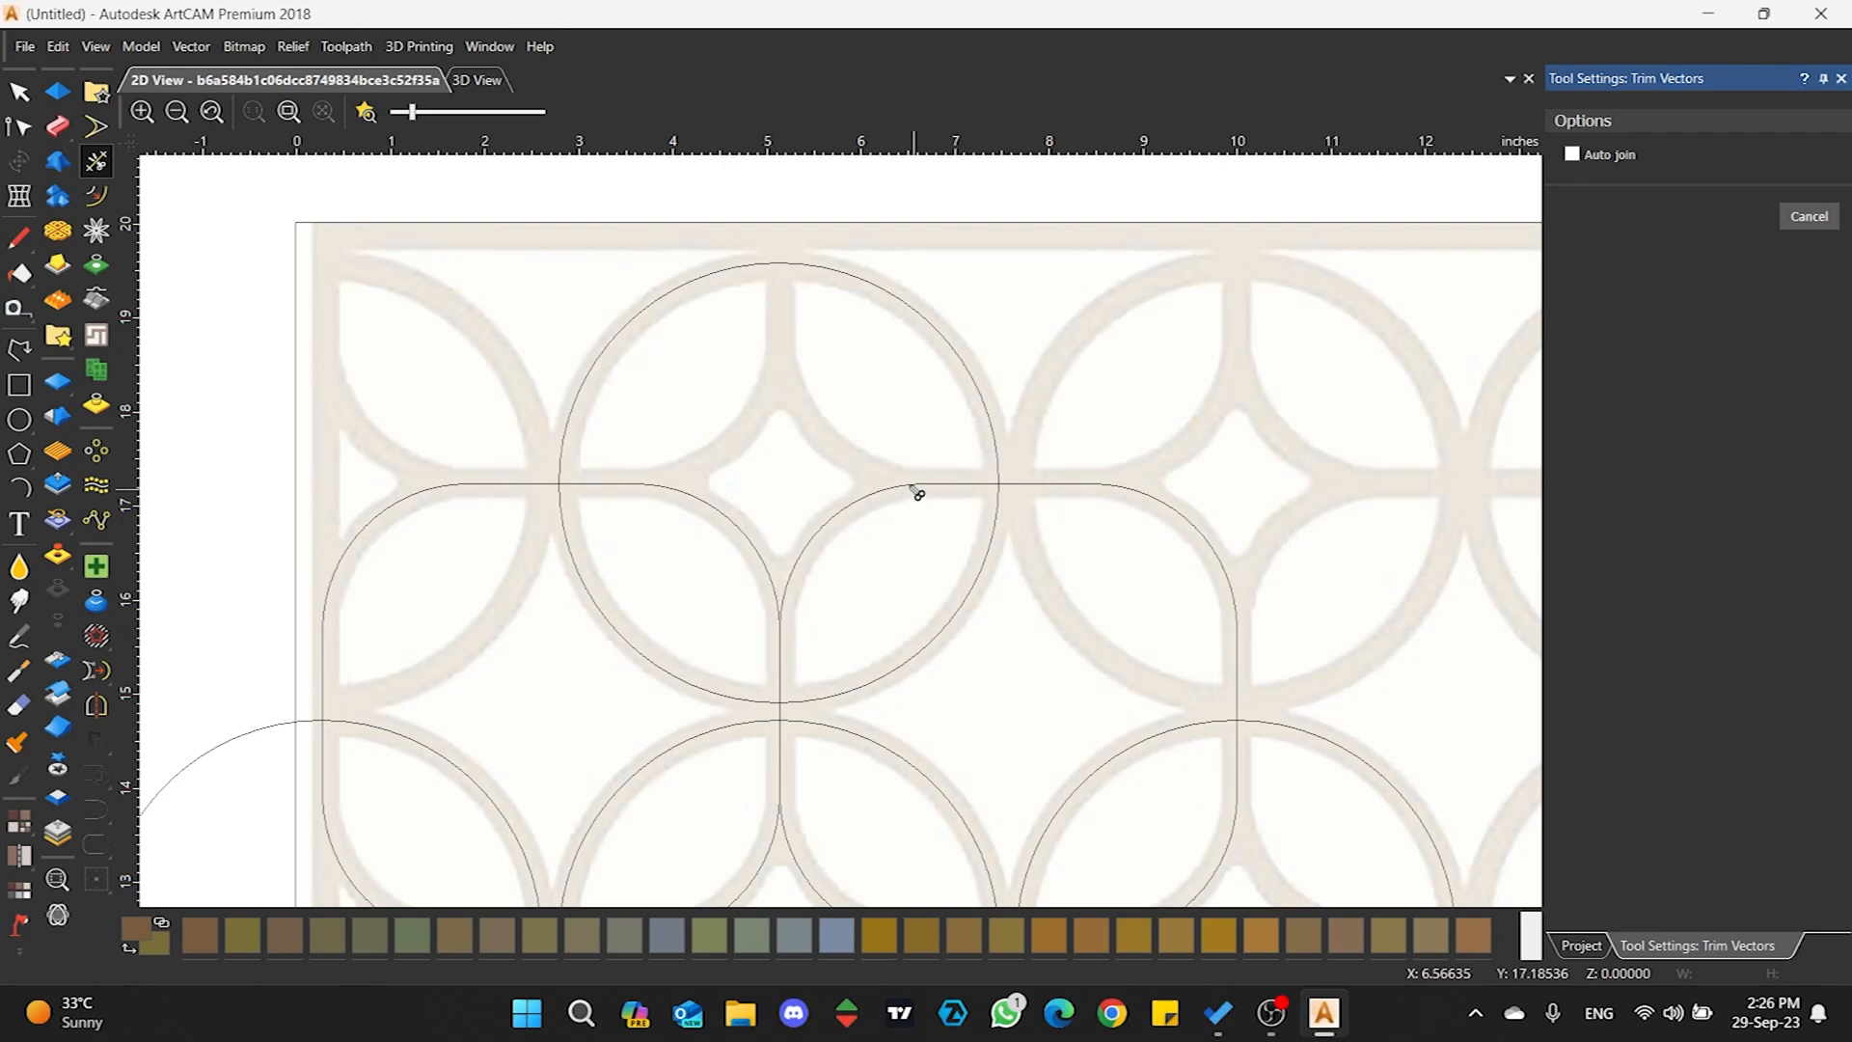
left_click(985, 397)
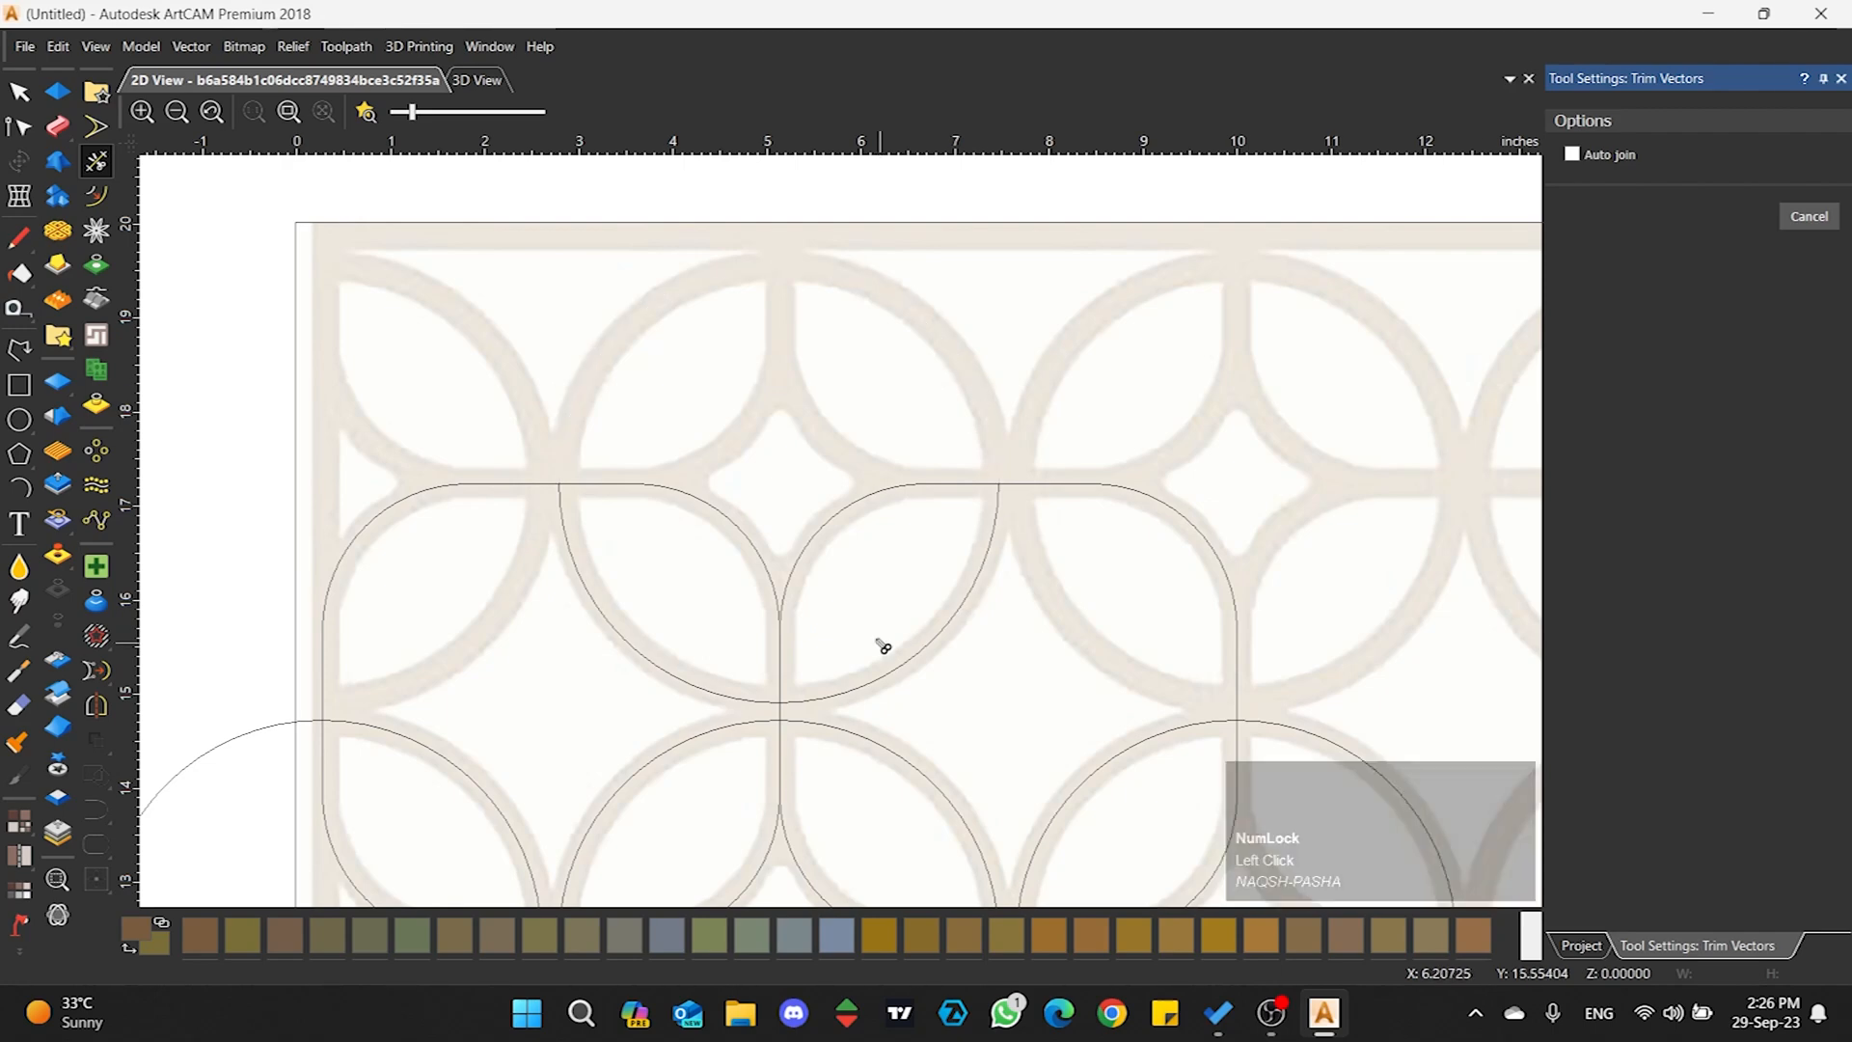
- Turn on Auto join, trim the right-hand part off the second rounded square, and select the joined vector to check it
scroll(830, 550, "down", 2)
scroll(838, 617, "up", 2)
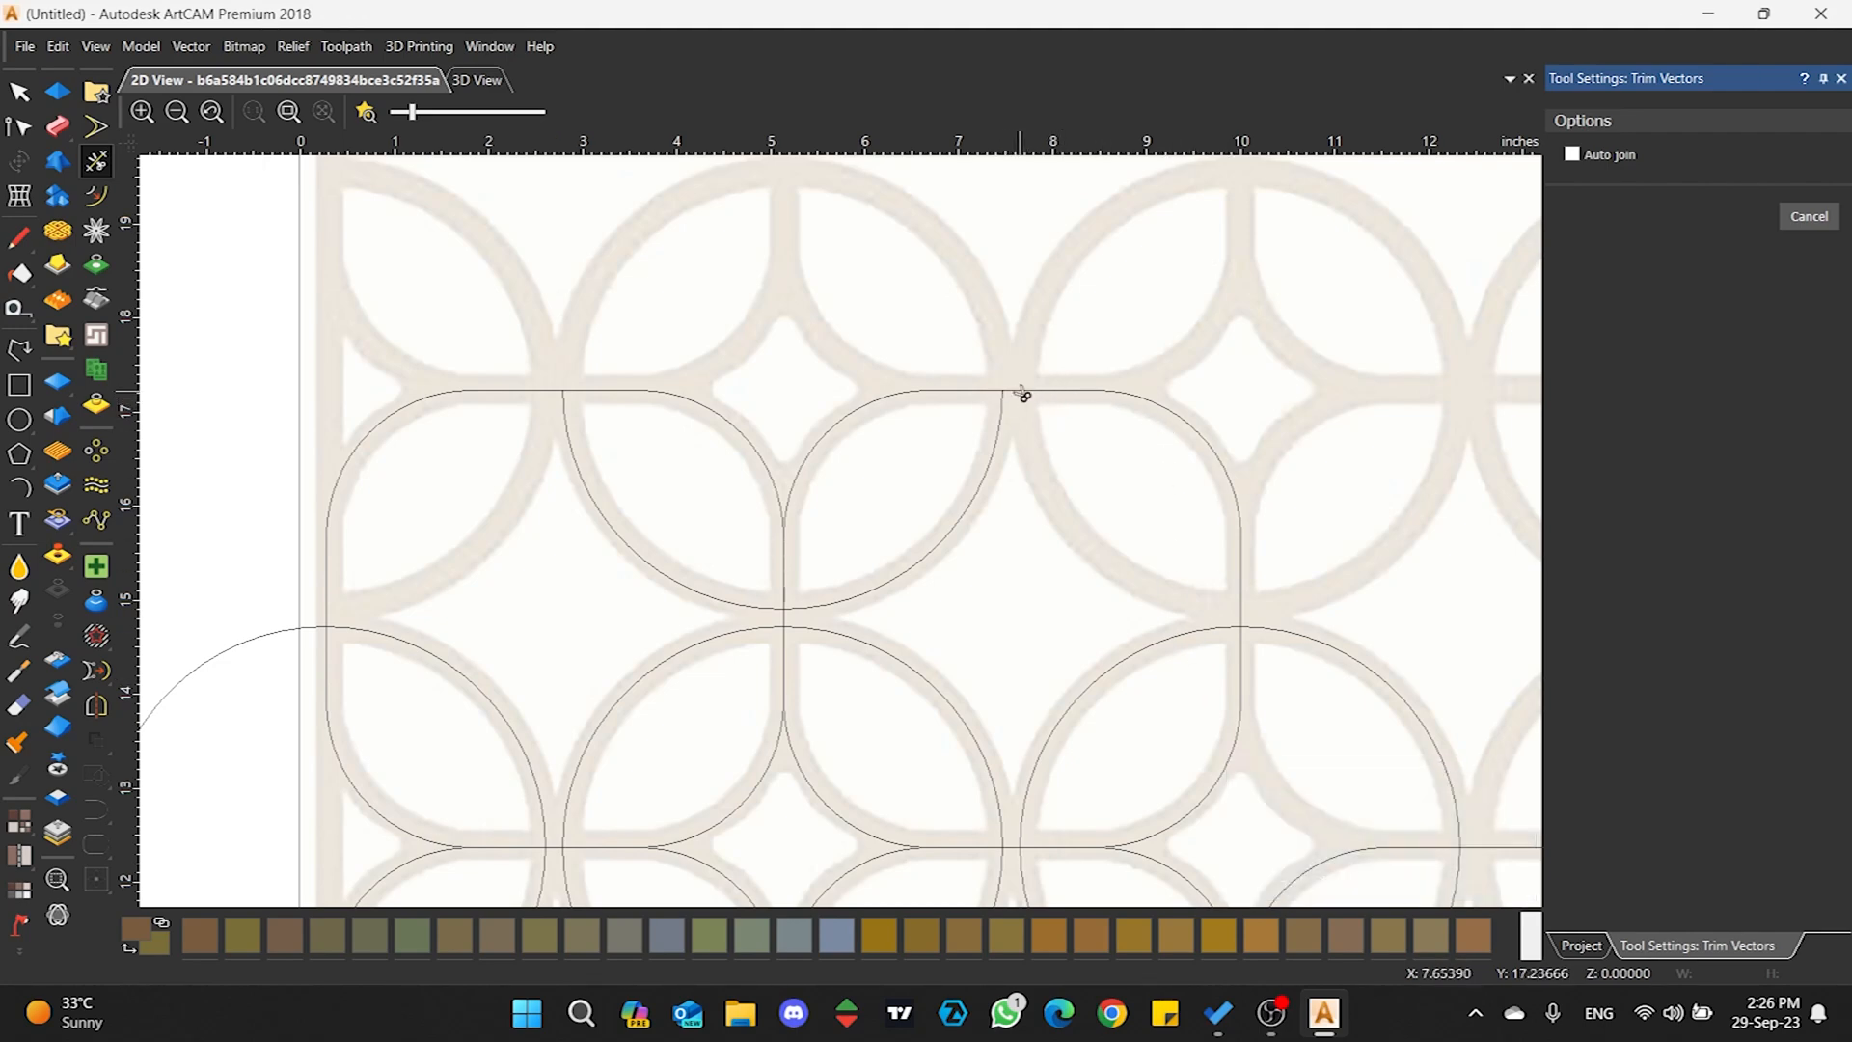
left_click(1572, 154)
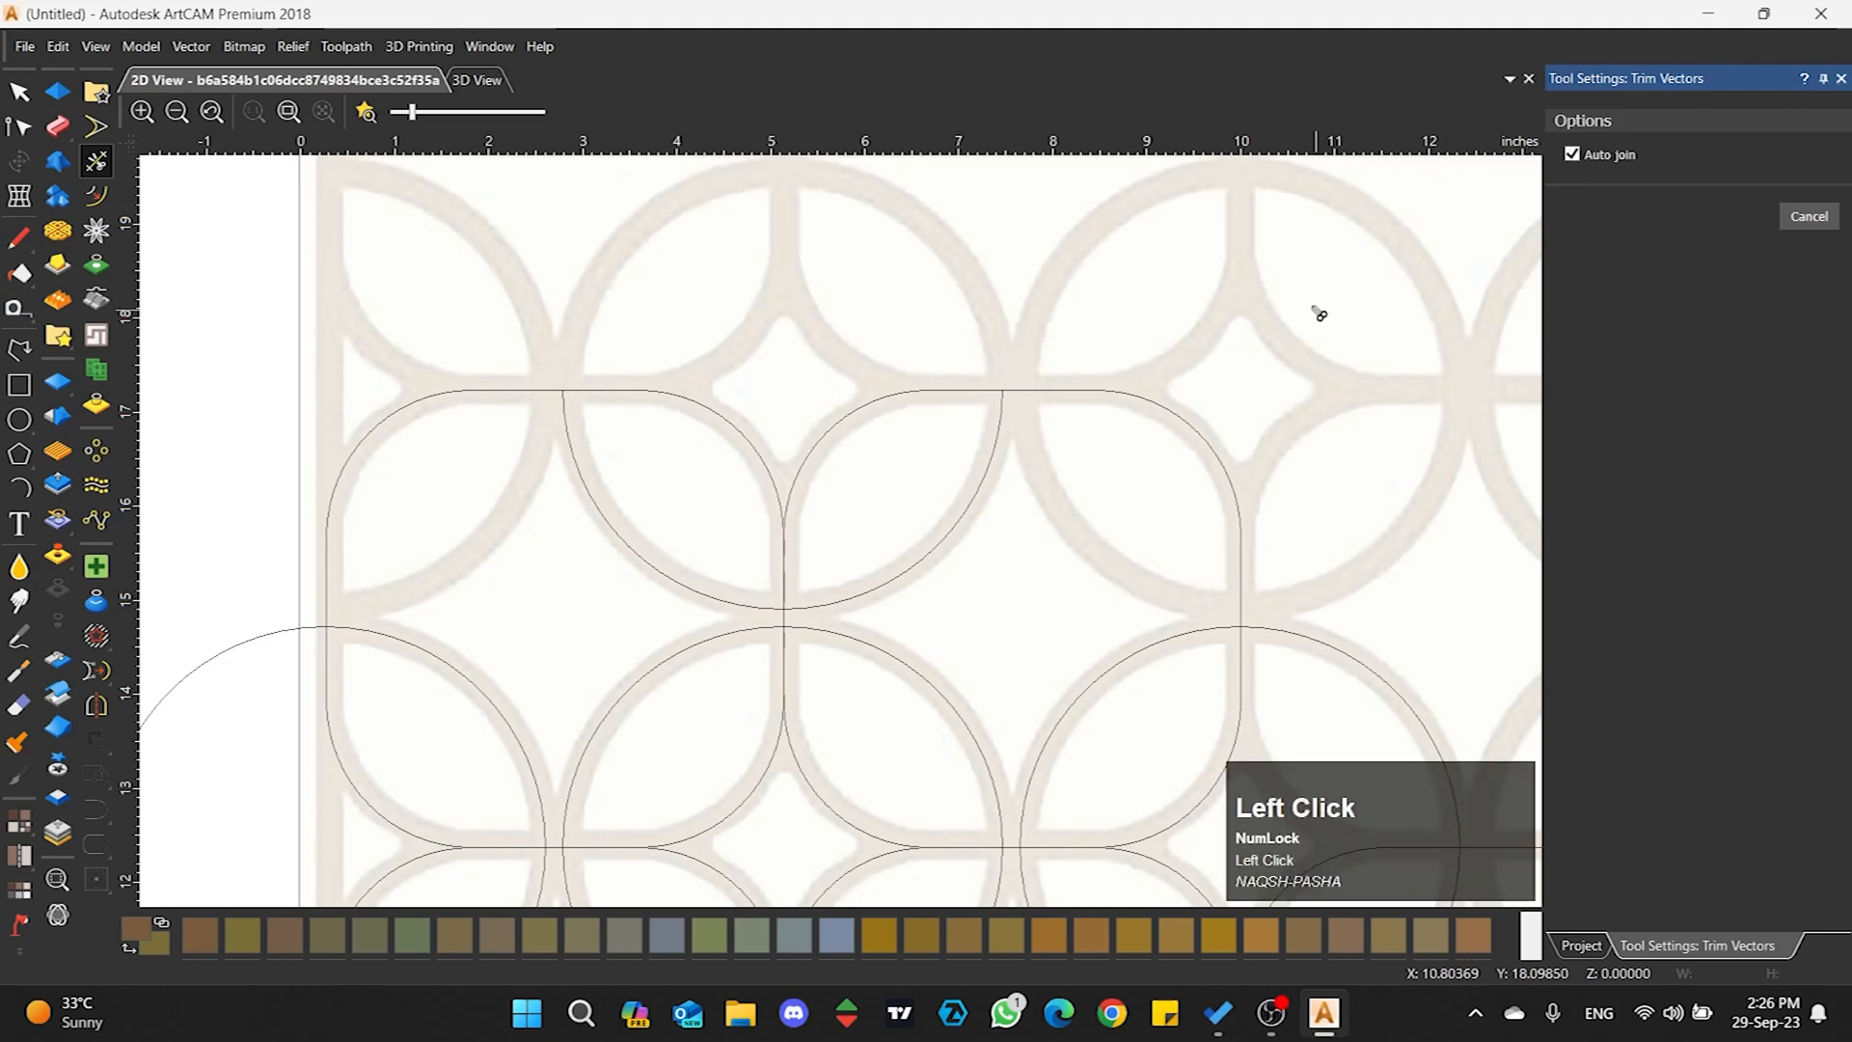
left_click(1100, 396)
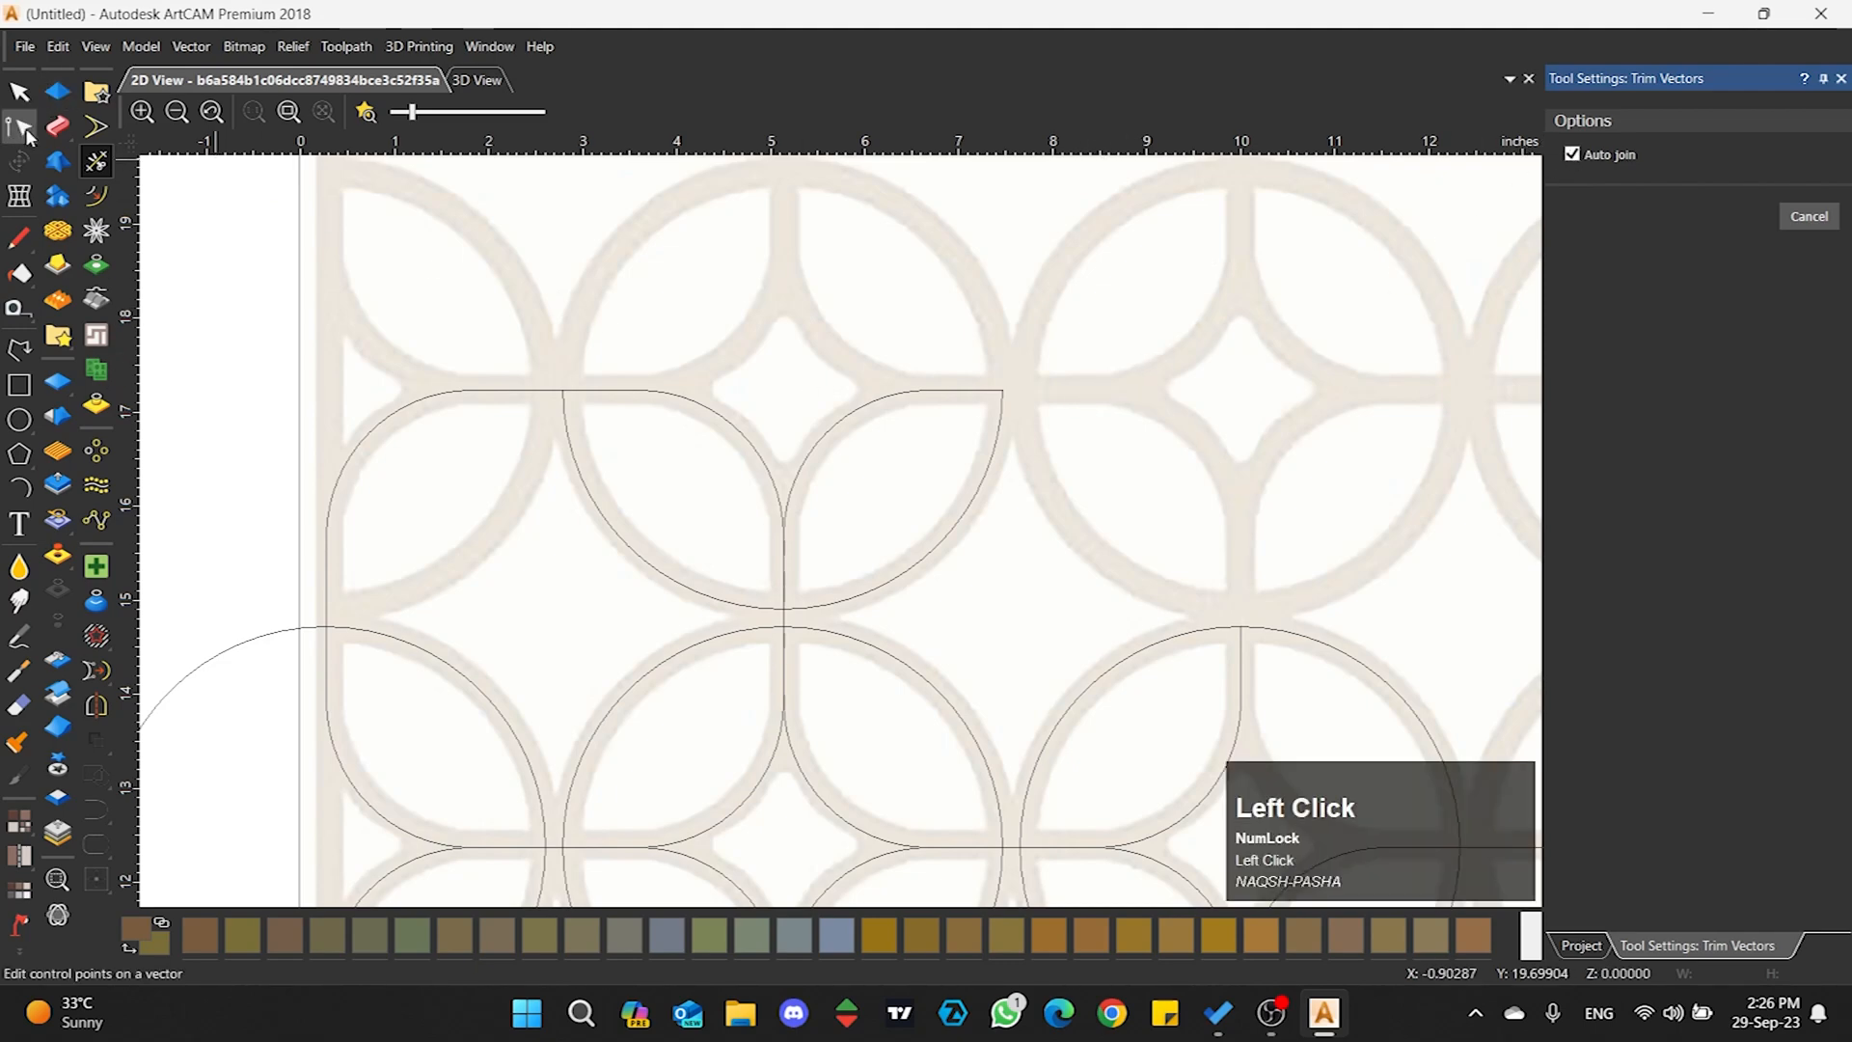
left_click(20, 93)
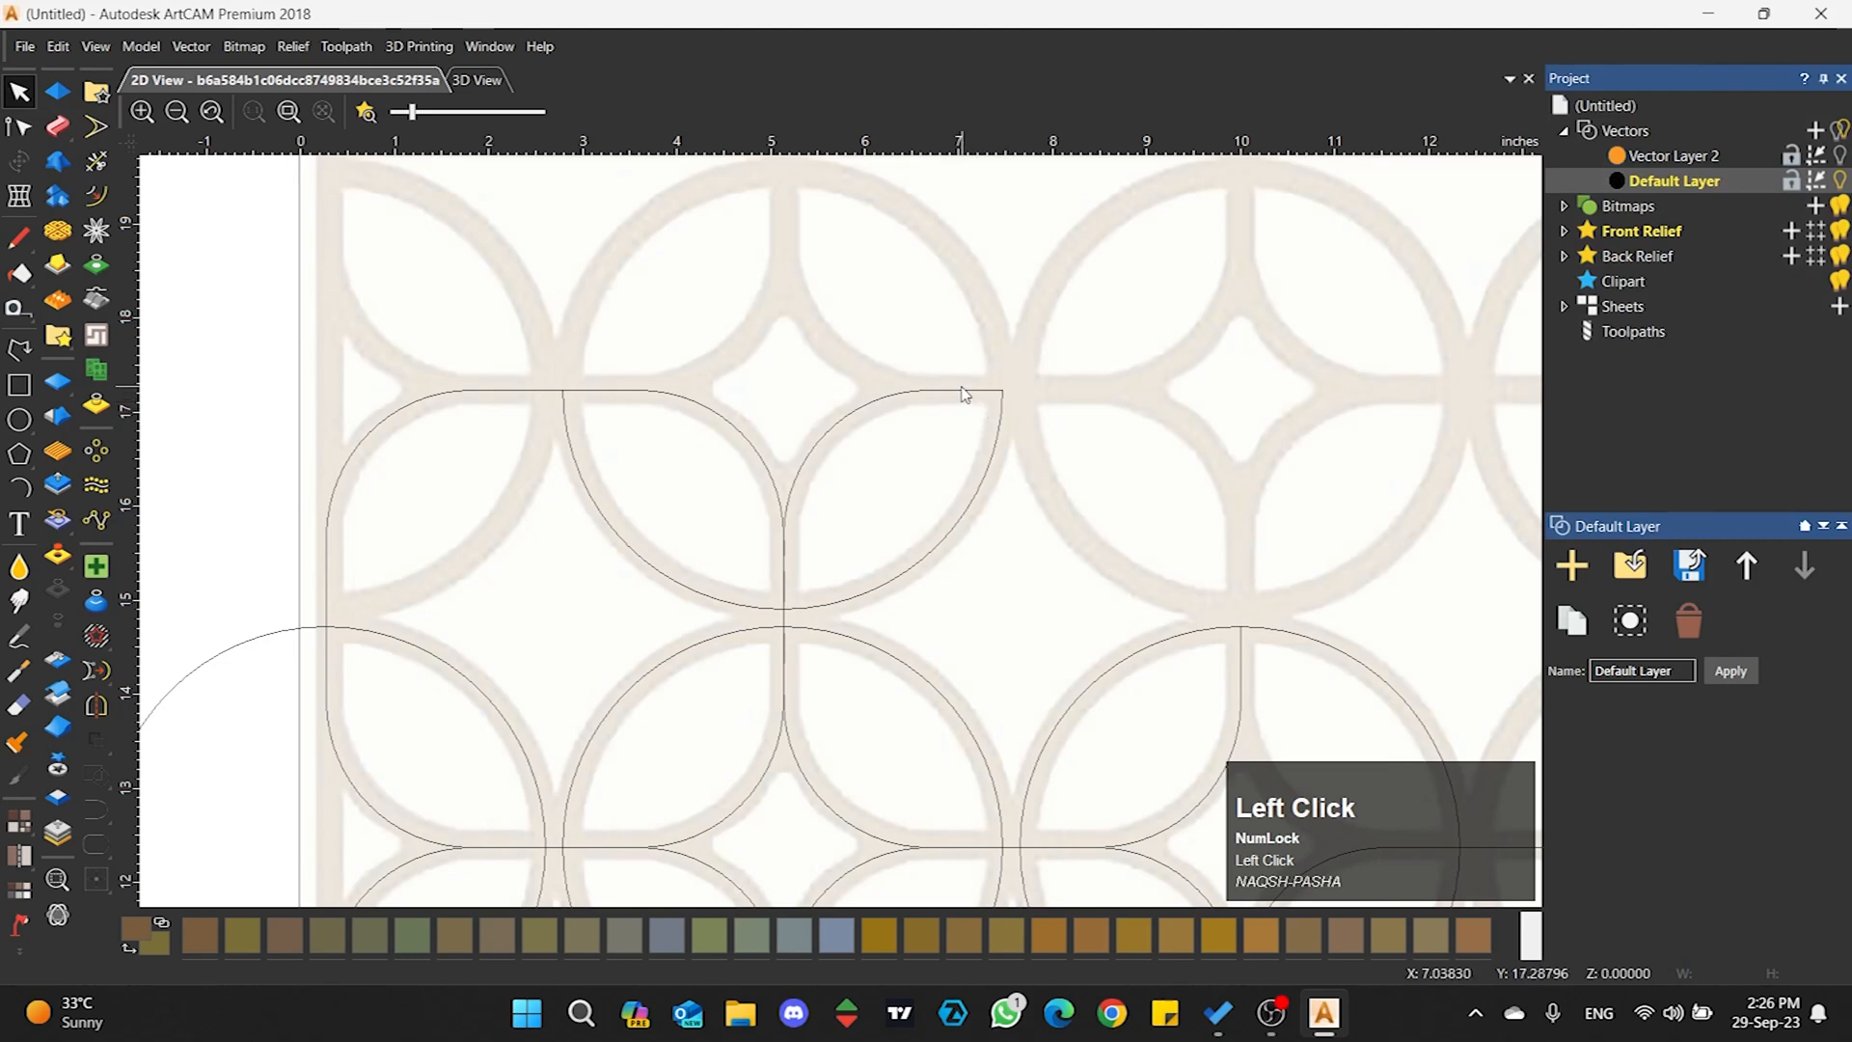
left_click(961, 392)
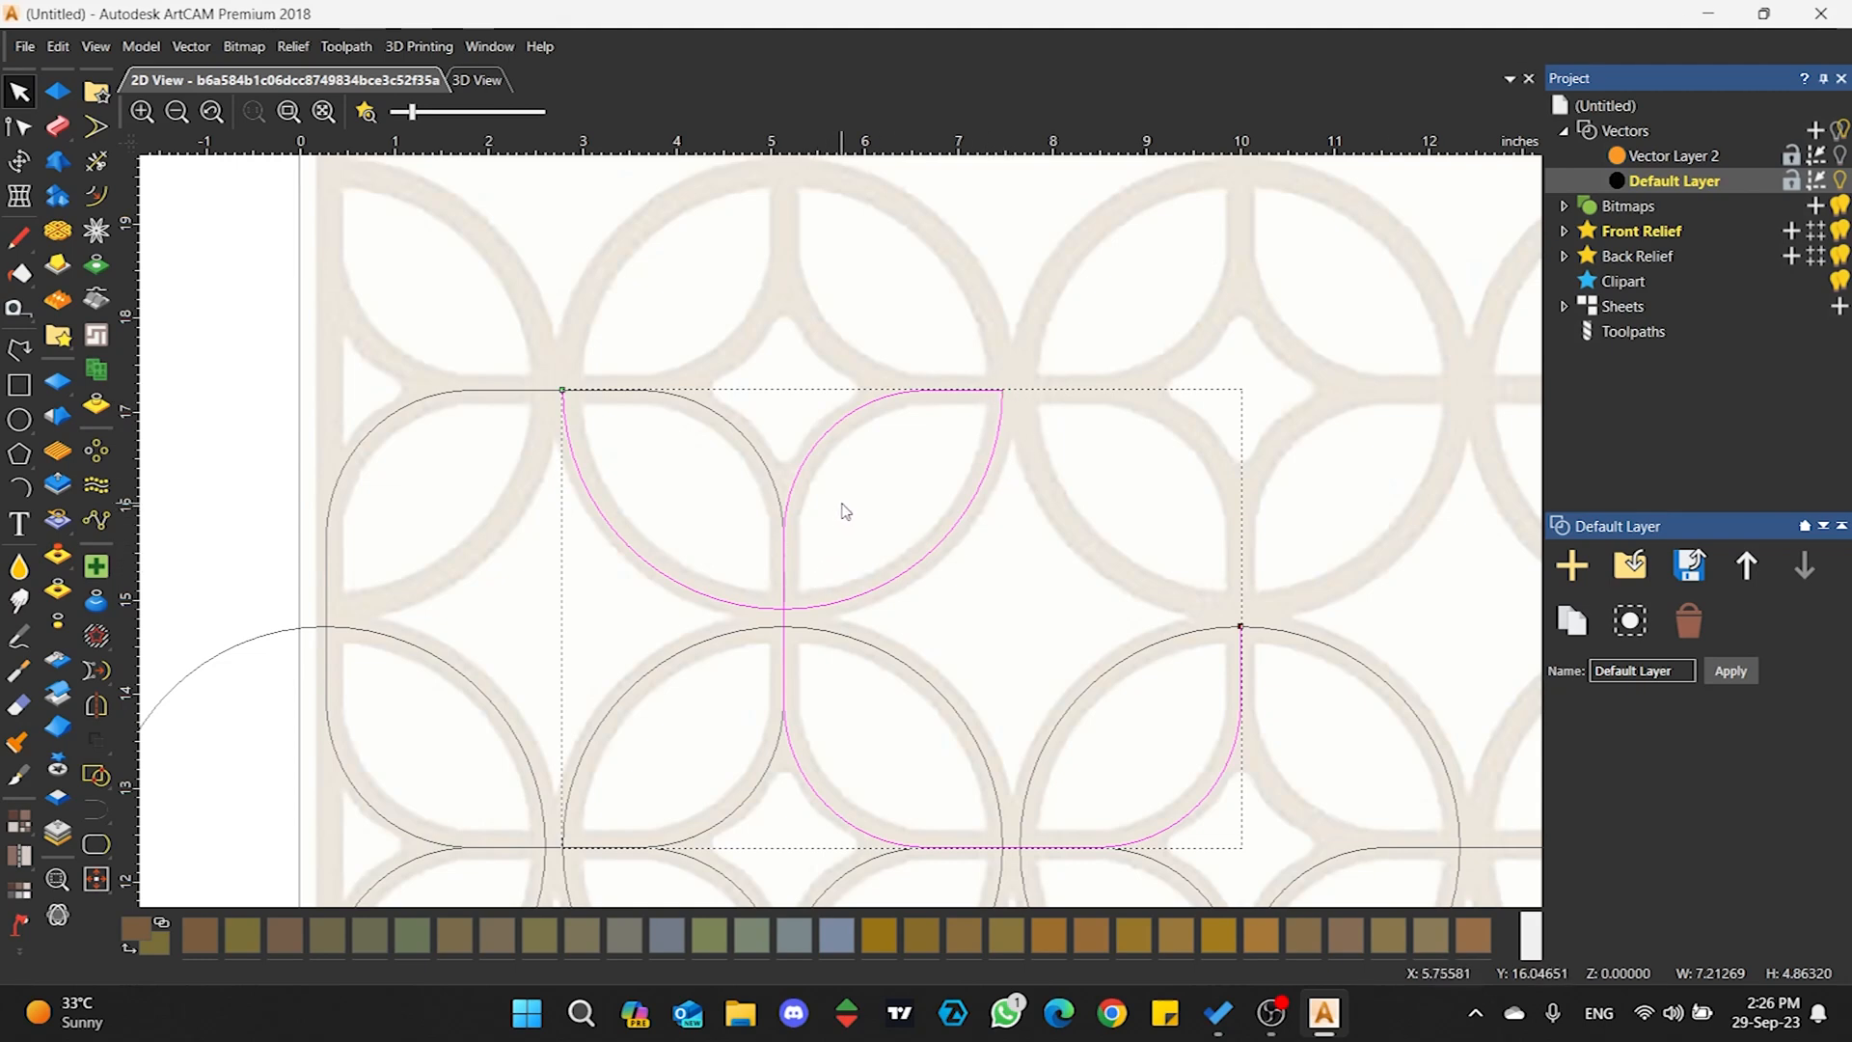
- Delete the leftmost rounded square in the top row of the centreline pattern
scroll(845, 511, "up", 1)
left_click(723, 414)
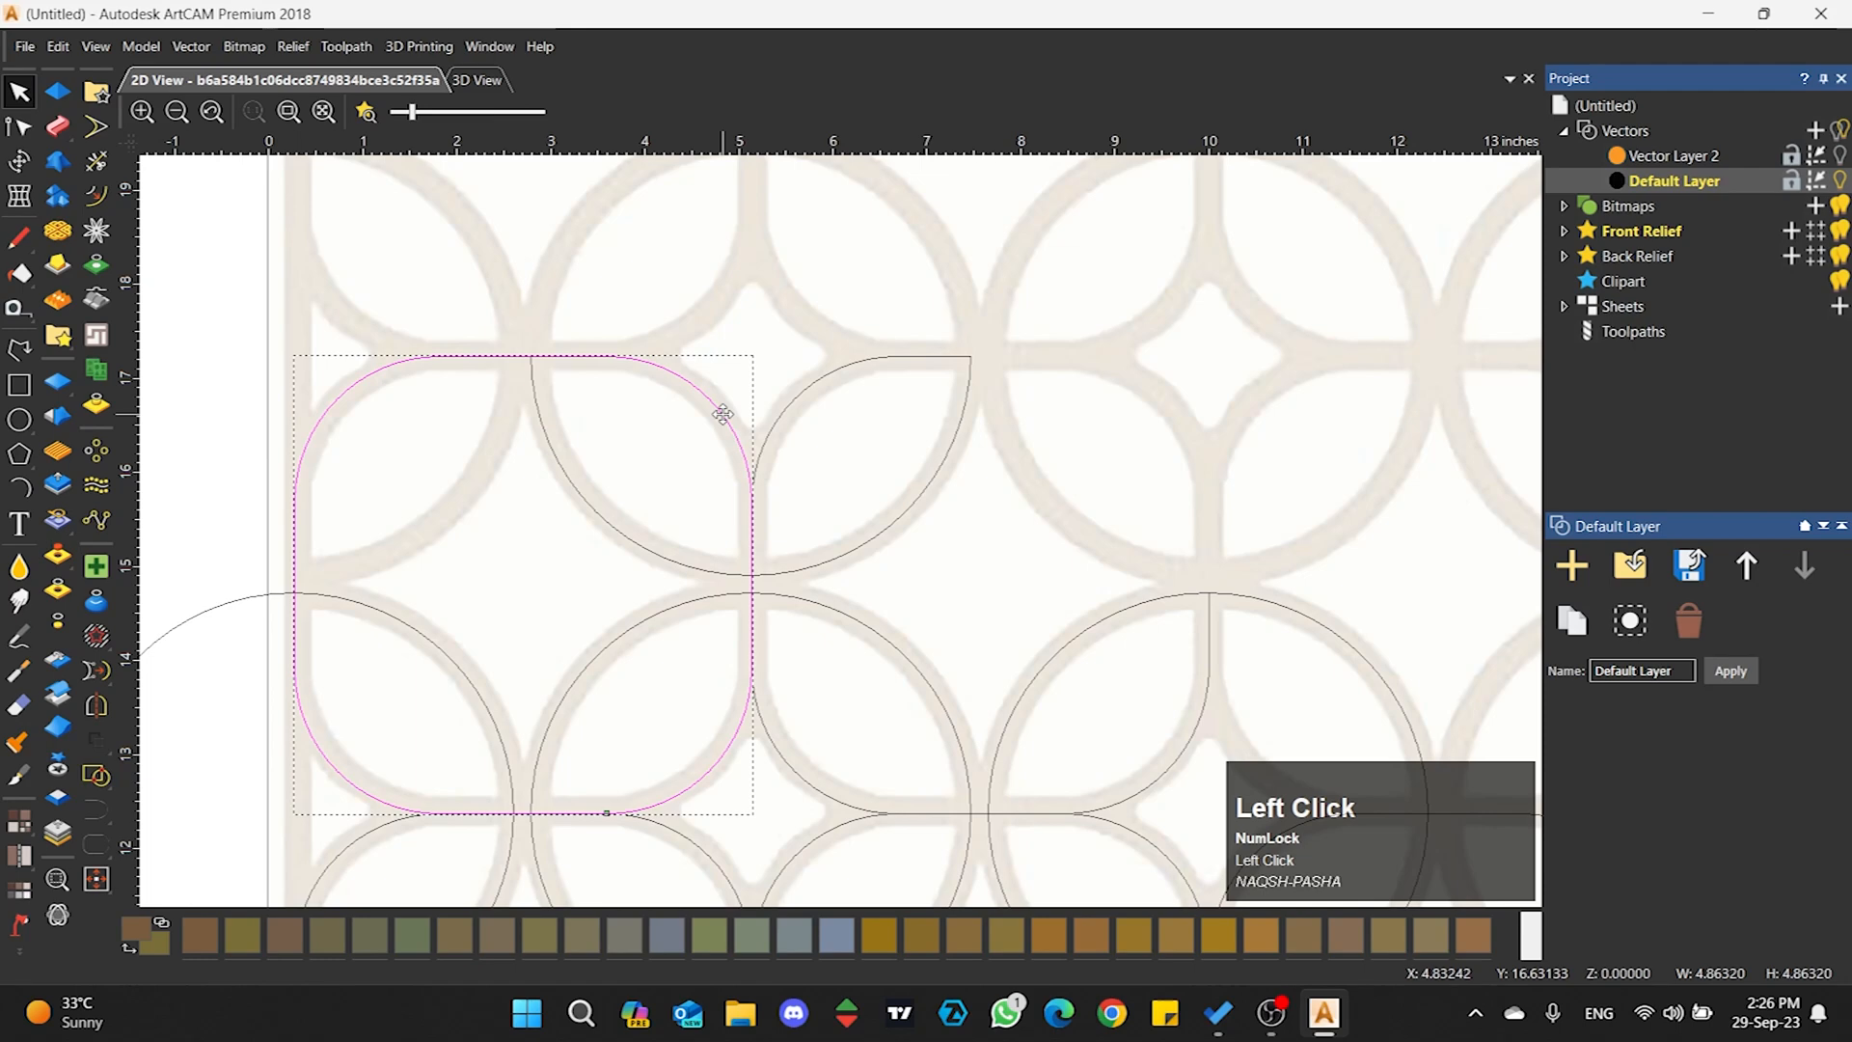
key("Delete")
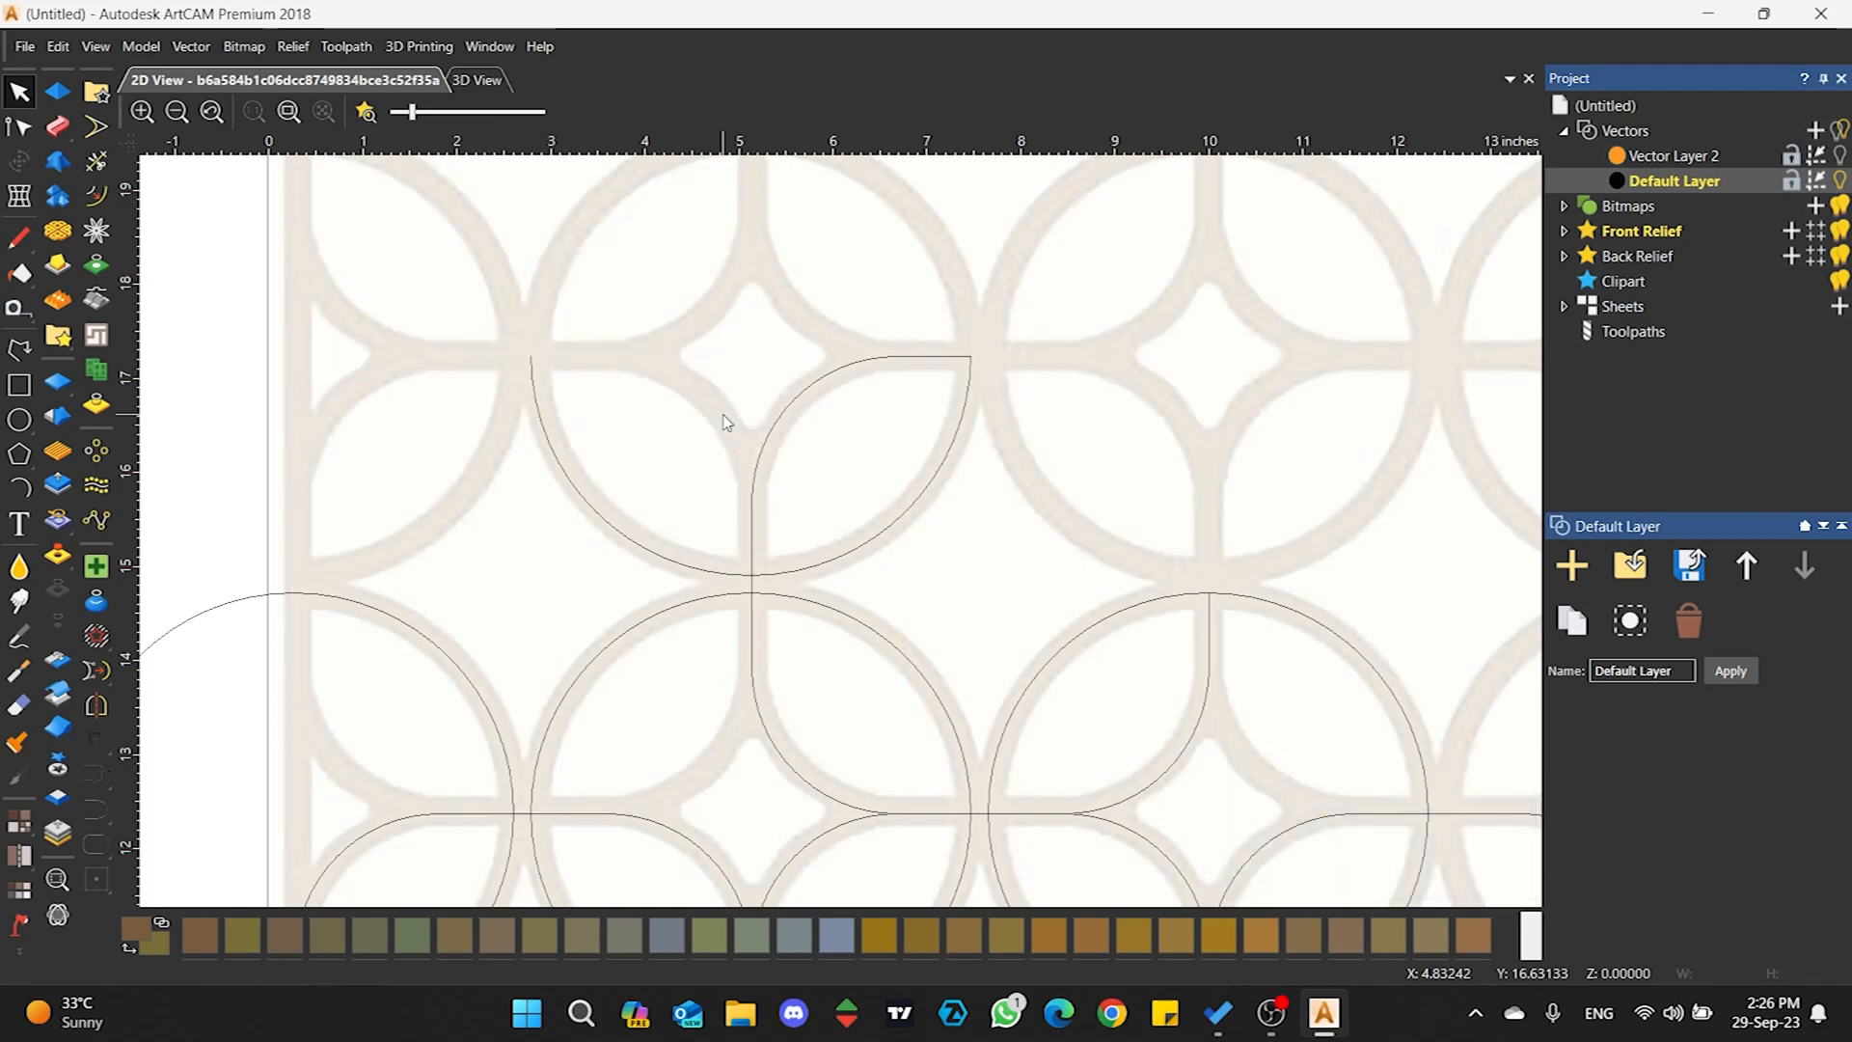
- Trim off the half circle's left arc with Auto join on and select the remaining leaf to check its outline
scroll(725, 425, "down", 2)
scroll(890, 725, "up", 2)
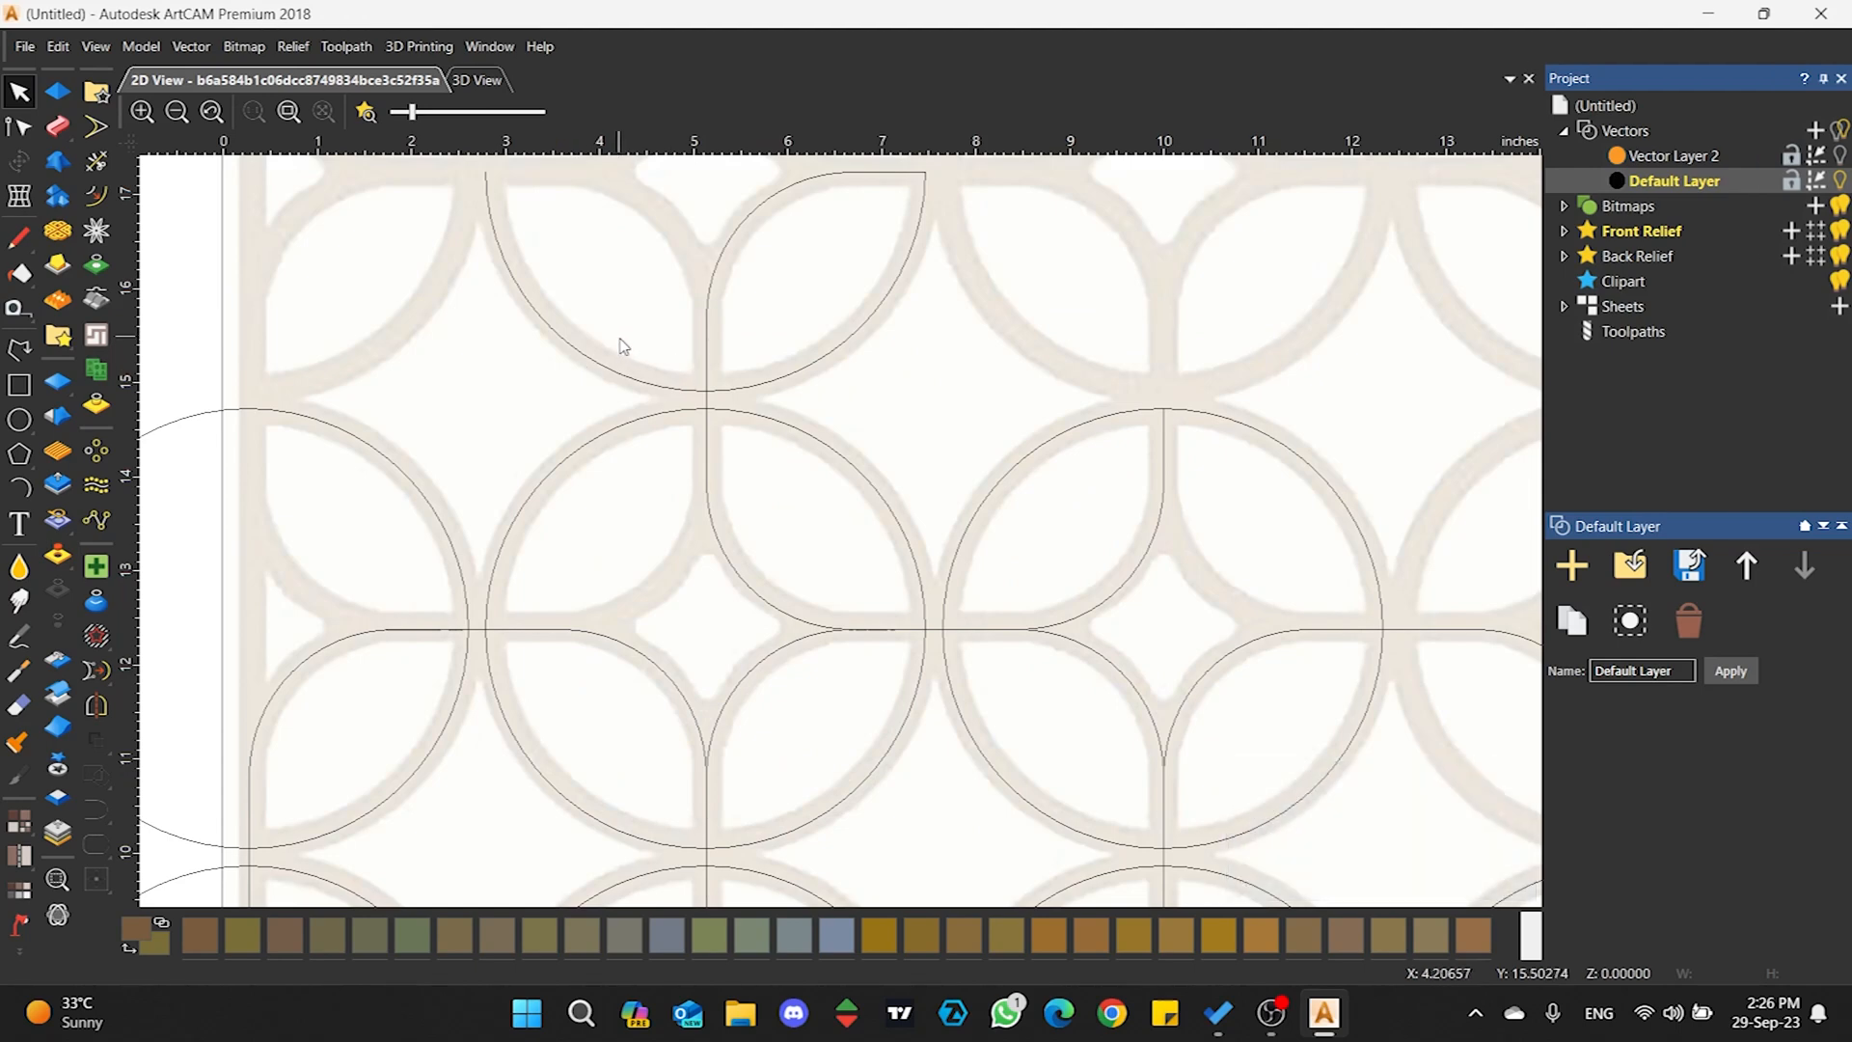
left_click(95, 162)
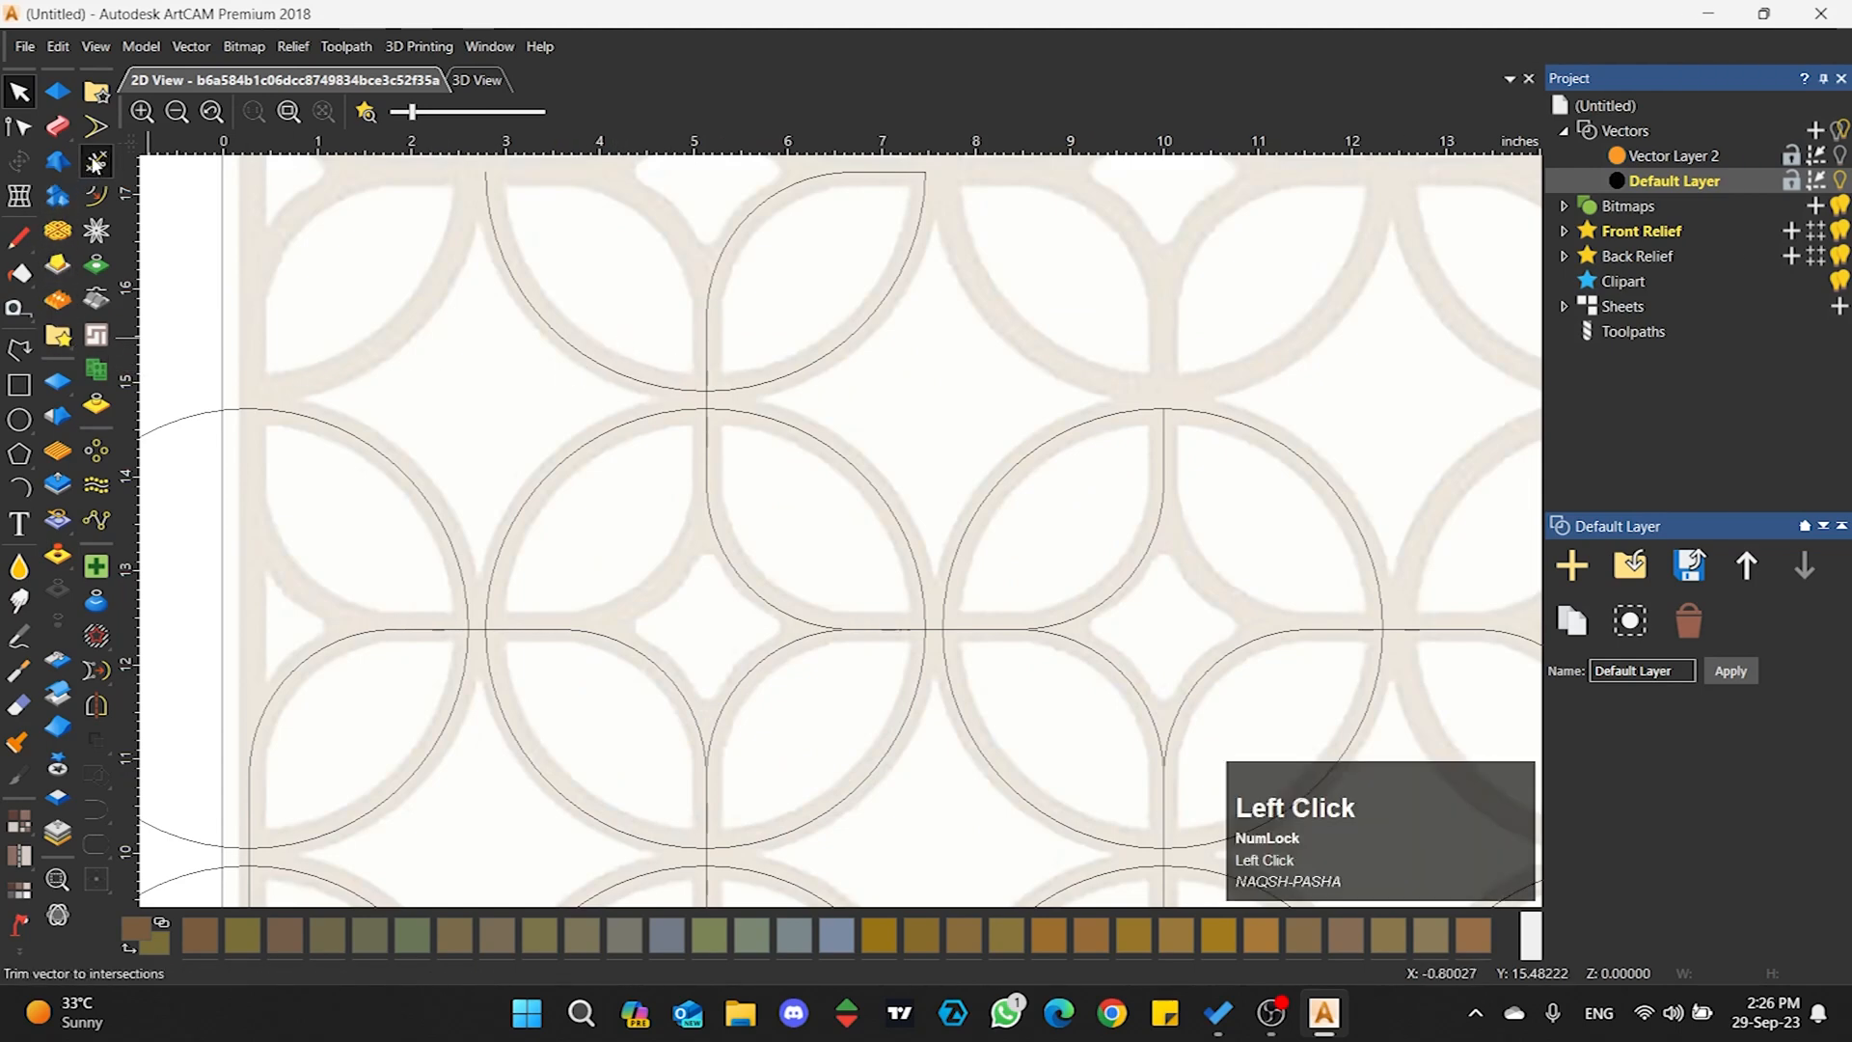
left_click(559, 338)
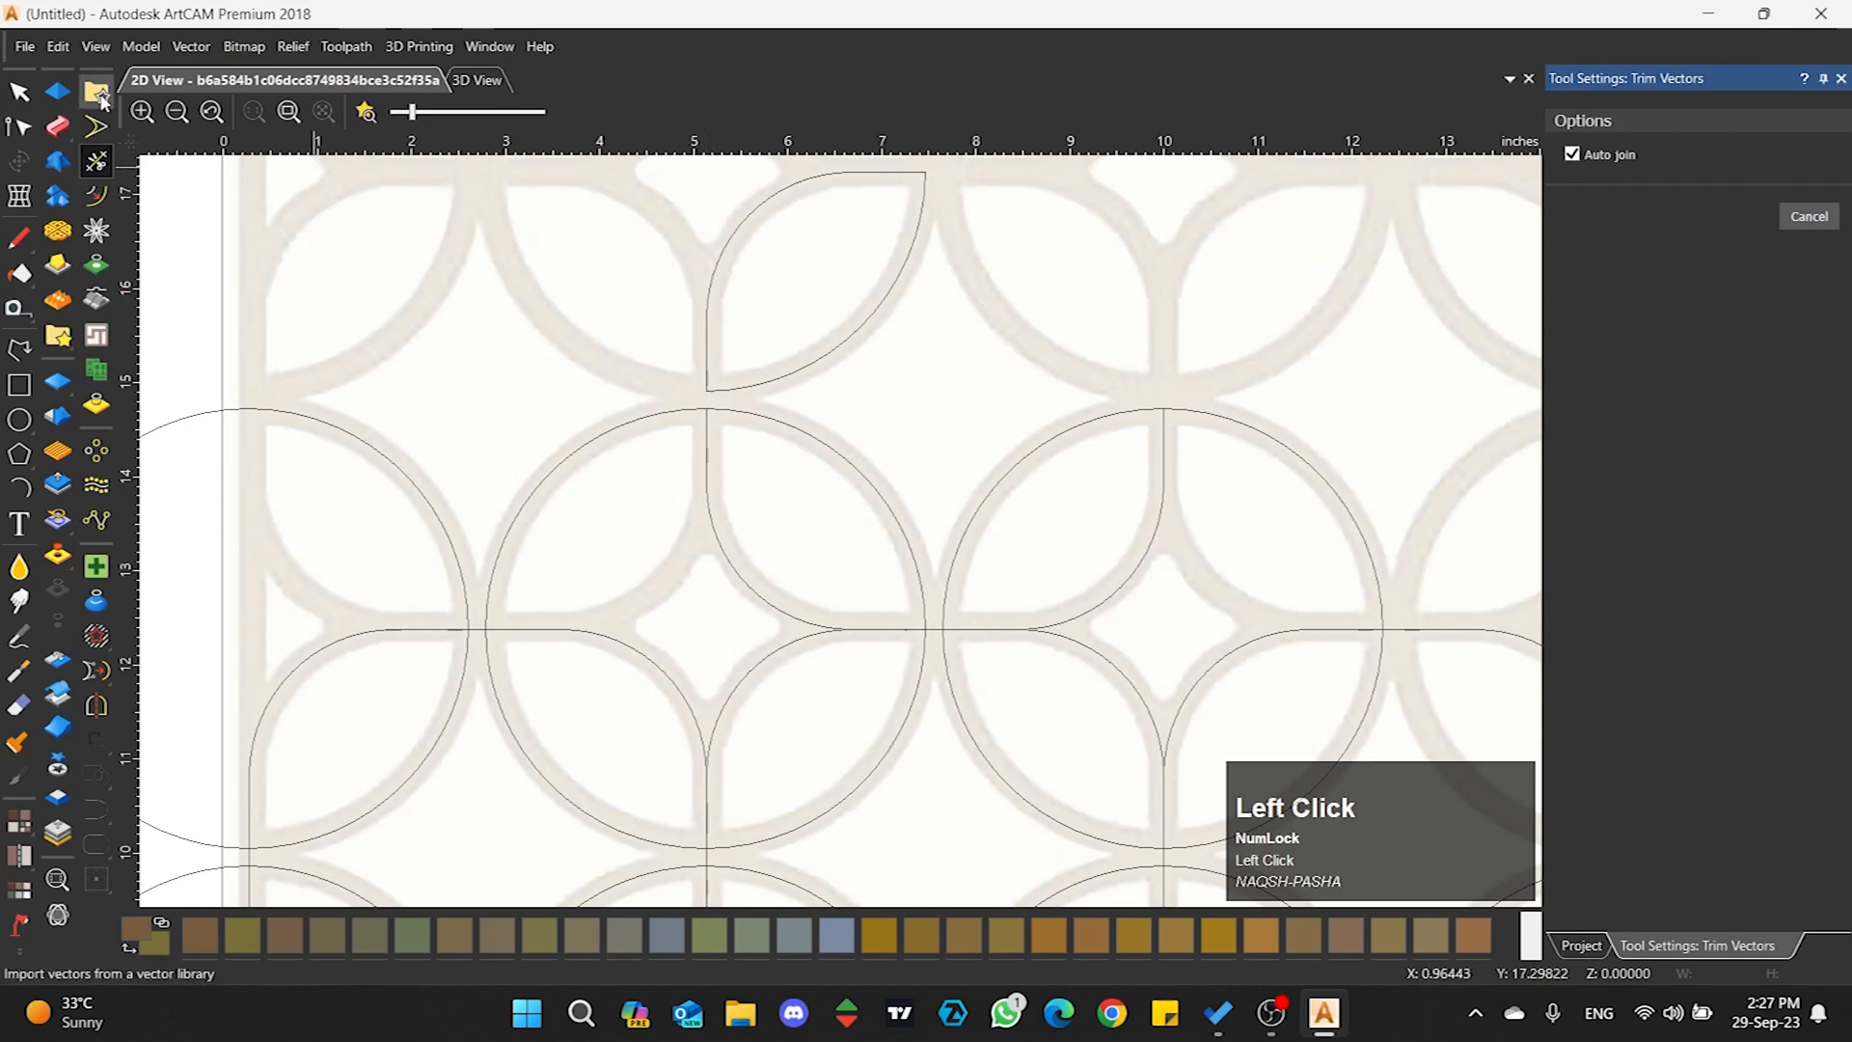
left_click(19, 94)
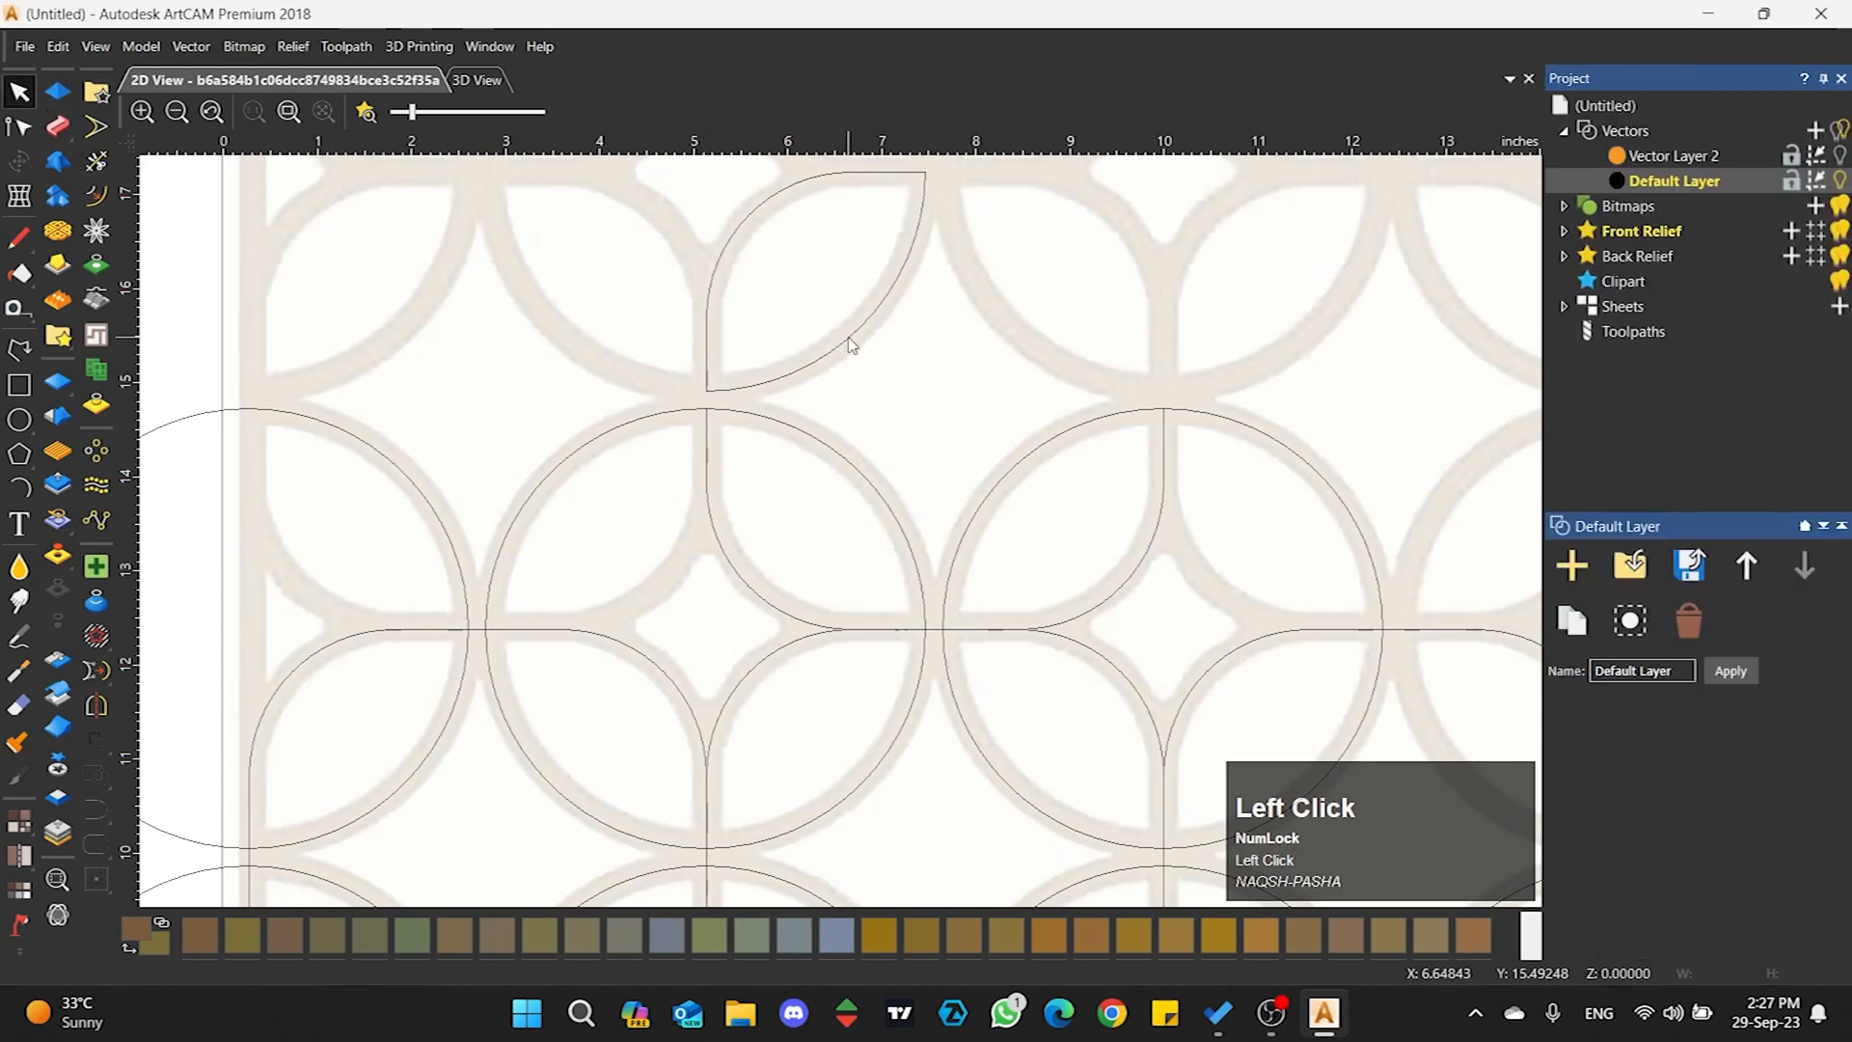
left_click(907, 229)
left_click(800, 247)
- Turn off Auto join and trim the next row's circle tops and inner lines, reducing the left edge circle to its leaf arc
left_click(96, 161)
left_click(1572, 154)
left_click(802, 430)
left_click(700, 487)
left_click(653, 414)
scroll(558, 690, "down", 3)
scroll(691, 633, "up", 3)
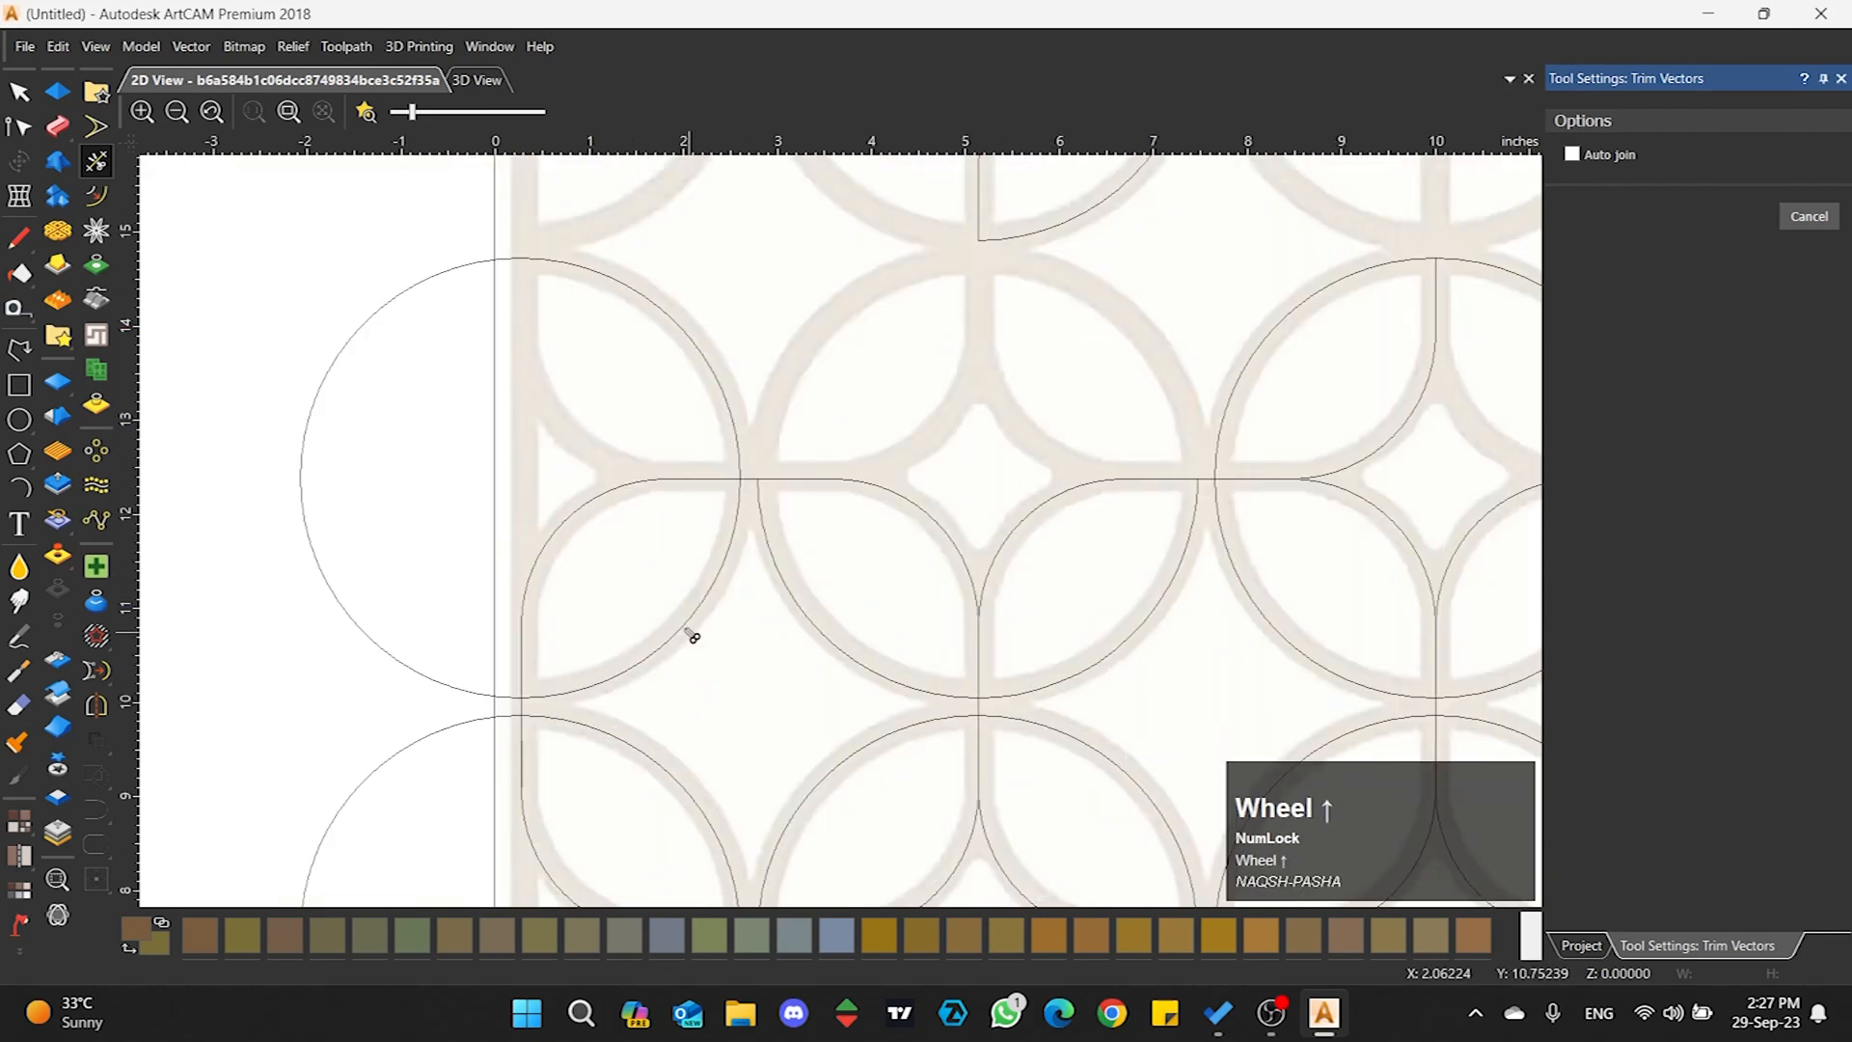
left_click(730, 401)
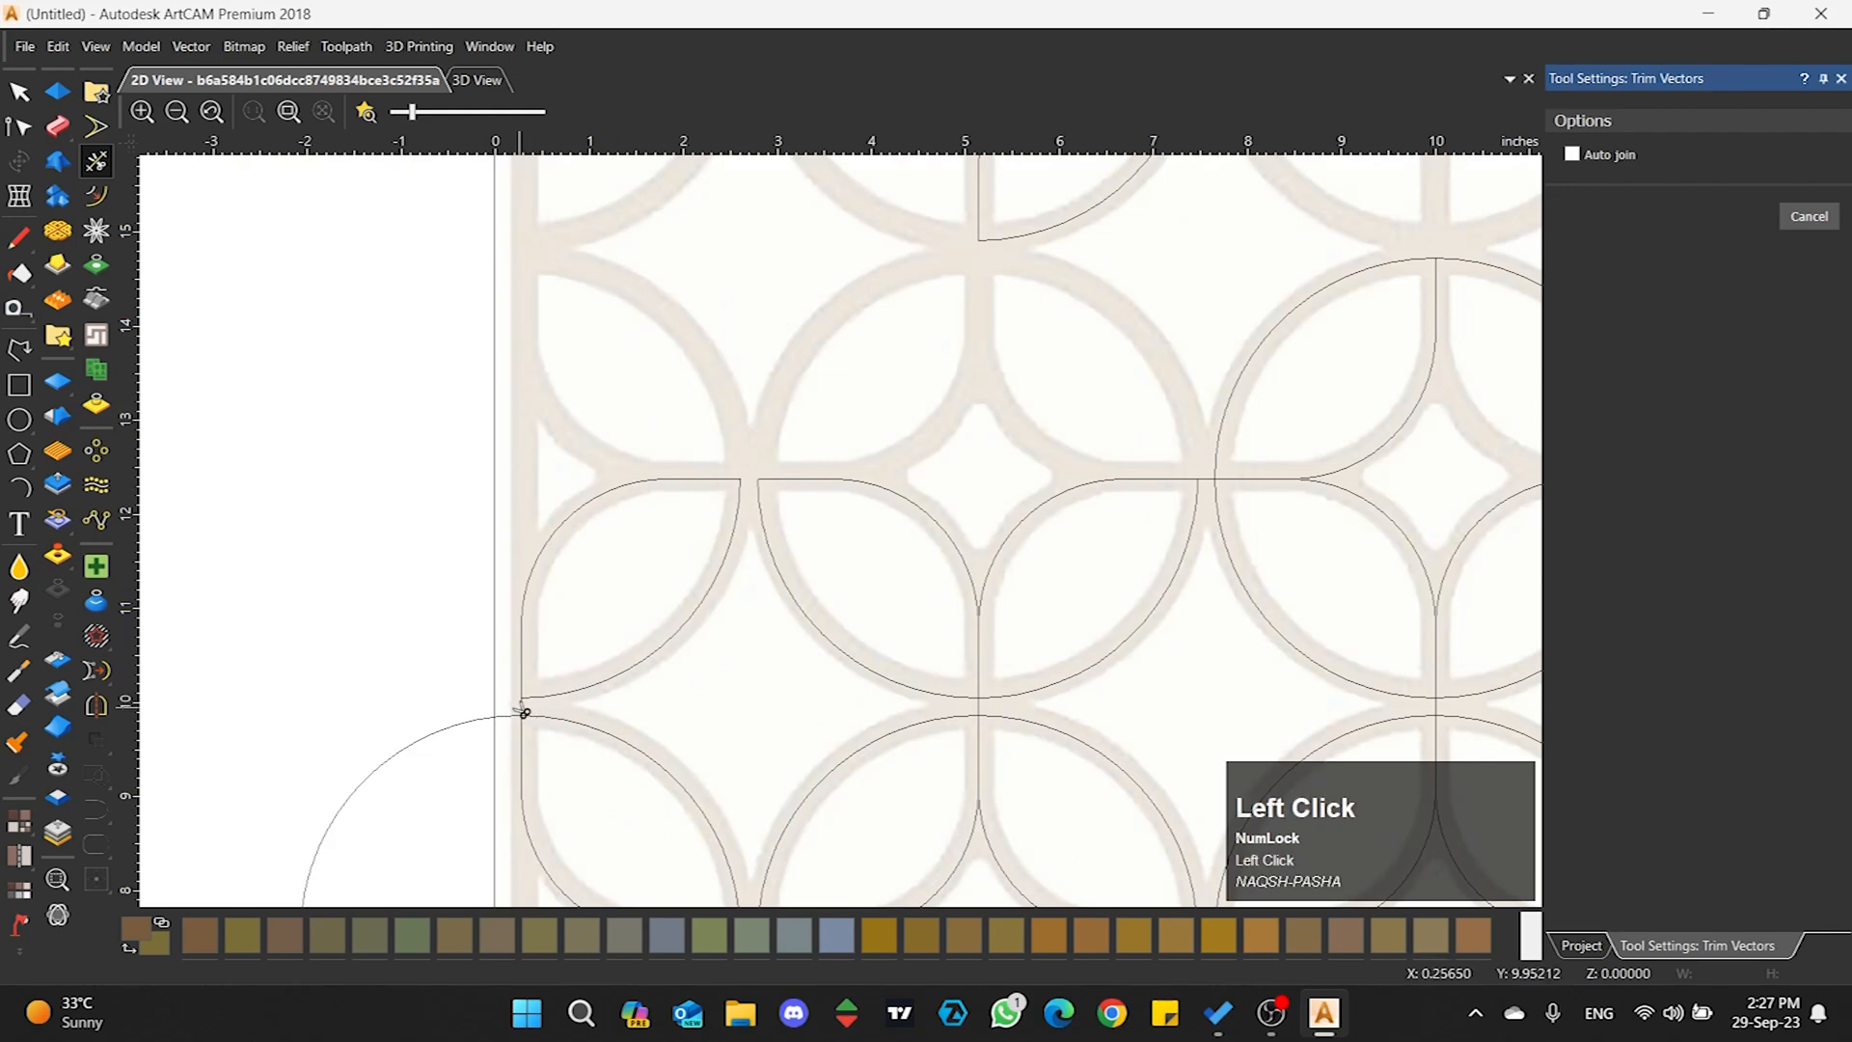
left_click(18, 93)
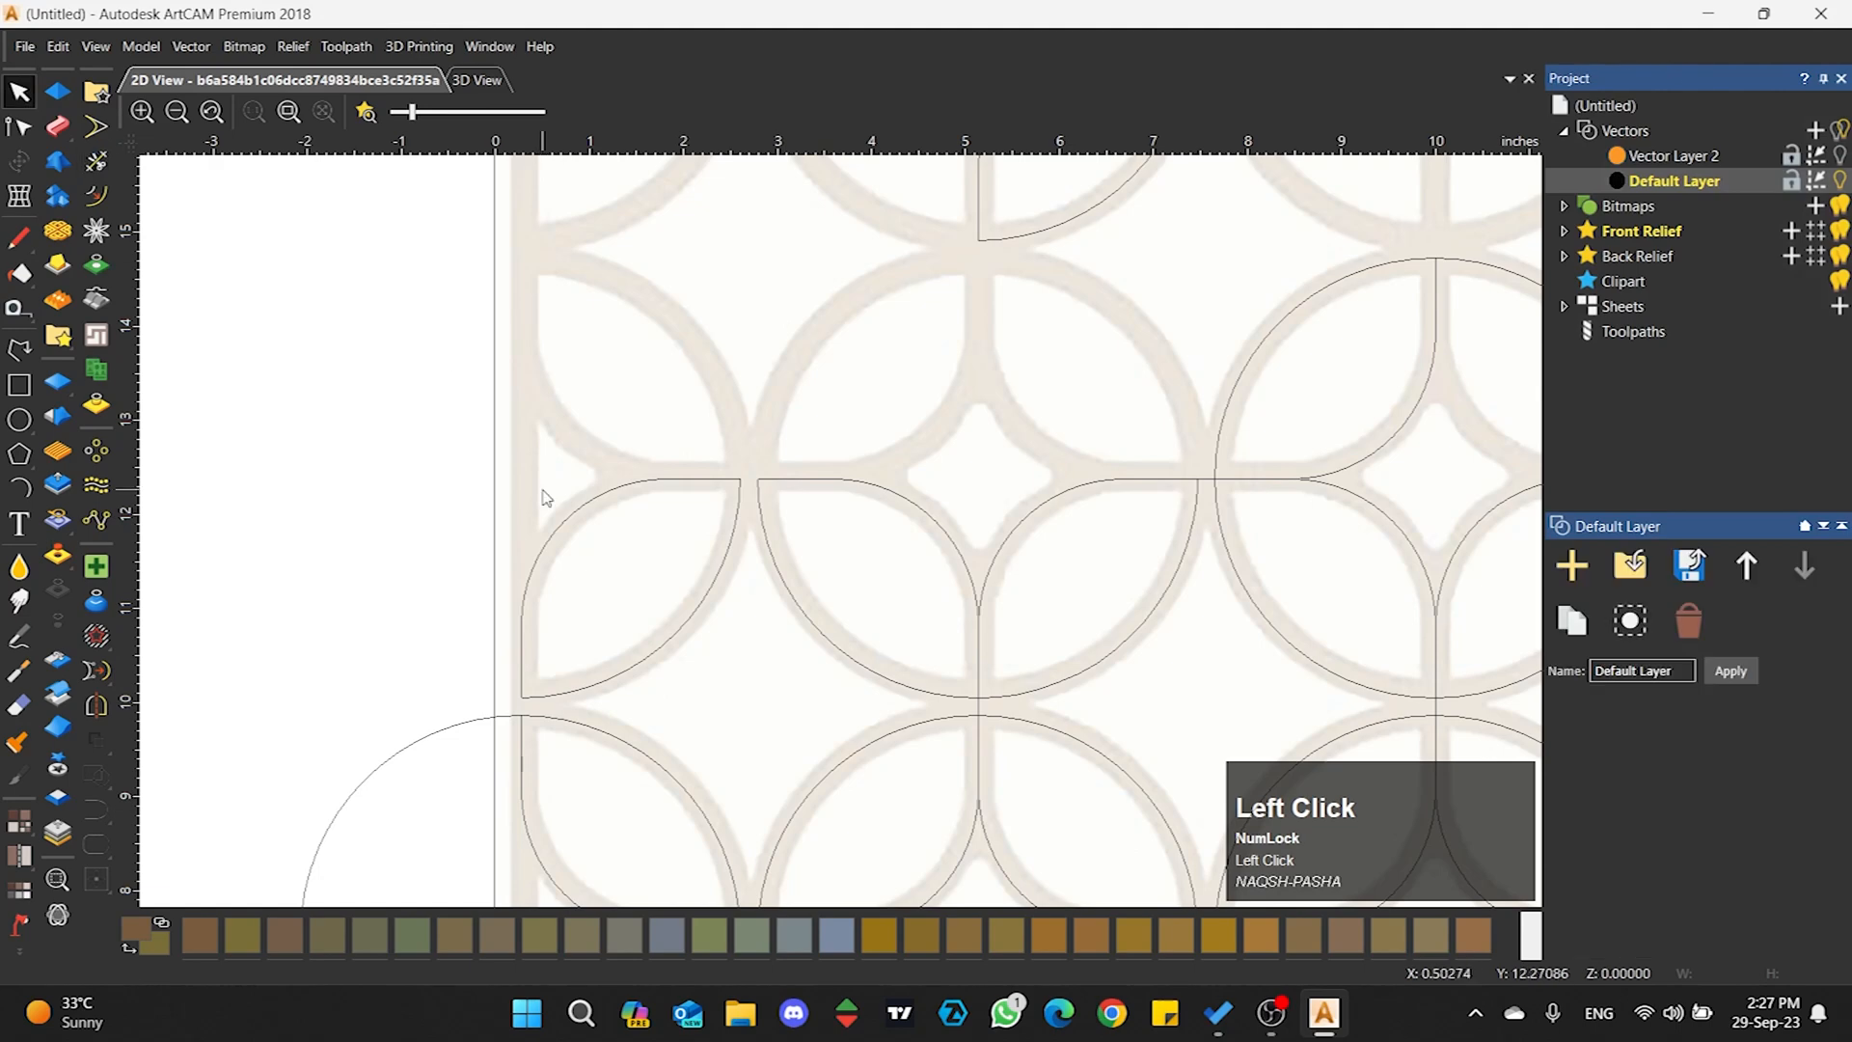
- Examine whether the left edge leaf's two sides are separate vectors by selecting them individually and together
left_click(677, 642)
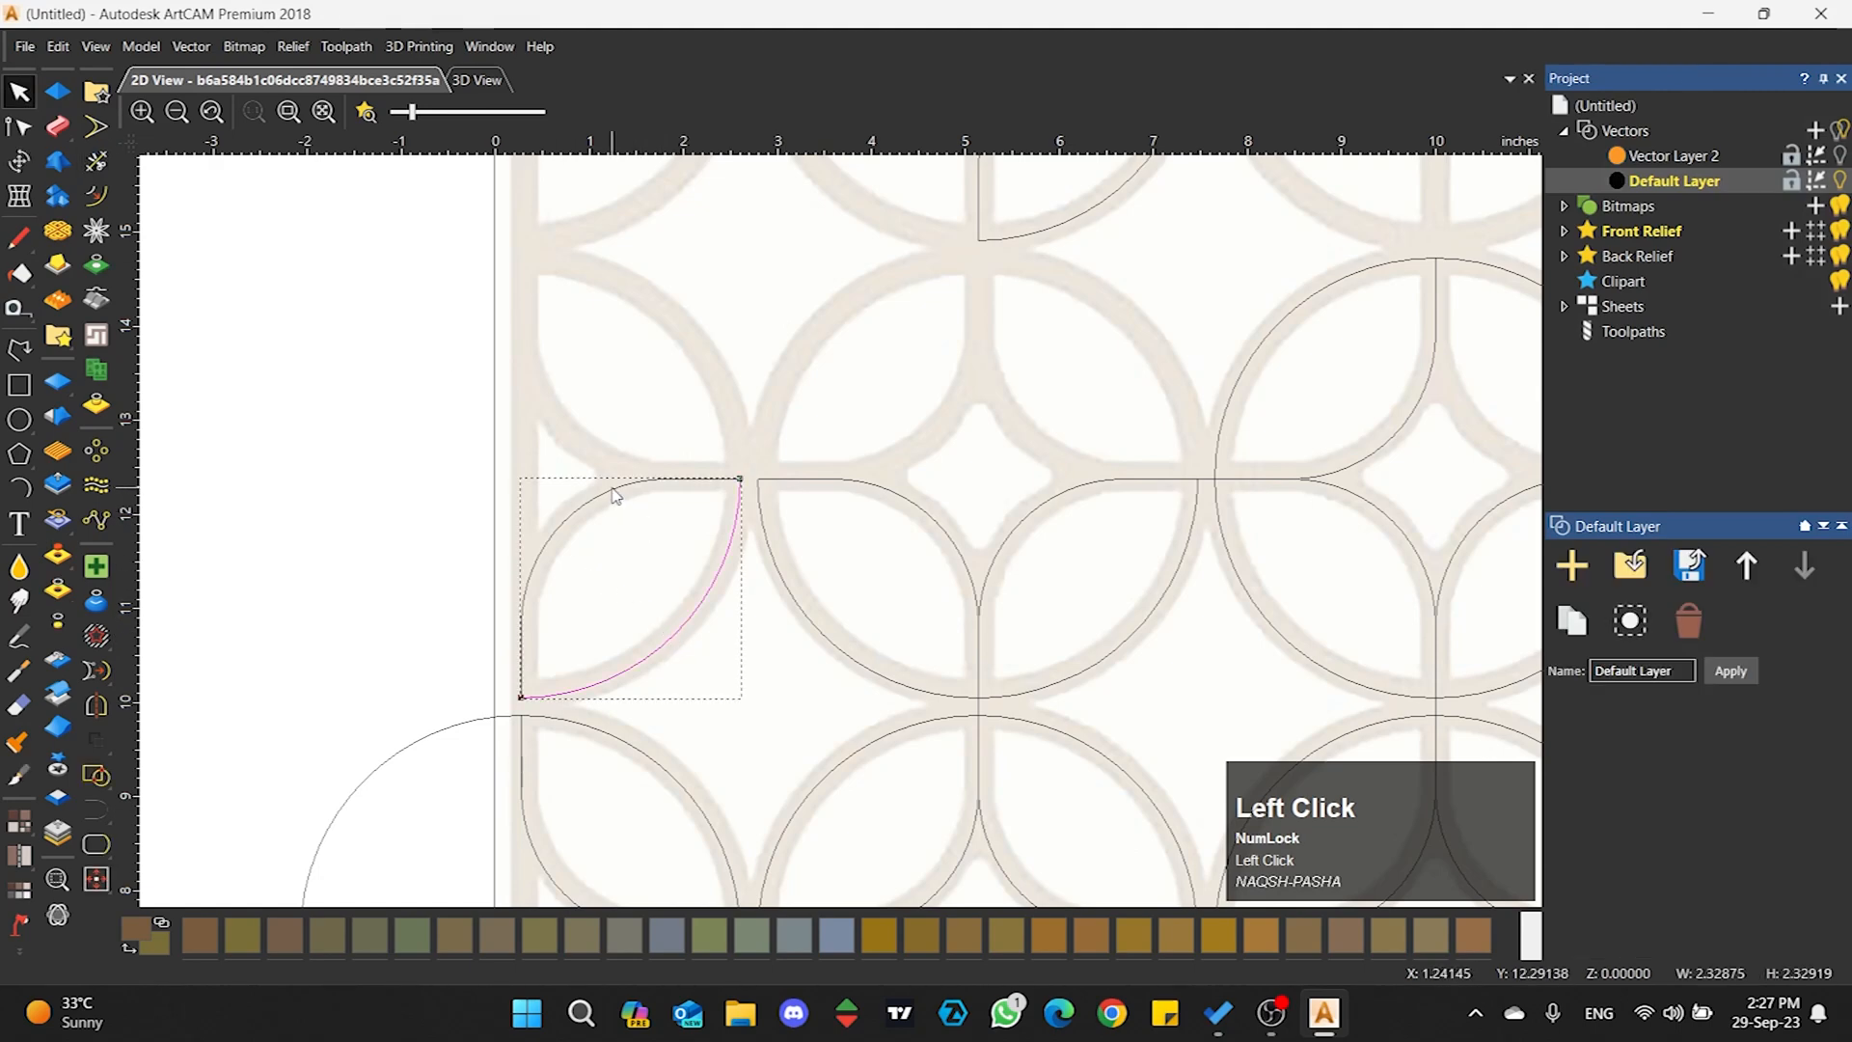
scroll(576, 668, "up", 2)
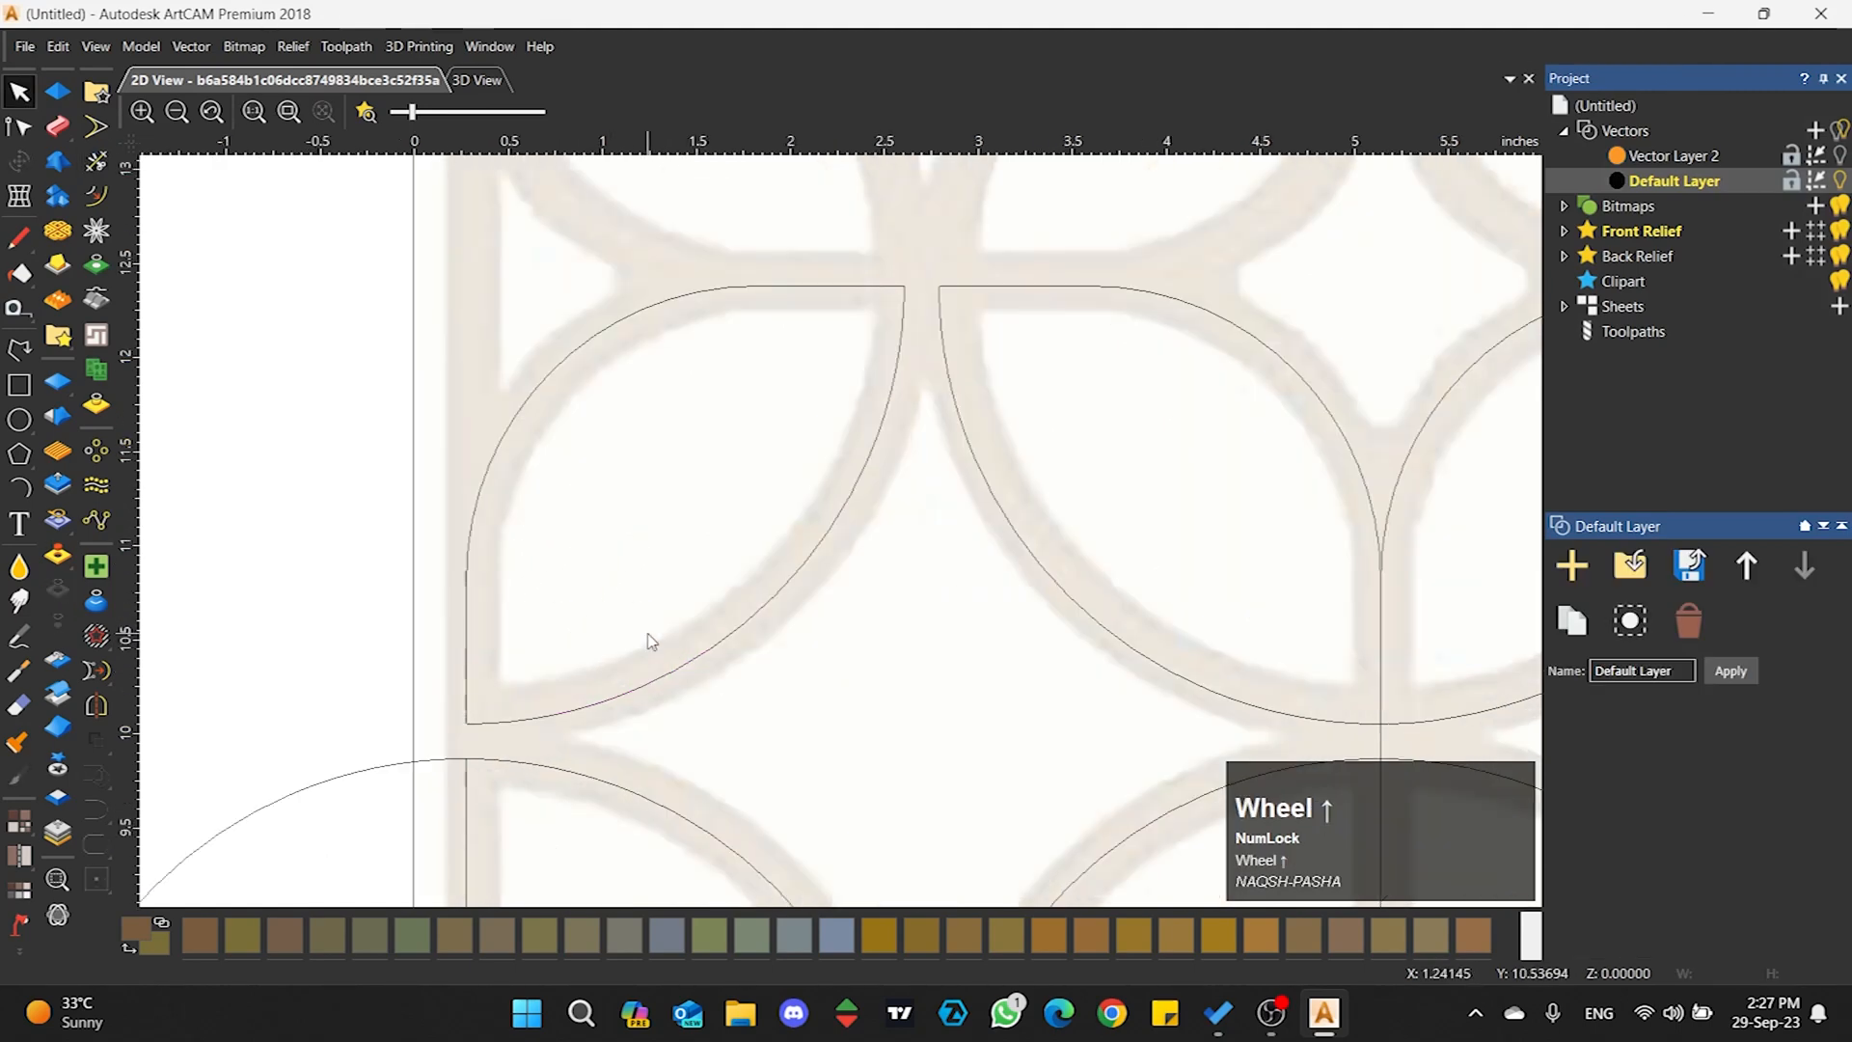
left_click_drag(796, 247, 740, 608)
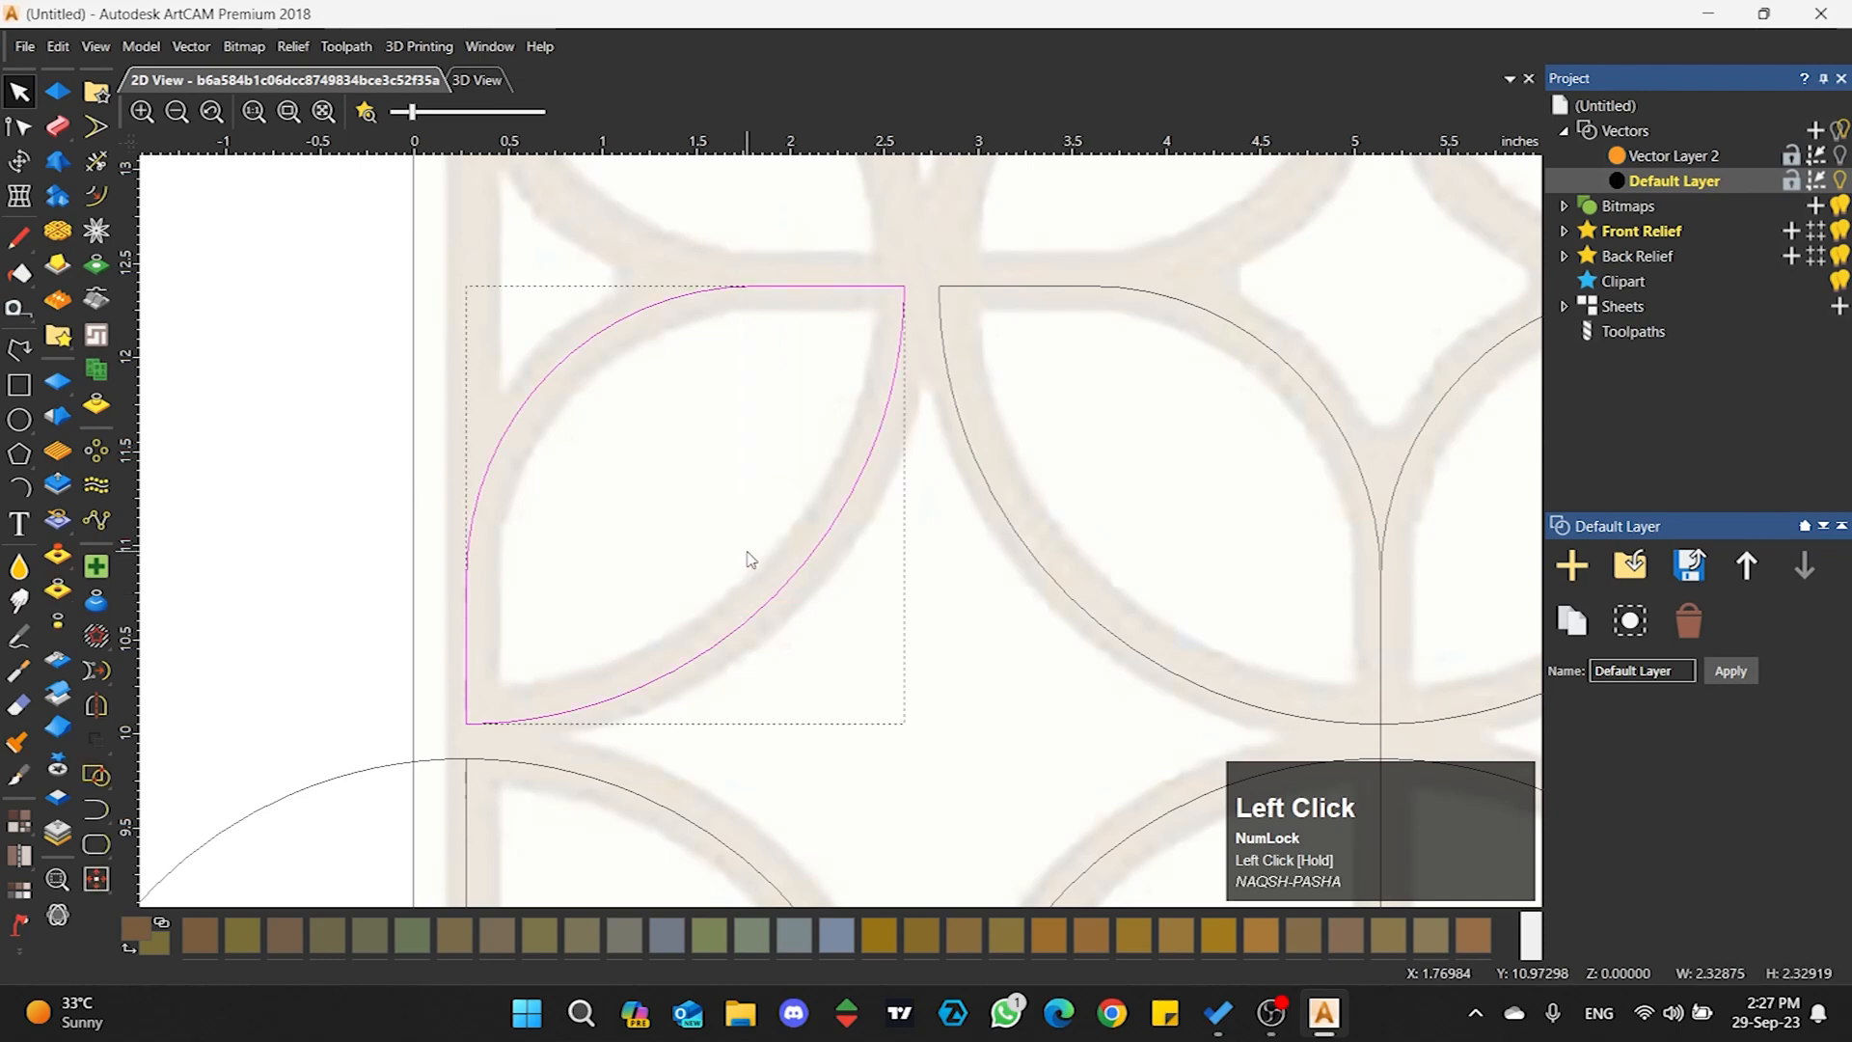
left_click(735, 453)
left_click_drag(740, 256, 728, 307)
left_click_drag(855, 579, 761, 492)
left_click_drag(827, 256, 819, 294)
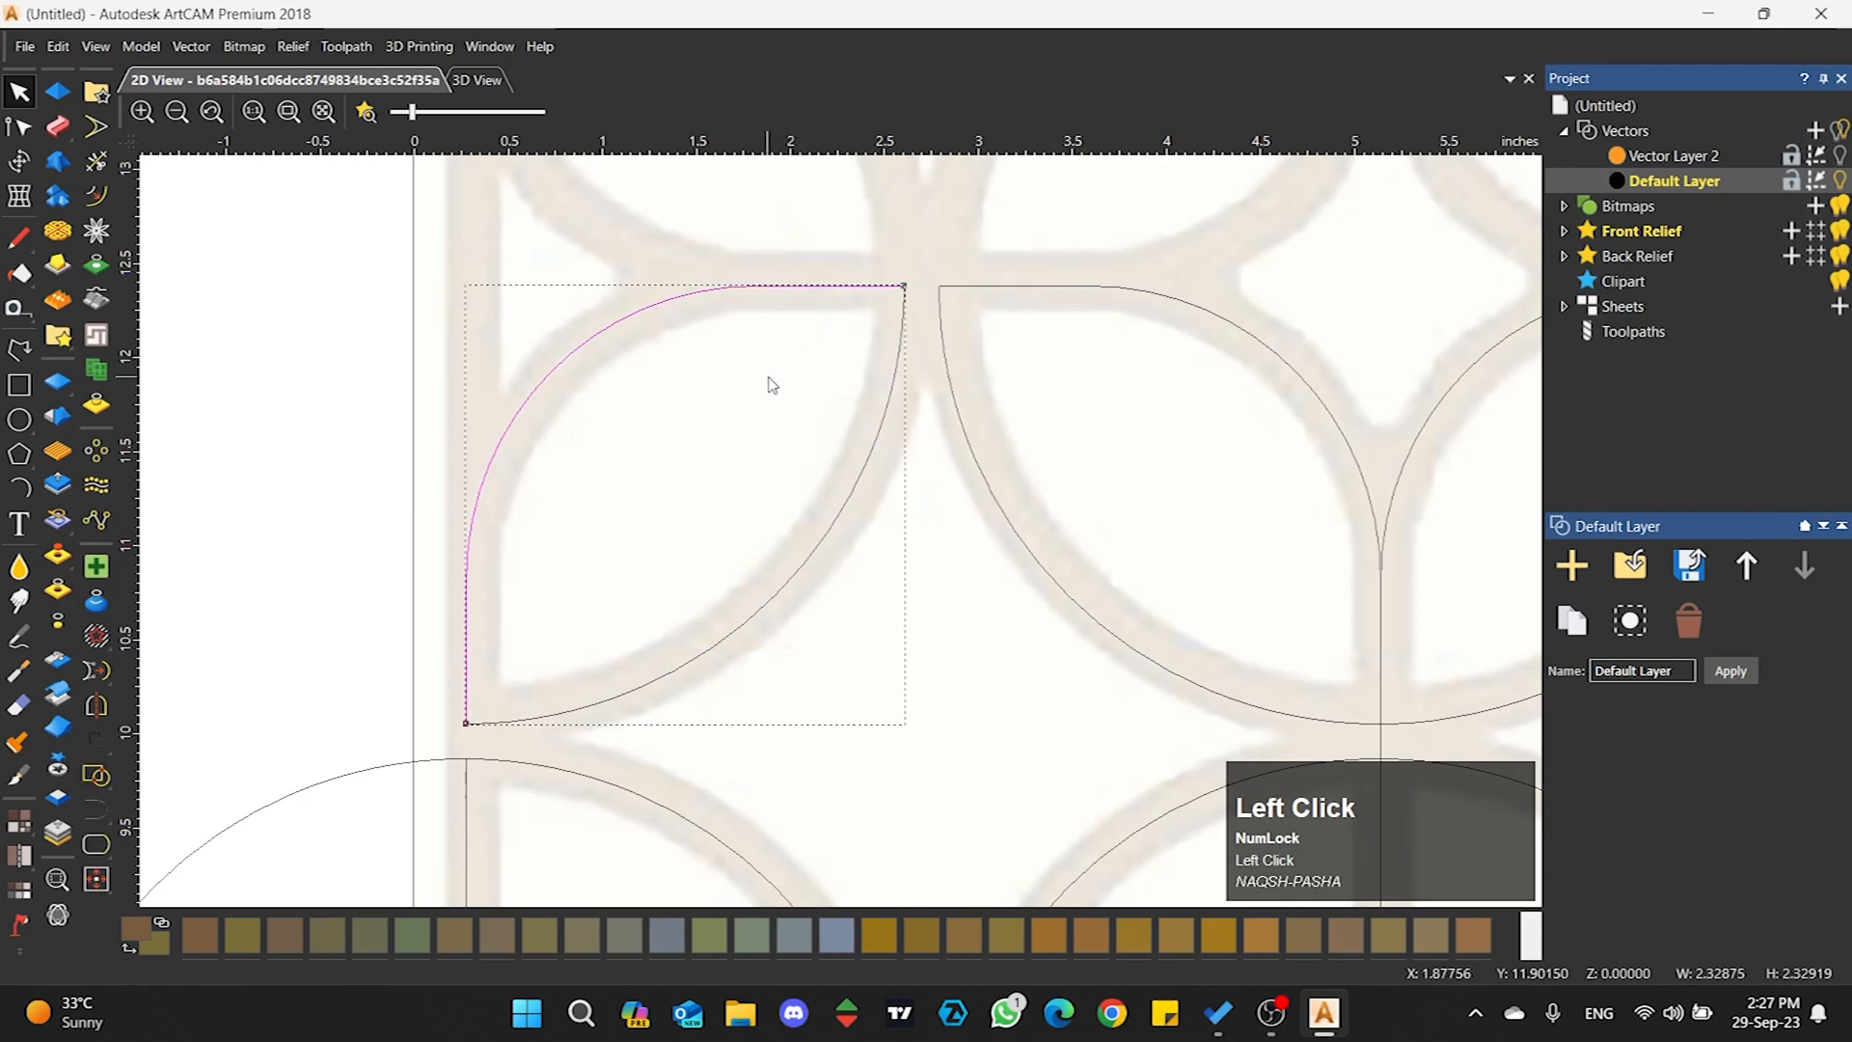
- Join both sides of the left edge leaf using Join Vectors with Coincident Nodes at a 0.025 inch tolerance
left_click_drag(842, 218, 762, 656)
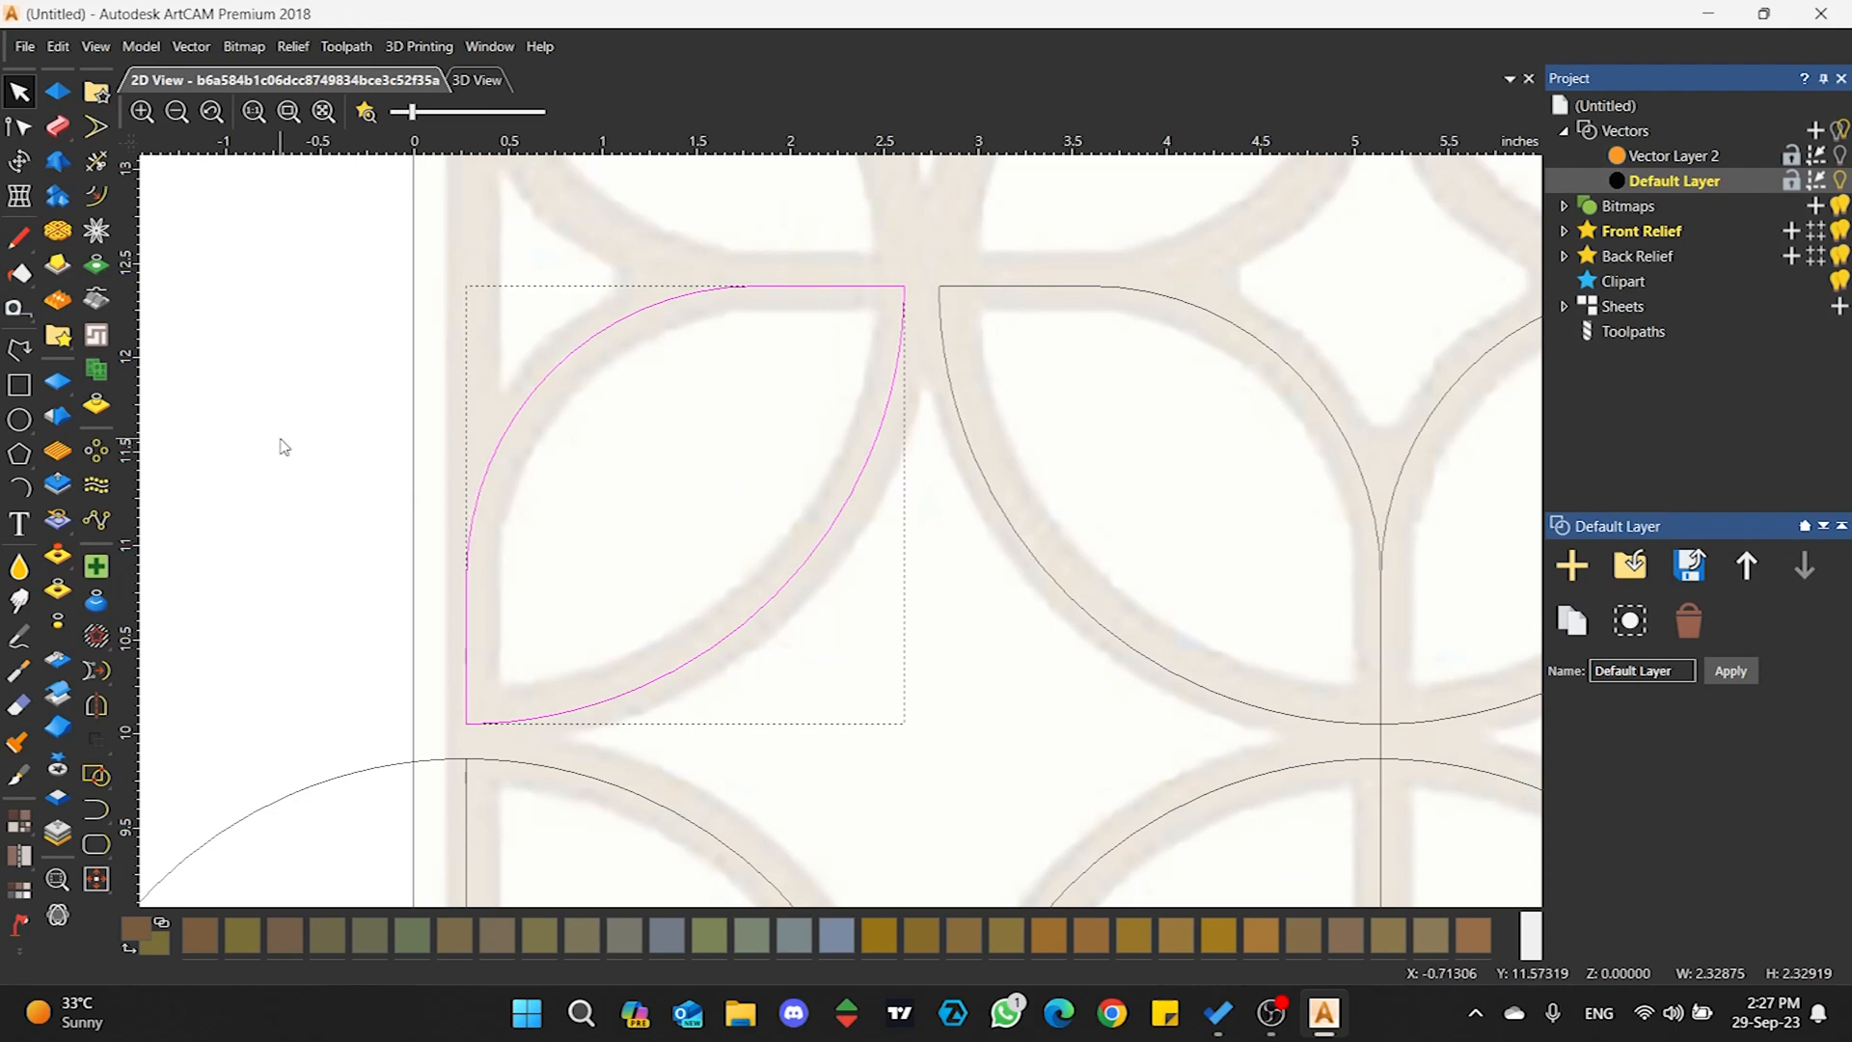
right_click(100, 819)
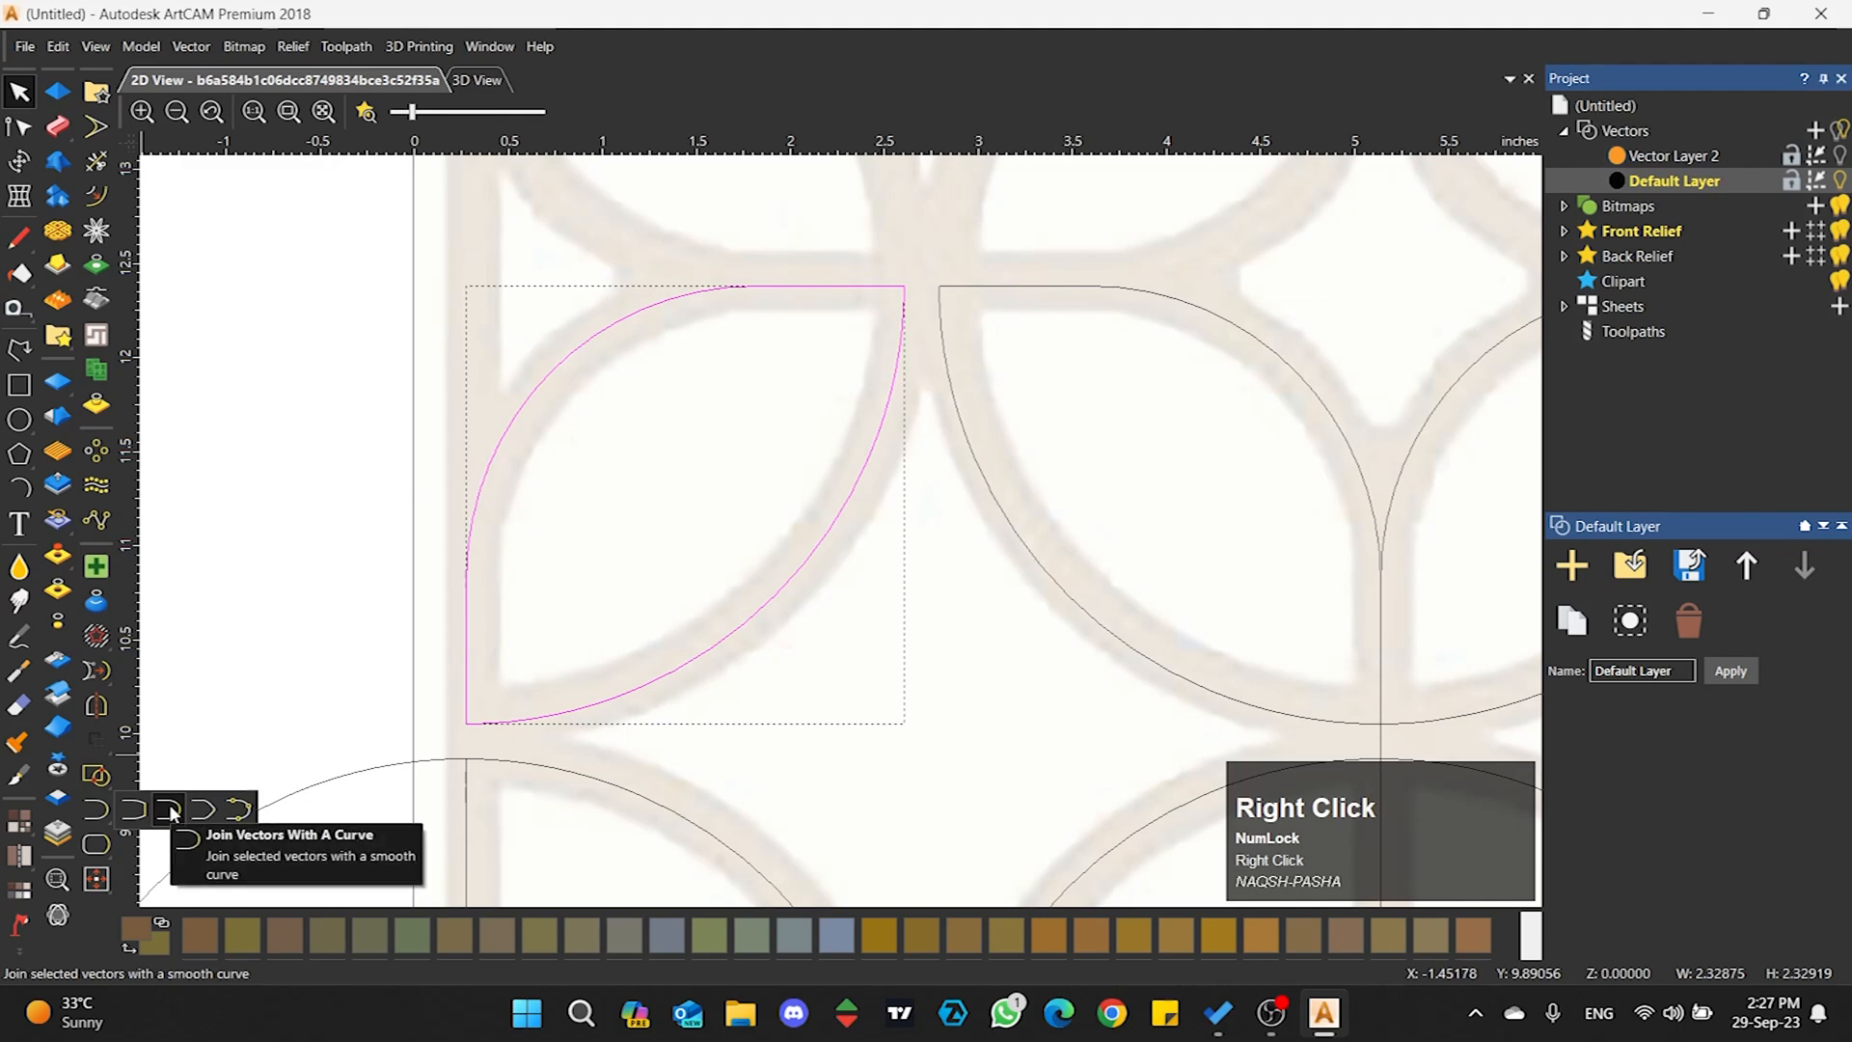
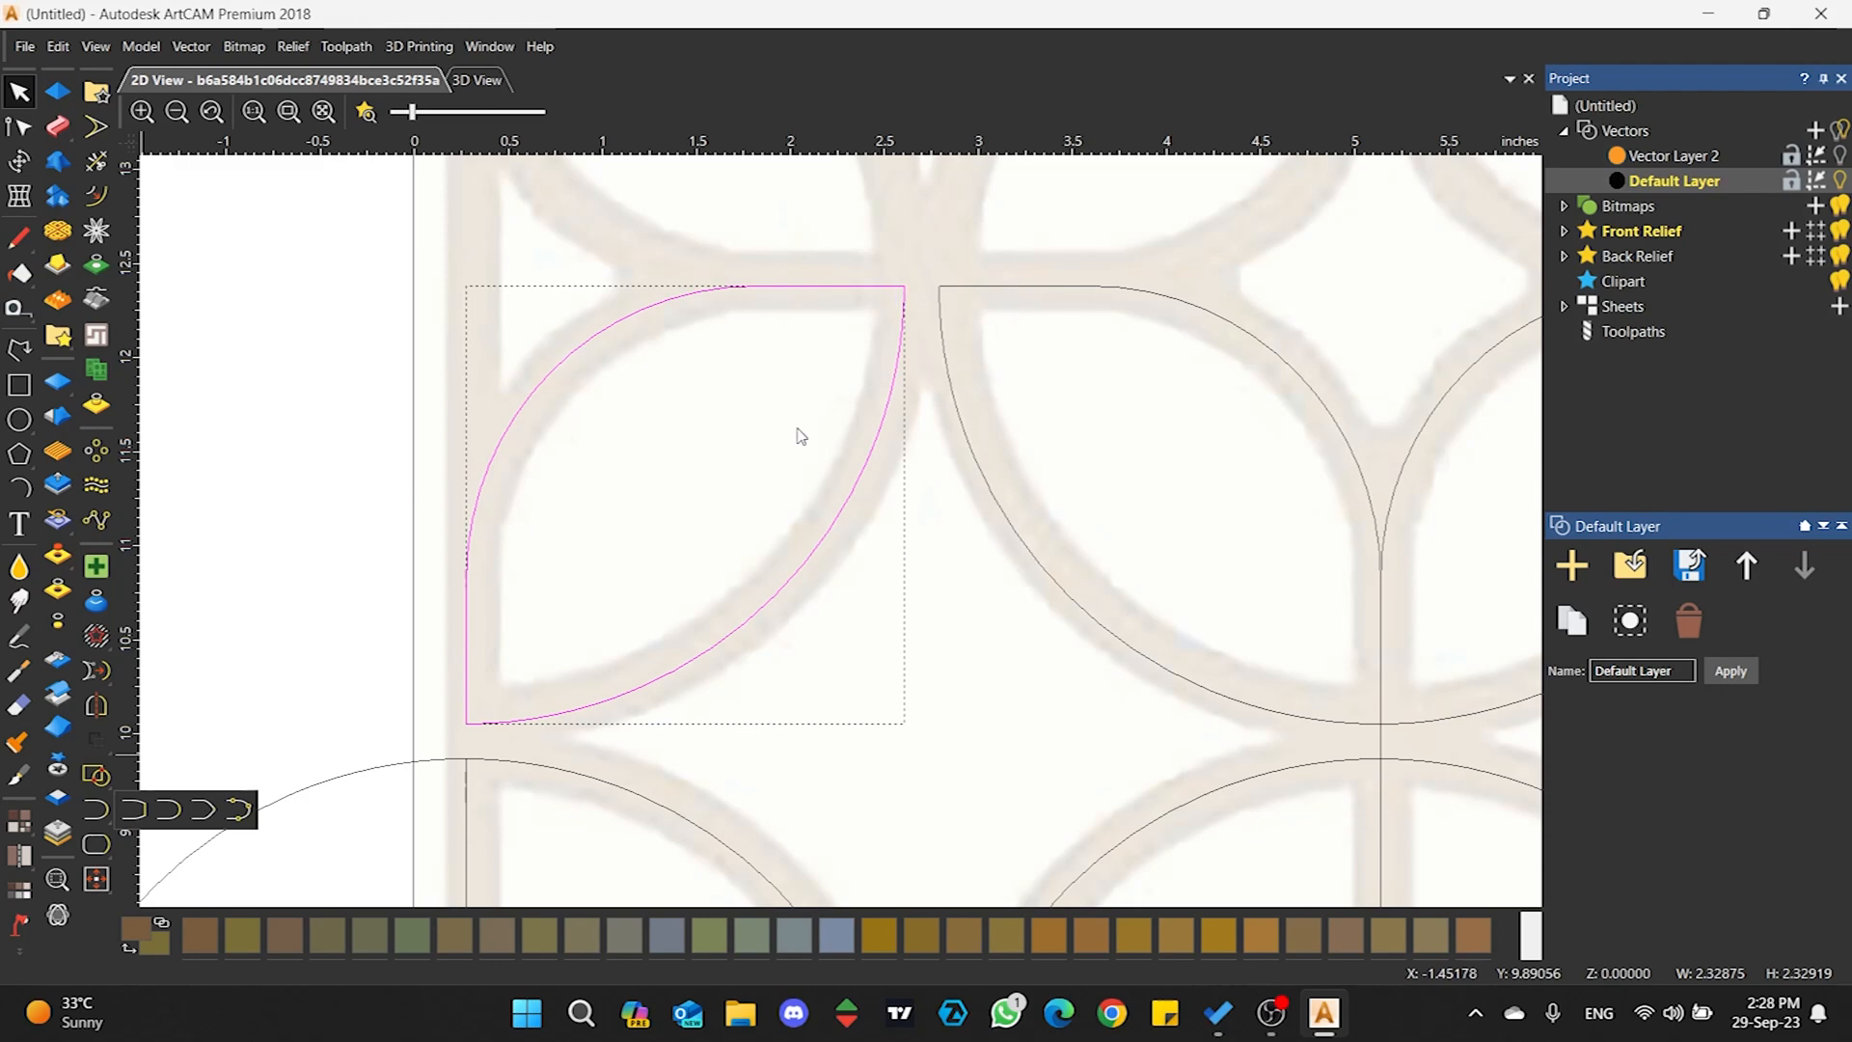
left_click(238, 808)
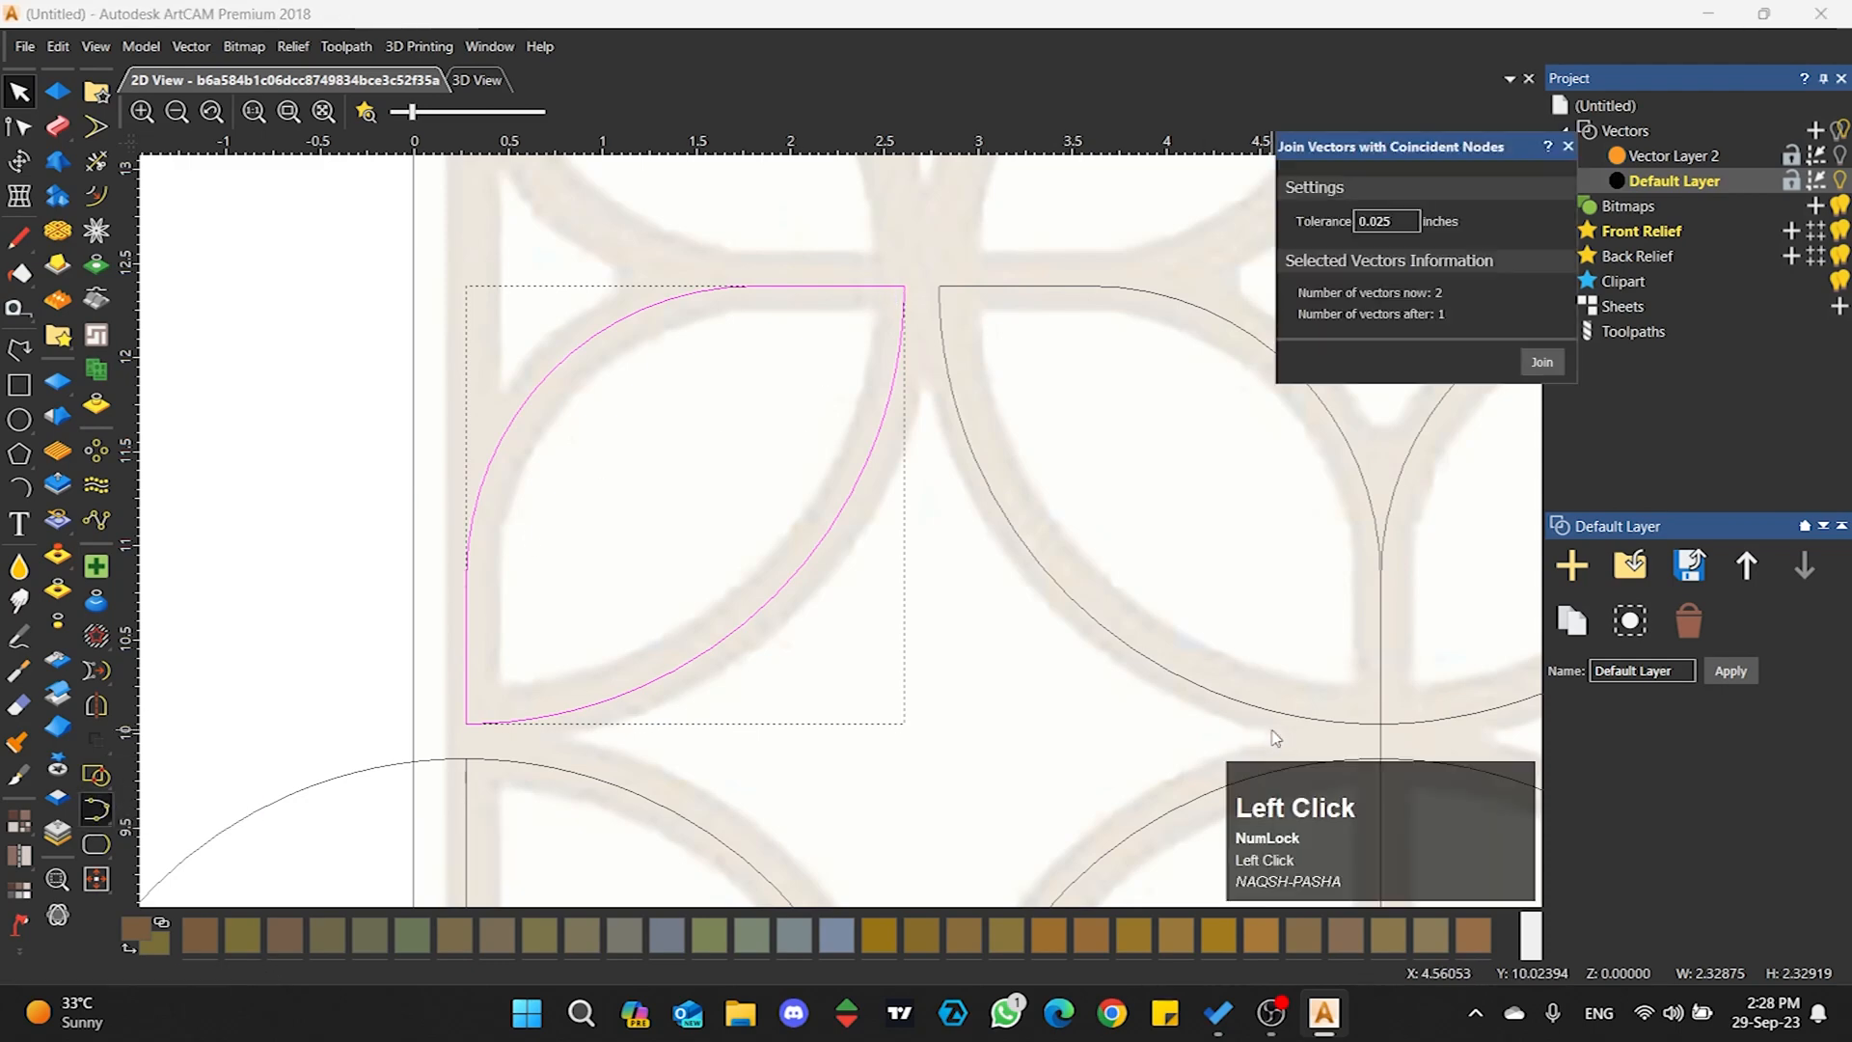
left_click_drag(1393, 221, 1363, 218)
left_click(1404, 221)
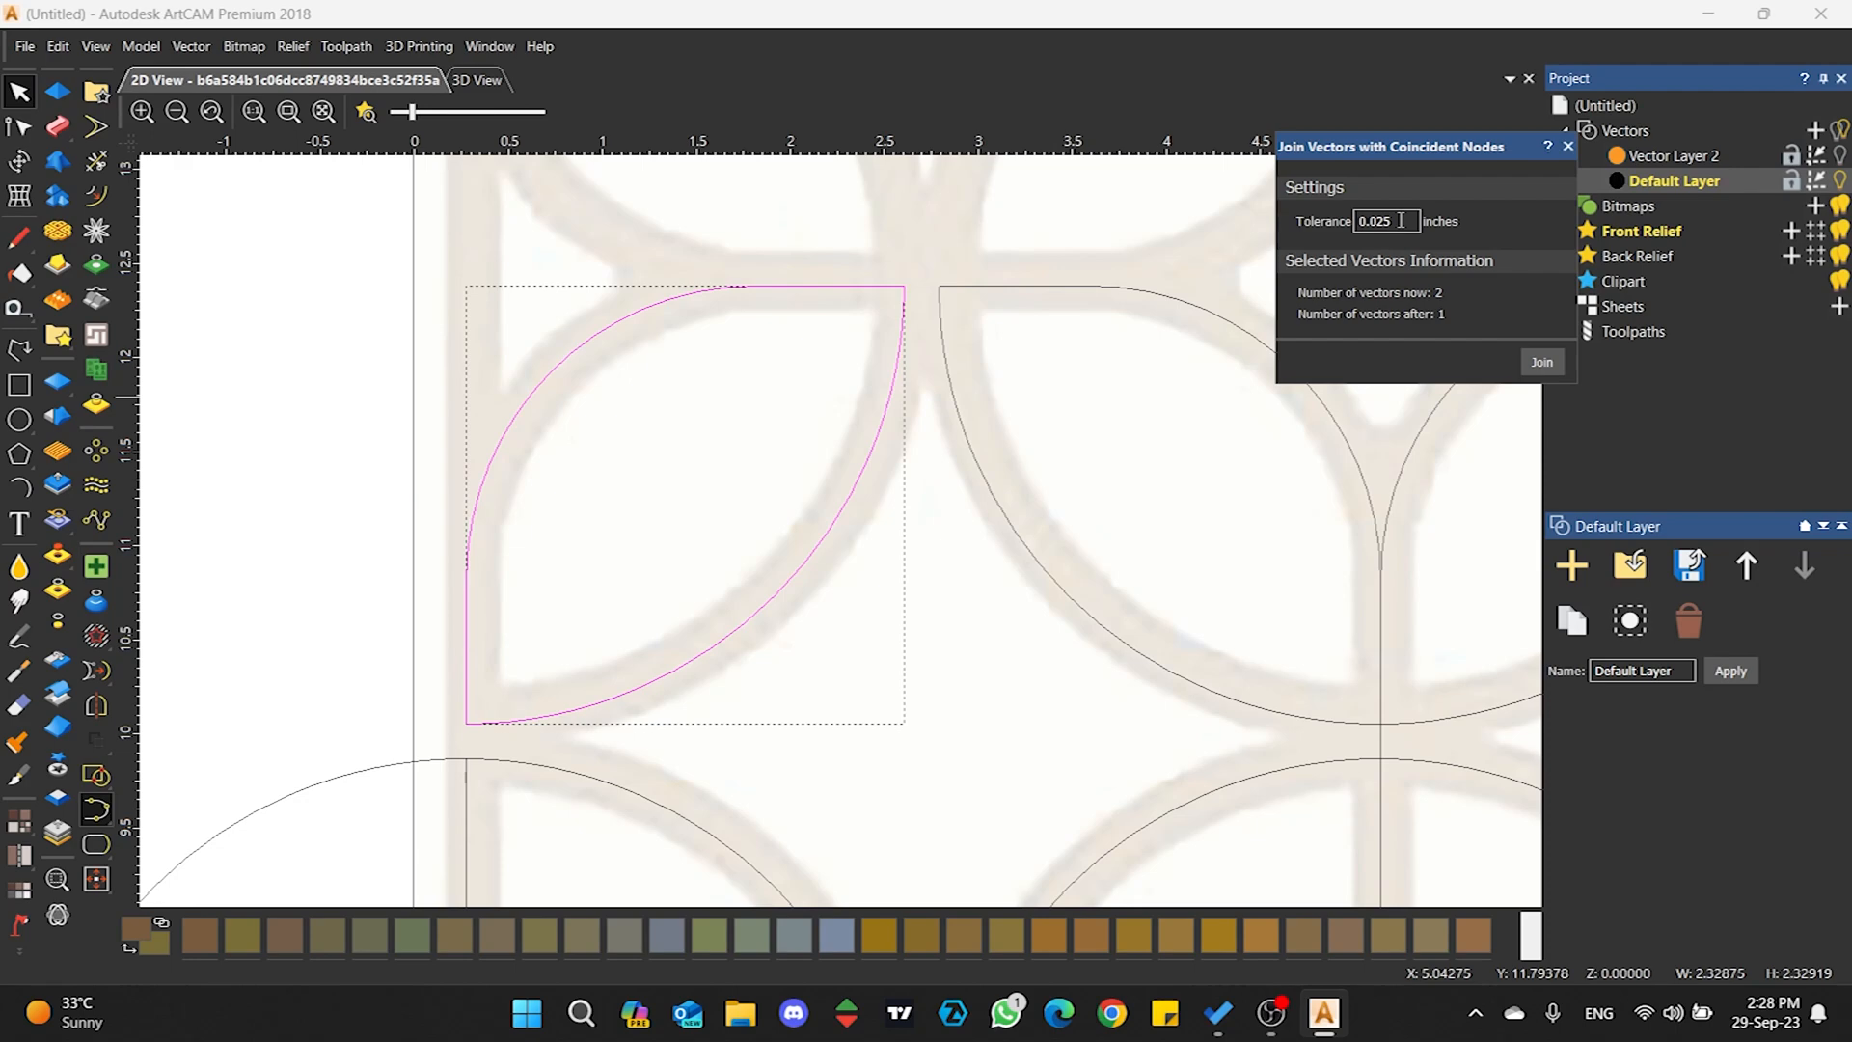
left_click_drag(1398, 220, 1381, 220)
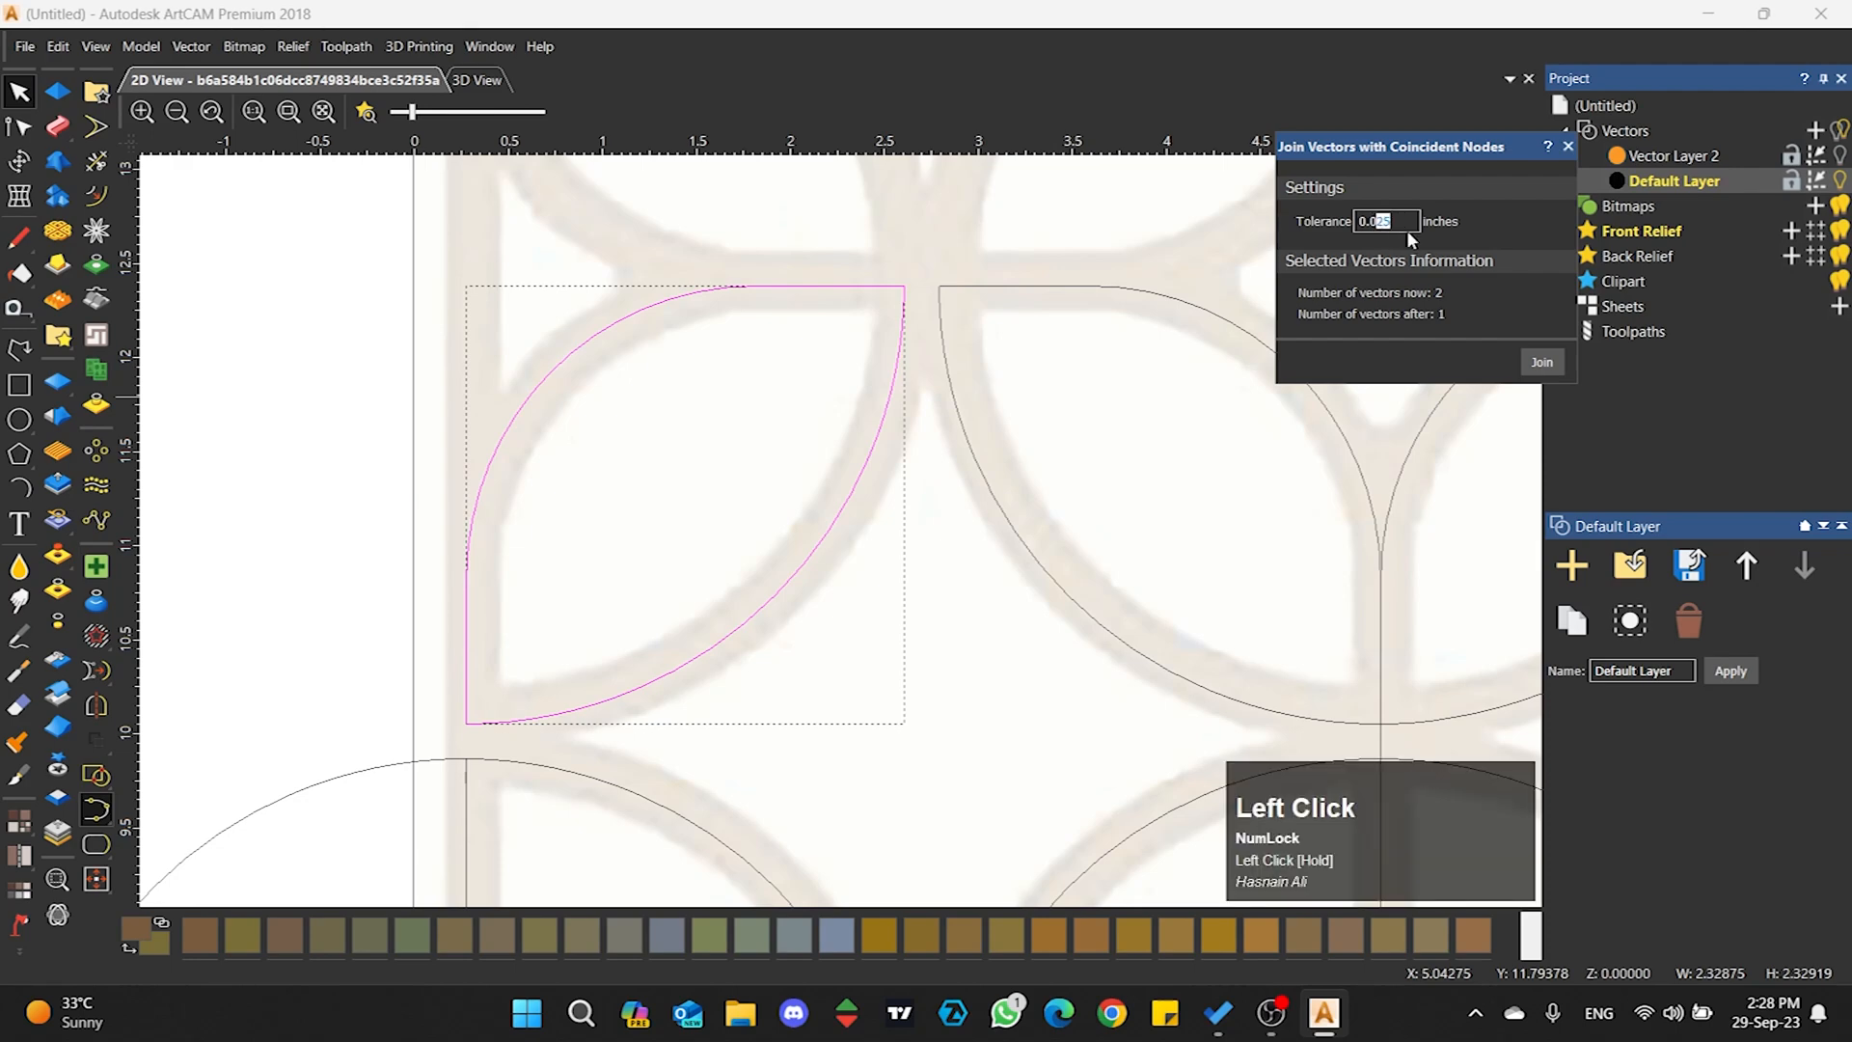
left_click(906, 306)
left_click_drag(928, 291, 873, 336)
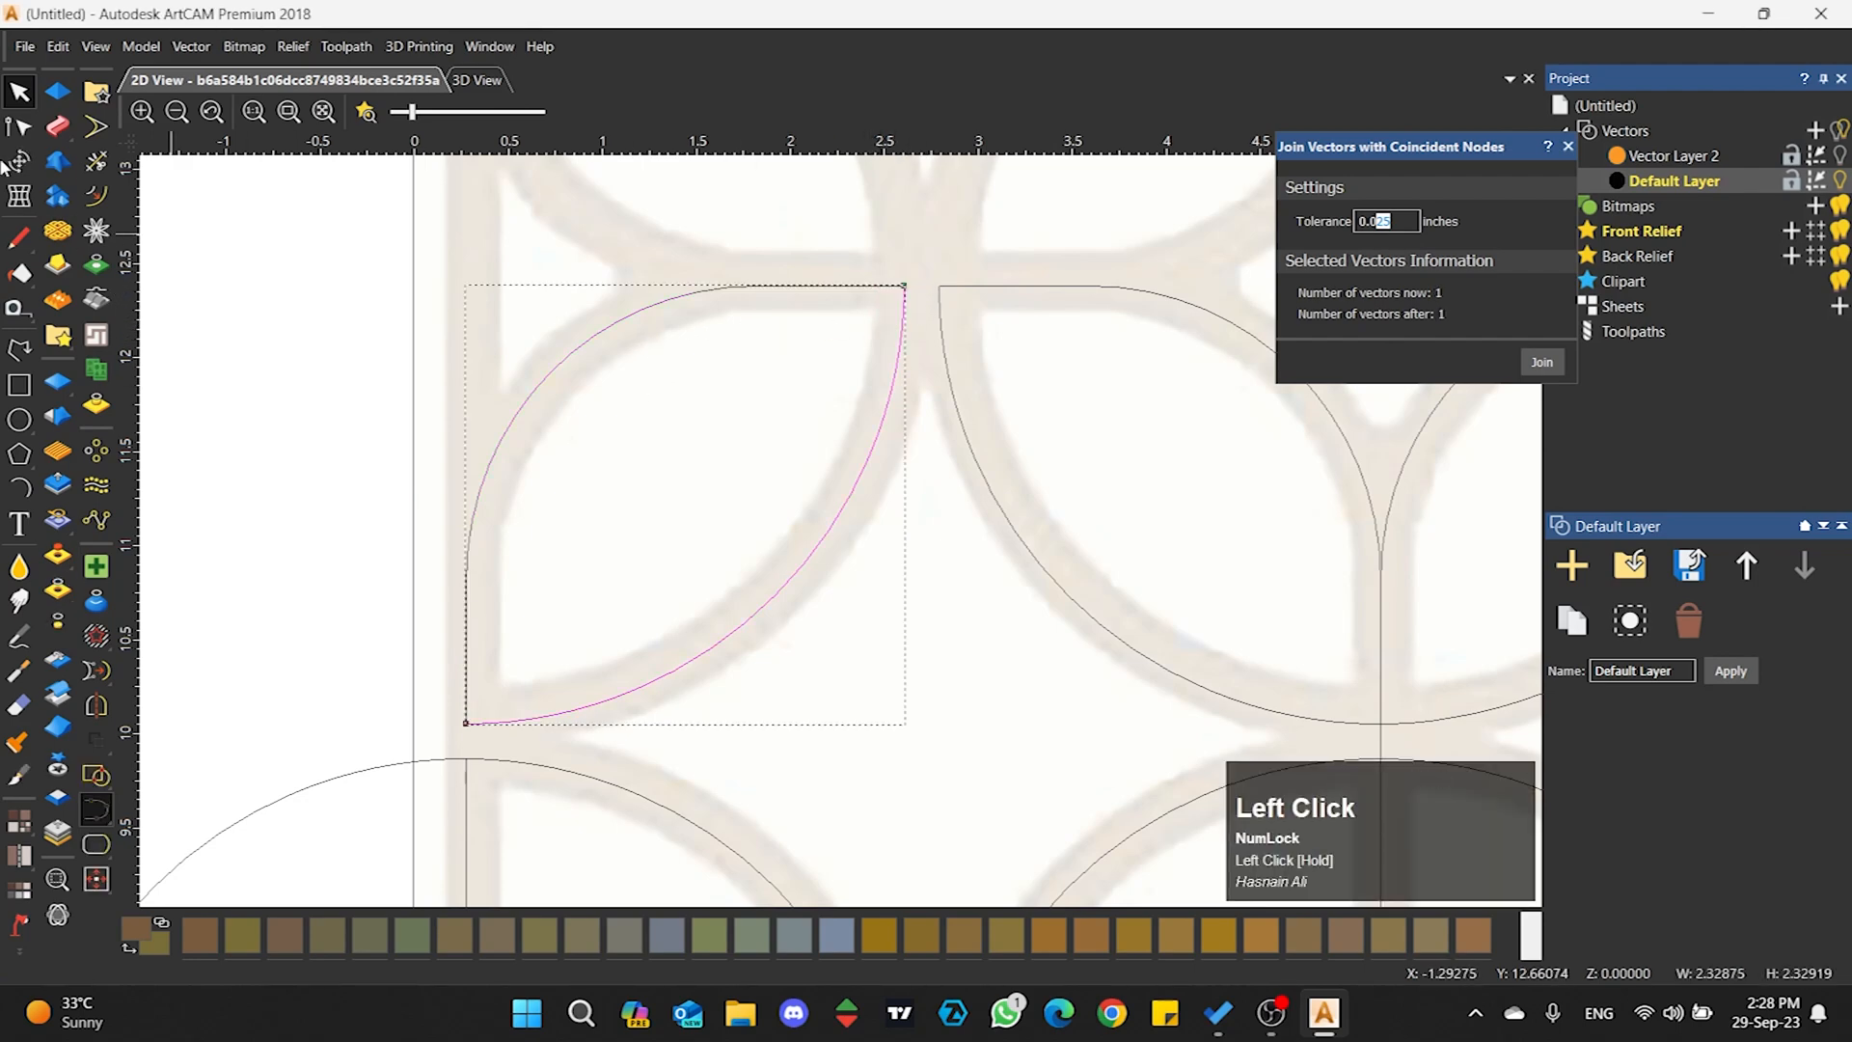
left_click_drag(897, 262, 877, 344)
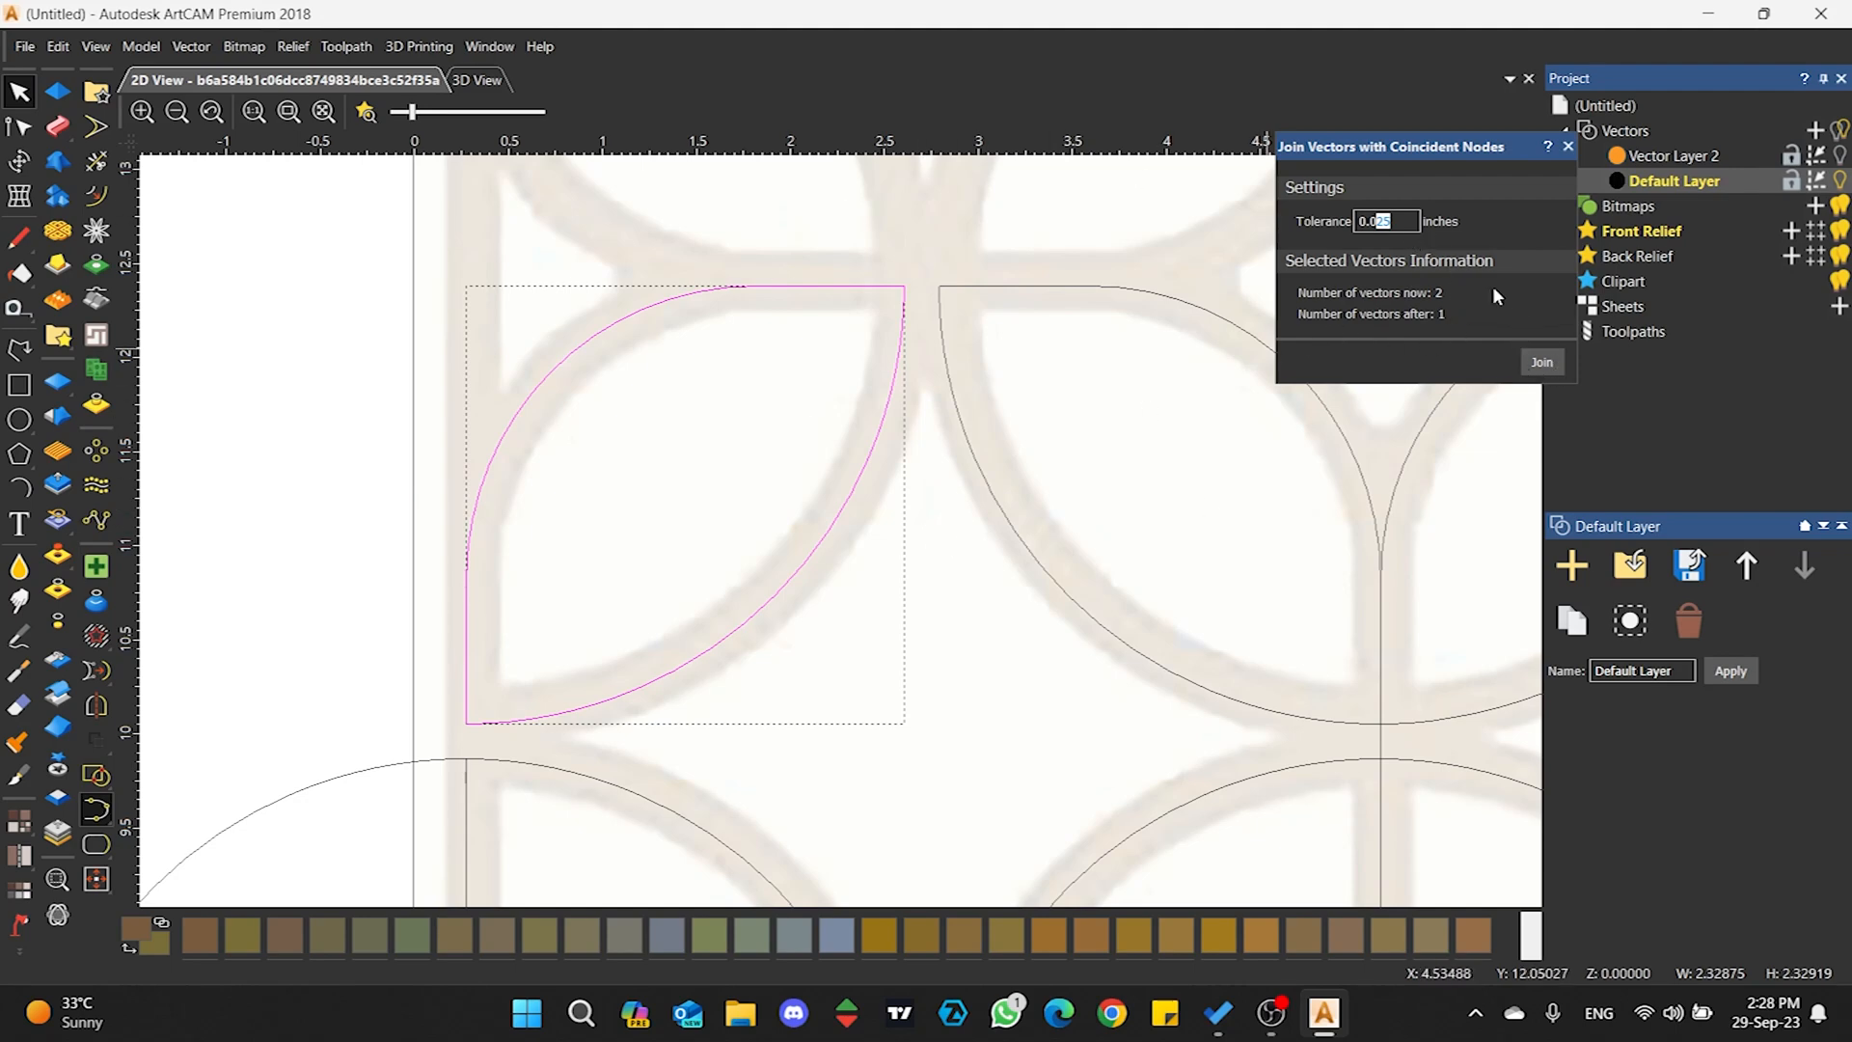
left_click(1541, 363)
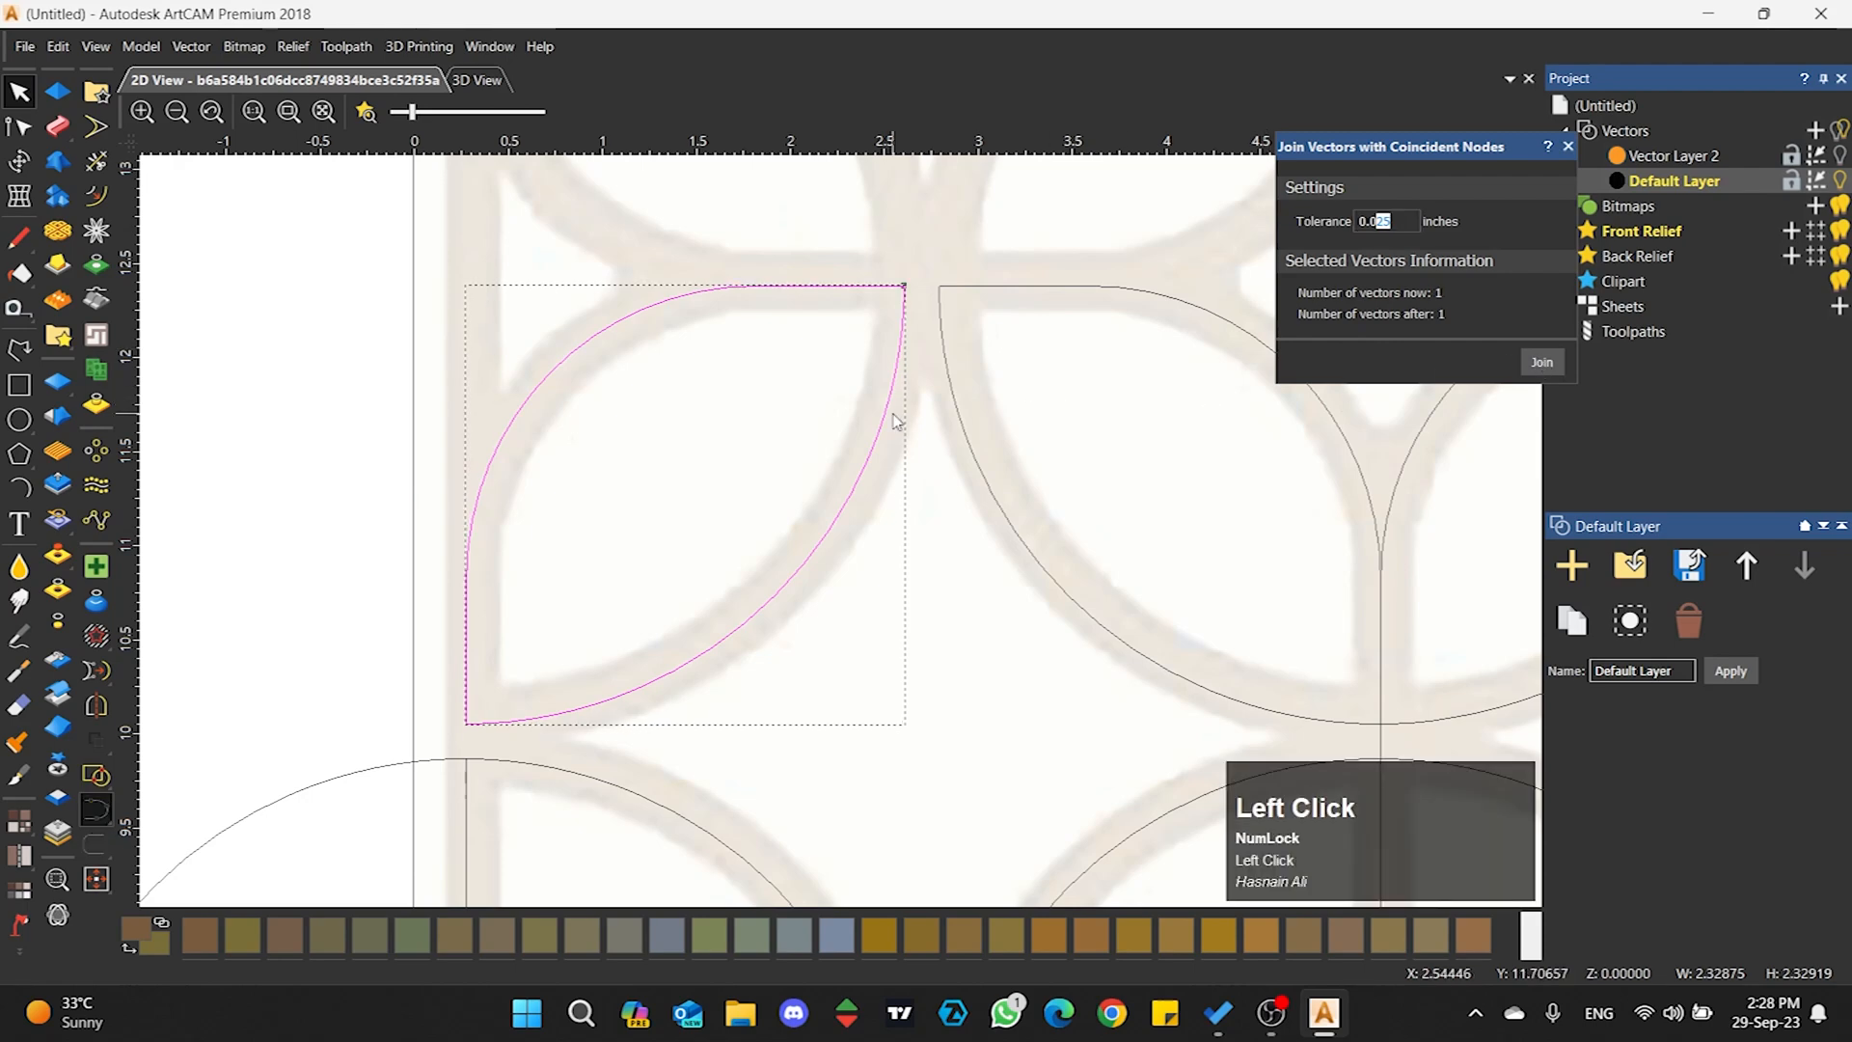
- Close the join settings and display the joined leaf's nodes in Node Editing
left_click(816, 405)
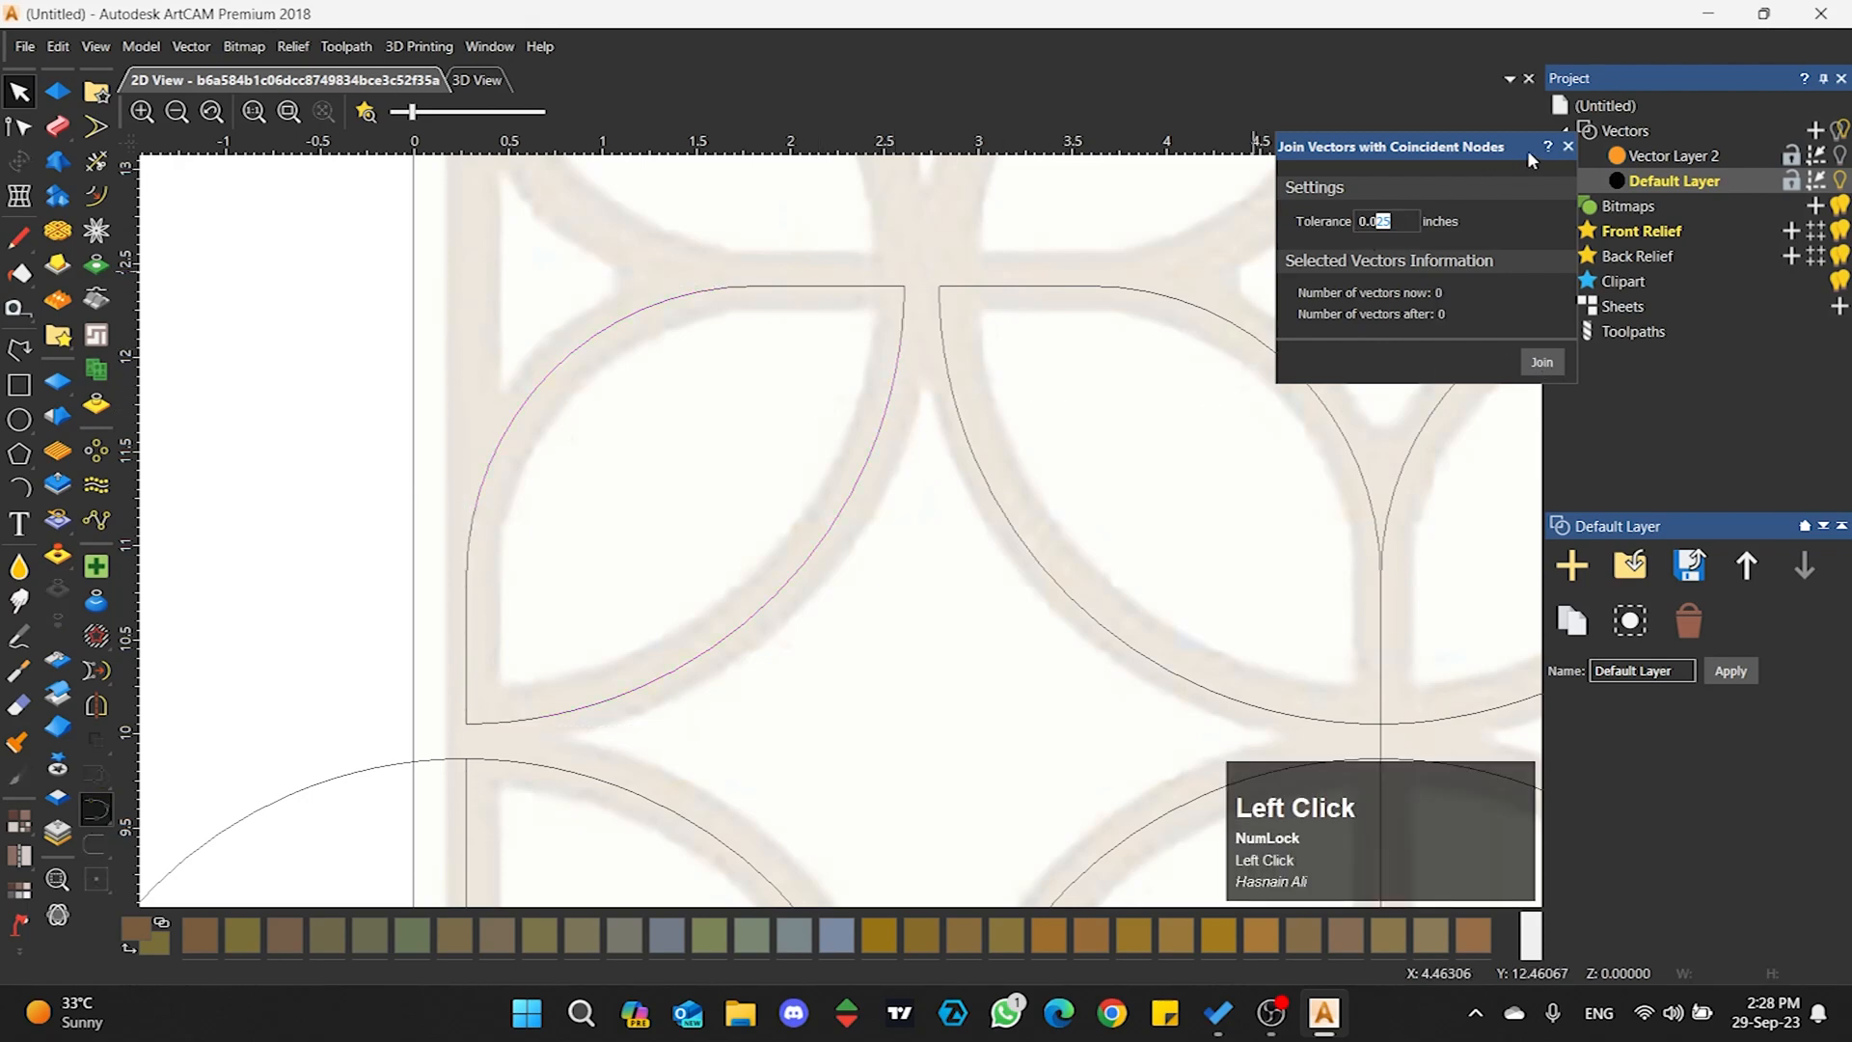
left_click(1568, 146)
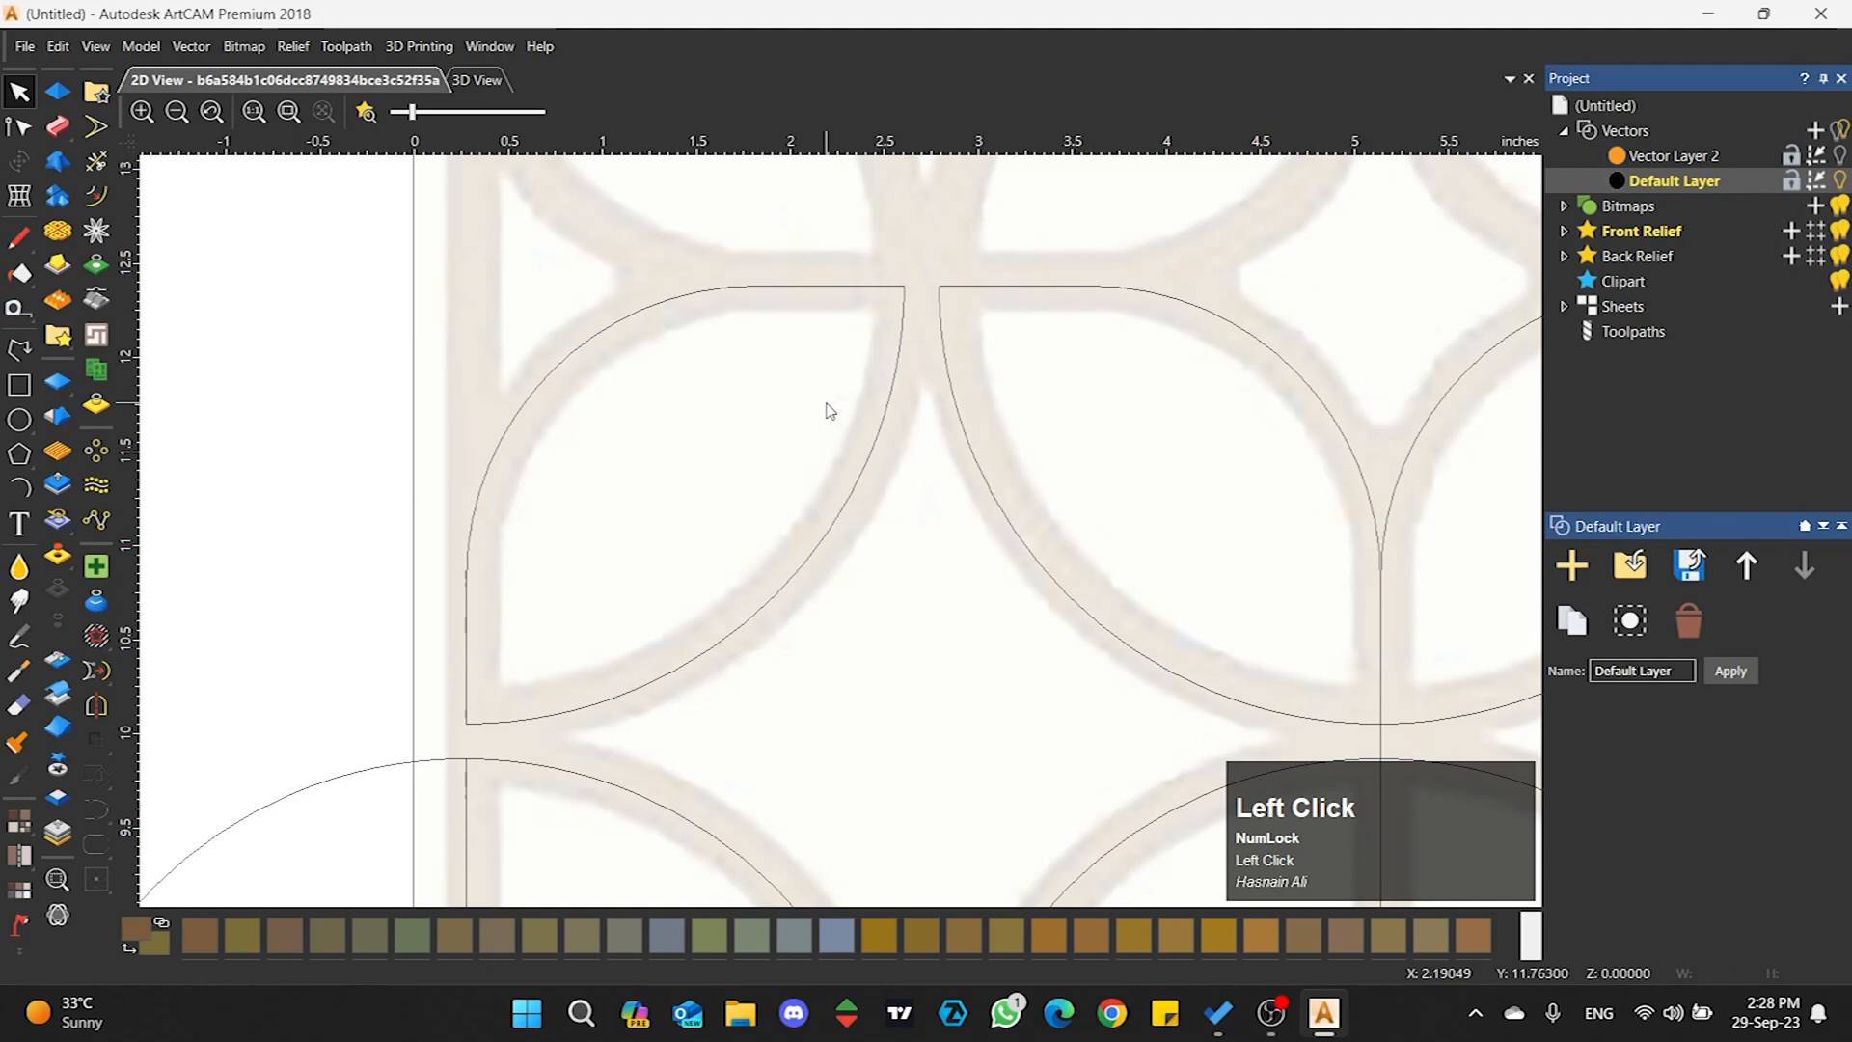
left_click(837, 287)
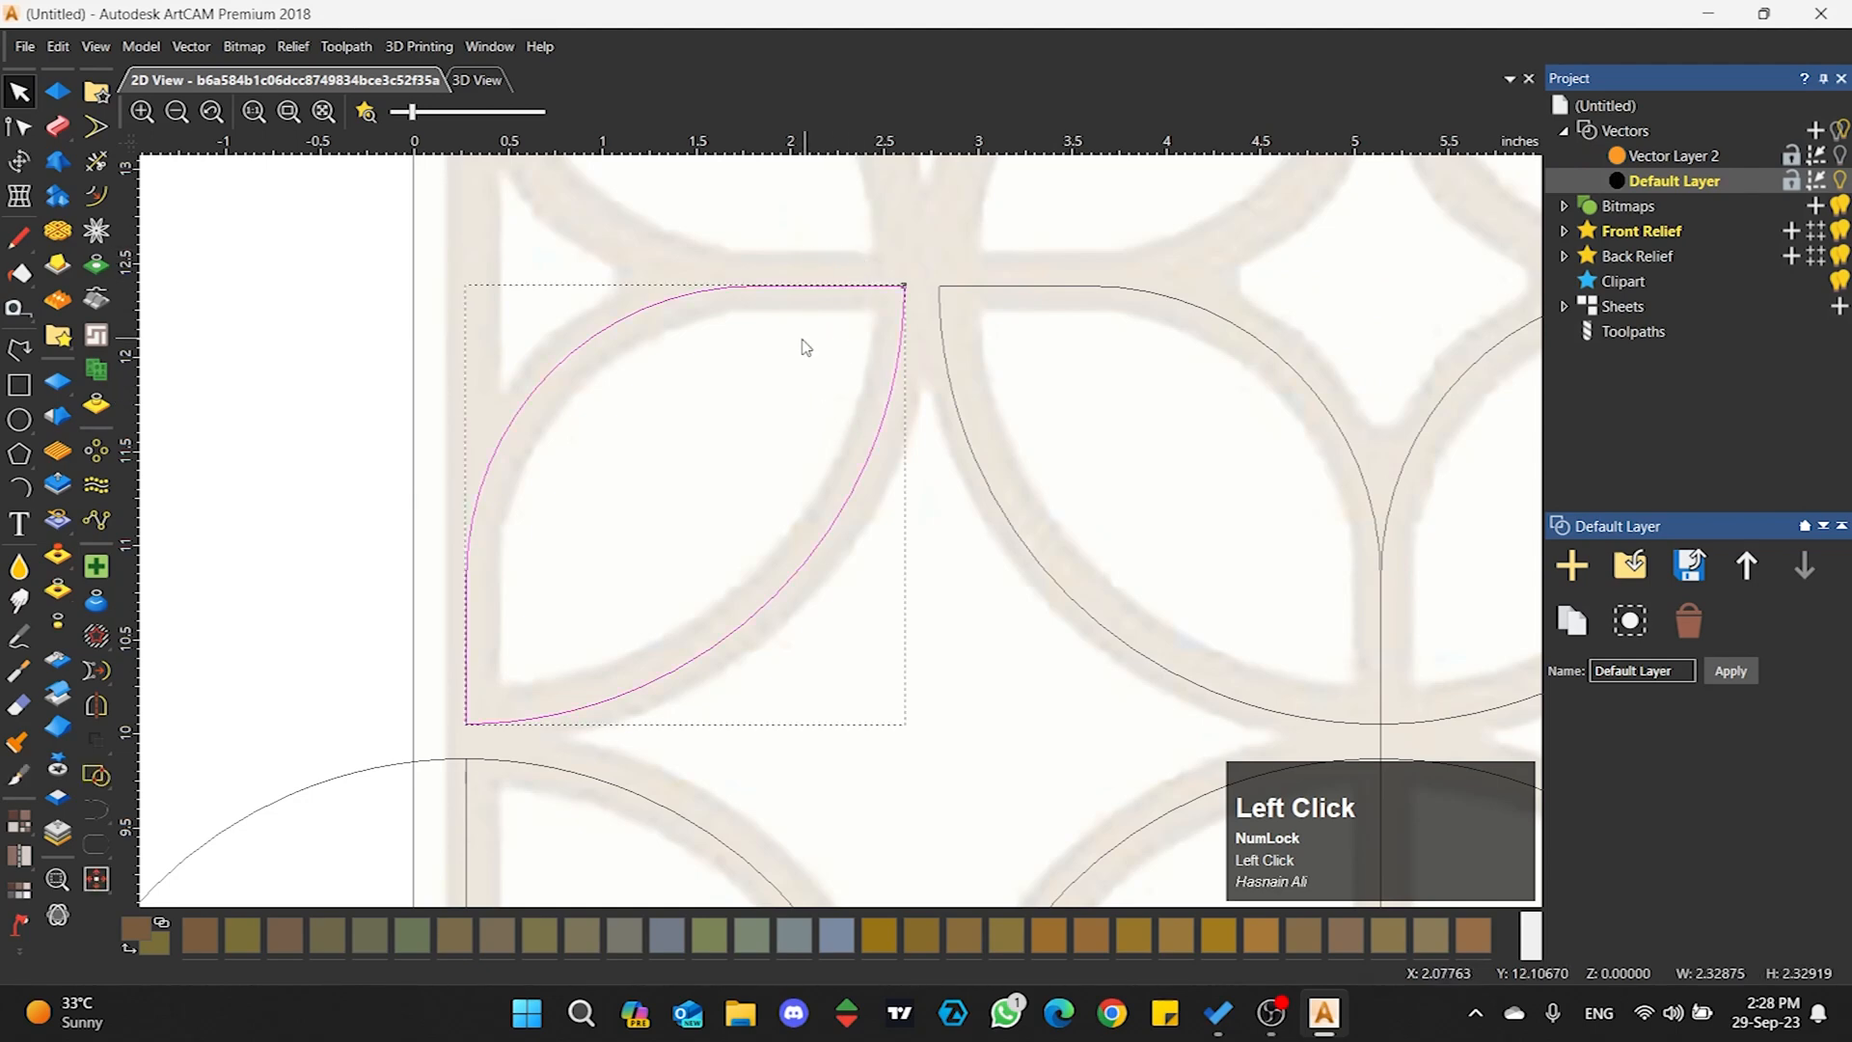
left_click(20, 127)
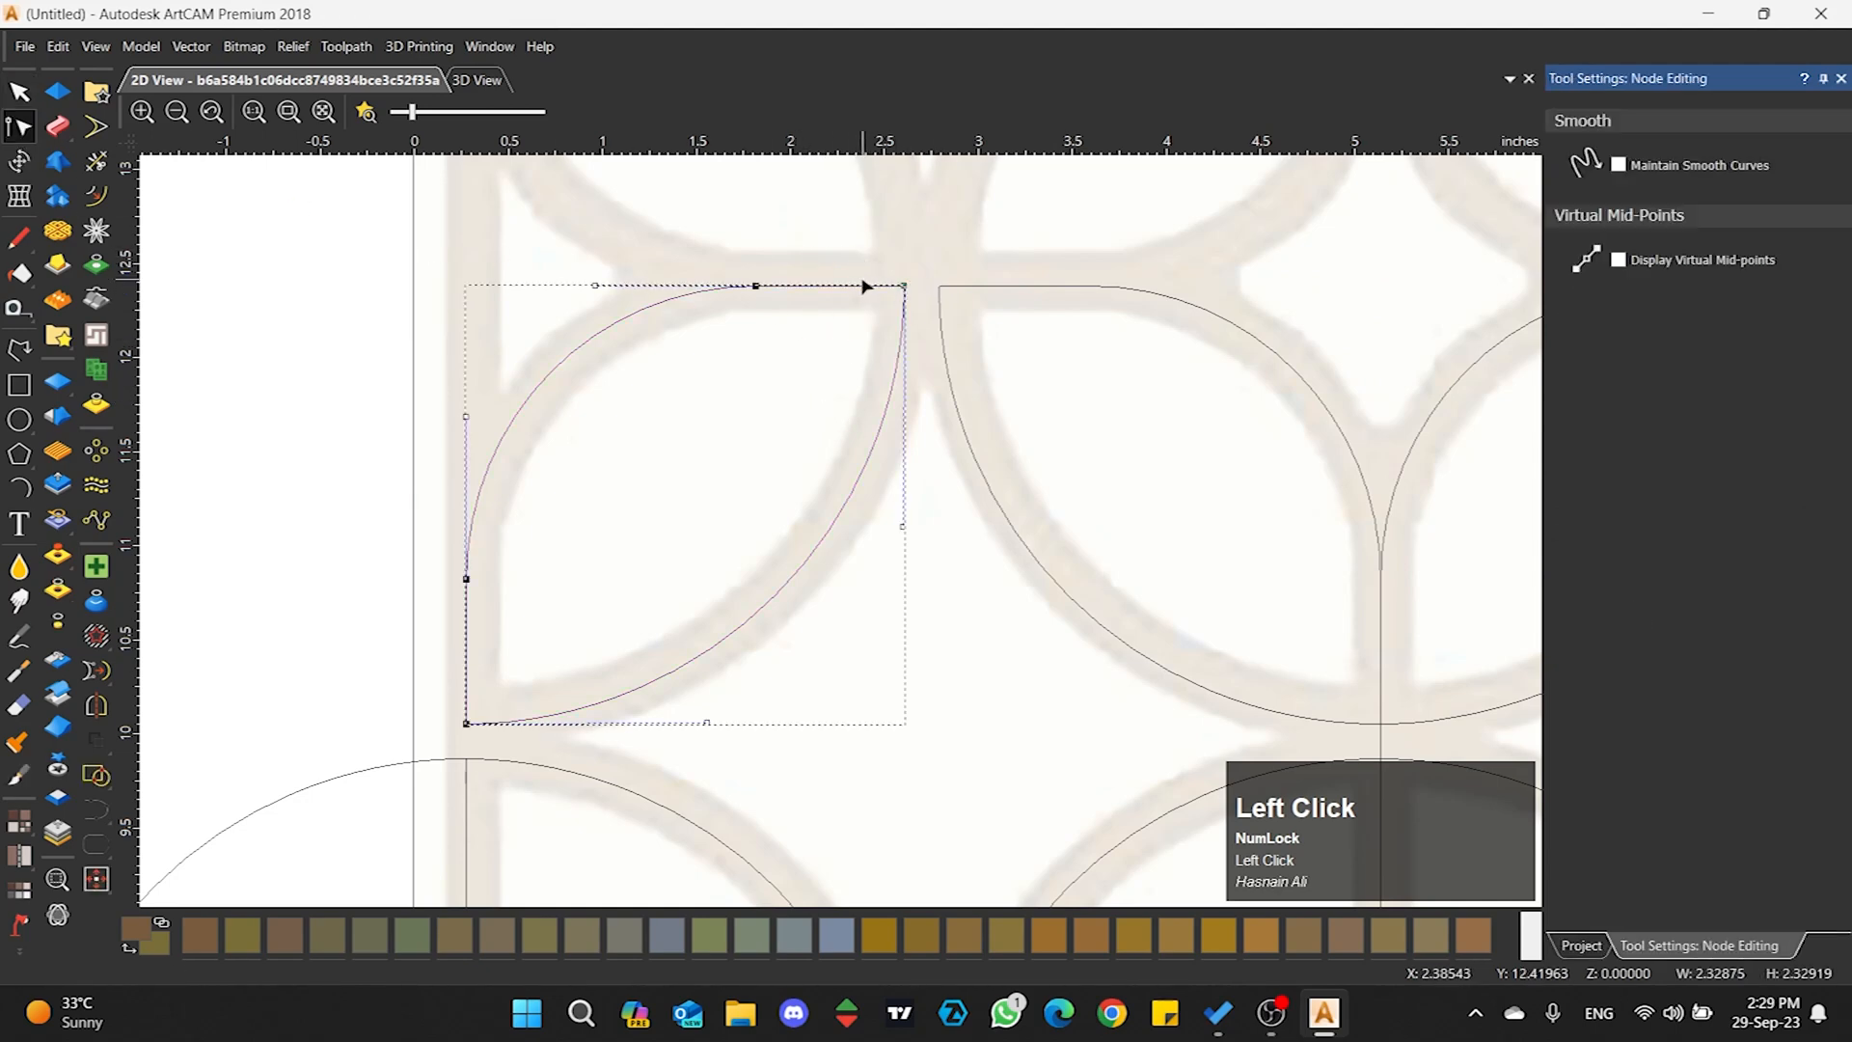
- Delete the left edge leaf's top span and close the open vector with Close Vector With A Line
key("r")
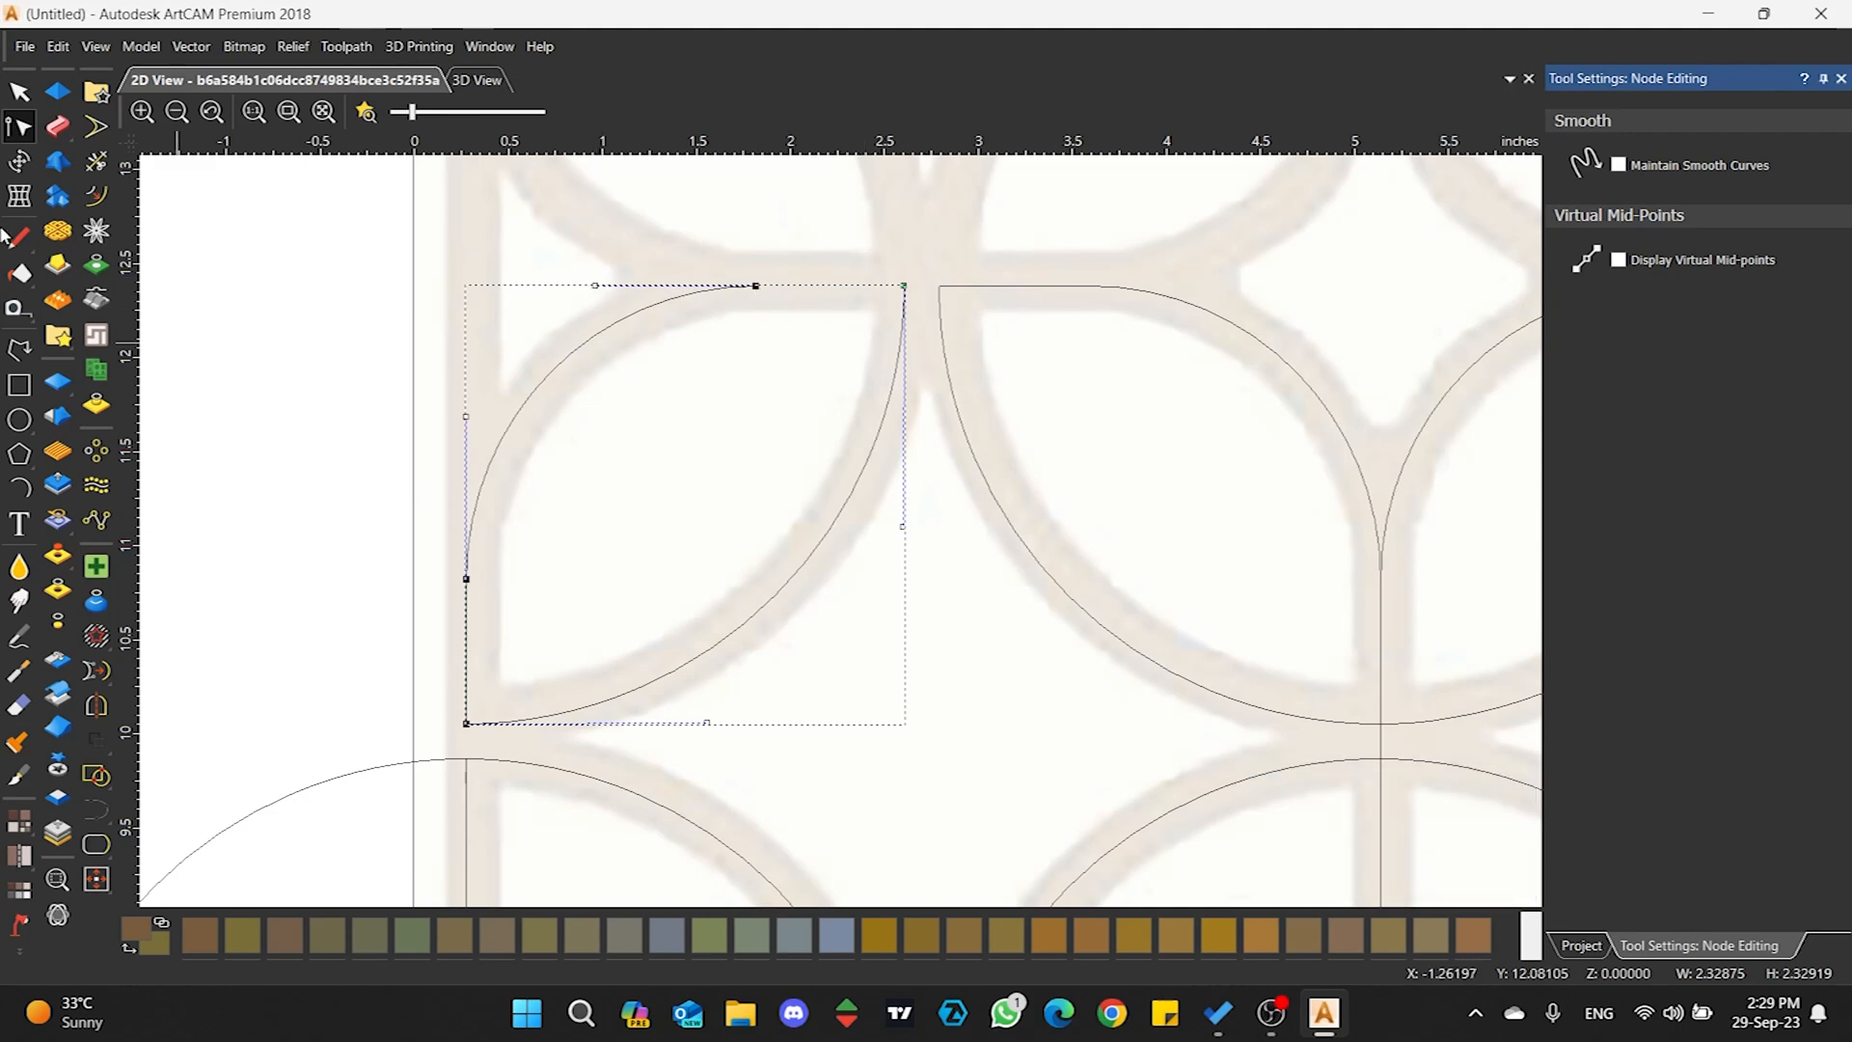
left_click(19, 92)
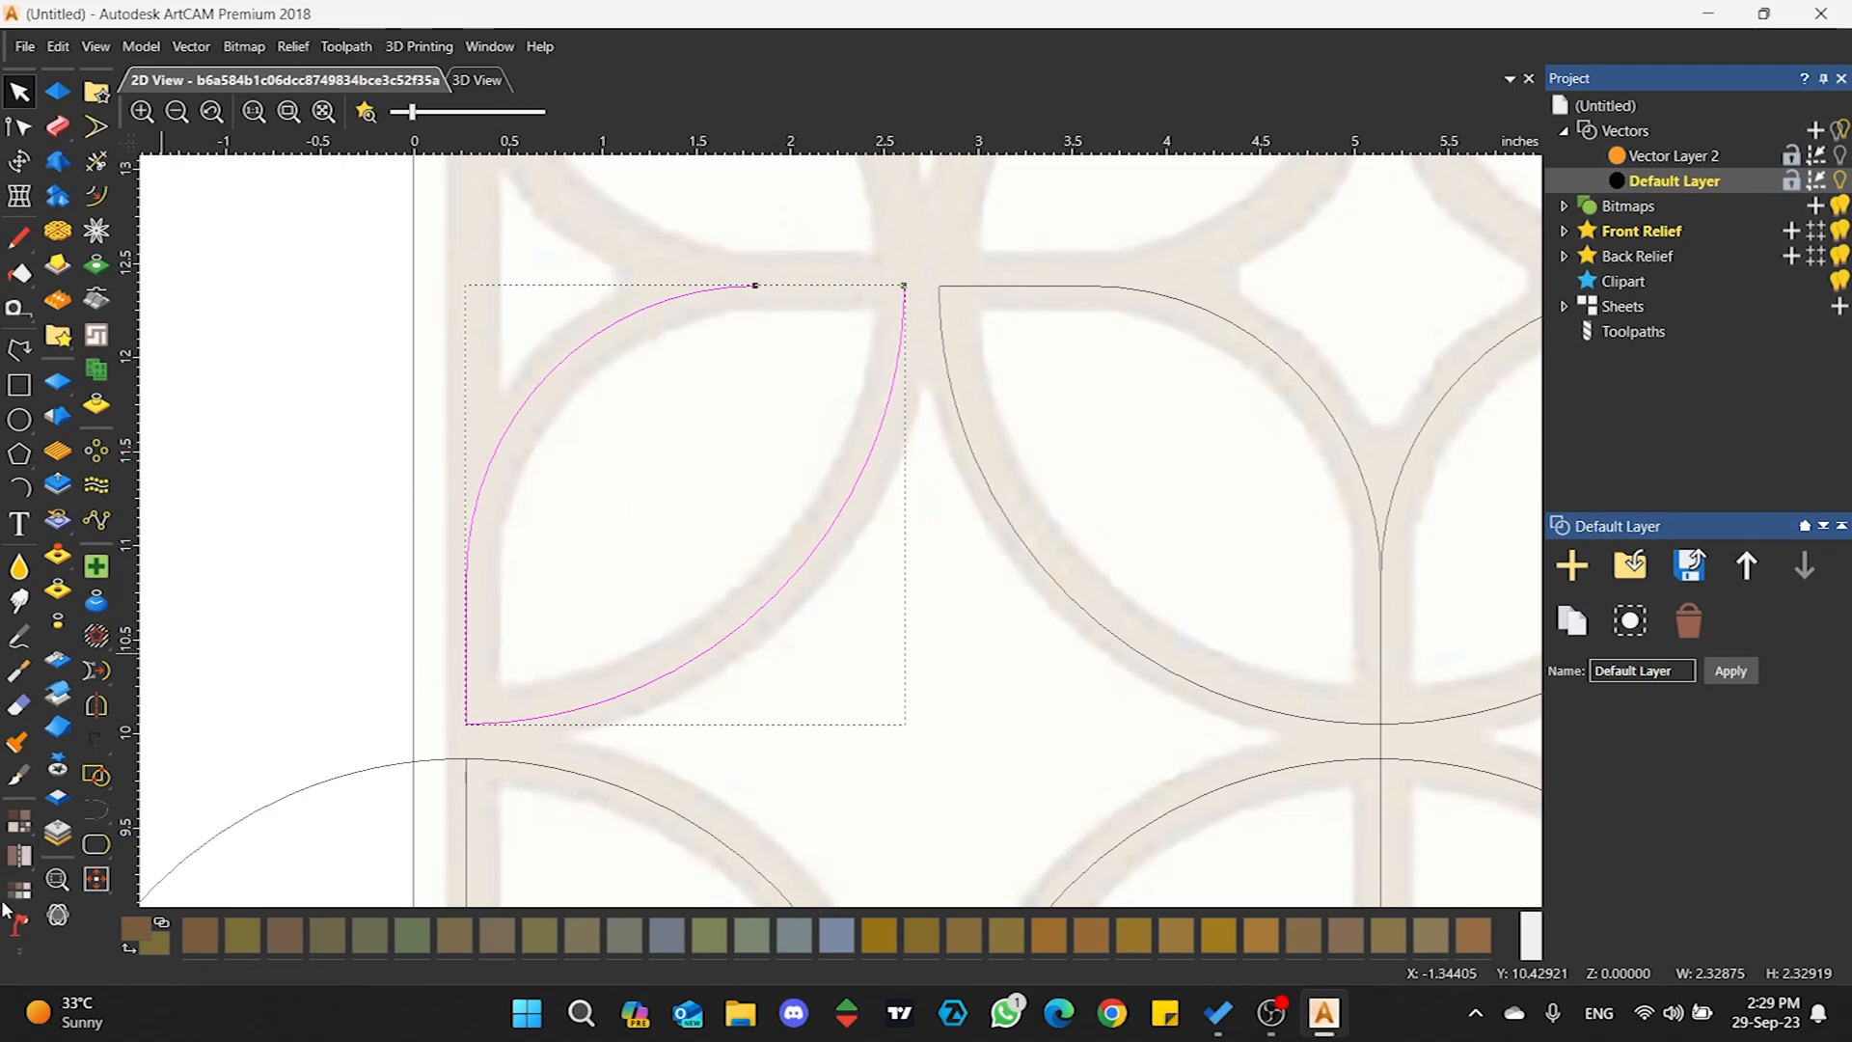
right_click(95, 843)
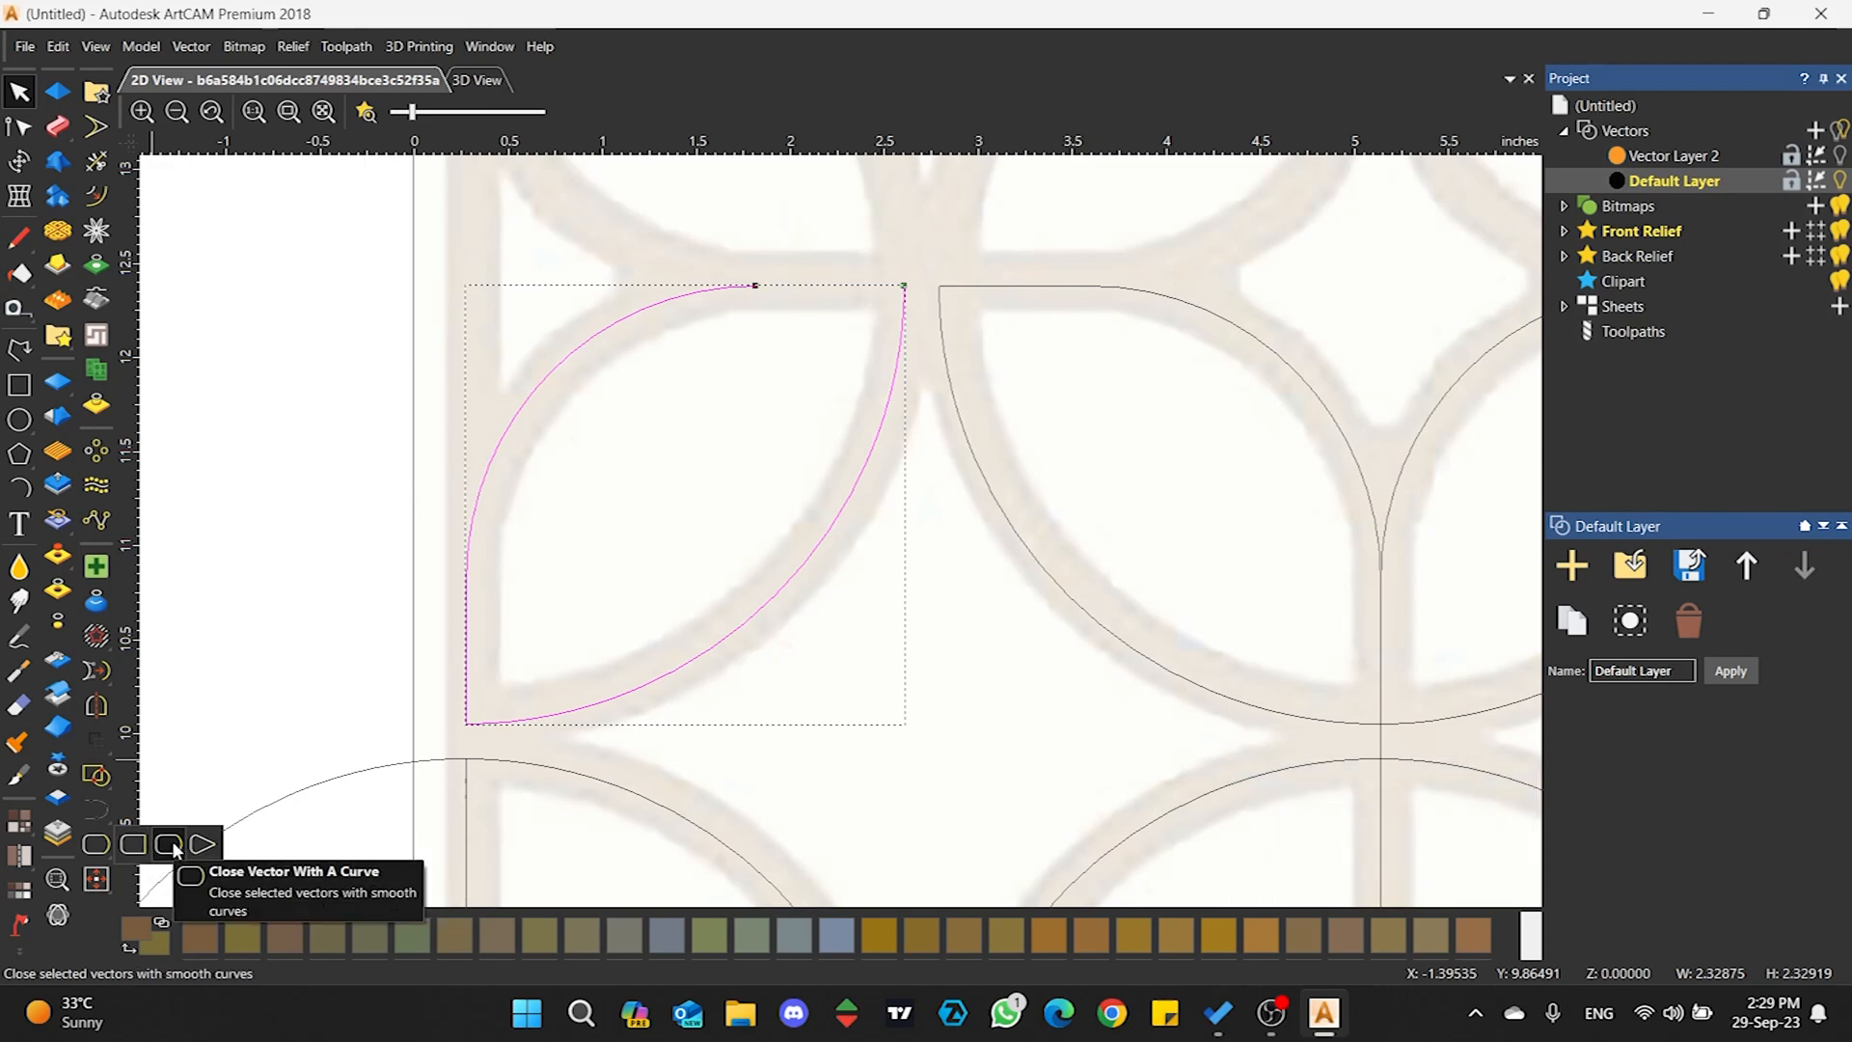
left_click(125, 847)
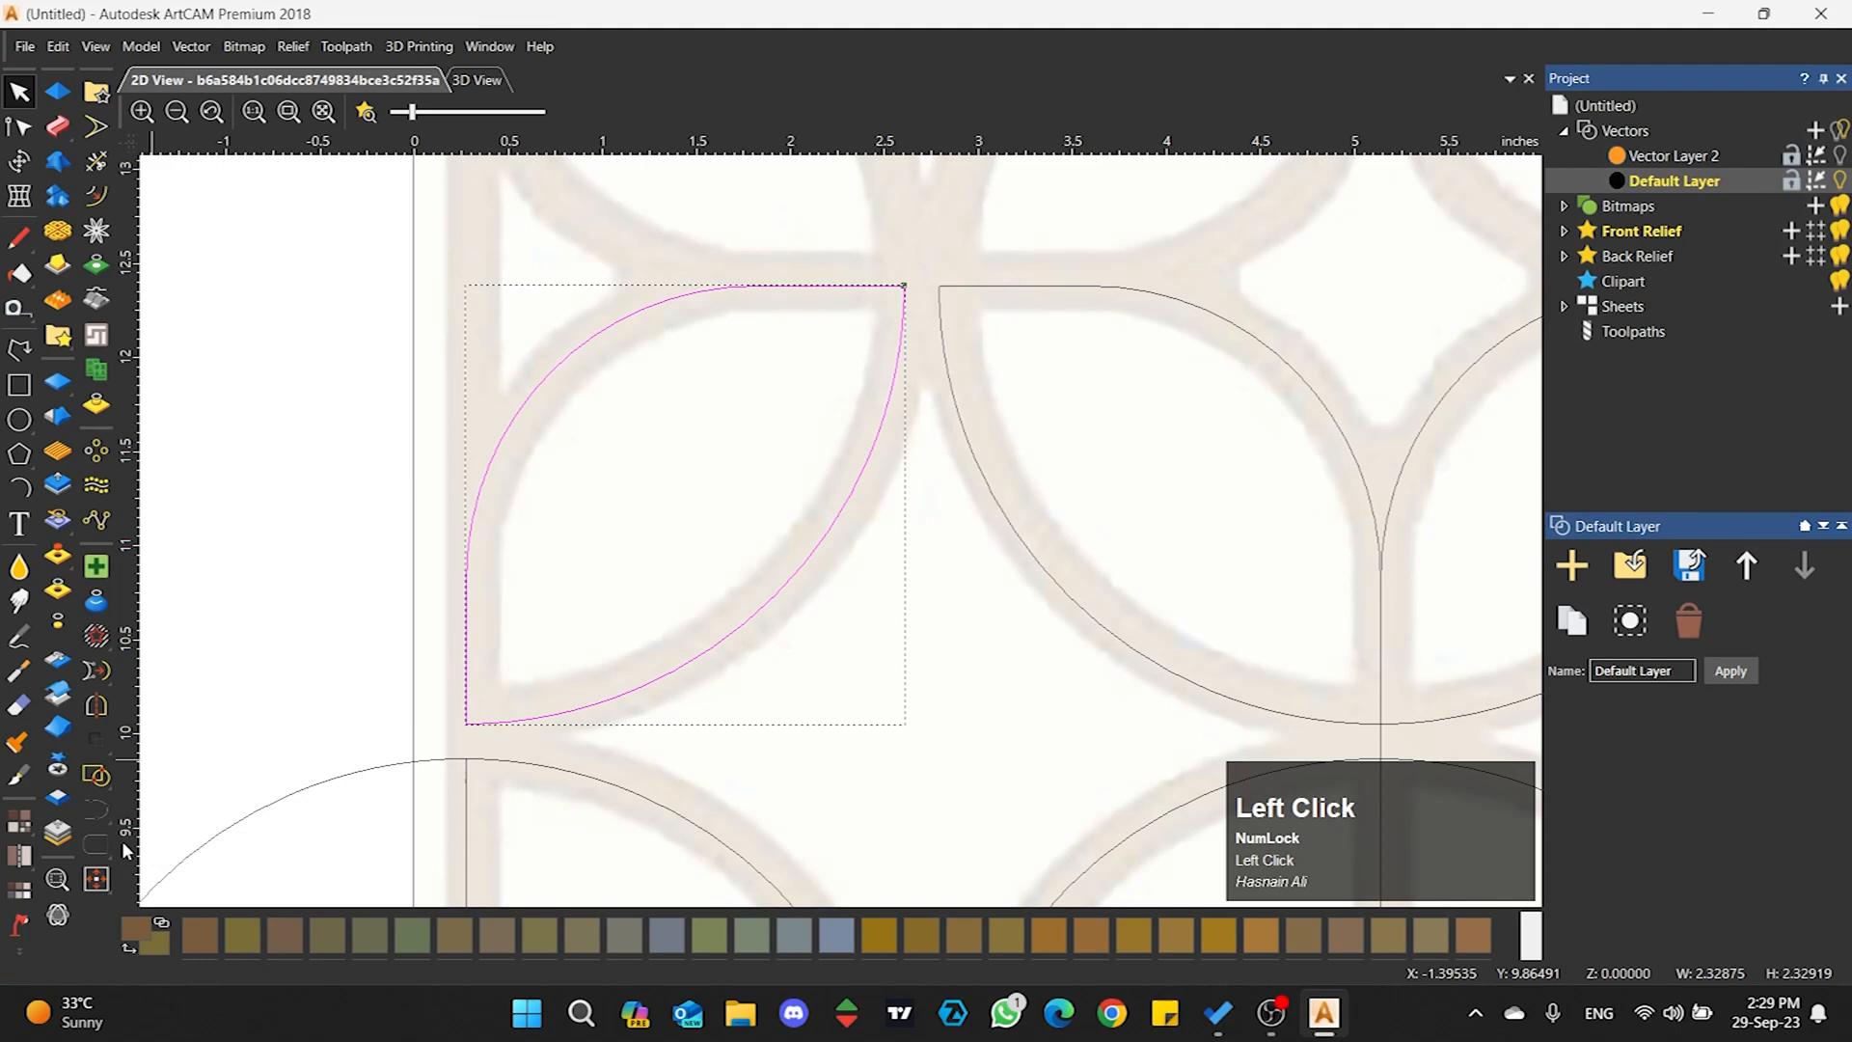
- Remove the leaf's top closing line in Node Editing, try Close Vector By Moving Ends, and undo that closure
left_click(18, 126)
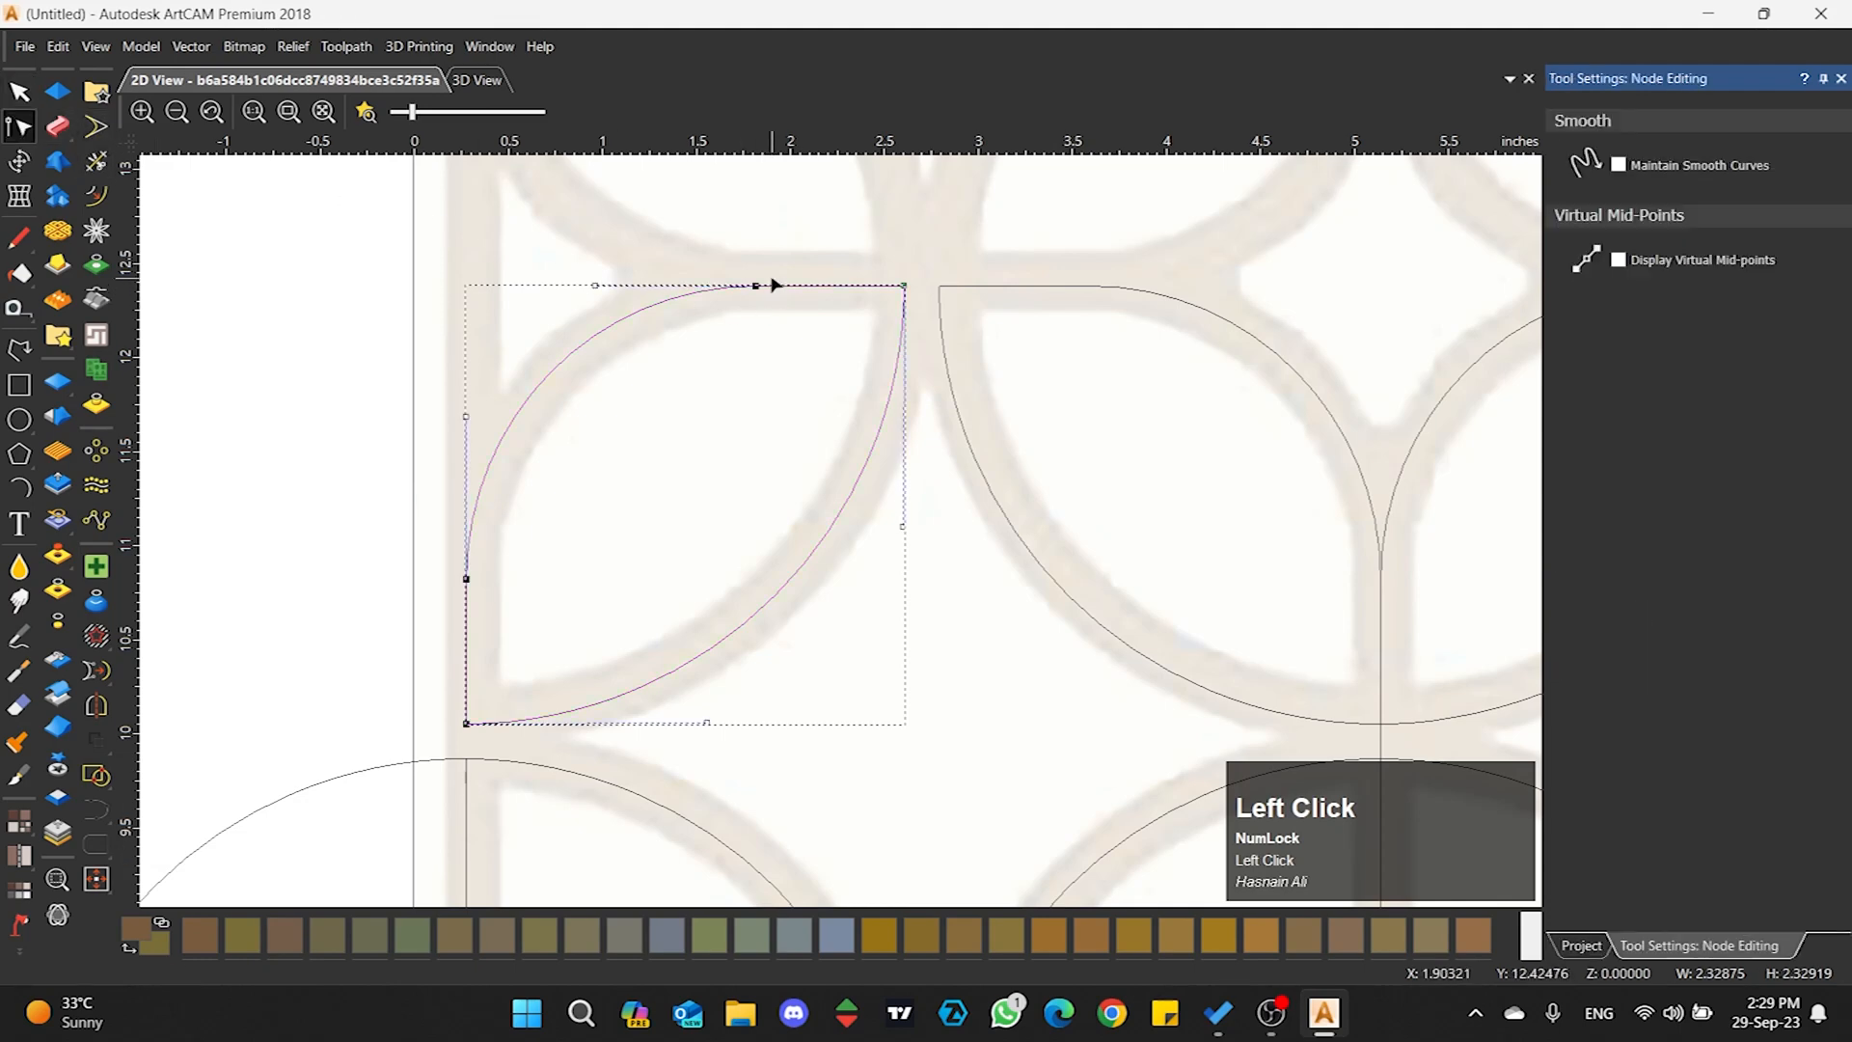
key("r")
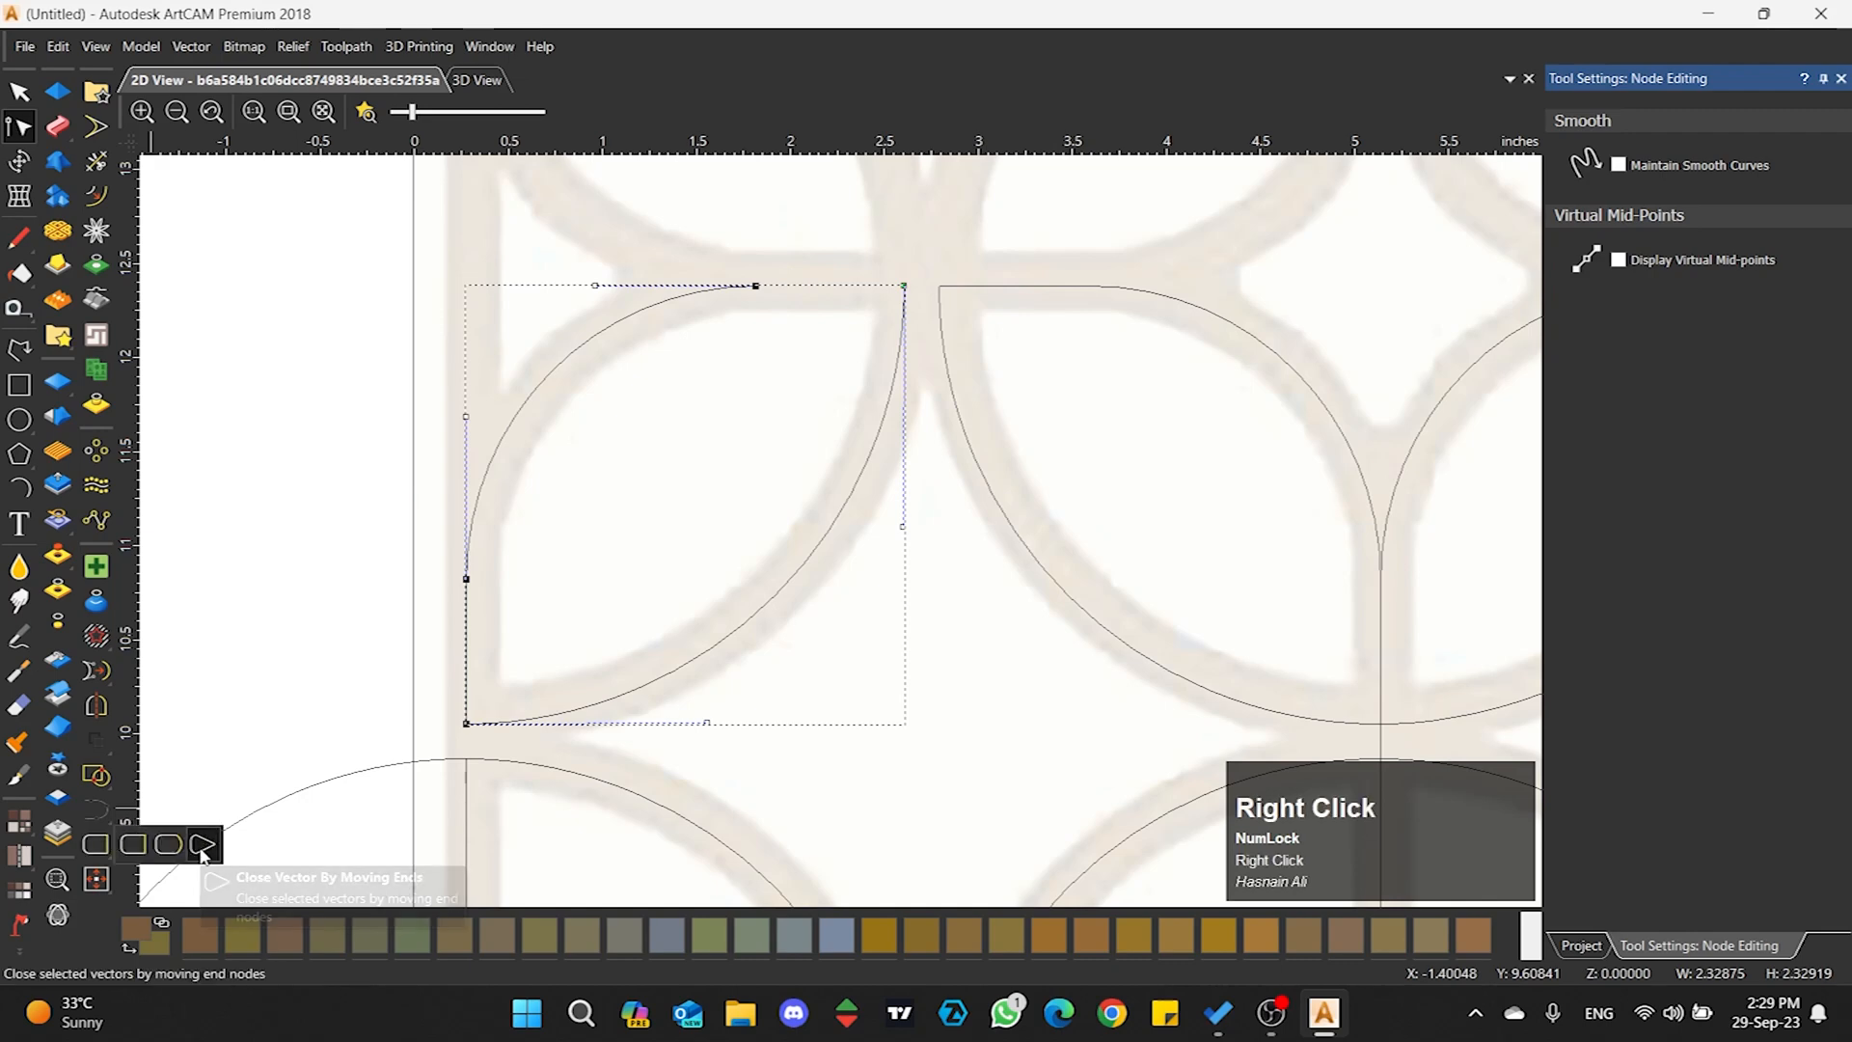
left_click(200, 849)
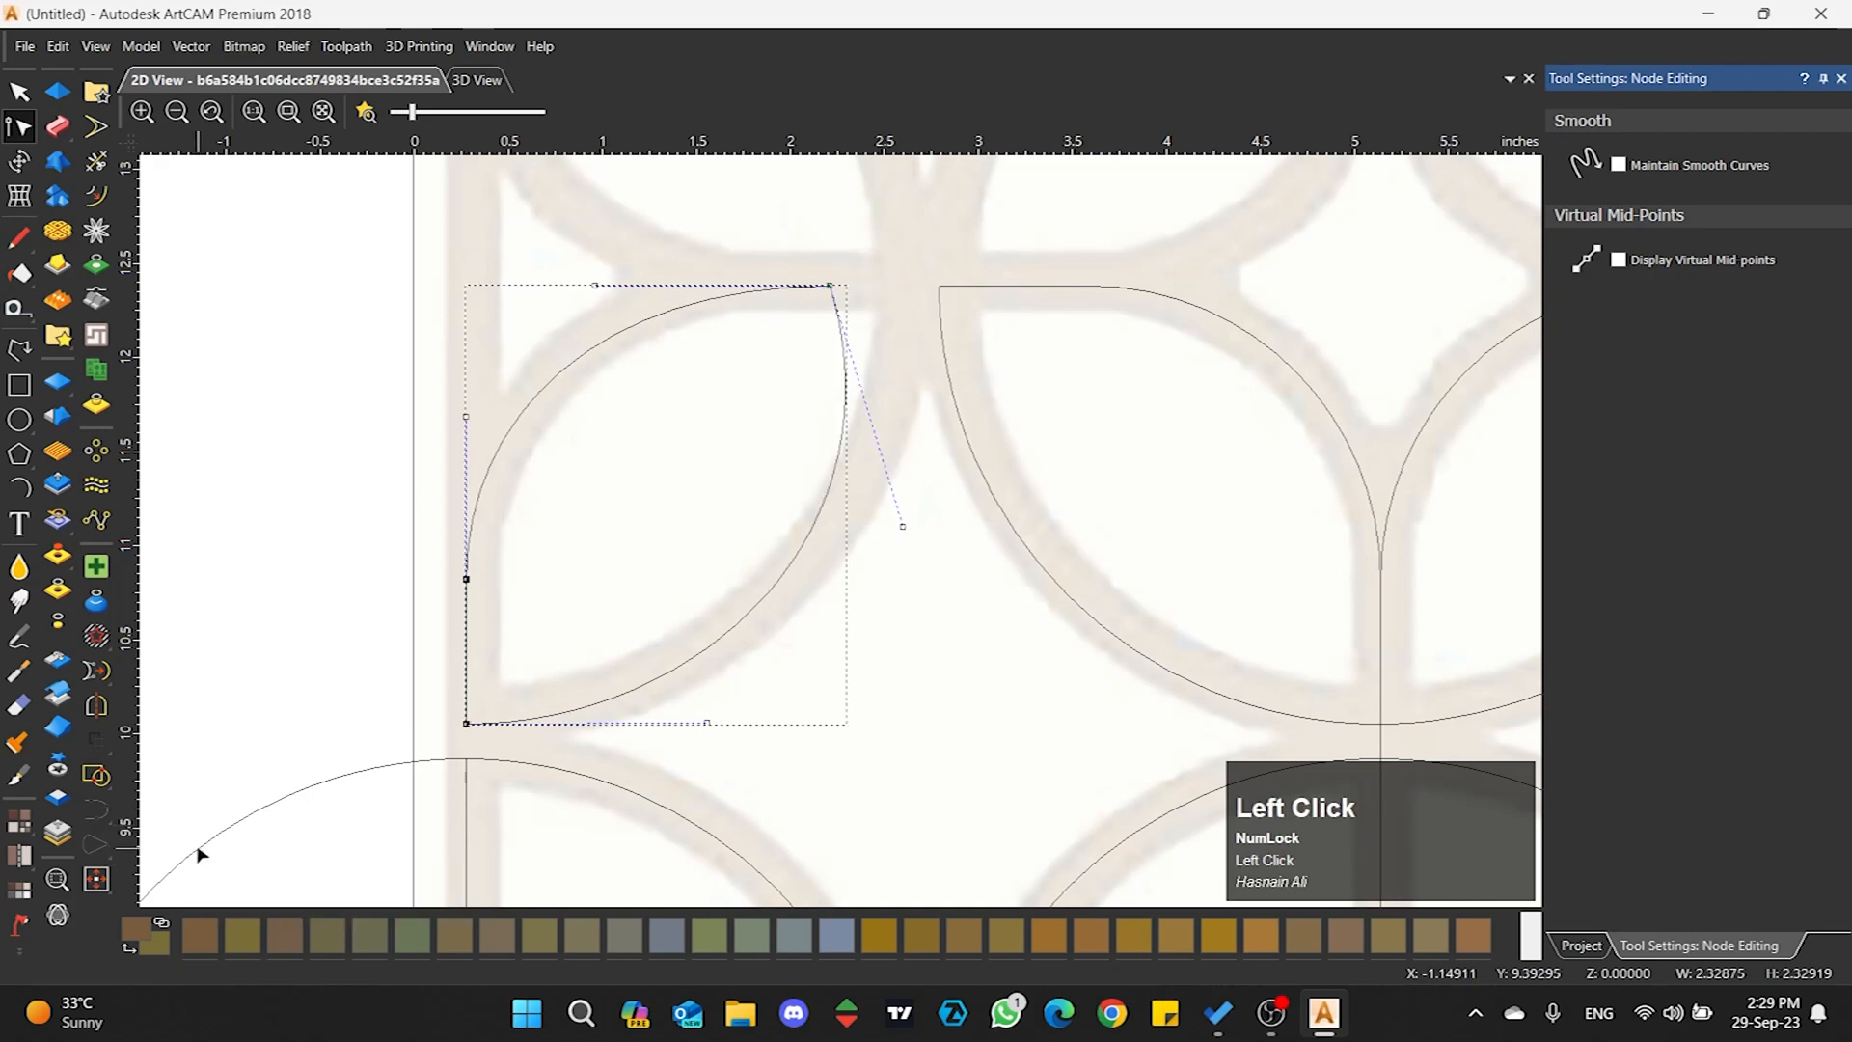
key("ctrl+z")
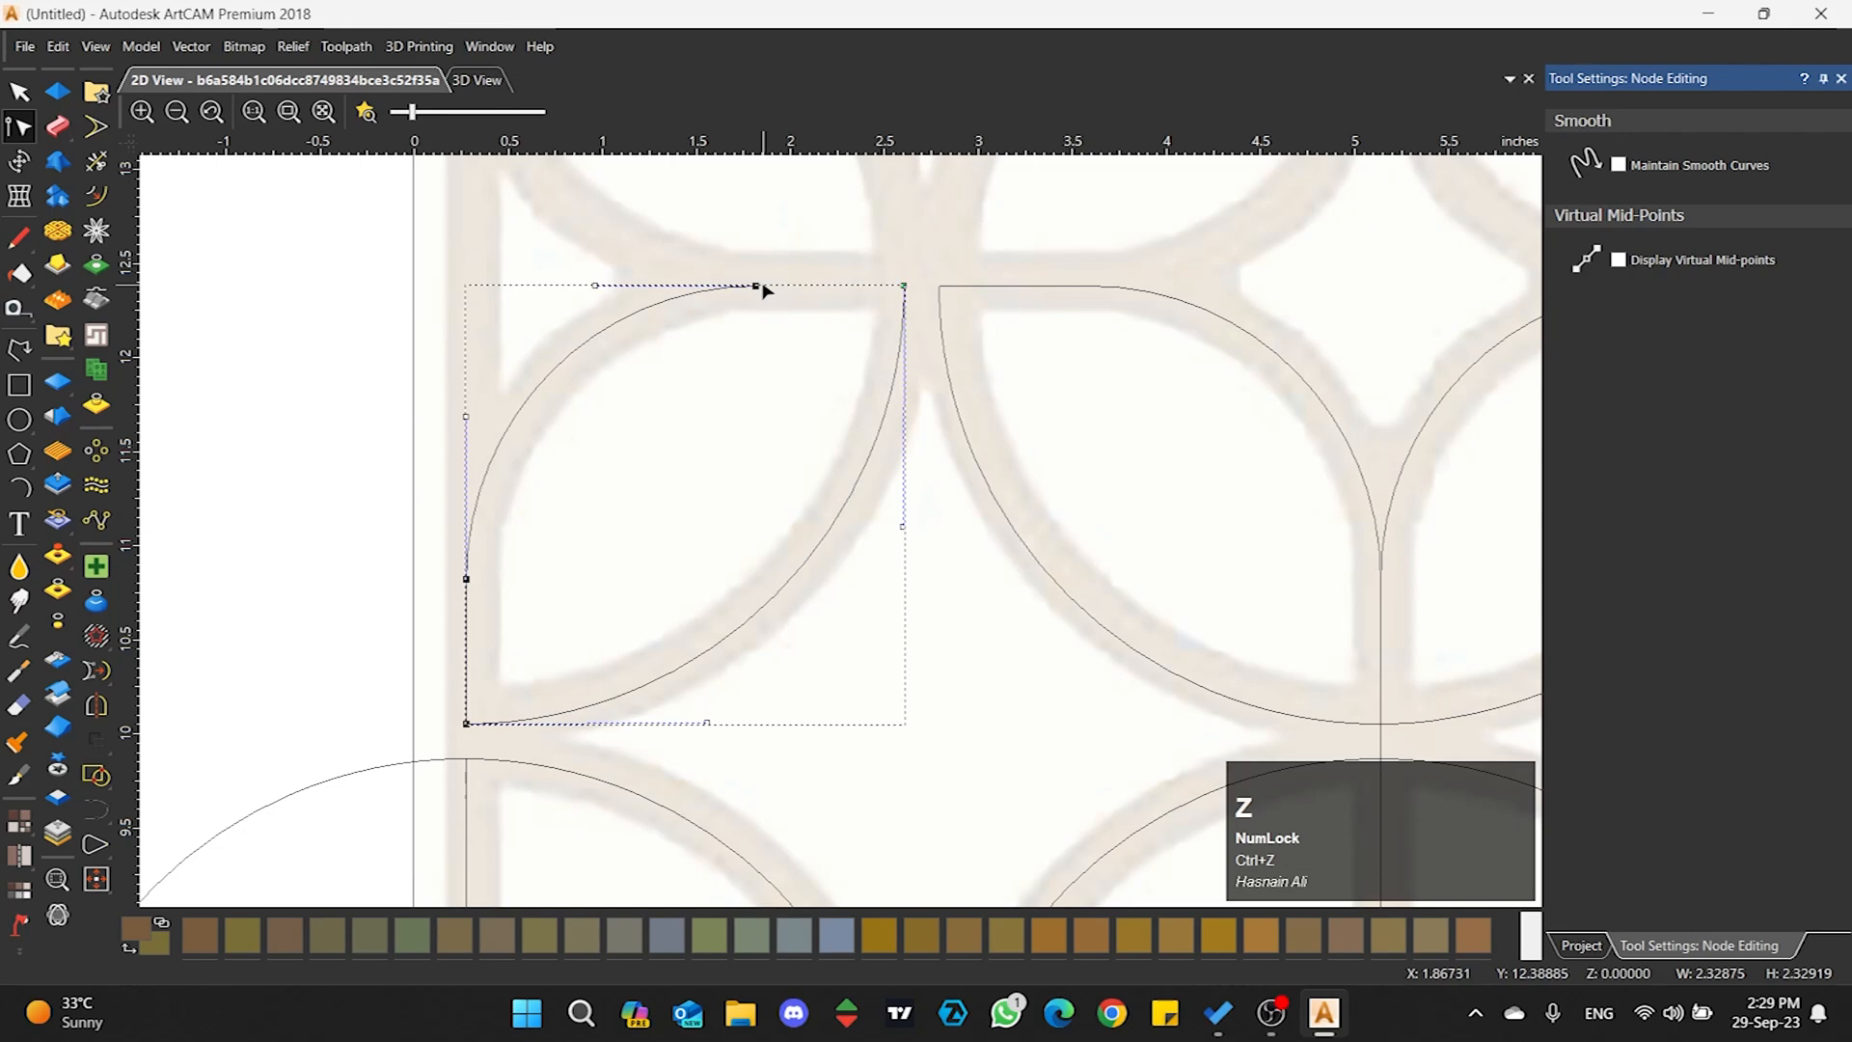
- Move the leaf's upper open end node outward and try closing the gap with a smooth curve and with a straight line
left_click_drag(756, 285, 628, 219)
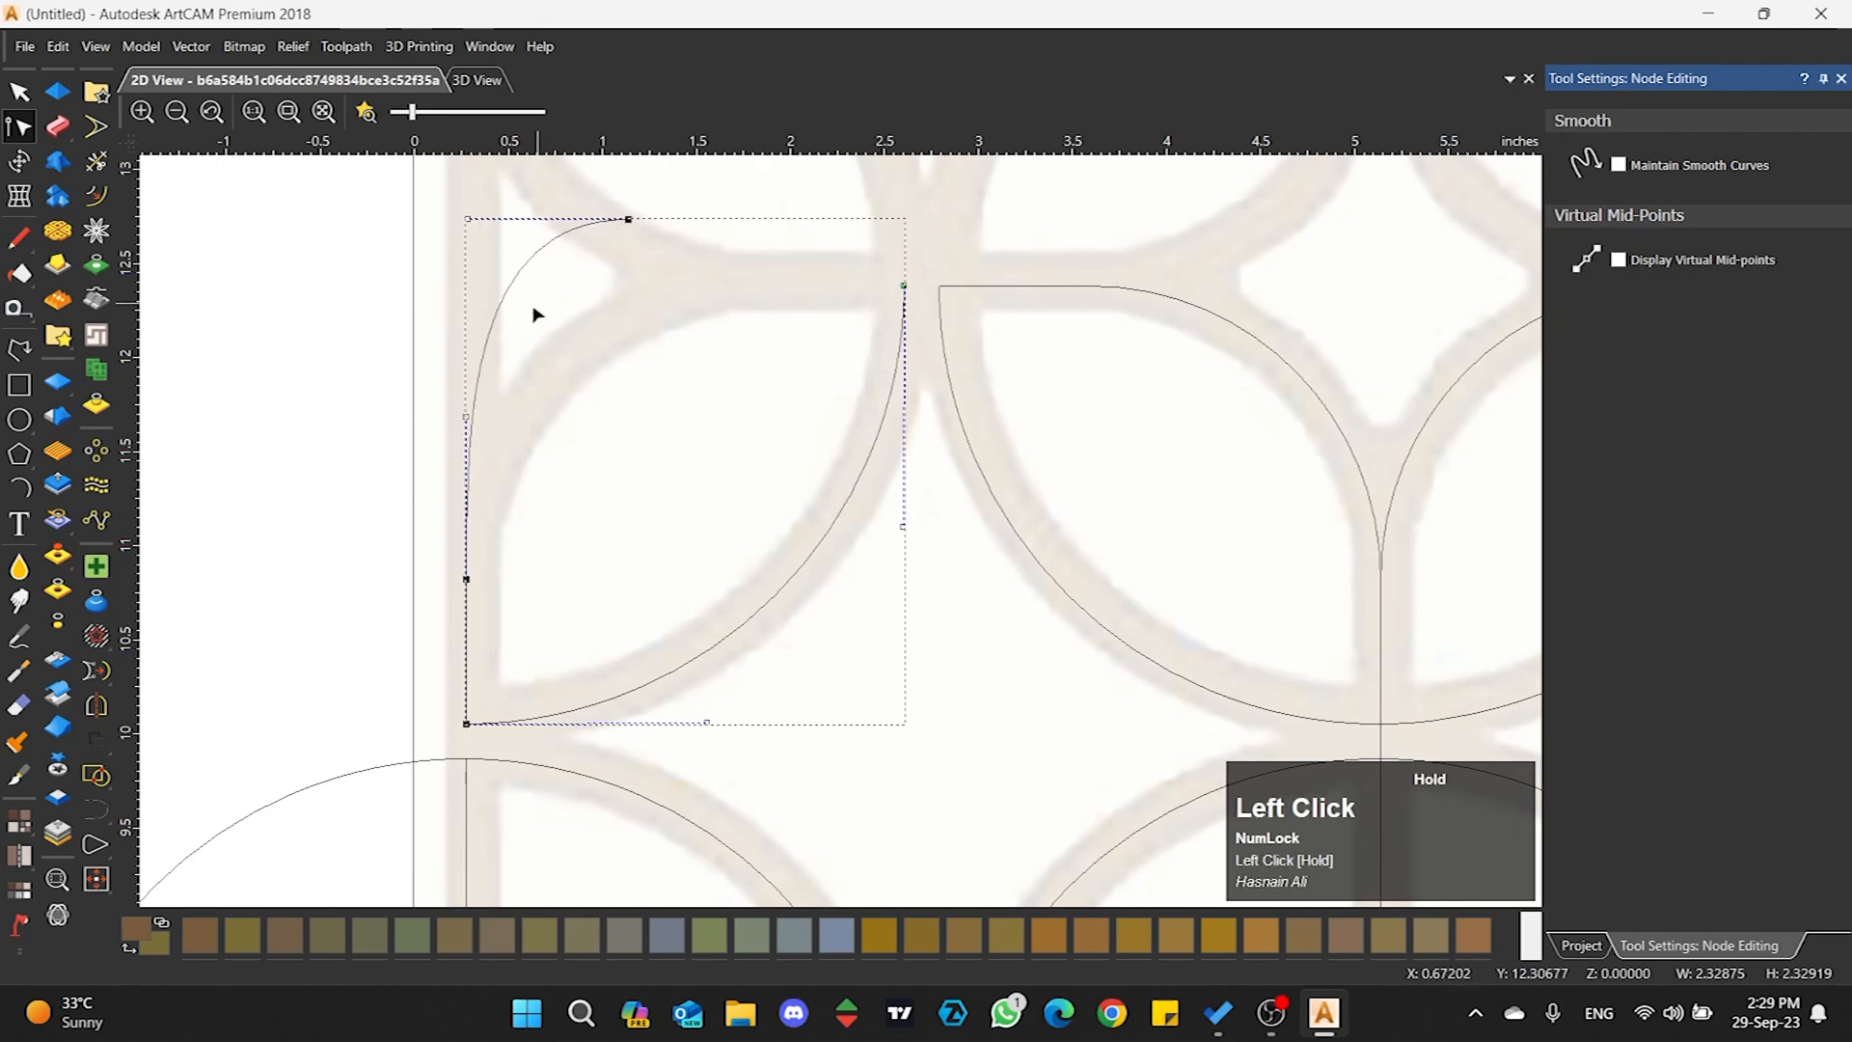
right_click(95, 845)
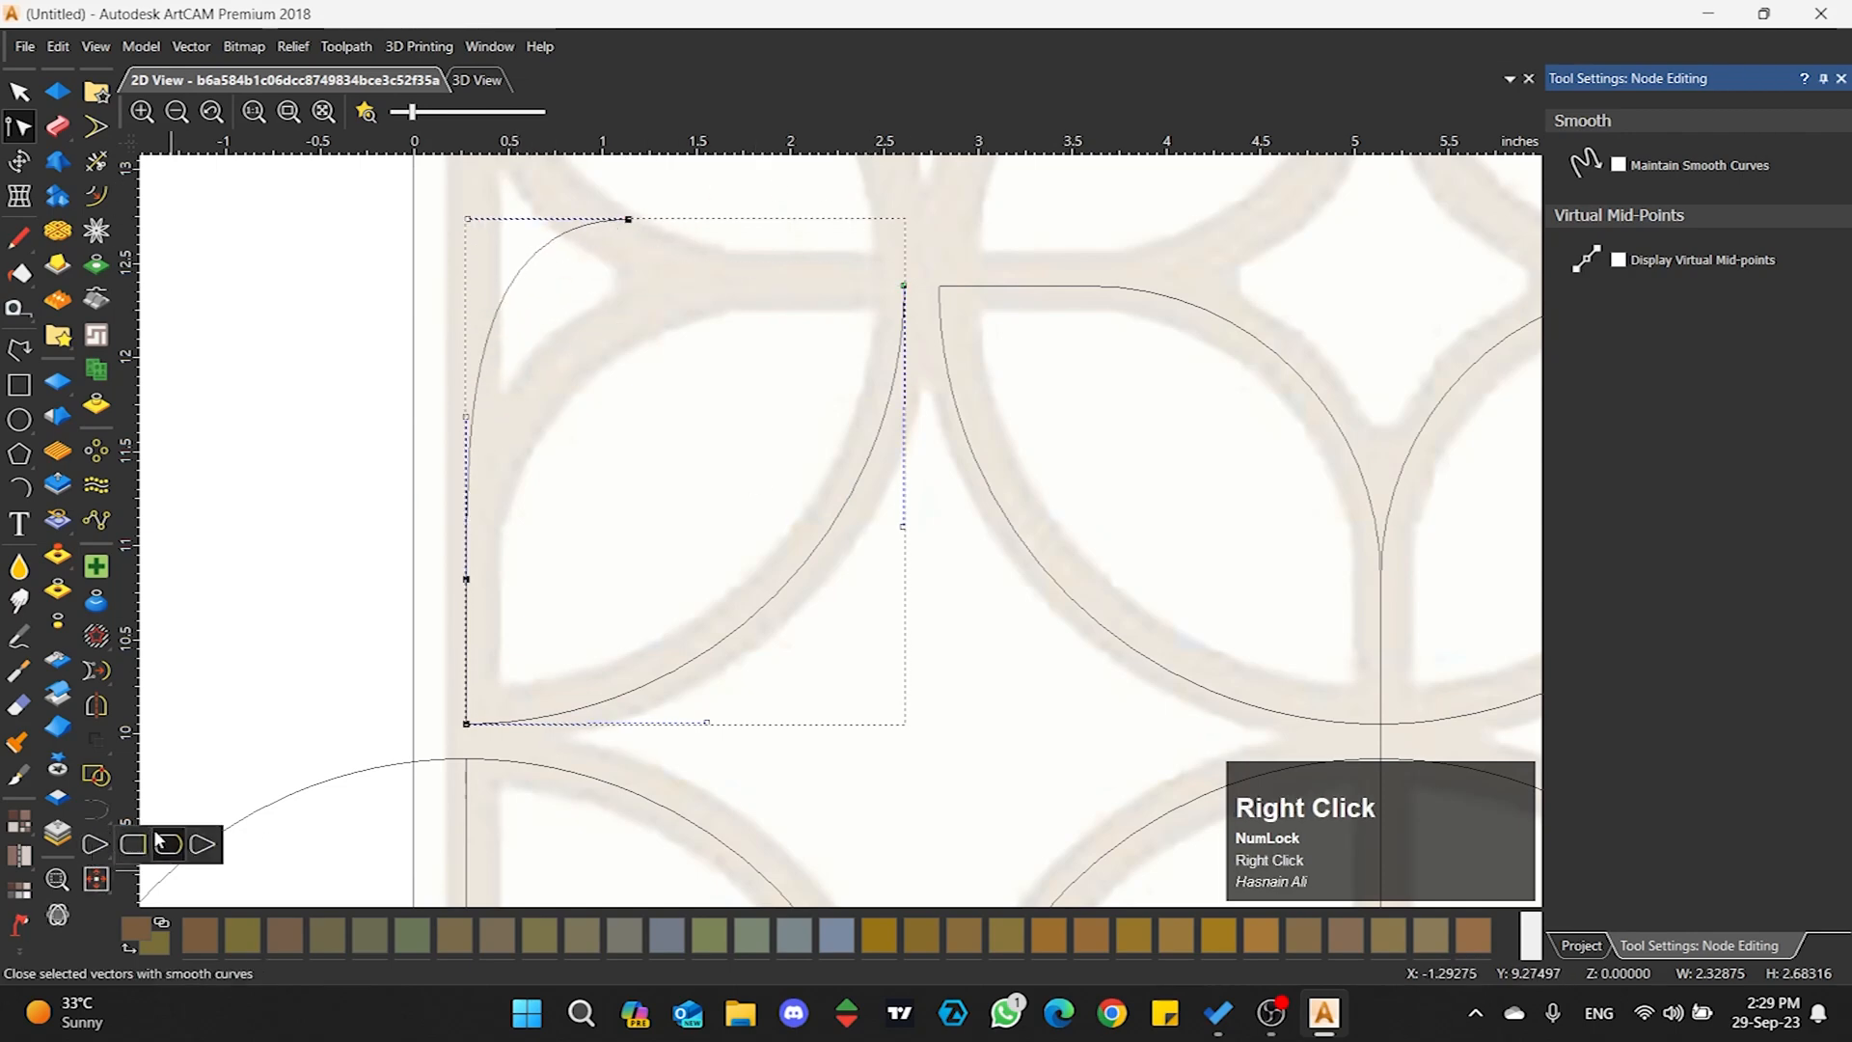
left_click(168, 845)
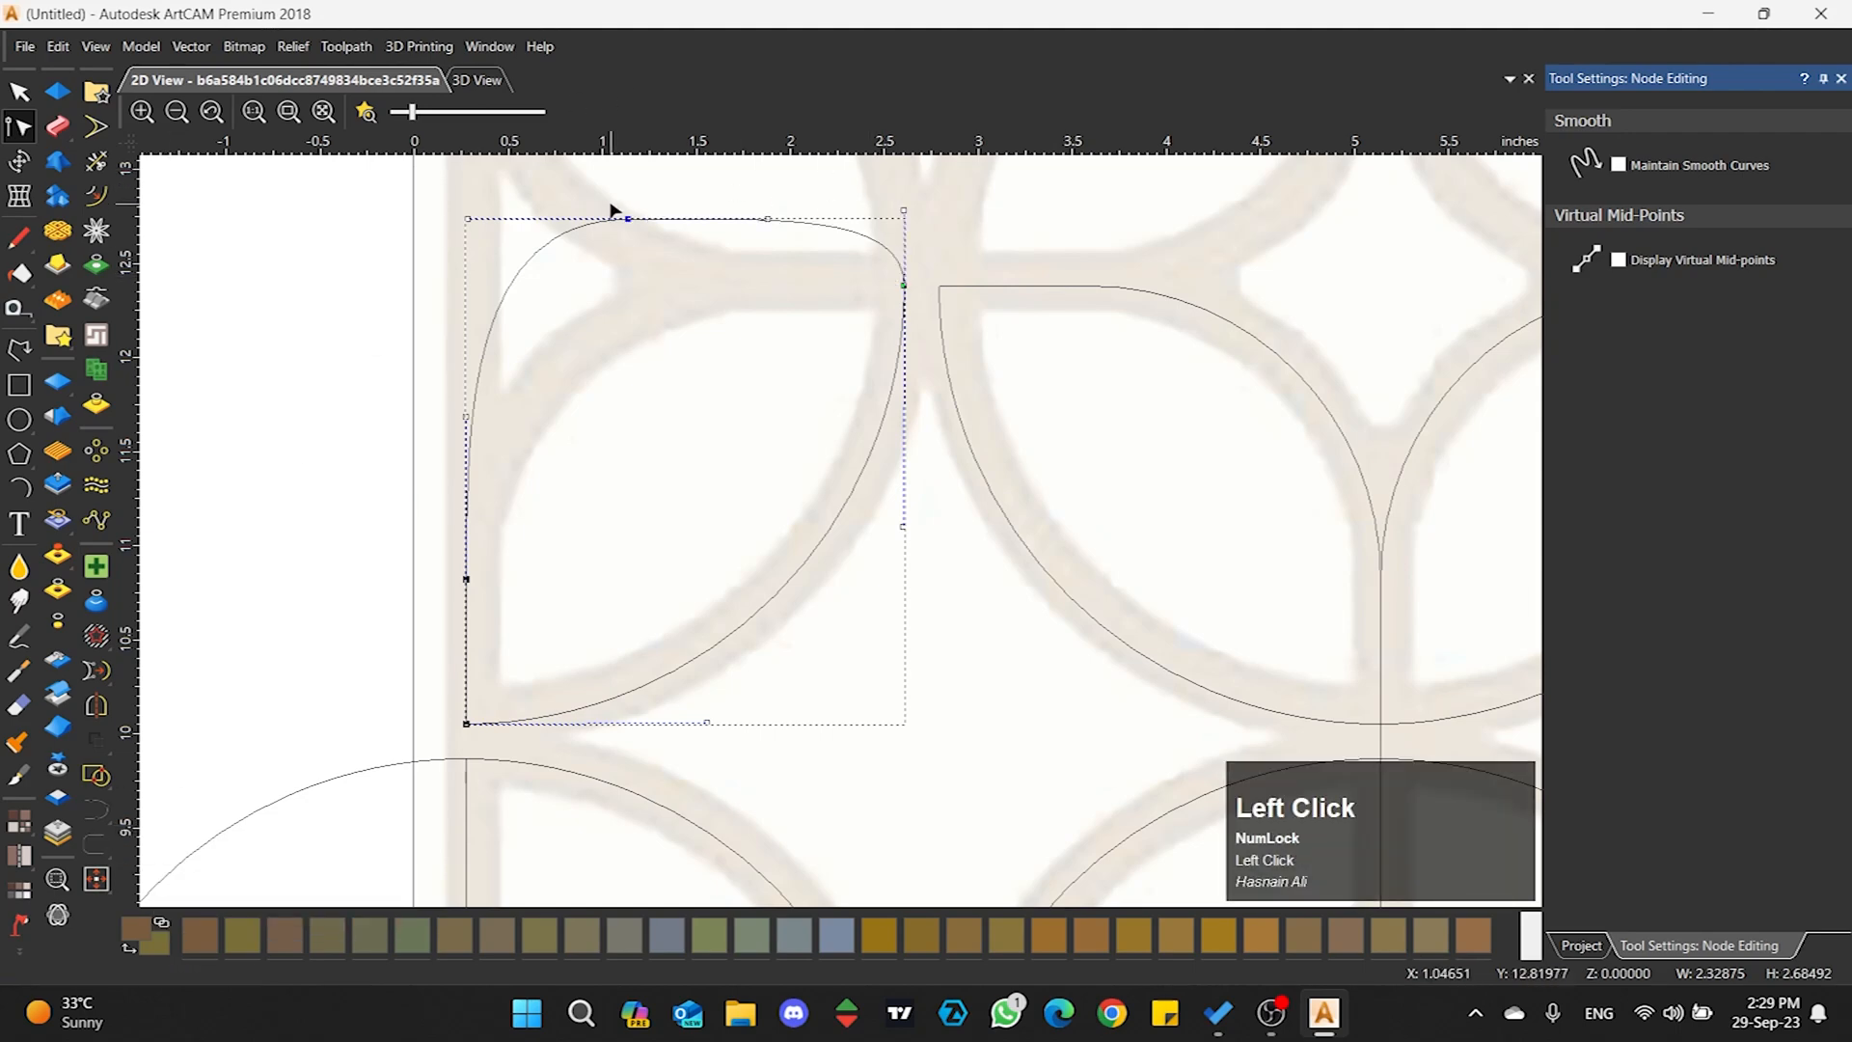
key("ctrl+z")
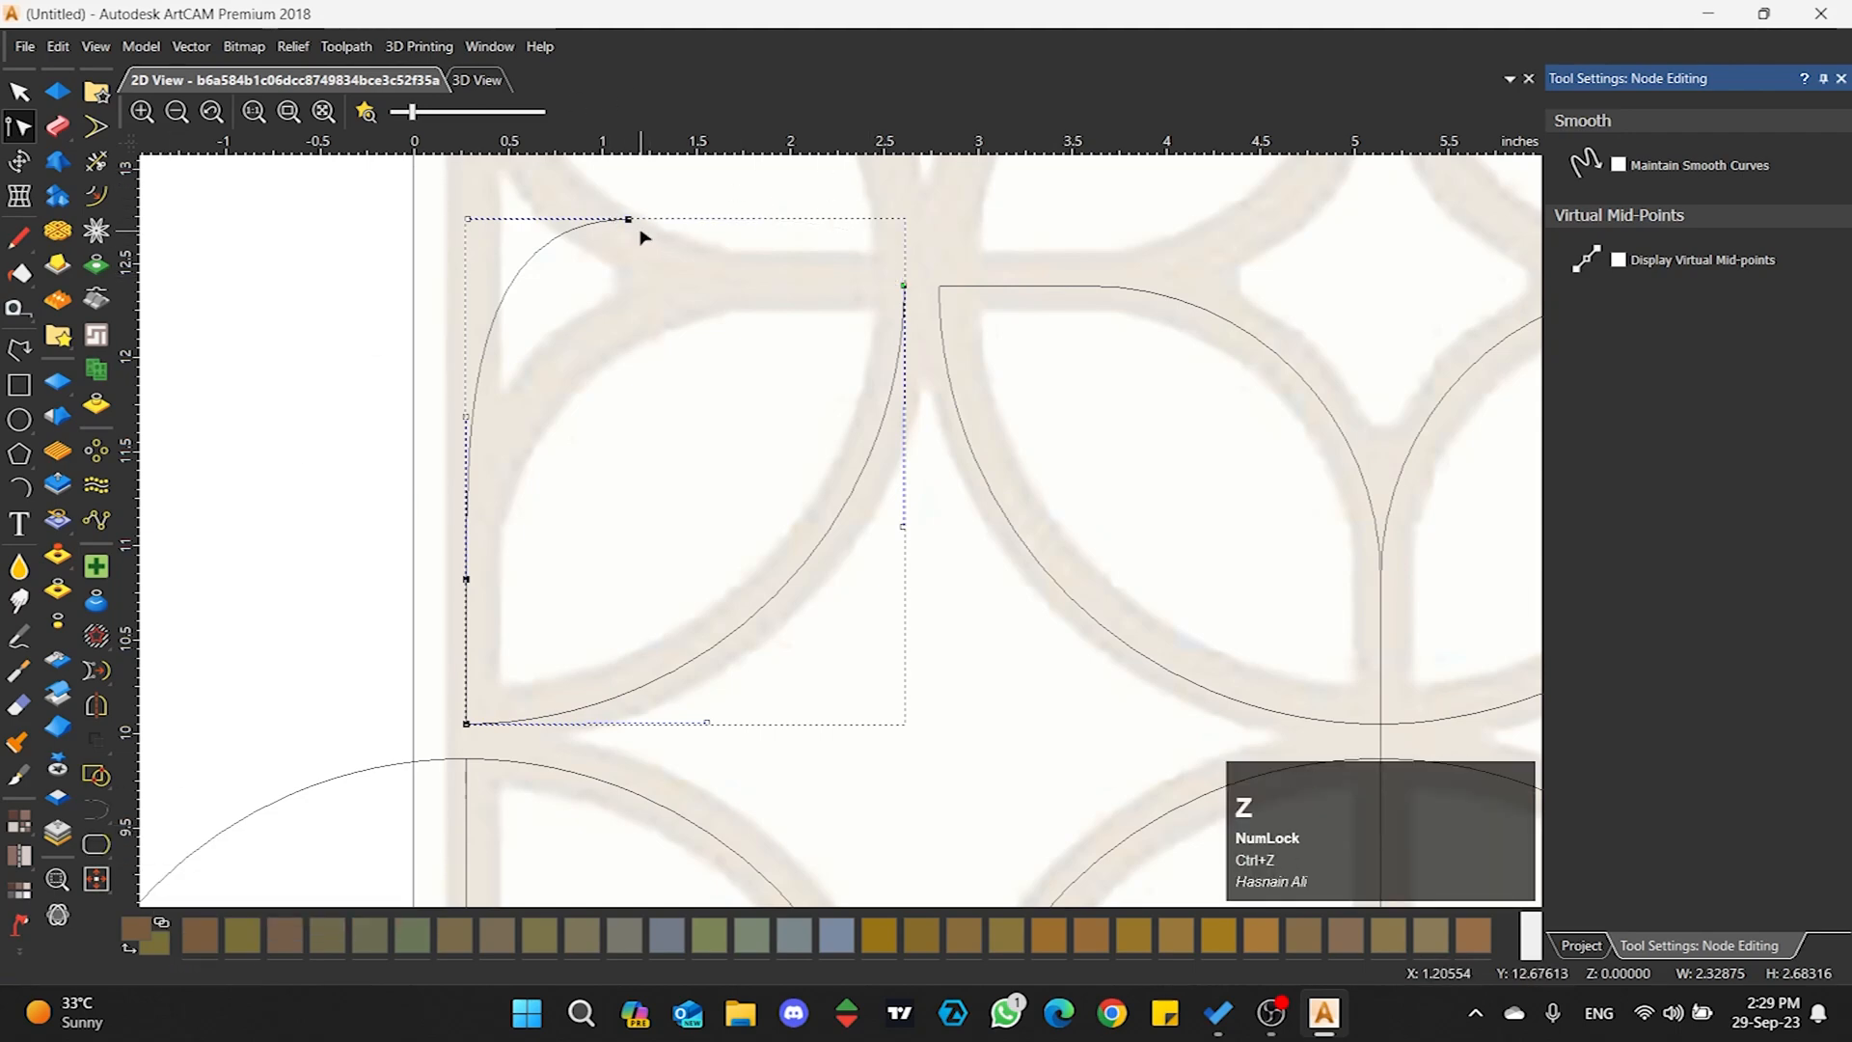
right_click(96, 844)
left_click(132, 845)
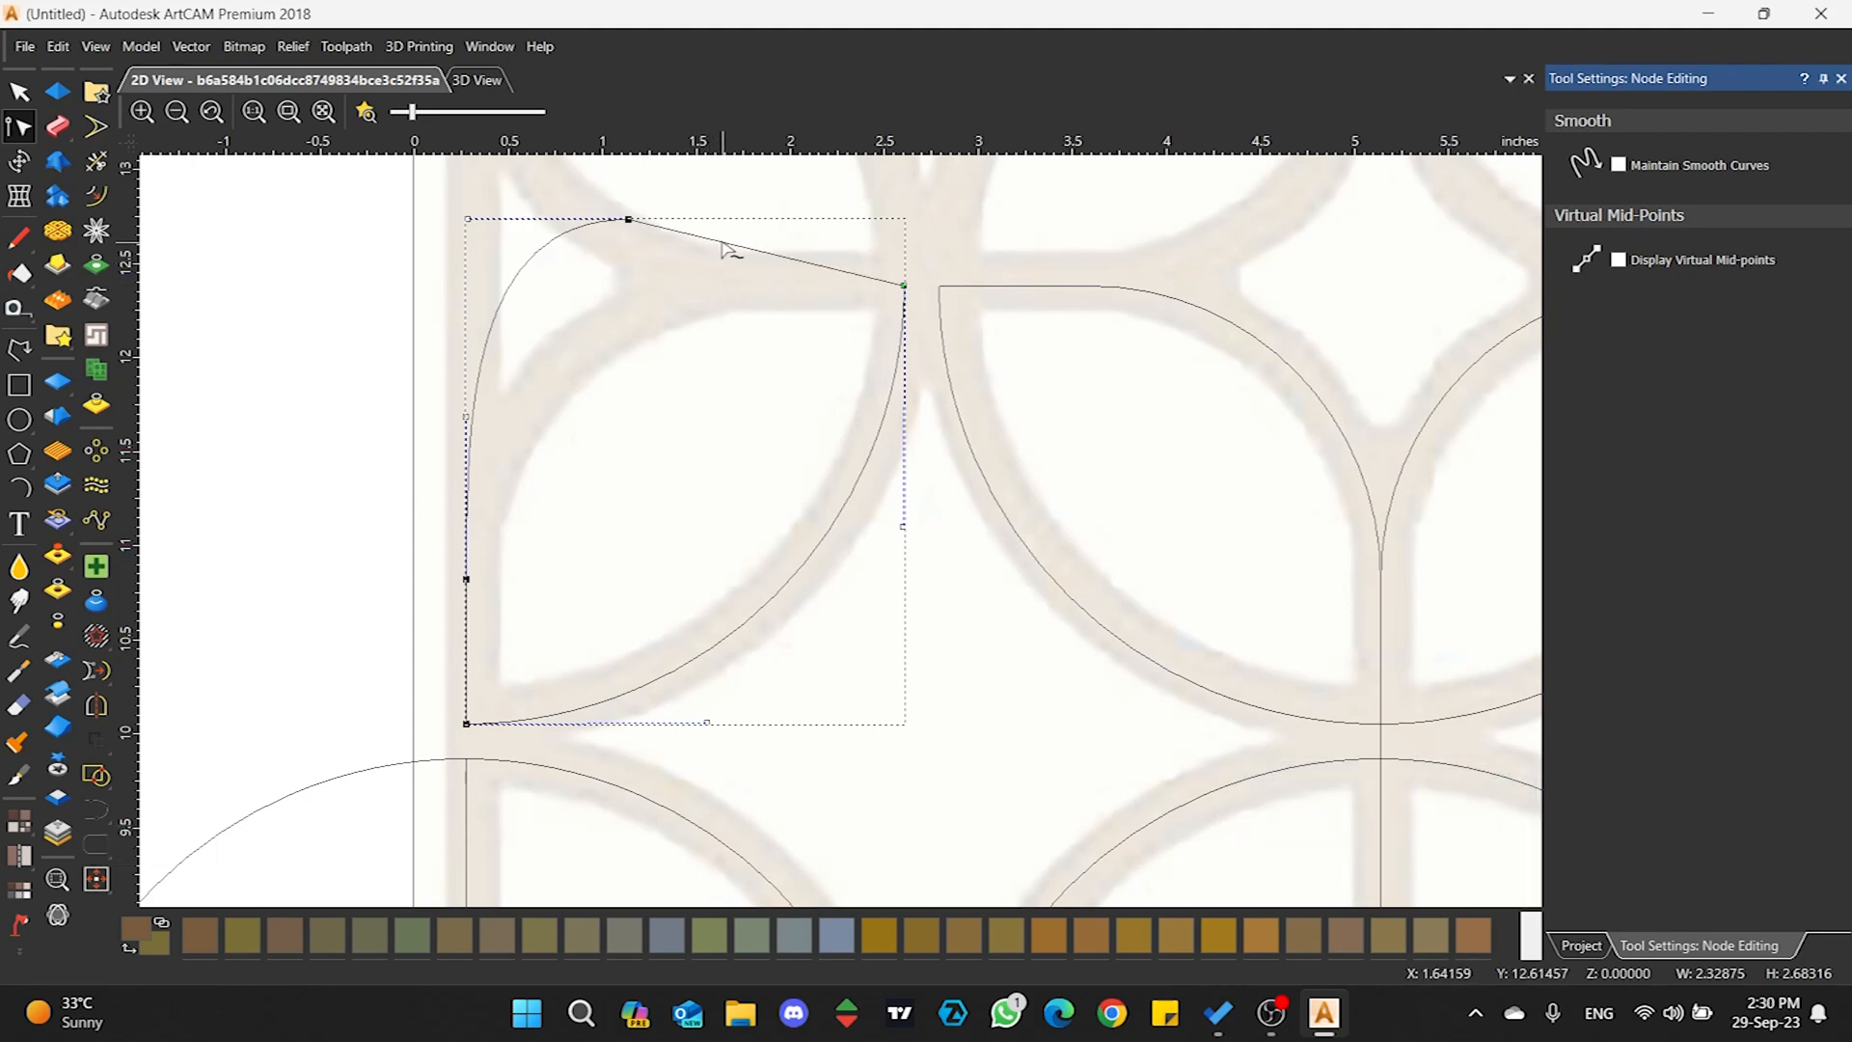
- Delete the leaf's closing line, cut it at the lower corner node and remove the short straight span above that corner
key("r")
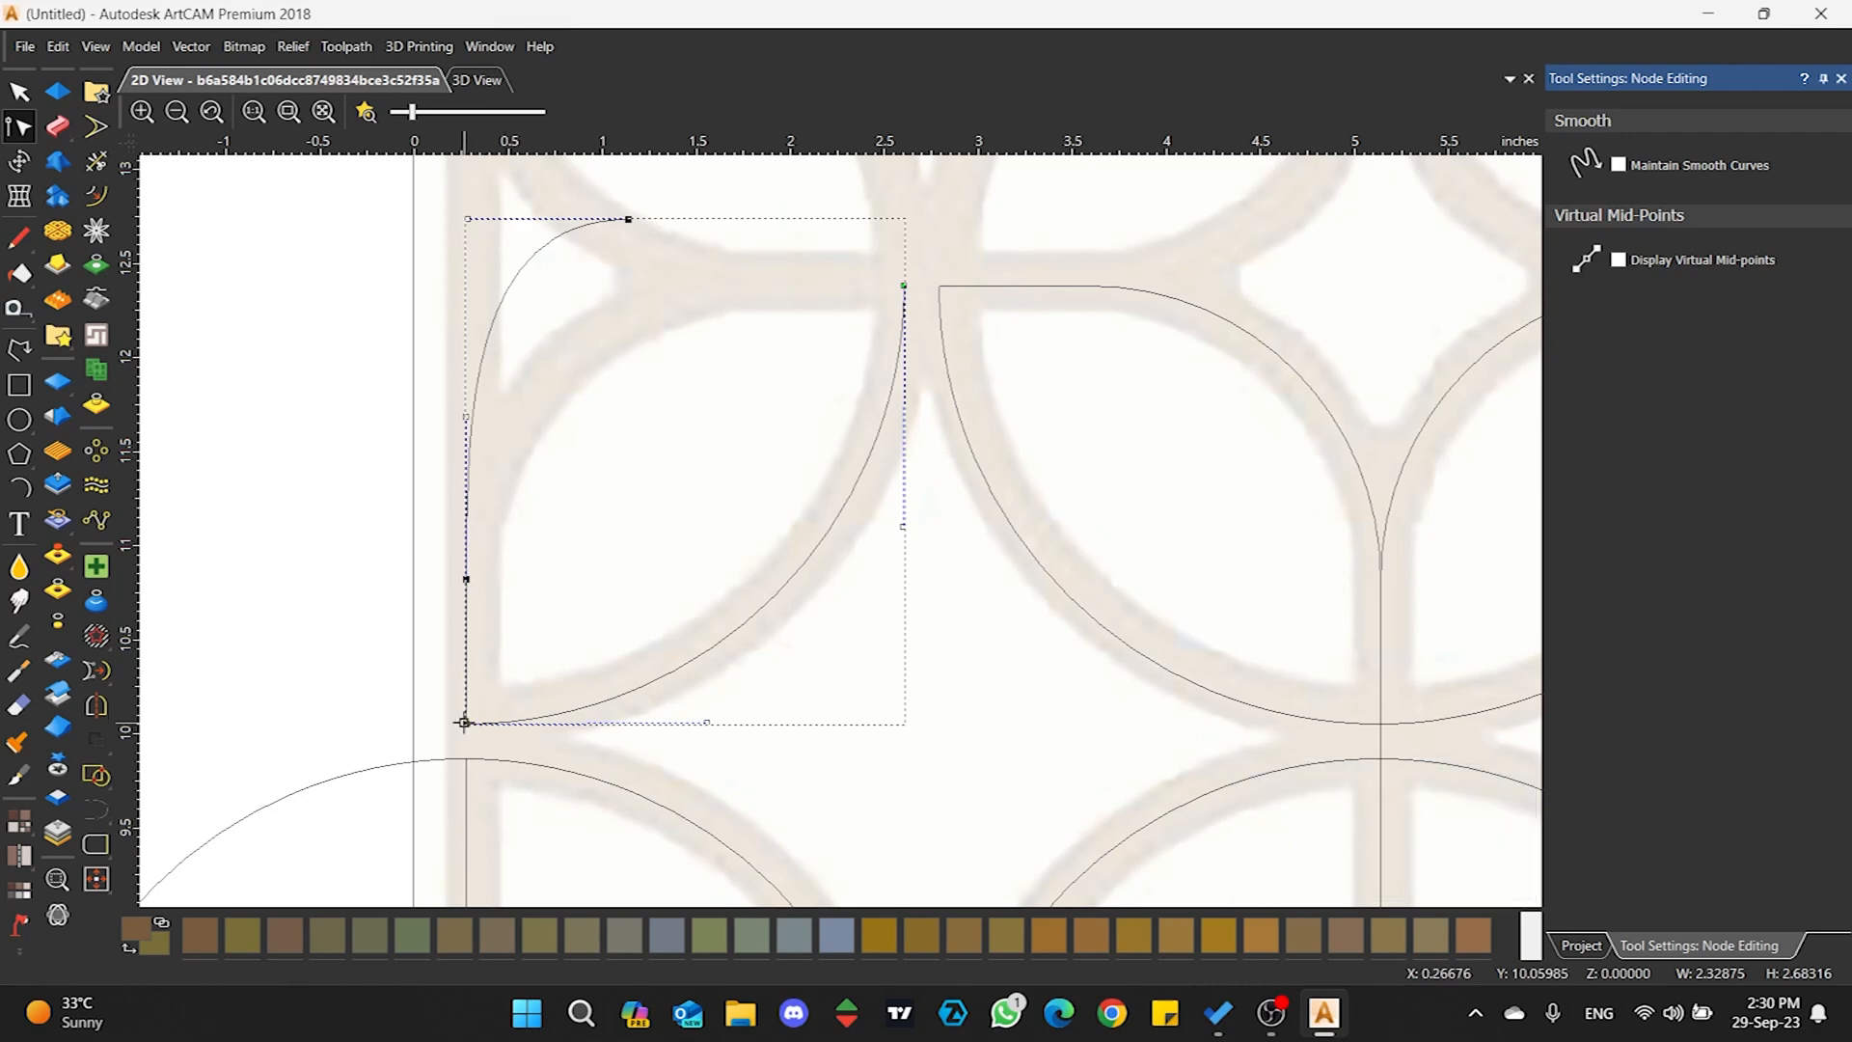
key("c")
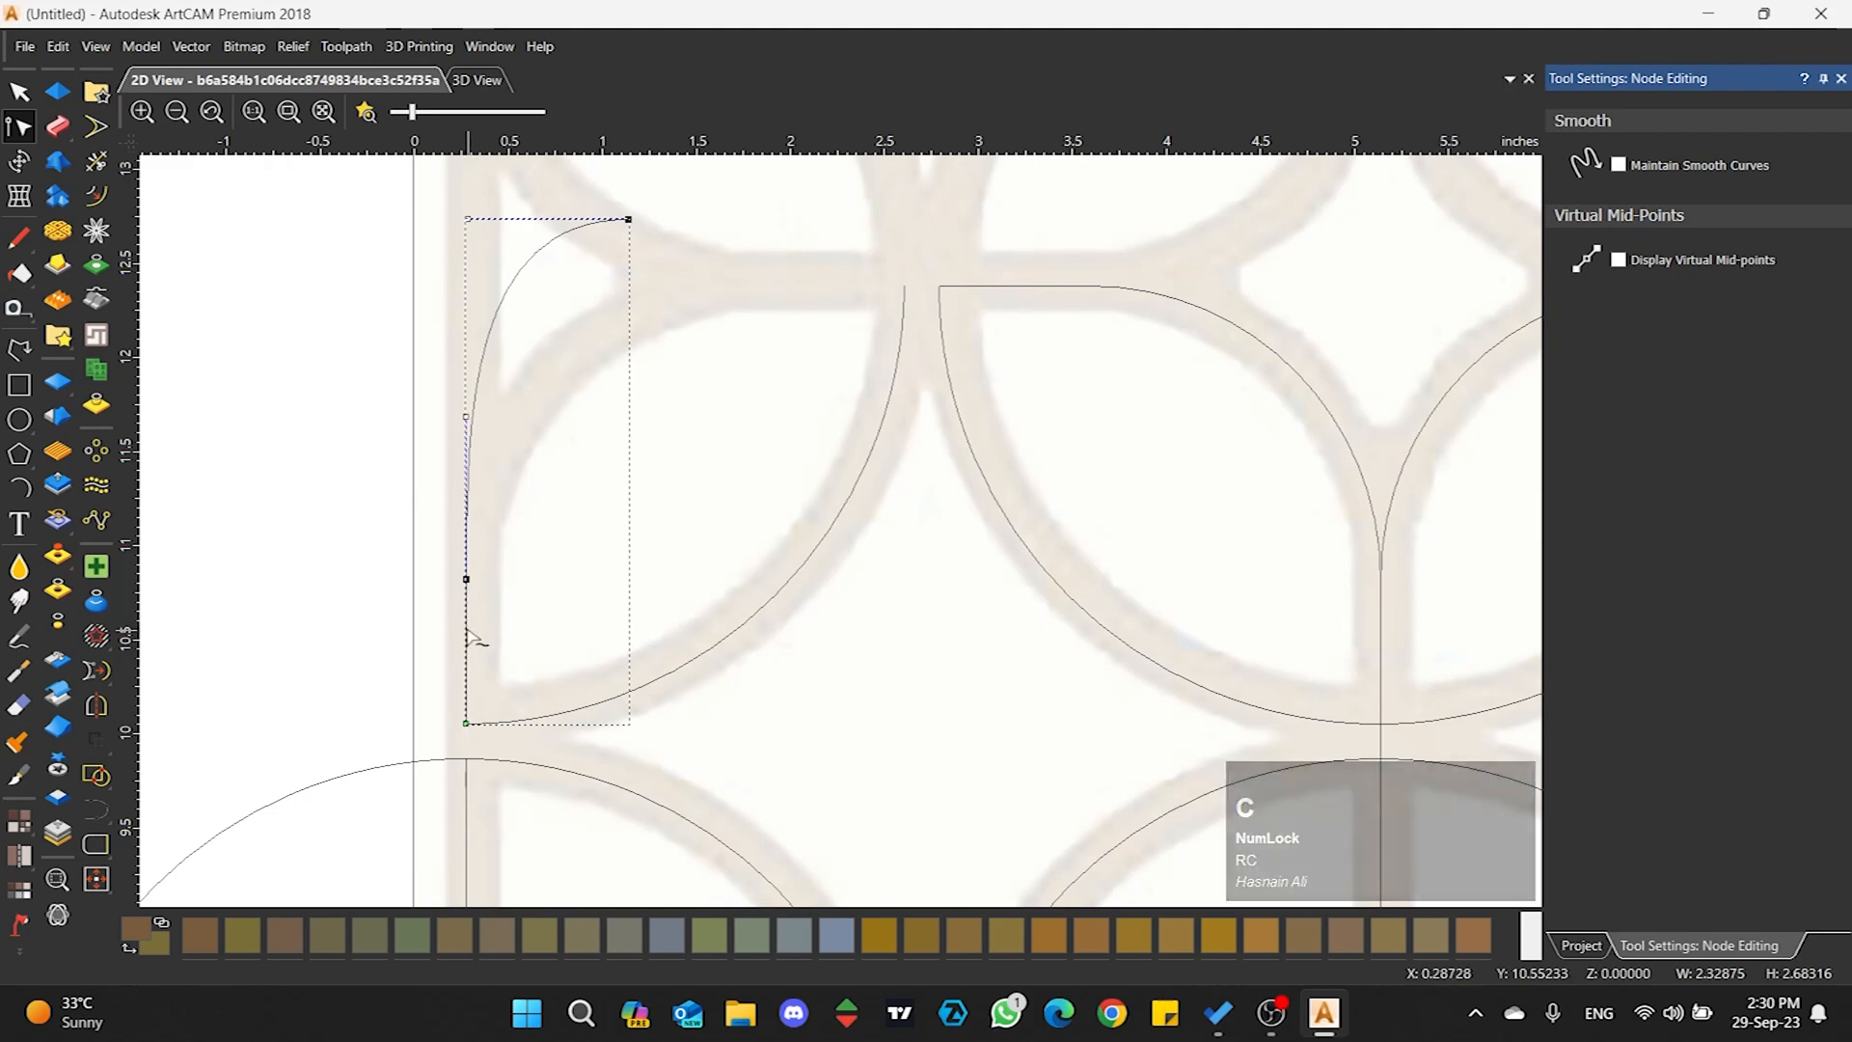
key("r")
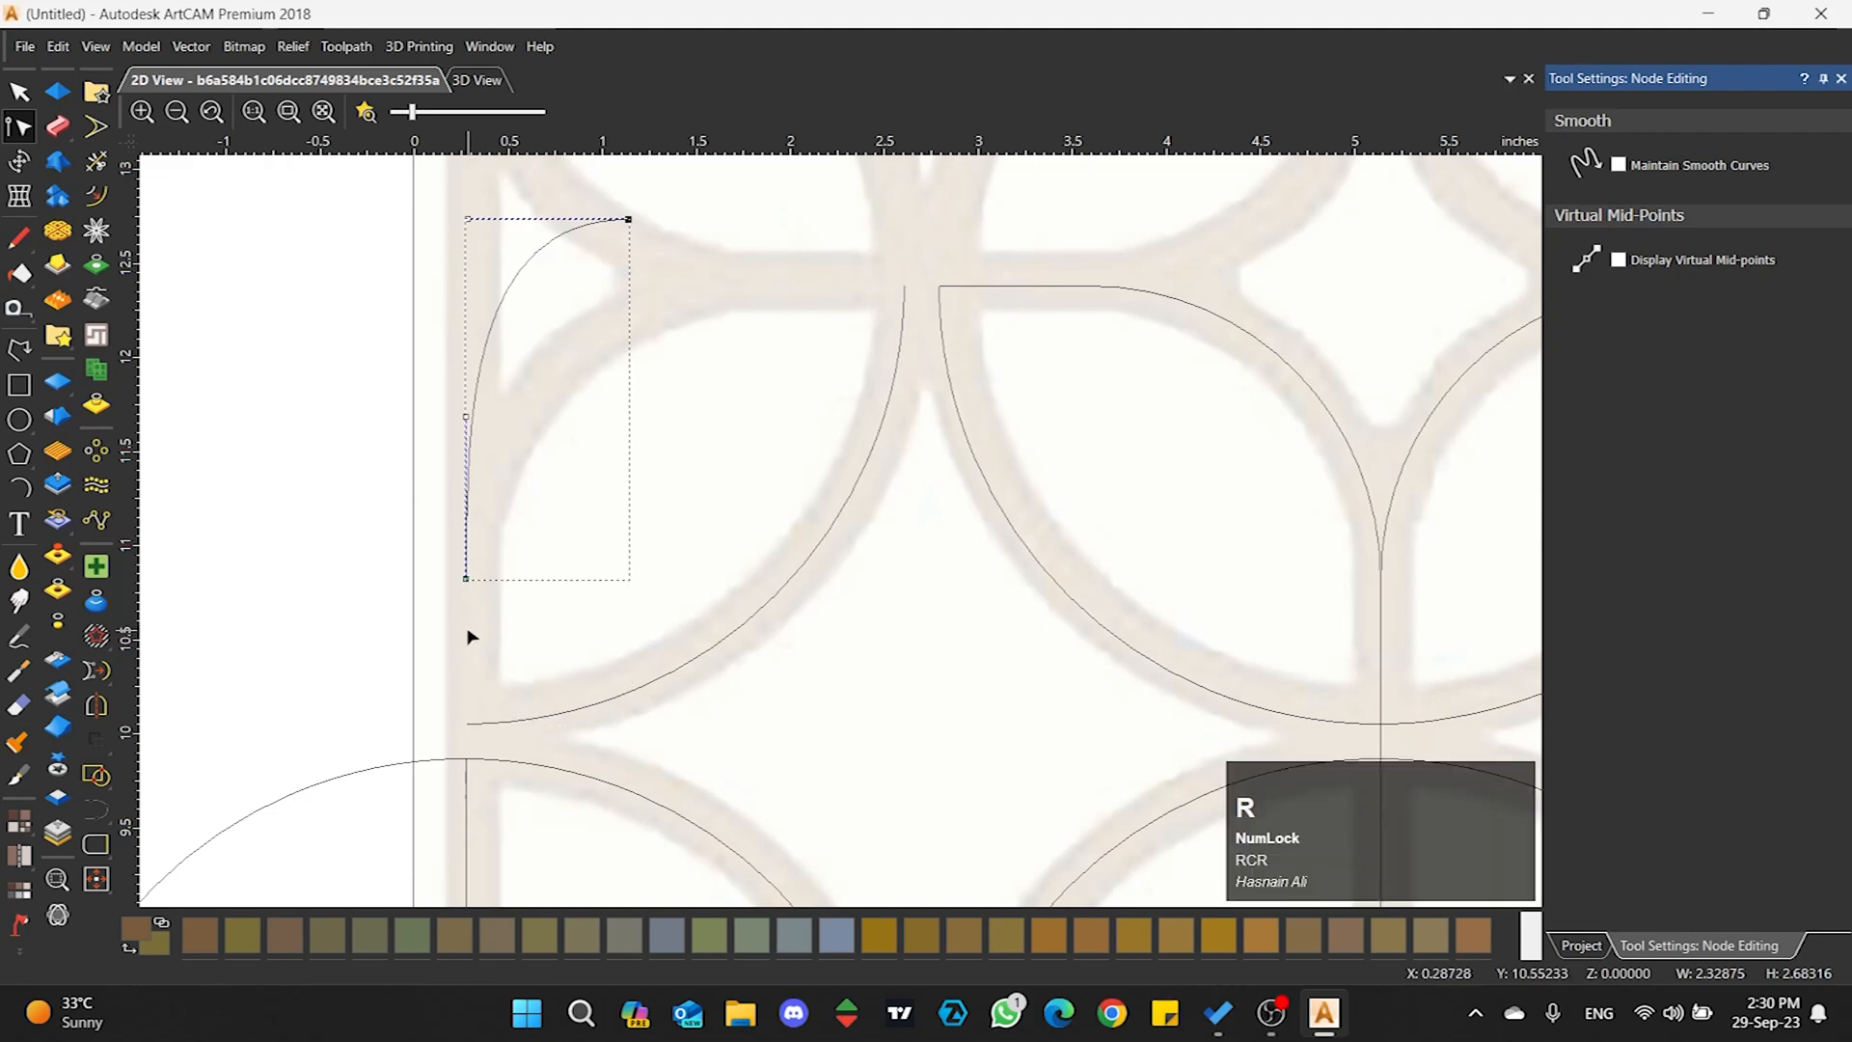
- Select both separated leaf arcs, try joining them by moving their end nodes, and undo the join
left_click(22, 93)
left_click_drag(765, 643, 469, 400)
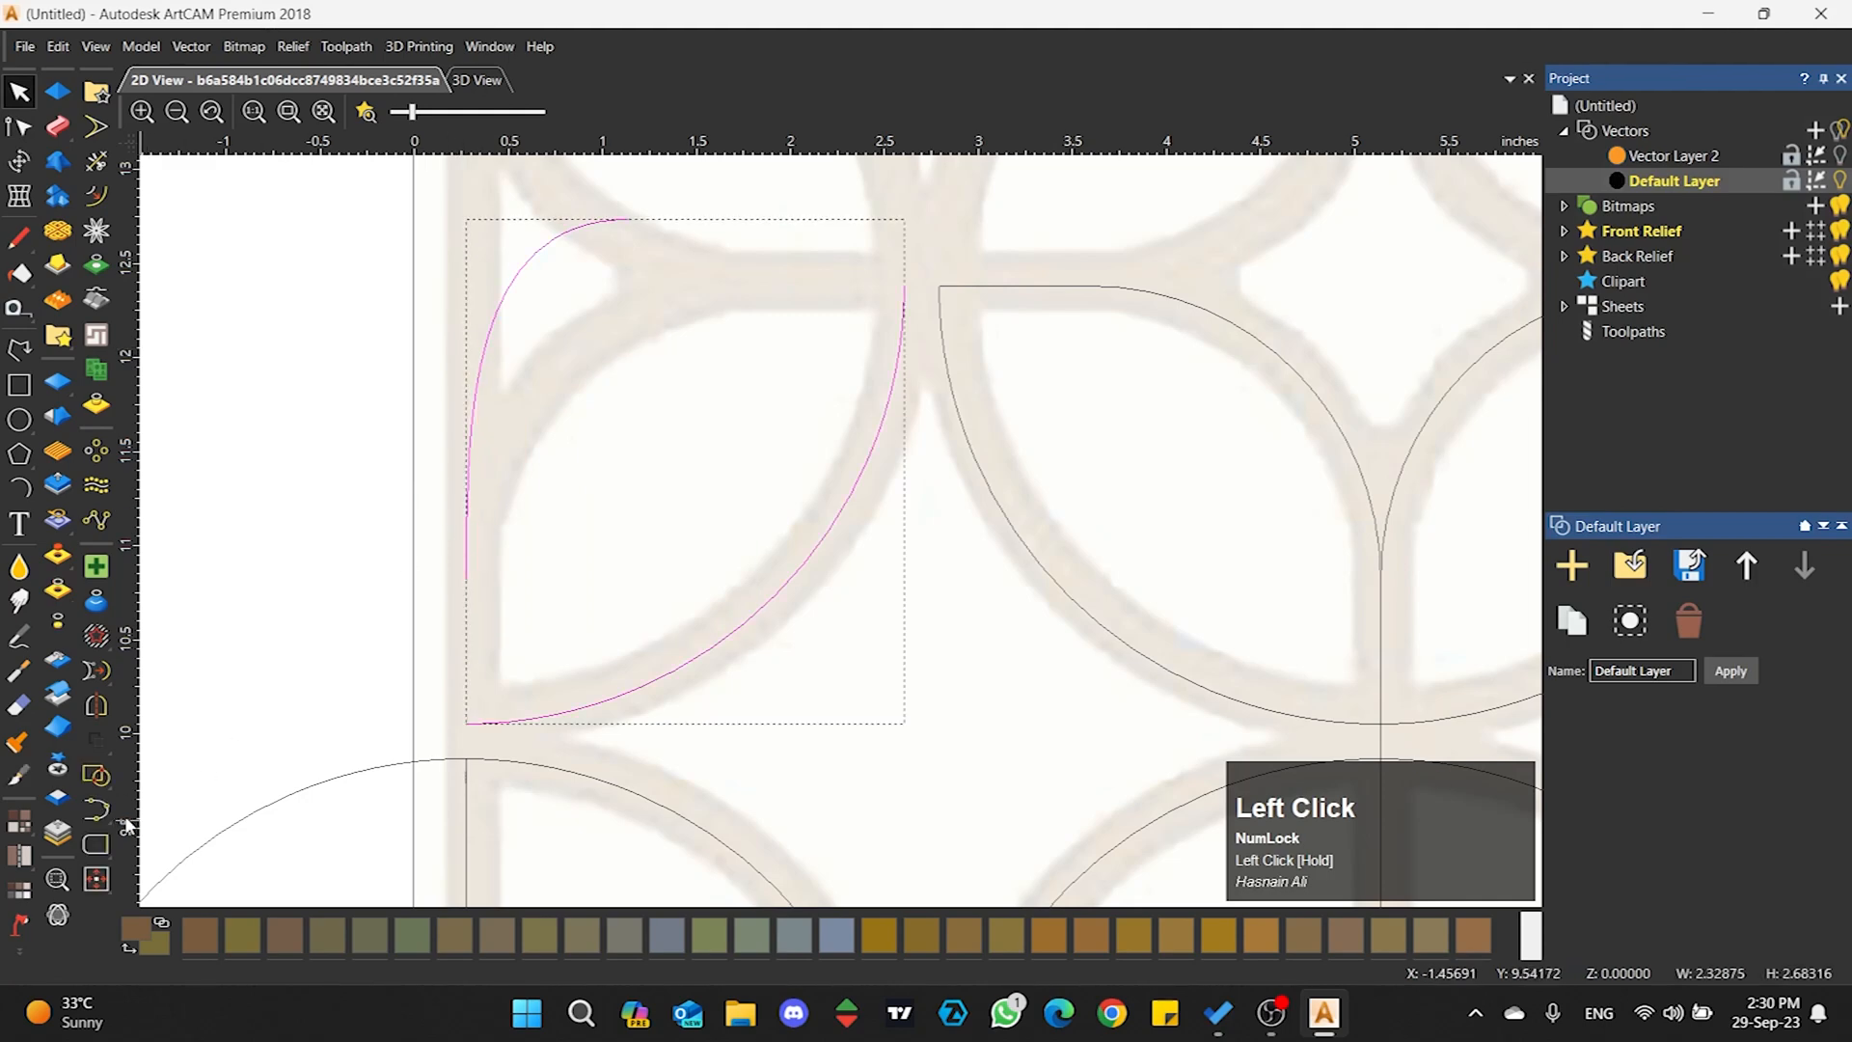
right_click(97, 809)
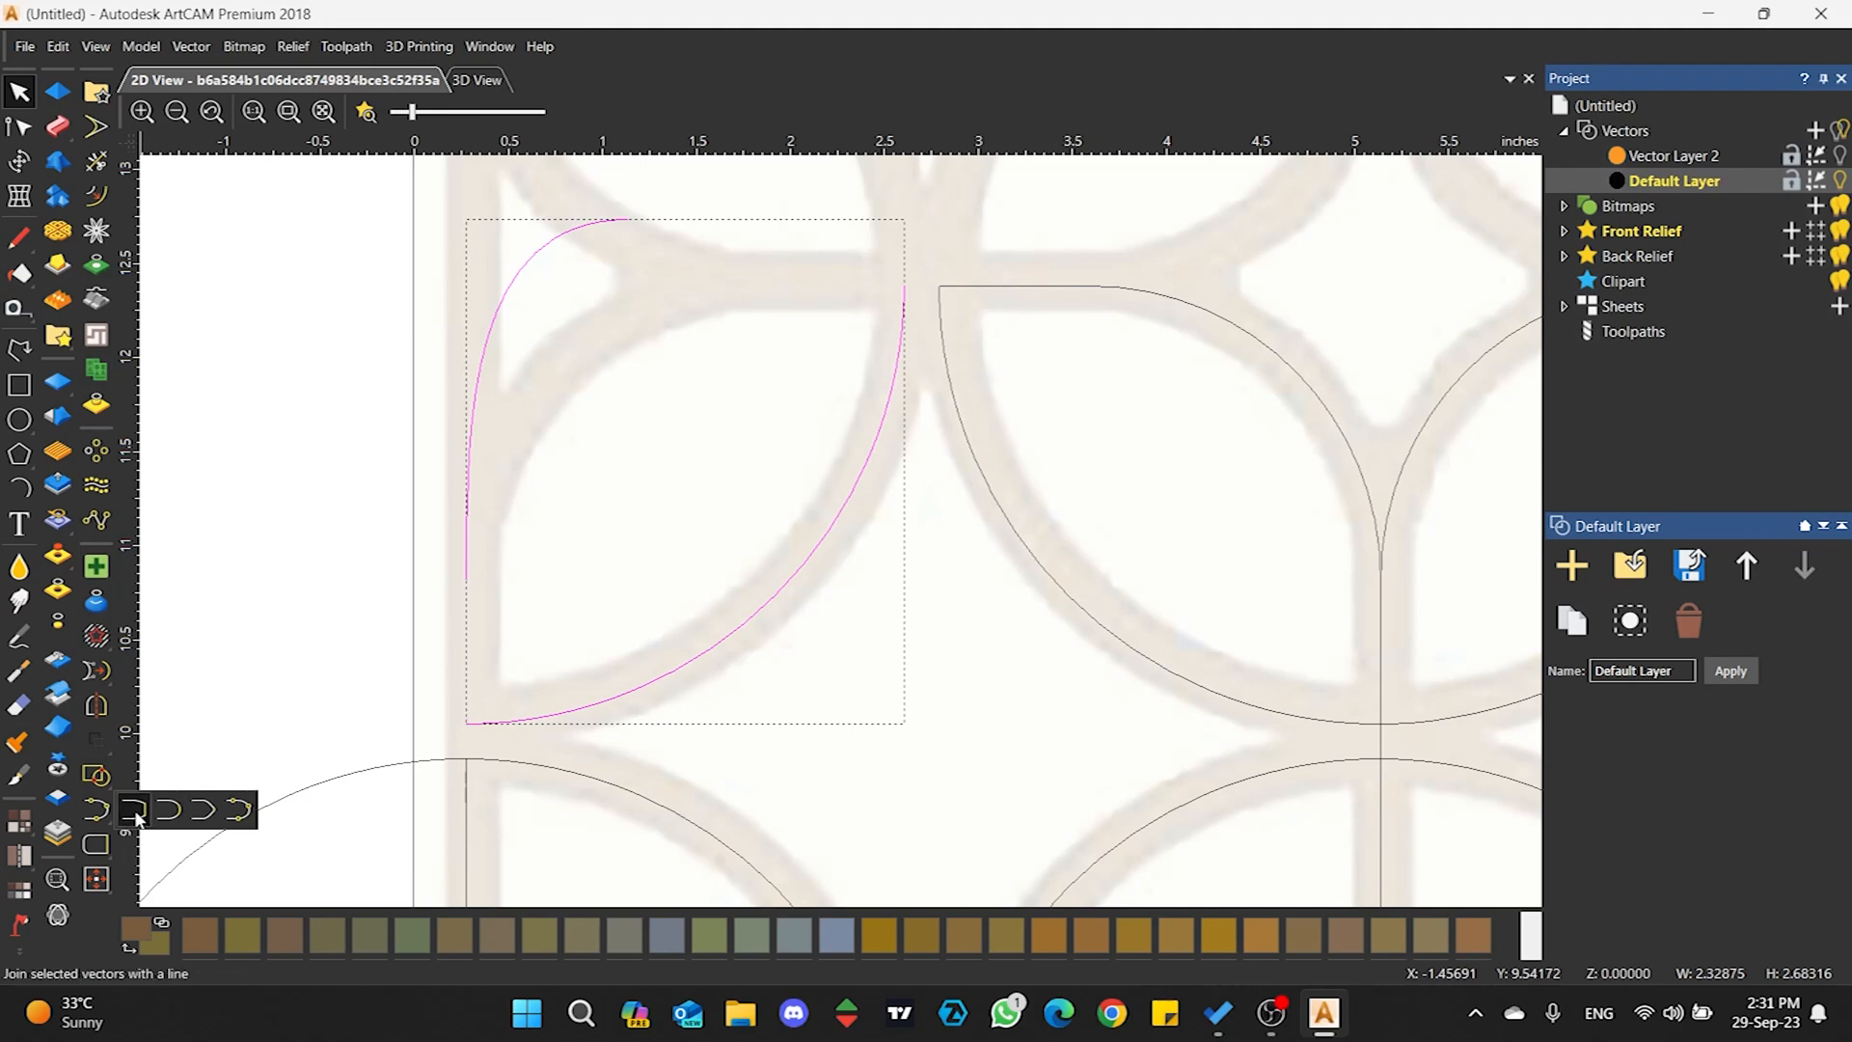
left_click(208, 811)
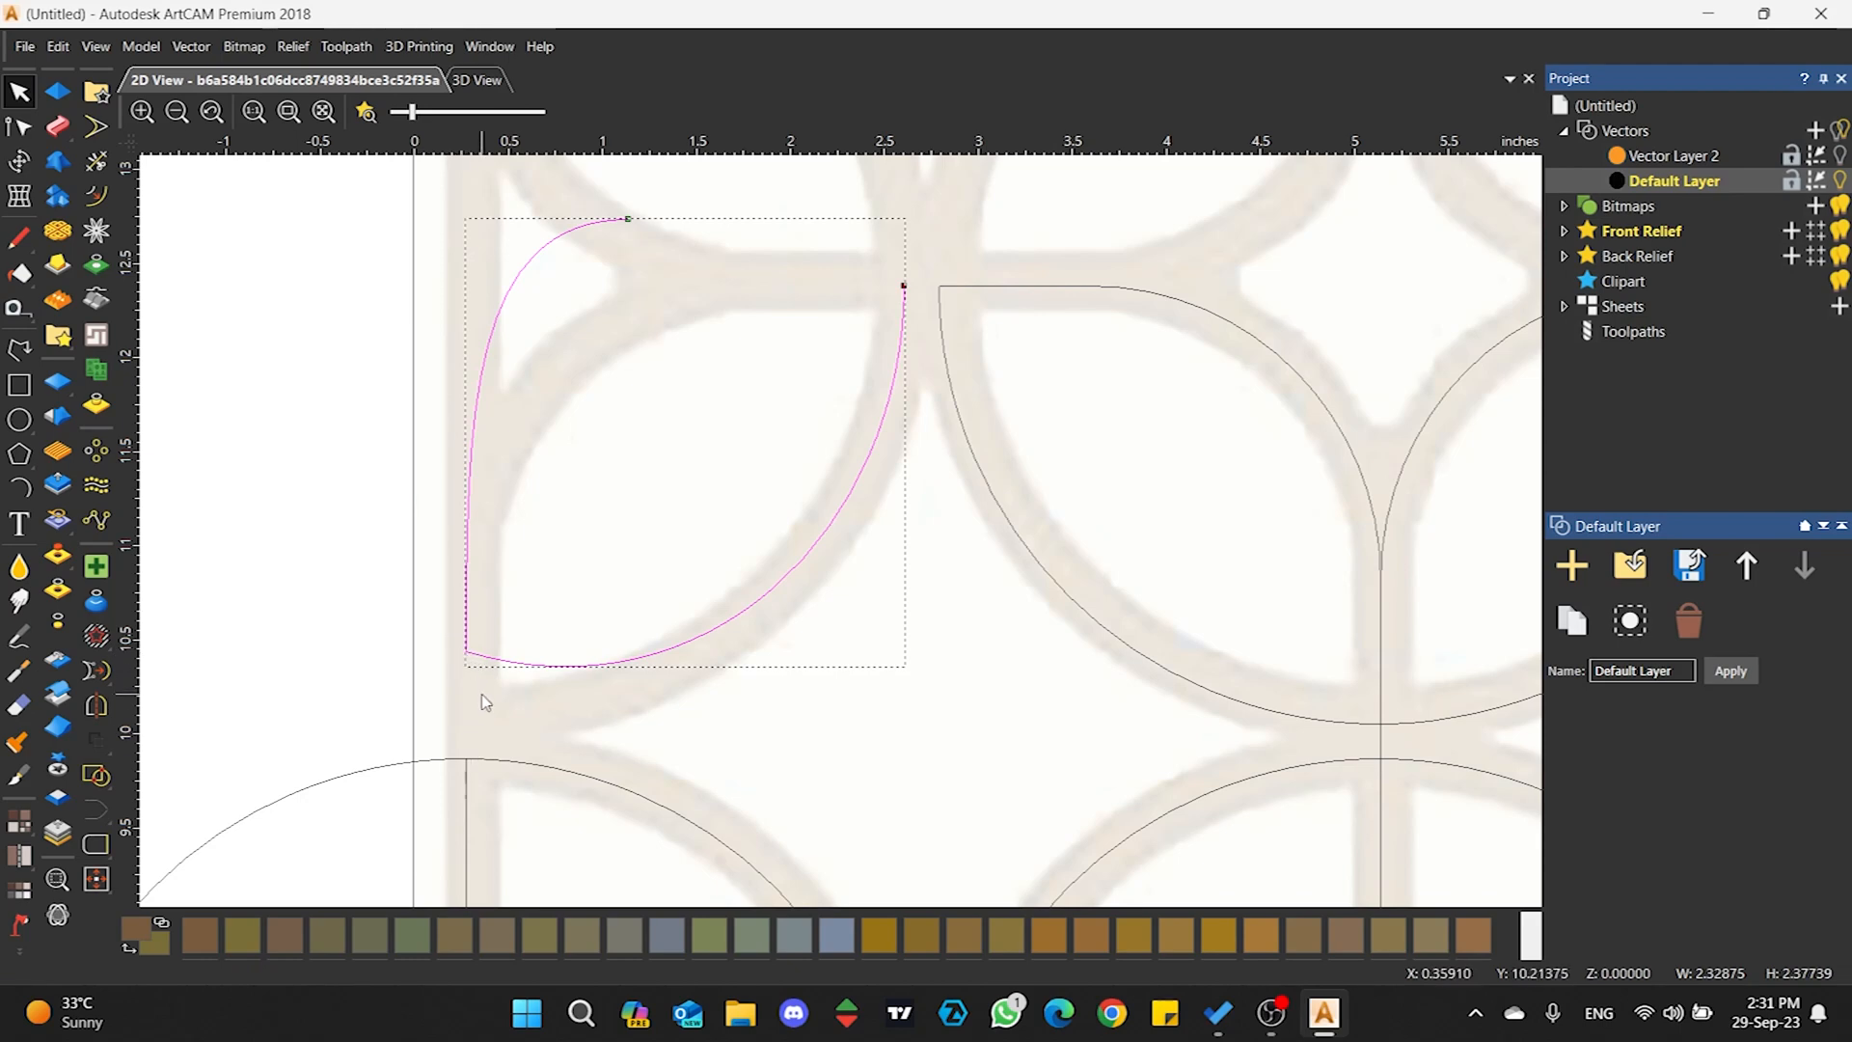
key("ctrl+z")
- Reselect both leaf arcs, try joining them with a smooth curve, and undo the join
left_click_drag(519, 435, 473, 748)
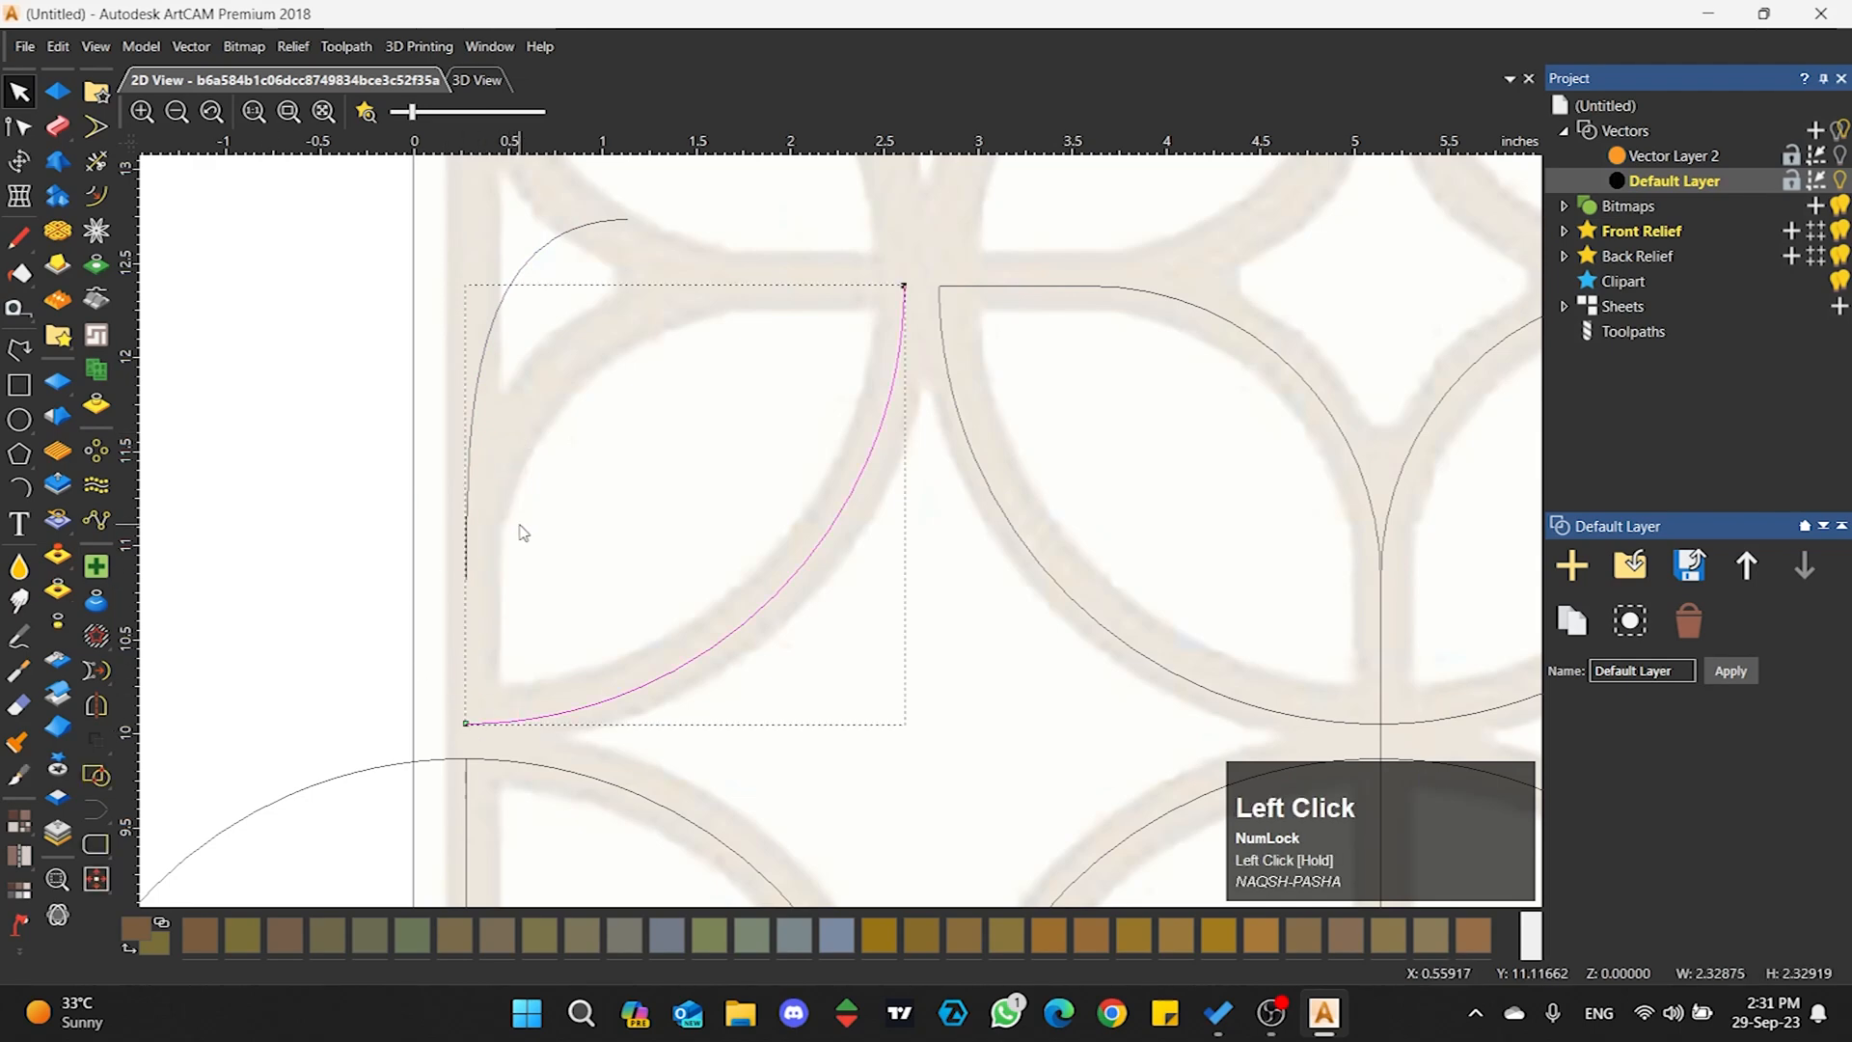
left_click(469, 468, "shift")
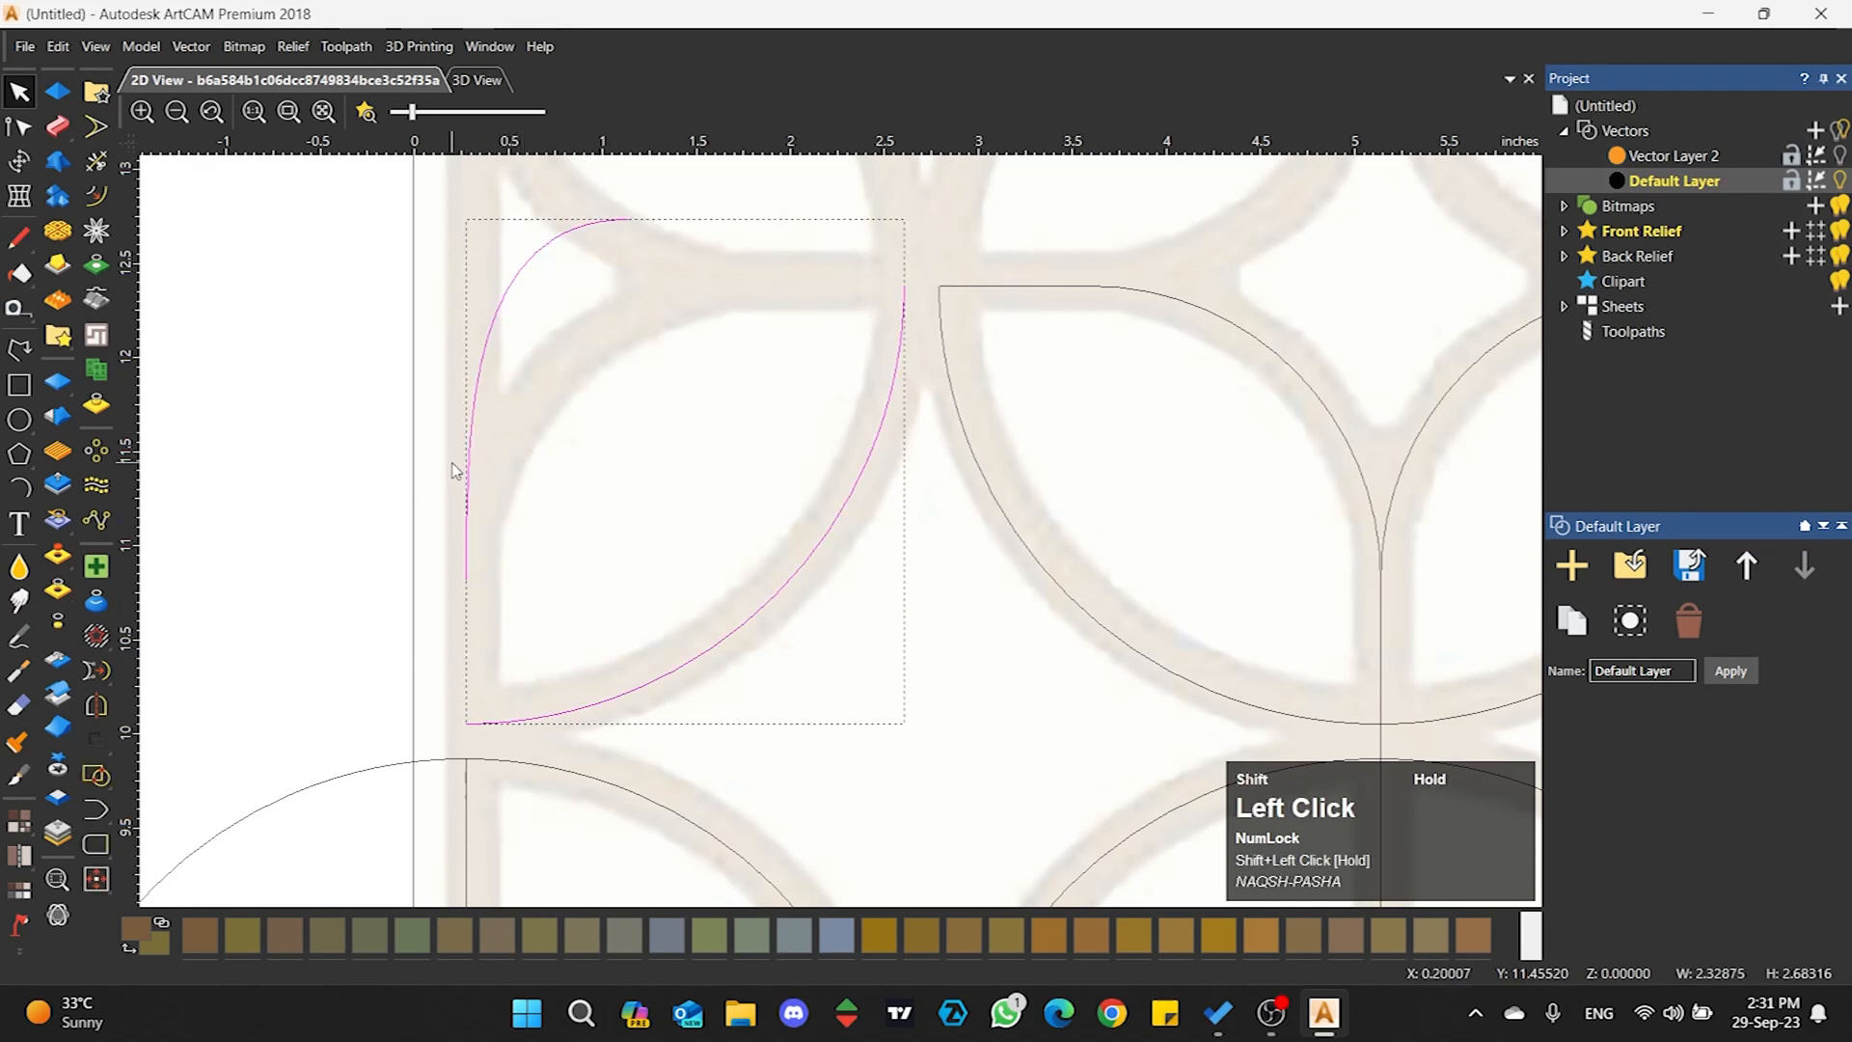
right_click(96, 806)
left_click(182, 809)
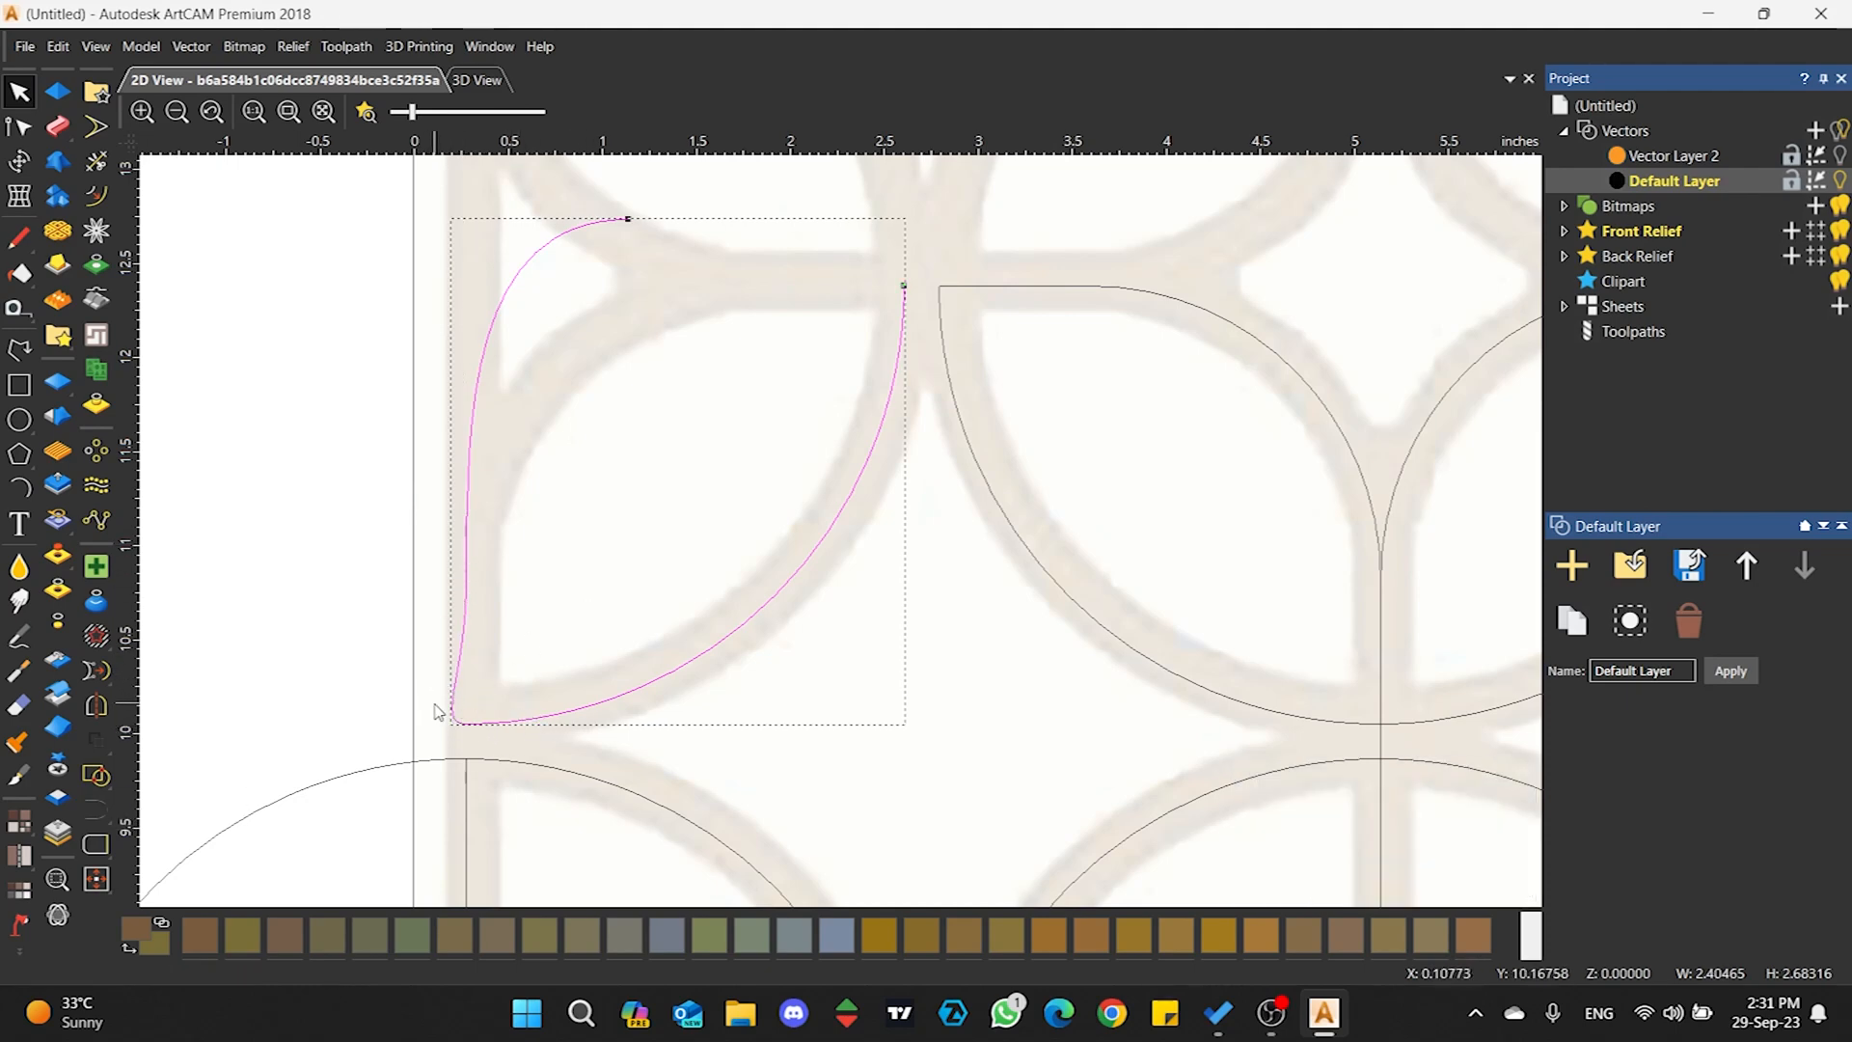
key("ctrl+z")
- Join the two leaf arcs at the lower corner using Join Vectors With A Line, and deselect the result
left_click_drag(517, 482, 453, 748)
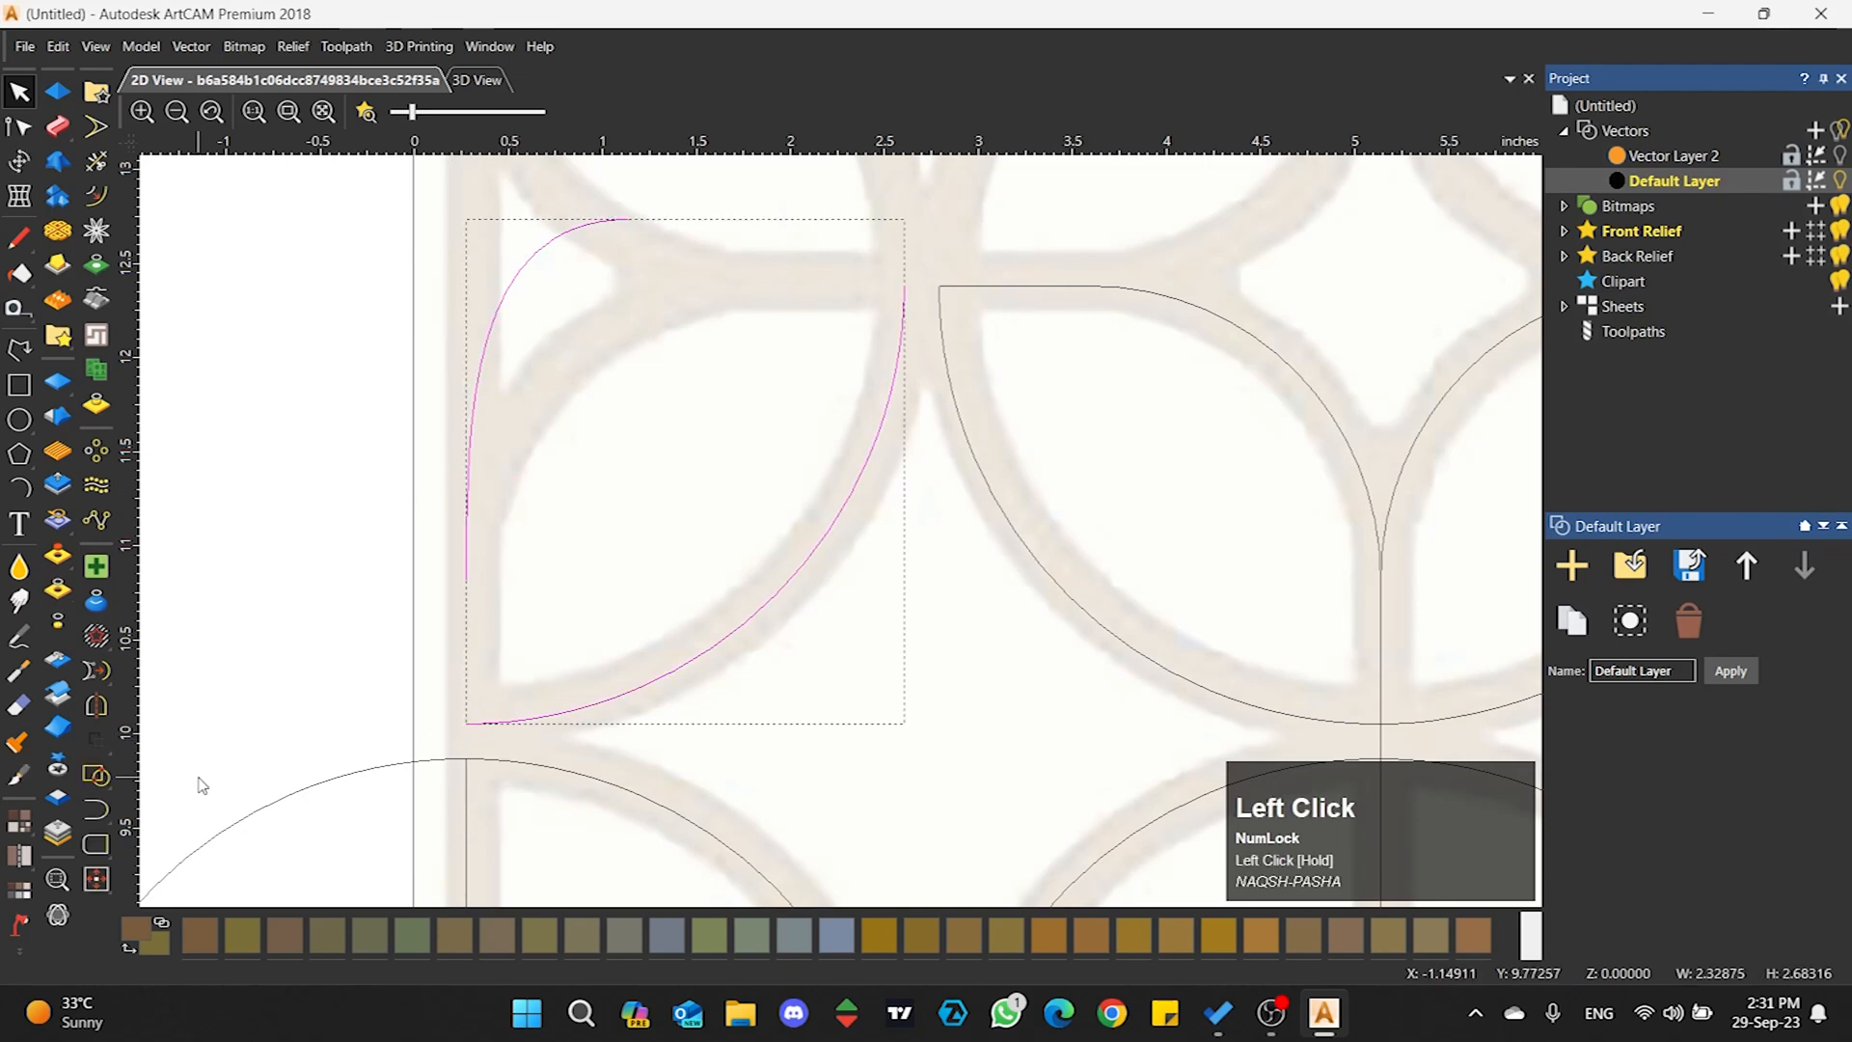
right_click(110, 814)
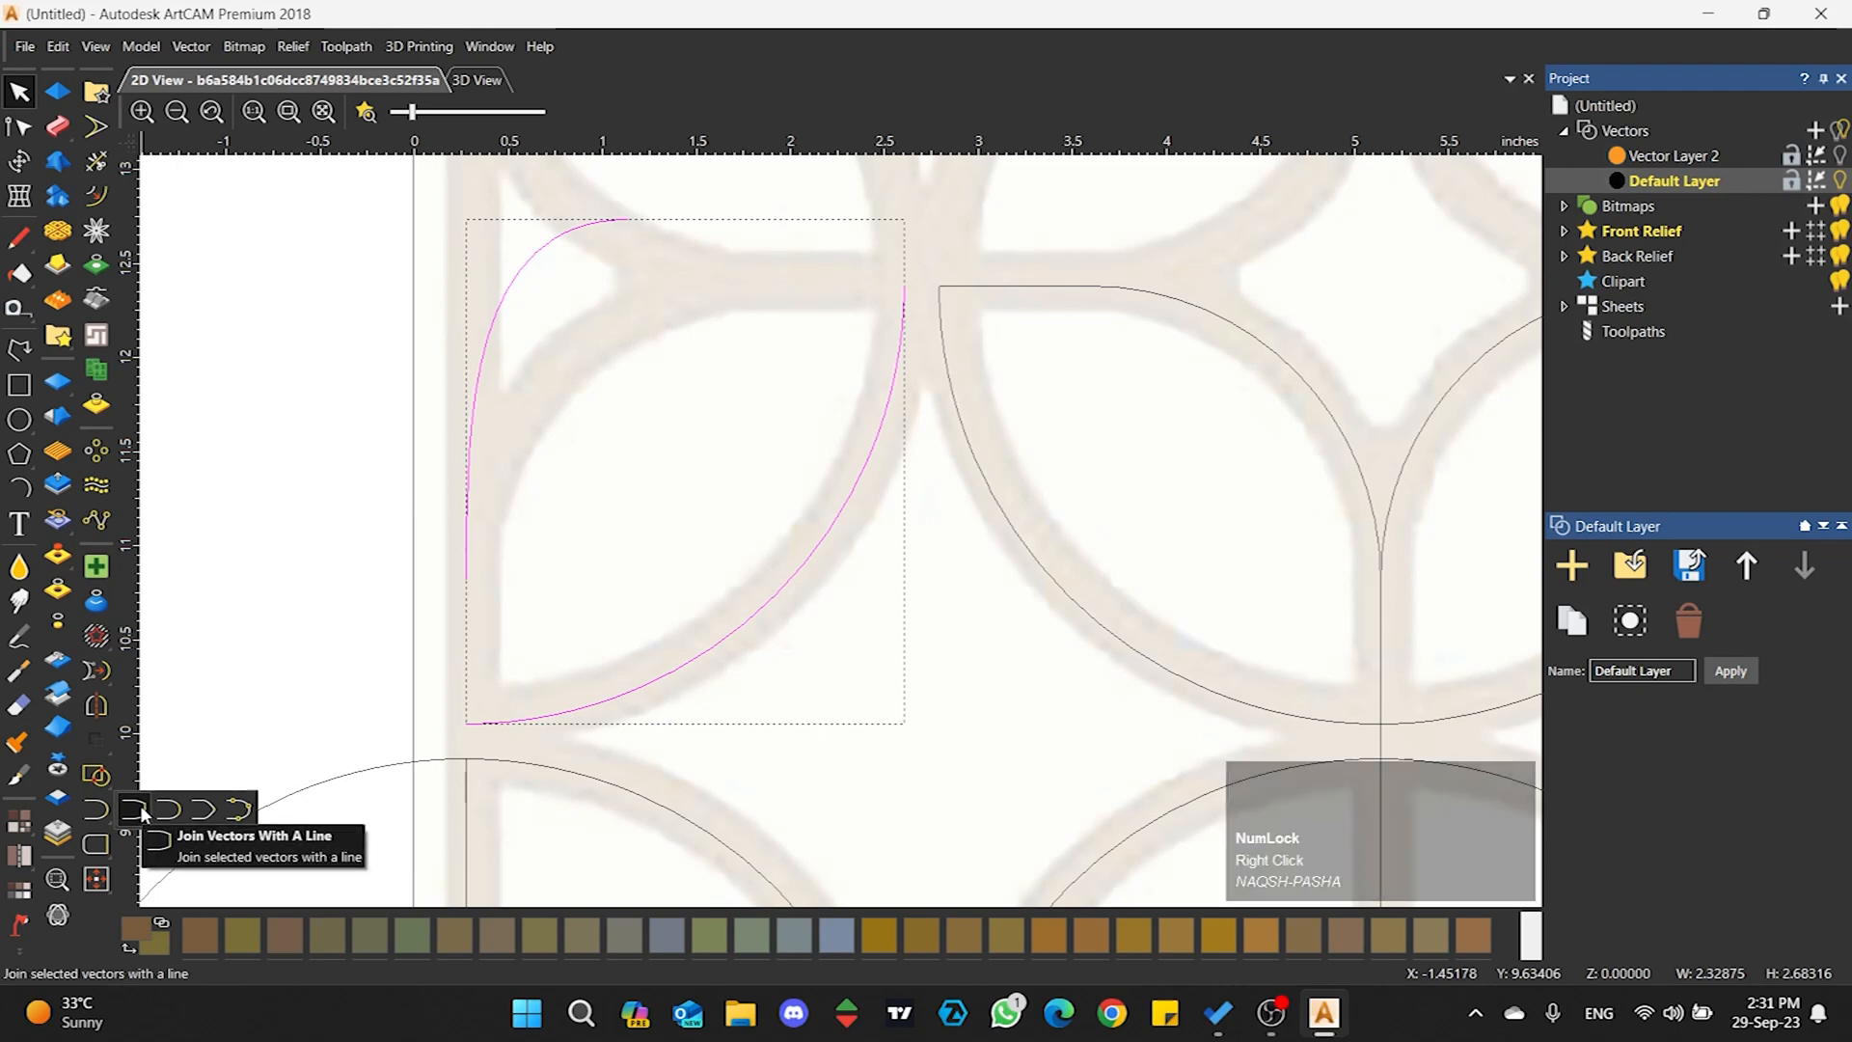
left_click(141, 804)
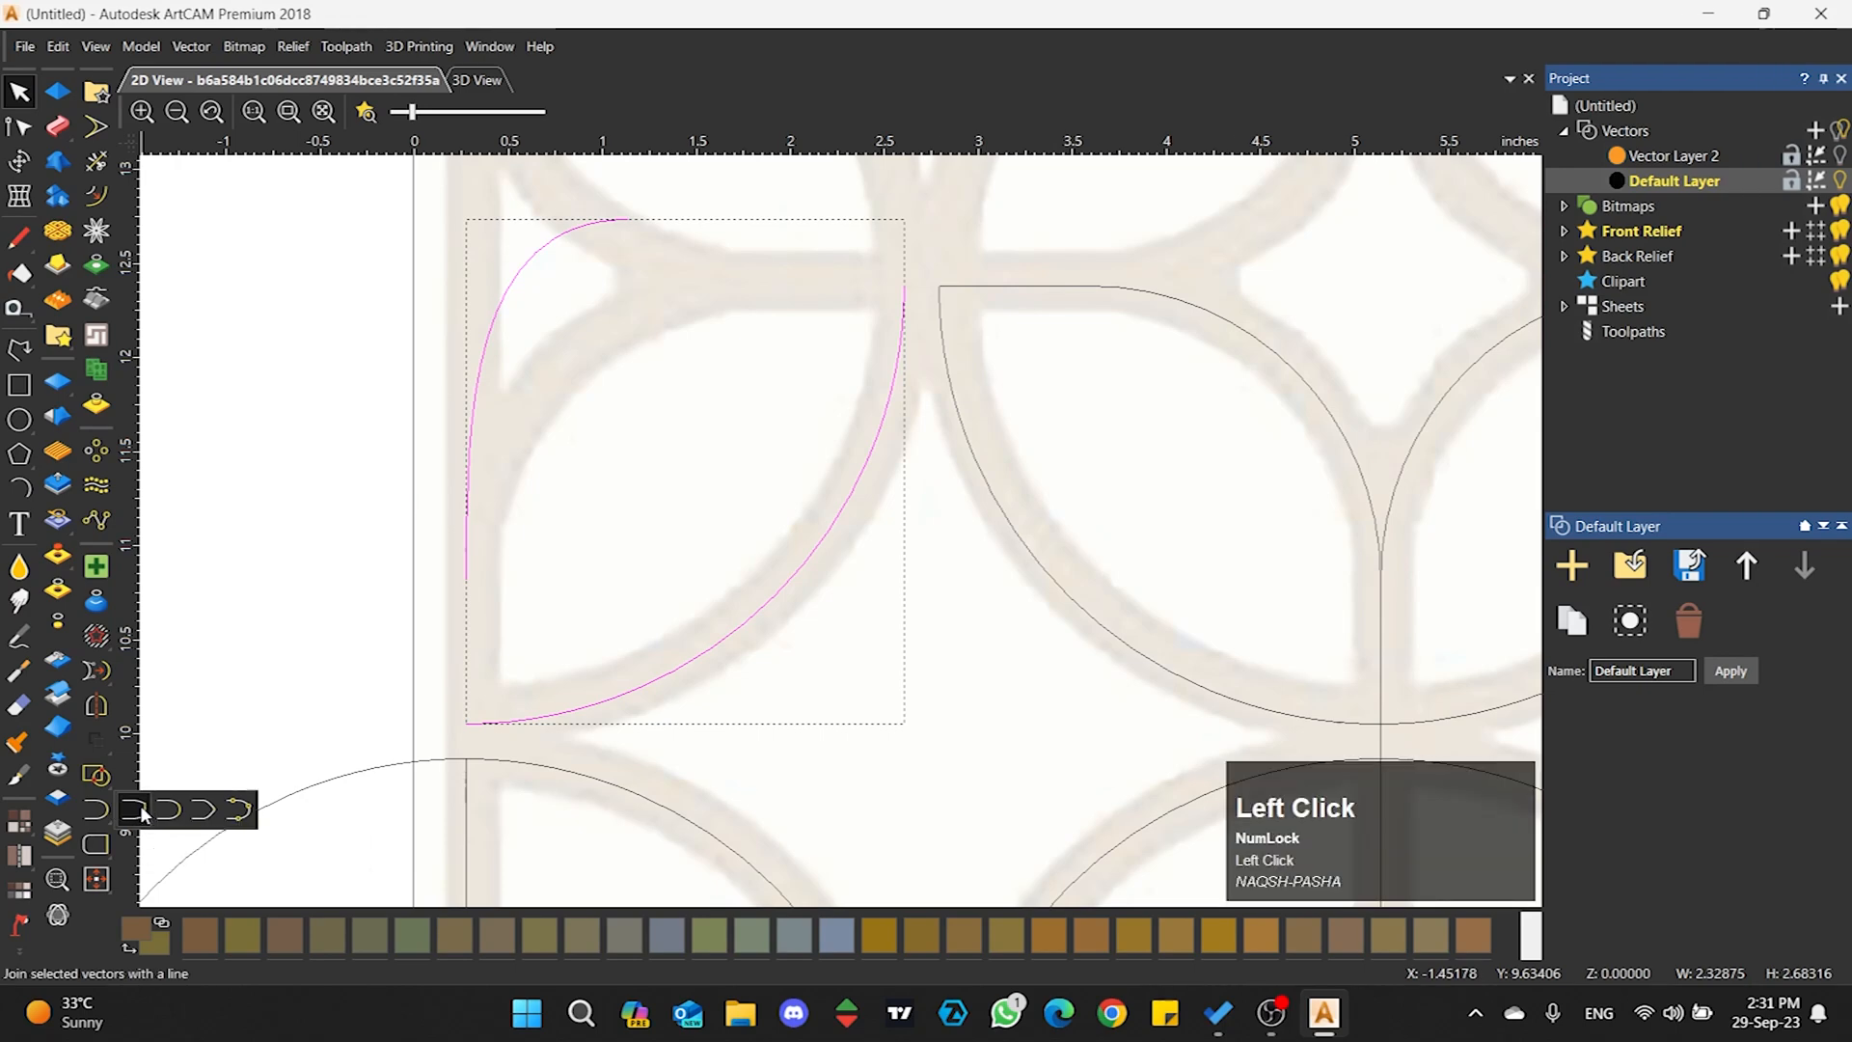
left_click(576, 507)
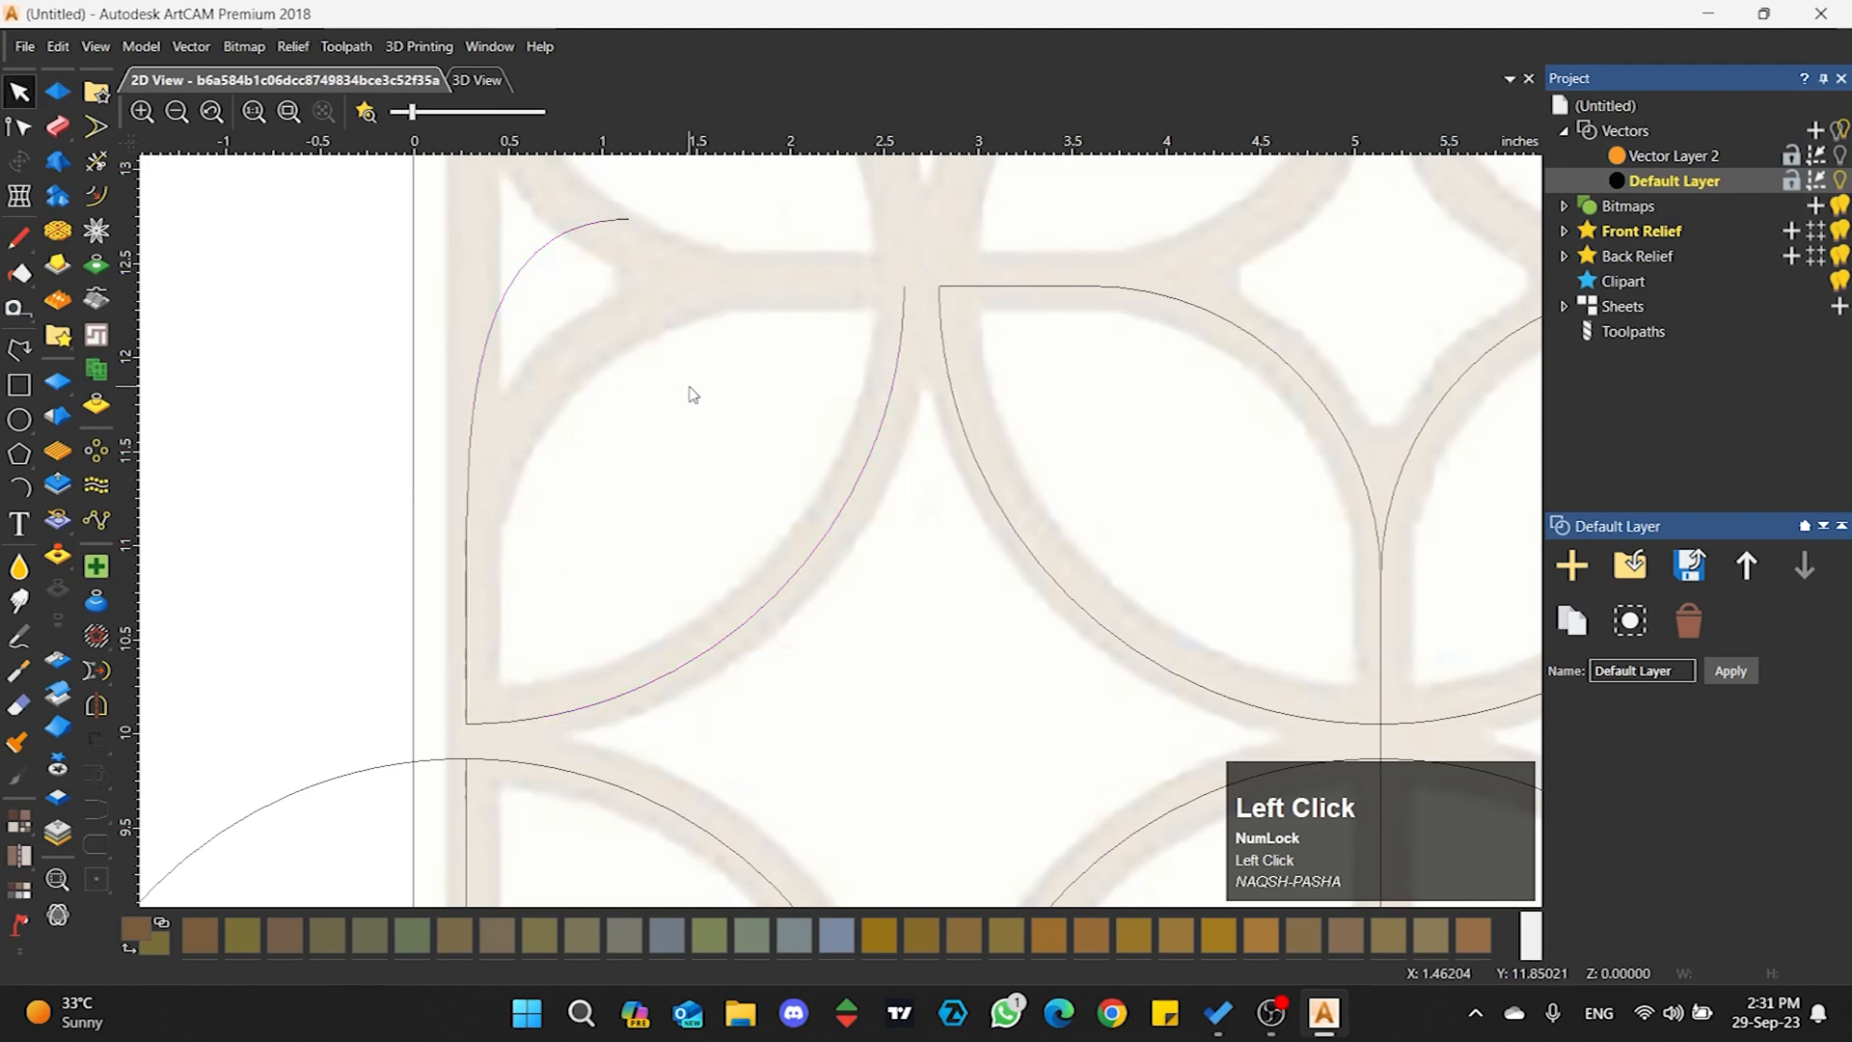
- Select all the circle-lattice vectors on the Default Layer and delete them, leaving only the reference image
scroll(665, 408, "down", 5)
left_click_drag(1094, 431, 756, 720)
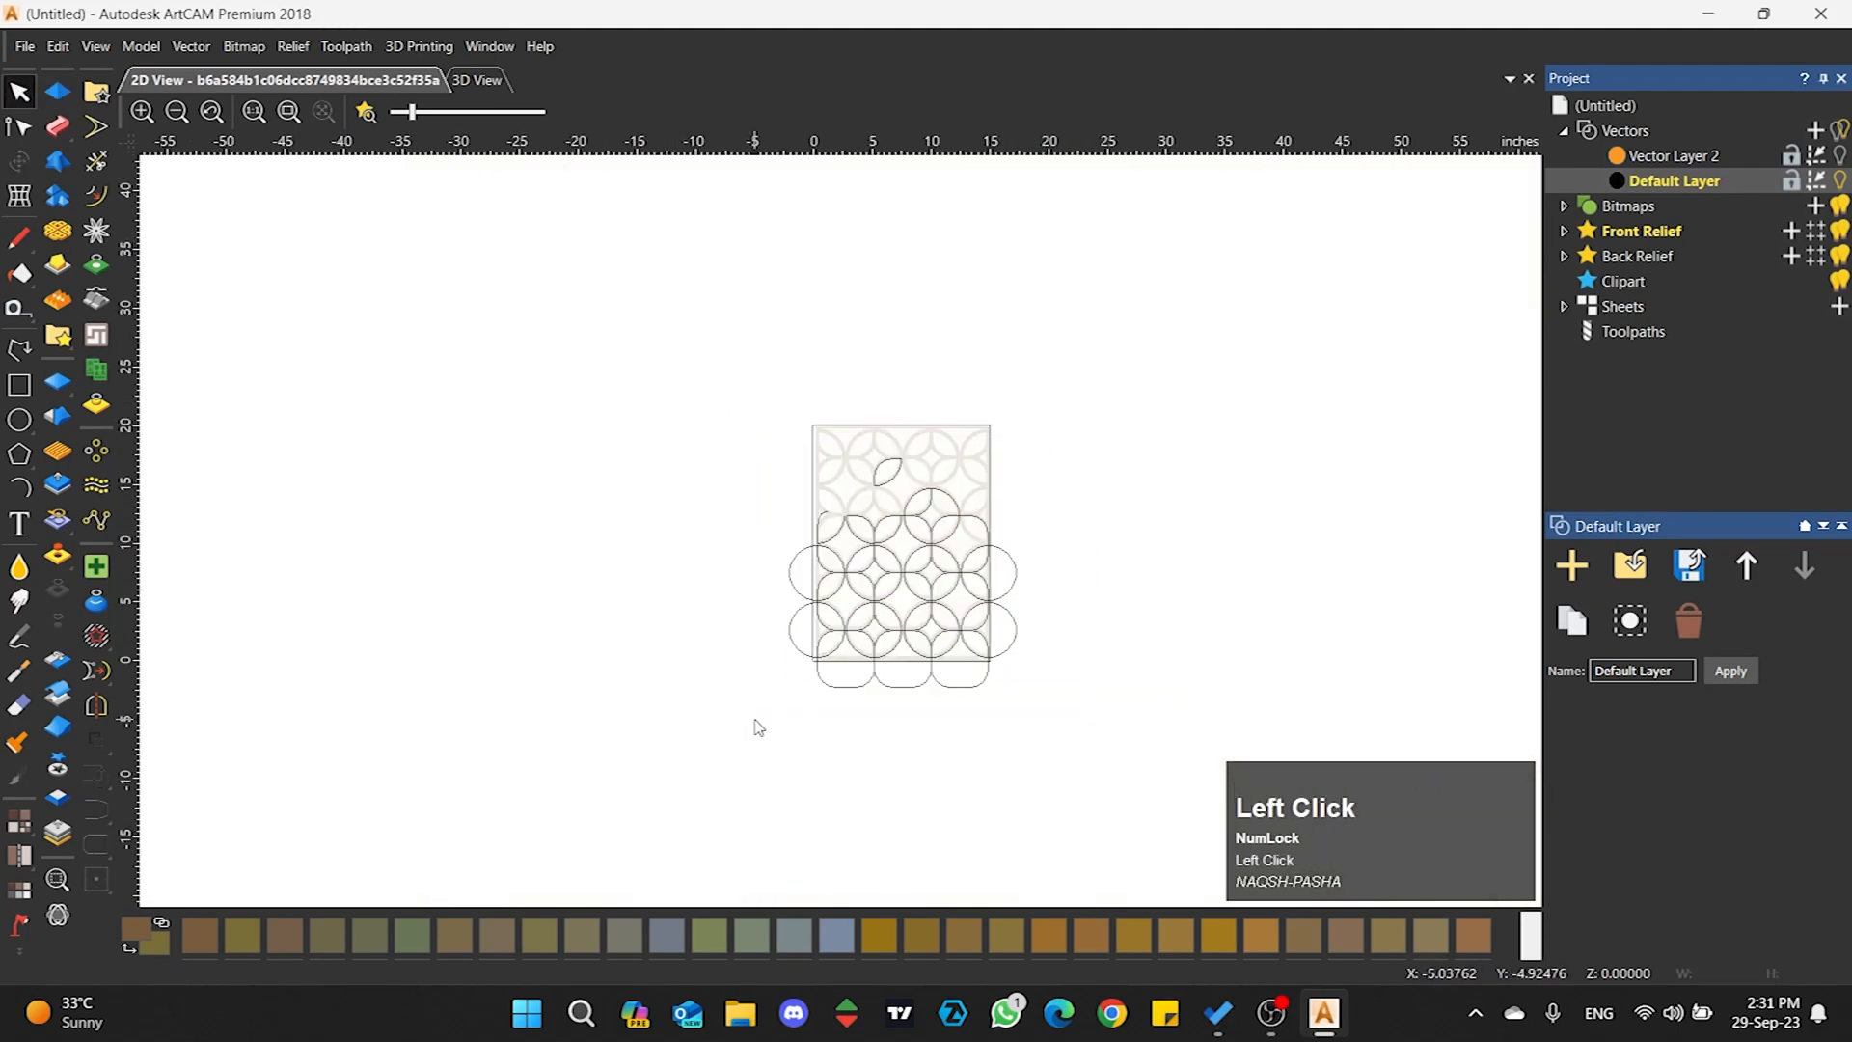
left_click_drag(1041, 362, 716, 764)
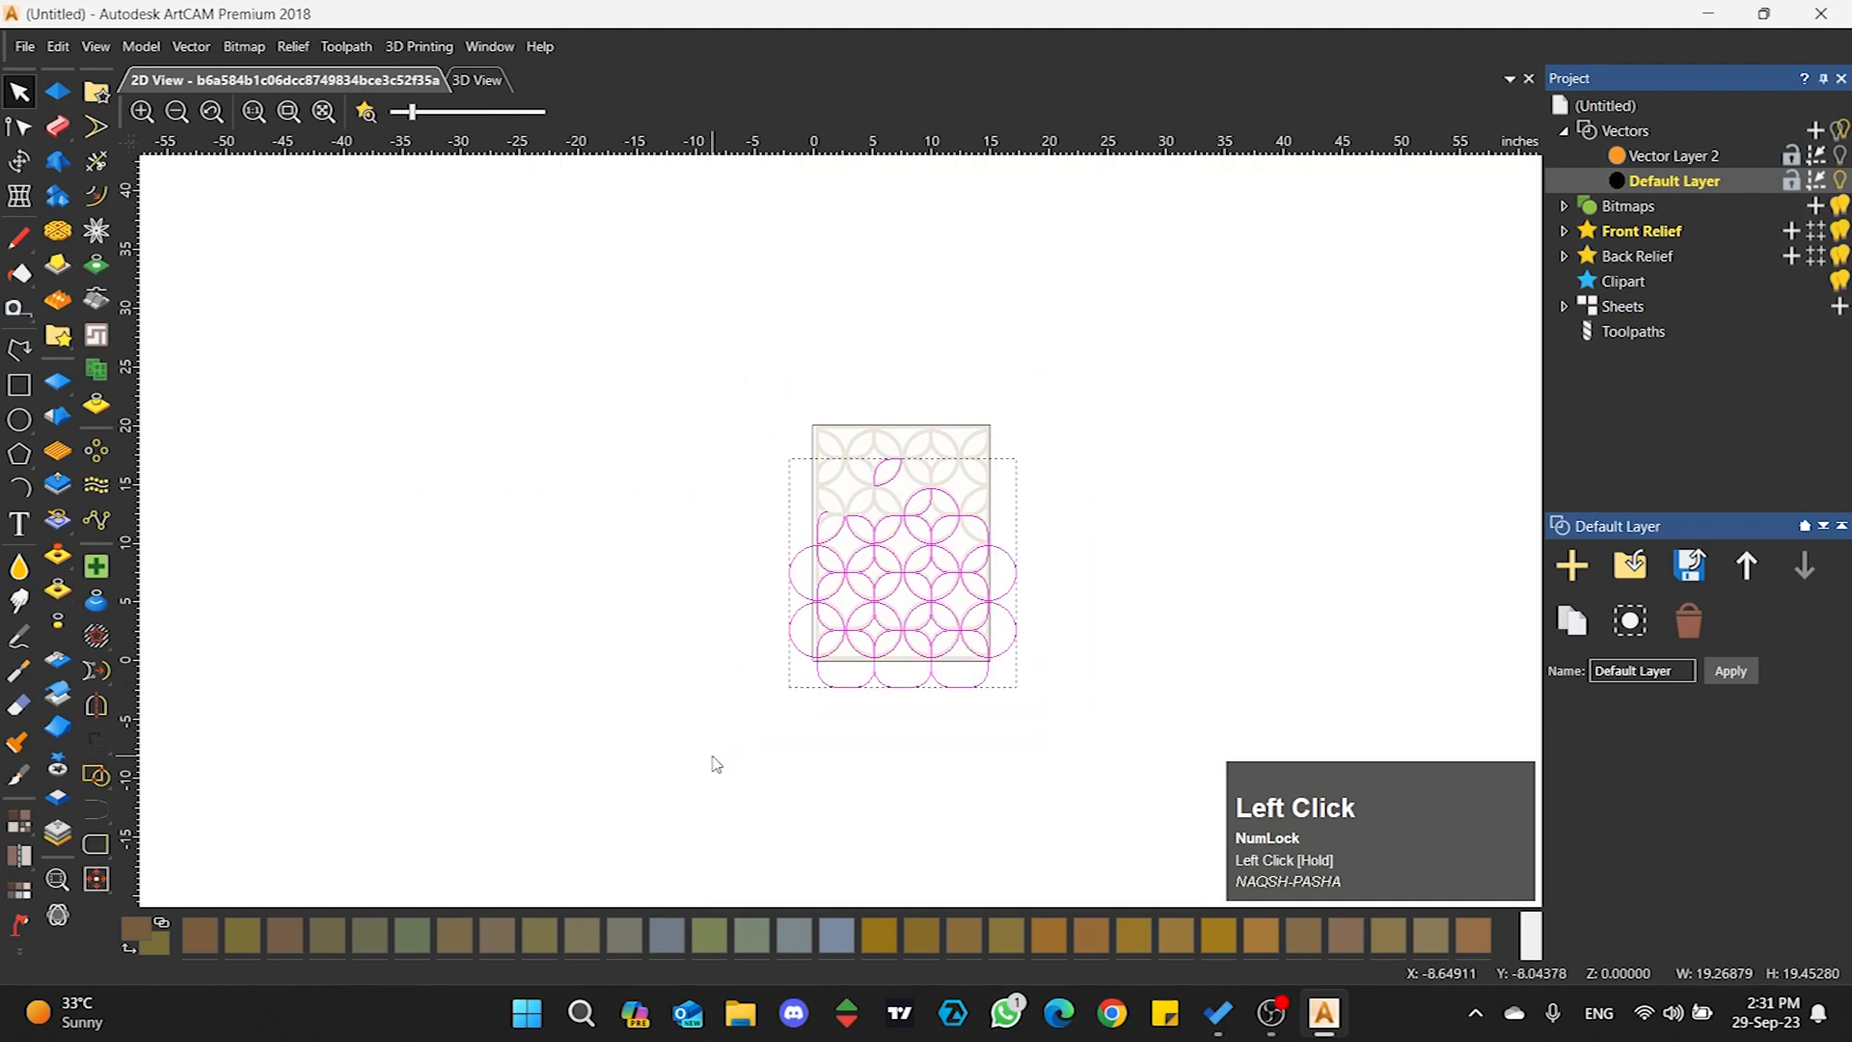
left_click(716, 764)
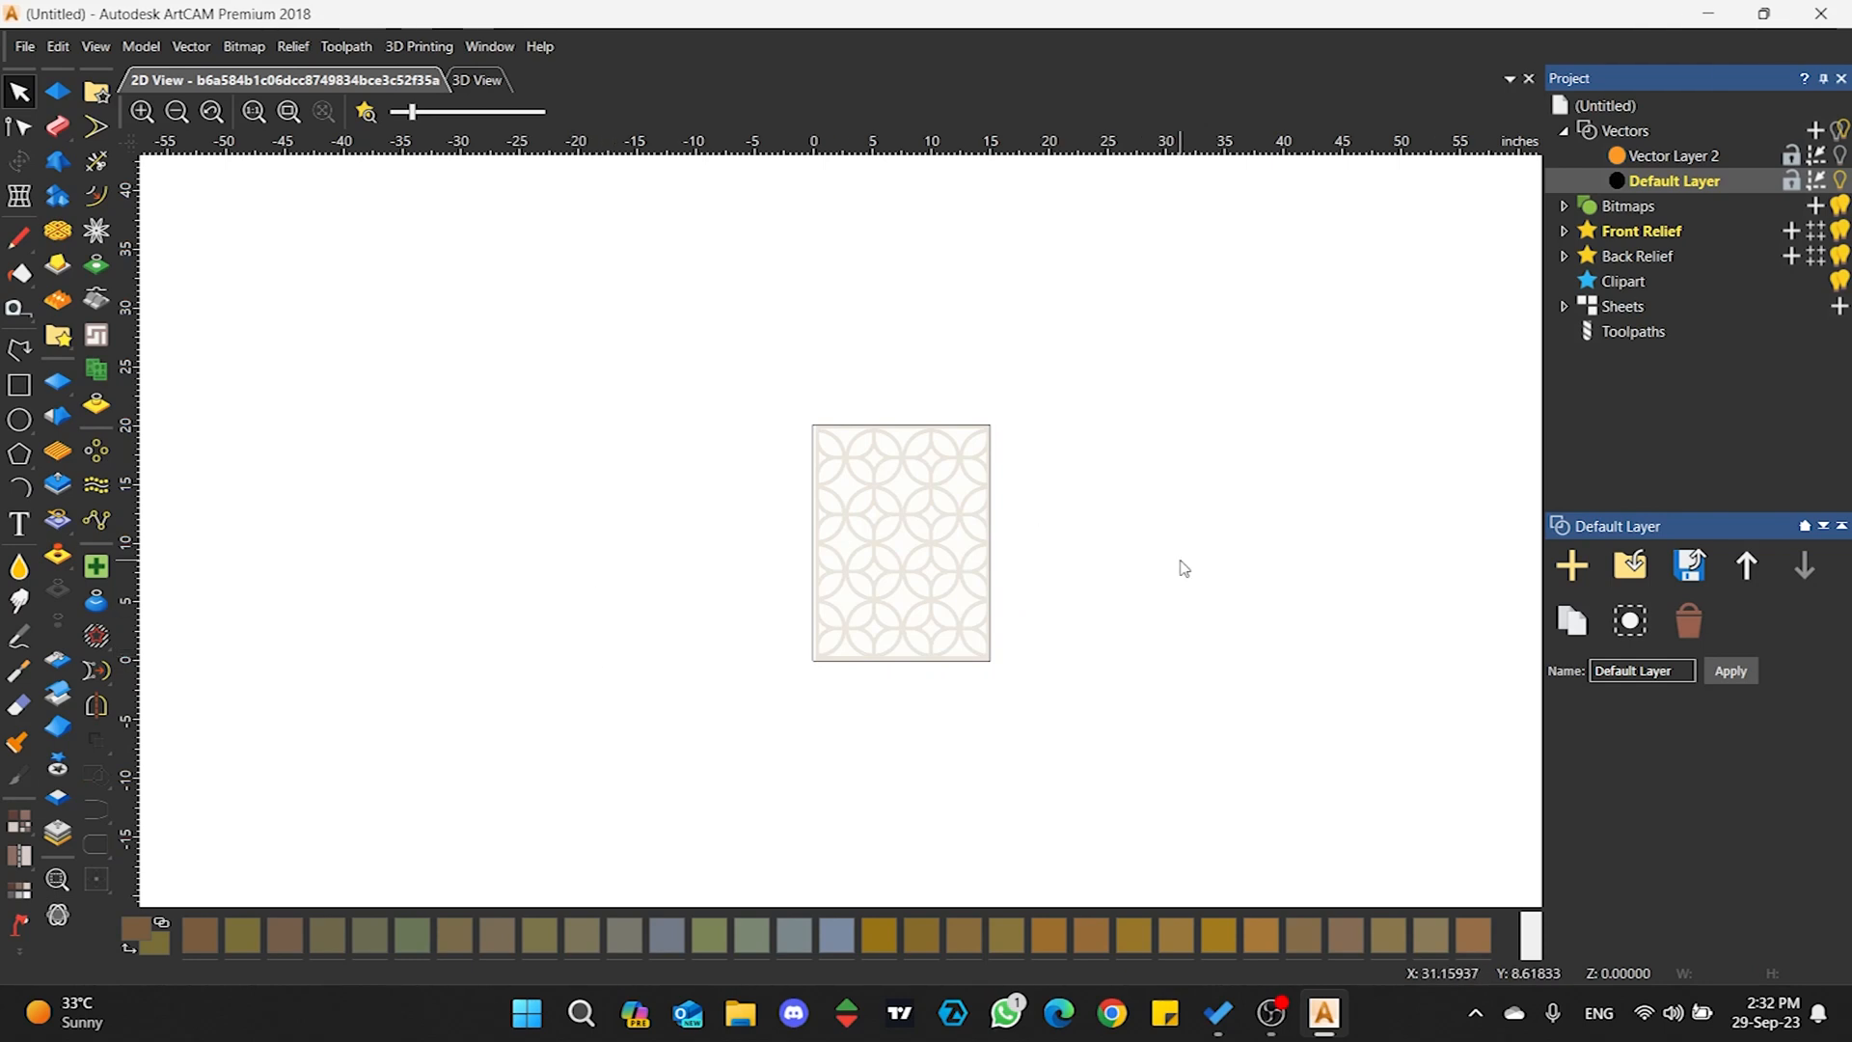
scroll(984, 503, "up", 2)
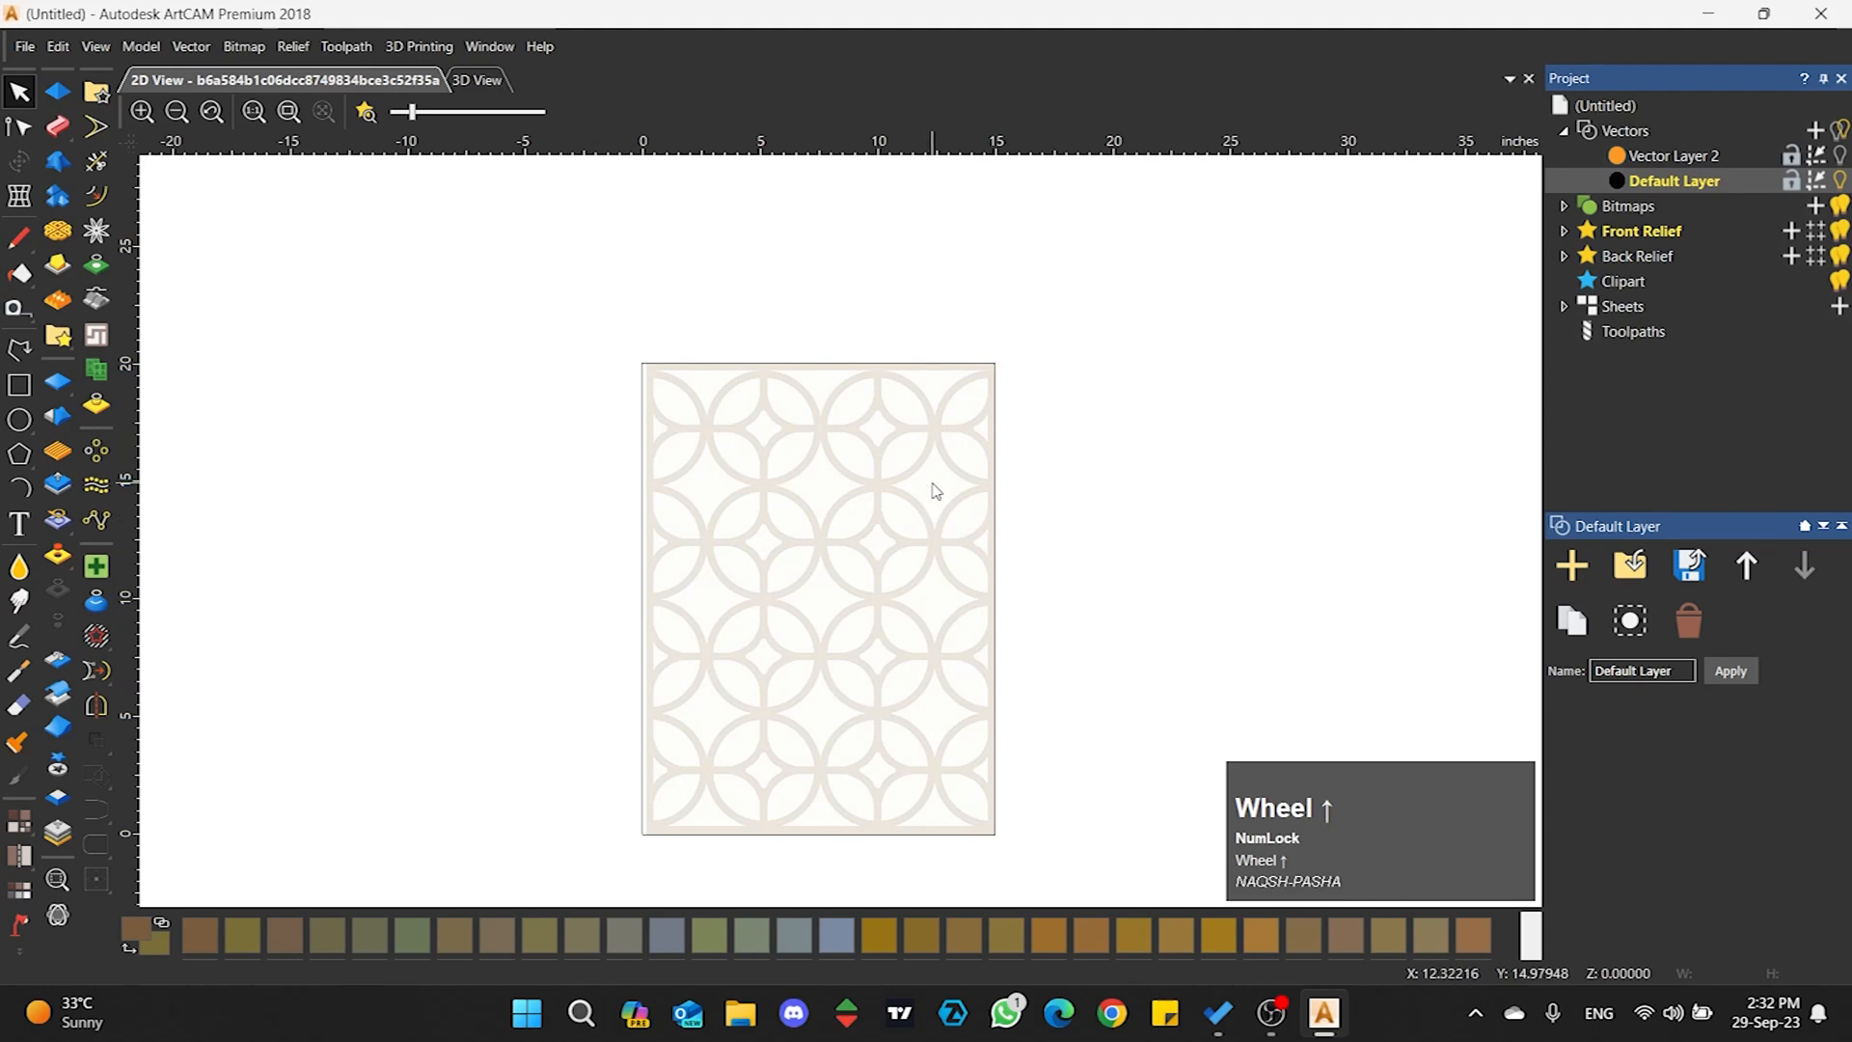
scroll(926, 606, "up", 2)
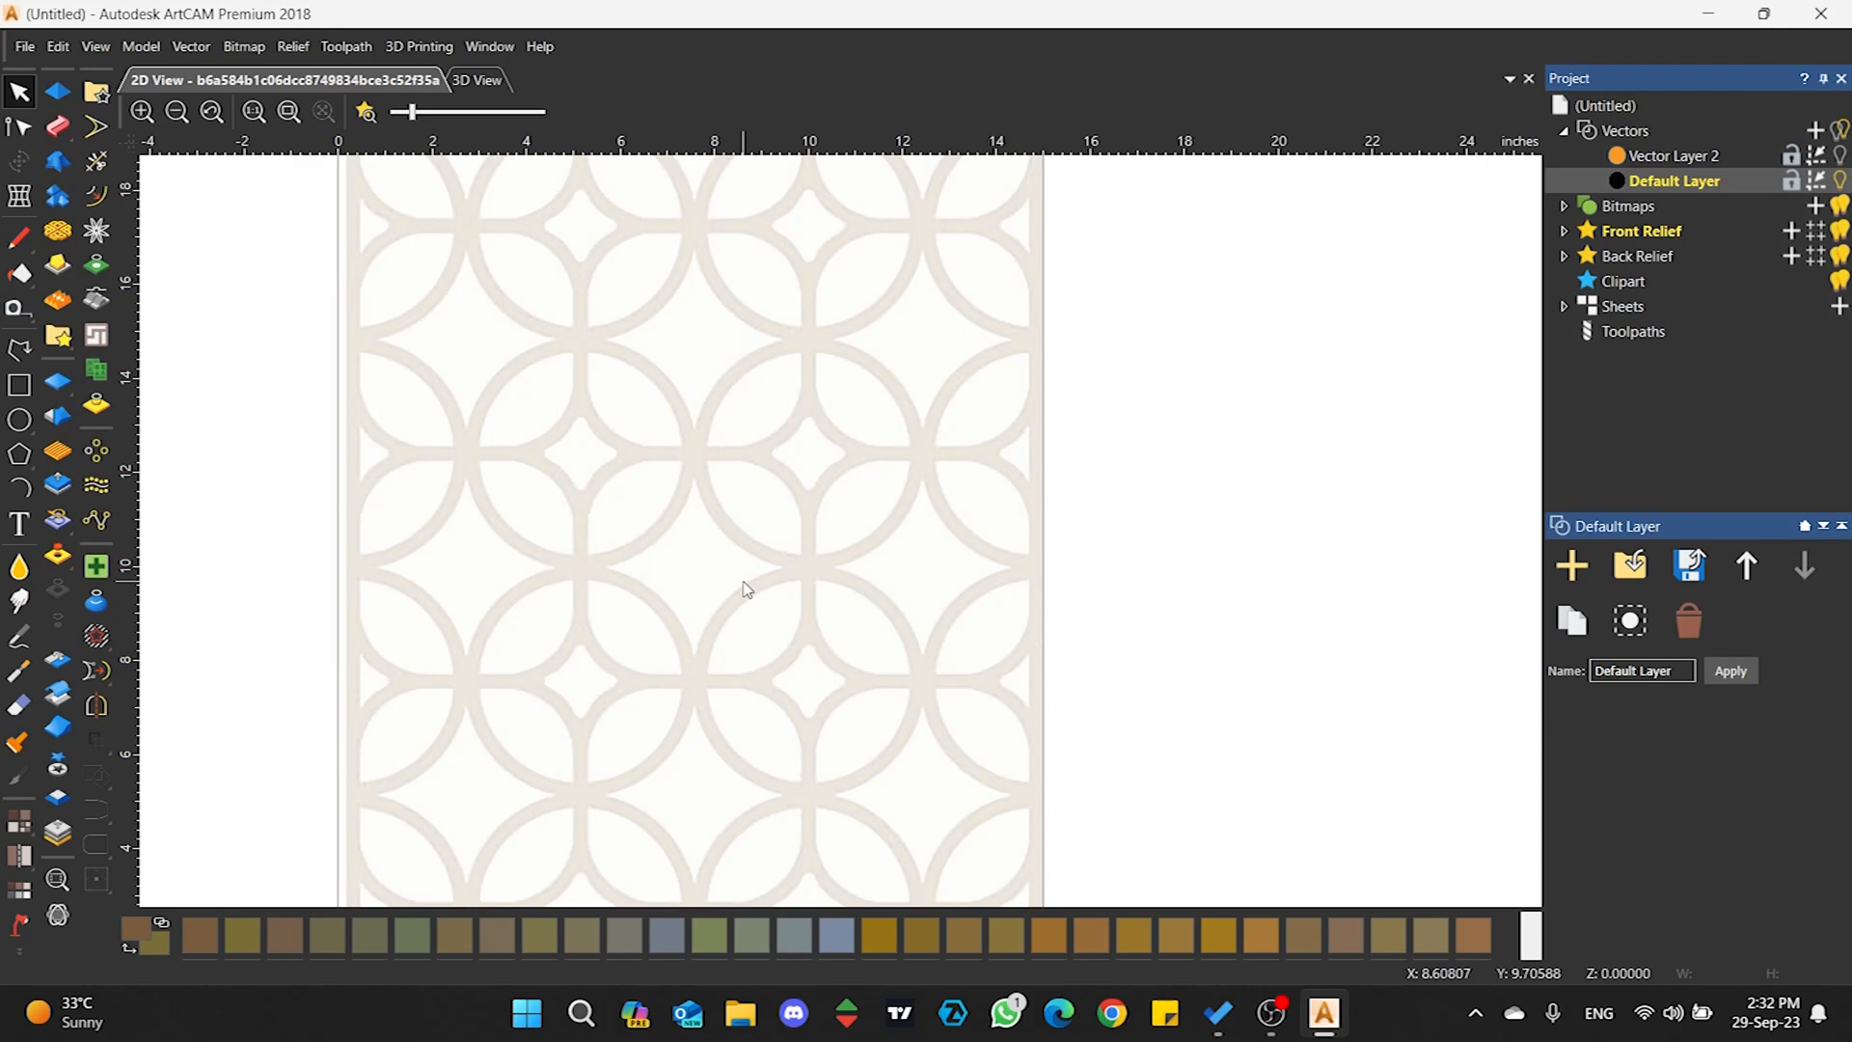
scroll(802, 589, "down", 2)
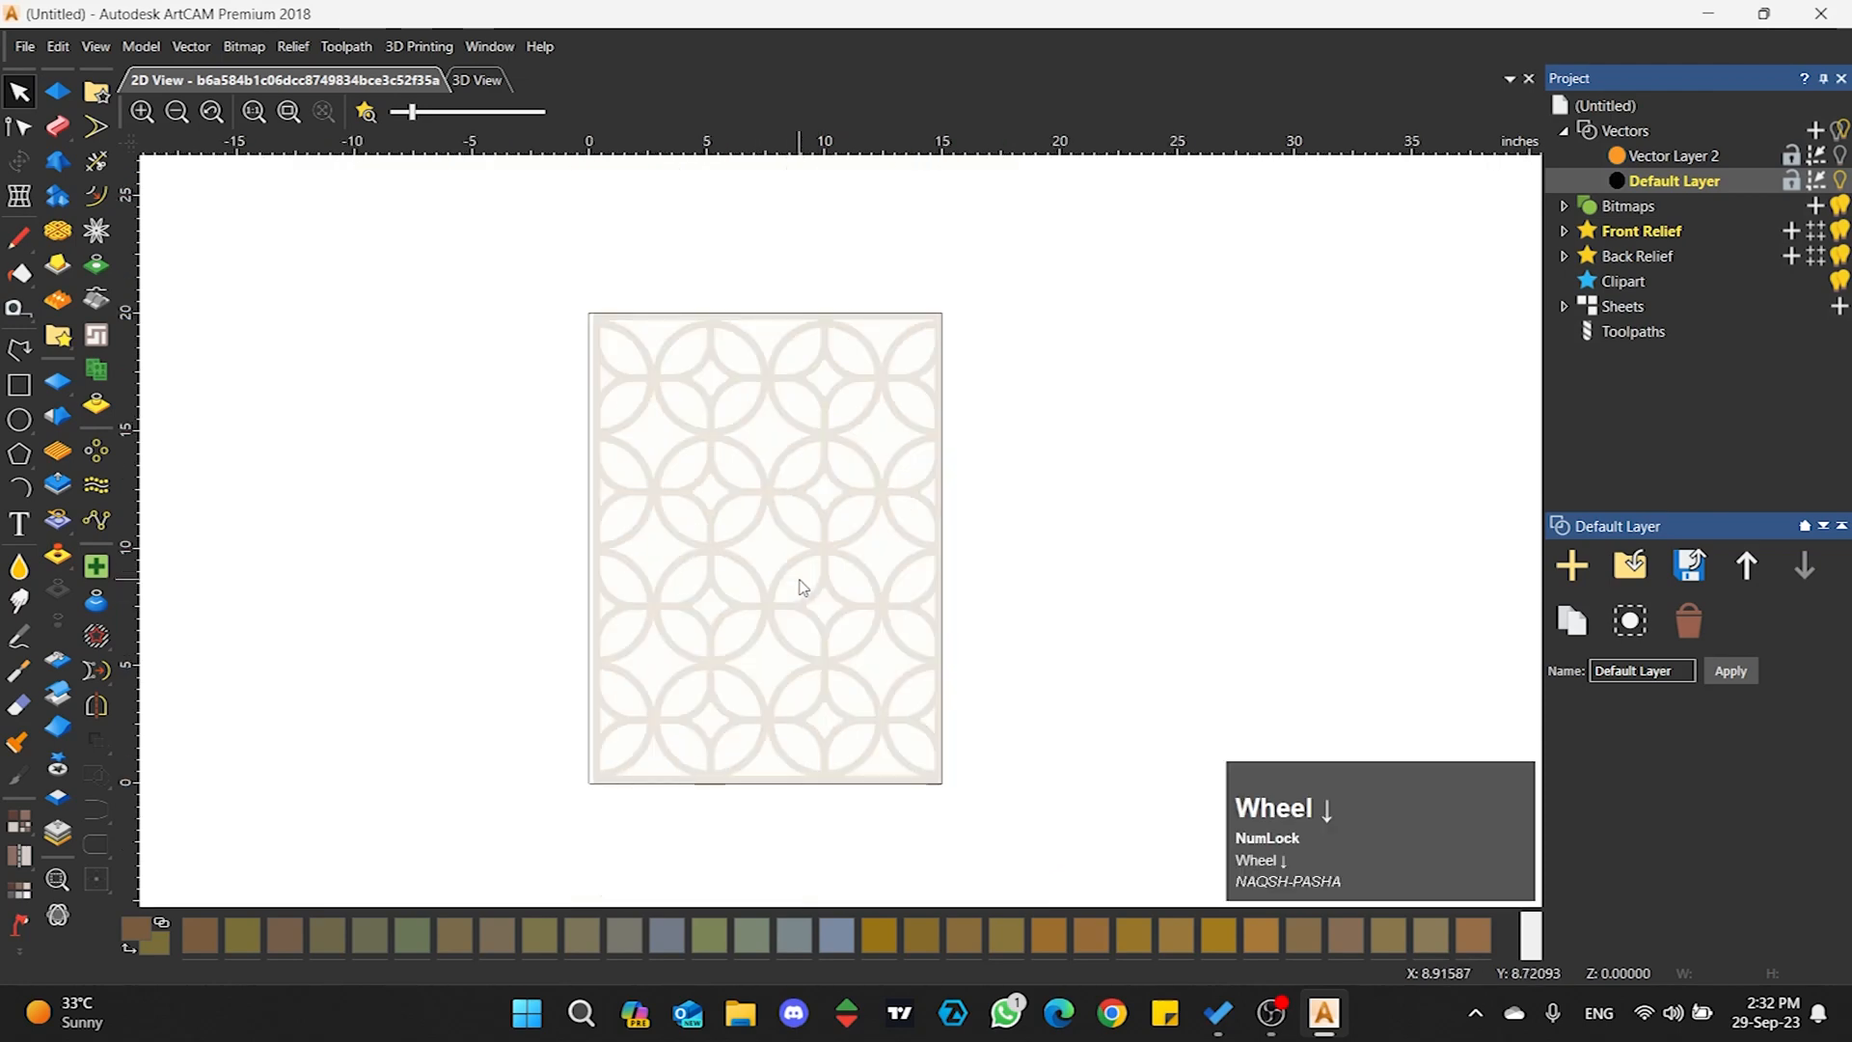